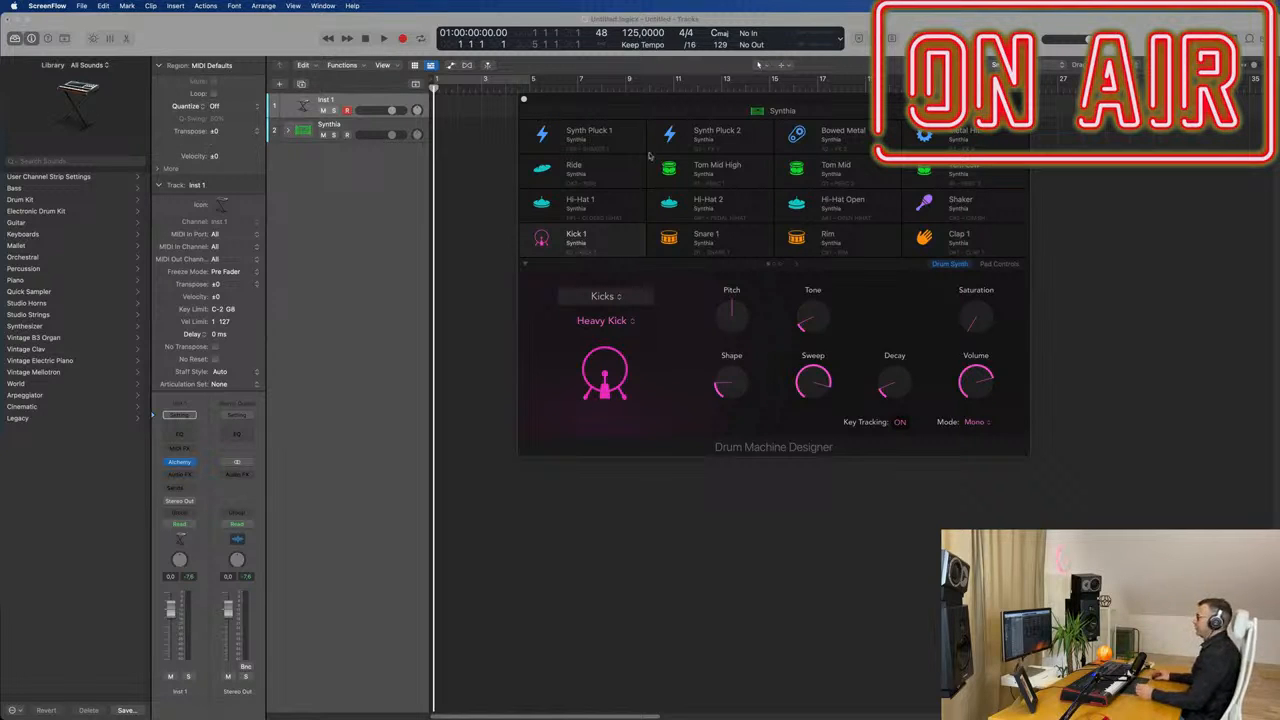
Expand the Synthia track stack and select its Kick 1 track.
left_click_drag(886, 100, 860, 126)
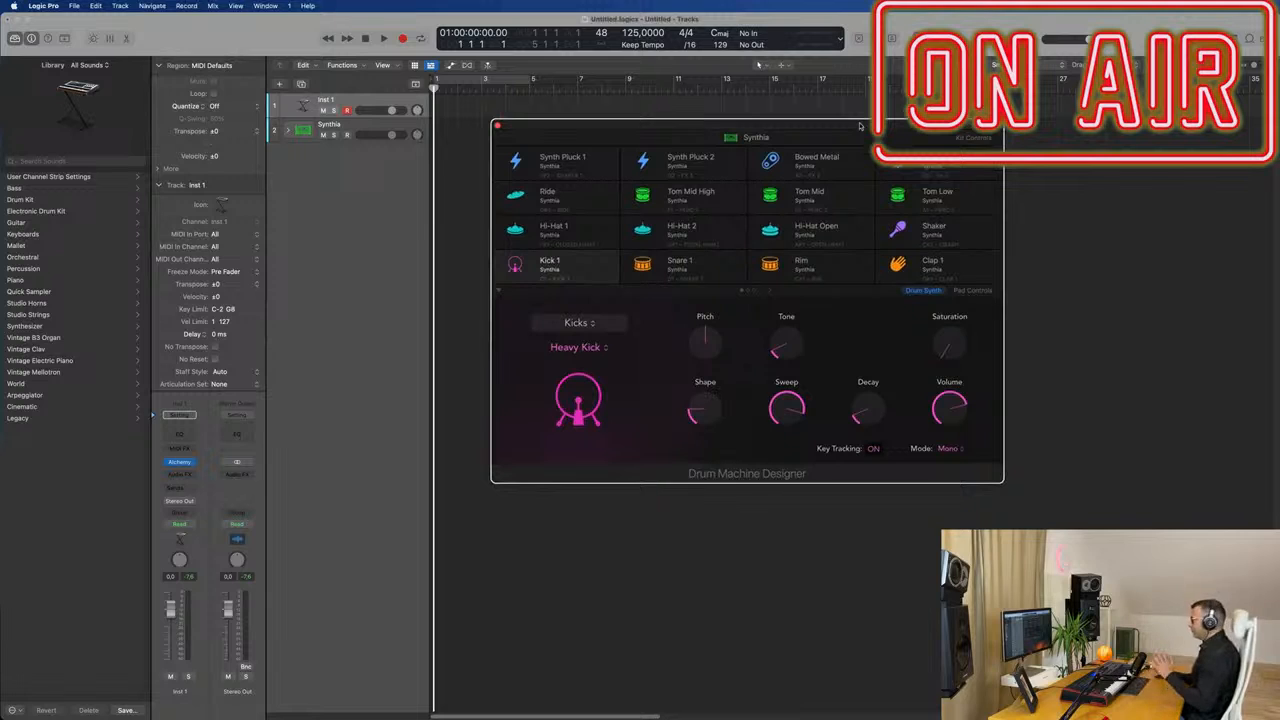
mouse_move(863, 121)
left_mouse_down()
mouse_move(799, 126)
mouse_move(874, 139)
left_mouse_up()
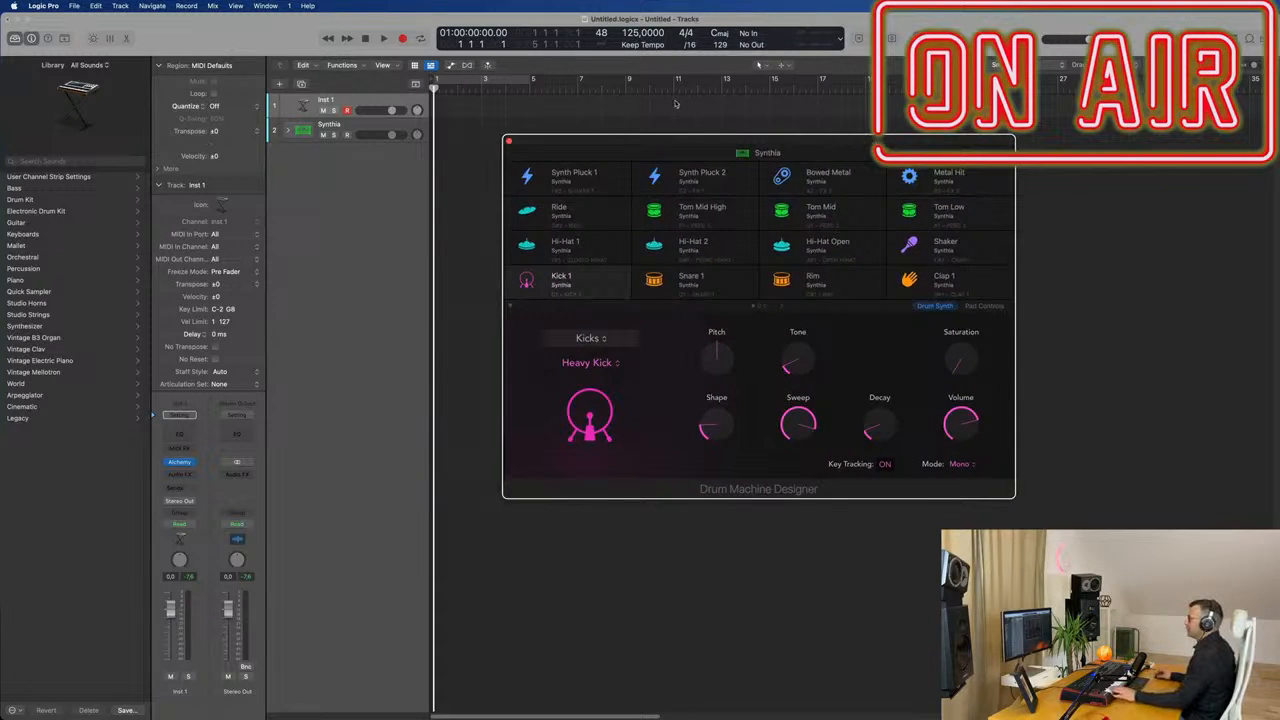
left_click(364, 139)
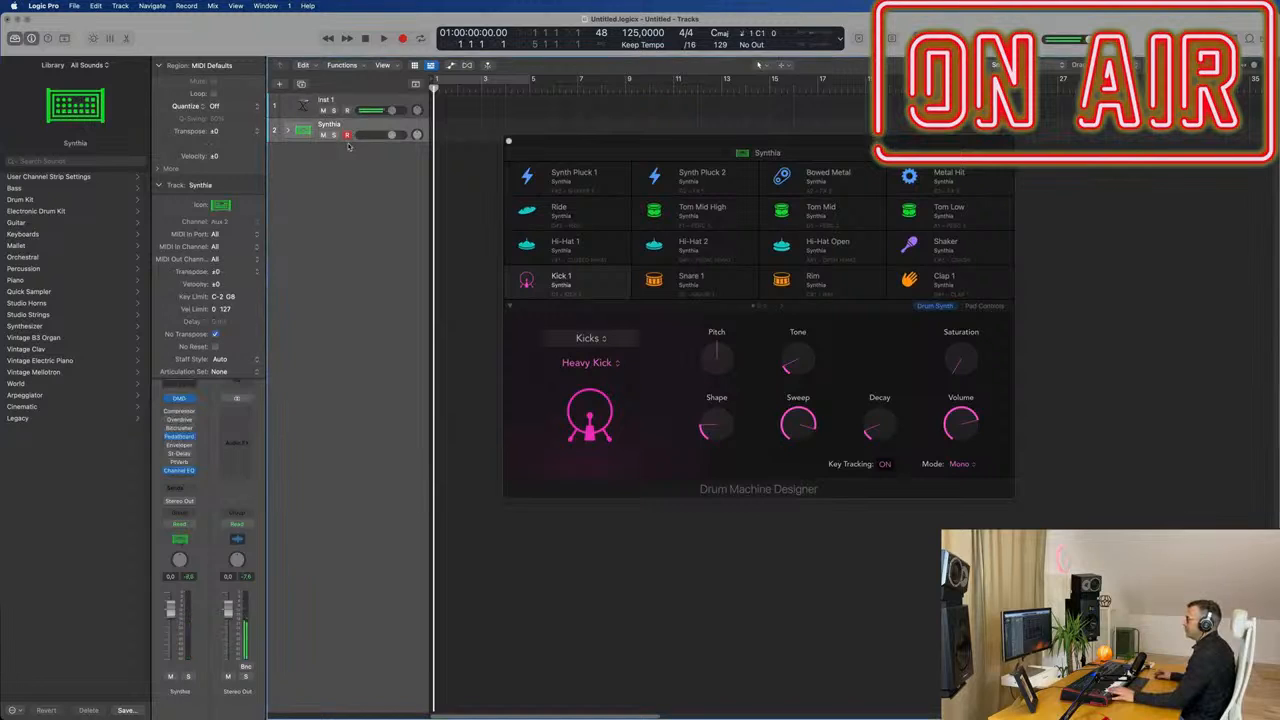
left_click(287, 131)
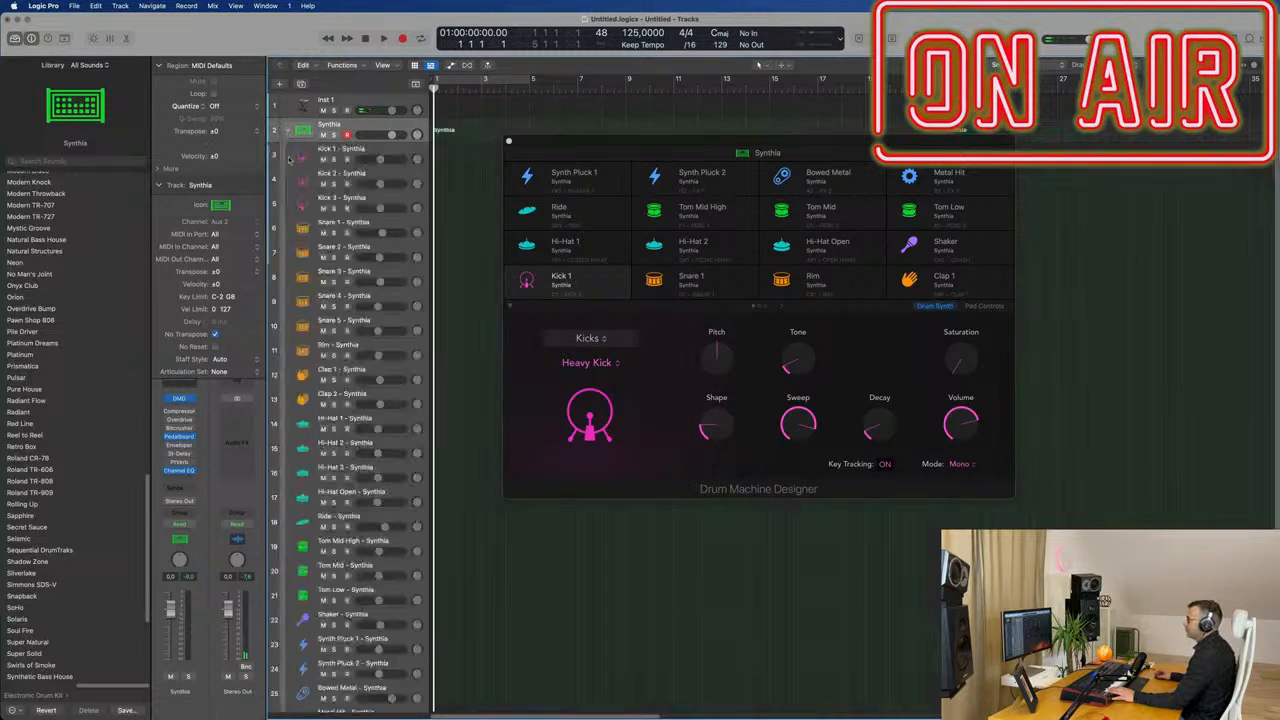
left_click(366, 150)
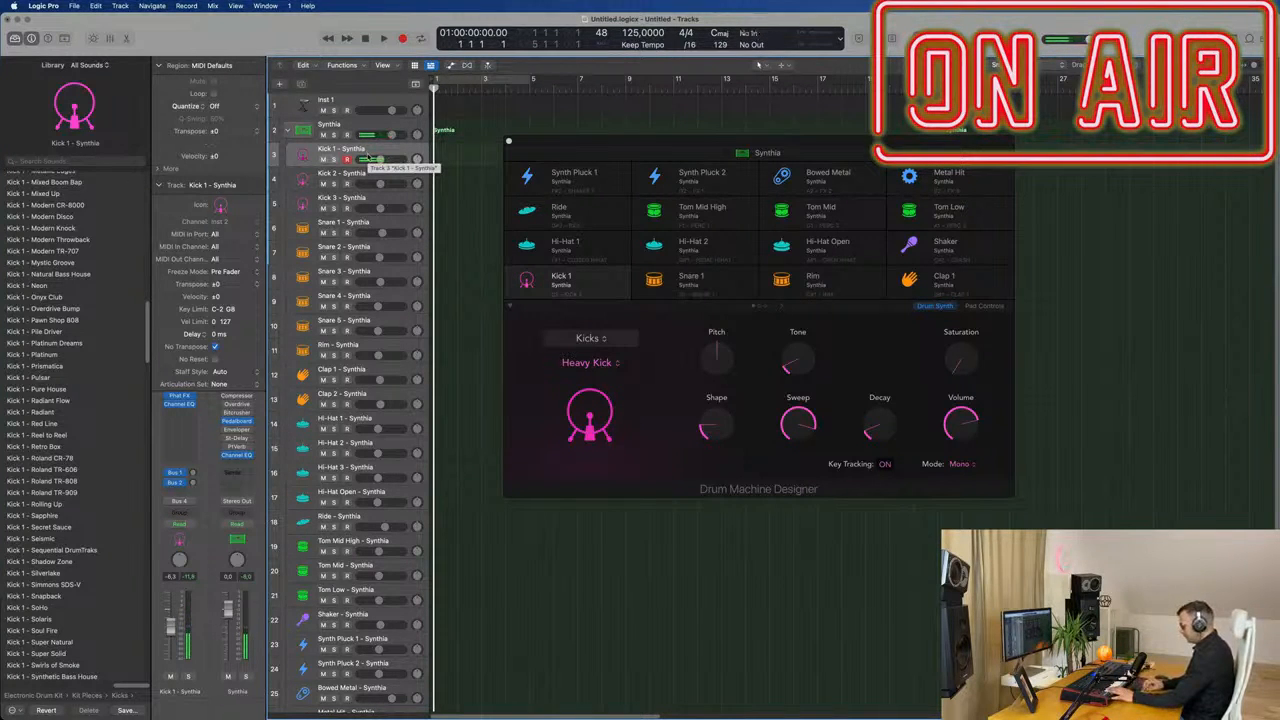
Record a one-bar kick pattern of four notes on the Kick 1 track and move the Drum Machine Designer window off the arrangement.
key("r")
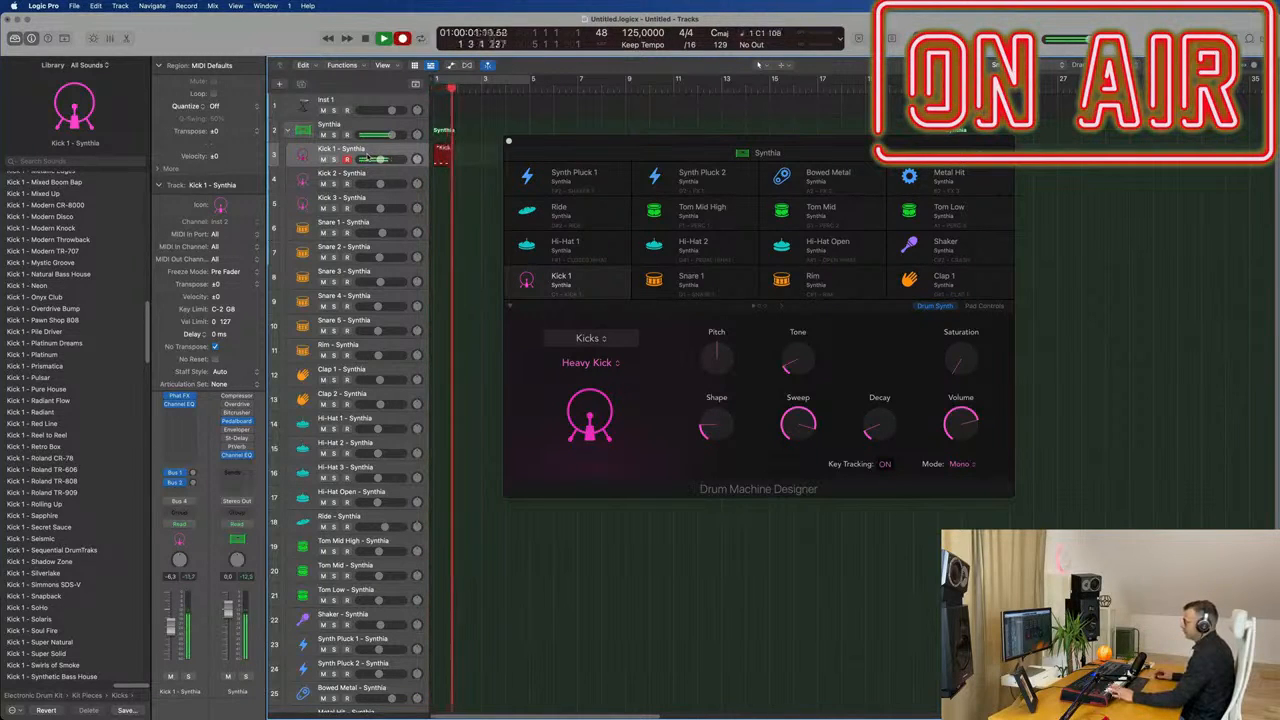
key("space")
left_click_drag(703, 142, 1271, 163)
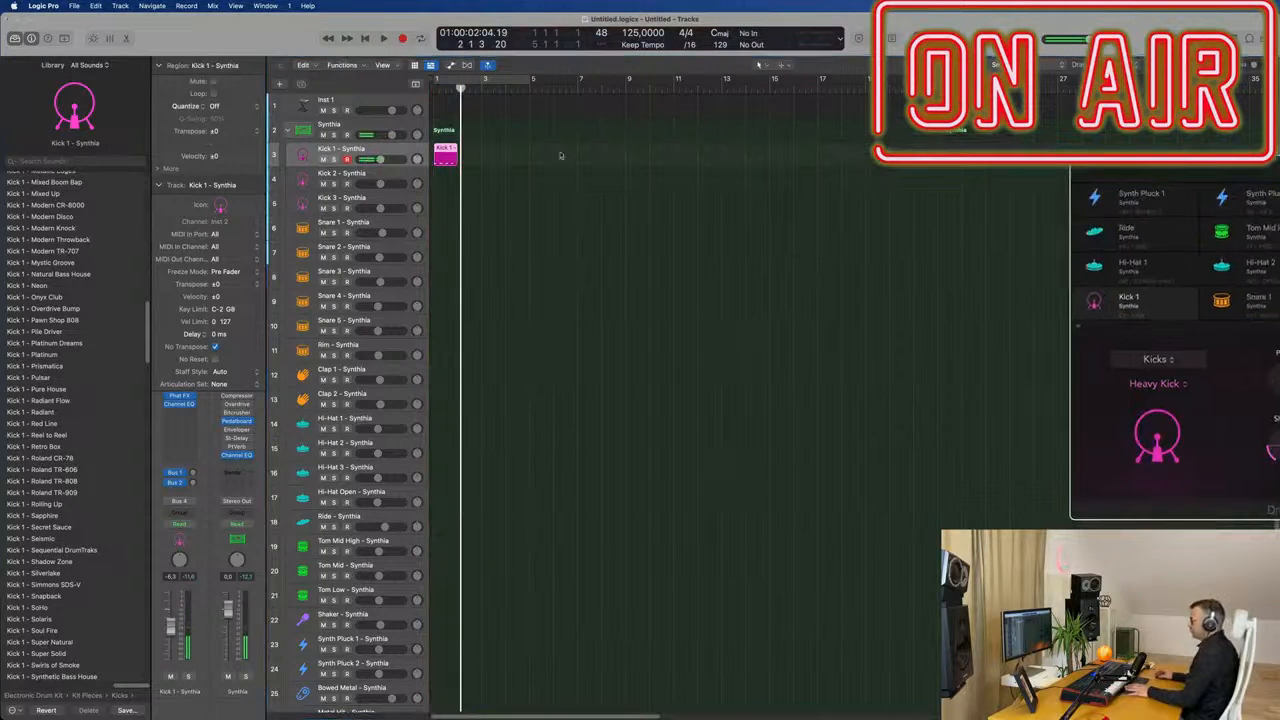
Quantize all notes of the recorded kick region to 1/16 Note in the Piano Roll and slightly lengthen the first note.
double_click(446, 150)
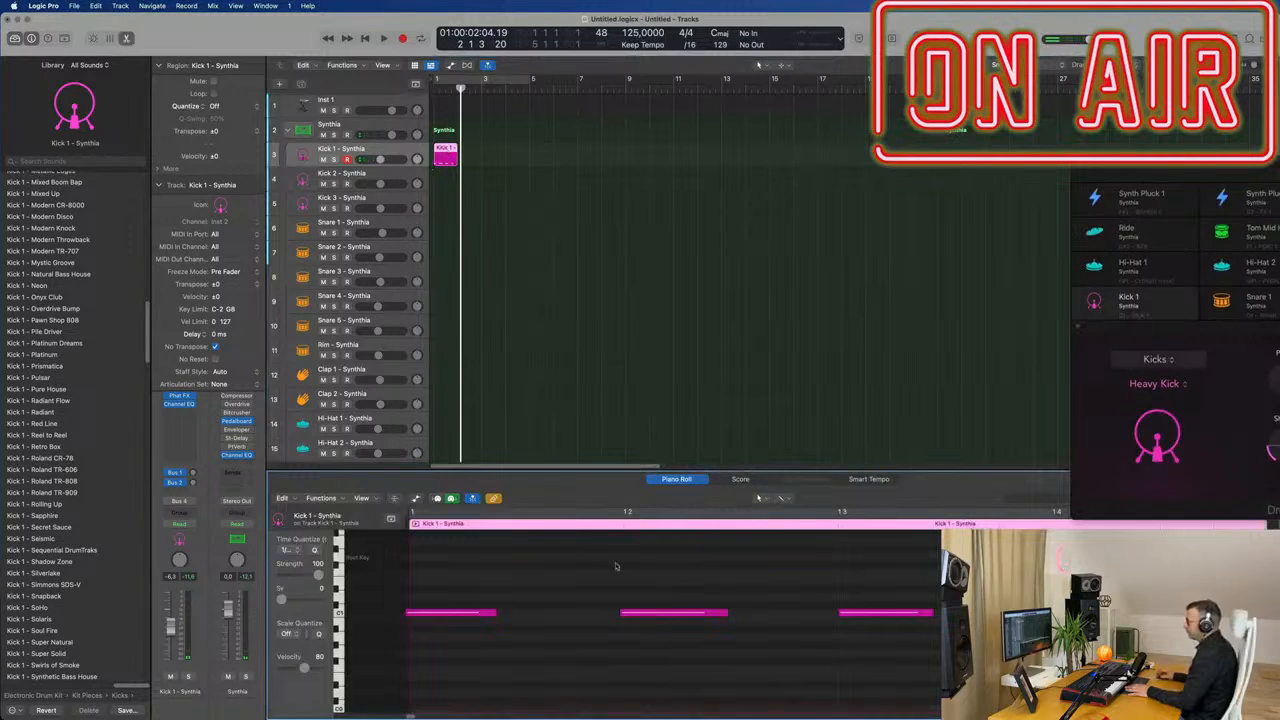
key("super+a")
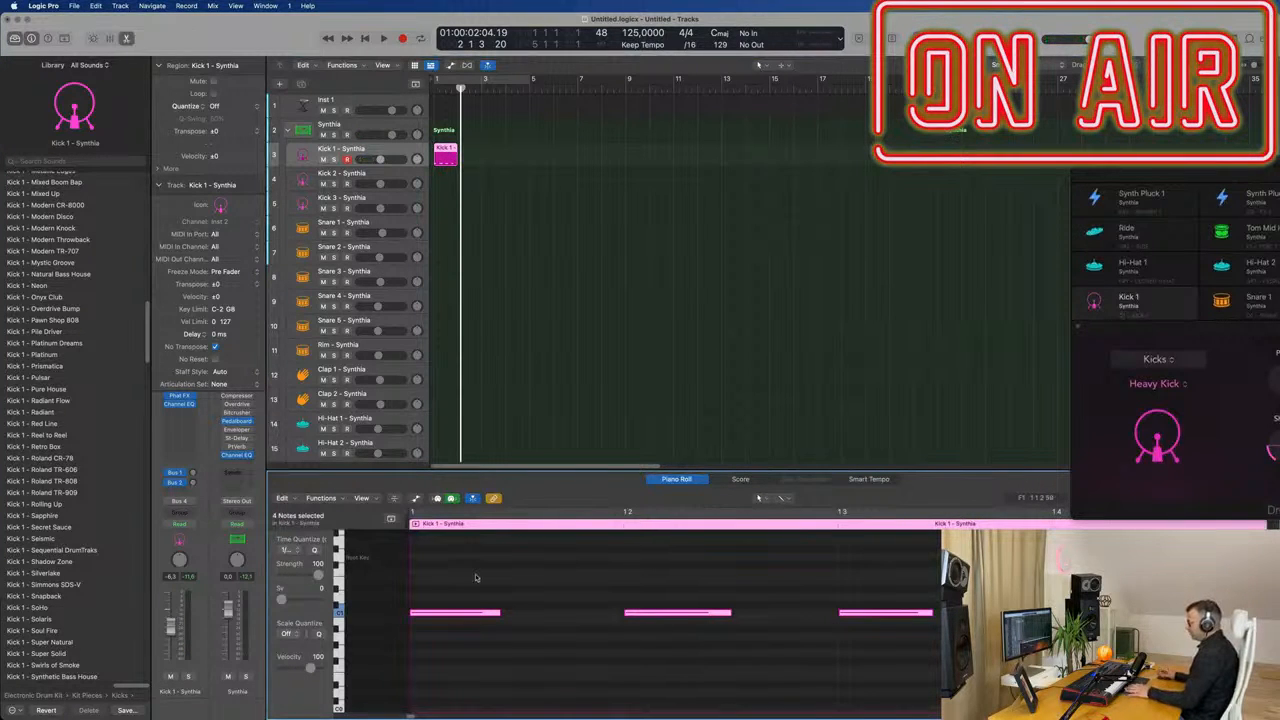
key("shift+super+a")
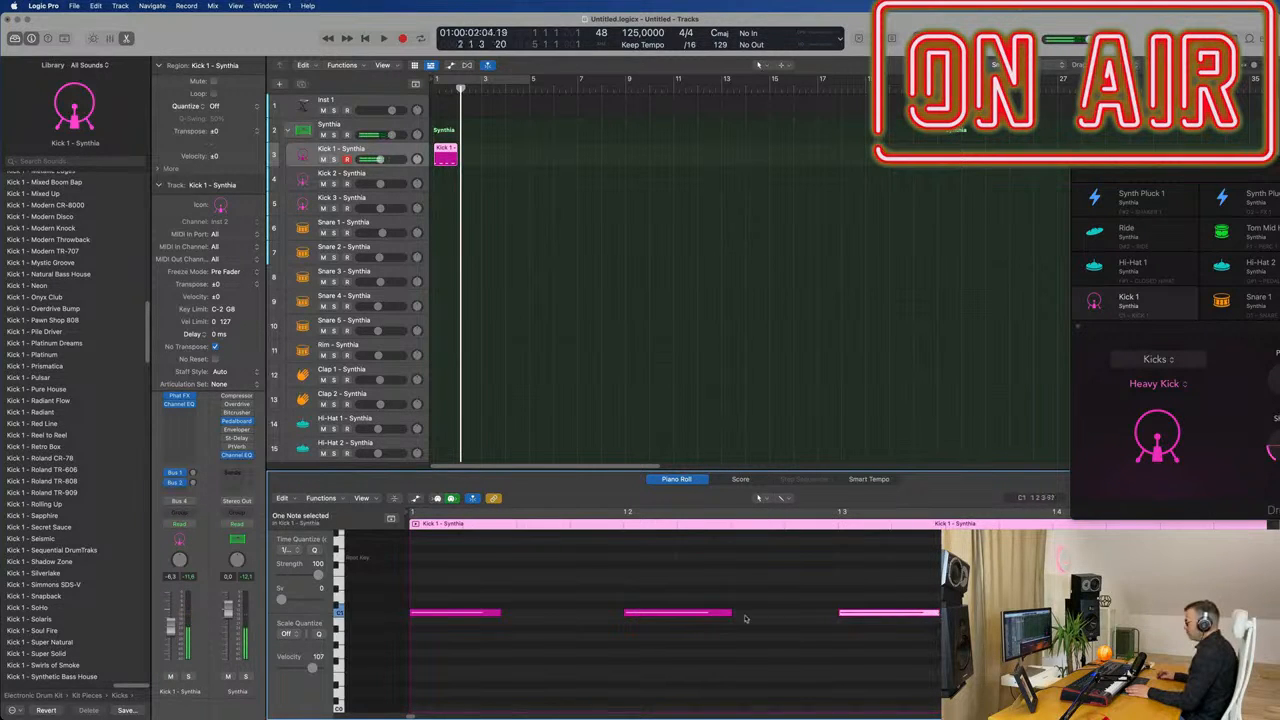
left_click_drag(502, 614, 517, 616)
Repeat the one-bar Kick 1 region three times so the pattern fills the first four bars.
left_click_drag(1173, 170, 899, 172)
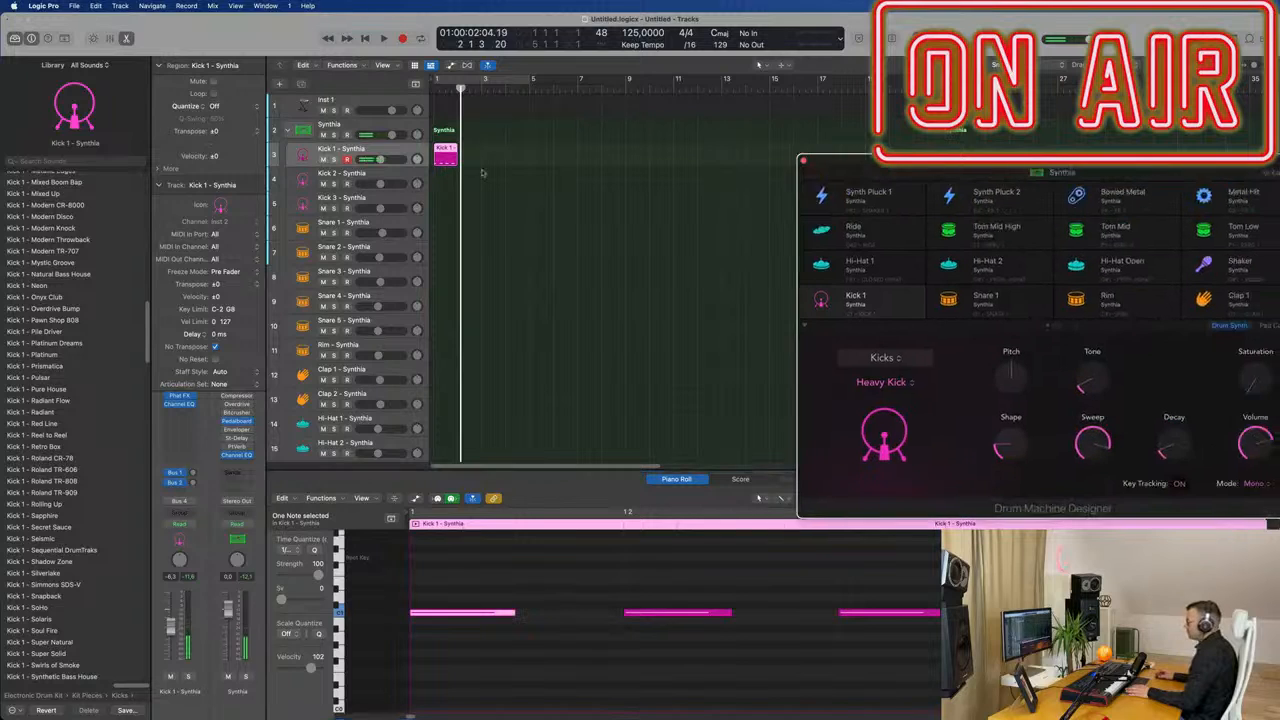
left_click(457, 153)
key("super+r")
key("super+r")
key("super+r")
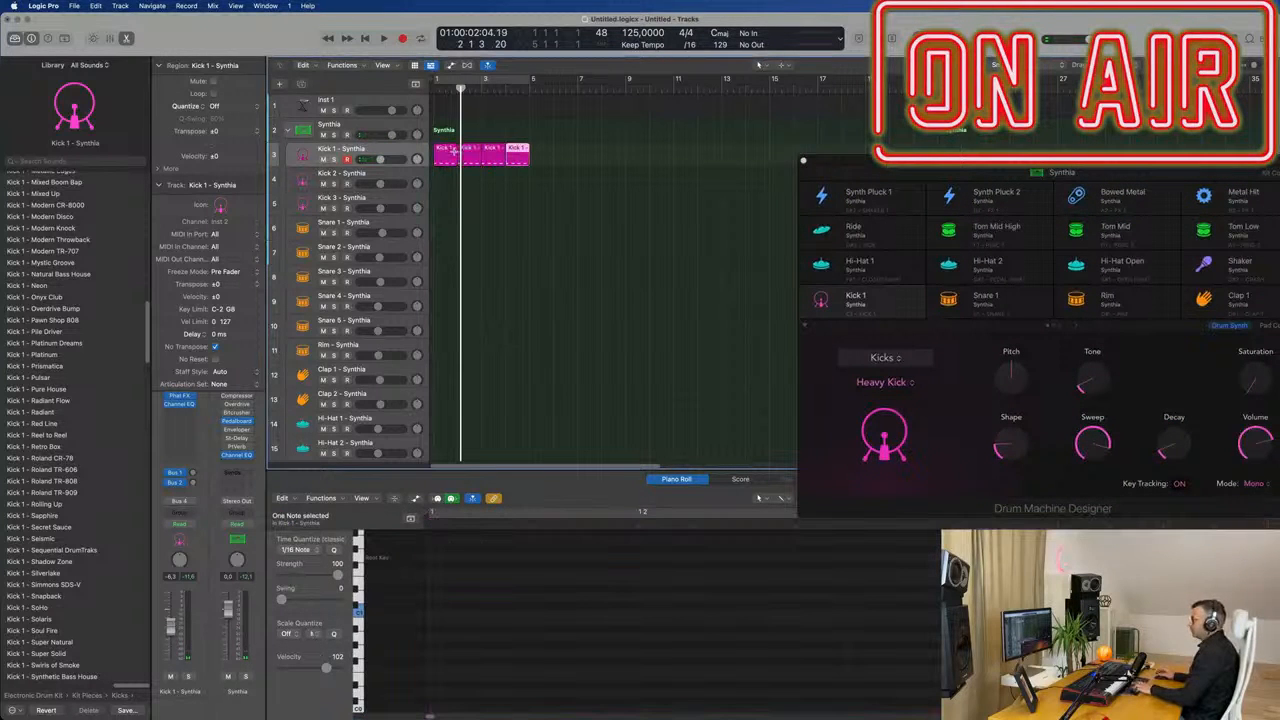
Turn on cycling for the first four bars, start playback and move the Drum Machine Designer window over the arrangement.
left_click(483, 82)
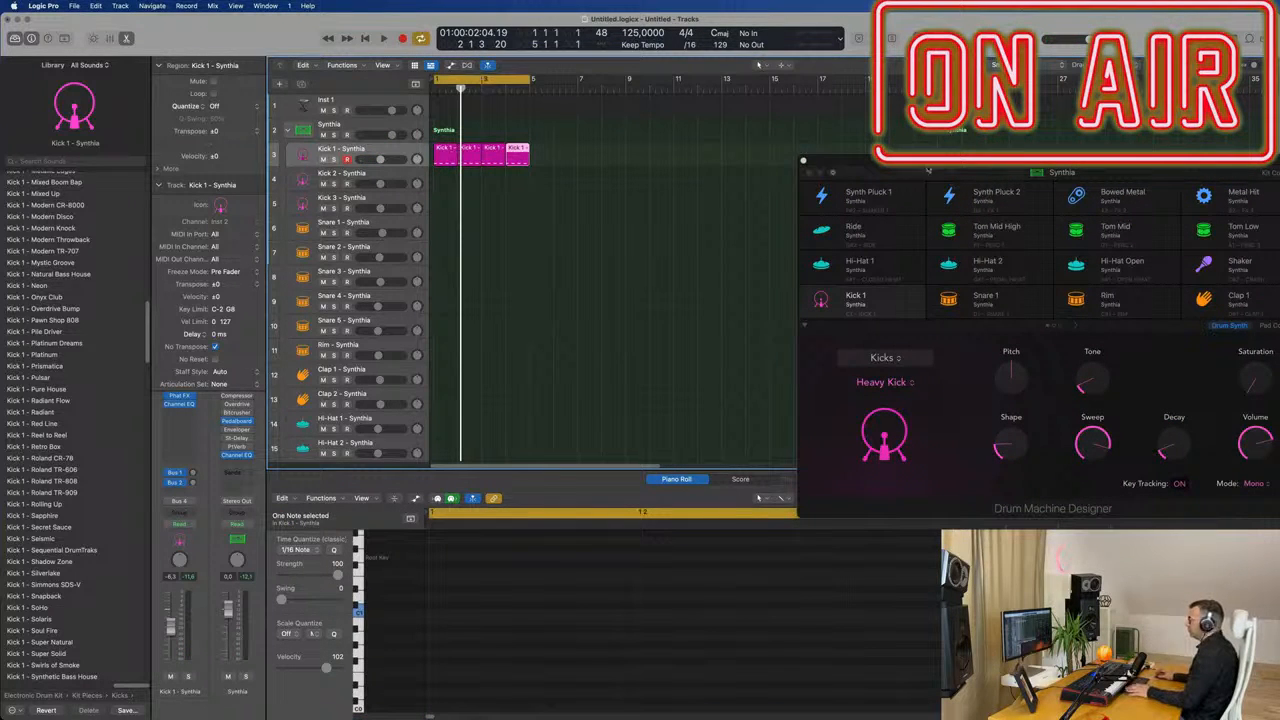
left_click_drag(928, 170, 839, 129)
key("space")
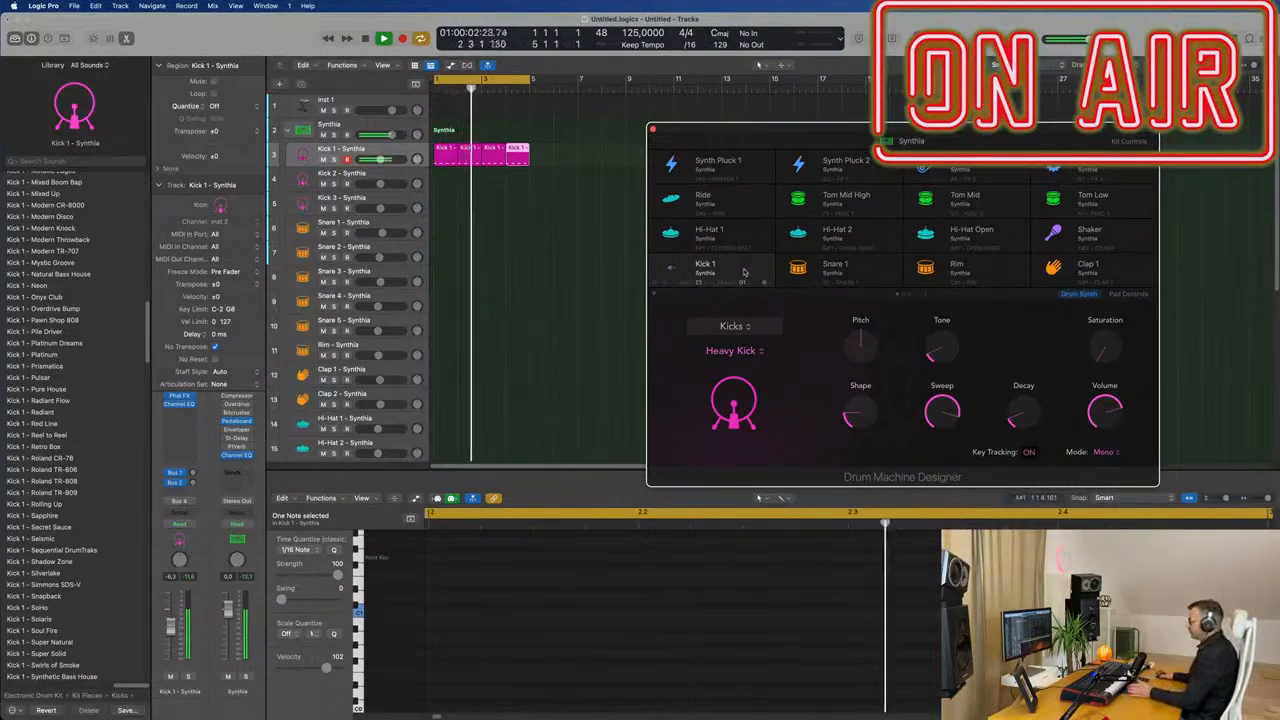
left_click_drag(968, 136, 886, 98)
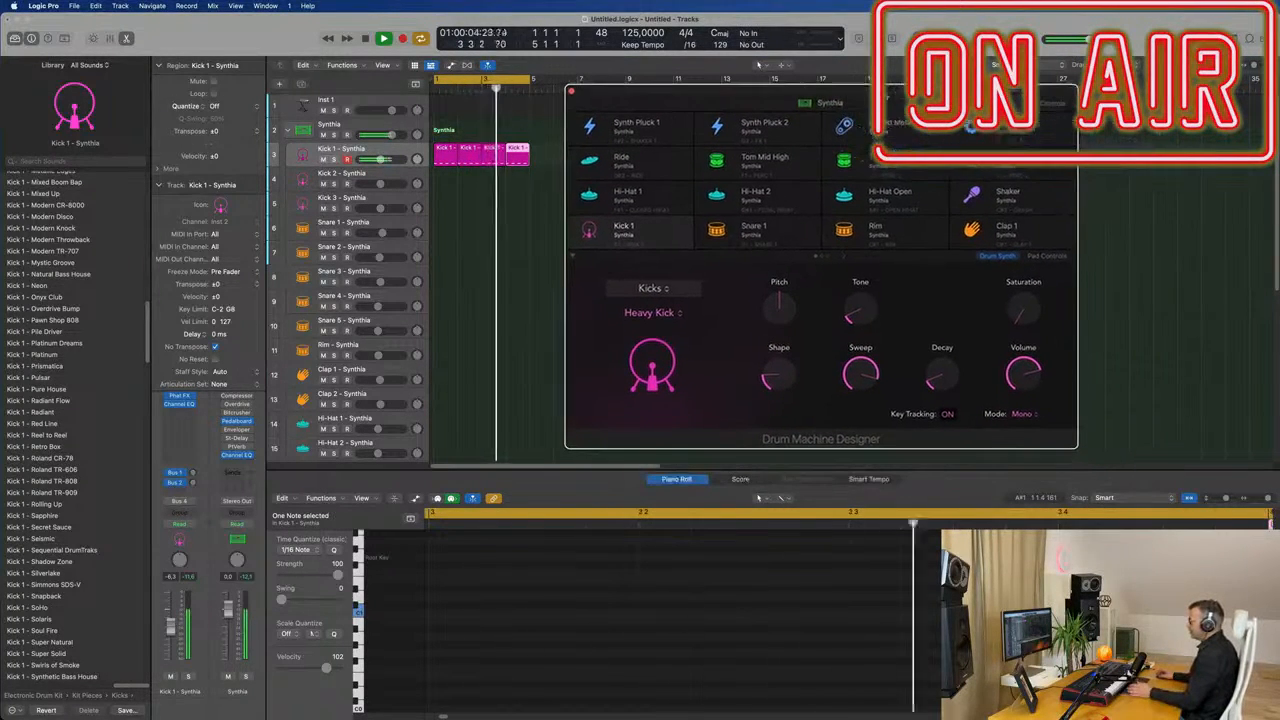
mouse_move(779, 310)
left_mouse_down()
mouse_move(785, 325)
mouse_move(800, 306)
left_mouse_up()
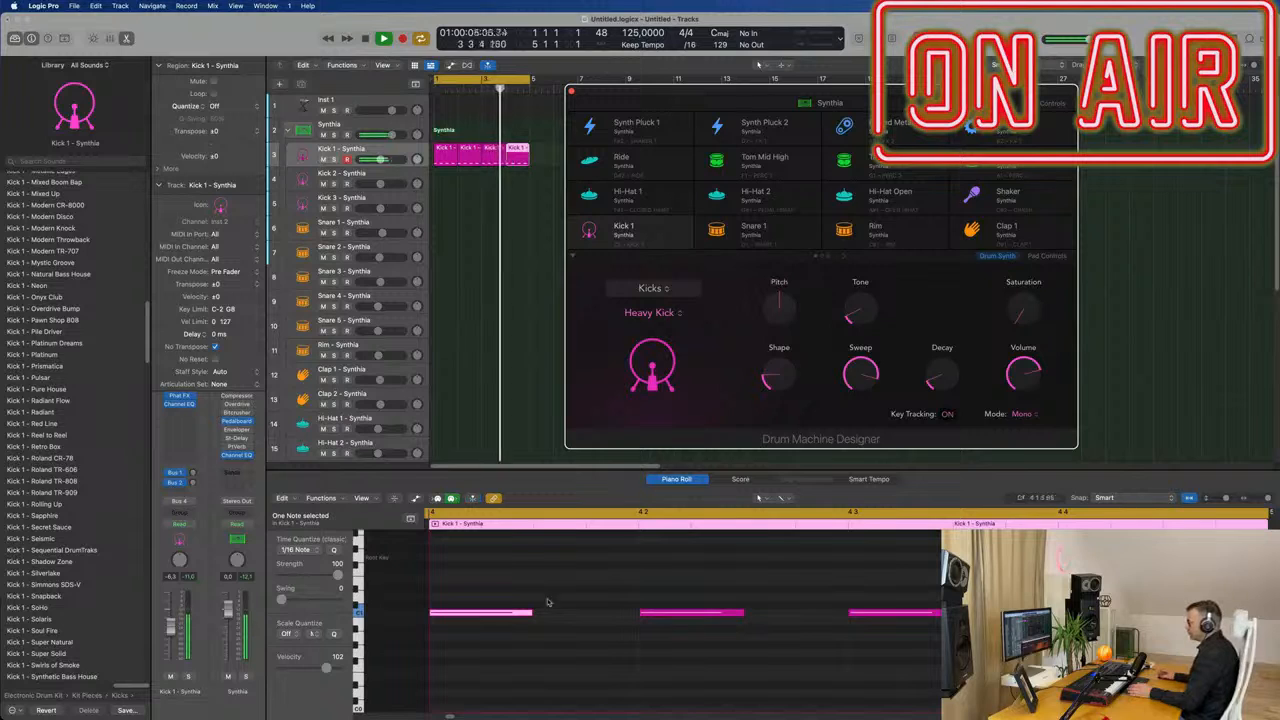
left_click(617, 647)
key("super+a")
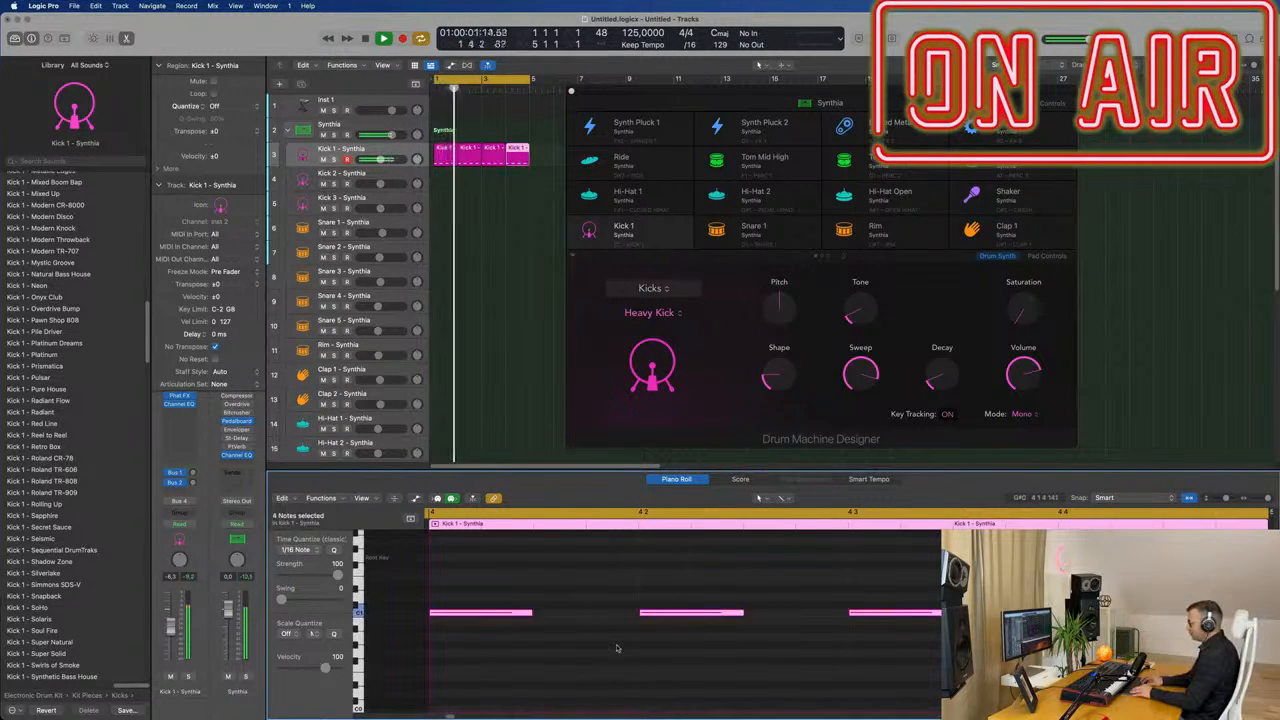
key("BackSpace")
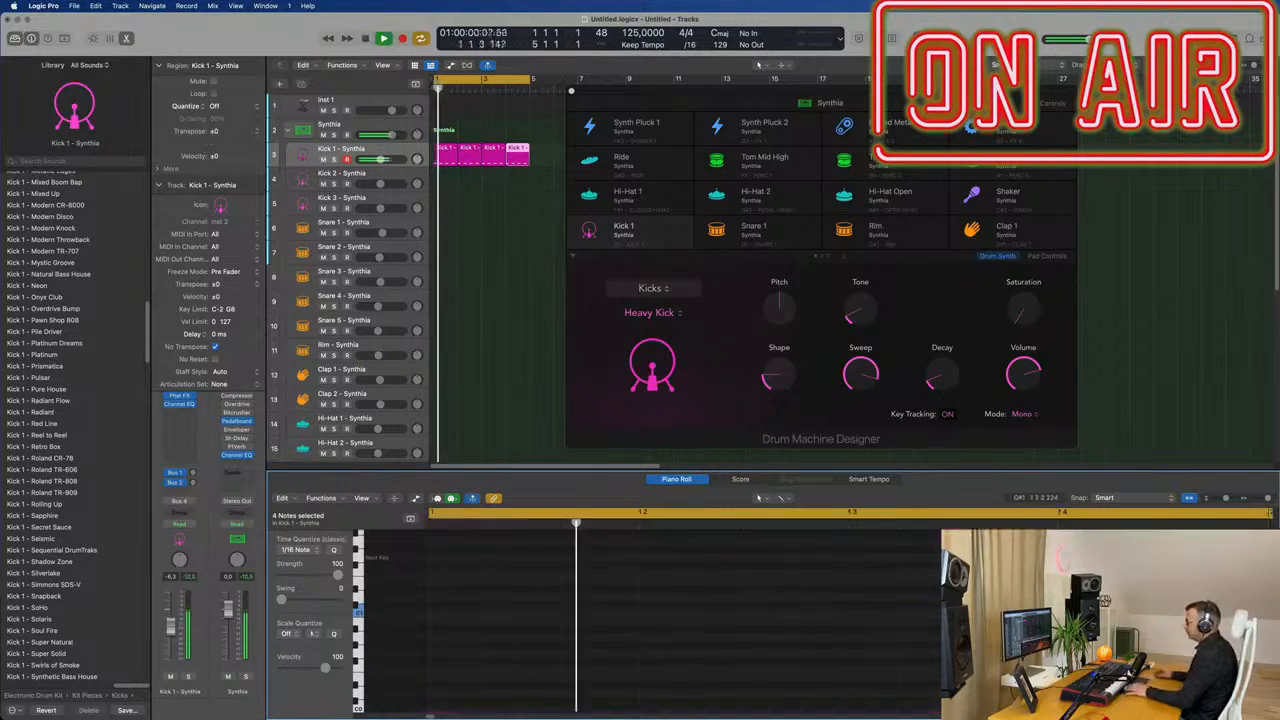
Raise the Tone and Decay of Kick 1 and set its Shape to about 39.9% in Drum Machine Designer.
mouse_move(857, 313)
left_mouse_down()
mouse_move(860, 242)
mouse_move(859, 306)
left_mouse_up()
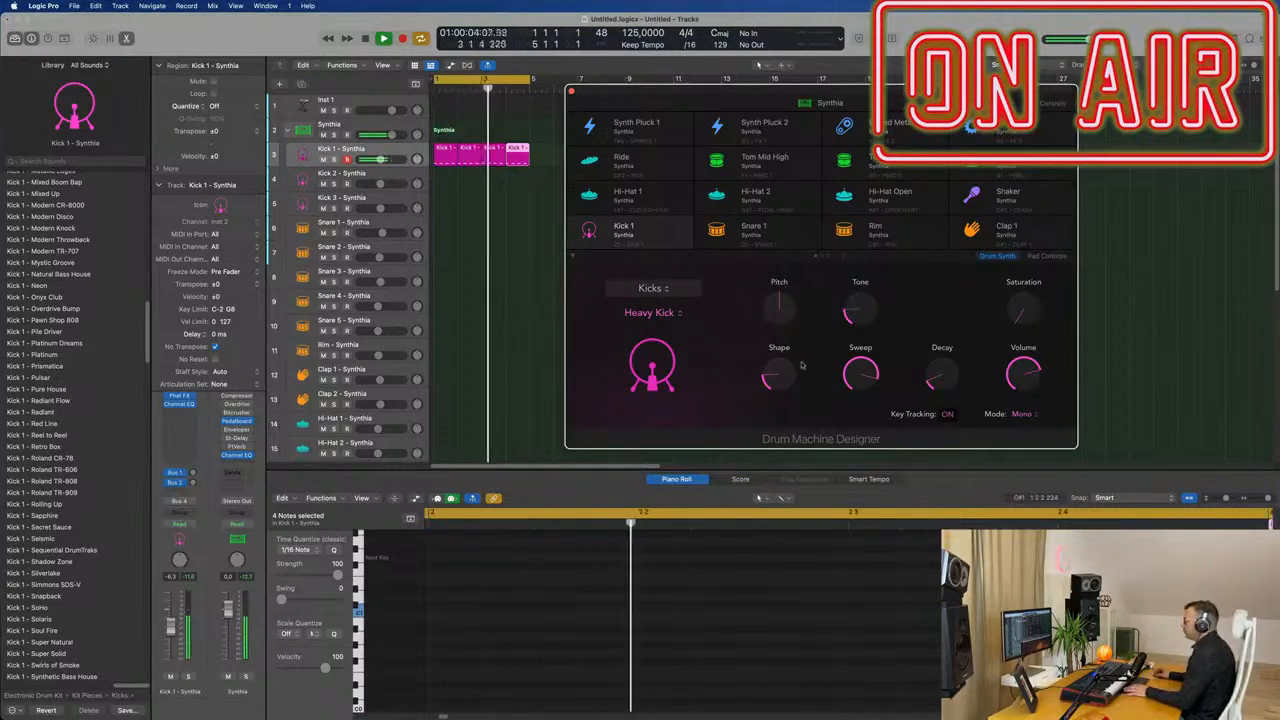
left_click_drag(790, 378, 793, 323)
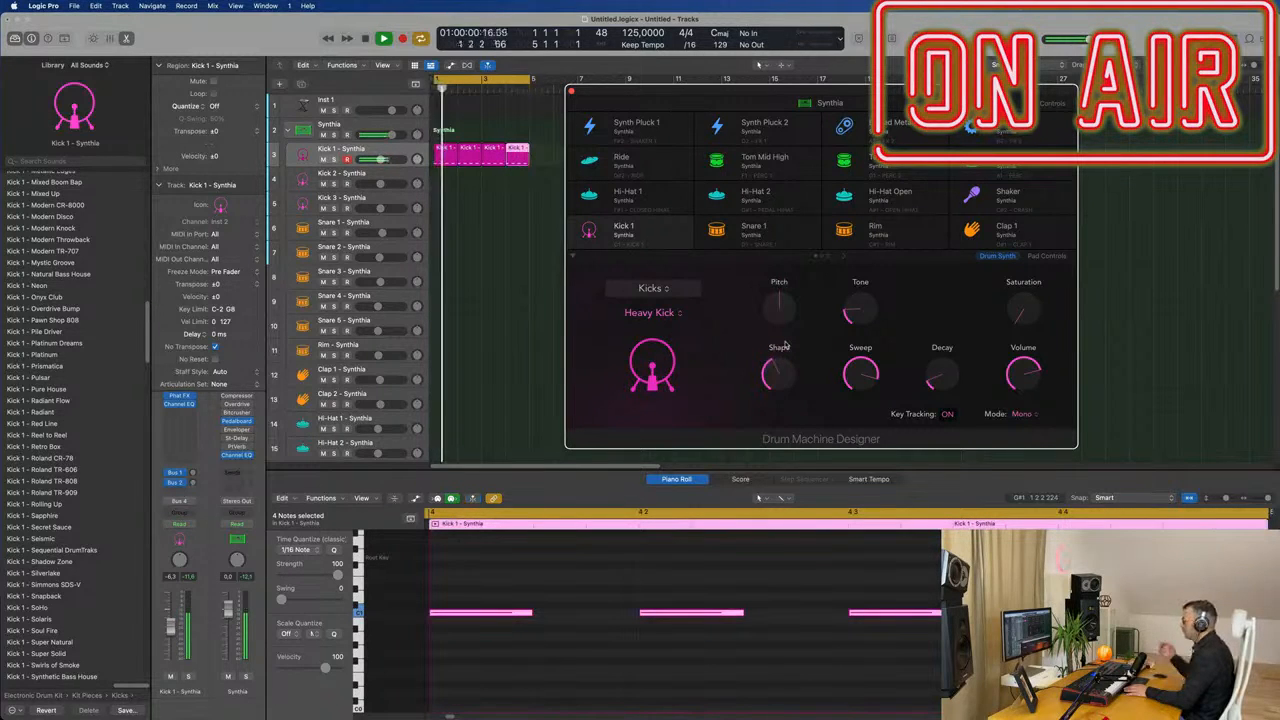
left_click_drag(772, 366, 772, 370)
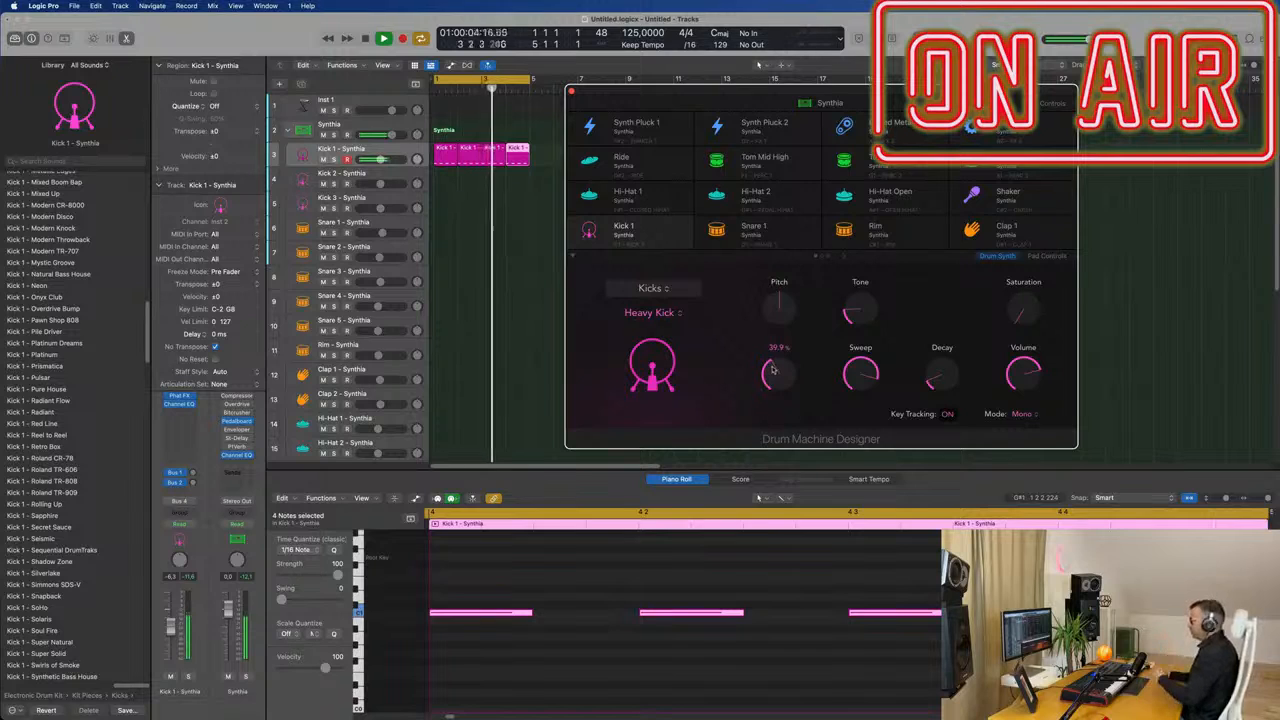
left_click_drag(944, 362, 941, 377)
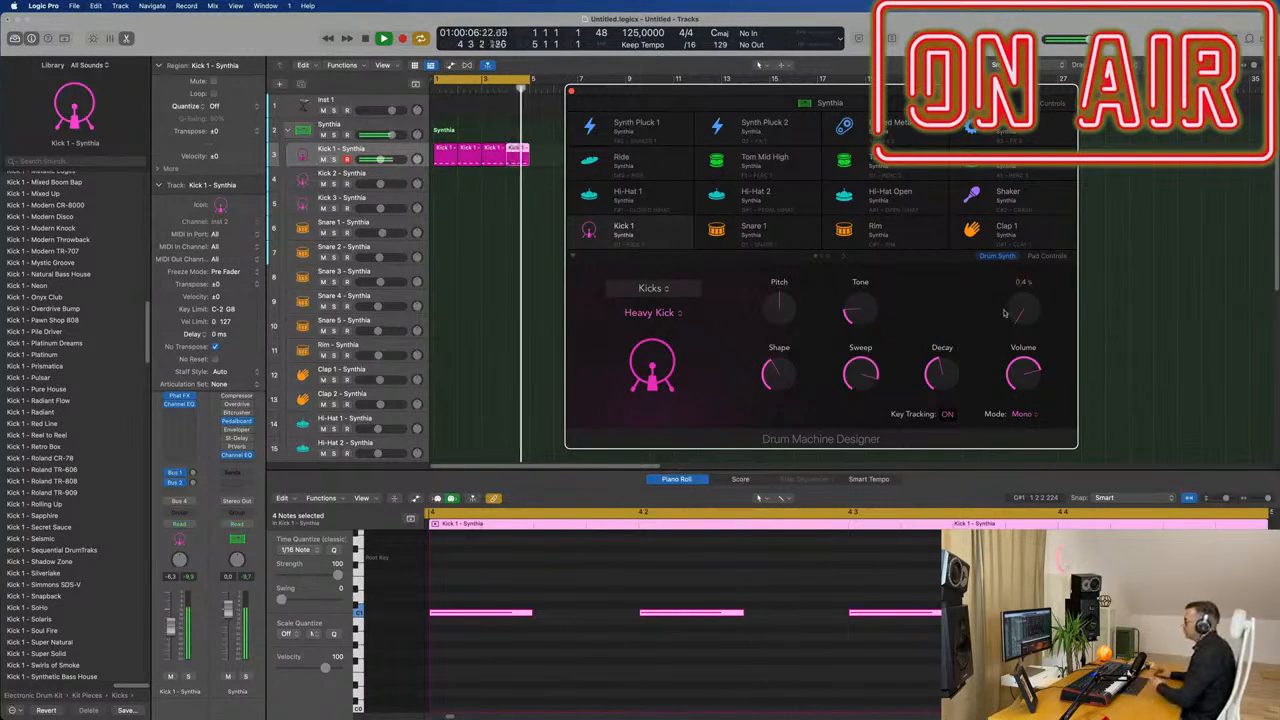
Set the Saturation of Kick 1 to about 6.7% and shorten its Decay.
scroll(1012, 300, "up", 10)
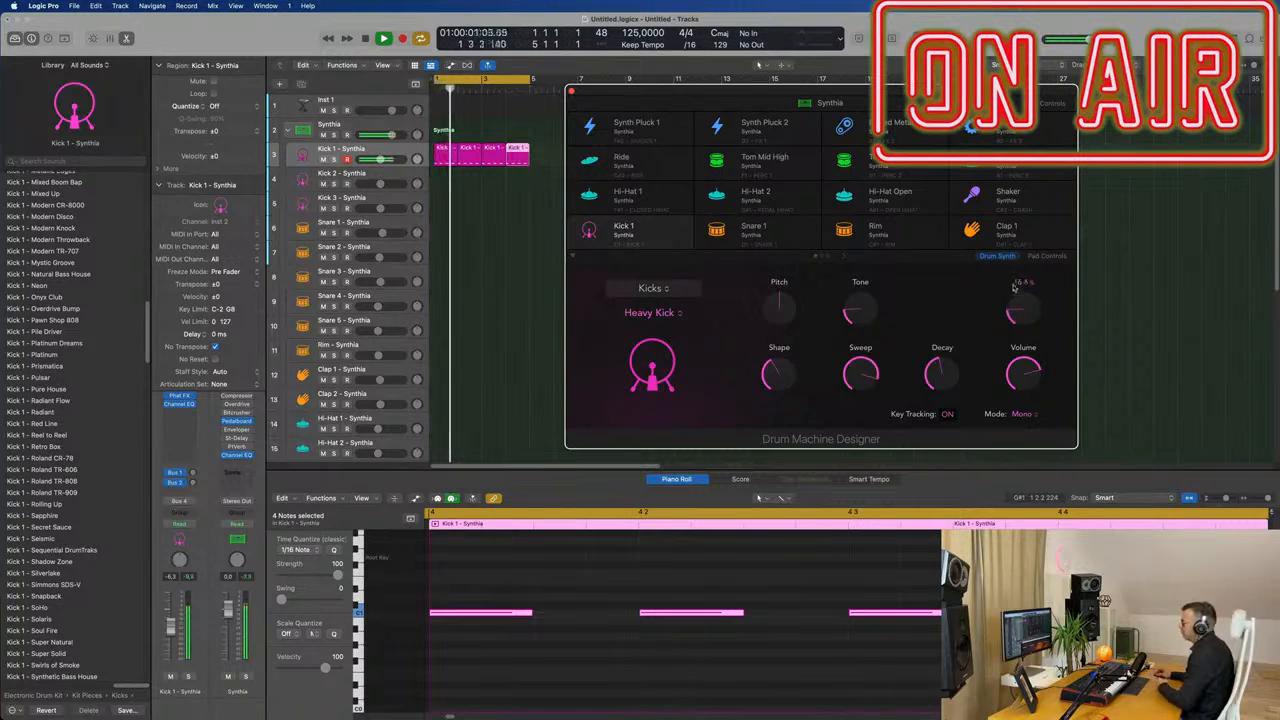
scroll(1013, 300, "down", 3)
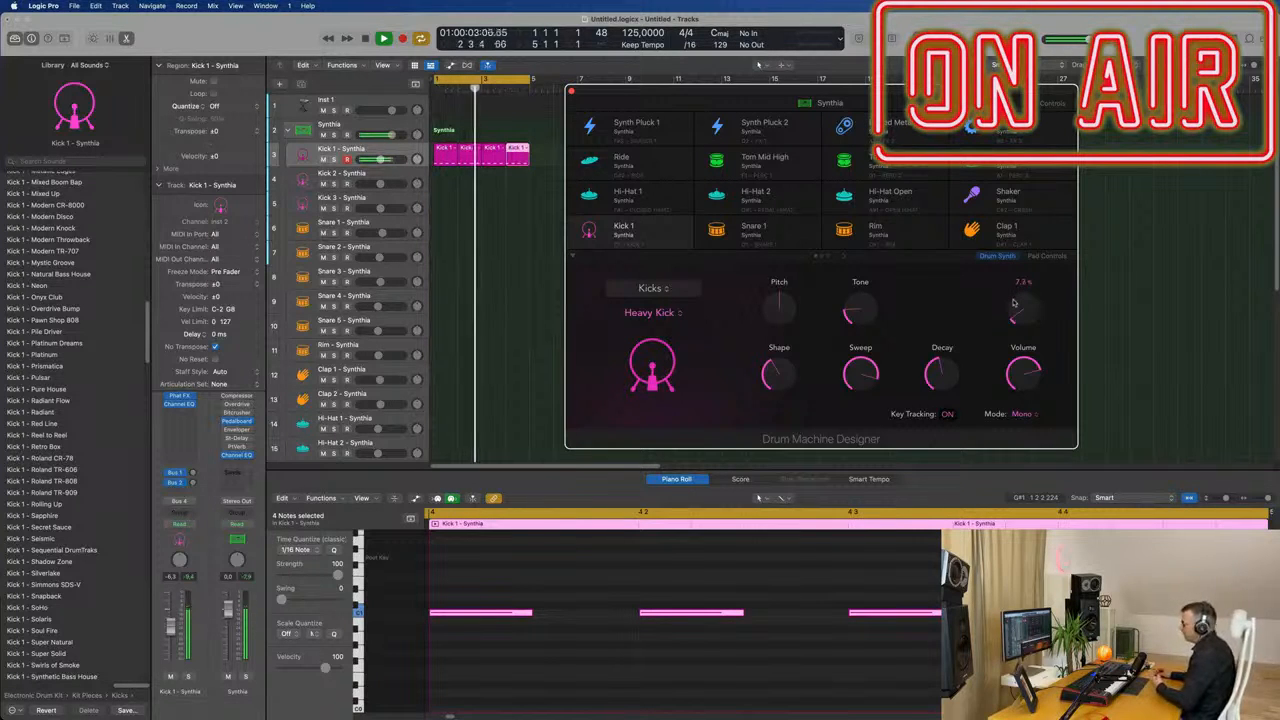
scroll(1015, 305, "down", 5)
scroll(1020, 310, "down", 4)
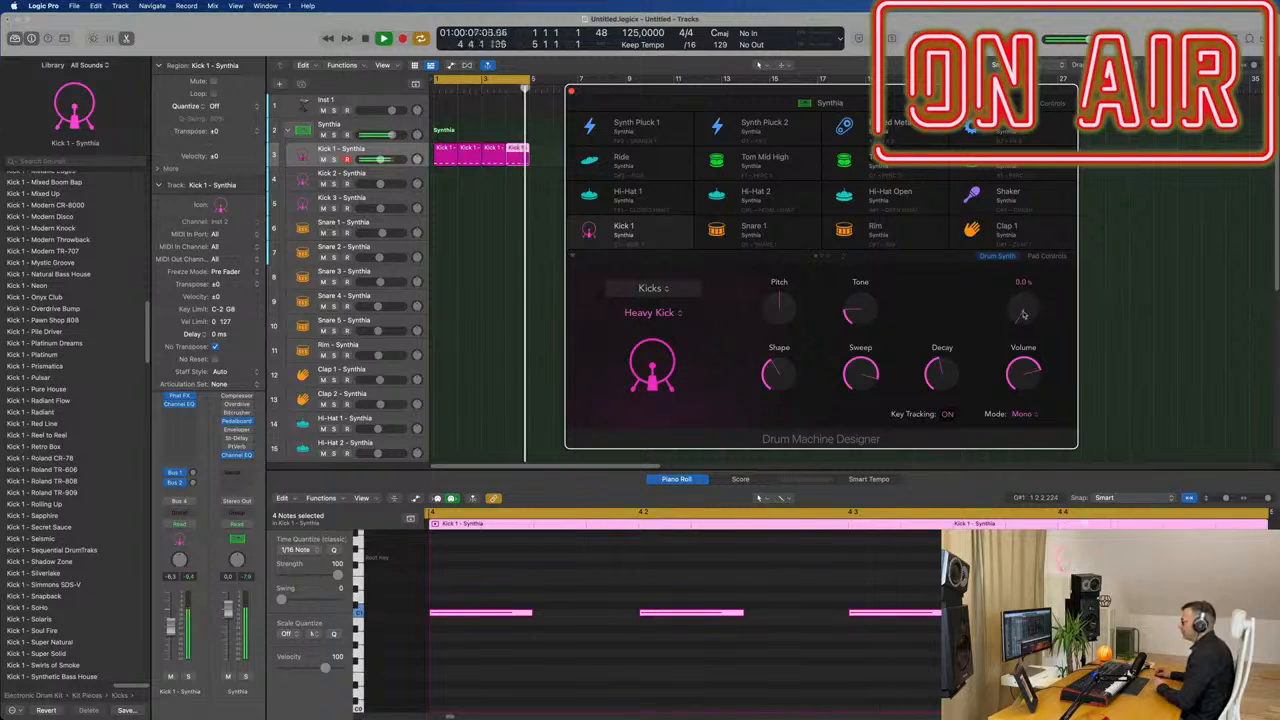
left_click_drag(1024, 318, 1023, 308)
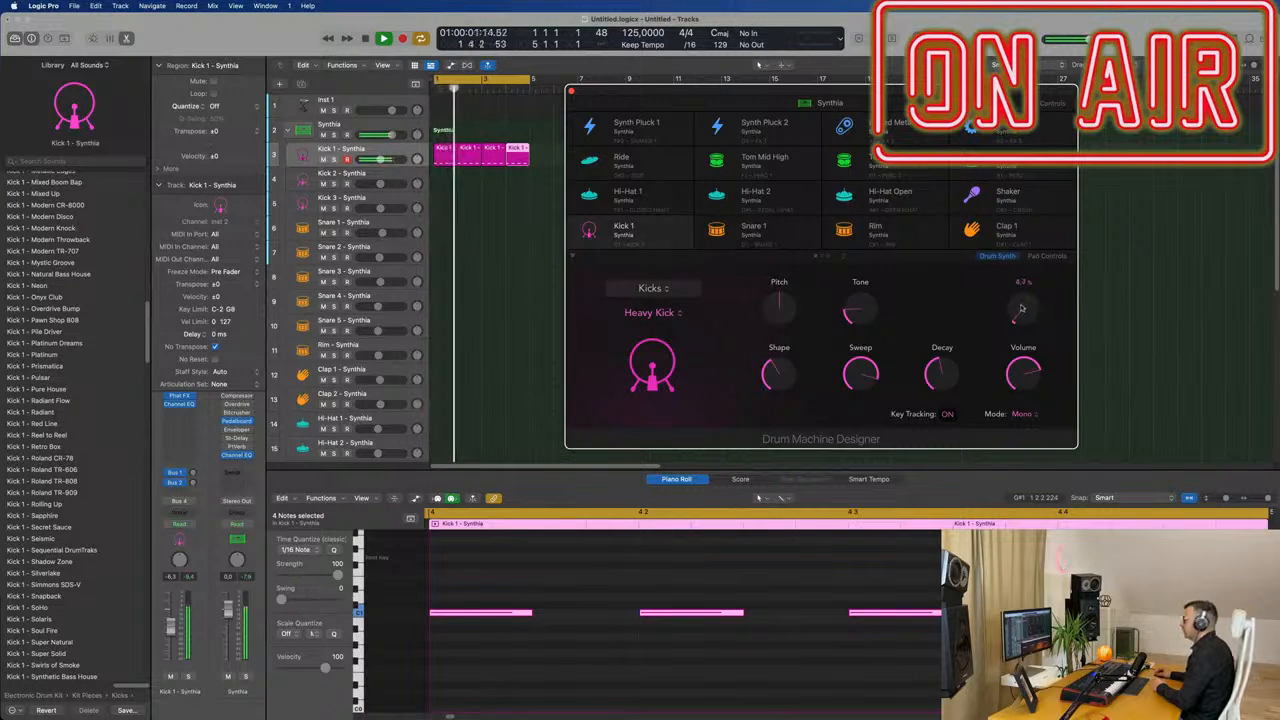
mouse_move(940, 382)
left_mouse_down()
mouse_move(942, 408)
mouse_move(945, 377)
left_mouse_up()
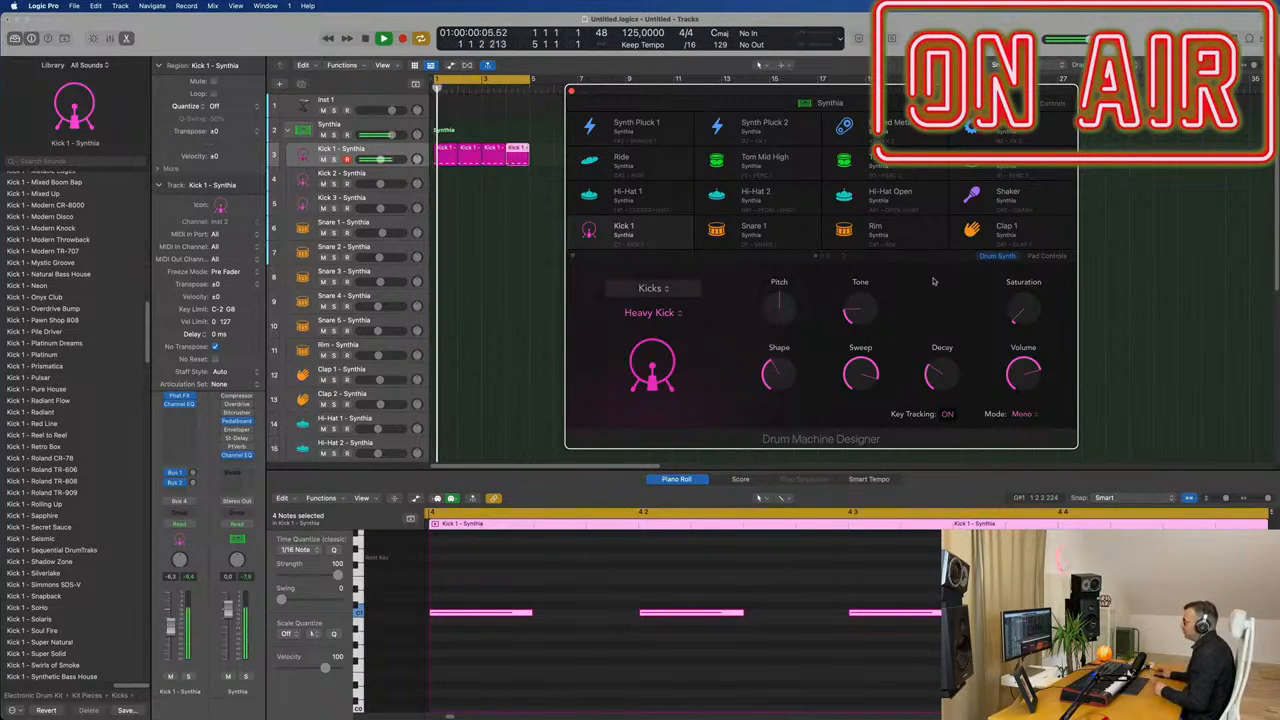
Copy the first kick region onto the Snare 1 track at bar 1 and stop playback.
mouse_move(857, 315)
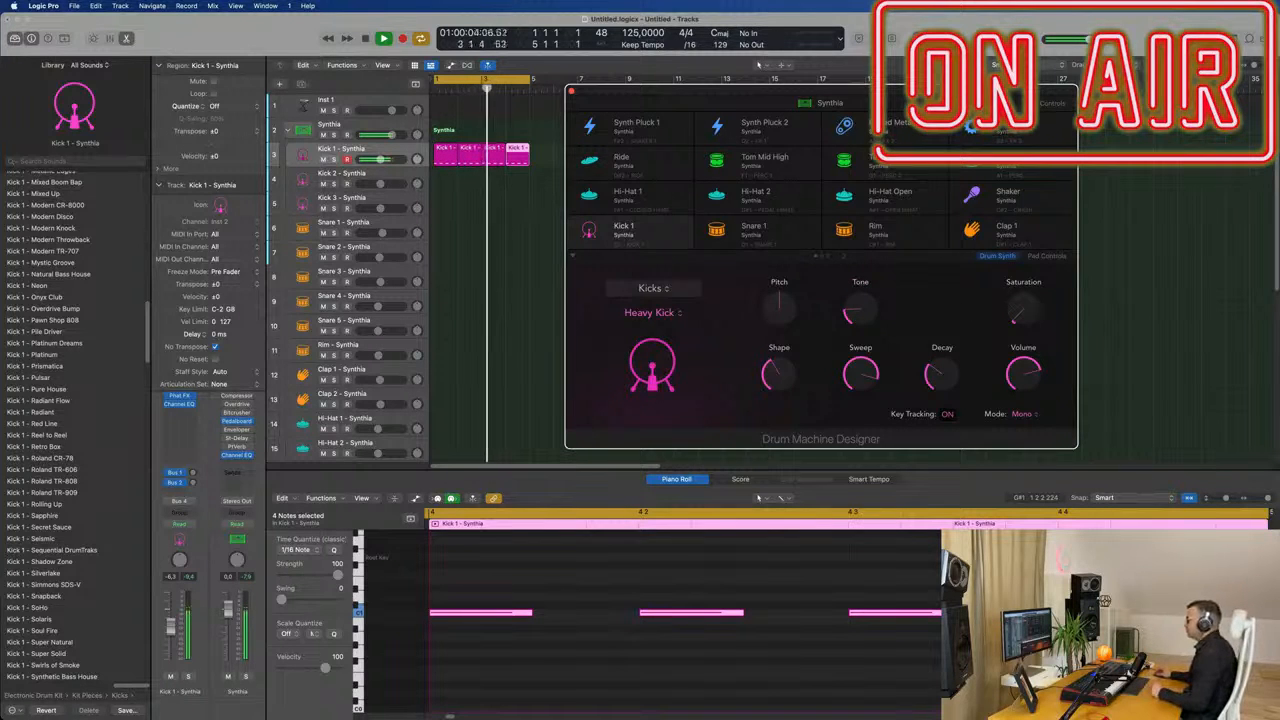
left_click_drag(965, 91, 965, 68)
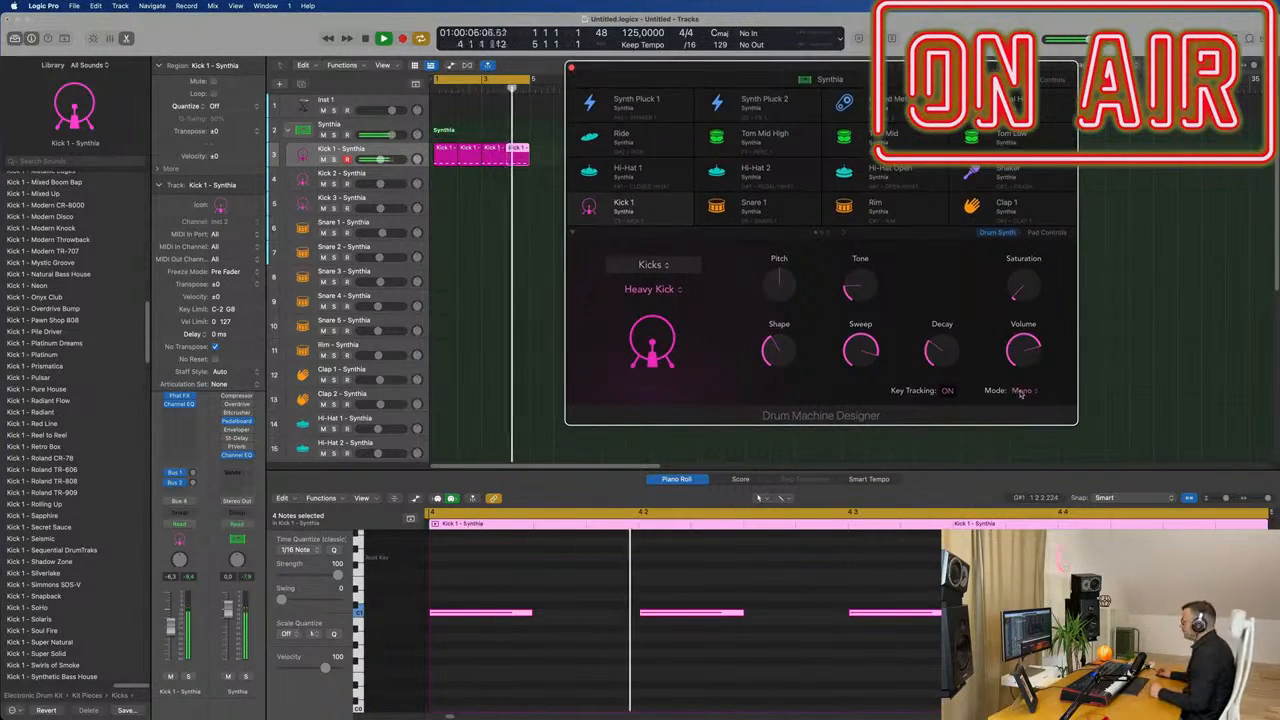
left_click_drag(1020, 393, 1066, 389)
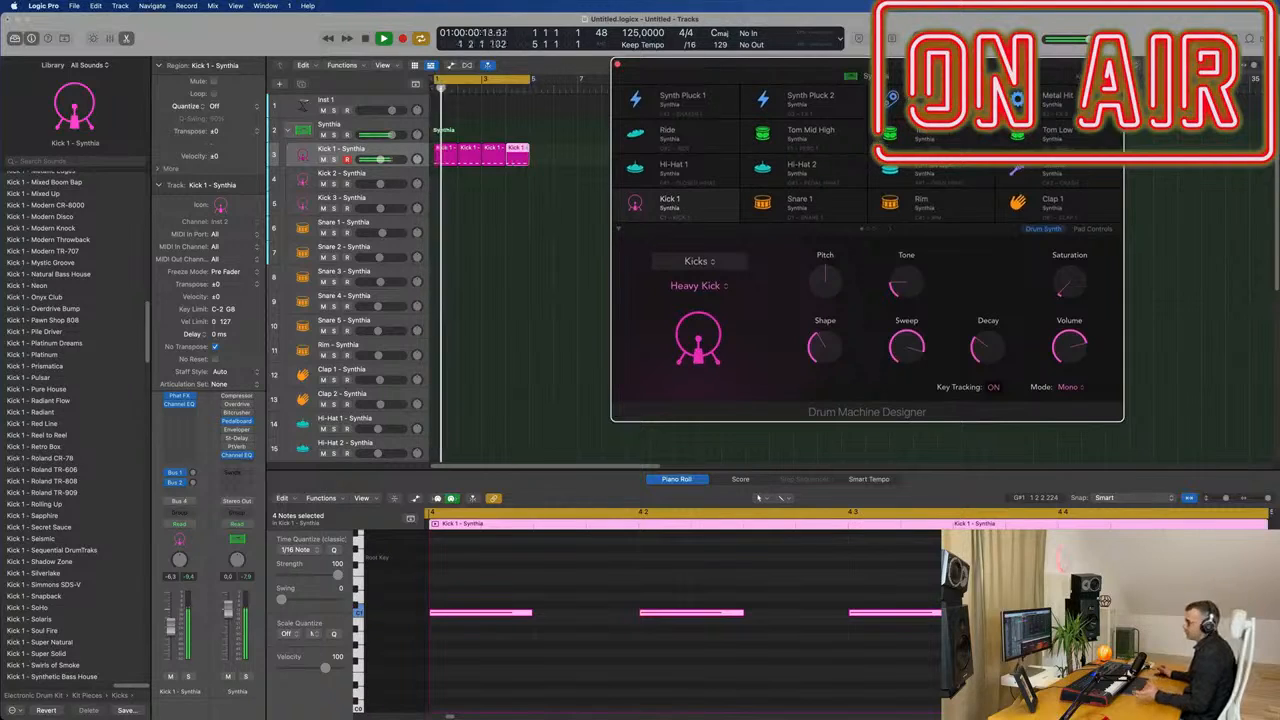
left_click(483, 247)
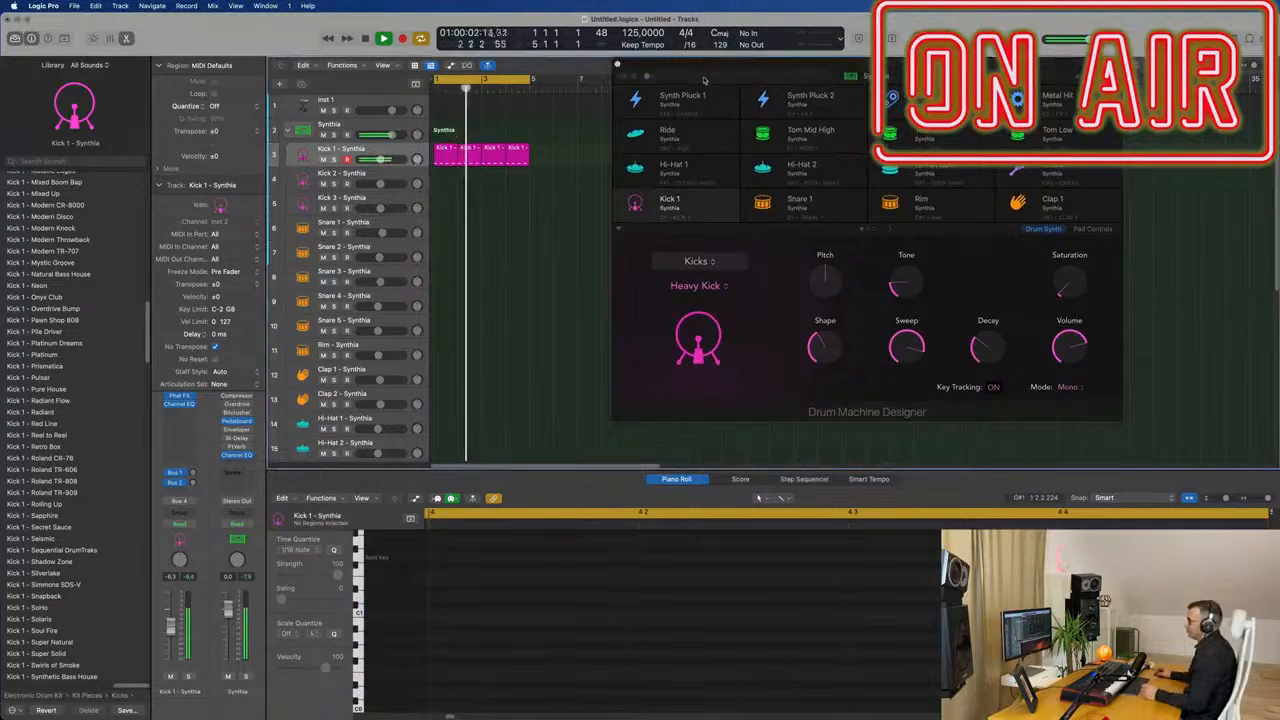
left_click_drag(715, 66, 958, 71)
left_click(444, 155)
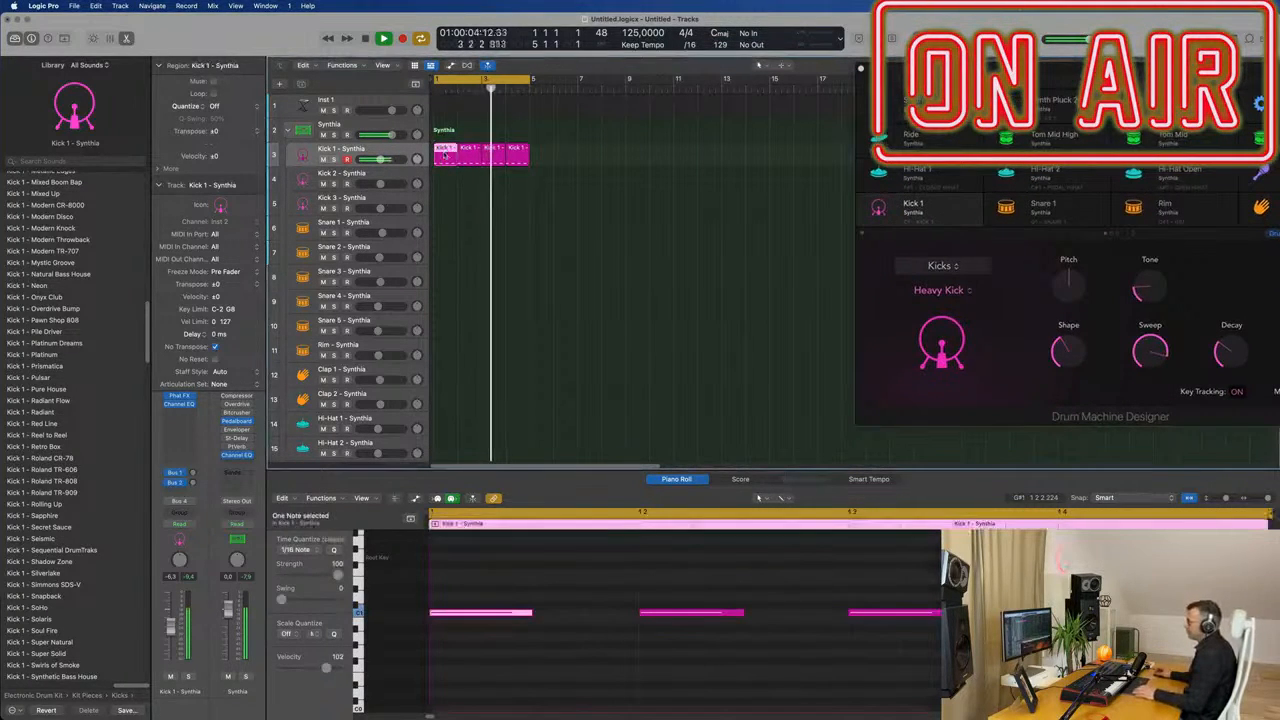
left_click_drag(444, 155, 445, 228)
key("space")
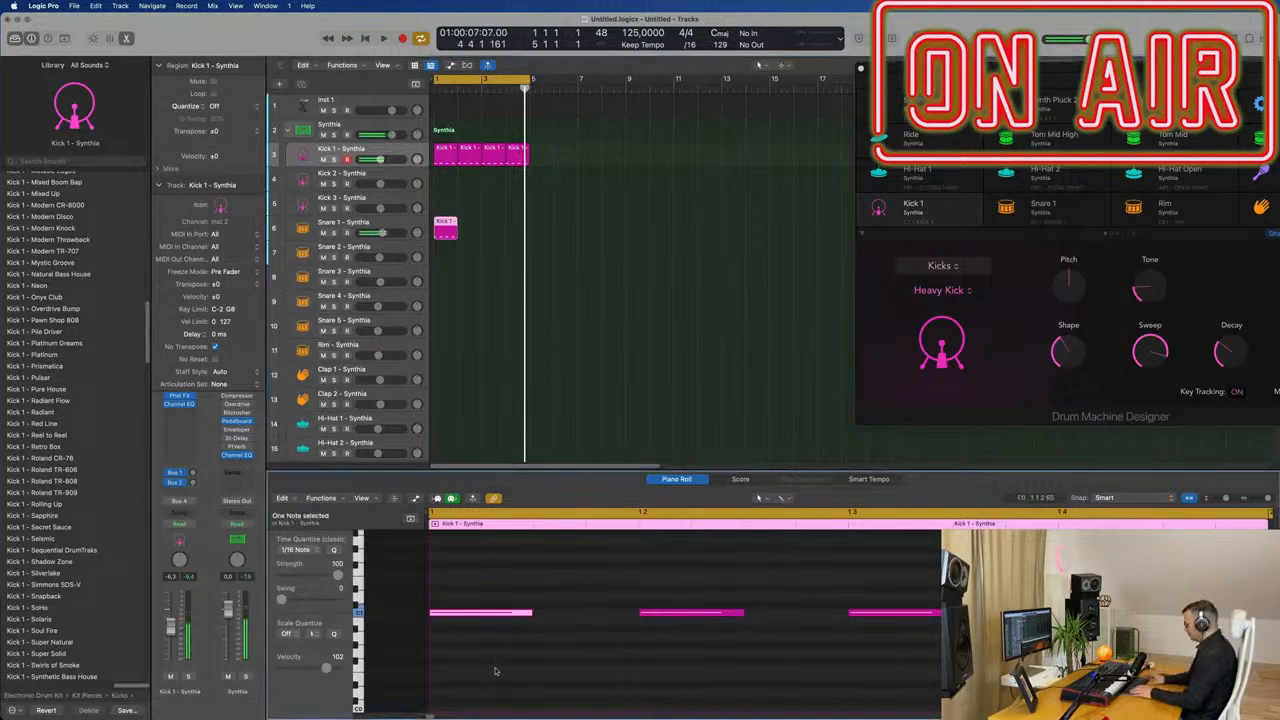
Delete the first and third notes of the Snare 1 region, repeat it through bar 4 and play the loop.
key("Right")
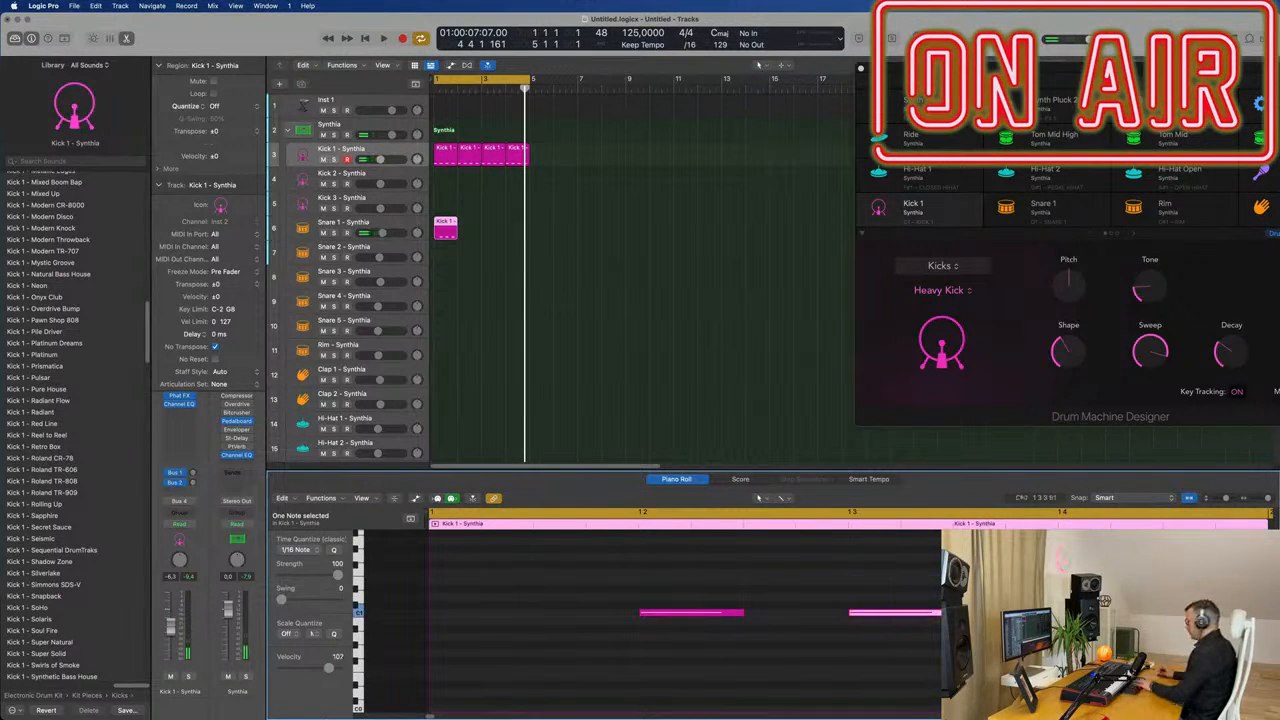
left_click_drag(495, 222, 430, 244)
key("super+r")
key("super+r")
key("space")
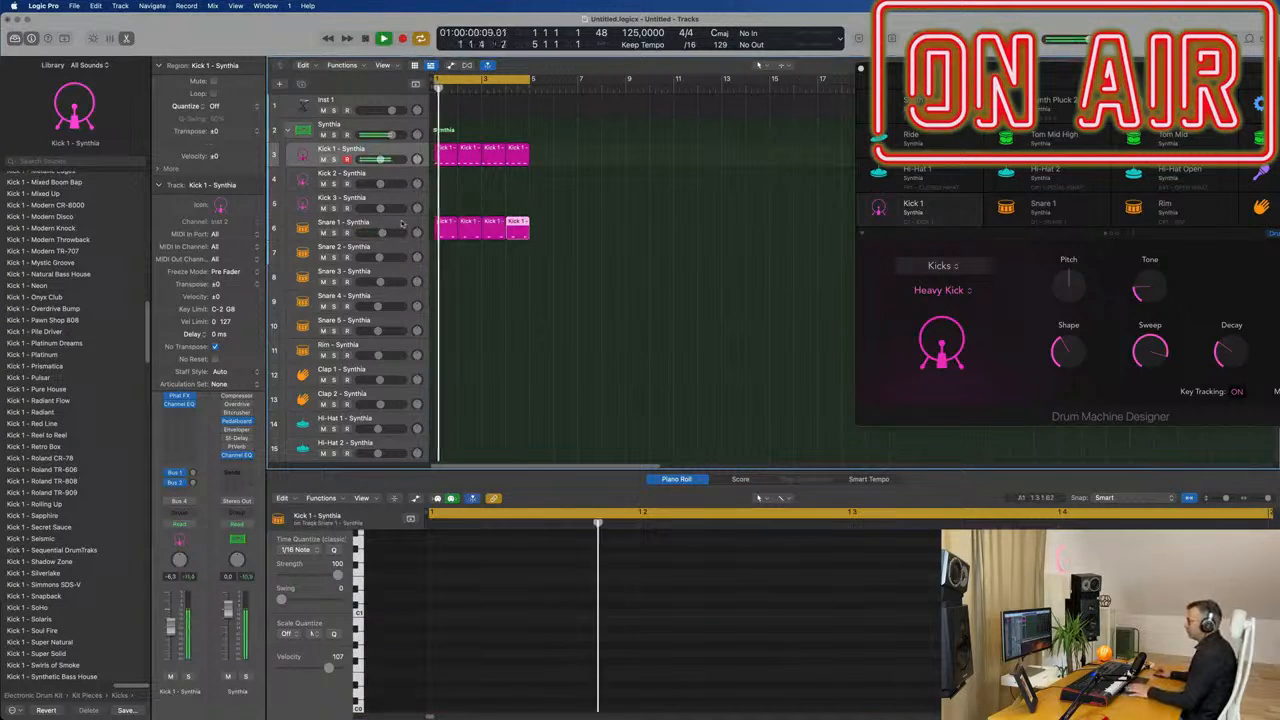
Stop playback and repeat the Kick 1 and Snare 1 regions so both patterns run through bar 16.
left_click(408, 238)
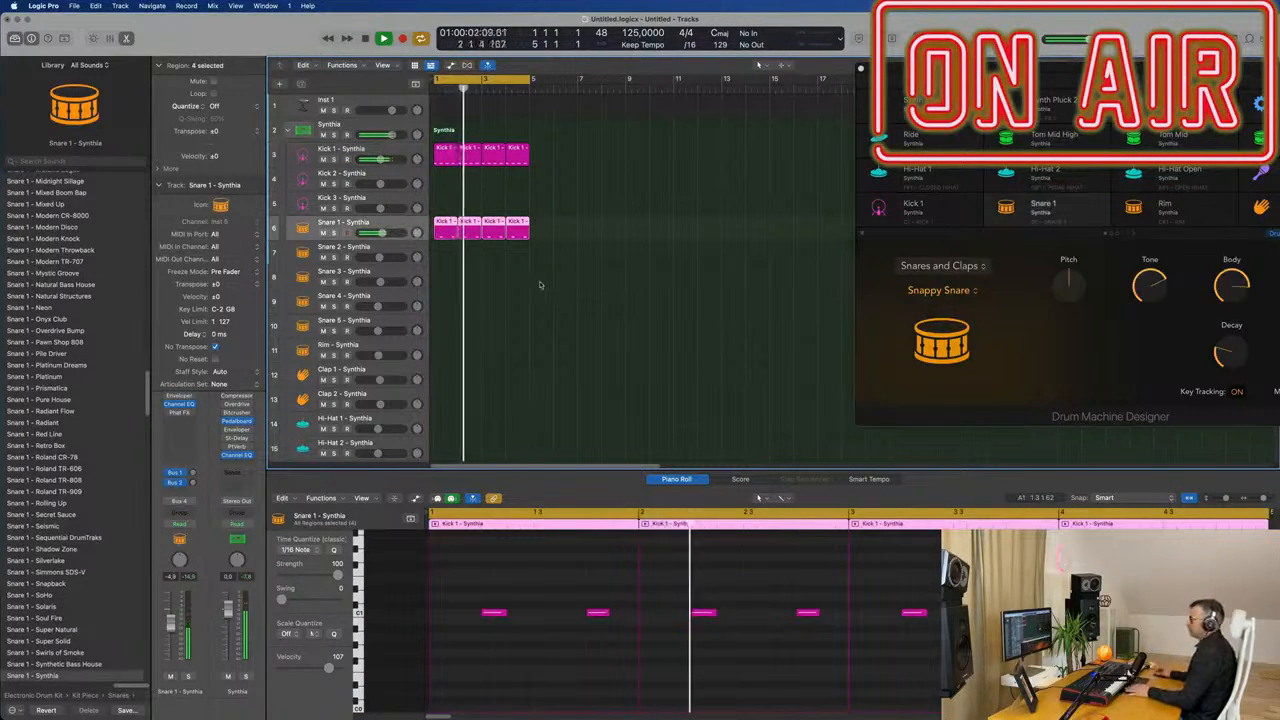
key("space")
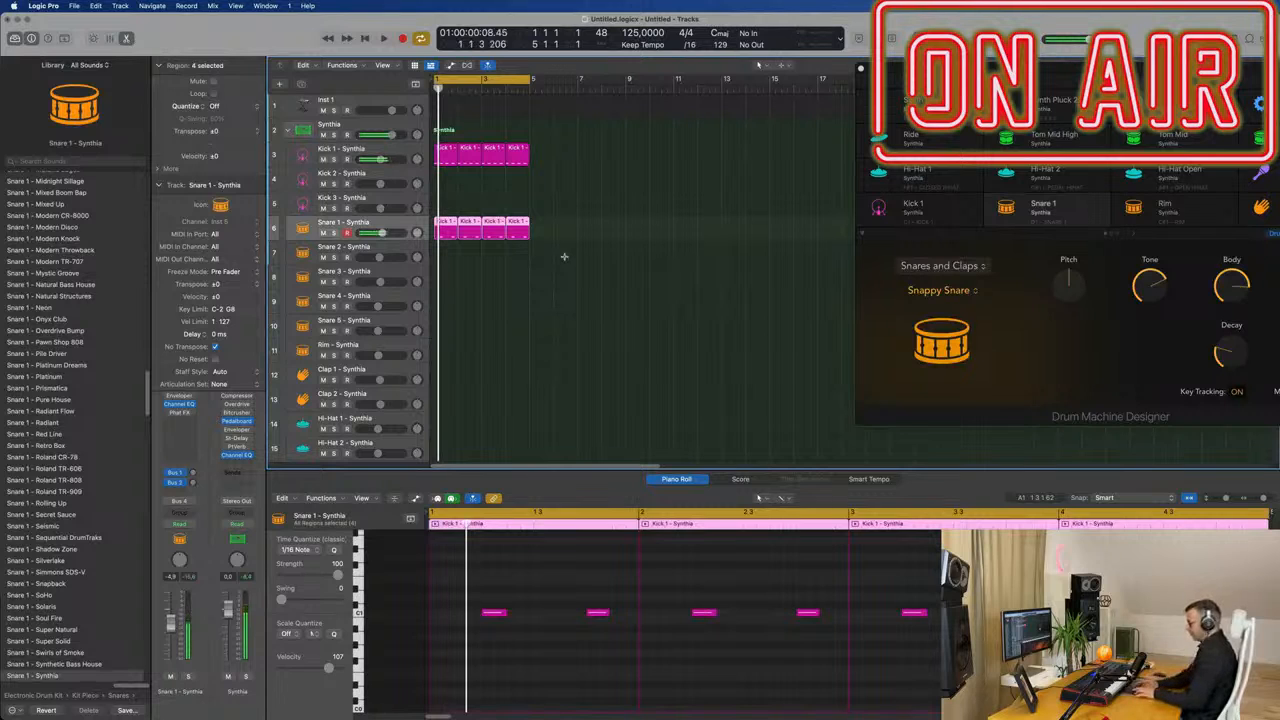
key("super+r")
key("super+r")
key("super+r")
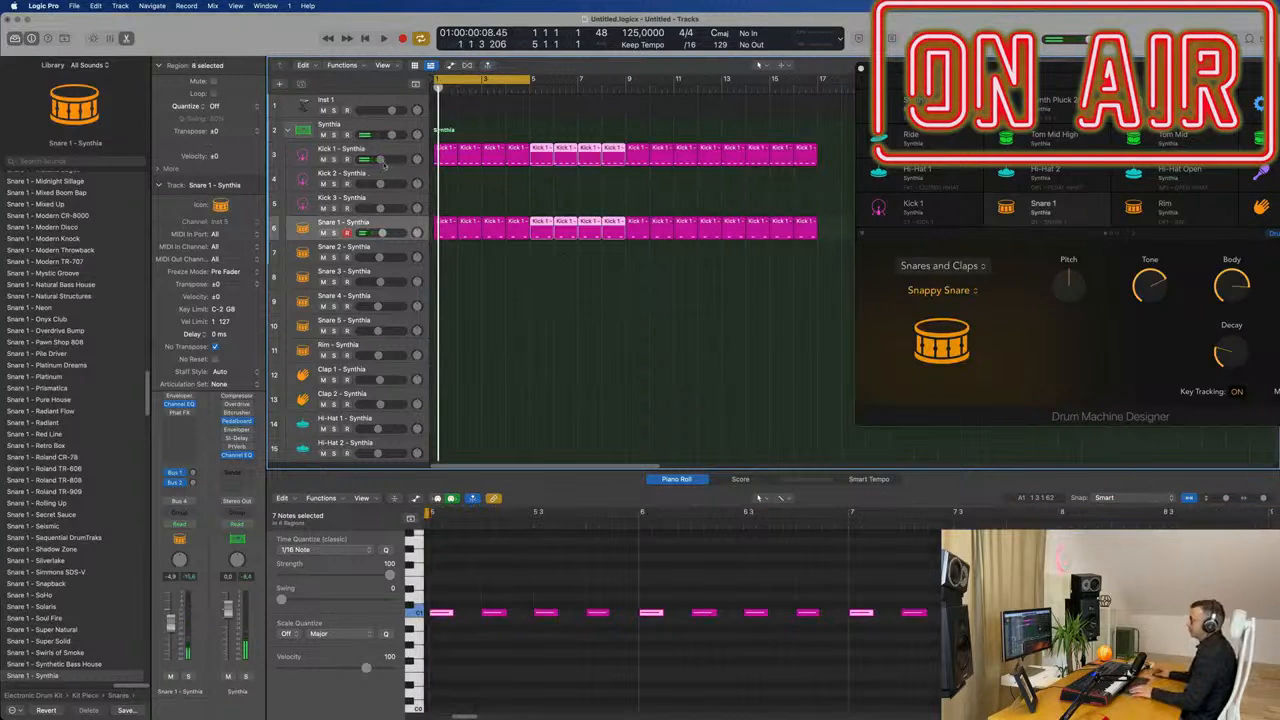
Extend the cycle range over bars 1 to 16 and play the longer loop from the start.
key("super+Left")
key("super+Left")
left_click_drag(468, 80, 570, 80)
key("space")
key("super+a")
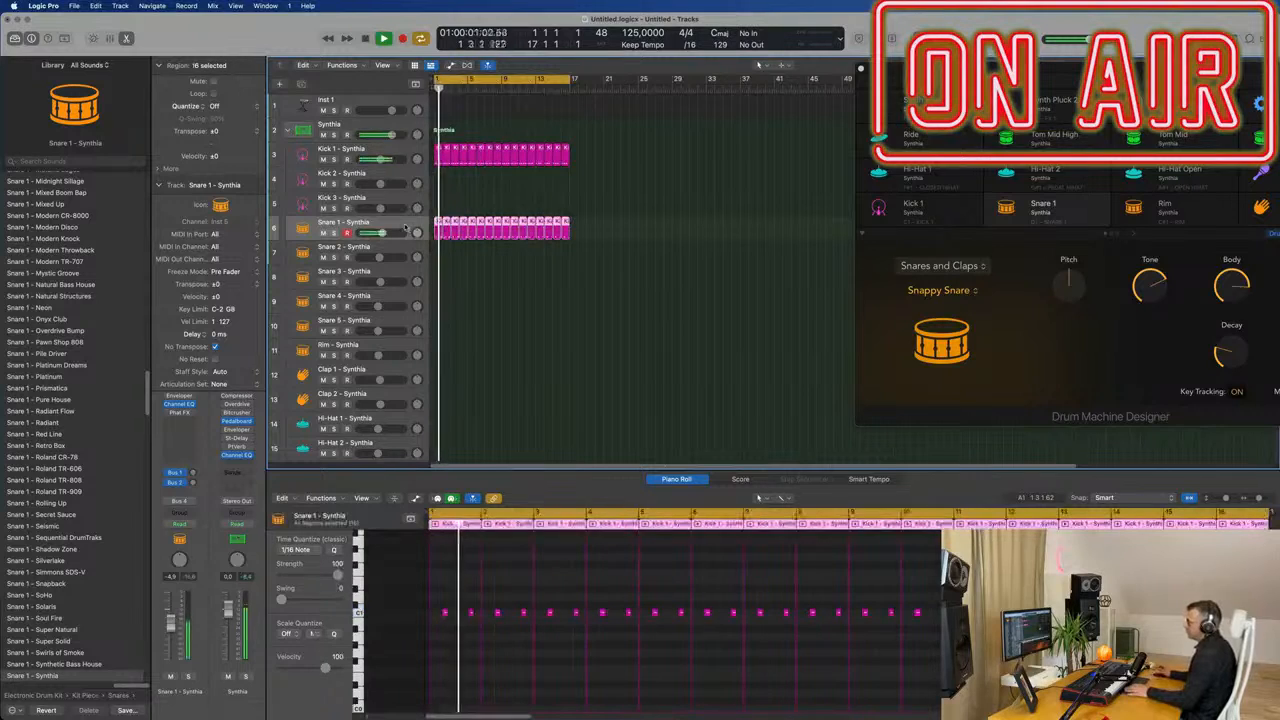
key("space")
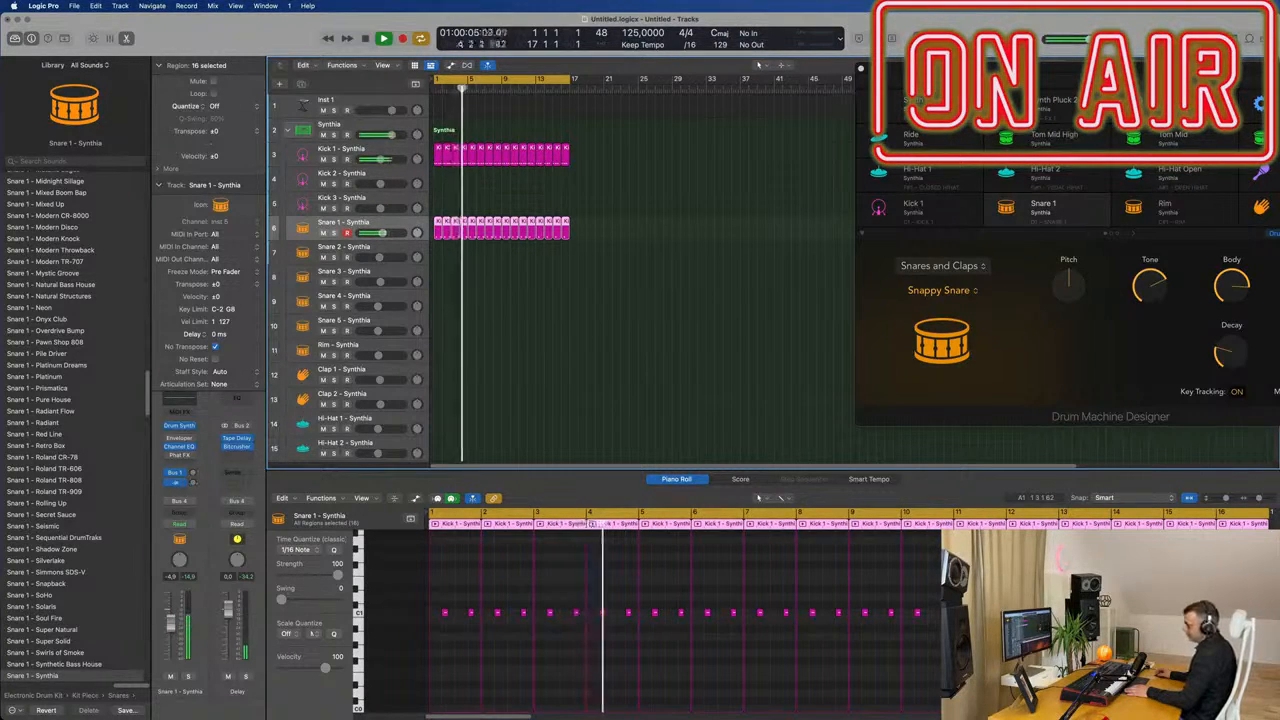
Set the Snare 1 automation mode to Touch and record Decay movements in Drum Machine Designer while the loop plays.
left_click_drag(1118, 79, 836, 65)
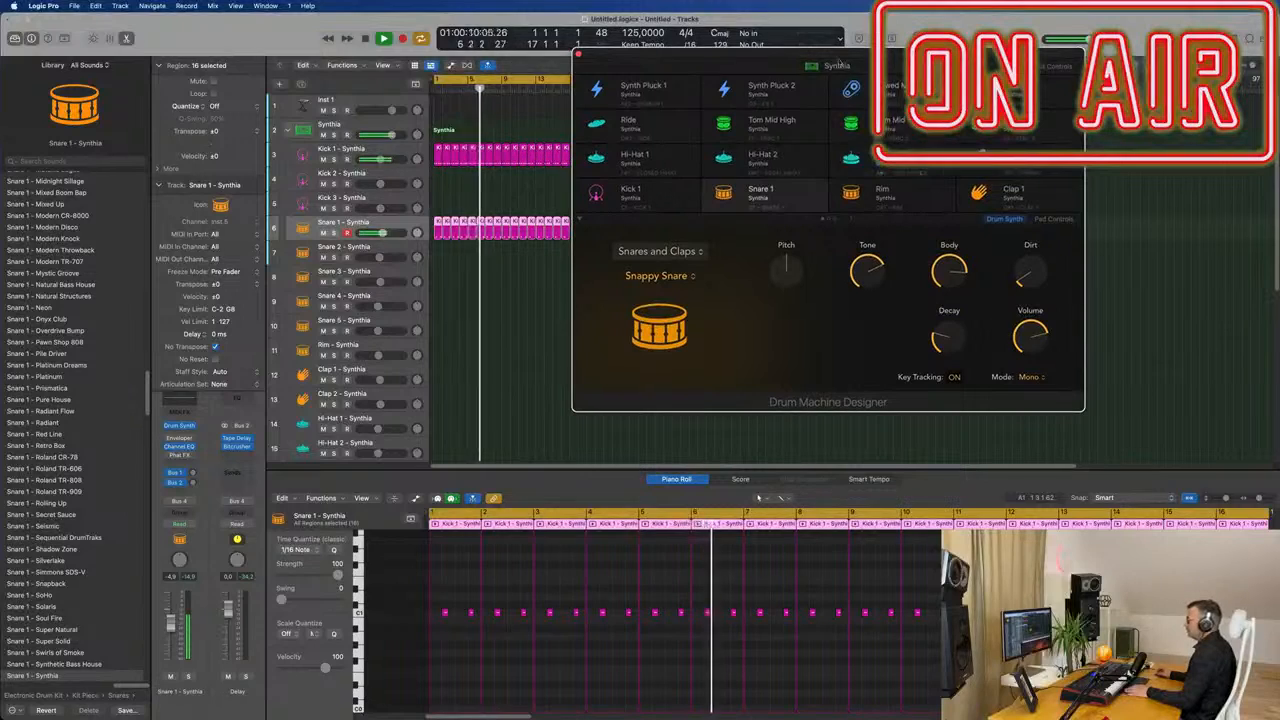
left_click_drag(836, 65, 949, 91)
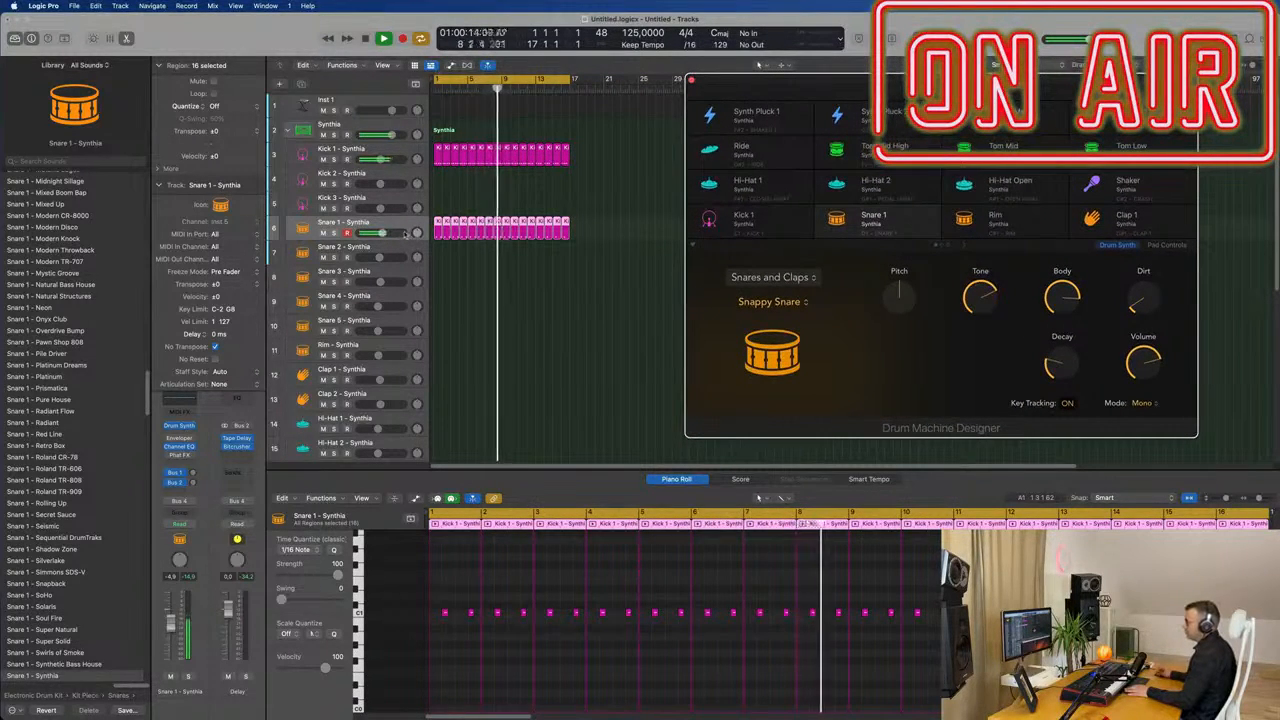
left_click(181, 525)
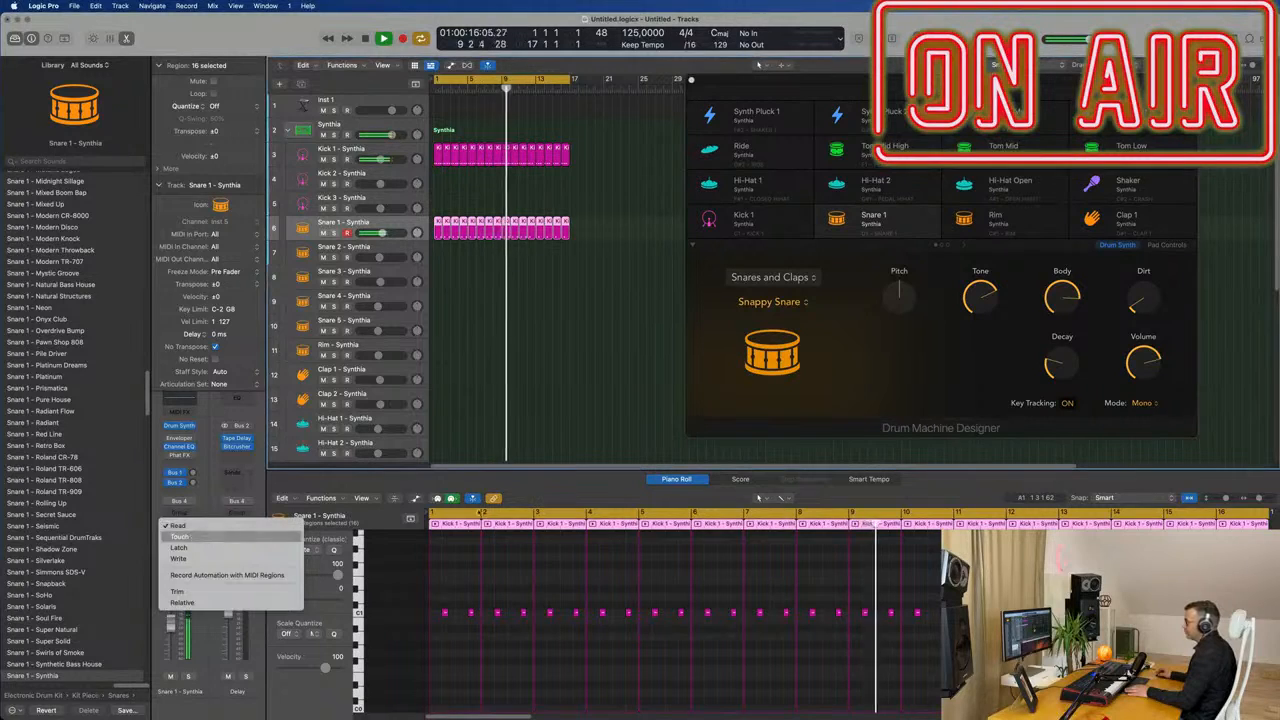
left_click(192, 537)
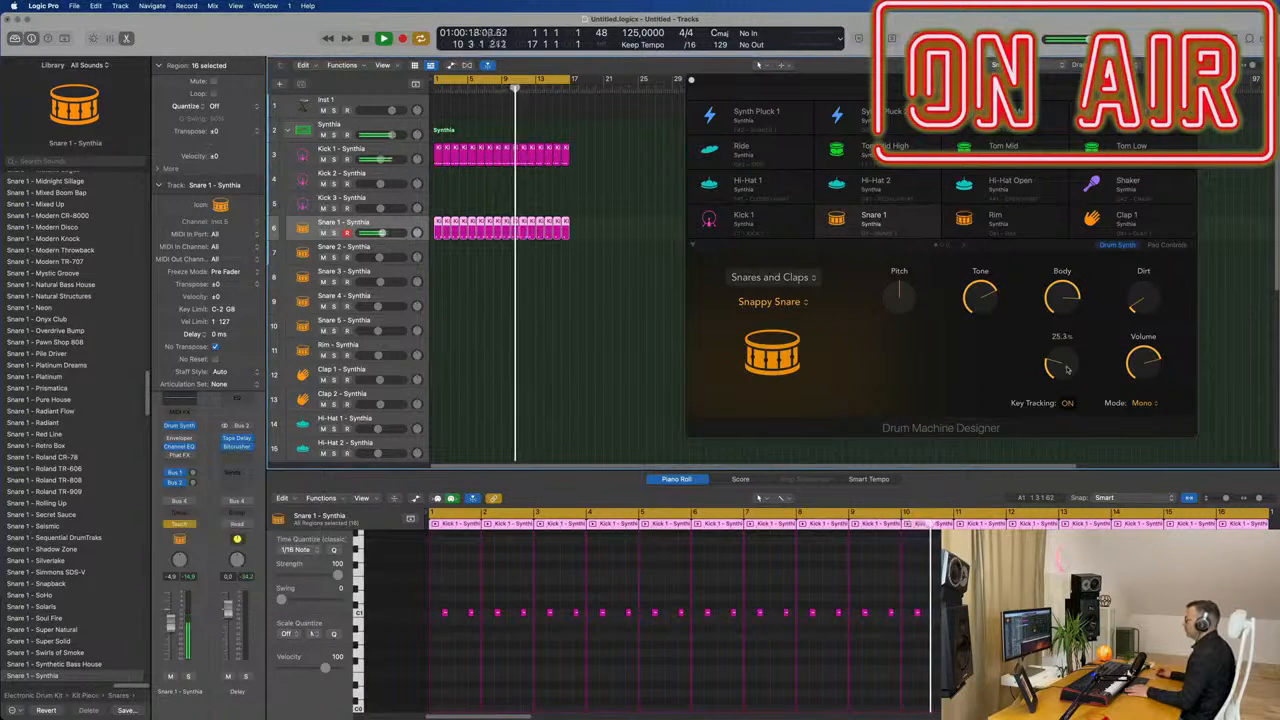
left_click_drag(1068, 370, 1068, 367)
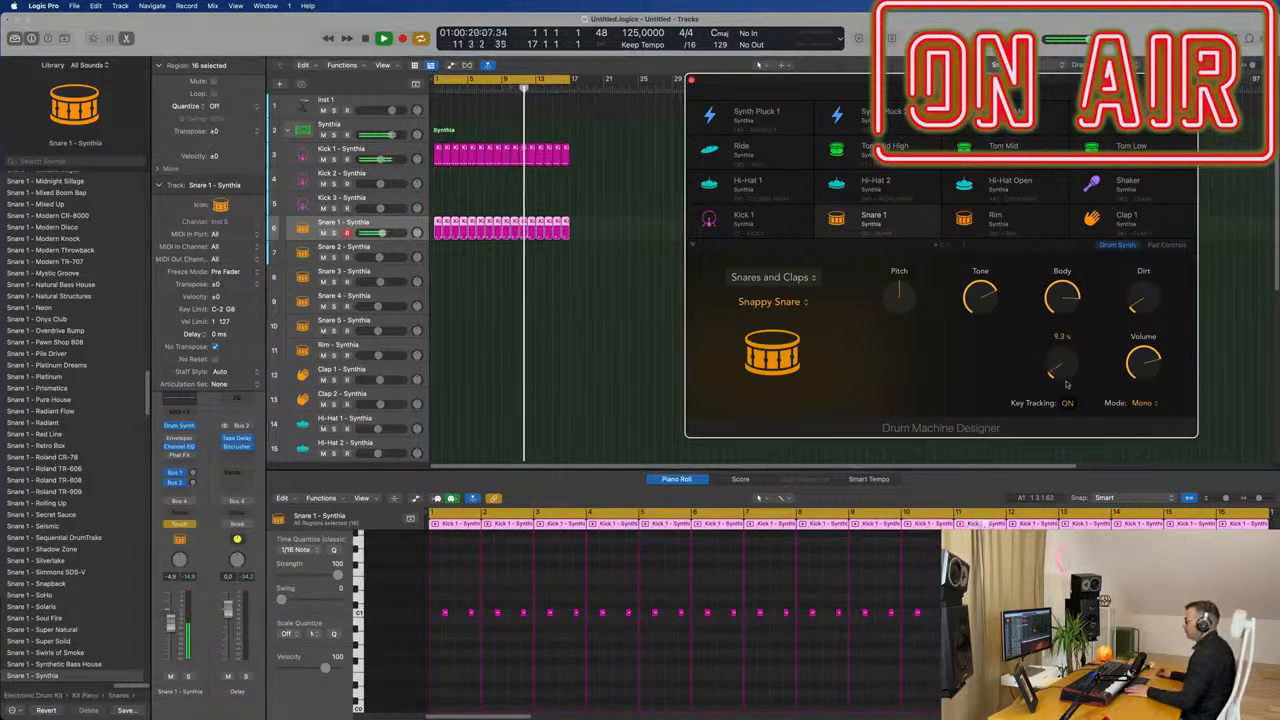
left_click_drag(1062, 395, 1105, 291)
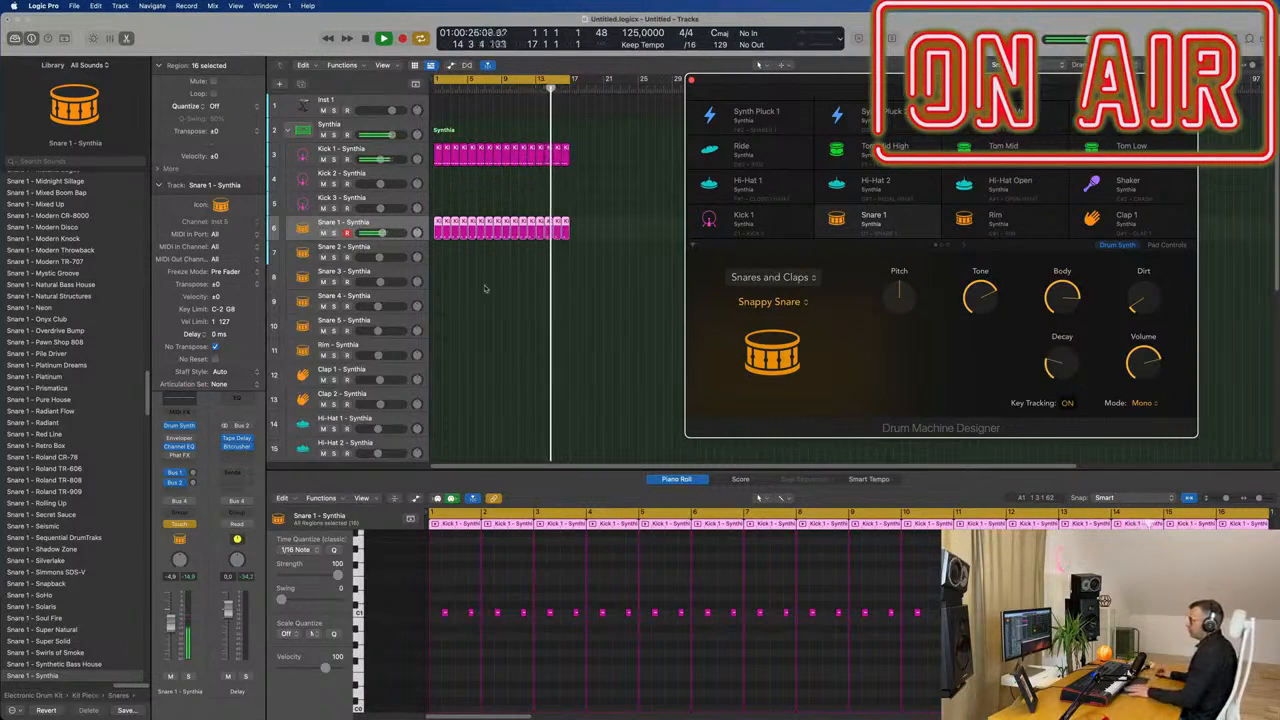
key("space")
Show the track automation with the Drum Synth Decay parameter on Snare 1 and uncover the recorded curve.
left_click(397, 231)
key("a")
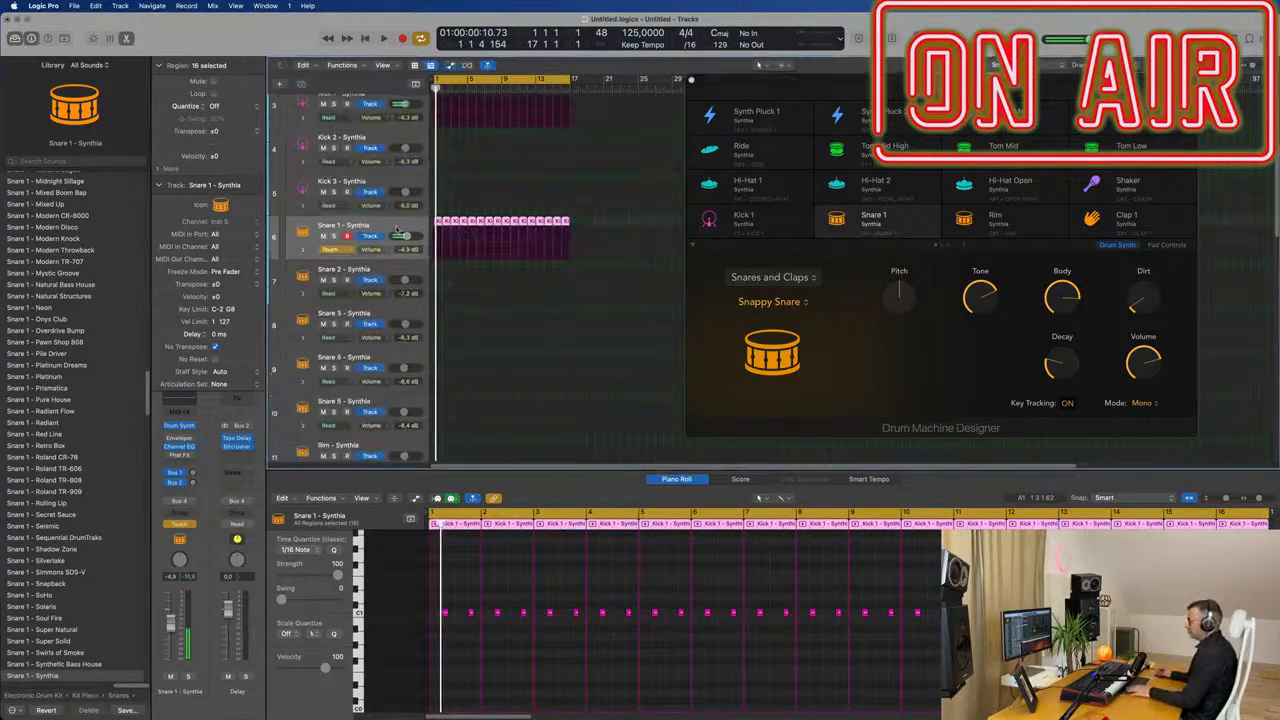
left_click(363, 253)
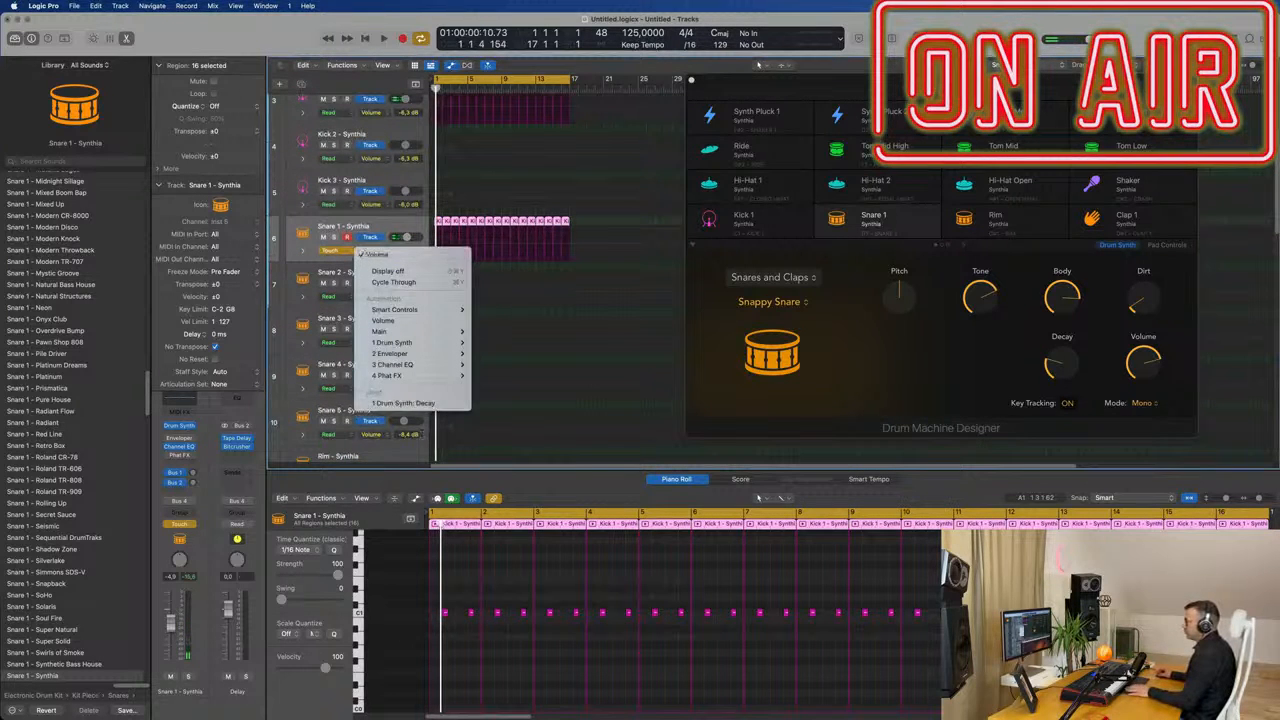
left_click(425, 403)
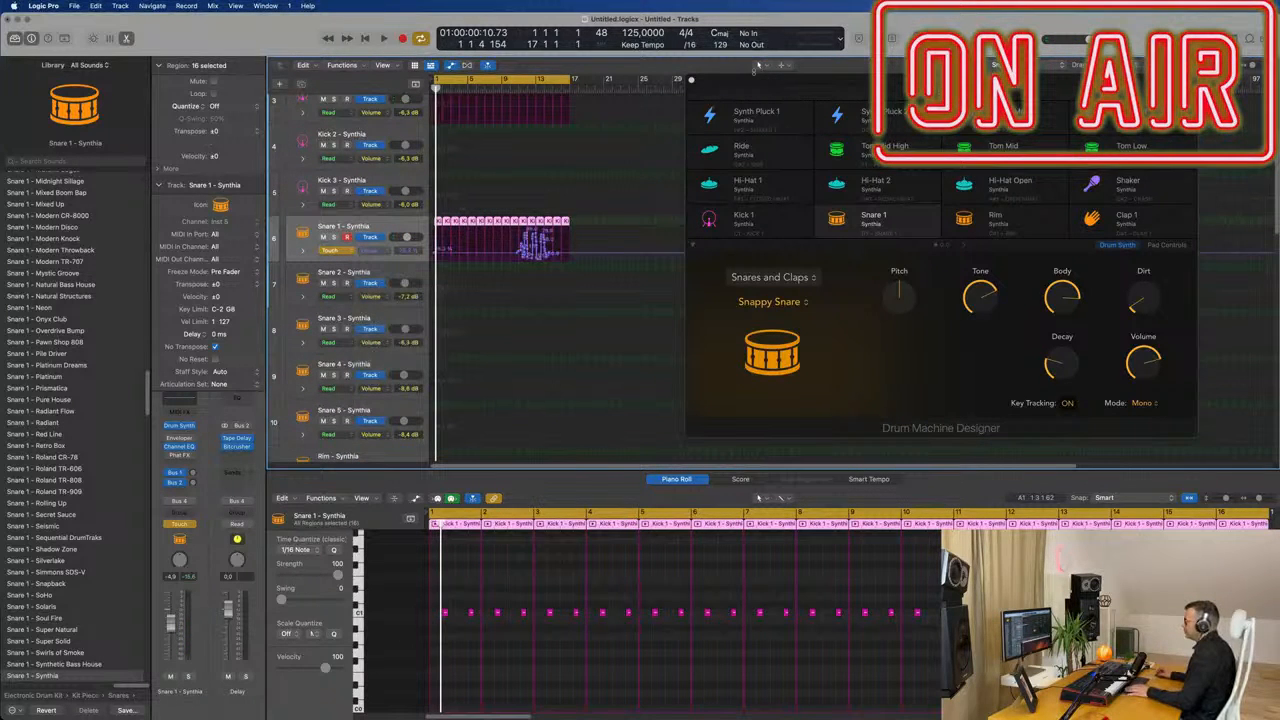
left_click_drag(758, 66, 888, 79)
left_click(570, 280)
key("z")
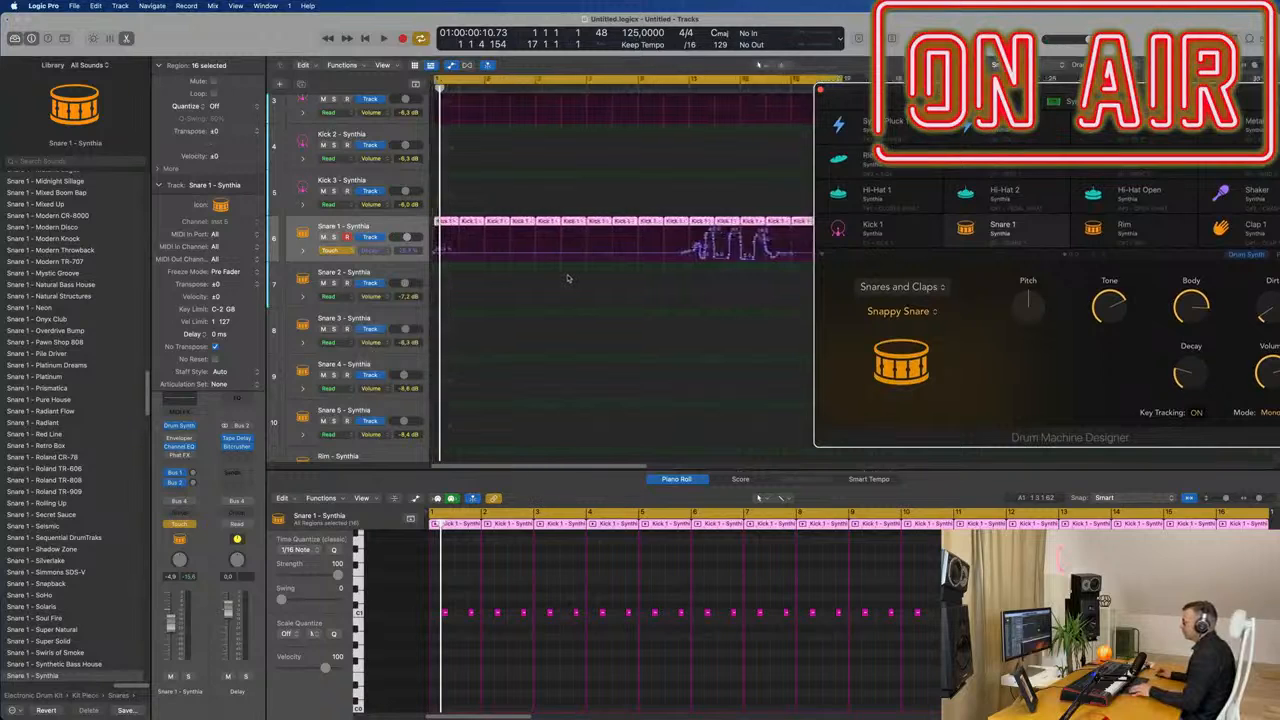
Delete the recorded Decay automation on Snare 1 and create a ramp from bar 2 up to about 82.8% at bar 3.
left_click_drag(756, 256, 412, 249)
key("space")
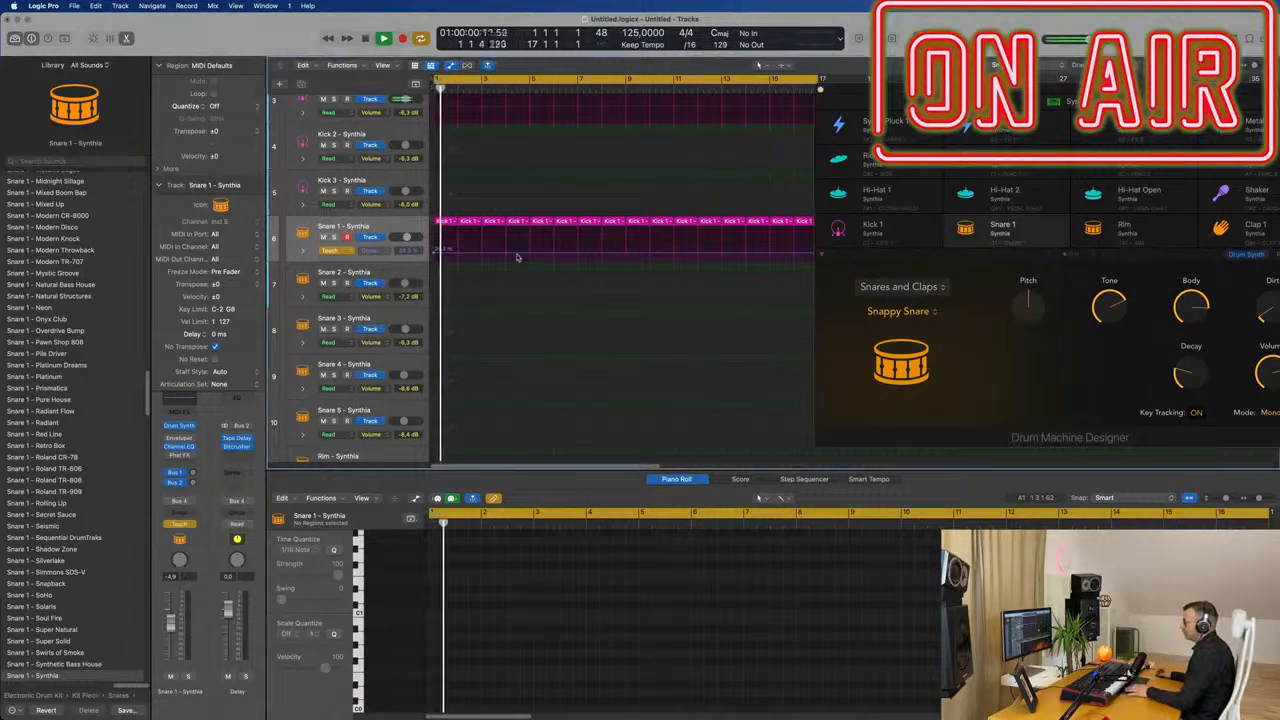
key("space")
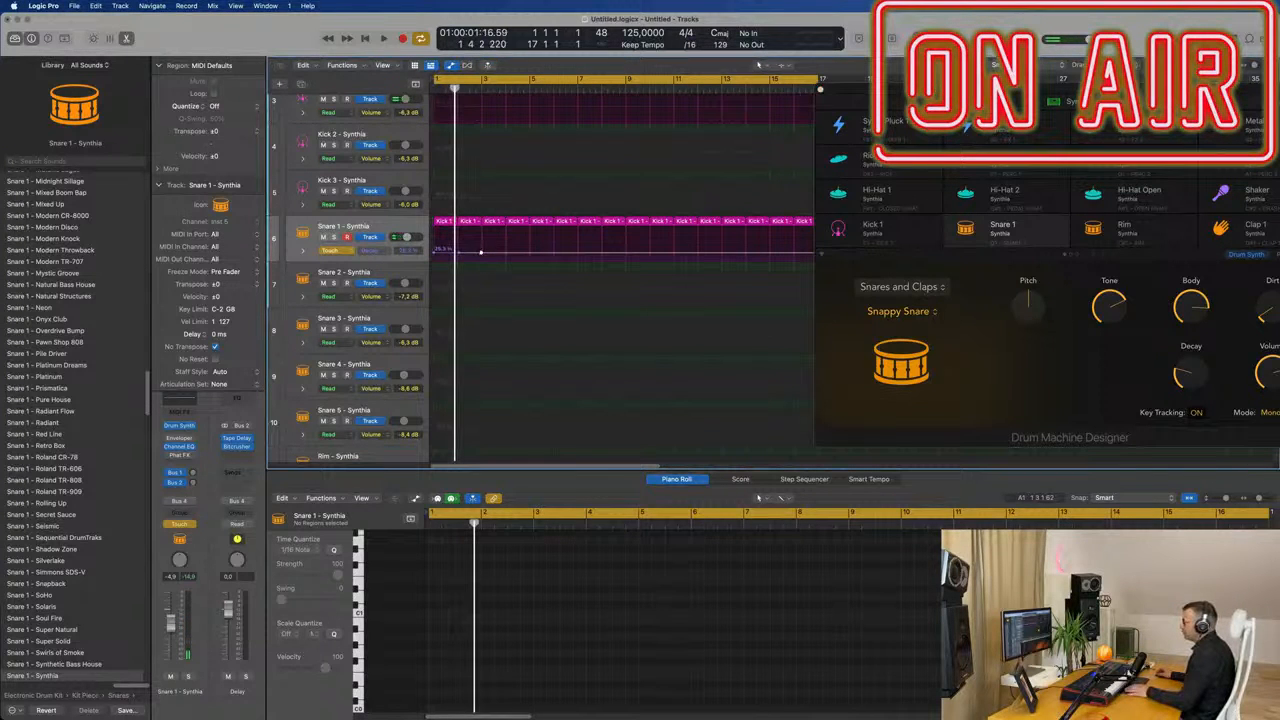
left_click_drag(481, 252, 484, 231)
Play the loop and set the Snare 1 automation mode to Read.
key("space")
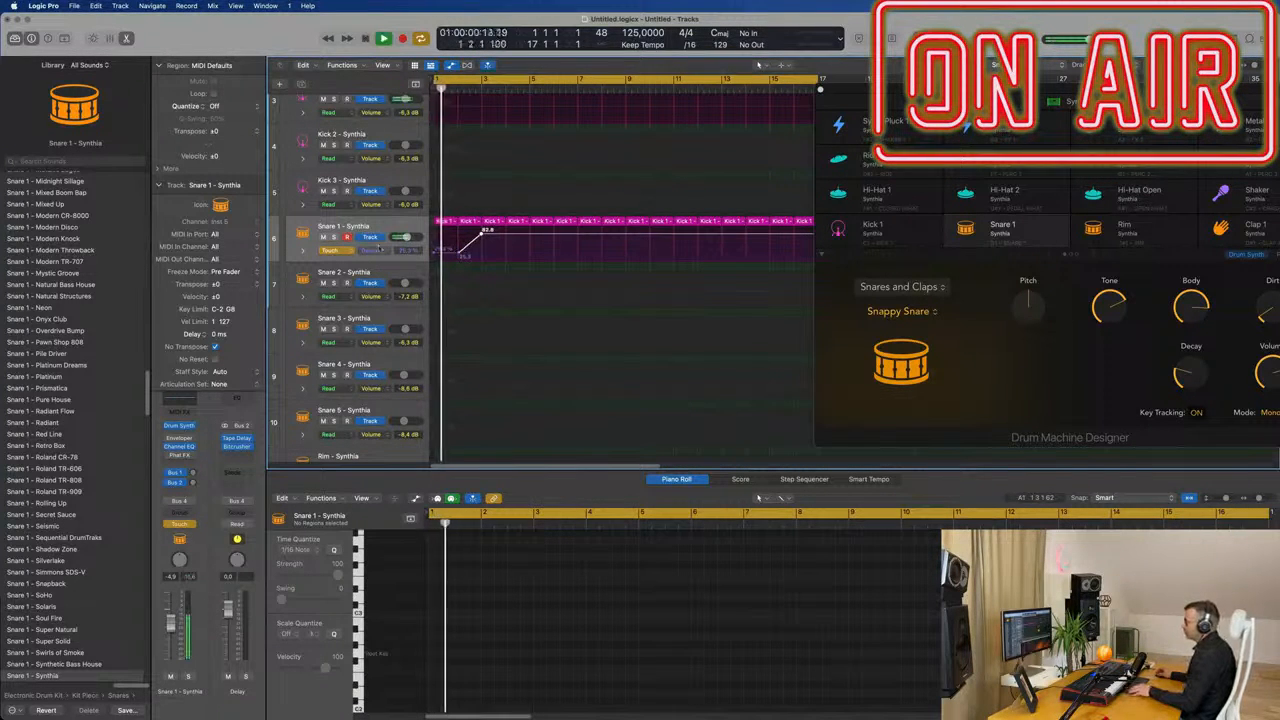
left_click(336, 250)
left_click(338, 241)
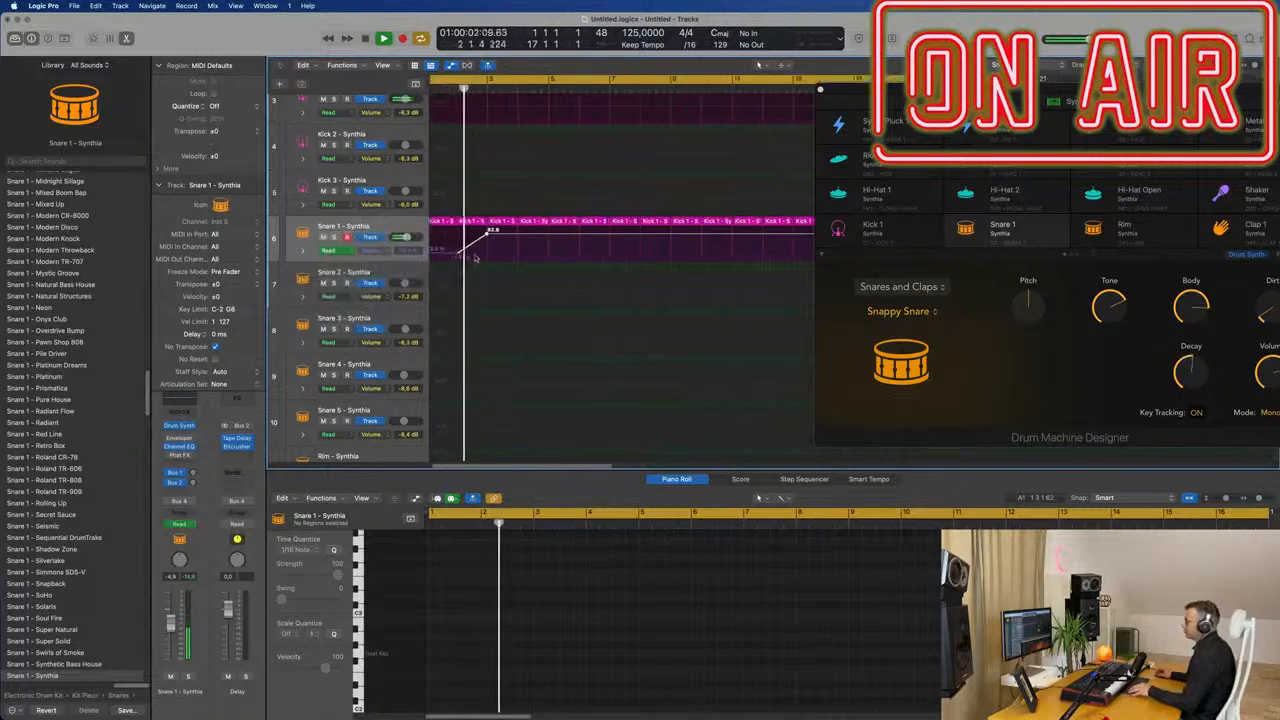
scroll(492, 263, "down", 4)
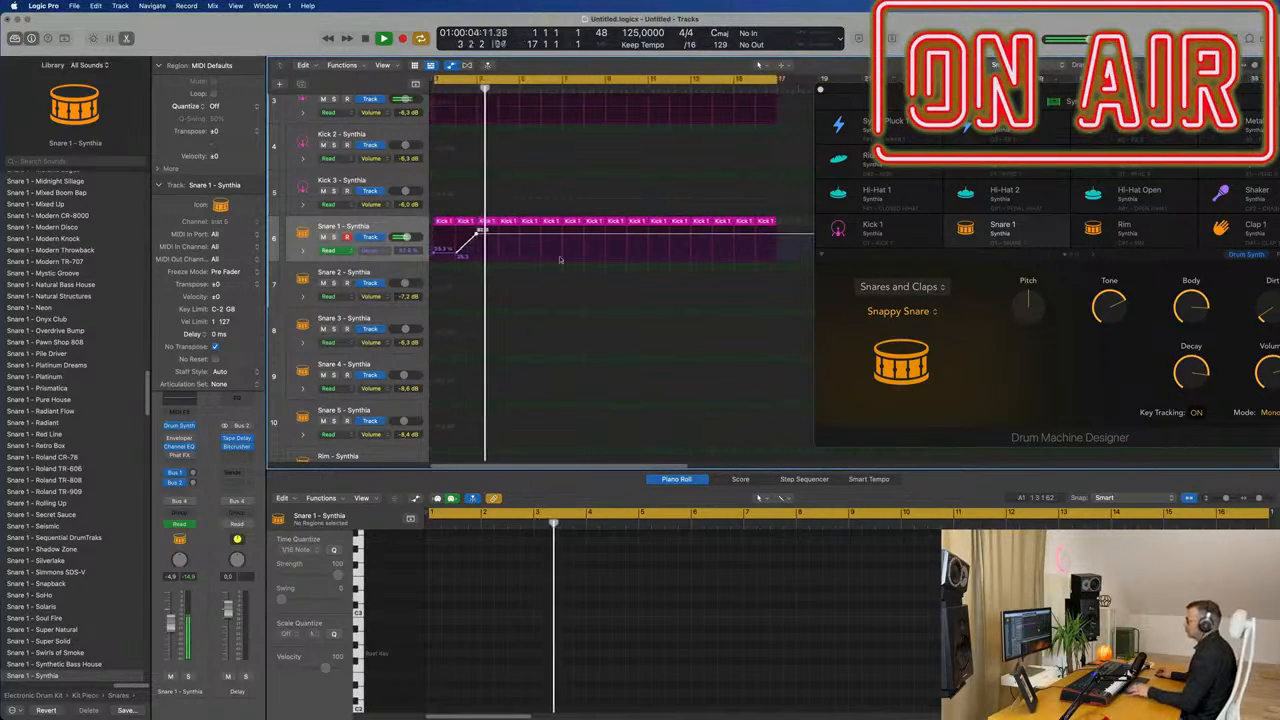
Delete the Snare 1 regions from bar 3 onward and repeat the first two regions with their Decay automation through bar 16.
key("super+space")
key("Escape")
left_click_drag(789, 223, 488, 229)
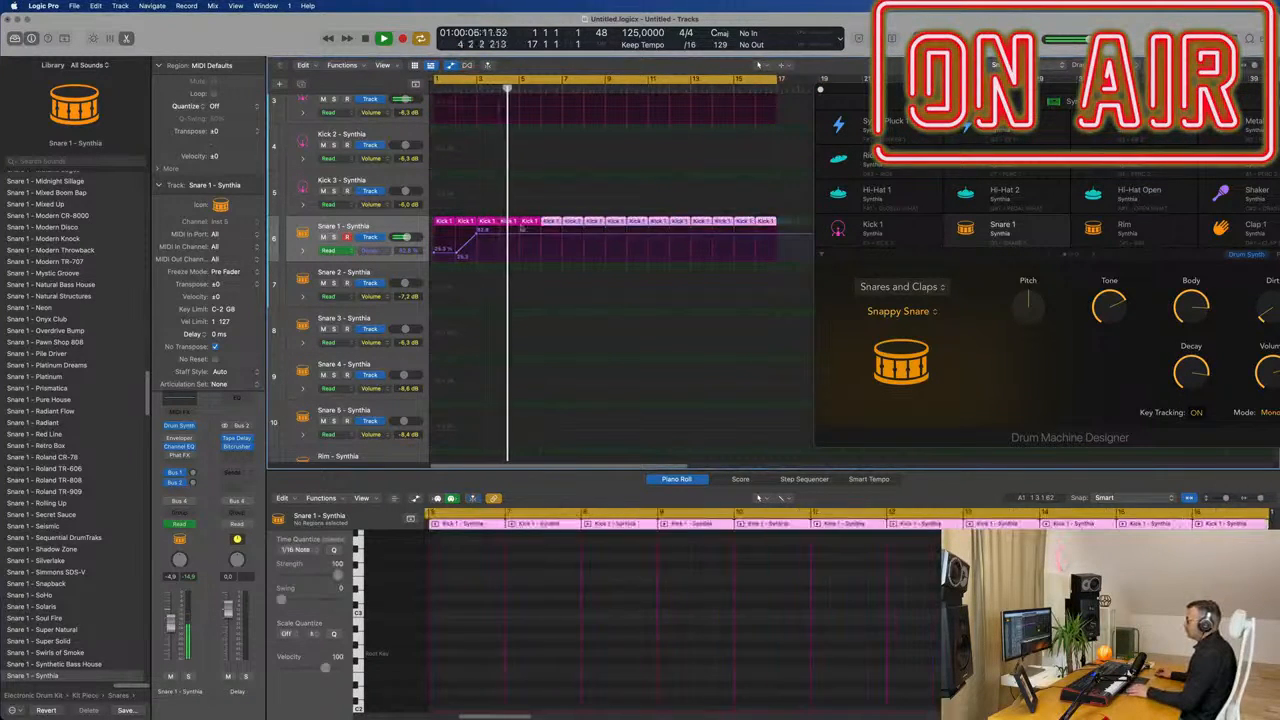
key("Delete")
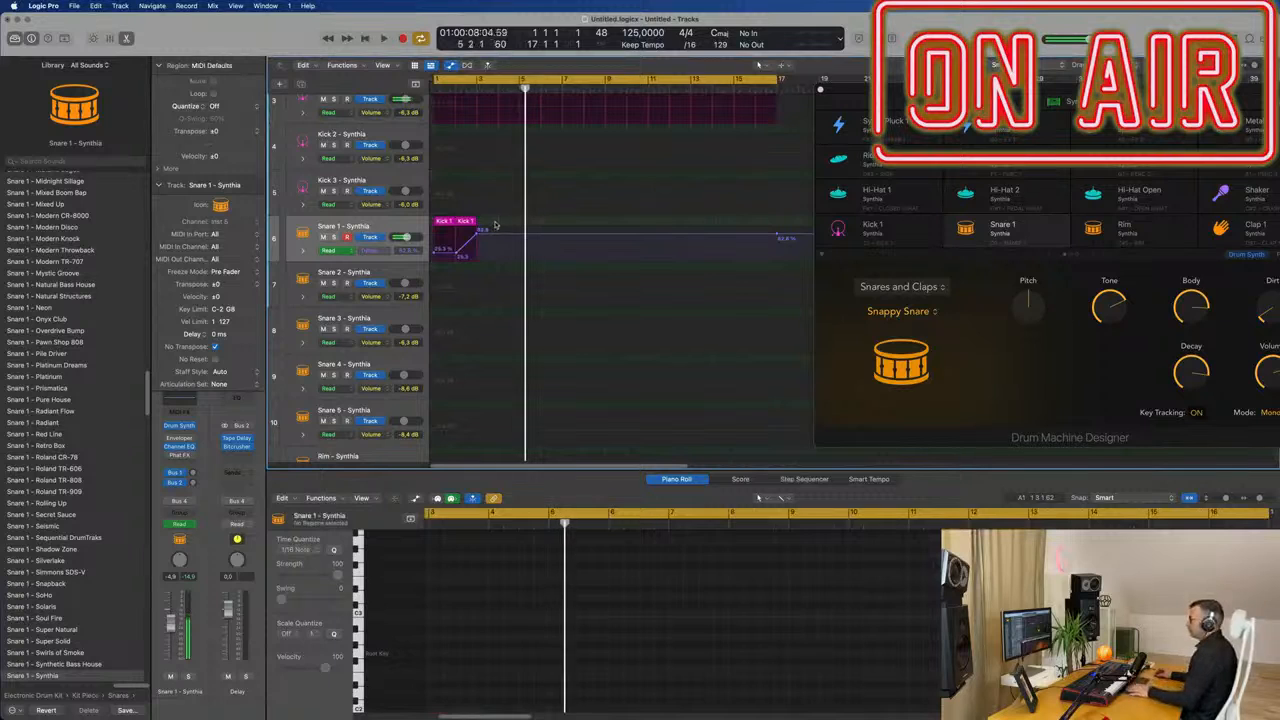
key("space")
key("super+r")
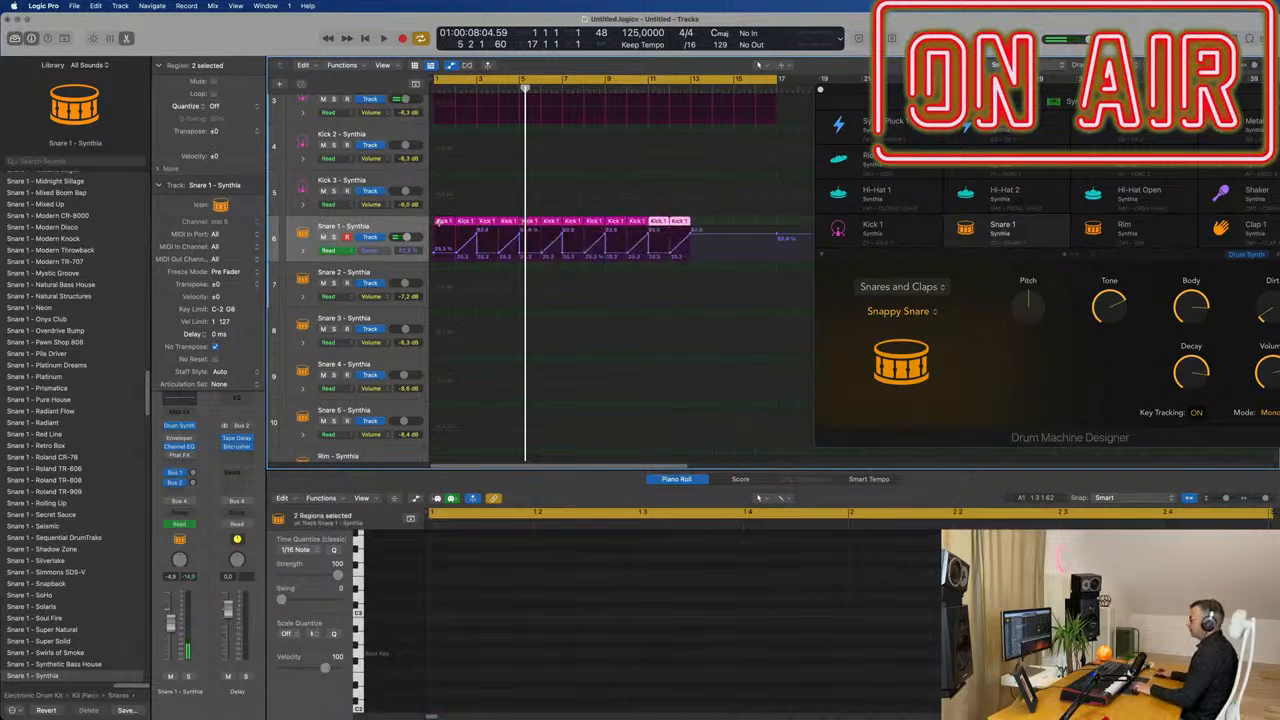
Name all regions by their tracks and play the loop to hear the repeating snare Decay ramps.
key("super+a")
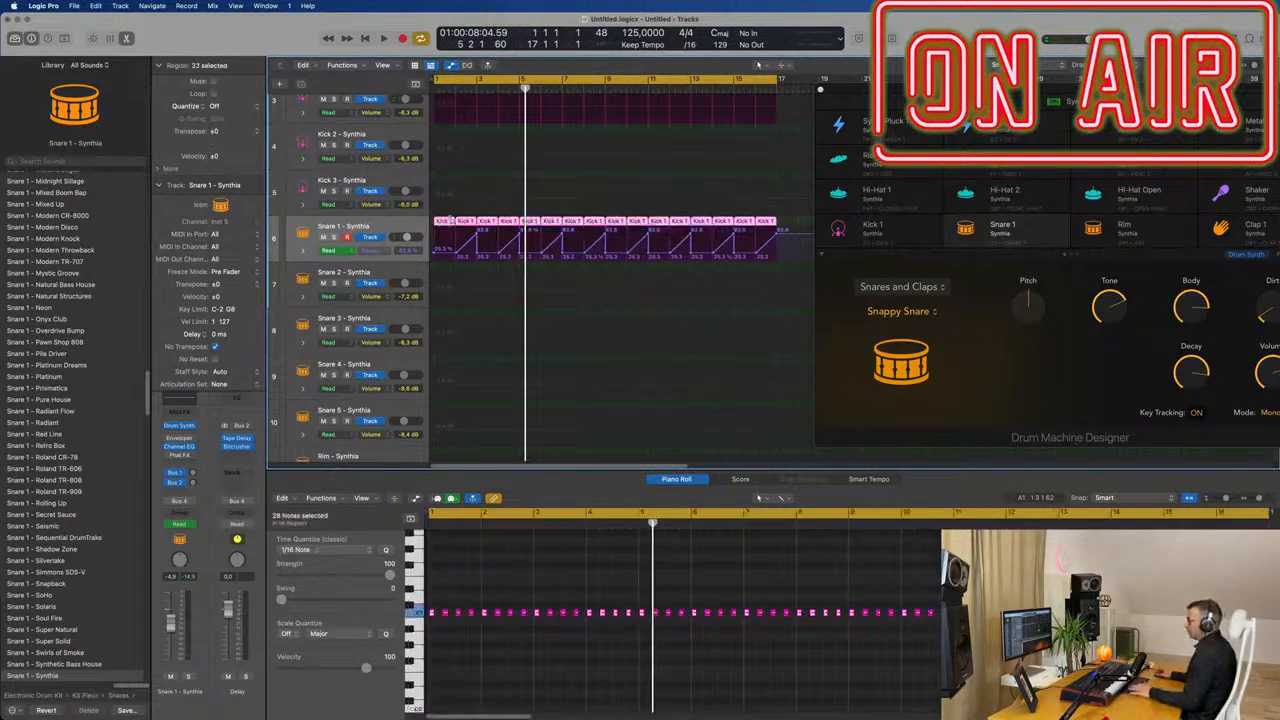
right_click(484, 223)
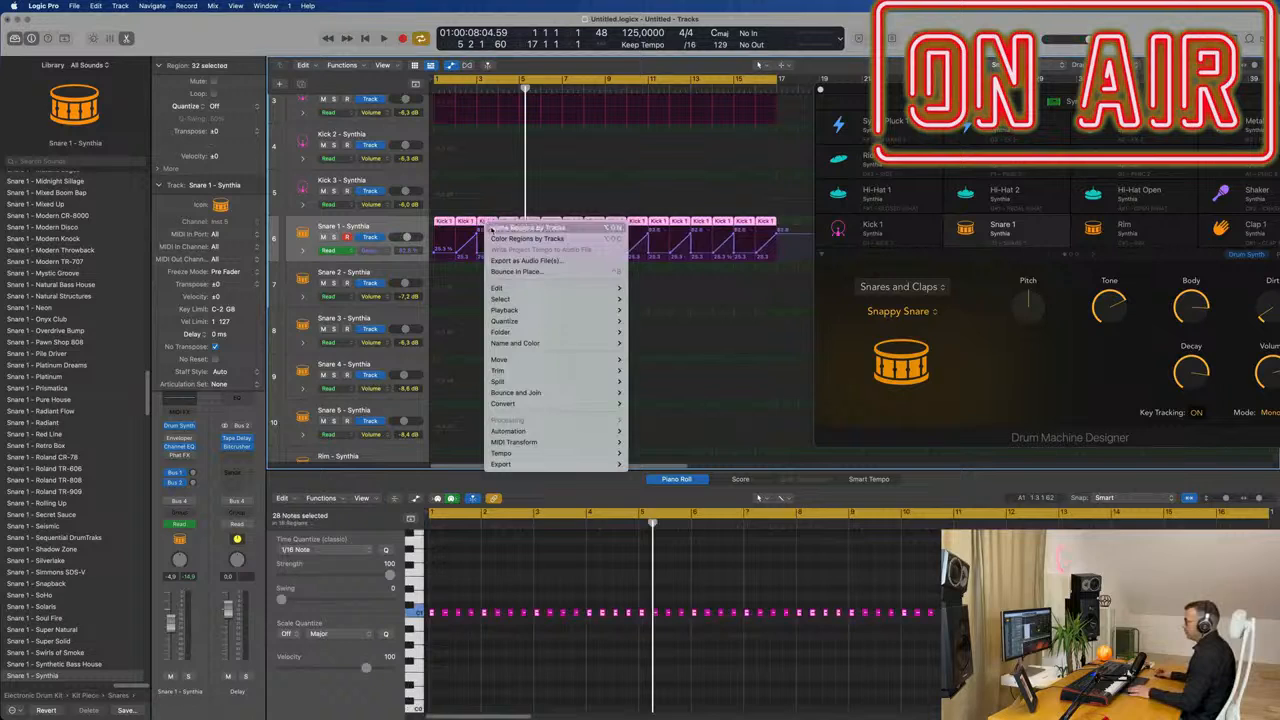
left_click(490, 228)
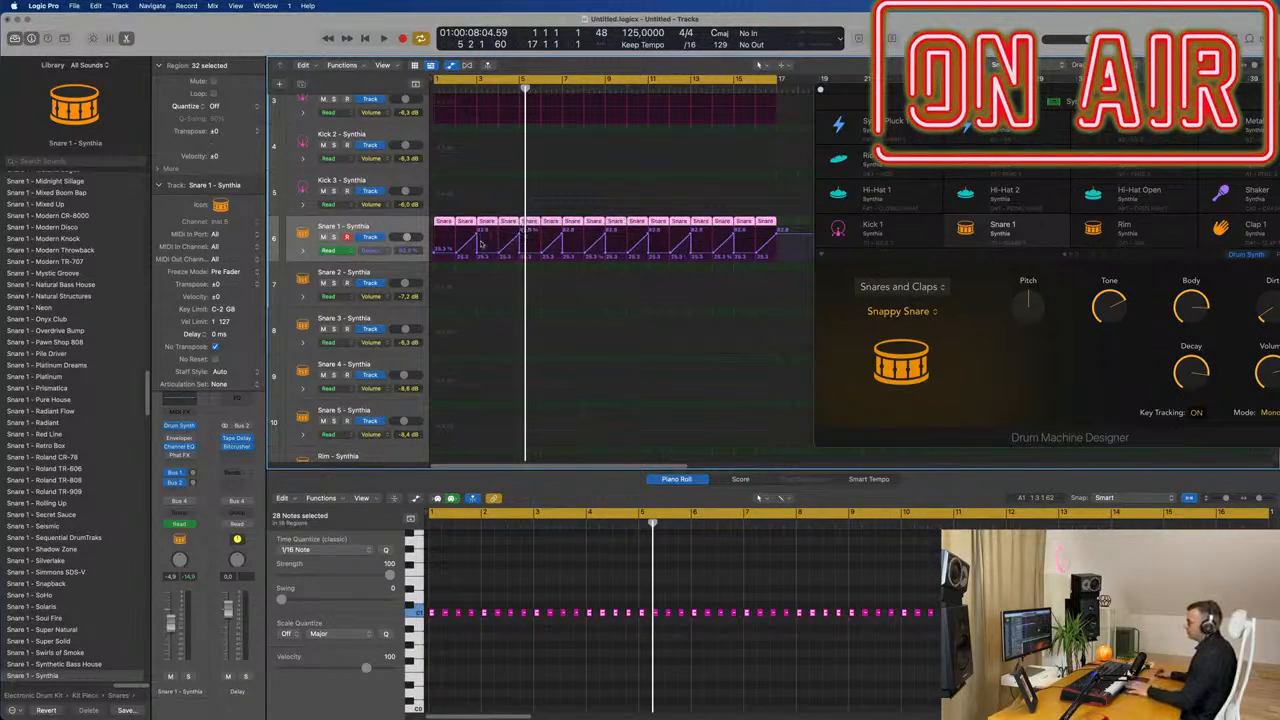
key("space")
left_click_drag(1012, 92, 855, 75)
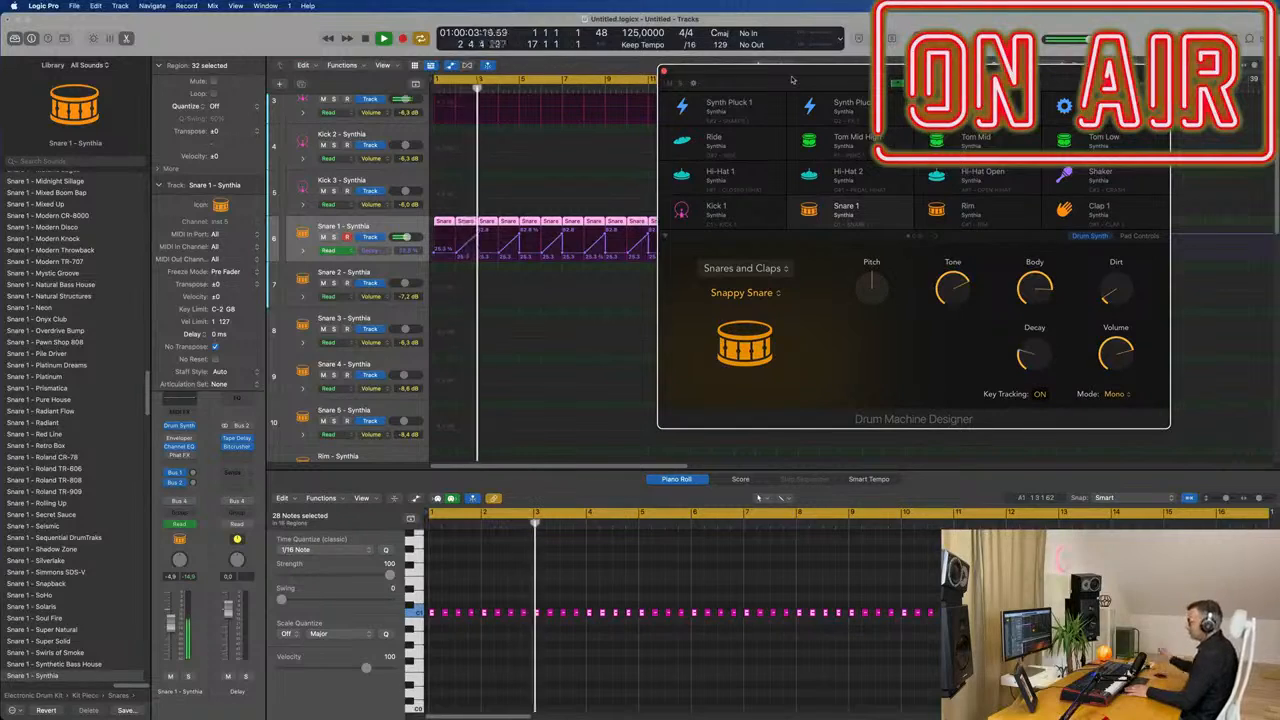
left_click_drag(791, 79, 801, 121)
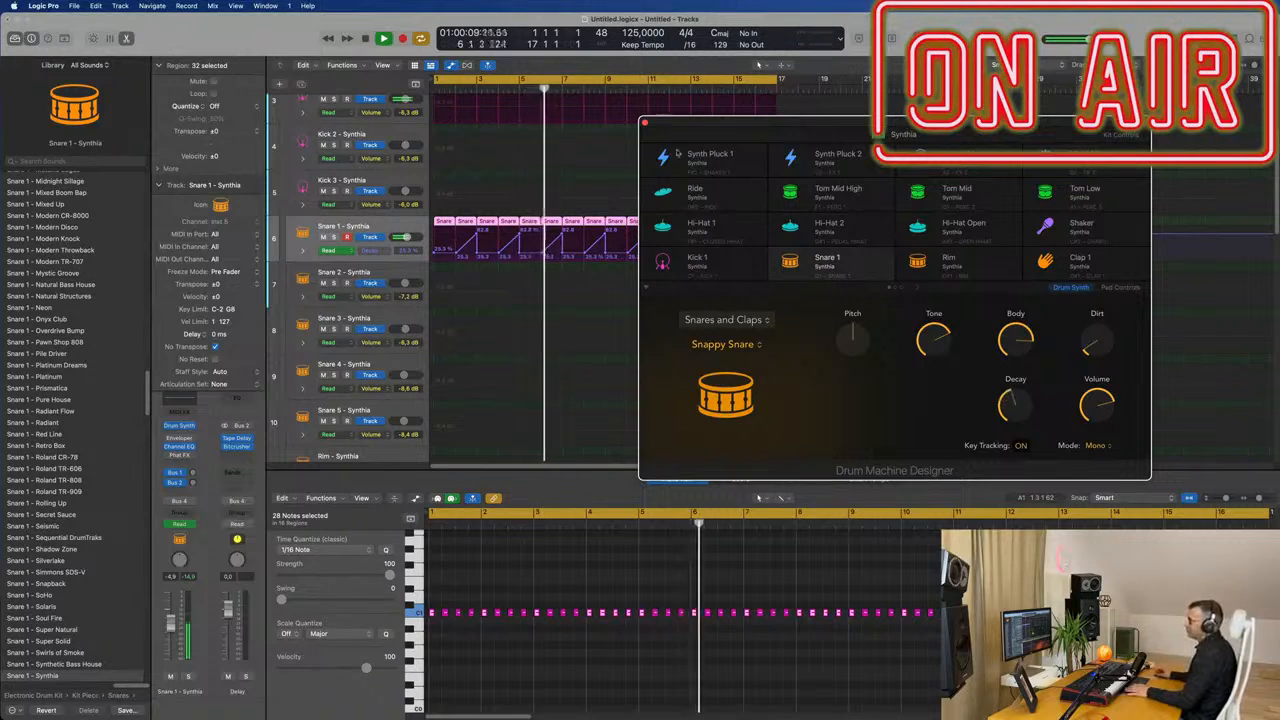
Set the Snare 1 automation mode to Touch and record a gradual rise of its Bus 2 send level during playback.
left_click(390, 222)
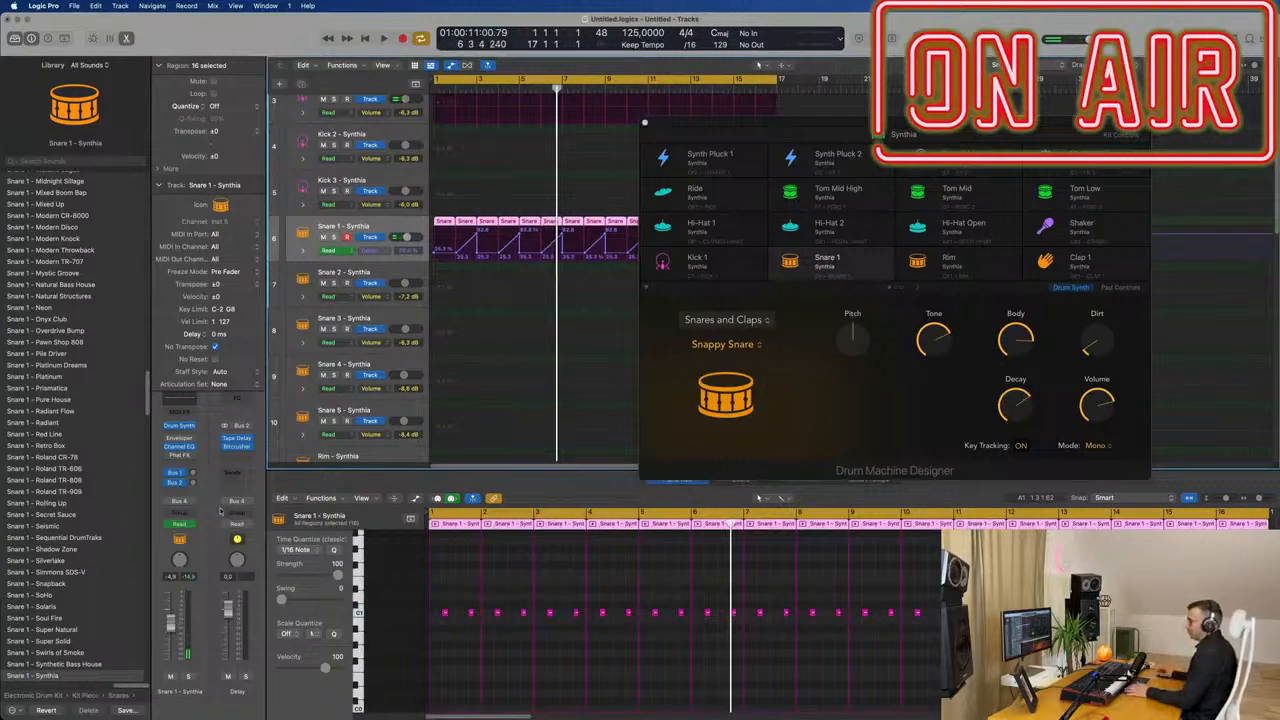
left_click(180, 524)
left_click(192, 537)
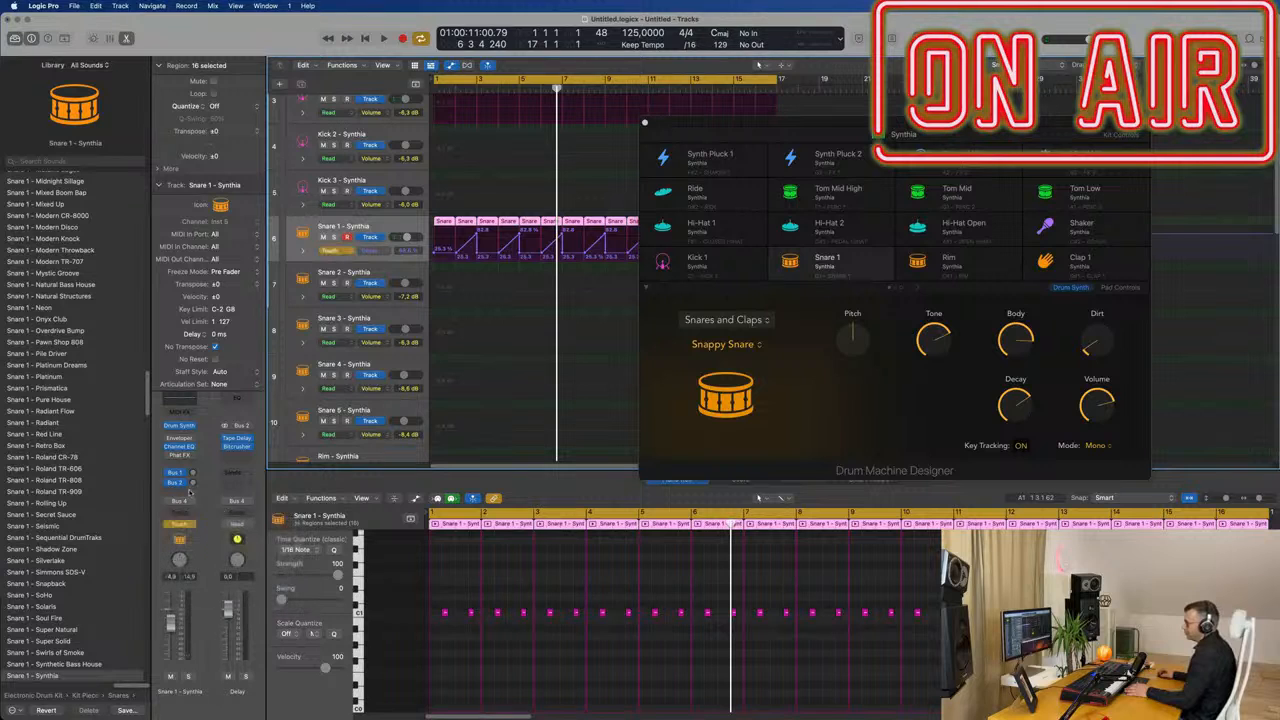
key("space")
left_click_drag(193, 483, 193, 454)
key("space")
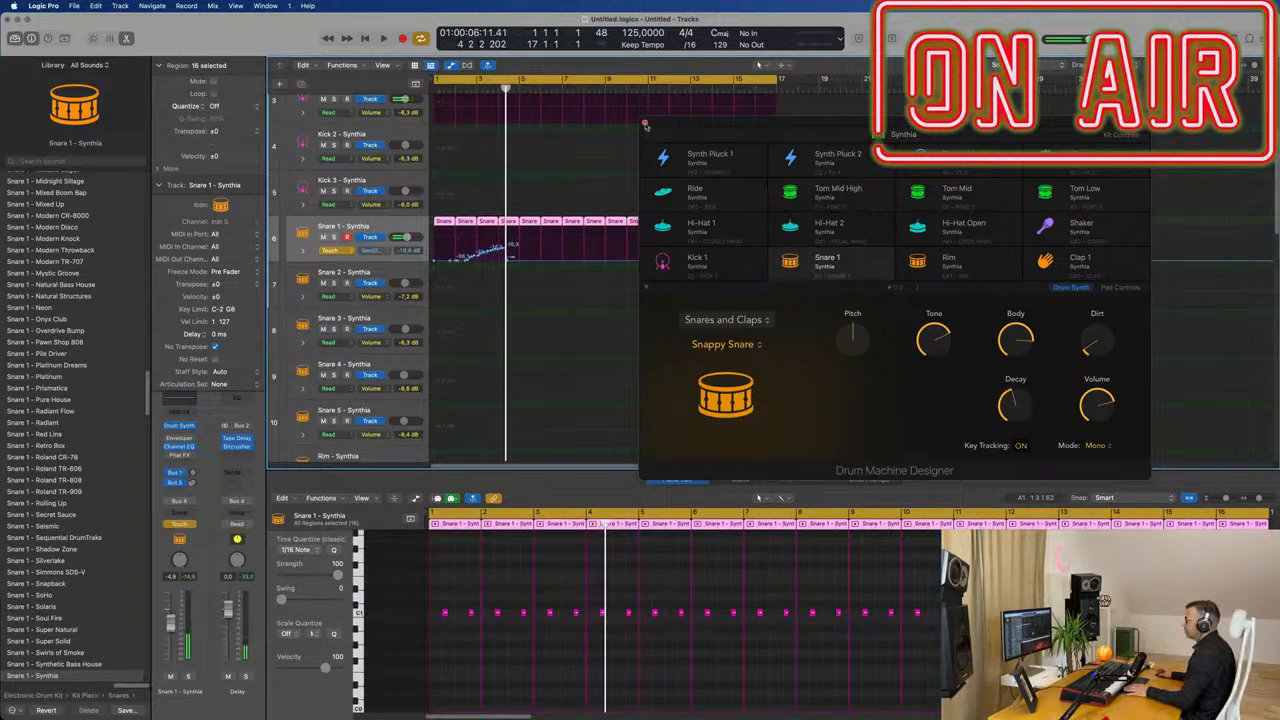
Replace the recorded Snare 1 send automation with a straight rise from bar 1 that drops back at bar 5, and play it.
left_click(645, 124)
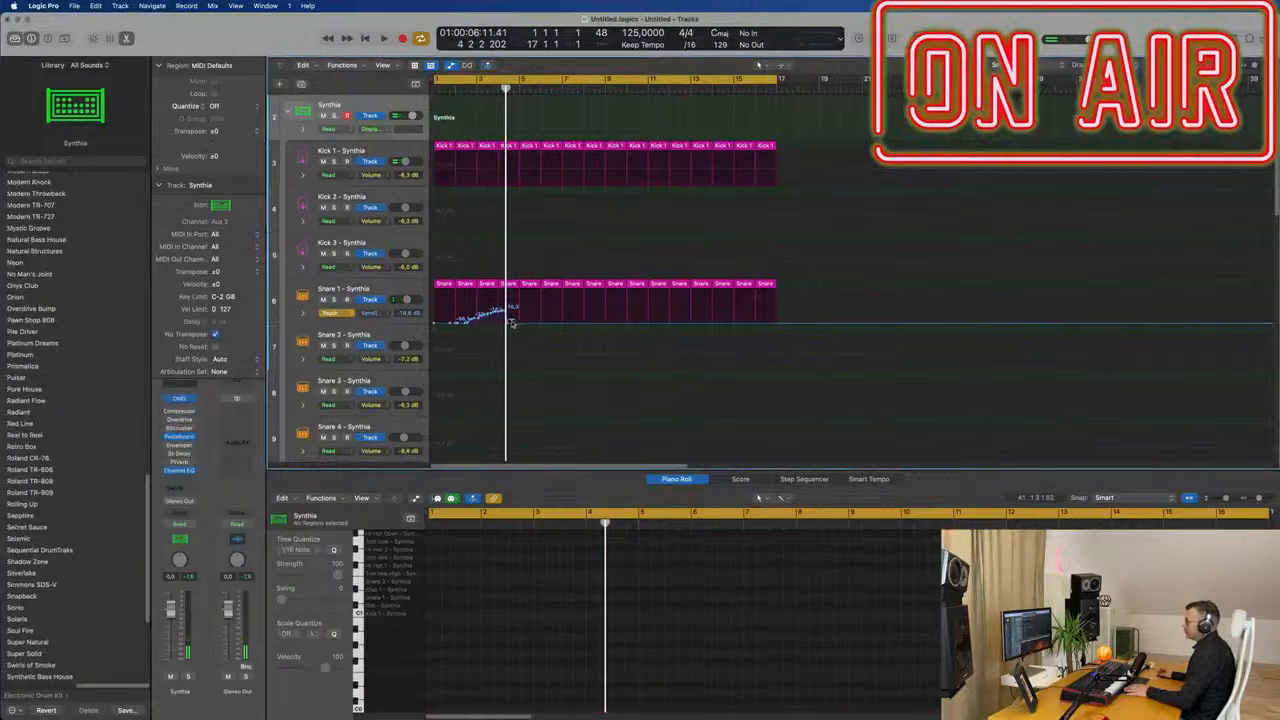
left_click_drag(511, 322, 428, 323)
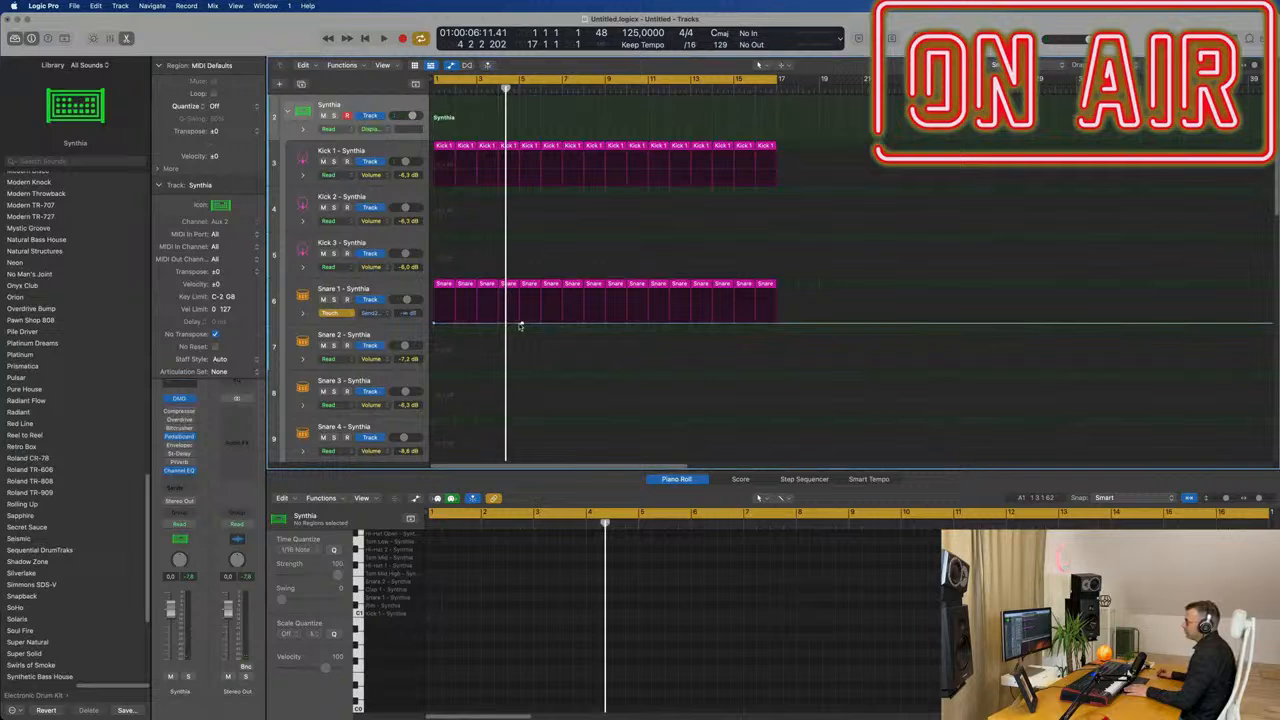
mouse_move(518, 323)
left_mouse_down()
mouse_move(520, 302)
mouse_move(518, 323)
left_mouse_up()
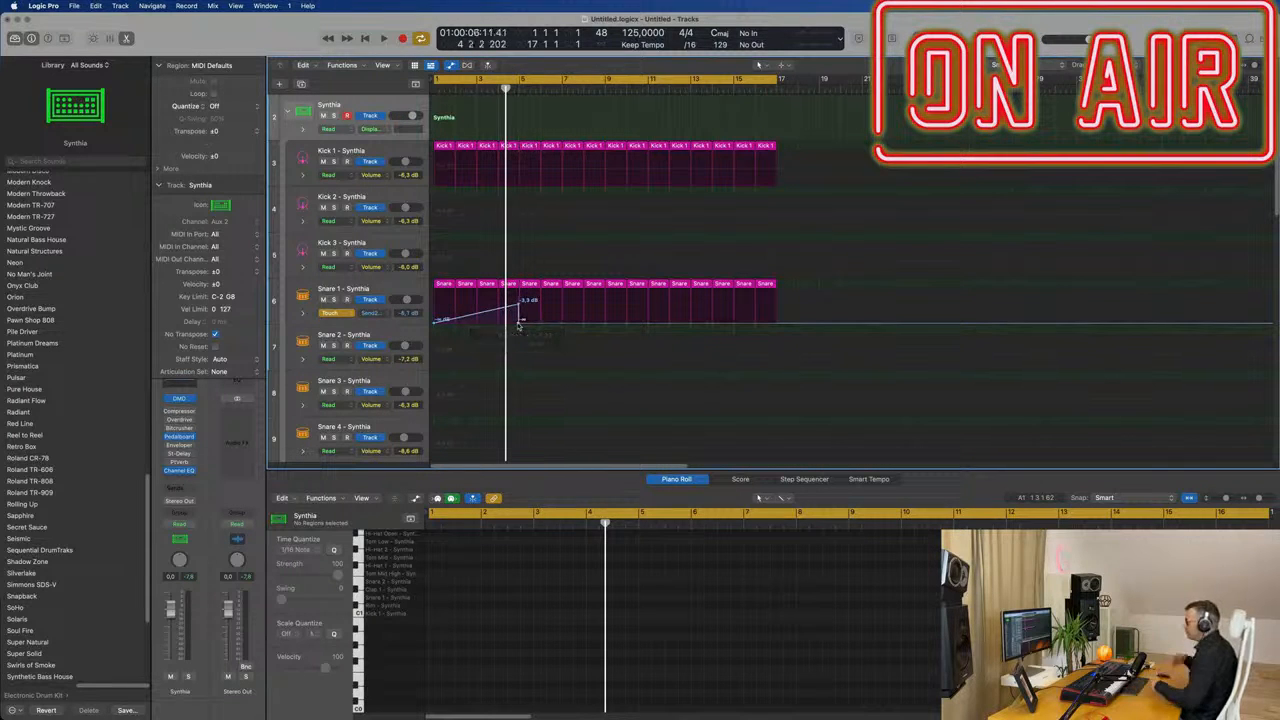
key("Return")
key("space")
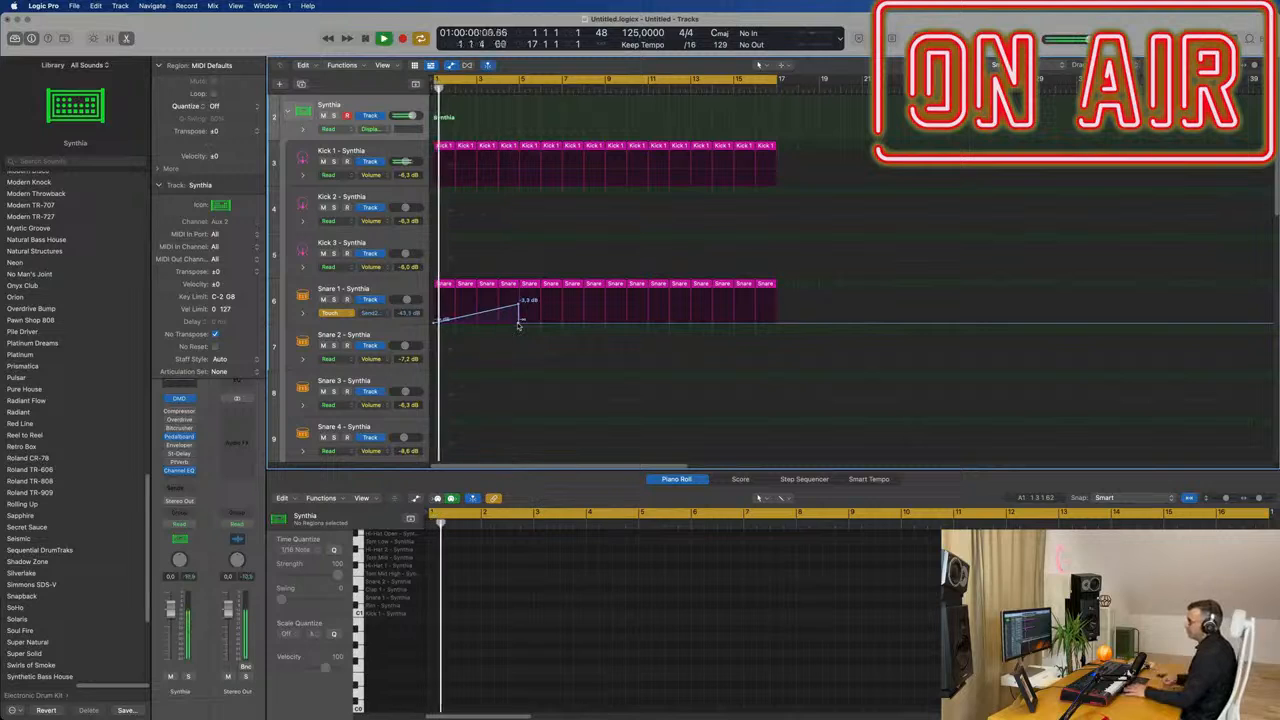
Set the Snare 1 automation mode to Read and listen to the send ramp past bar 5.
left_click(330, 313)
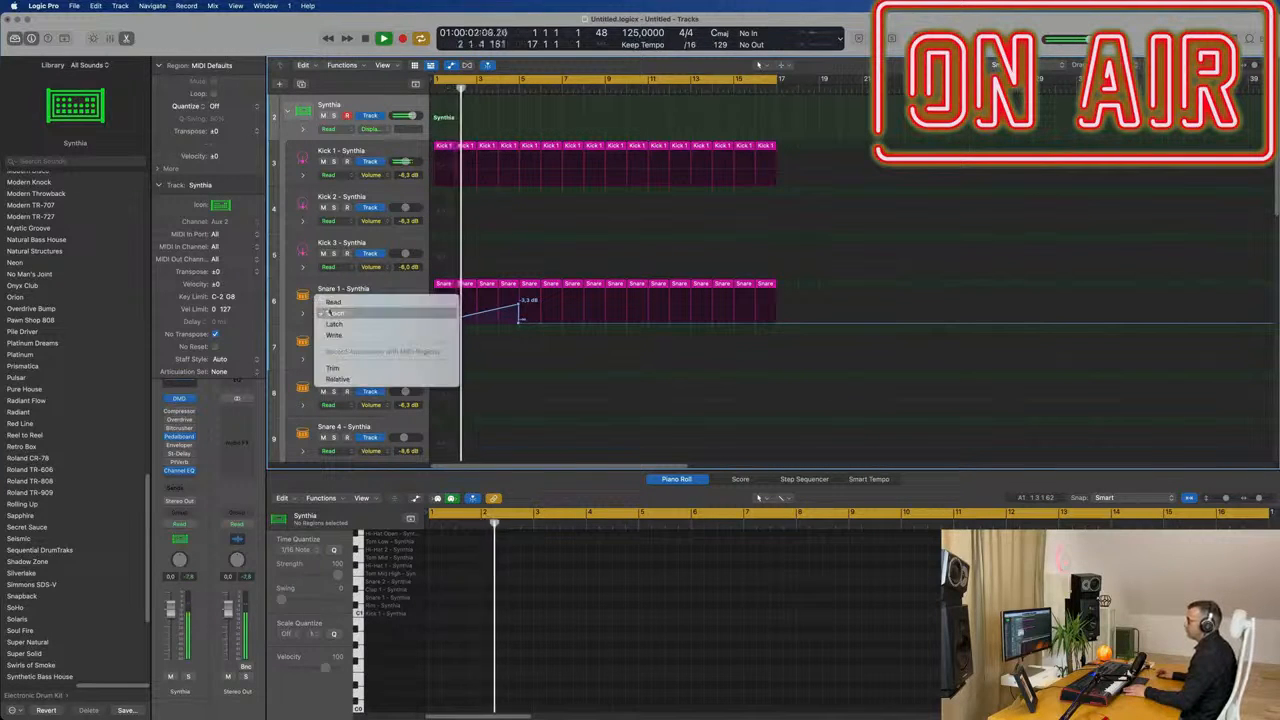
left_click(330, 302)
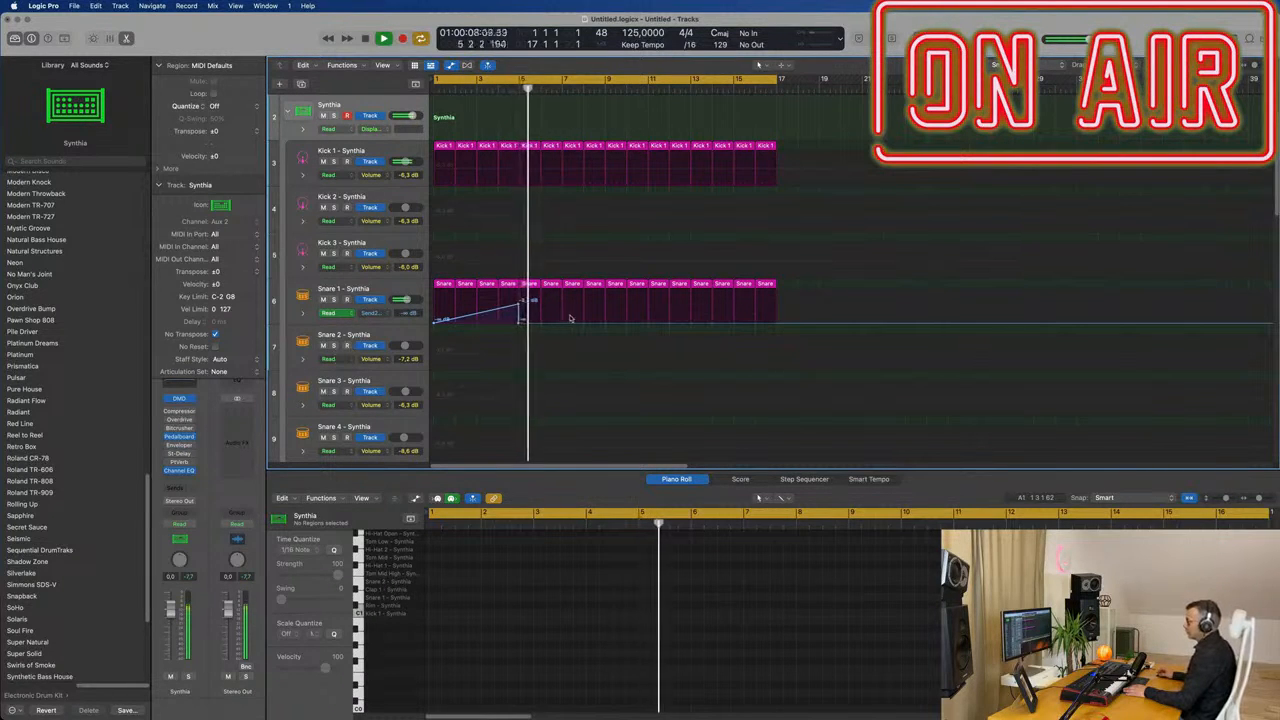
left_click_drag(519, 322, 518, 322)
key("space")
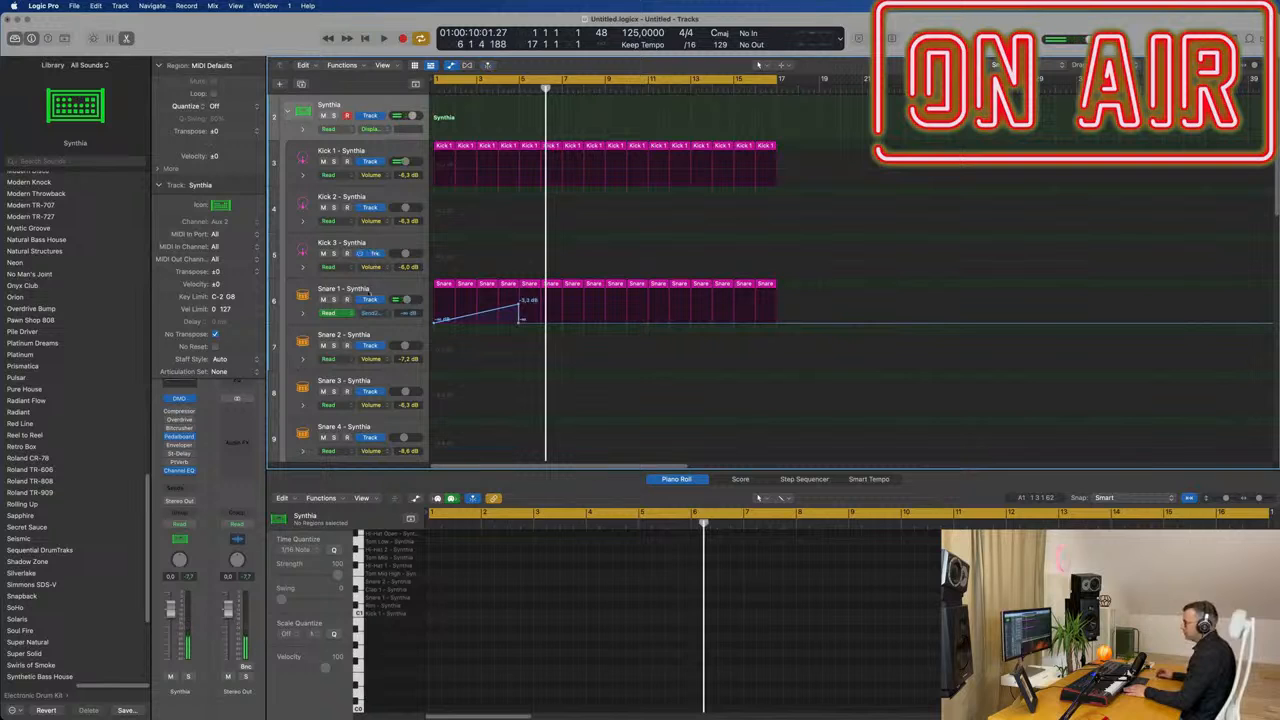
Bypass the Bitcrusher on the Bus 2 Delay channel and play the beat from the start.
left_click(391, 288)
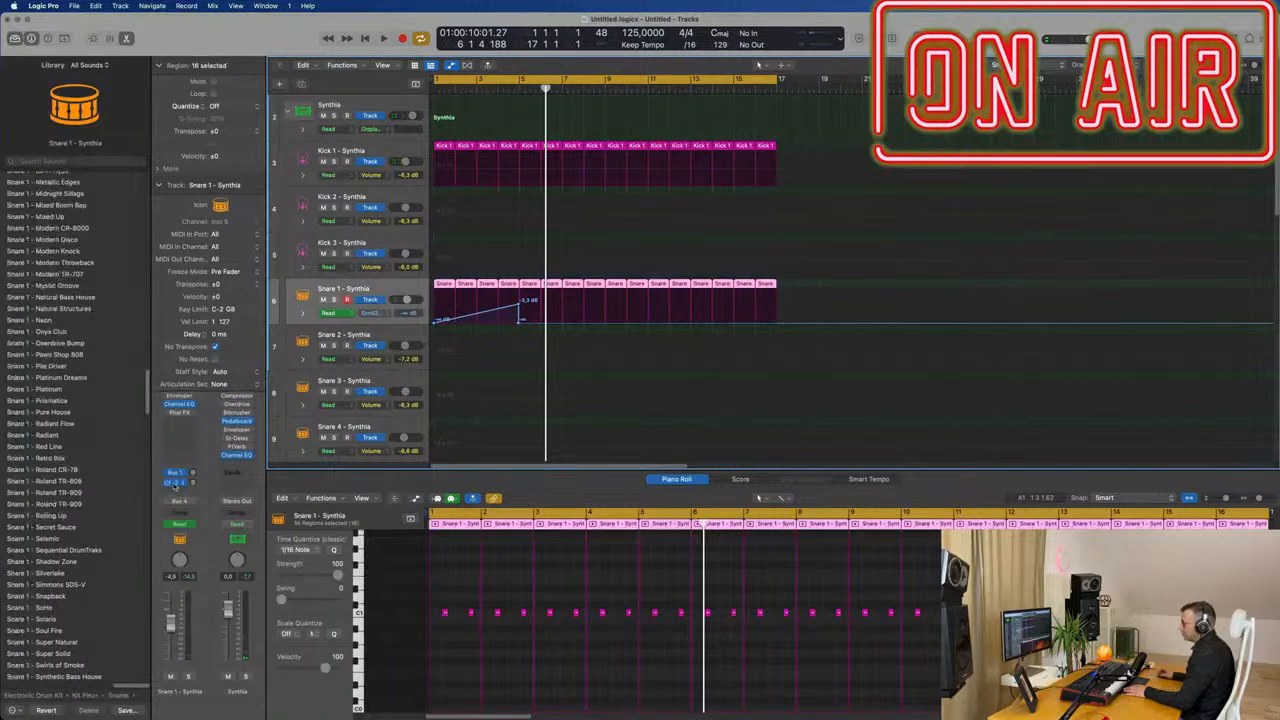
left_click(176, 484)
left_click(234, 410)
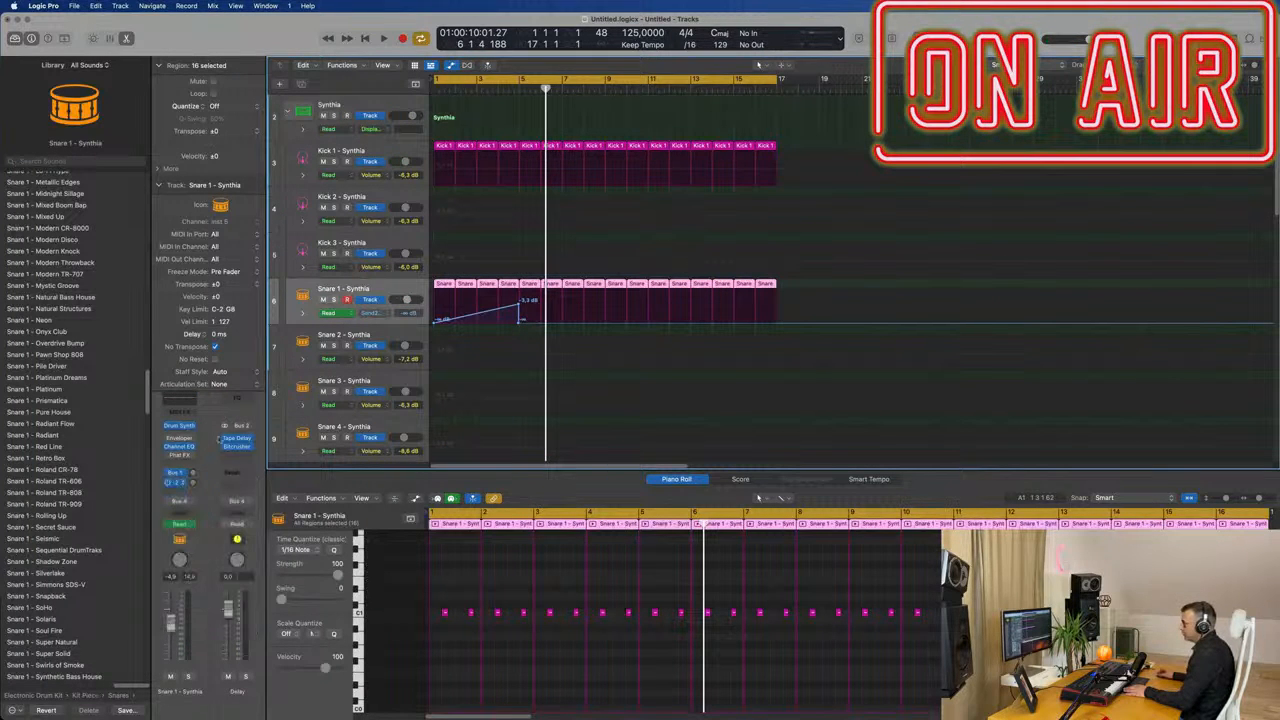
key("Return")
key("space")
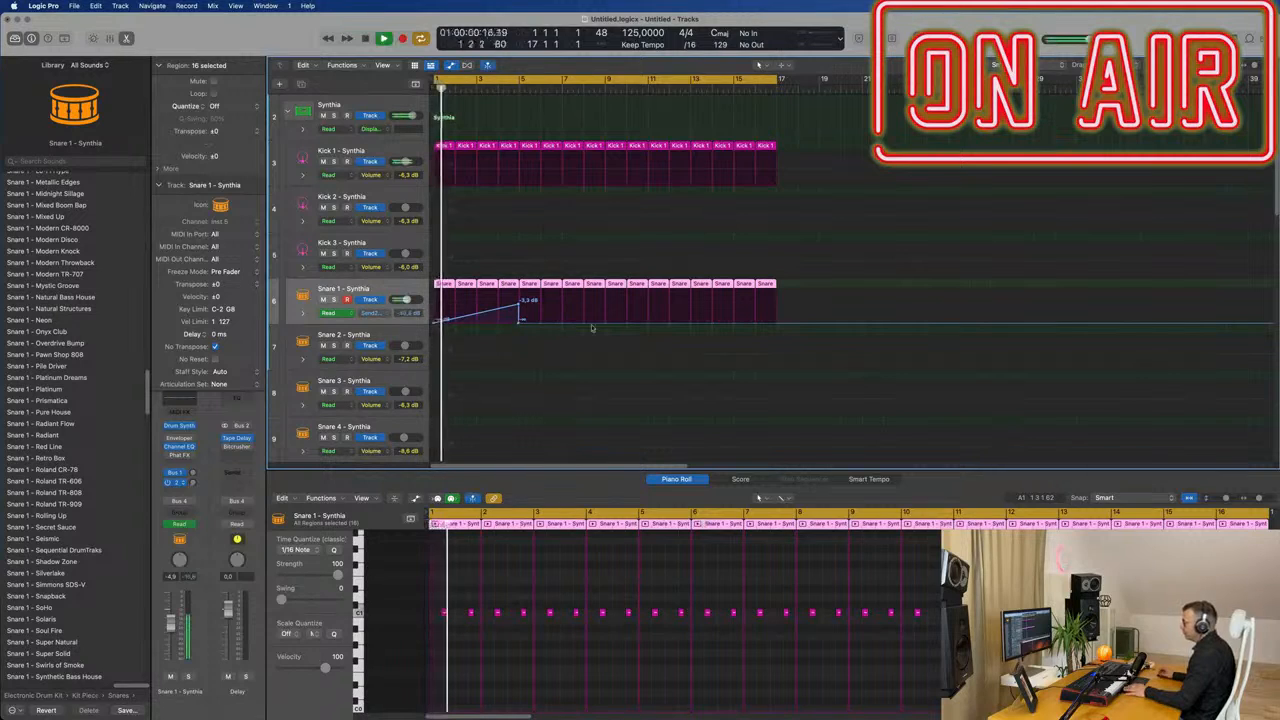
Delete the Snare 1 regions from bar 5 onward, repeat the first four with their send automation through bar 16, and play the result.
left_click_drag(797, 283, 410, 285)
key("Delete")
key("space")
key("super+r")
key("super+r")
key("super+r")
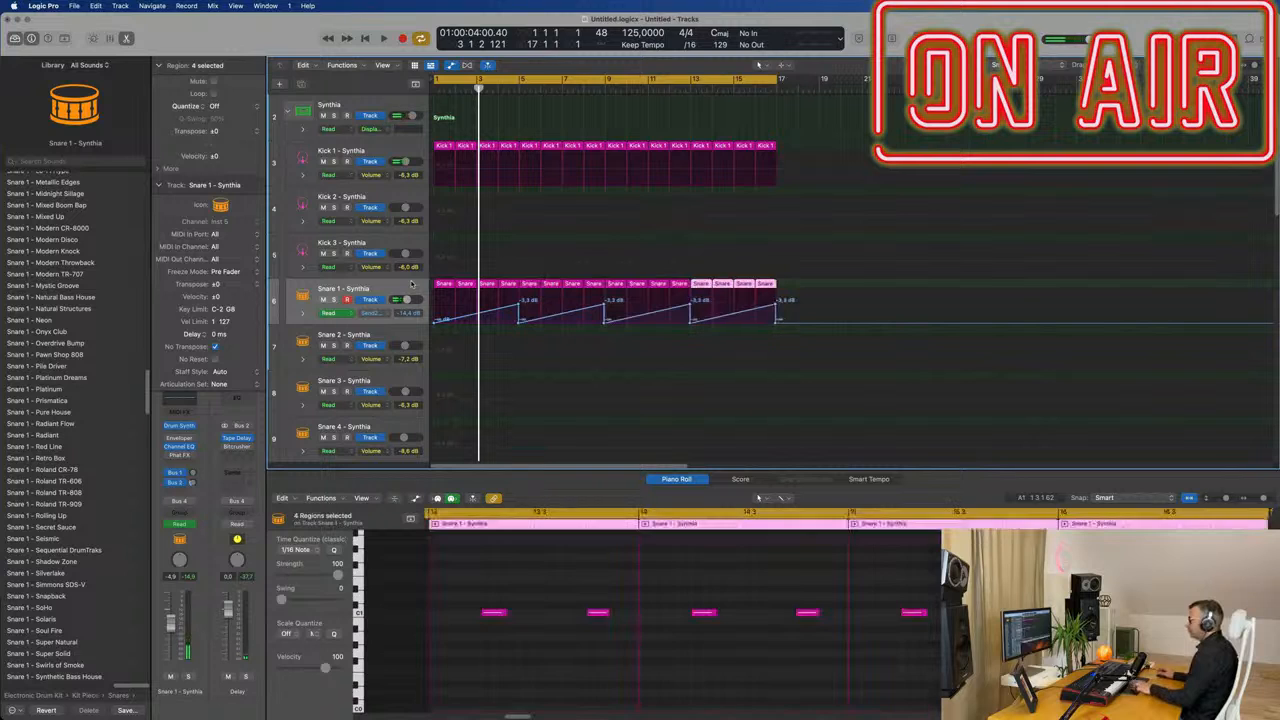
key("Return")
key("space")
left_click(390, 289)
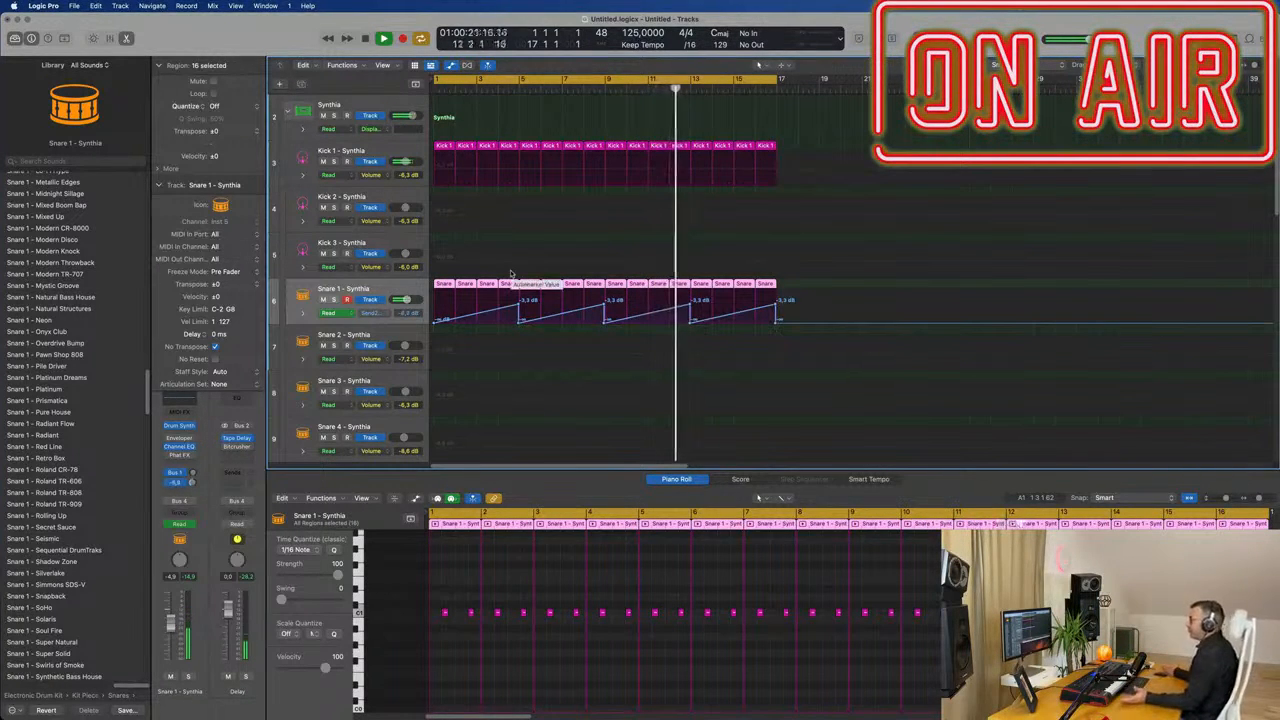
Stop playback and hide the automation lanes on all tracks.
key("super+Left")
key("super+Left")
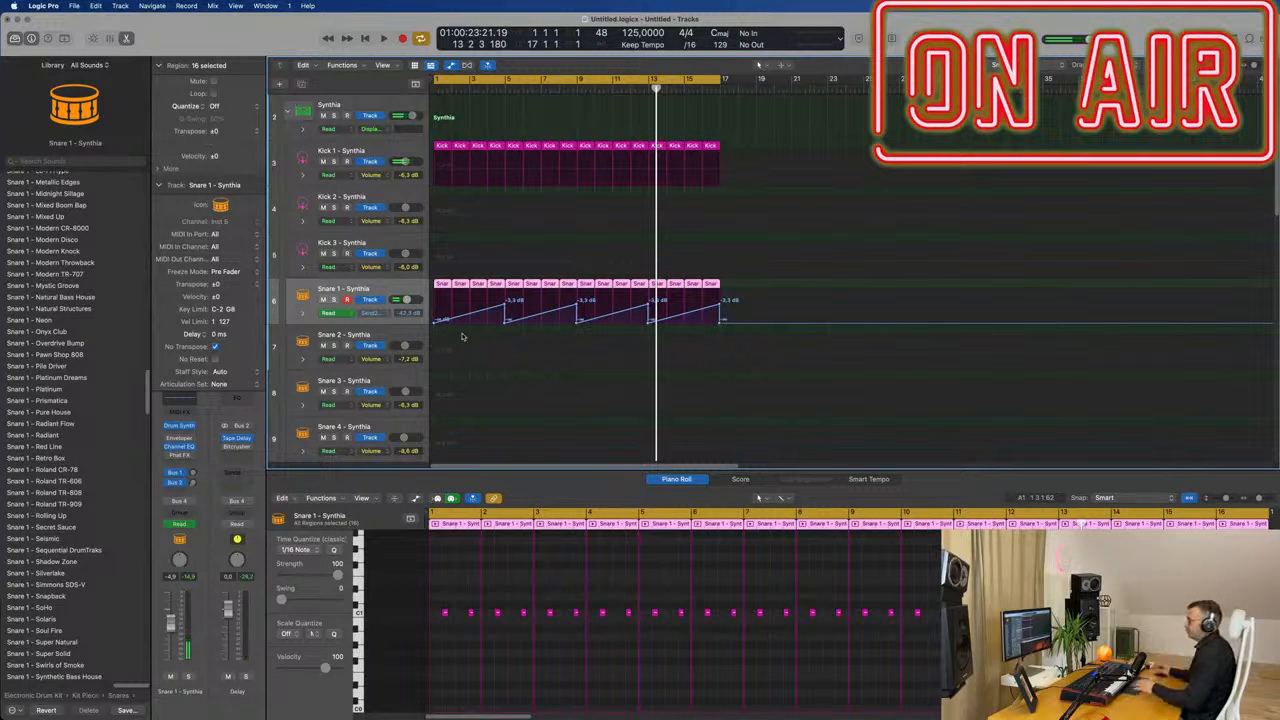
scroll(458, 340, "down", 3)
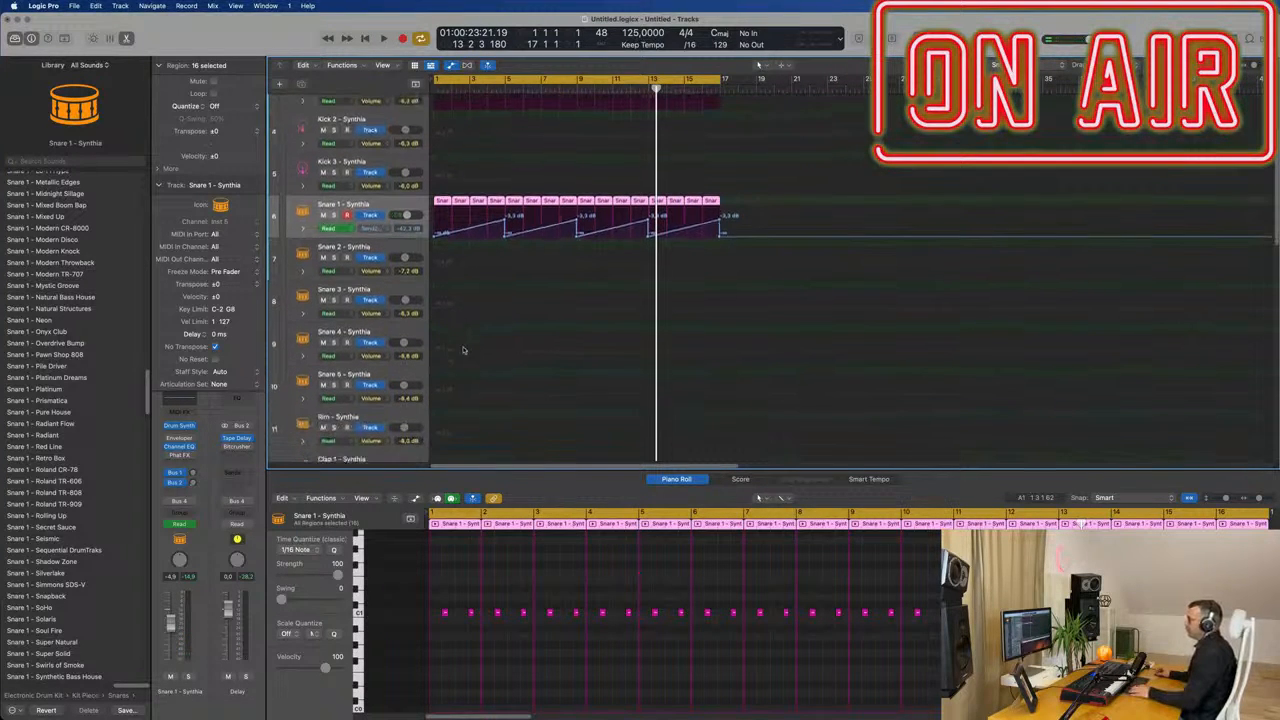
key("a")
scroll(465, 349, "down", 4)
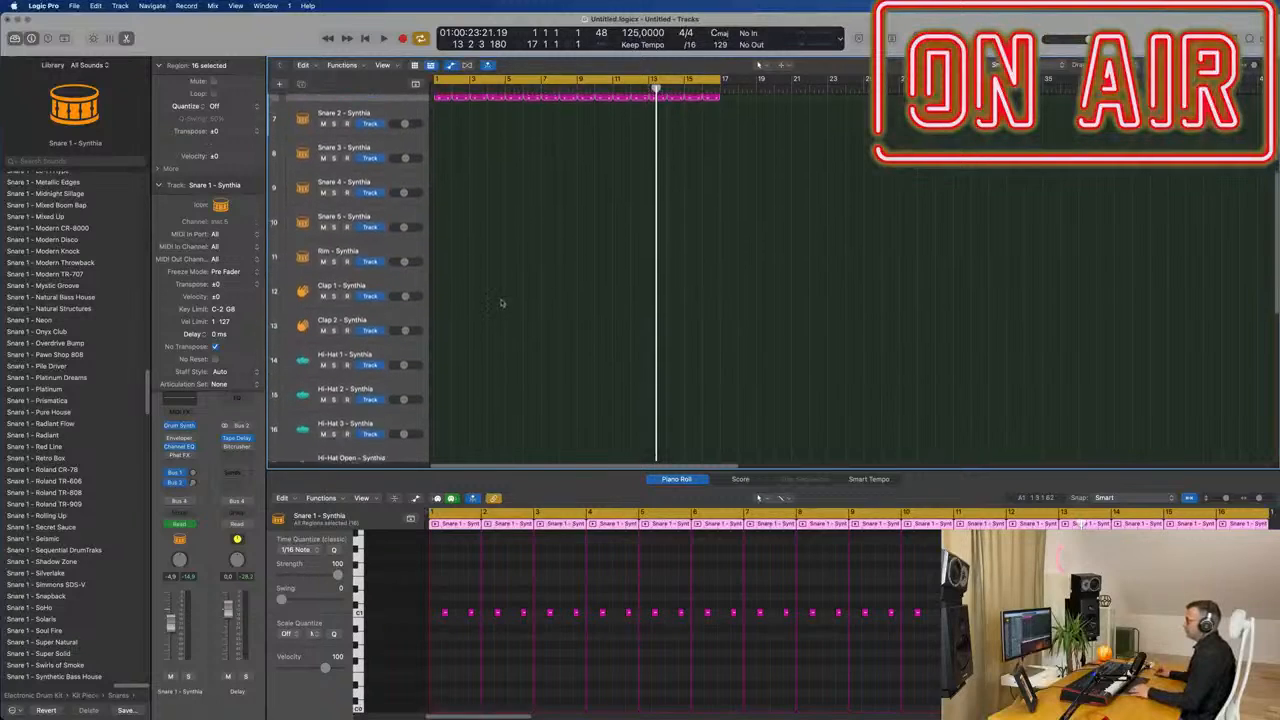
scroll(502, 301, "up", 1)
scroll(501, 300, "up", 5)
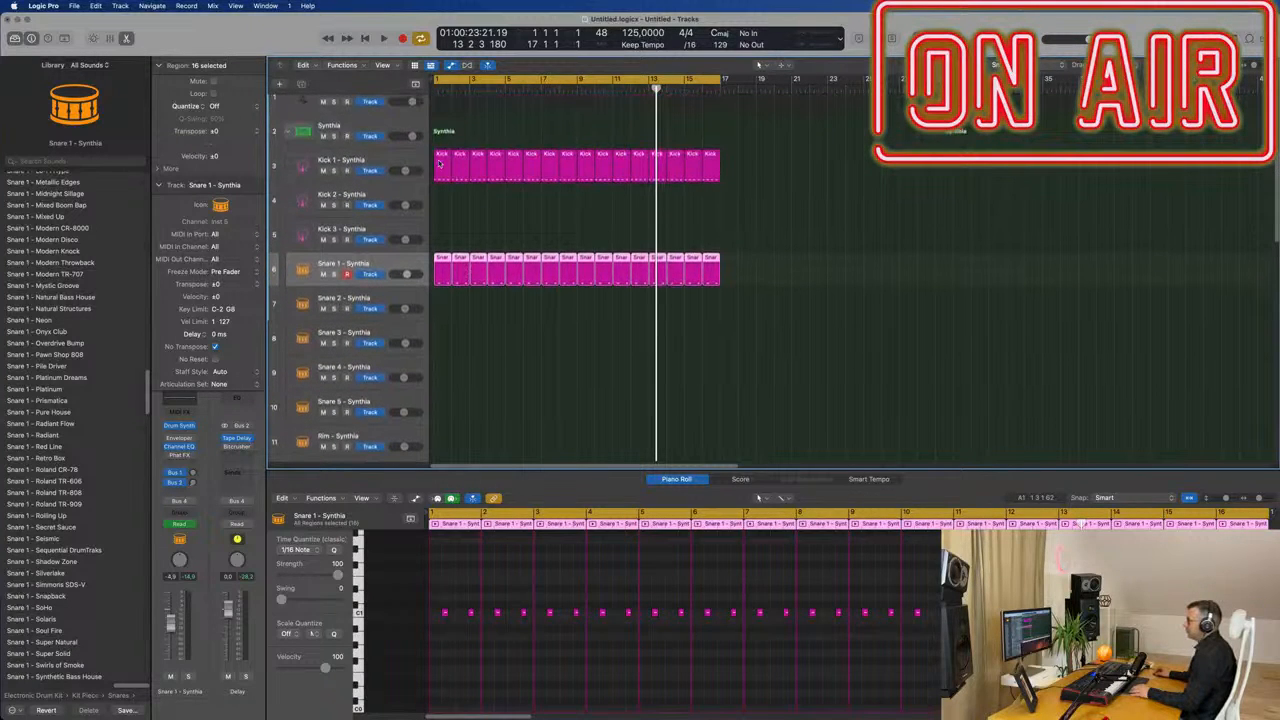
Copy the first Kick 1 region to bar 1 of the Hi-Hat 1 track.
left_click(443, 160)
left_click_drag(443, 160, 461, 335)
scroll(486, 373, "down", 5)
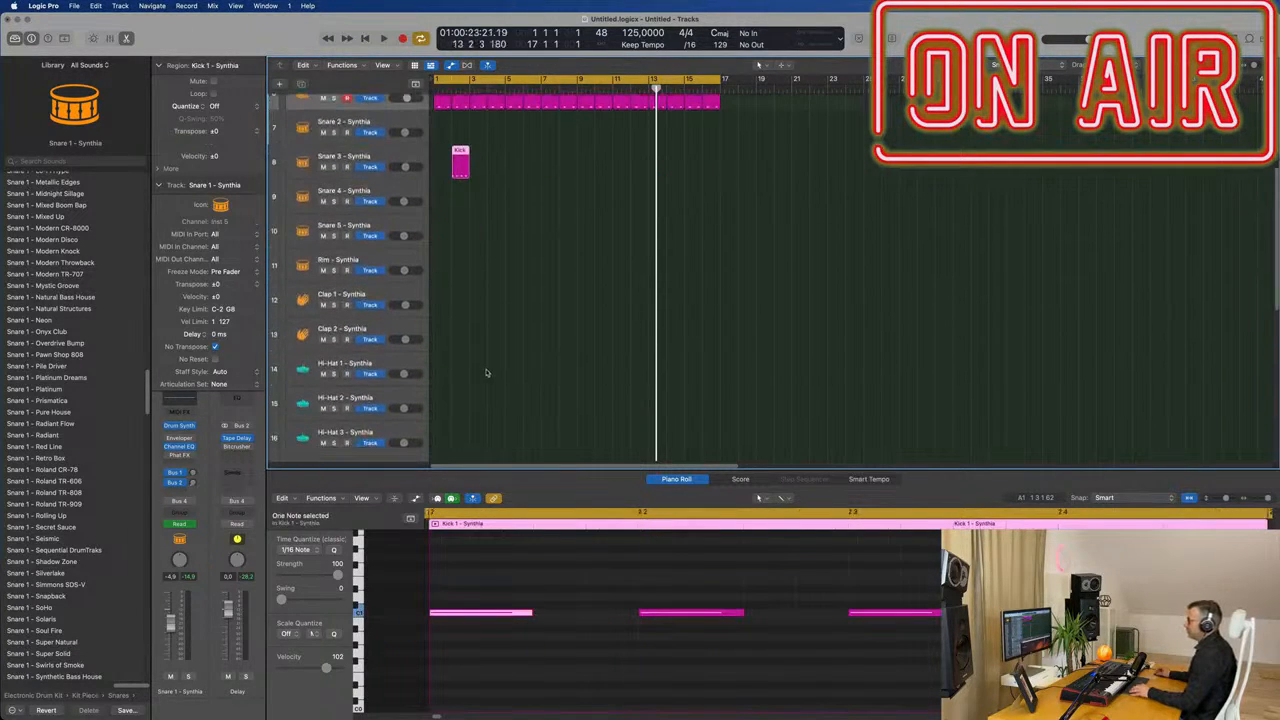
left_click_drag(455, 160, 437, 368)
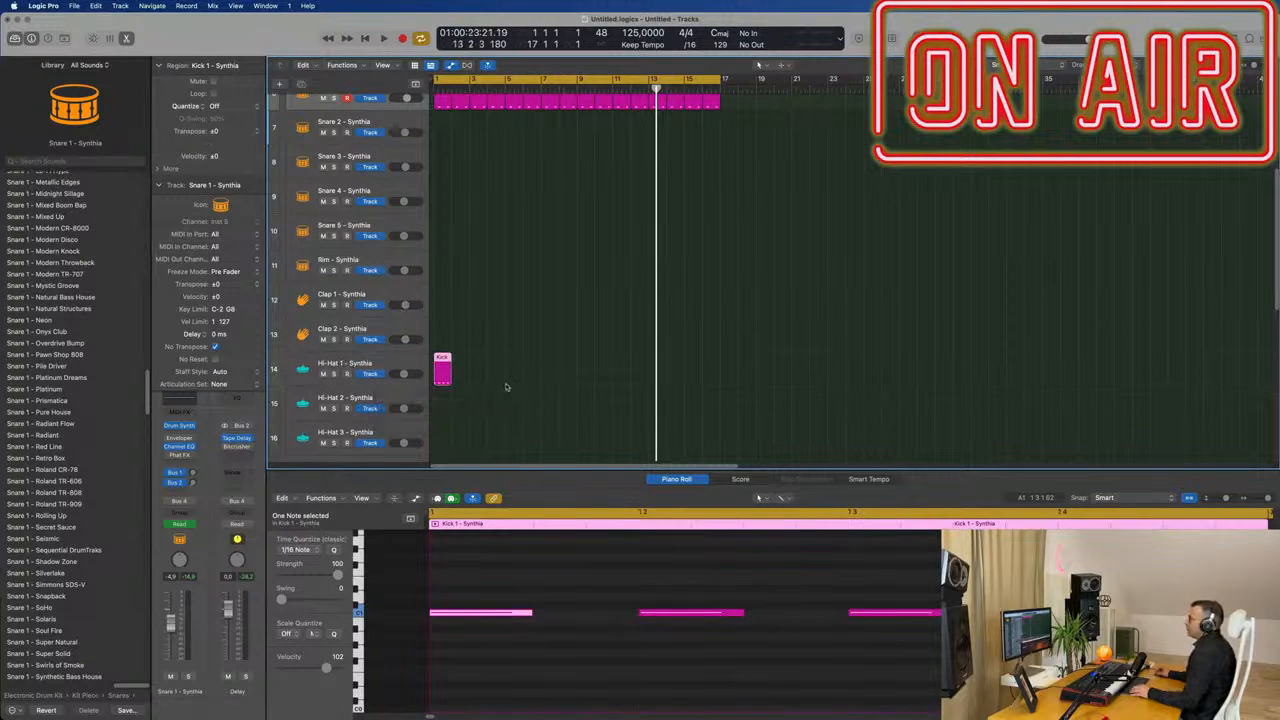
Shift the four notes in the Hi-Hat 1 region to the offbeats, shorten them to about sixteenths, and audition the pattern.
key("super+Left")
left_click_drag(488, 580, 940, 676)
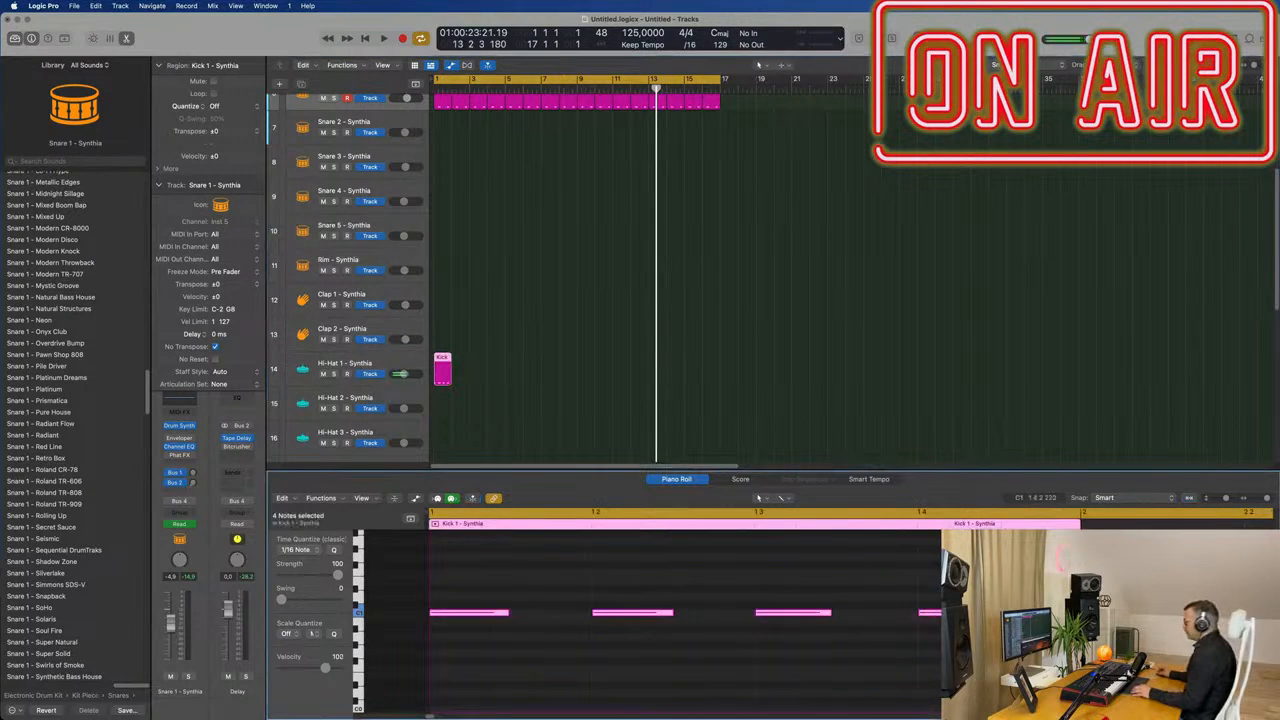
left_click_drag(991, 612, 960, 612)
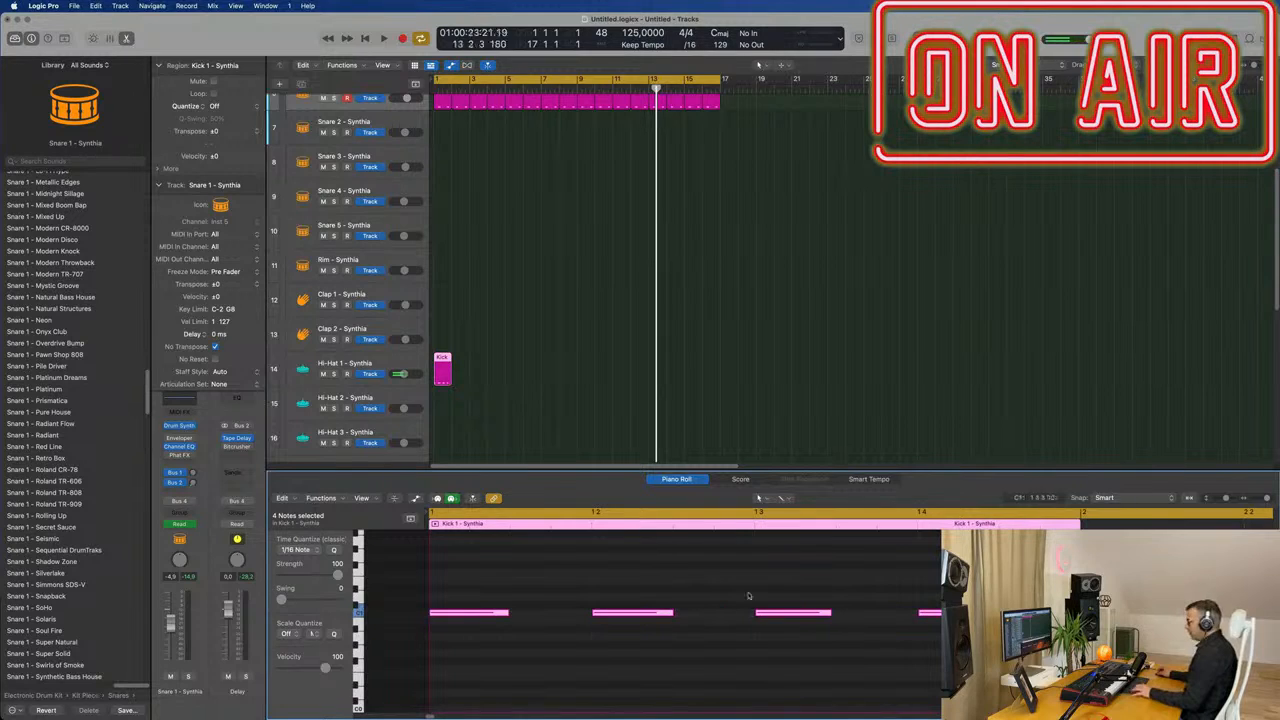
left_click_drag(507, 612, 536, 616)
key("Return")
key("space")
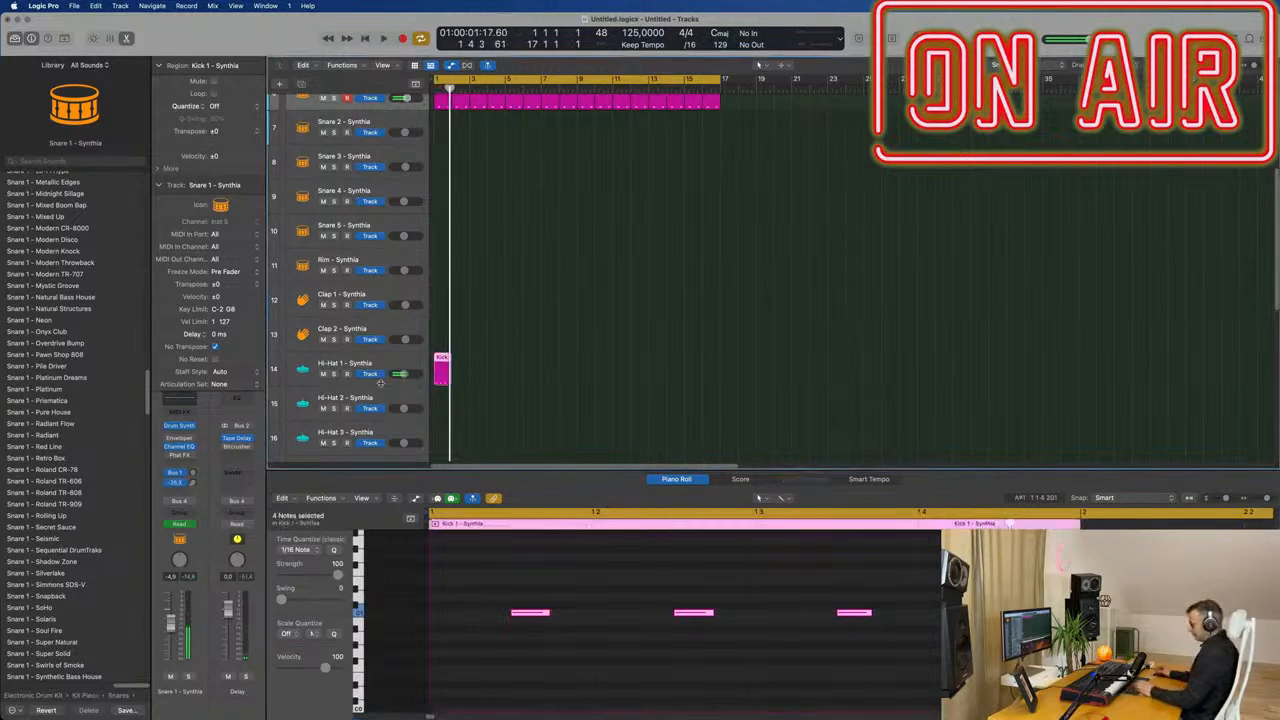
Repeat the Hi-Hat 1 region through bar 16 and name all regions by their tracks.
key("super+r")
key("super+r")
key("super+r")
key("super+r")
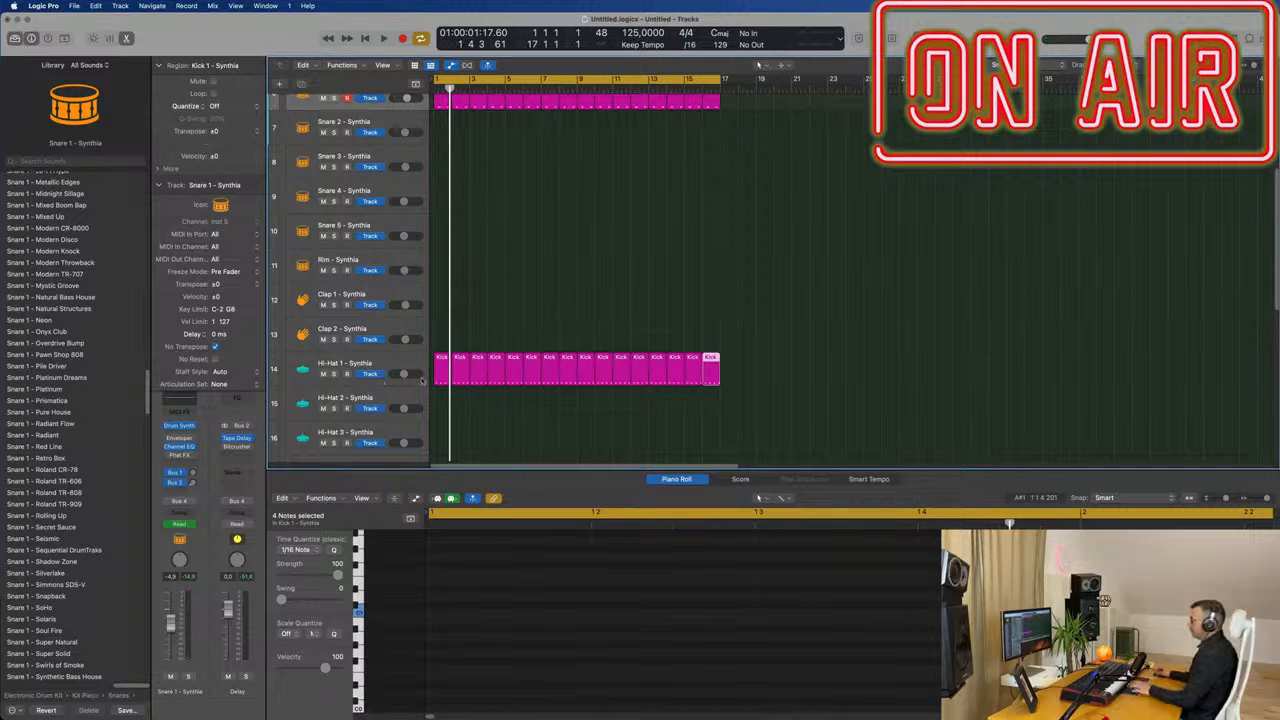
key("super+a")
right_click(518, 363)
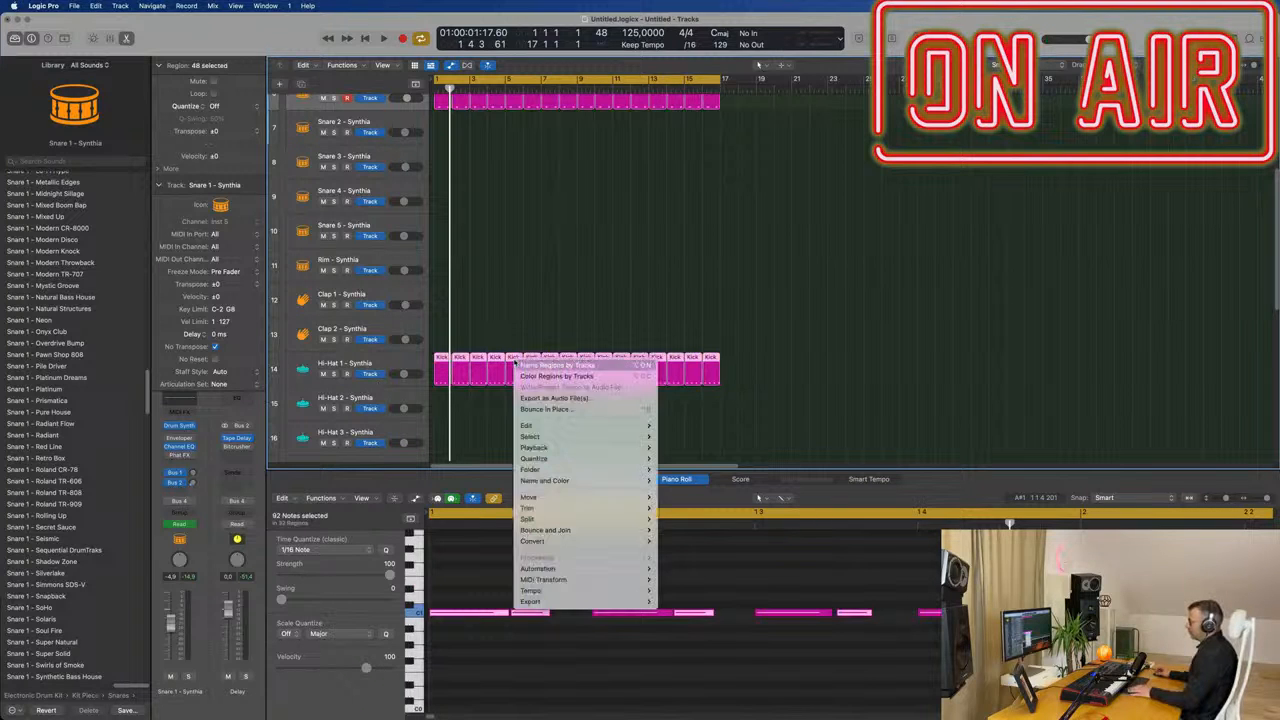
left_click(527, 365)
Play the beat and adjust the Hi-Hat 1 track's send level to Bus 1.
key("space")
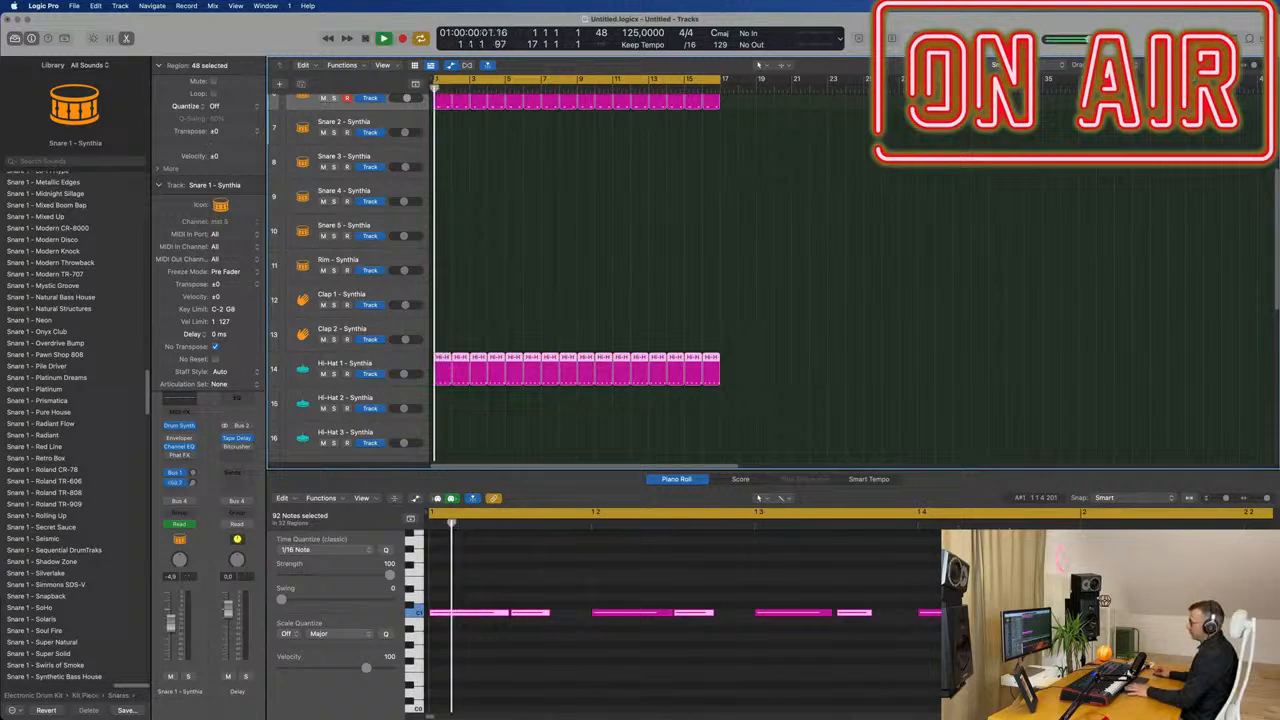
left_click(403, 364)
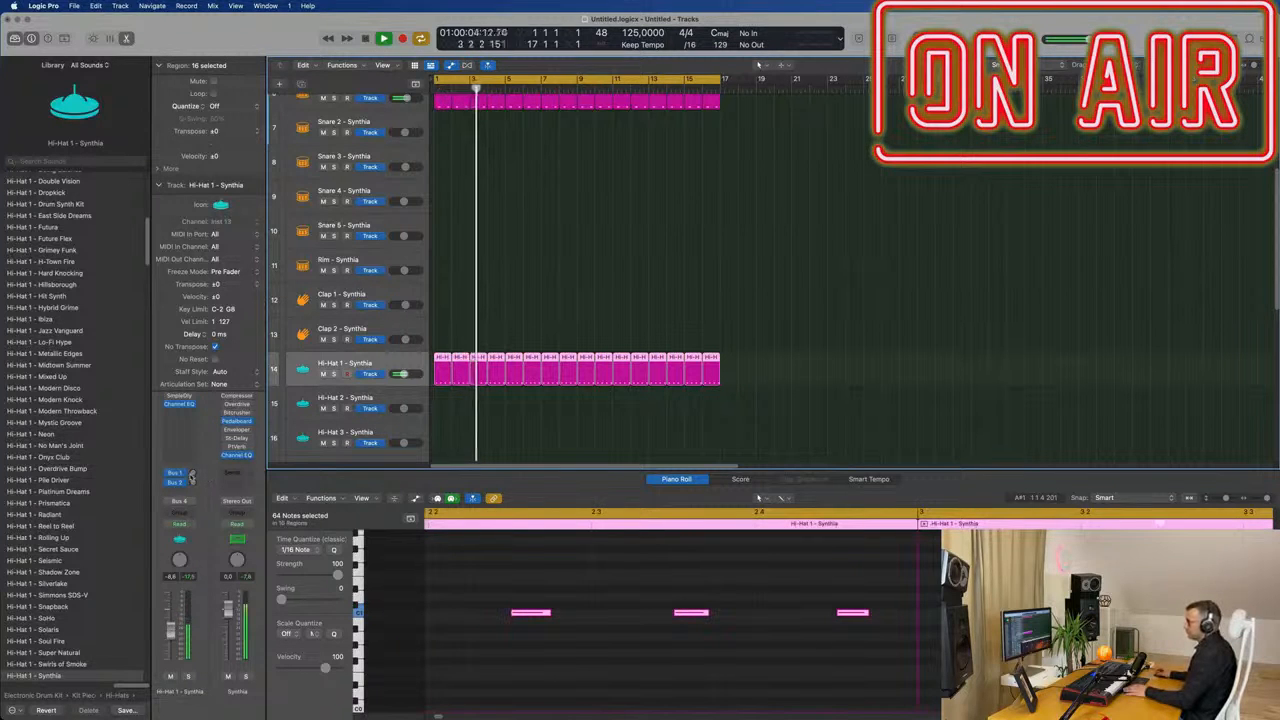
left_click_drag(193, 474, 196, 472)
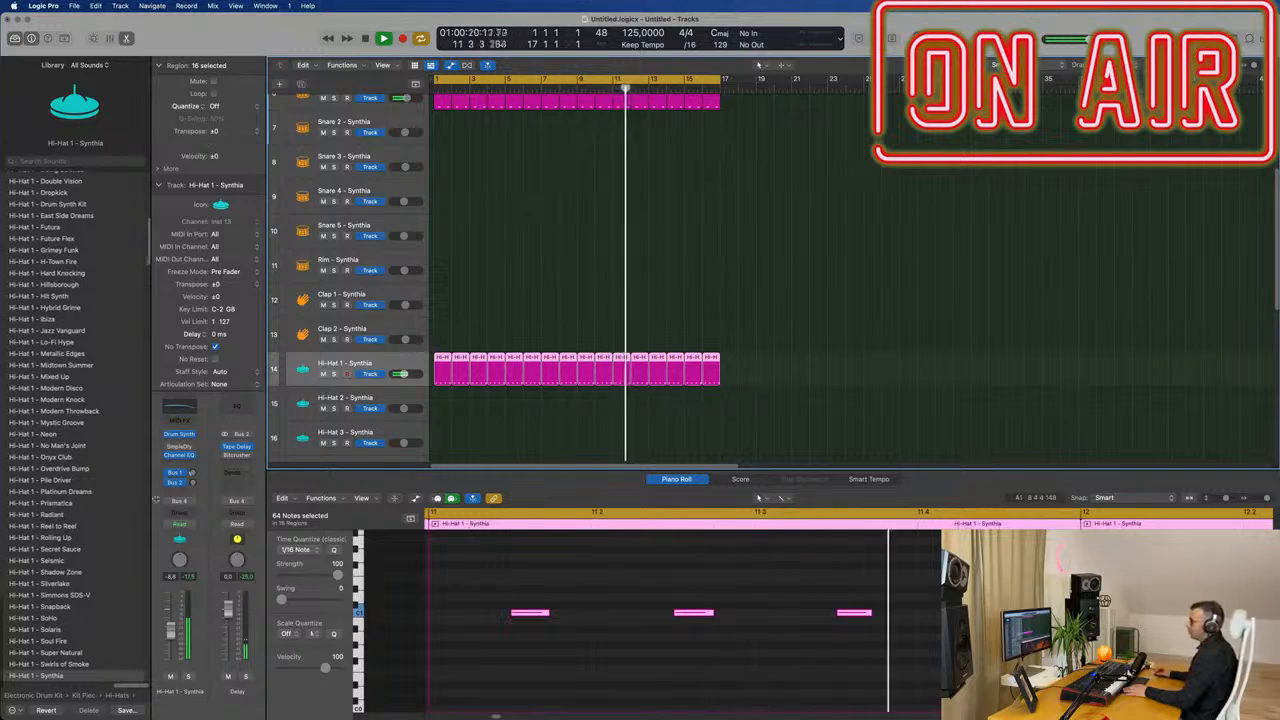
Open the Hi-Hat 1 Drum Synth, turn Dirt fully down, adjust Attack, and set Decay to 24.4%.
left_click(179, 434)
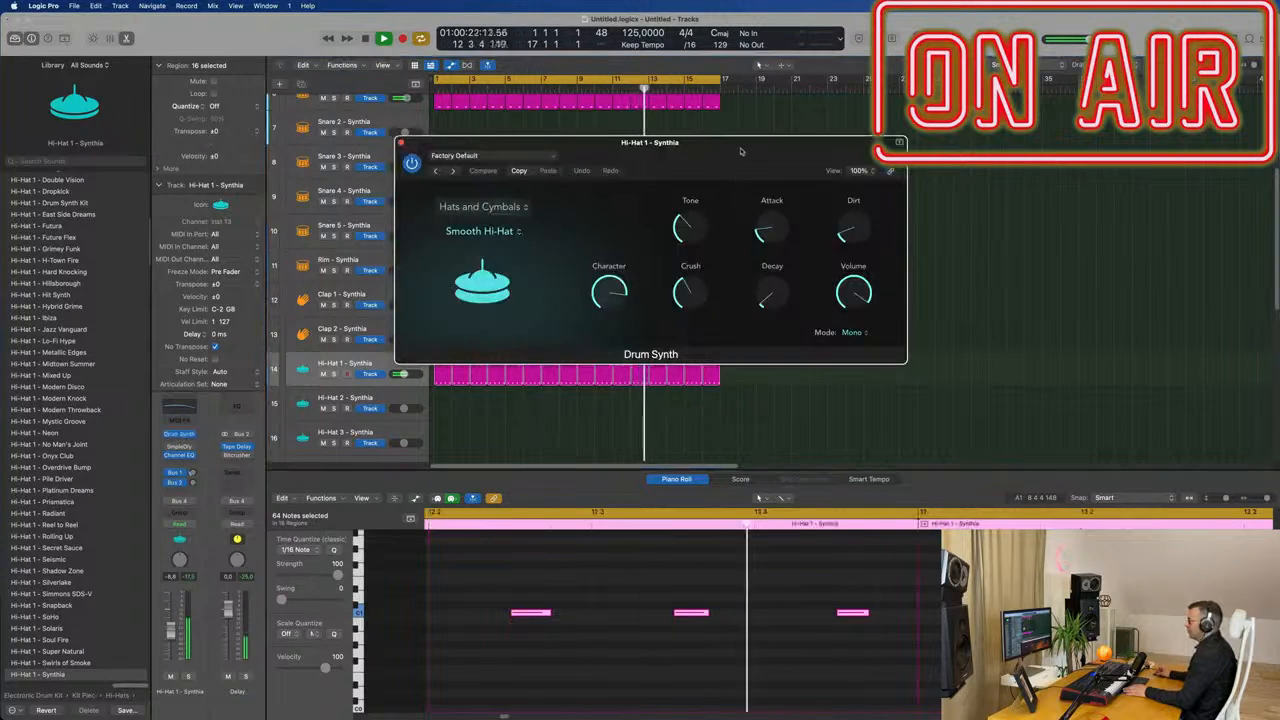
left_click_drag(858, 291, 850, 313)
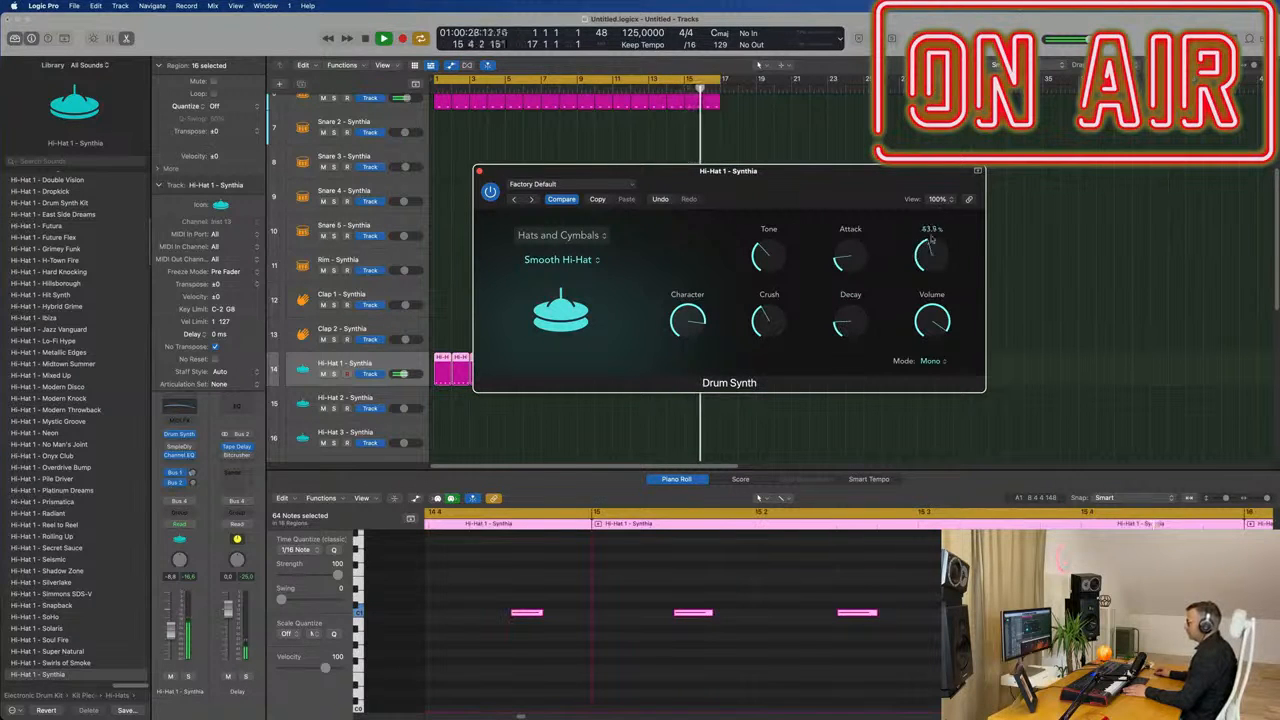
left_click_drag(932, 232, 929, 310)
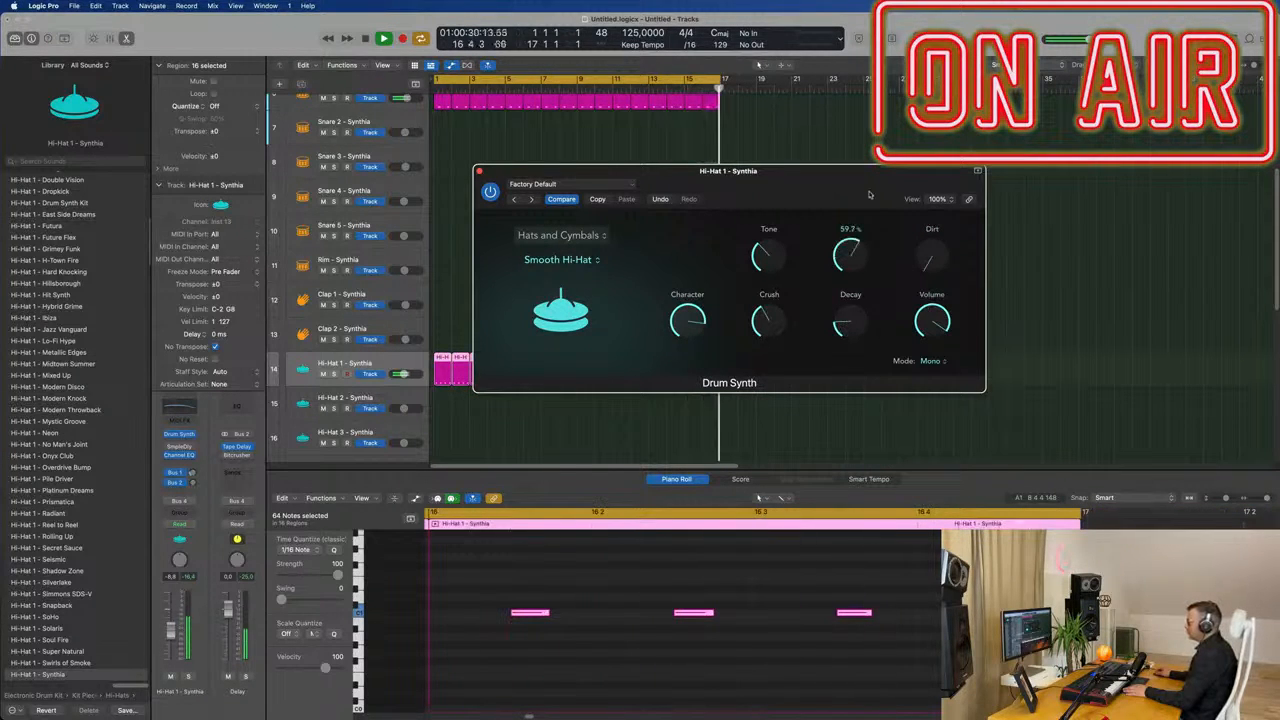
mouse_move(848, 255)
left_mouse_down()
mouse_move(848, 315)
mouse_move(846, 245)
left_mouse_up()
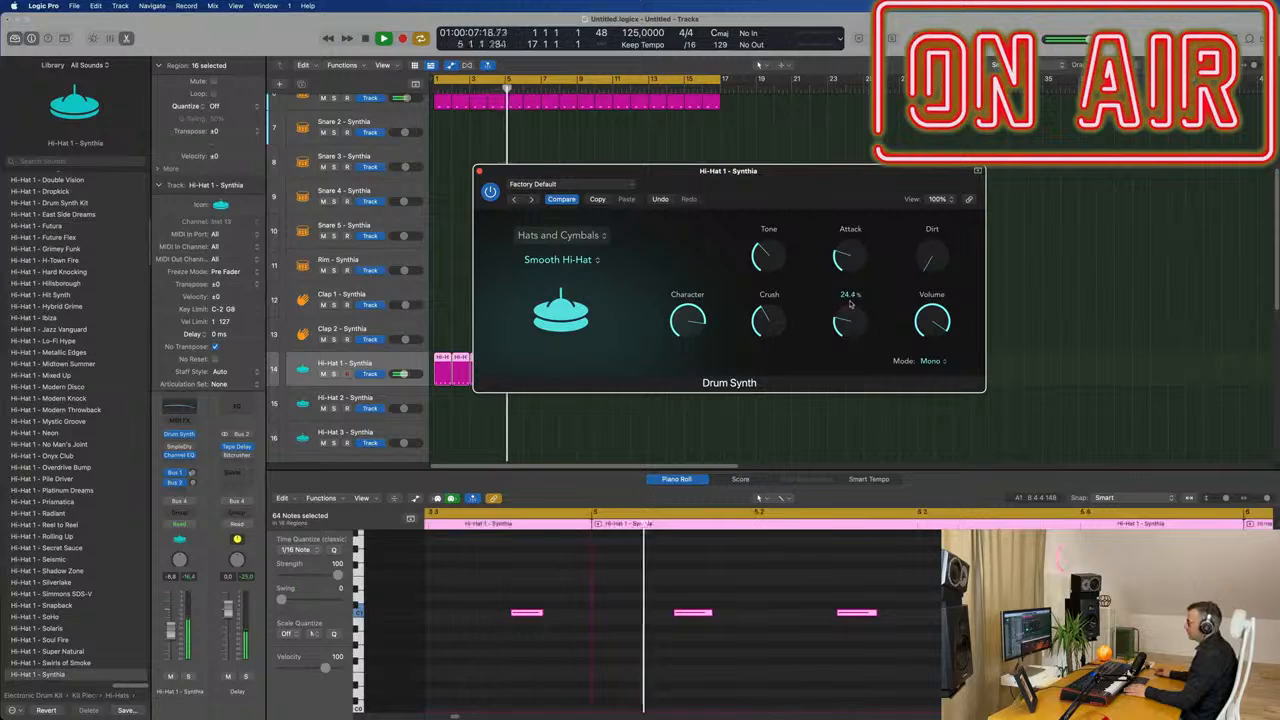
Set the Hi-Hat 1 Drum Synth's Crush to 27.8% and Character to 72.4%, and hide its window.
left_click_drag(776, 300, 775, 307)
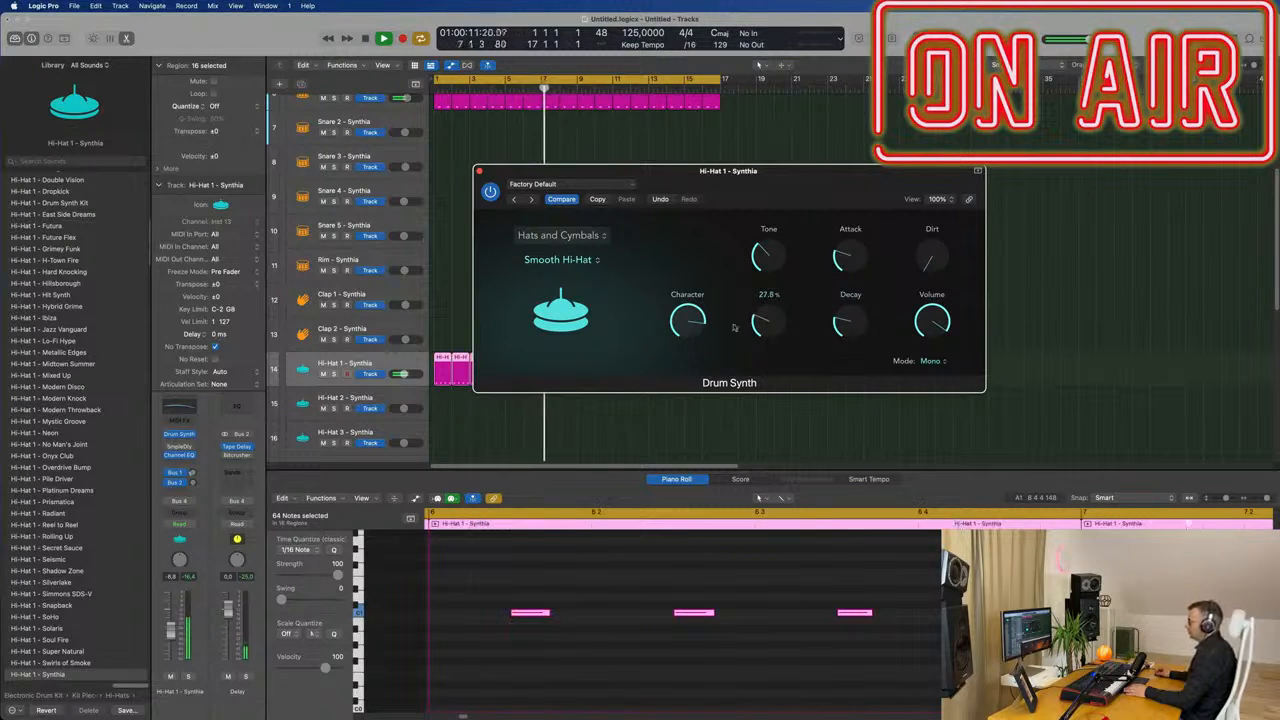
mouse_move(687, 323)
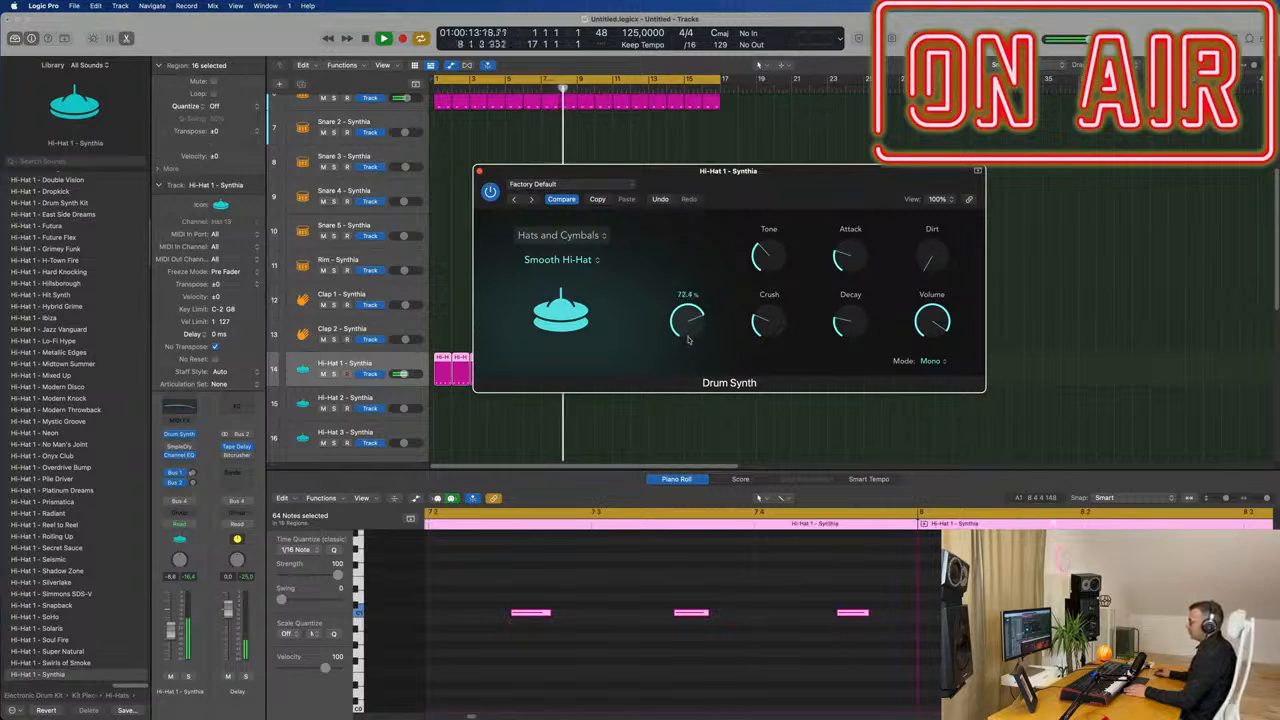
left_click_drag(720, 176, 770, 173)
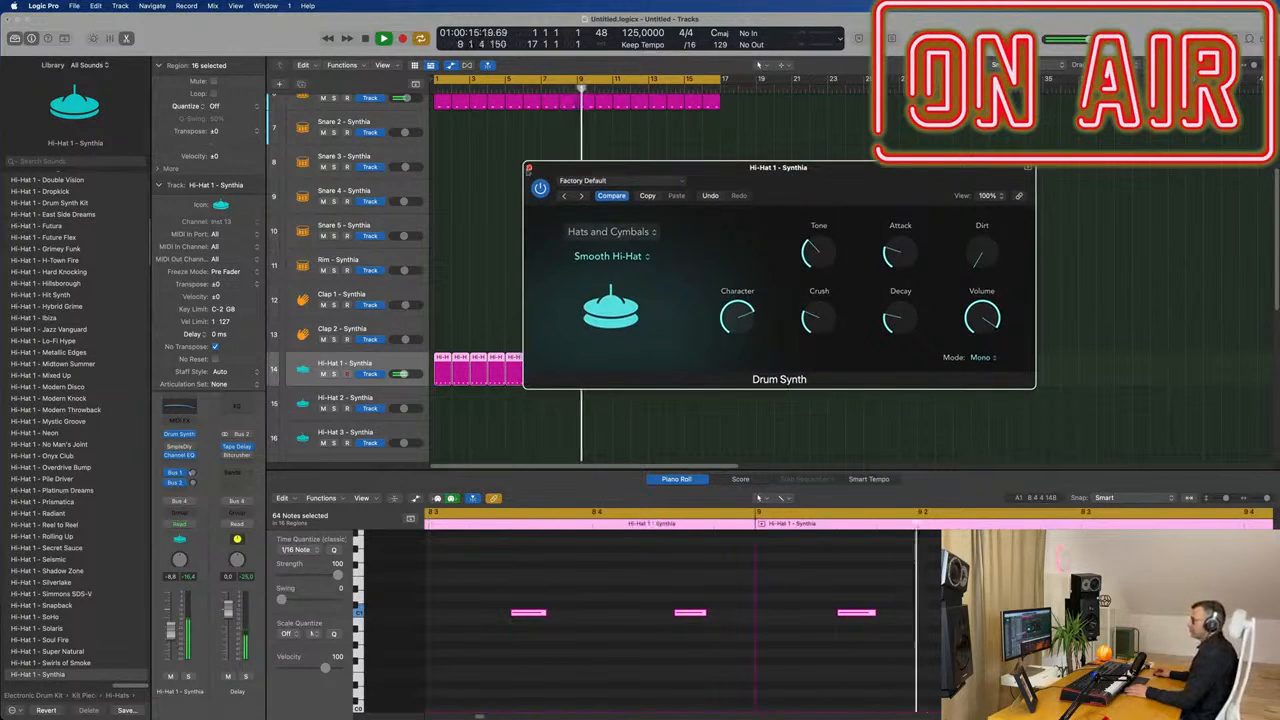
key("v")
Lower the Snare 1 channel volume slightly and reselect the Hi-Hat 1 track.
key("z")
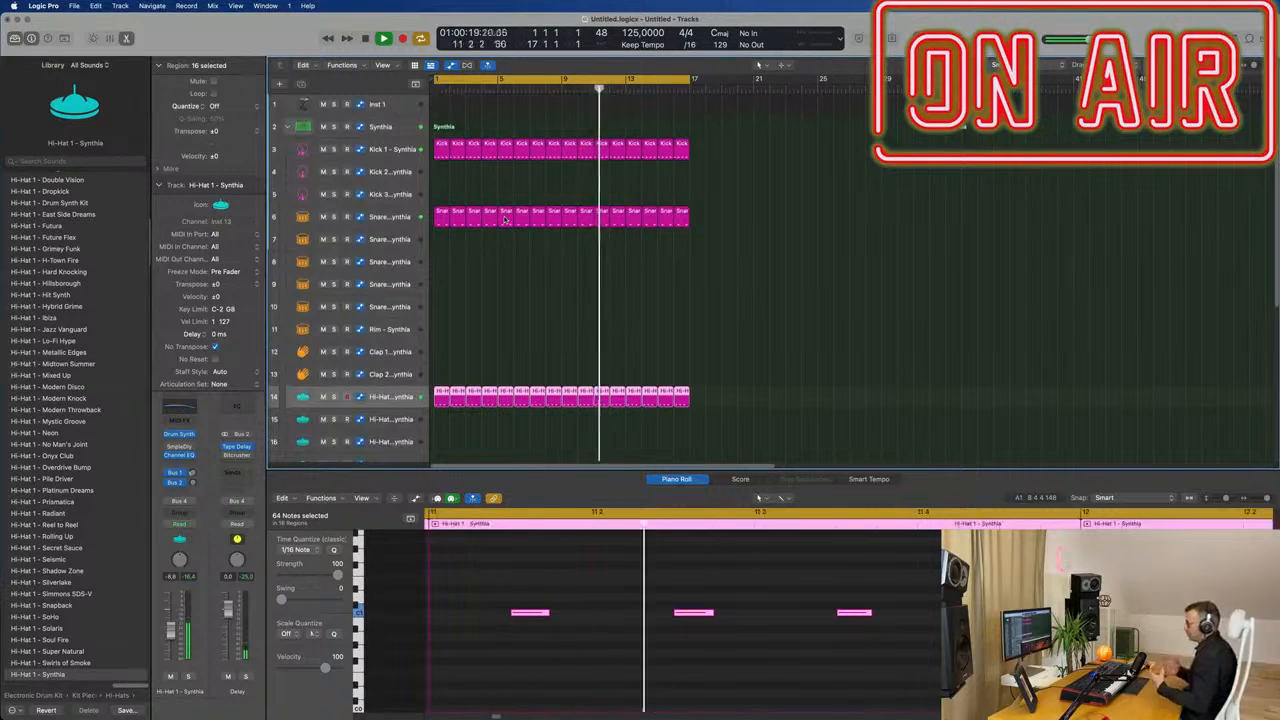
left_click(404, 216)
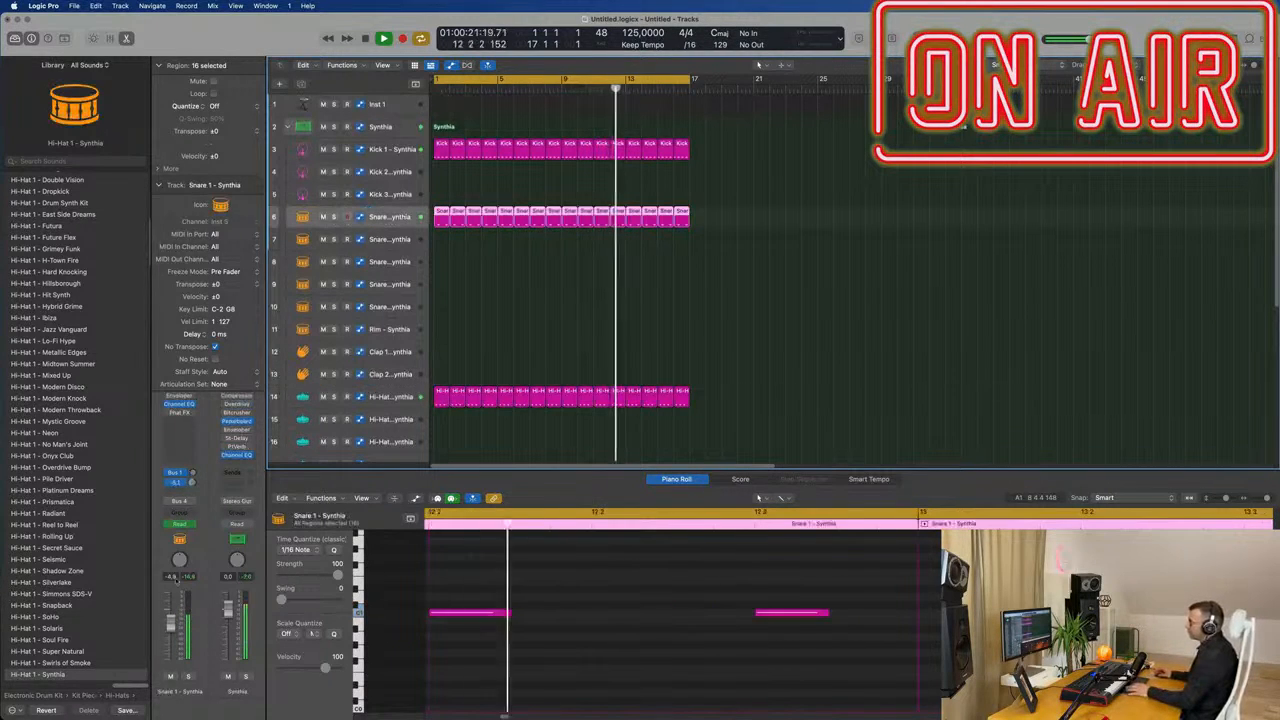
scroll(516, 370, "down", 3)
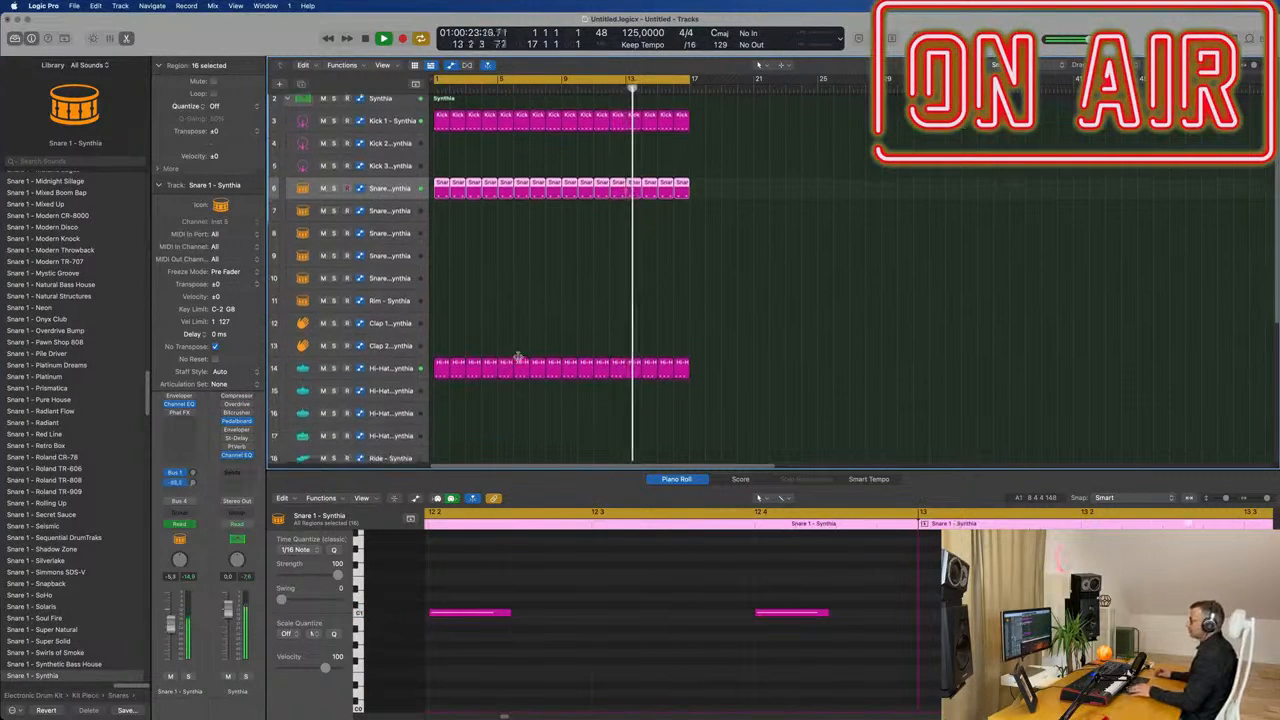
left_click(385, 340)
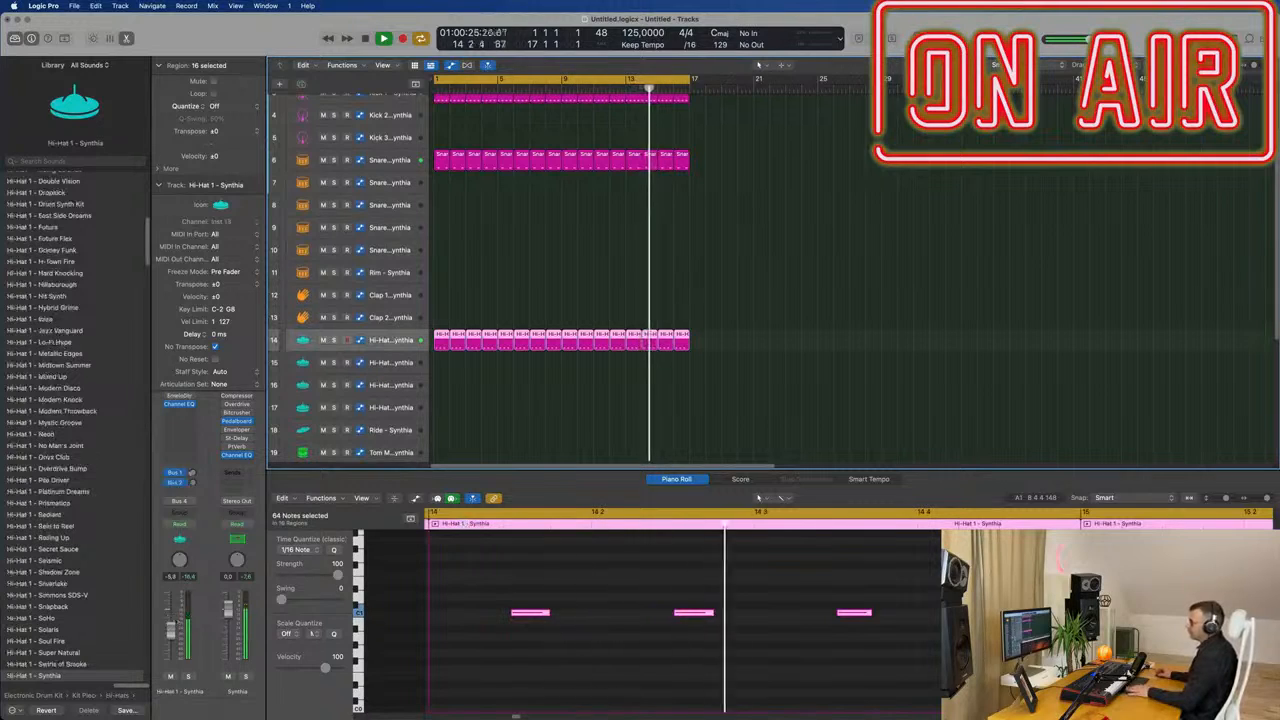
scroll(470, 380, "down", 6)
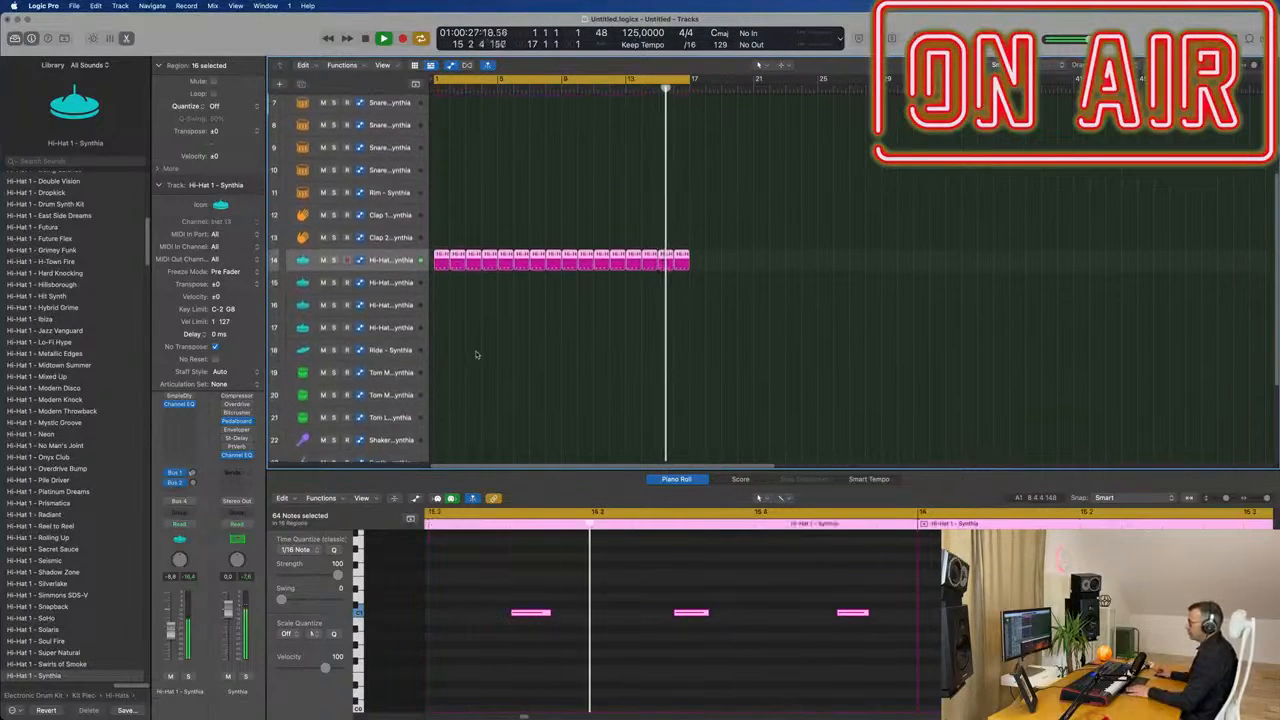
scroll(480, 300, "down", 2)
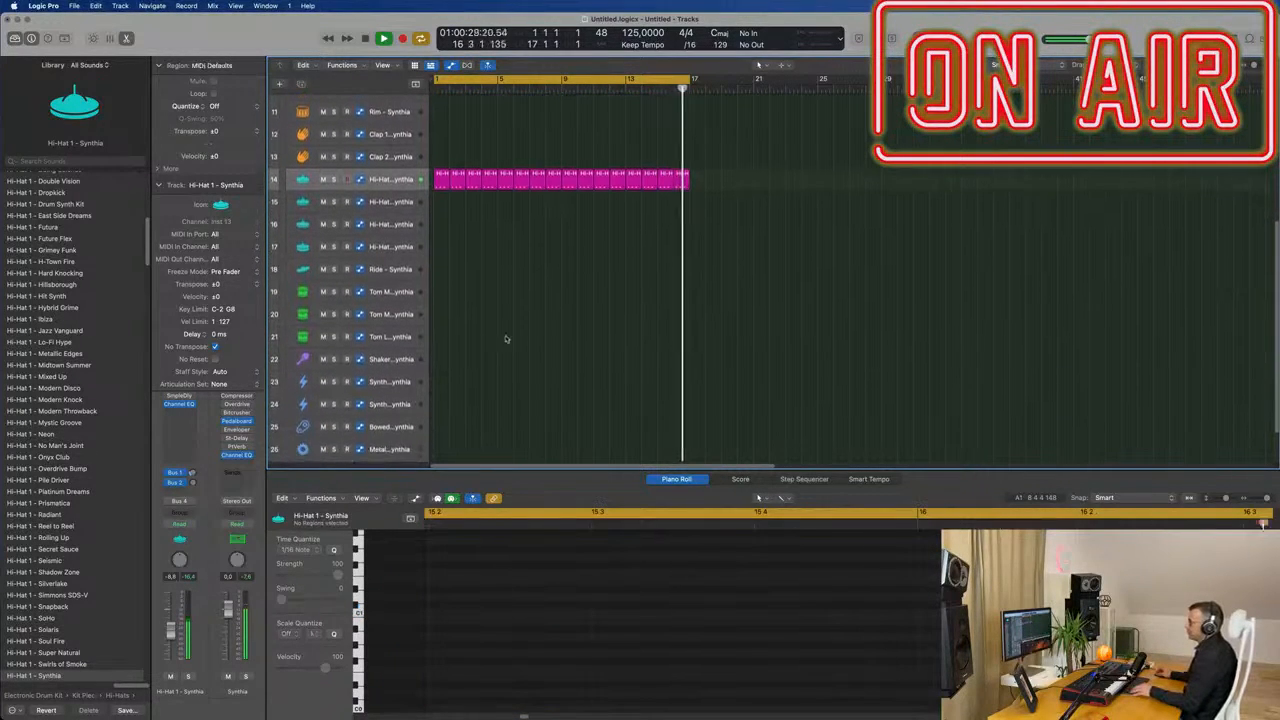
Copy the first Hi-Hat 1 region to bar 1 of the Shaker track and duplicate its notes onto neighbouring sixteenth-note positions.
left_click(441, 166)
left_click_drag(441, 166, 441, 348)
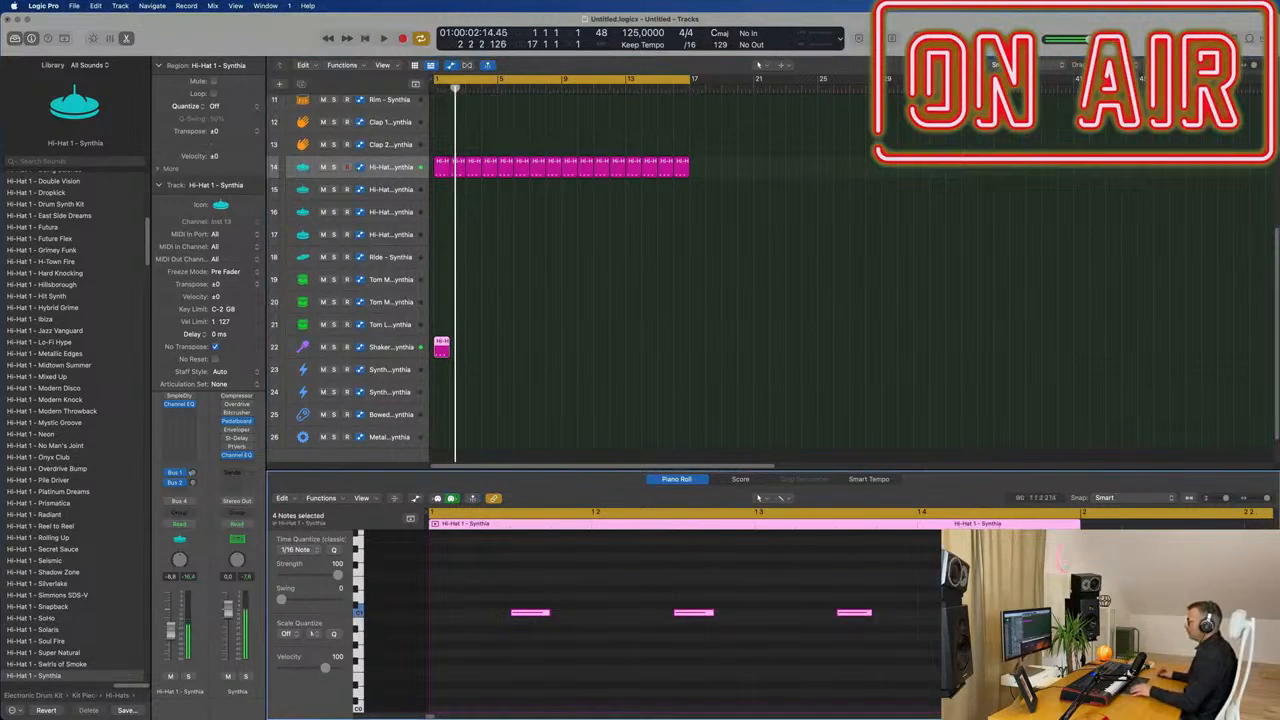
left_click_drag(523, 614, 445, 617)
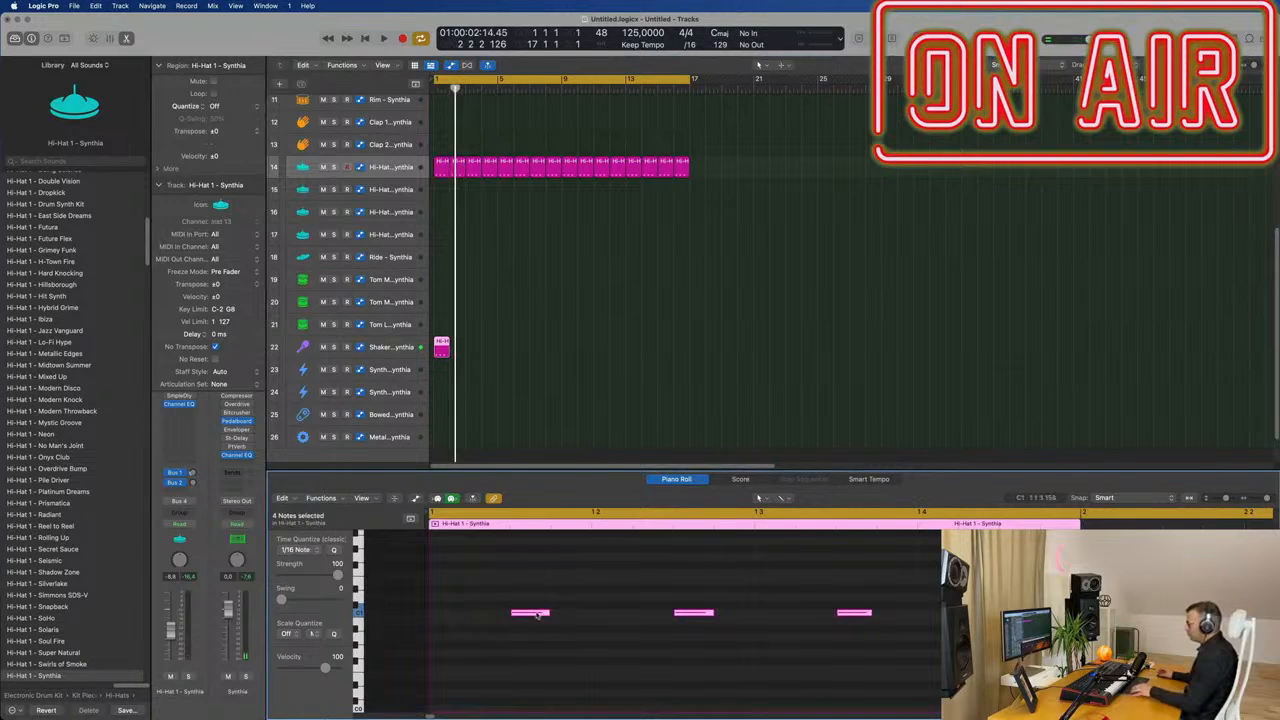
left_click_drag(540, 614, 577, 617)
key("super+Left")
key("super+Left")
key("super+Left")
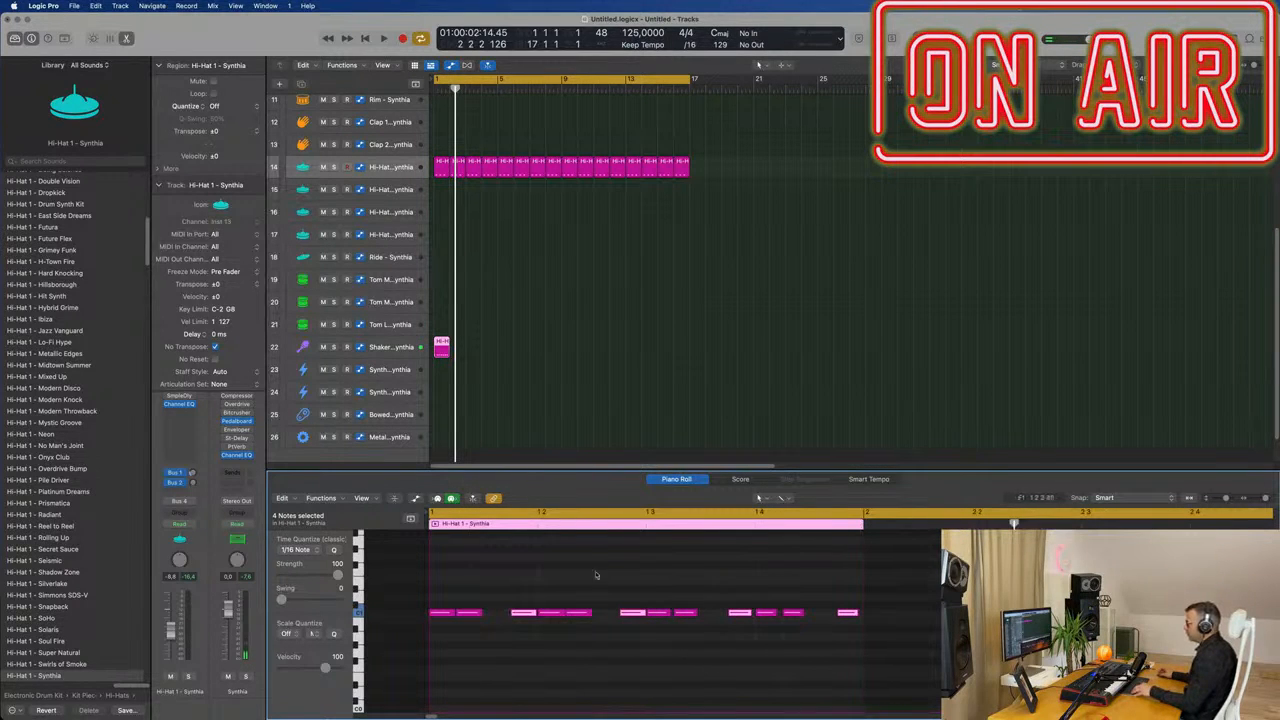
Select the Shaker track, audition its region during playback, and transpose all of the region's notes away from C1.
left_click(408, 345)
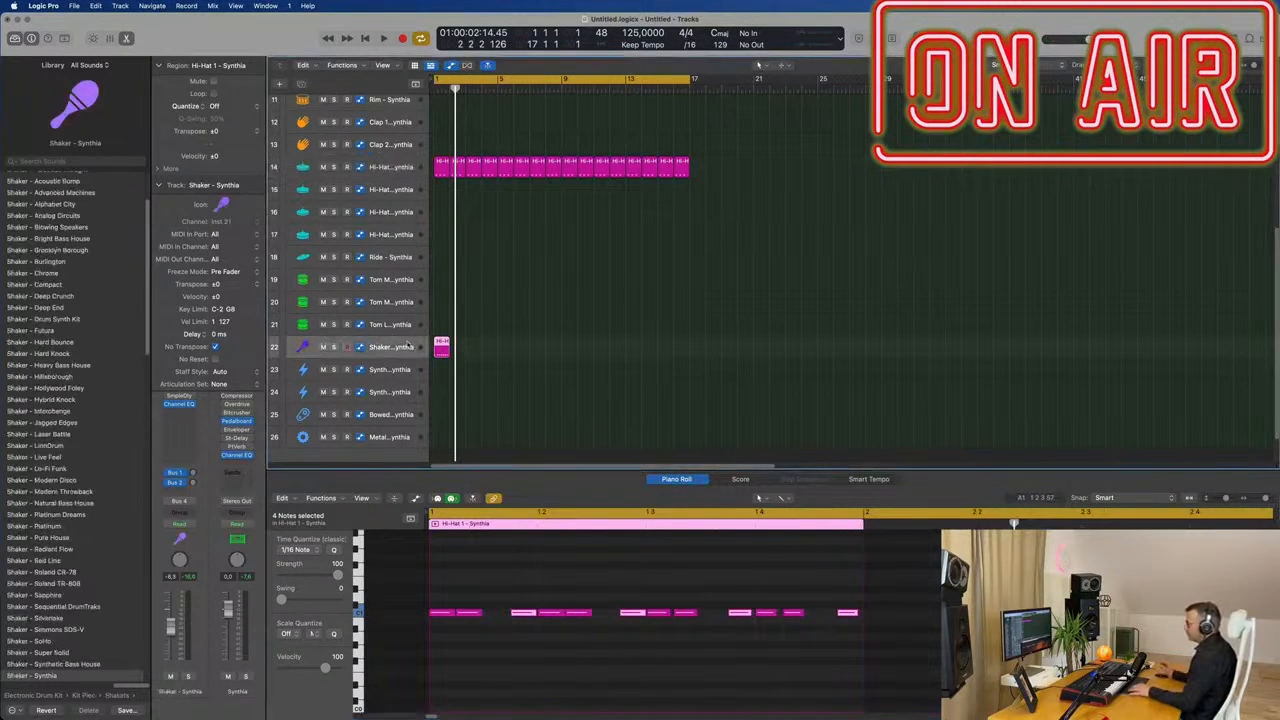
key("space")
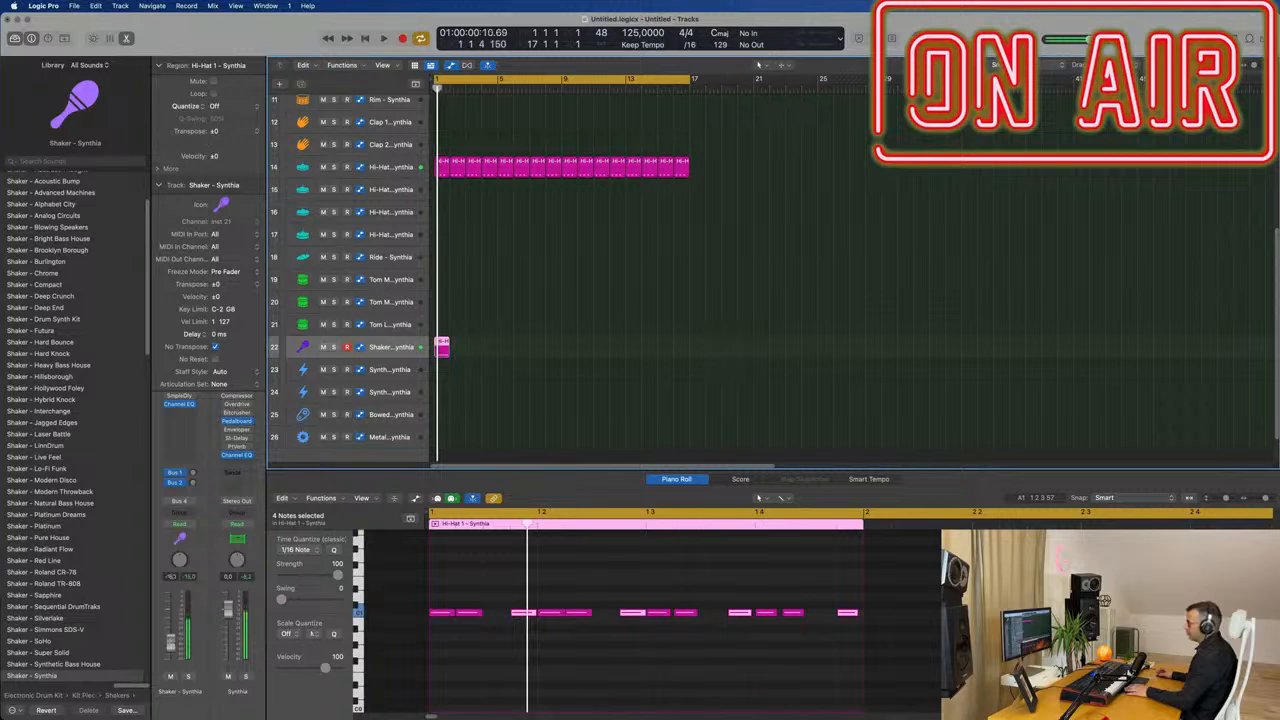
key("space")
key("space")
left_click(465, 656)
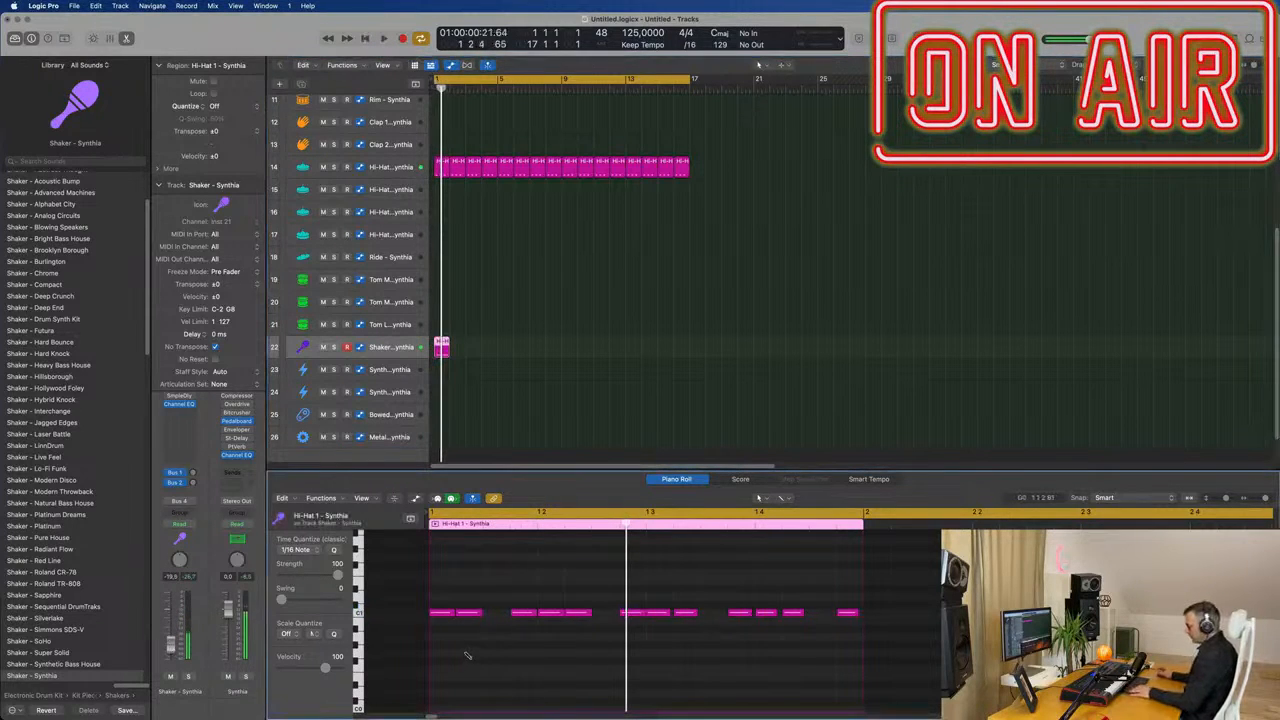
key("super+a")
key("Delete")
key("space")
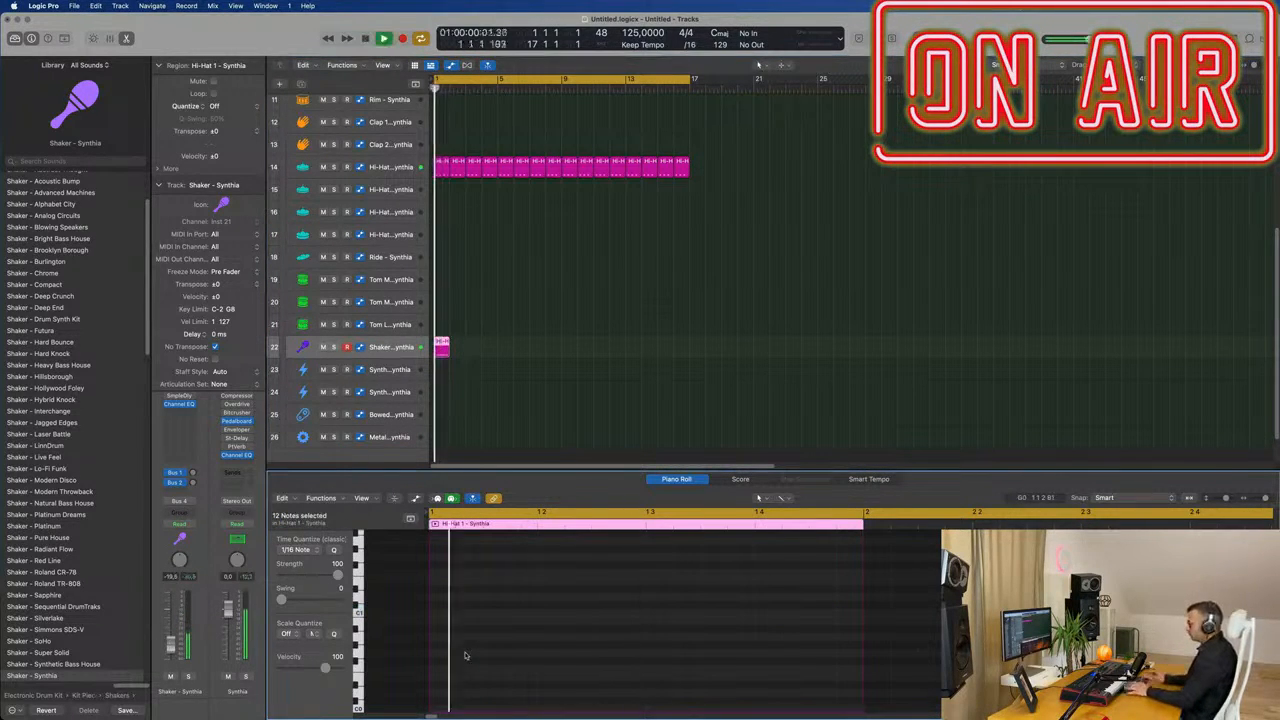
Lower the Shaker channel volume and open and enable its Sample Delay plug-in.
scroll(490, 345, "down", 1)
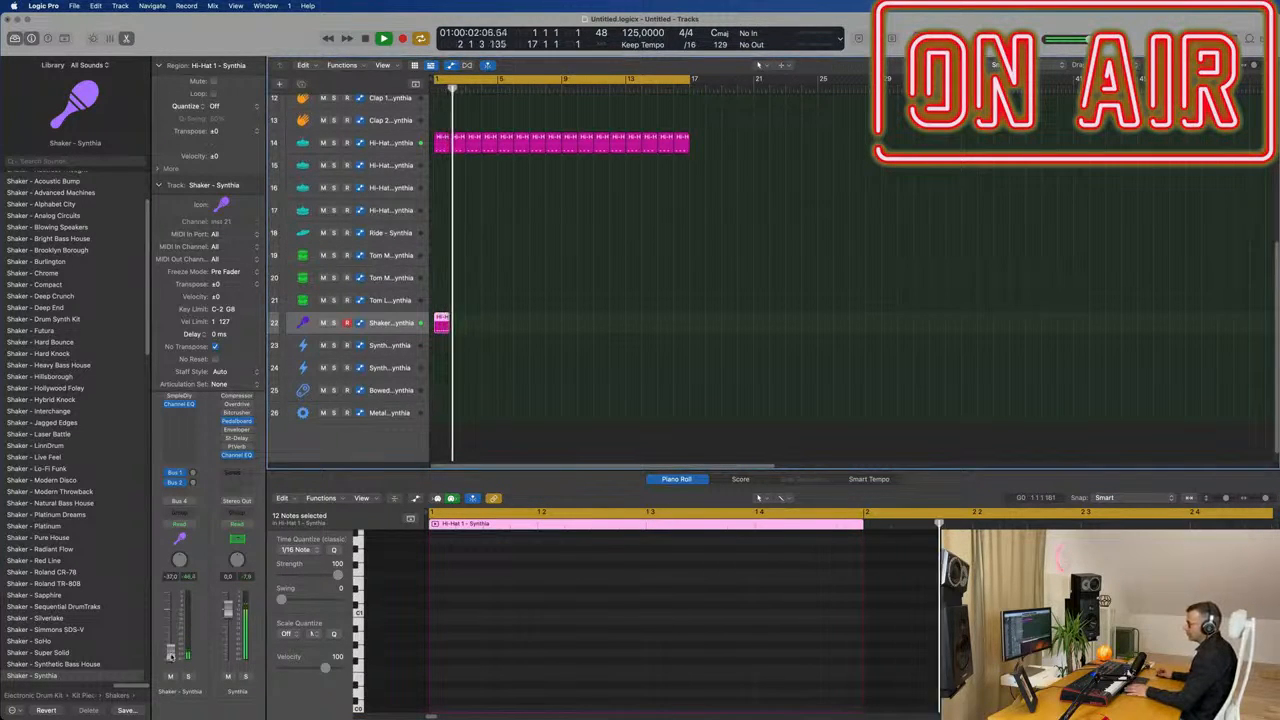
key("space")
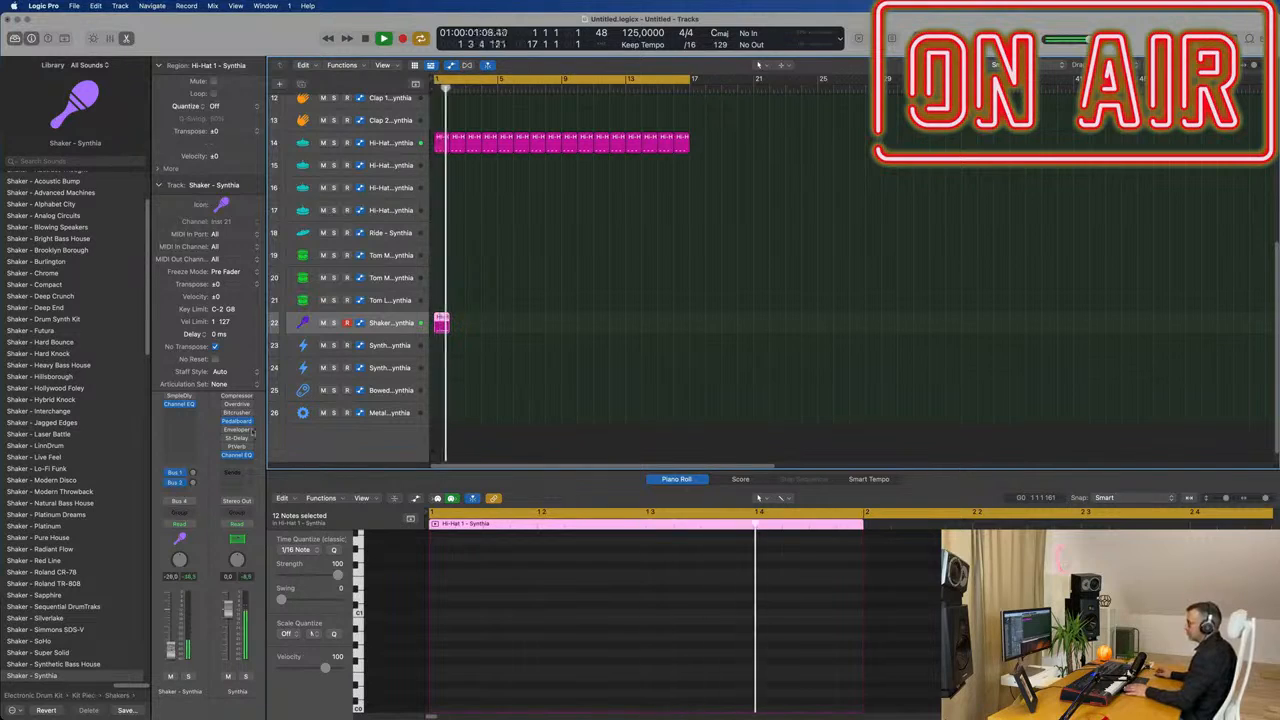
left_click(170, 397)
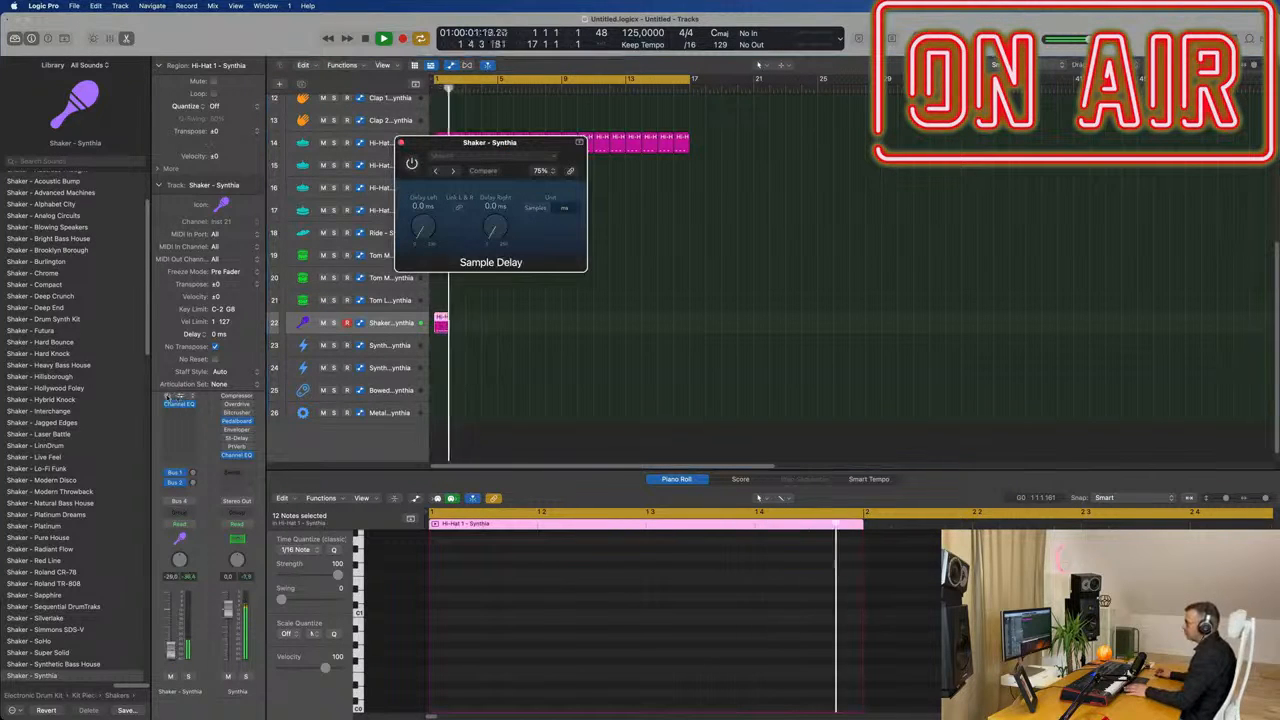
left_click_drag(477, 142, 626, 187)
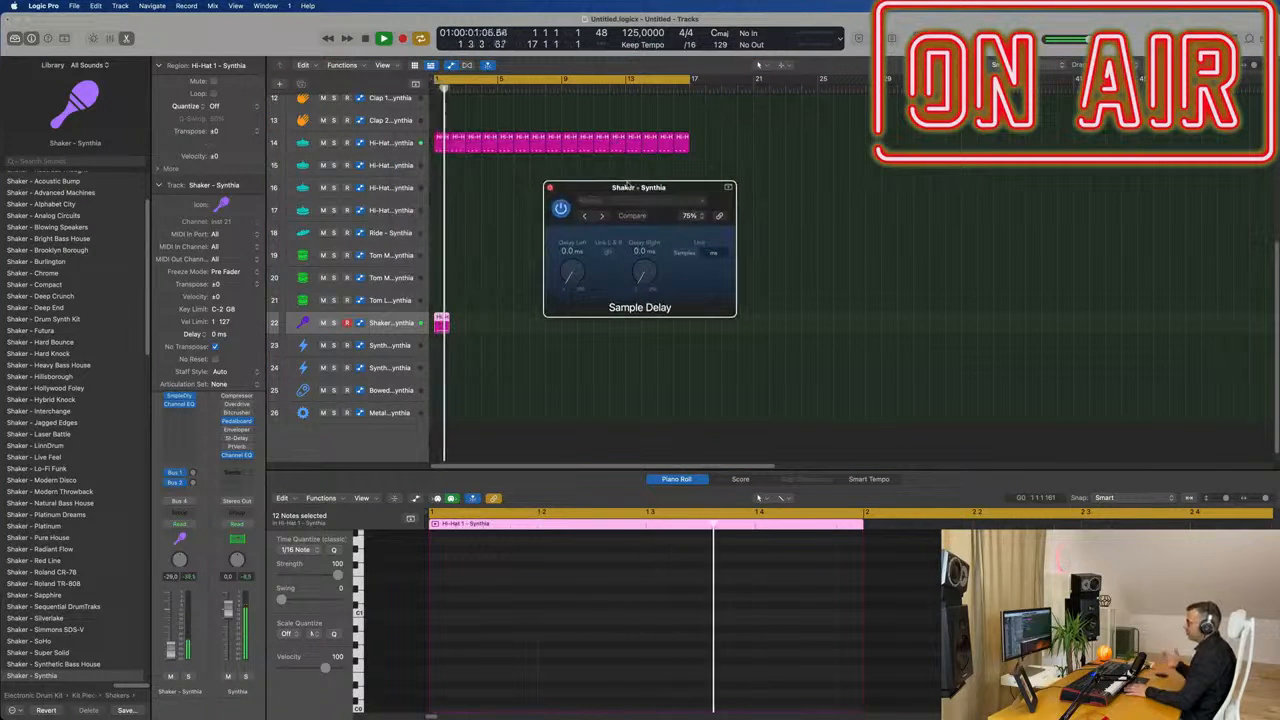
Stop playback and repeat the one-bar shaker region along the Shaker track up to bar 16.
key("space")
left_click_drag(483, 424, 440, 313)
key("super+r")
key("super+r")
key("super+r")
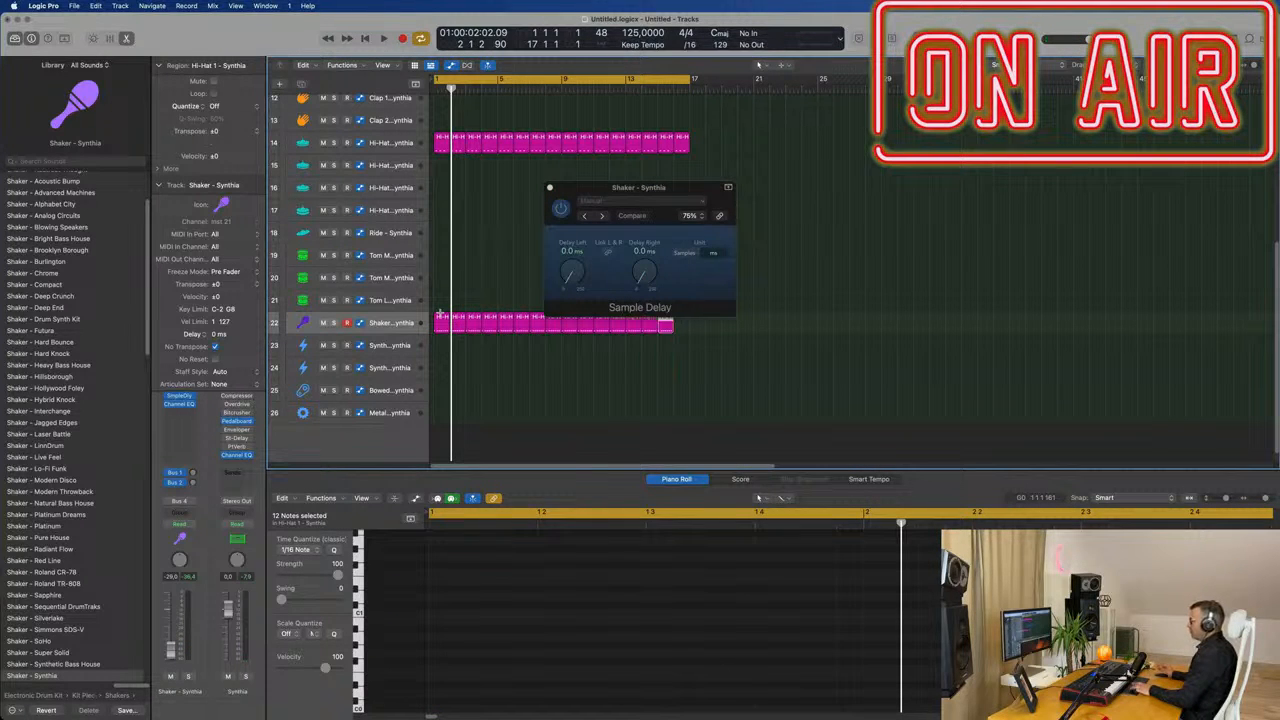
Play the beat and set the Shaker's Sample Delay to 3.0 ms on Delay Left and 6.0 ms on Delay Right.
left_click_drag(657, 197, 673, 217)
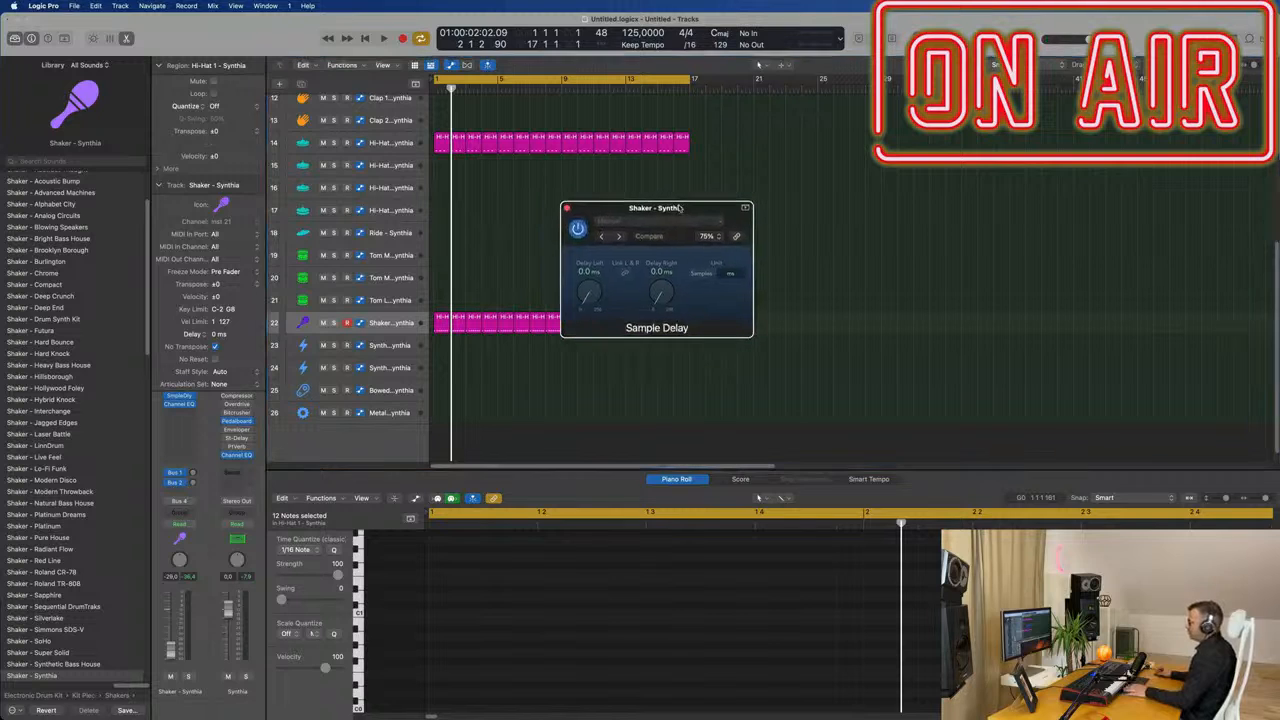
key("space")
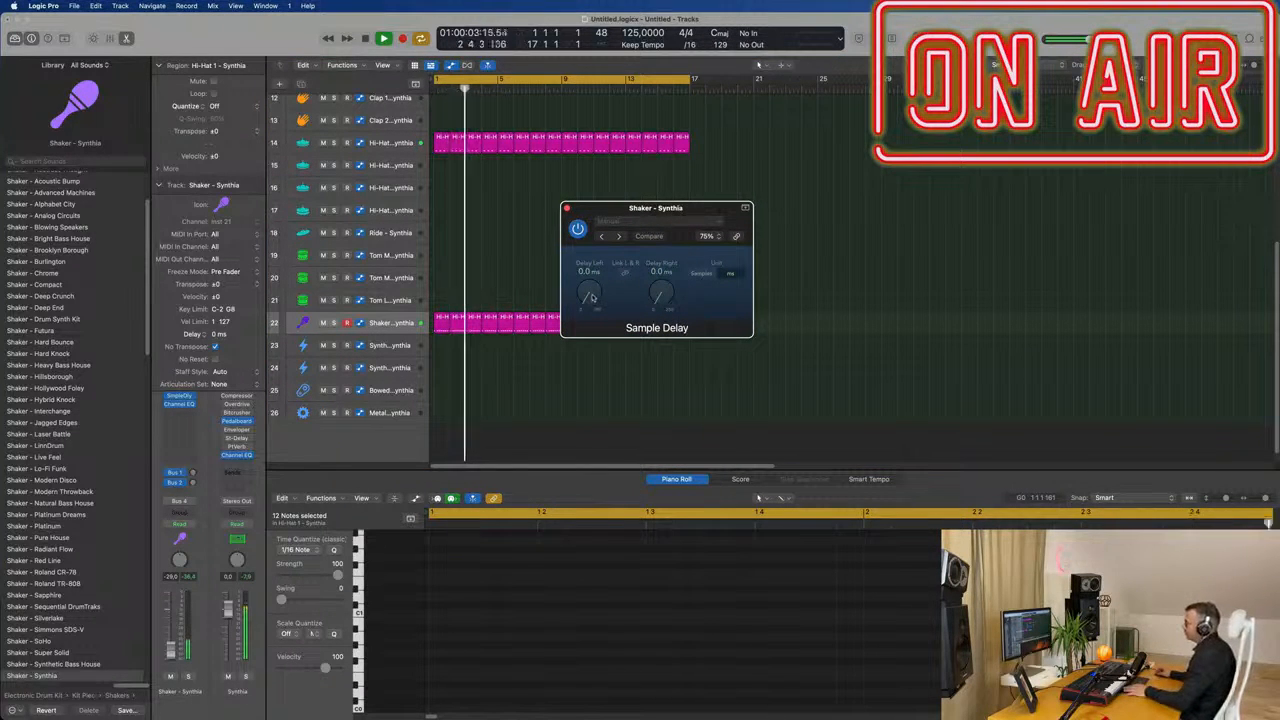
left_click_drag(601, 300, 592, 296)
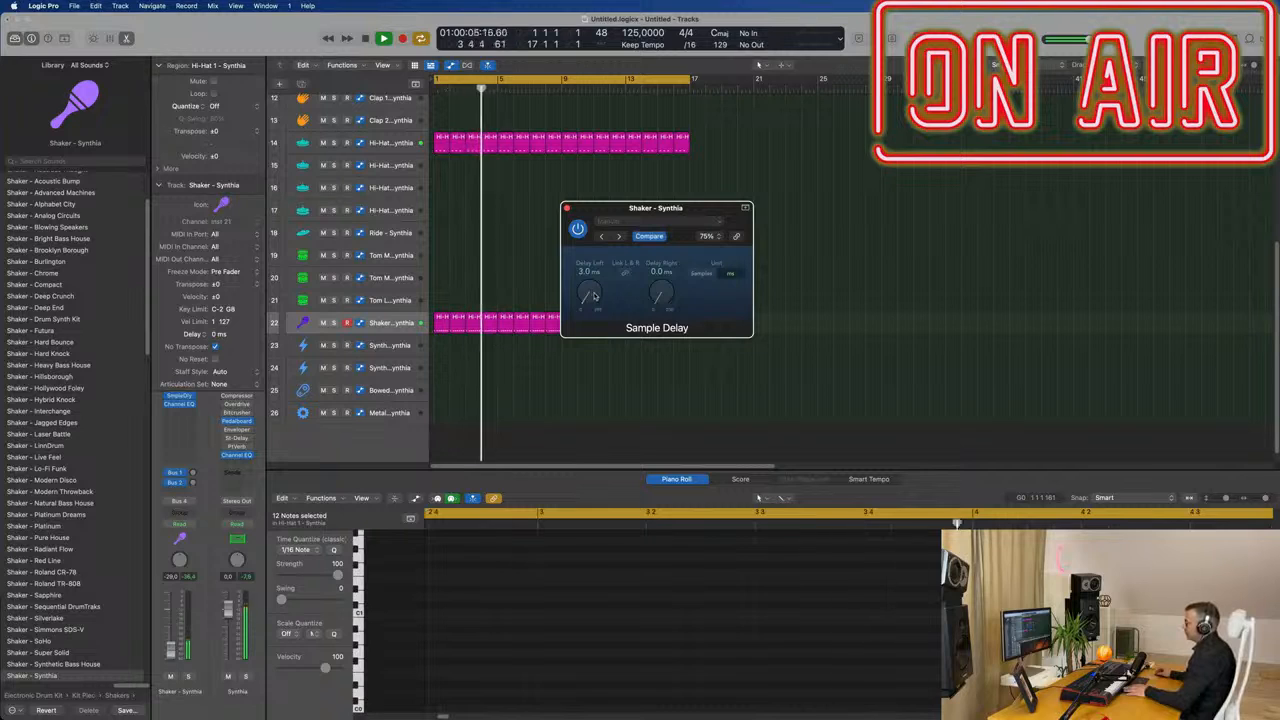
left_click_drag(659, 300, 659, 293)
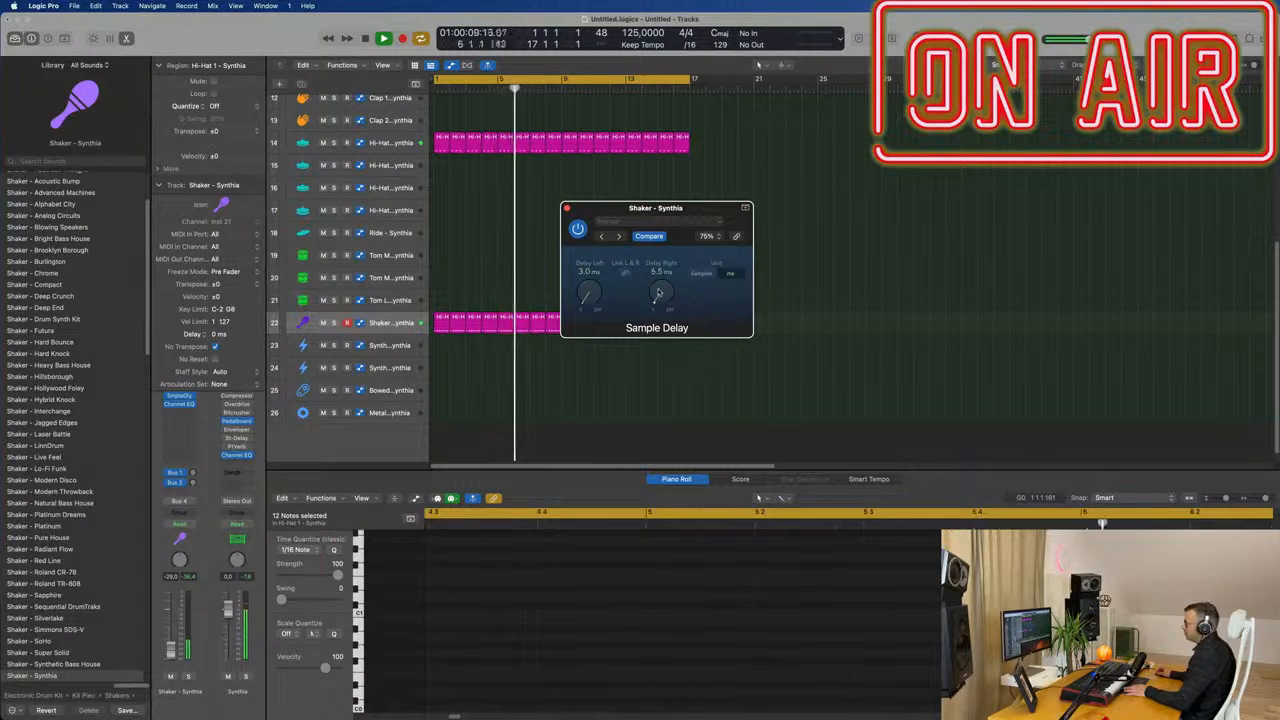
double_click(658, 270)
type("6")
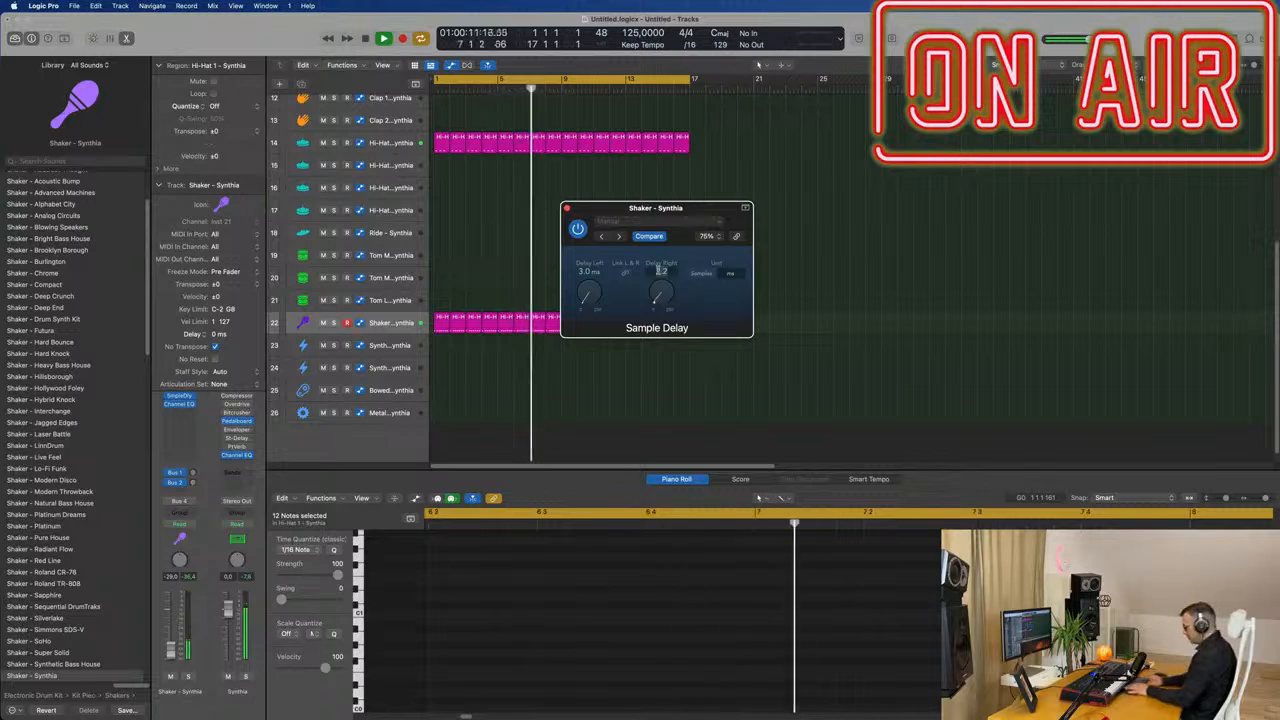
key("Return")
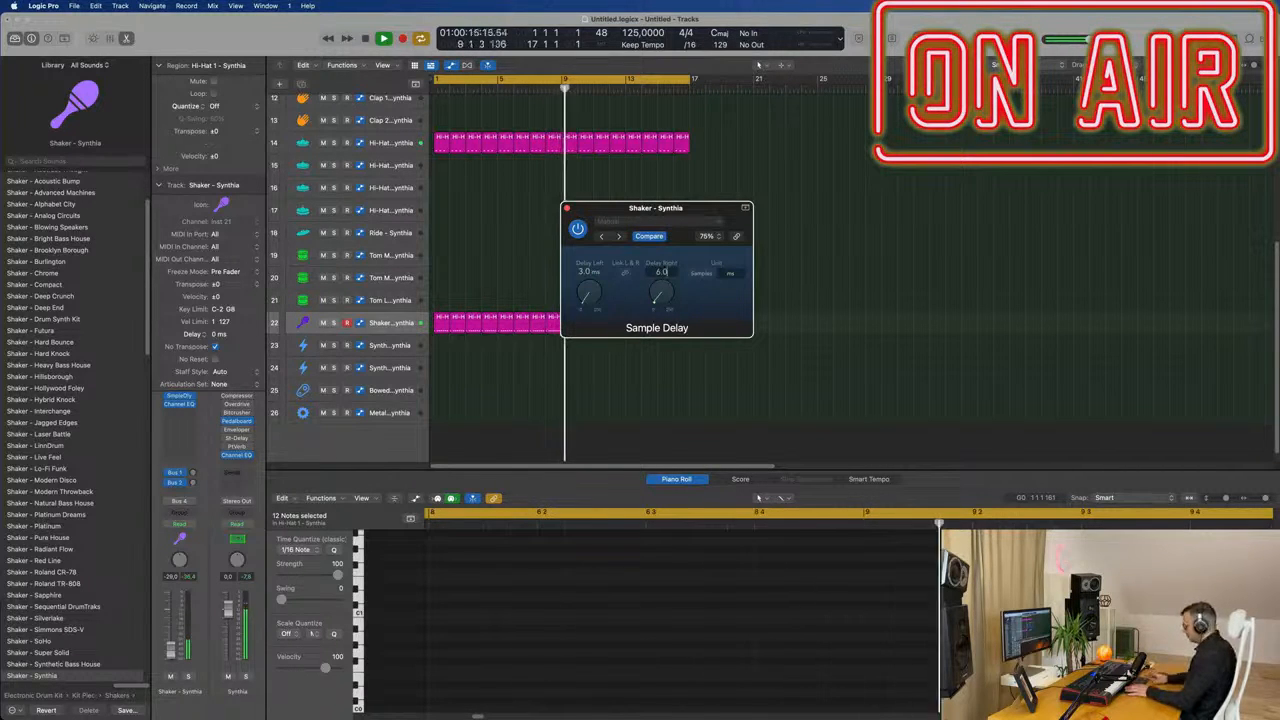
Compare the shaker sound with Sample Delay bypassed and enabled, and close the plug-in window.
left_click_drag(669, 209, 671, 204)
left_click(580, 224)
left_click(580, 224)
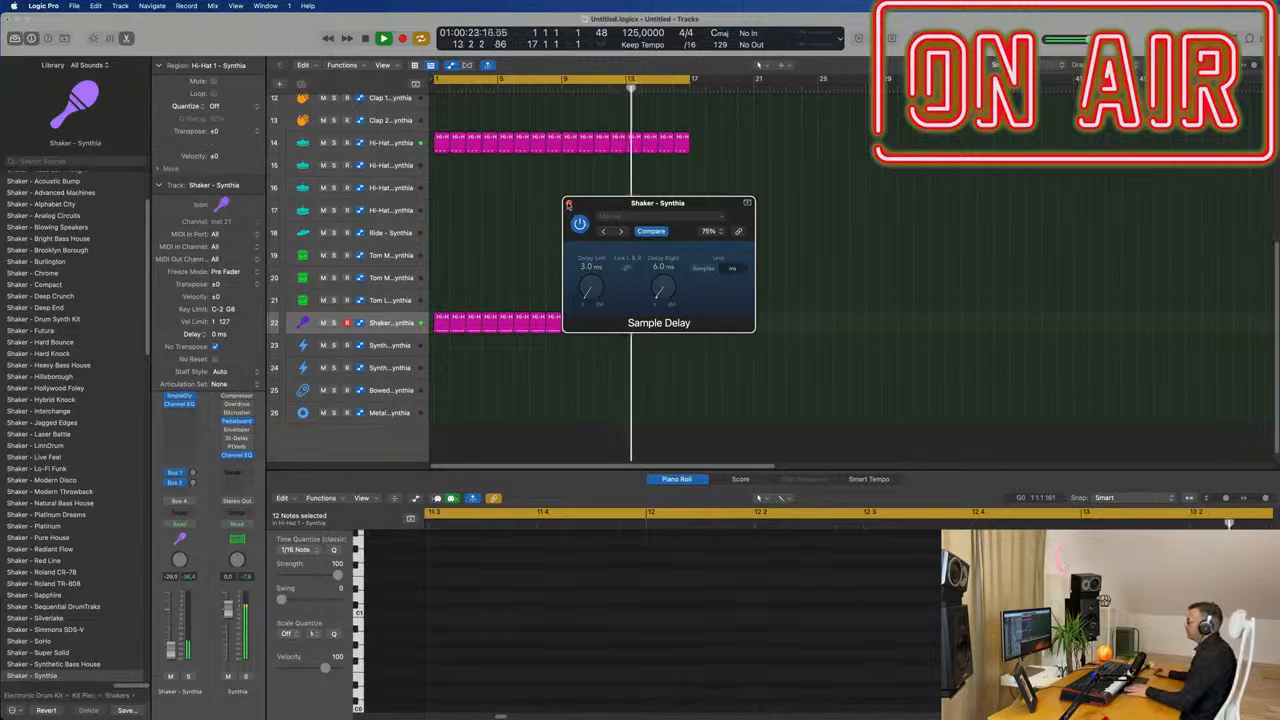
left_click(569, 203)
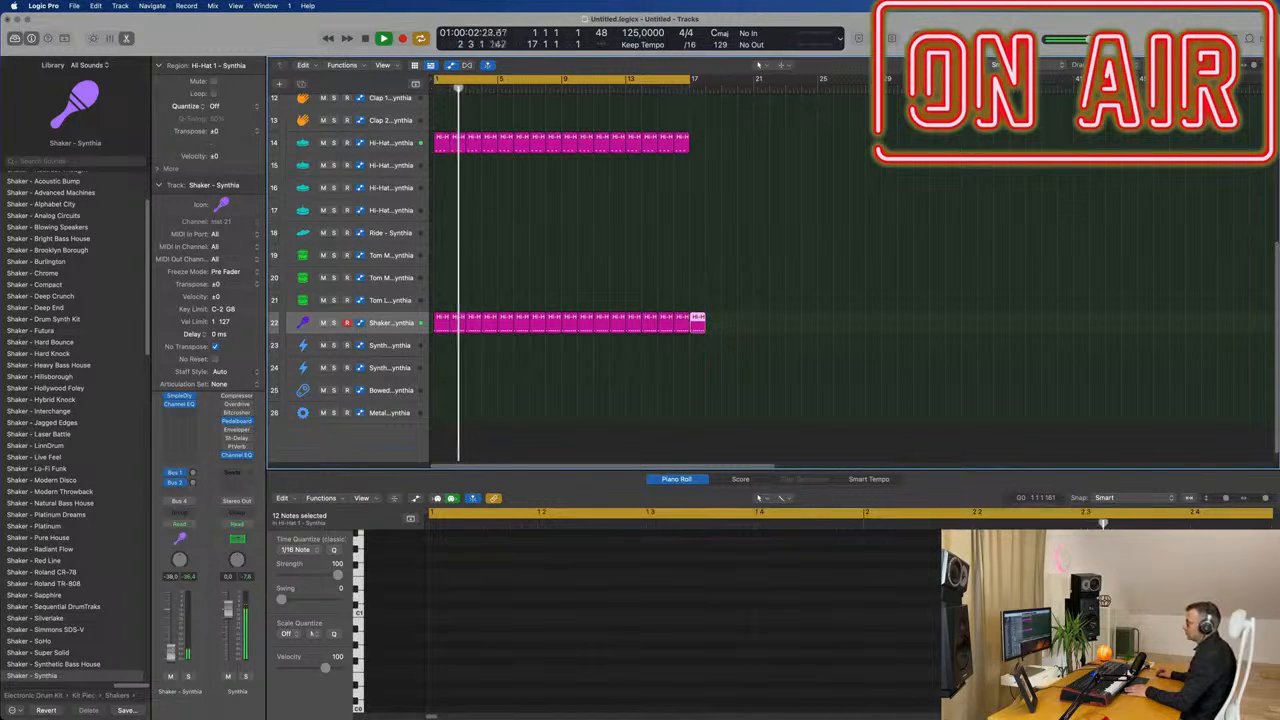
Select the Inst 1 track, open its Alchemy synthesizer, and filter the presets to the Bass category.
left_click(912, 240)
scroll(846, 277, "up", 6)
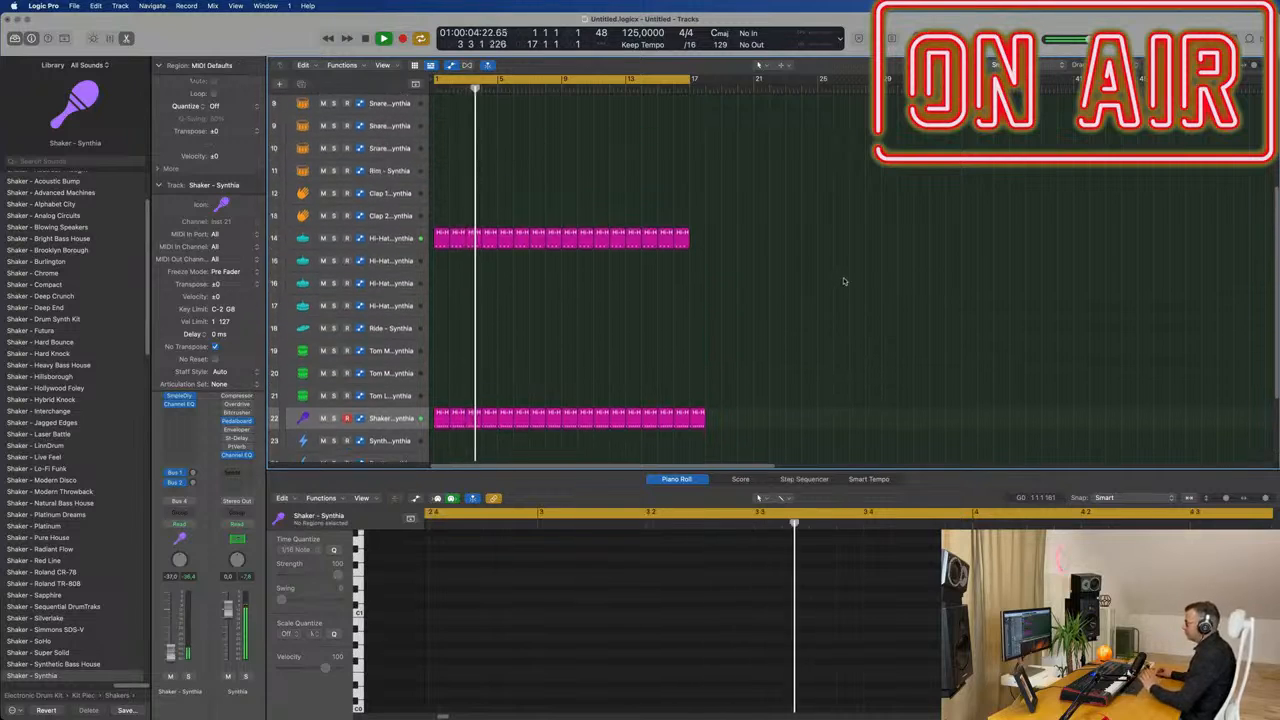
scroll(390, 150, "up", 1)
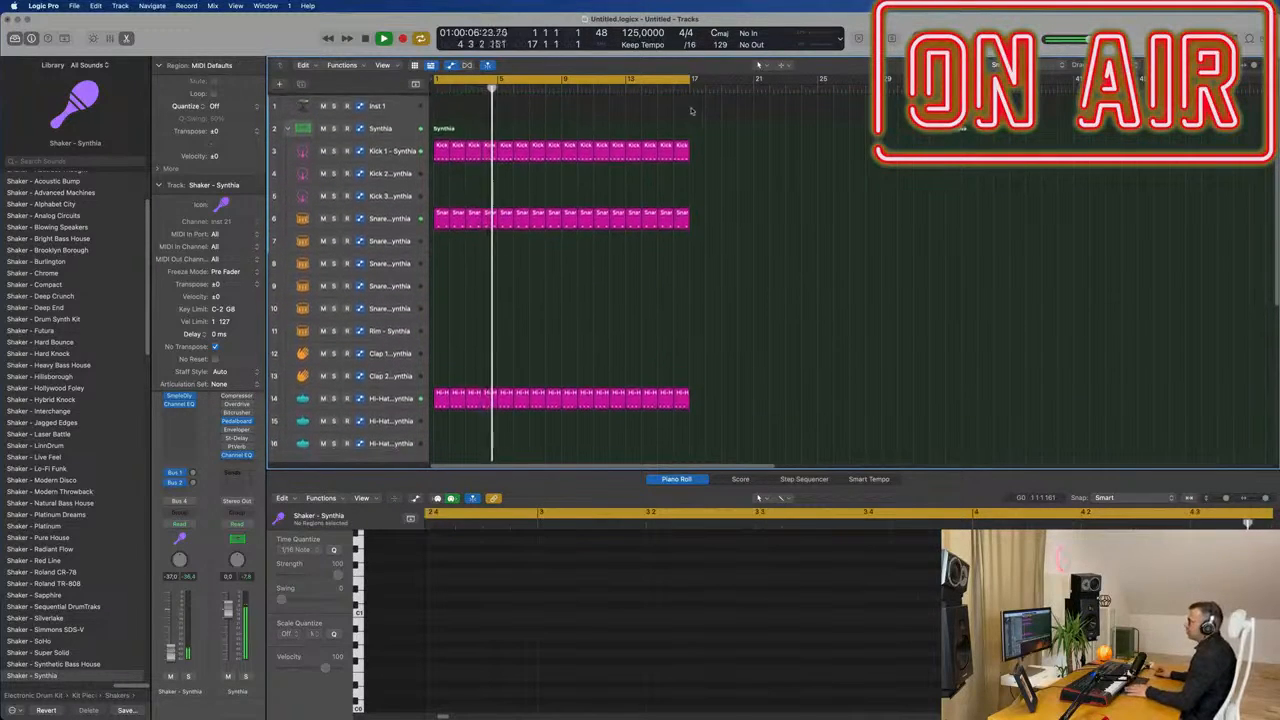
left_click(380, 104)
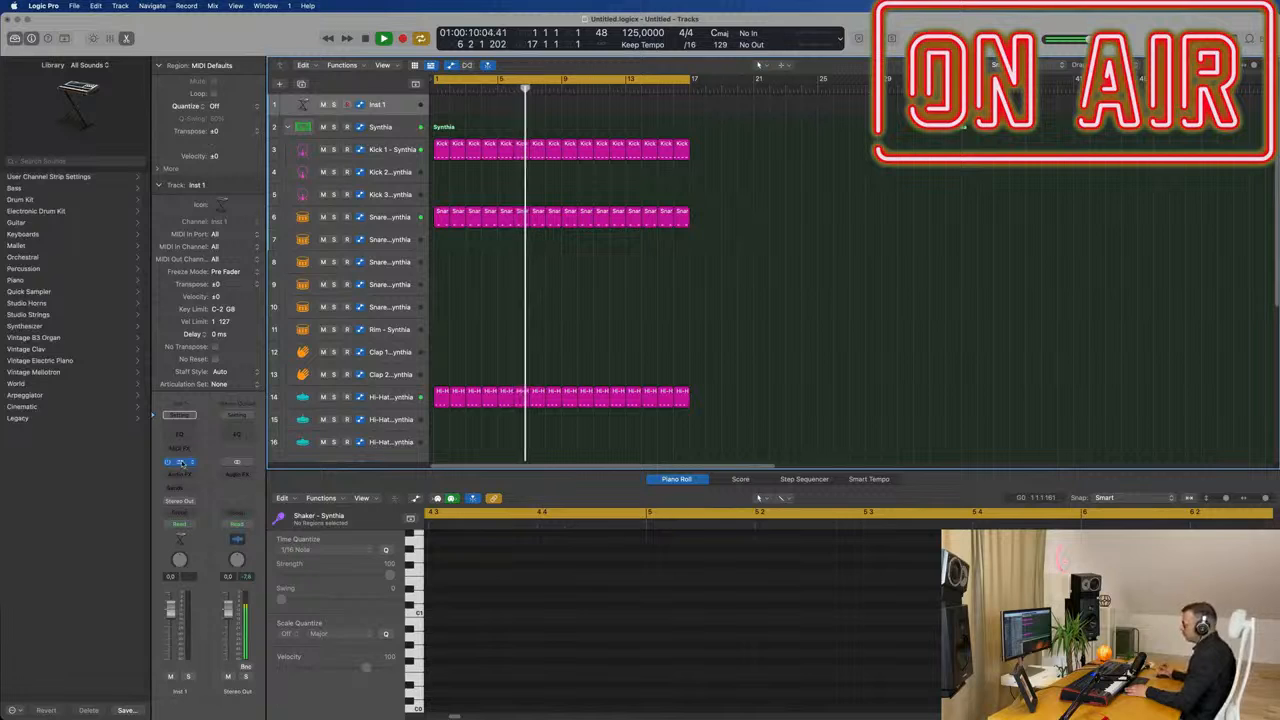
left_click(180, 462)
left_click_drag(730, 142, 782, 137)
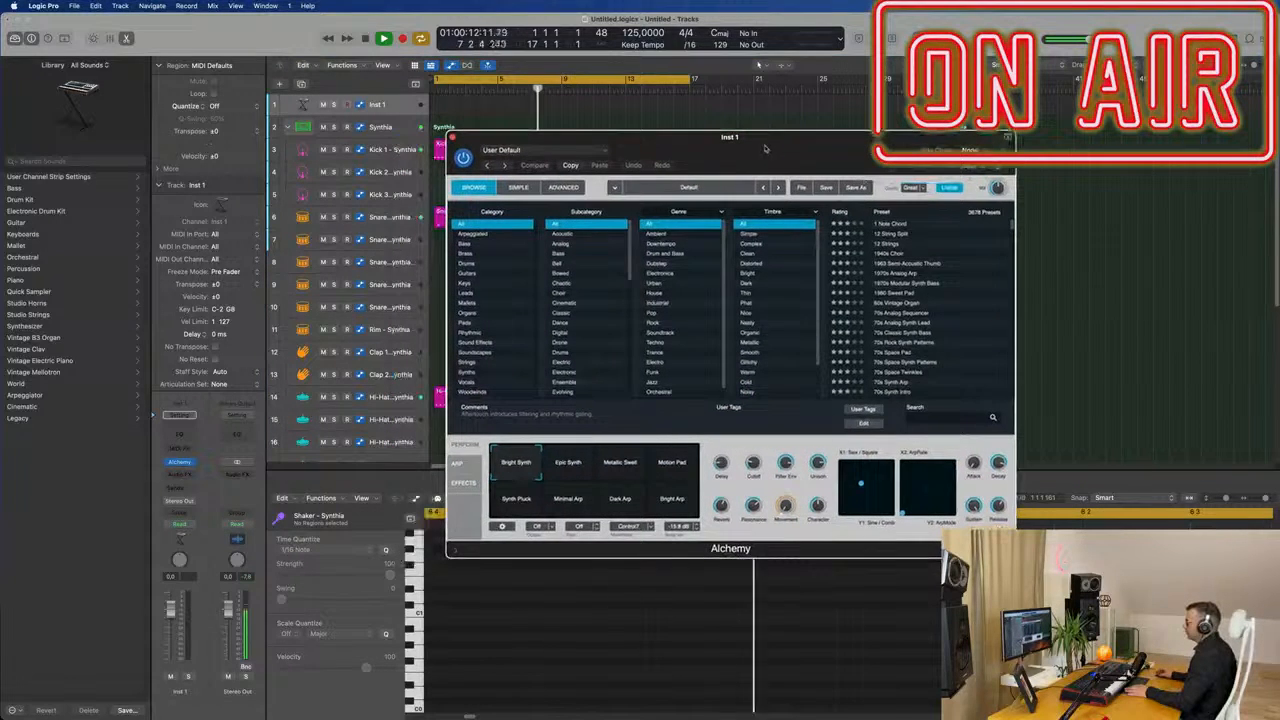
left_click(465, 245)
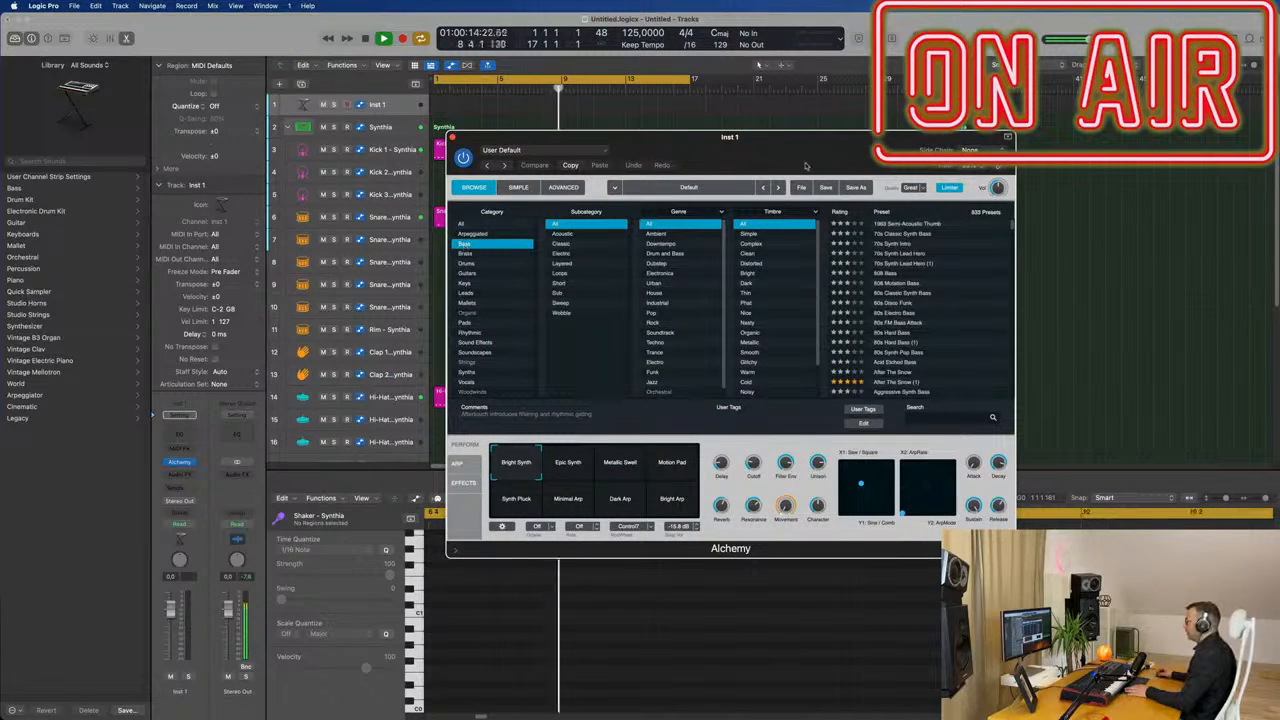
left_click_drag(806, 166, 762, 181)
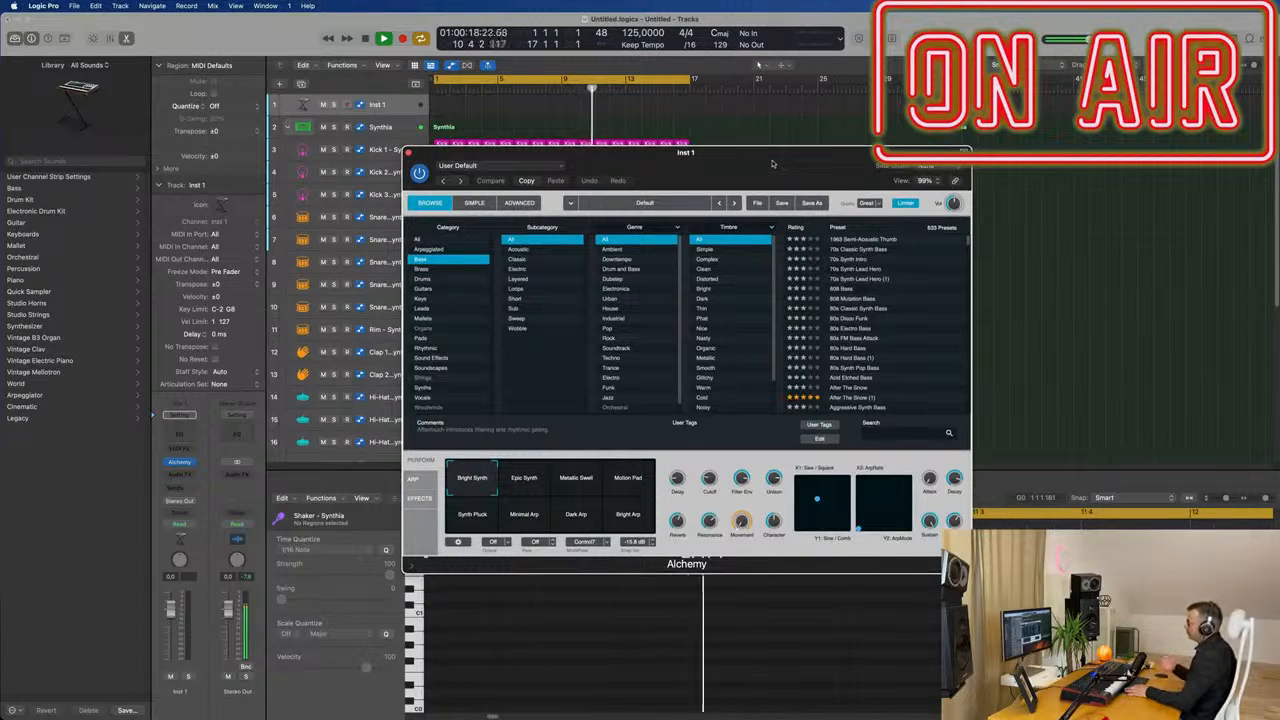
left_click_drag(772, 163, 754, 163)
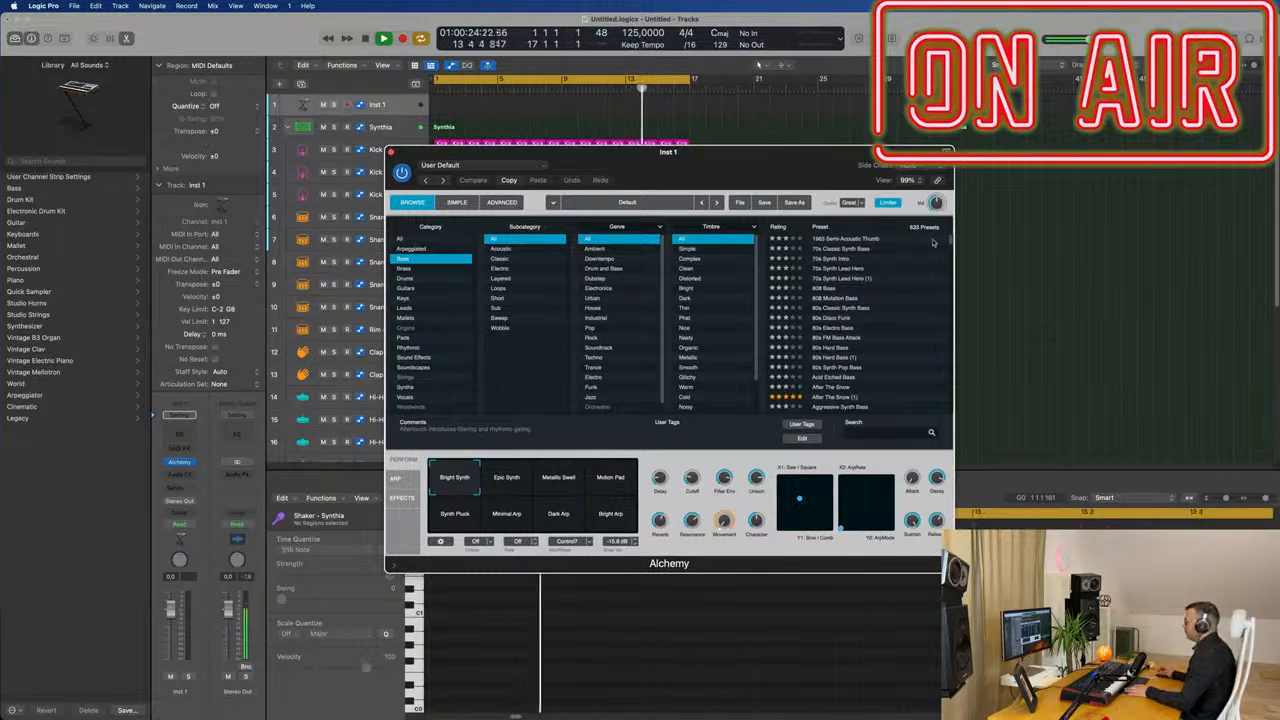
Audition 70s Classic Synth Bass, 70s Synth Intro, 1963 Semi-Acoustic Thumb and 70s Synth Lead Hero, and load the 80s Classic Synth Bass preset.
left_click(838, 250)
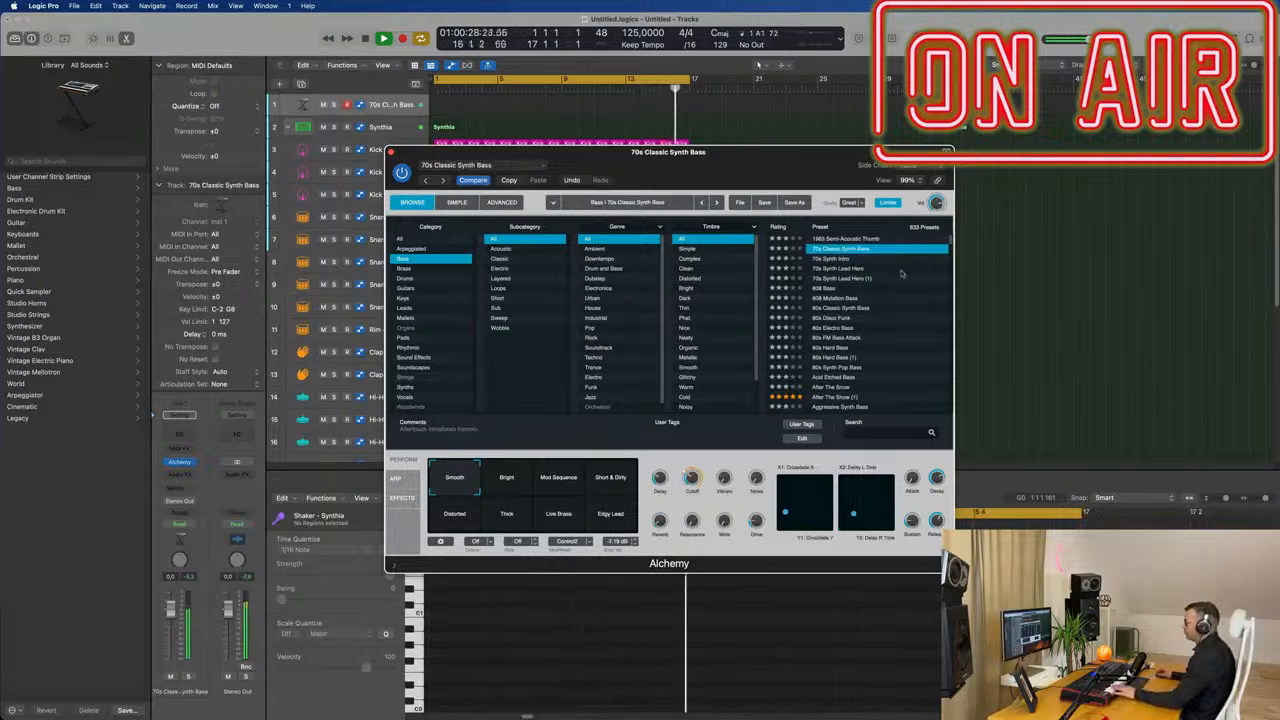
left_click(838, 260)
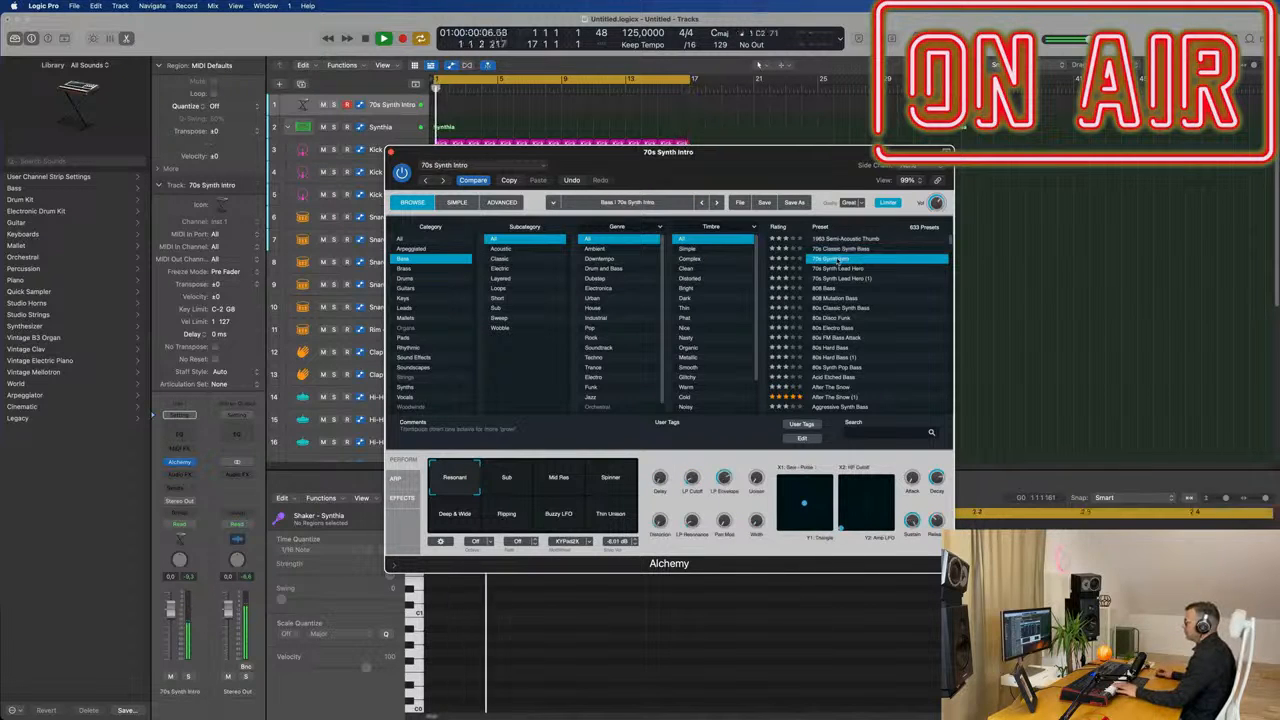
left_click(845, 240)
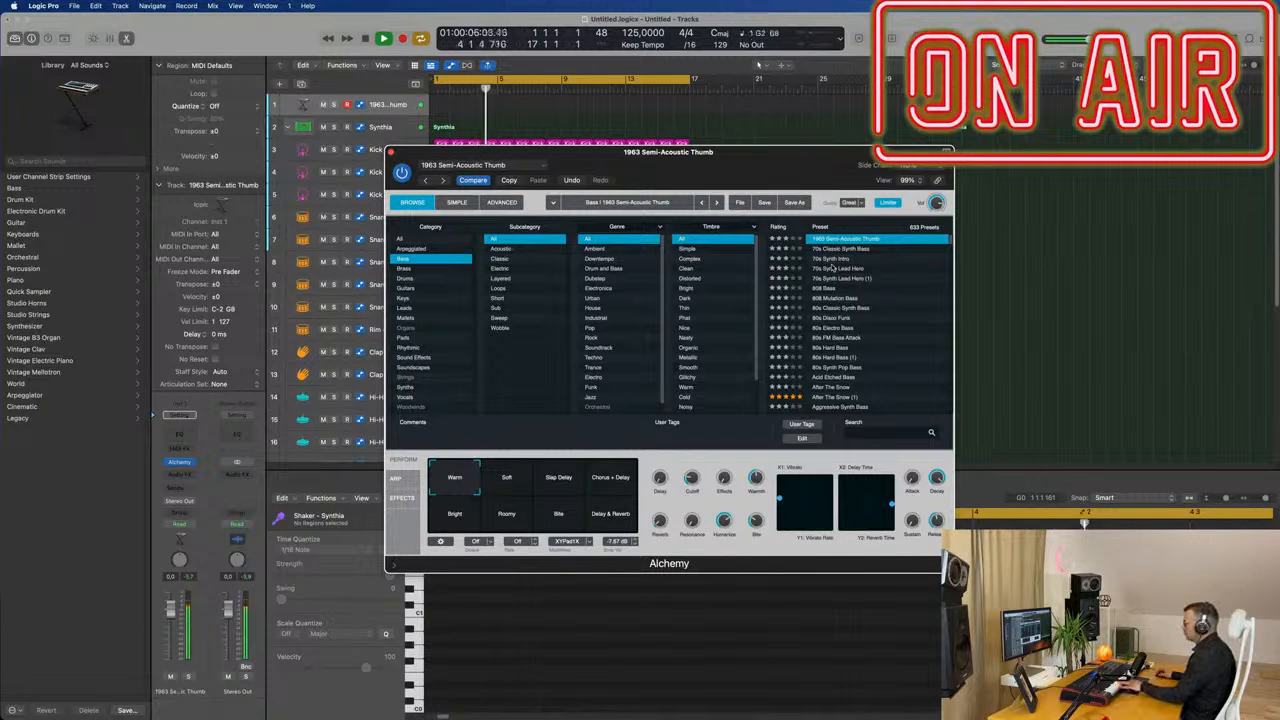
left_click(839, 269)
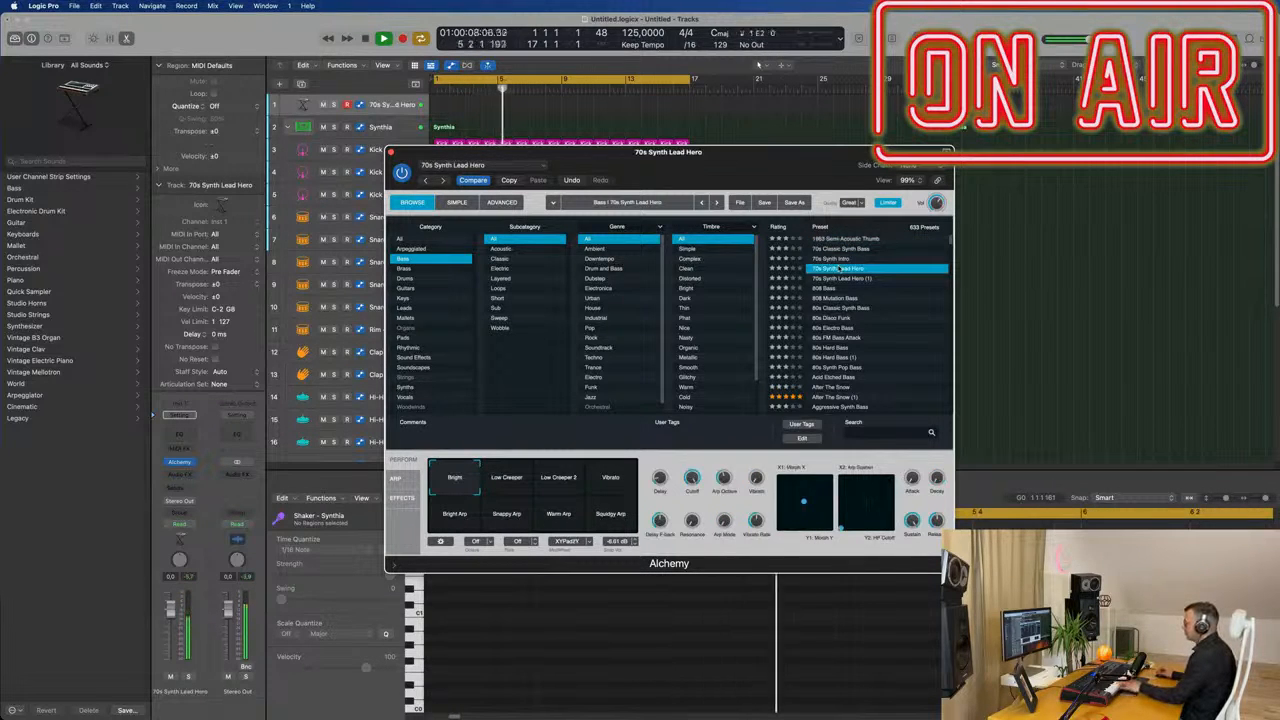
left_click(845, 309)
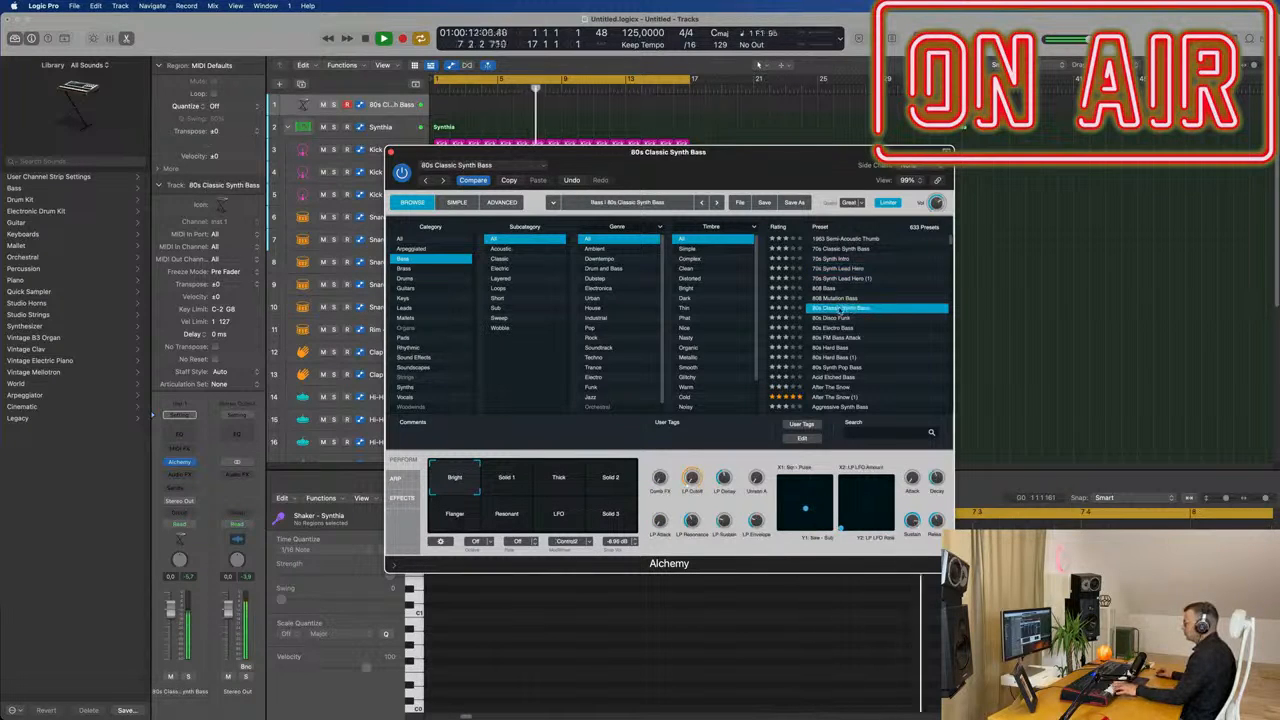
Raise the LP Cutoff of the 80s Classic Synth Bass in Alchemy and move its window off the track regions.
left_click_drag(691, 478, 701, 422)
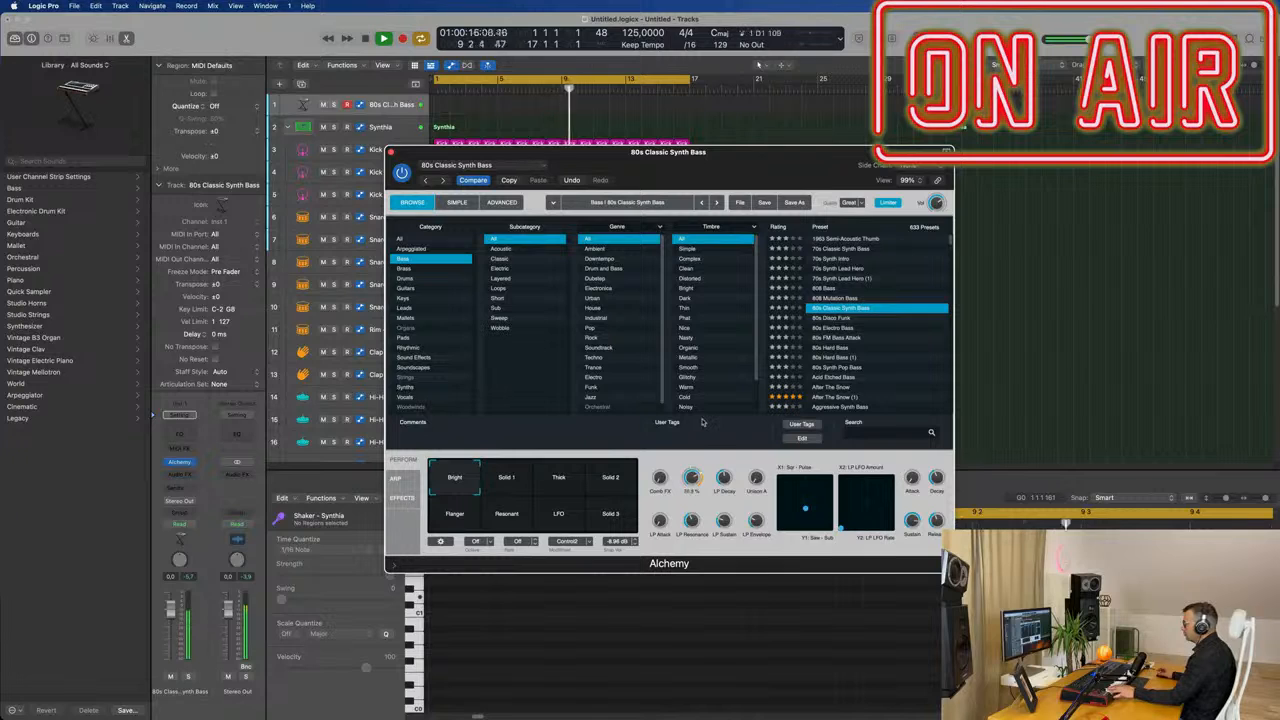
left_click_drag(702, 498, 700, 478)
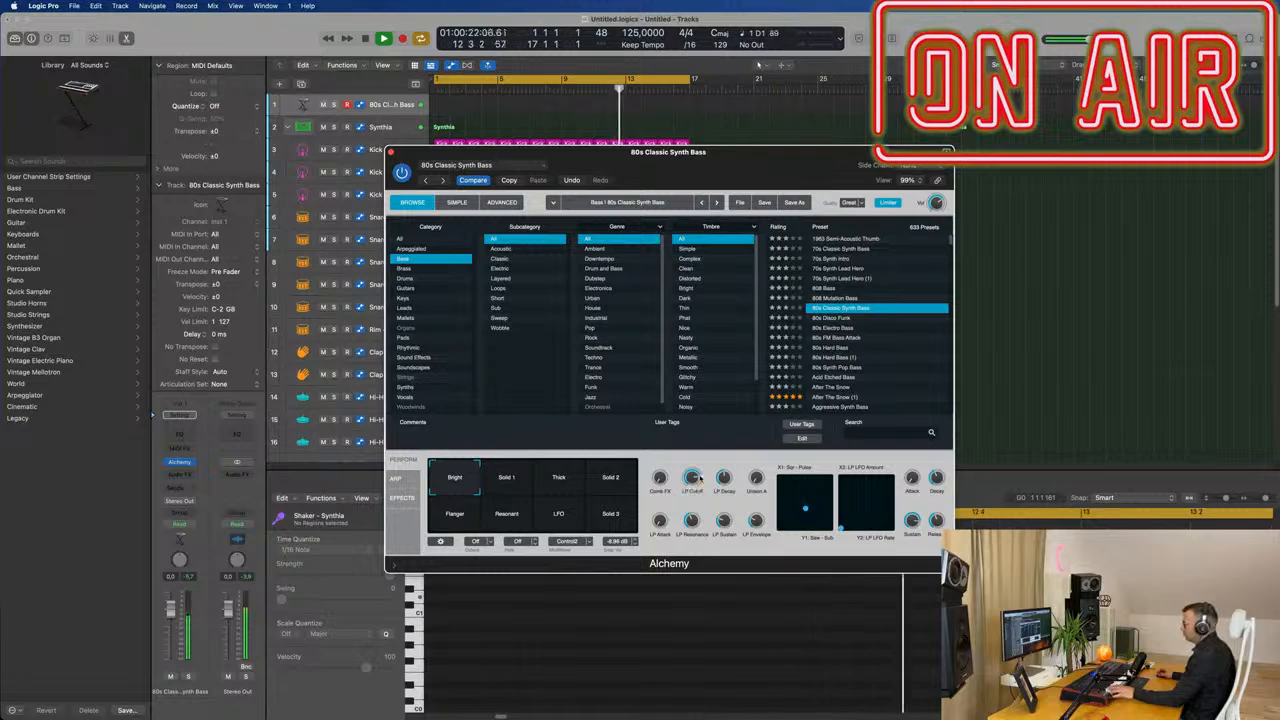
left_click_drag(747, 163, 838, 198)
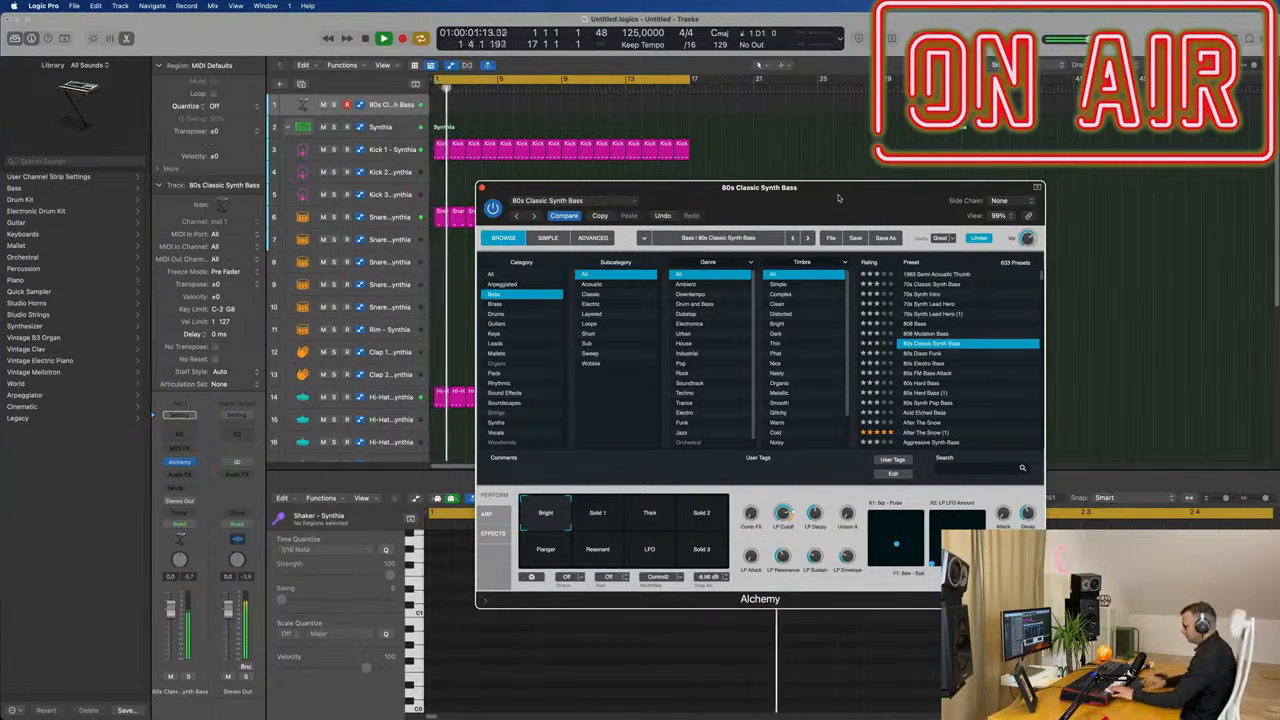
Record a bass part on the 80s Classic Synth Bass track, keep only its last bar and move that region to bar 1.
key("r")
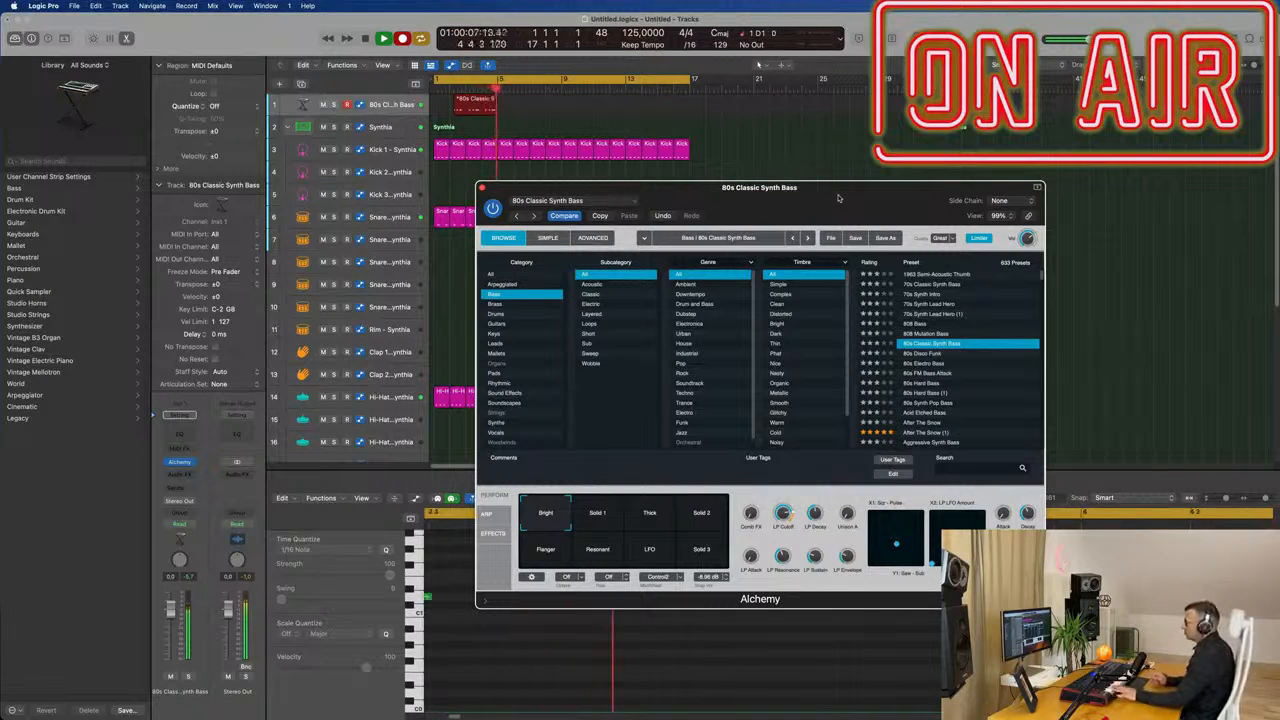
key("space")
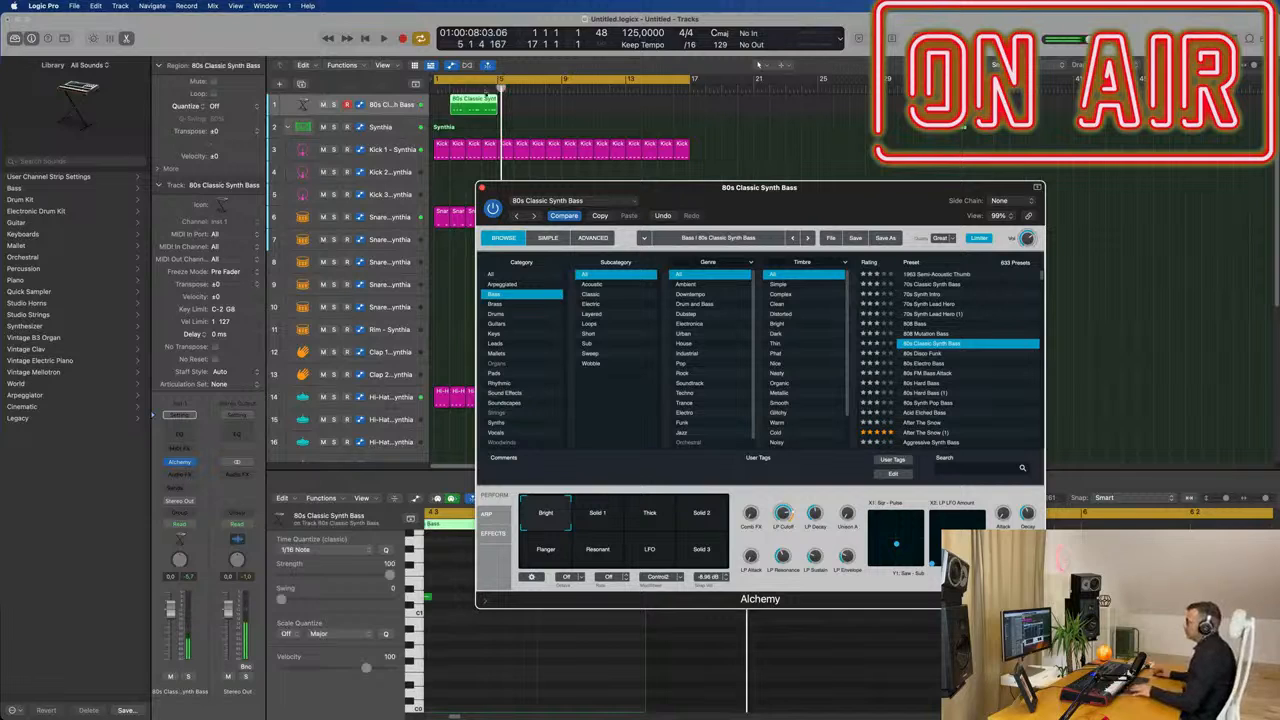
left_click(474, 101)
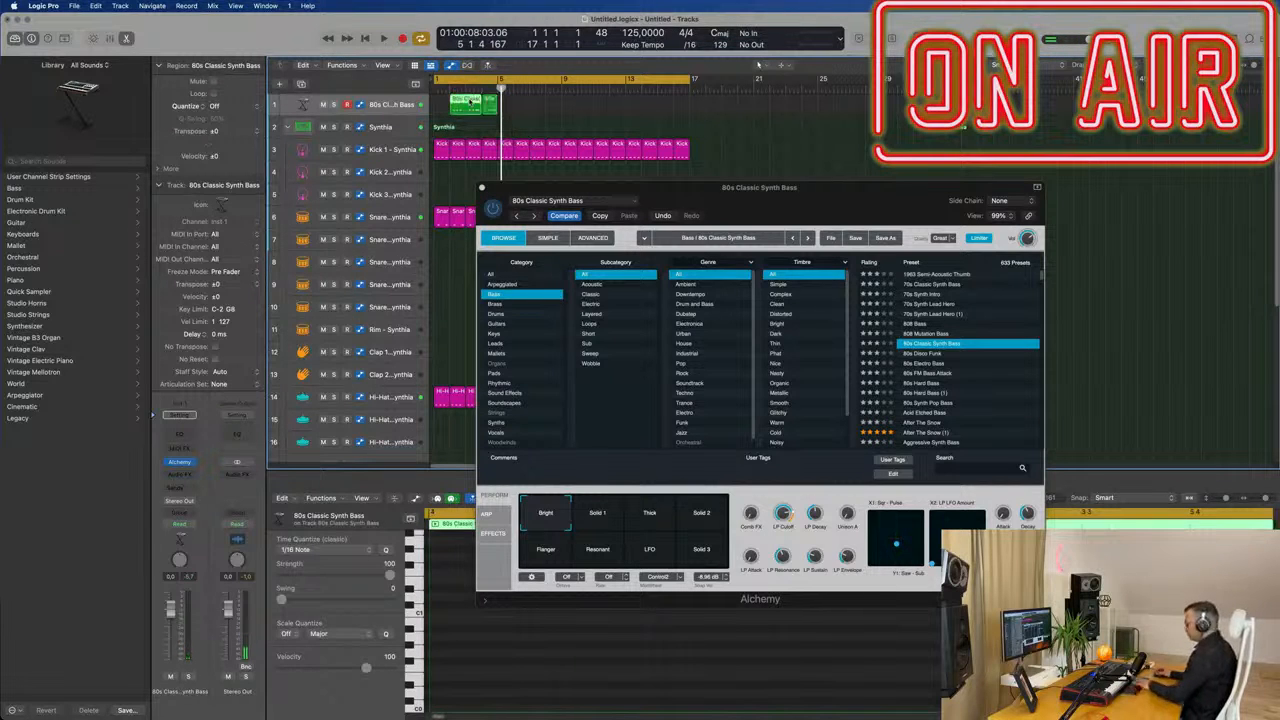
key("Delete")
key("super+z")
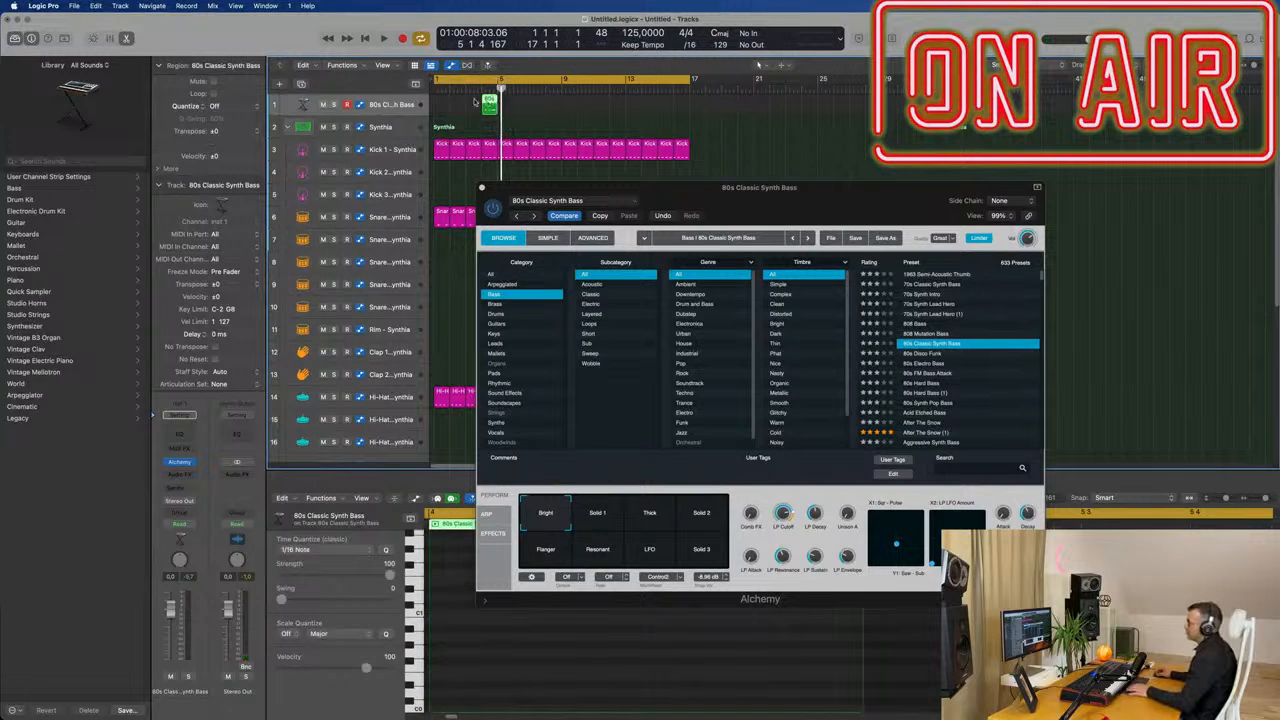
left_click_drag(489, 104, 441, 104)
double_click(441, 104)
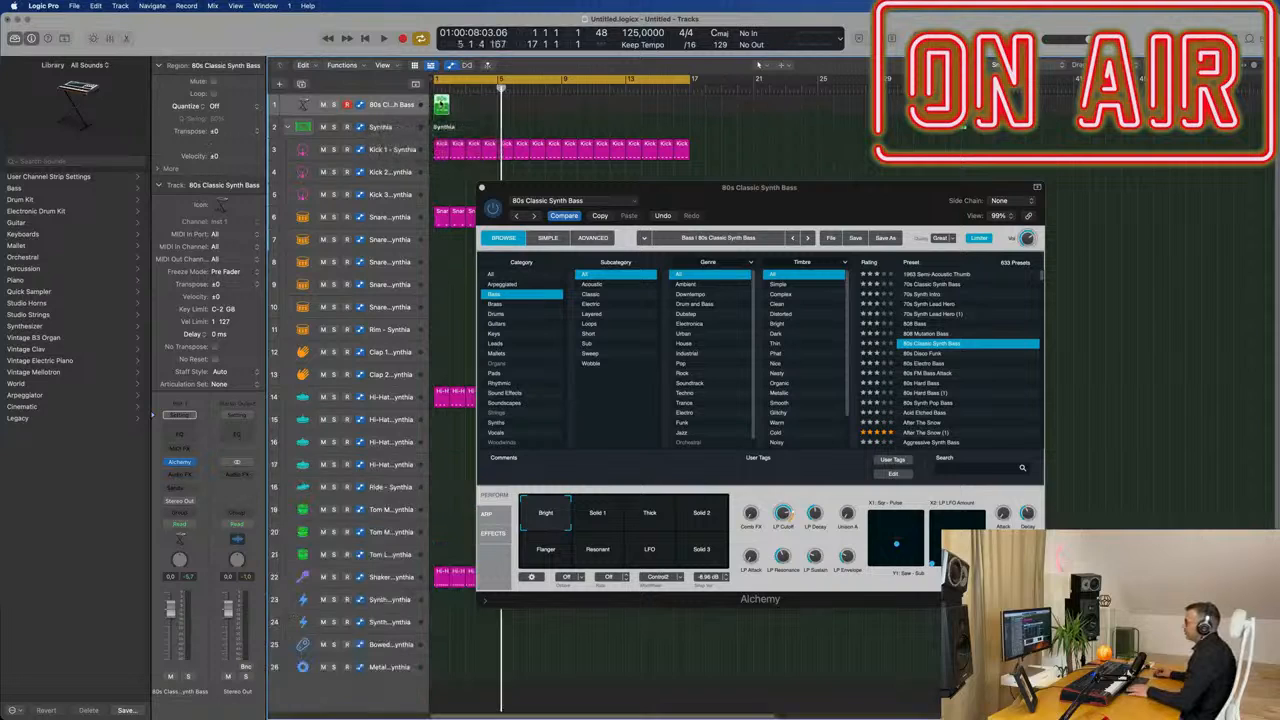
Quantize all notes of the one-bar bass region to 1/16 Note in the Piano Roll and play the result.
left_click_drag(565, 185, 905, 136)
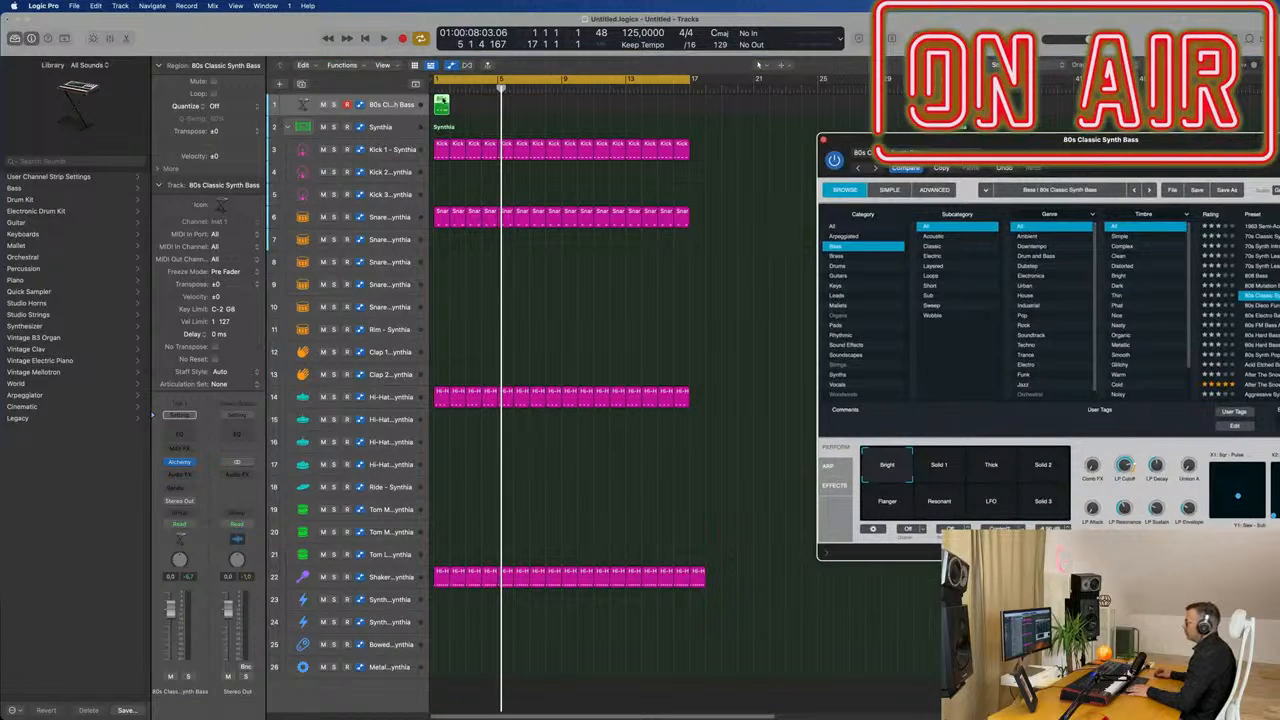
double_click(441, 103)
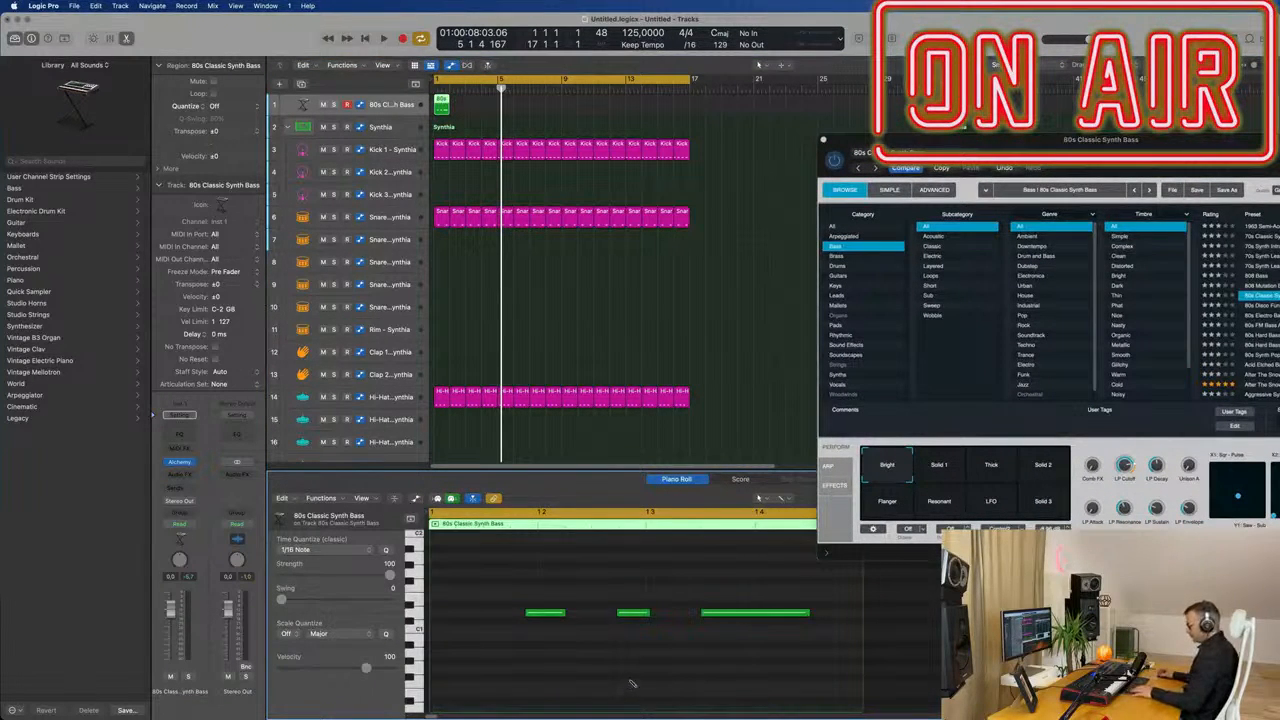
key("super+a")
key("q")
left_click_drag(1050, 139, 895, 77)
key("Return")
key("space")
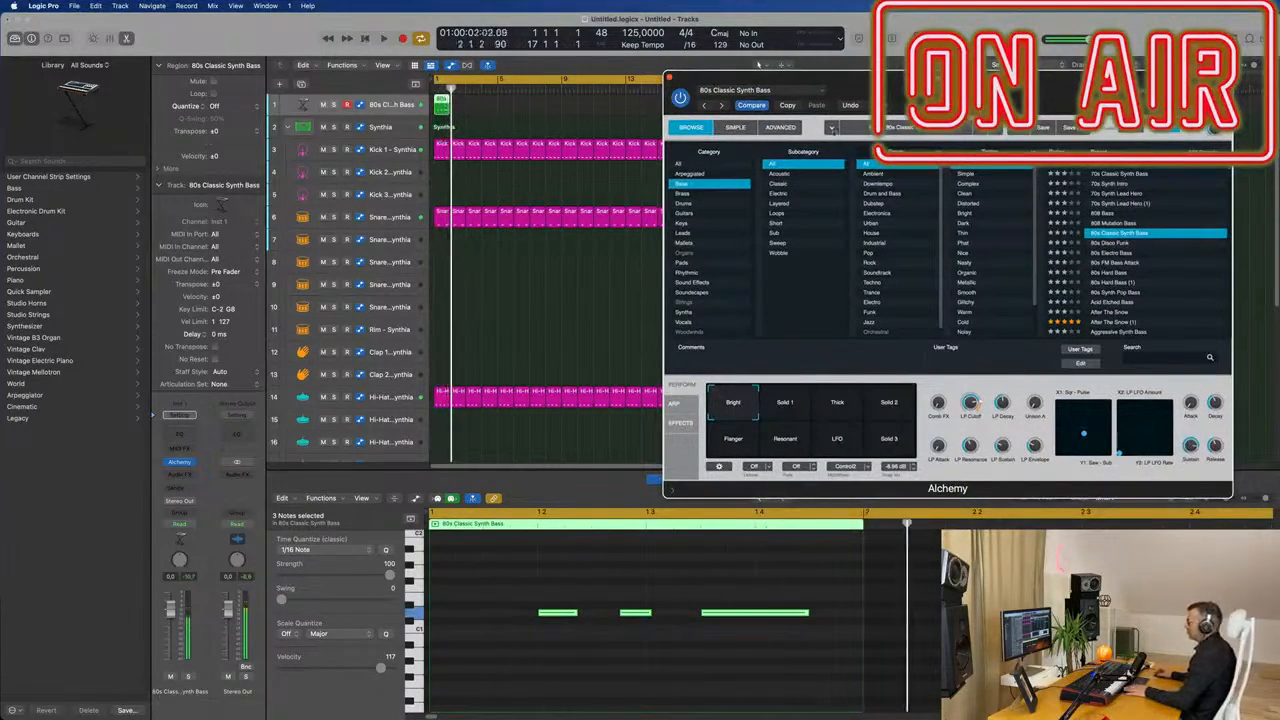
left_click_drag(758, 66, 925, 26)
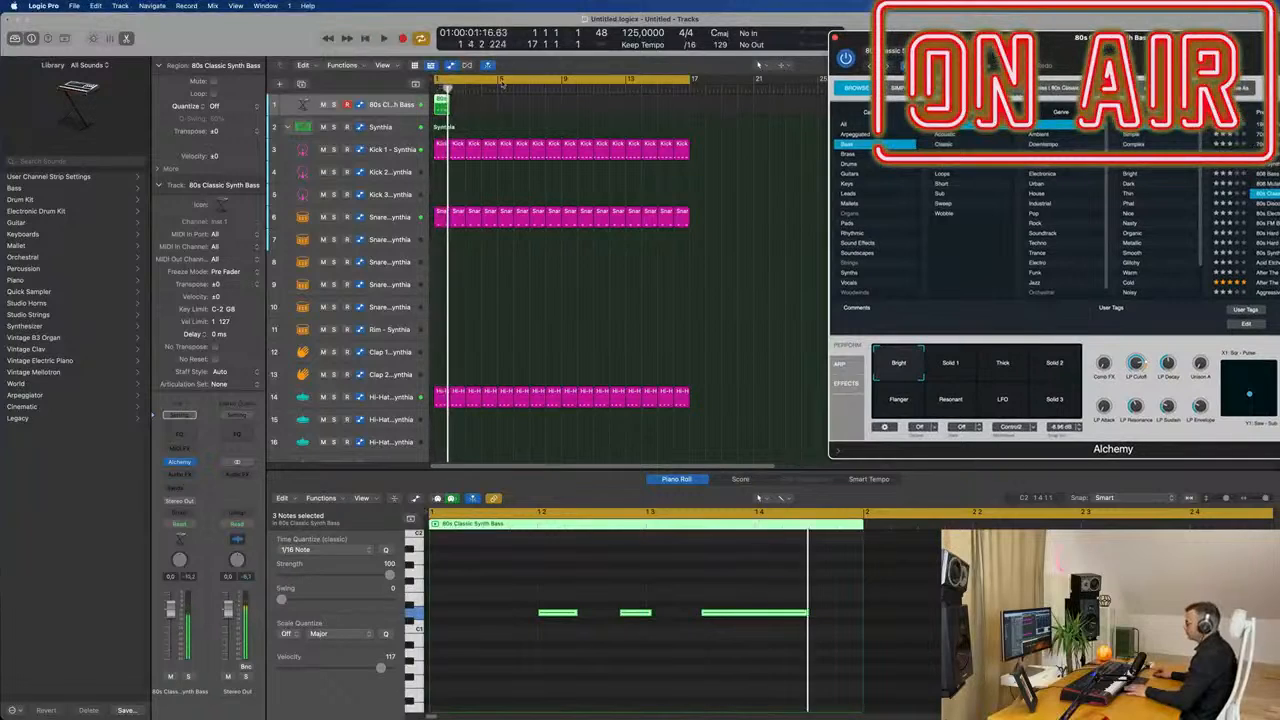
key("space")
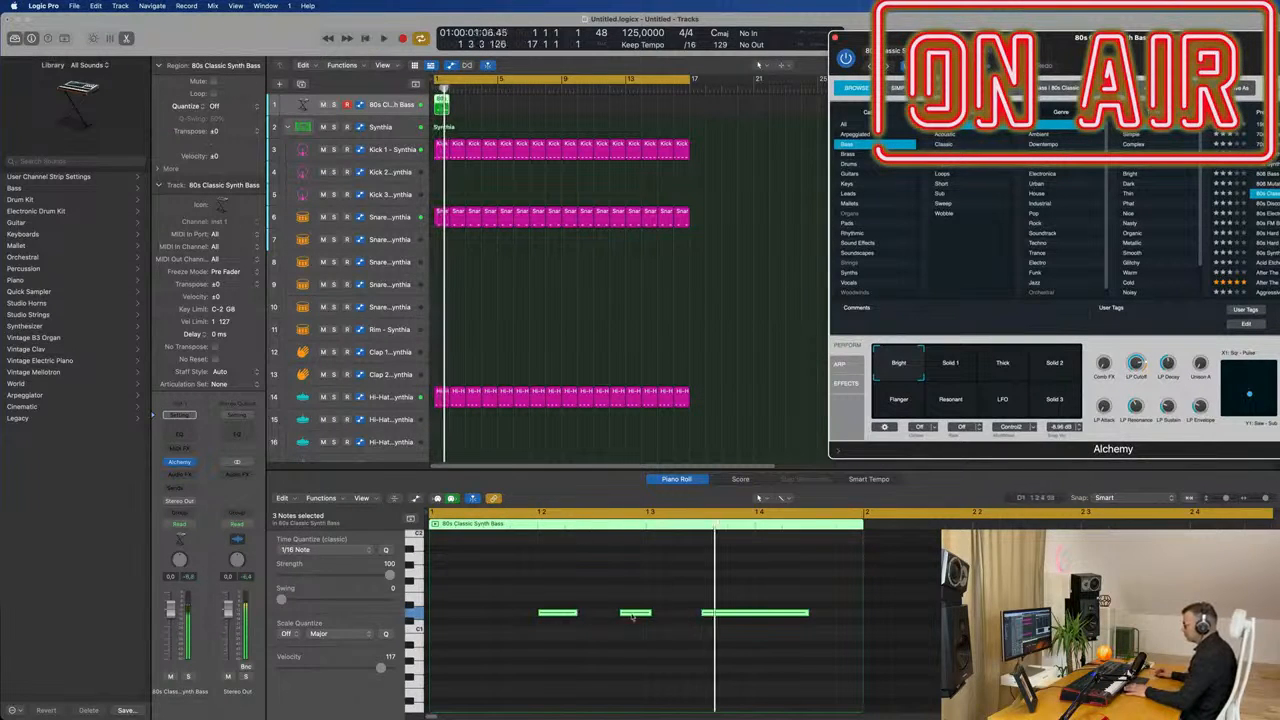
Lengthen the first note of the bass region slightly and play the loop.
left_click(565, 614)
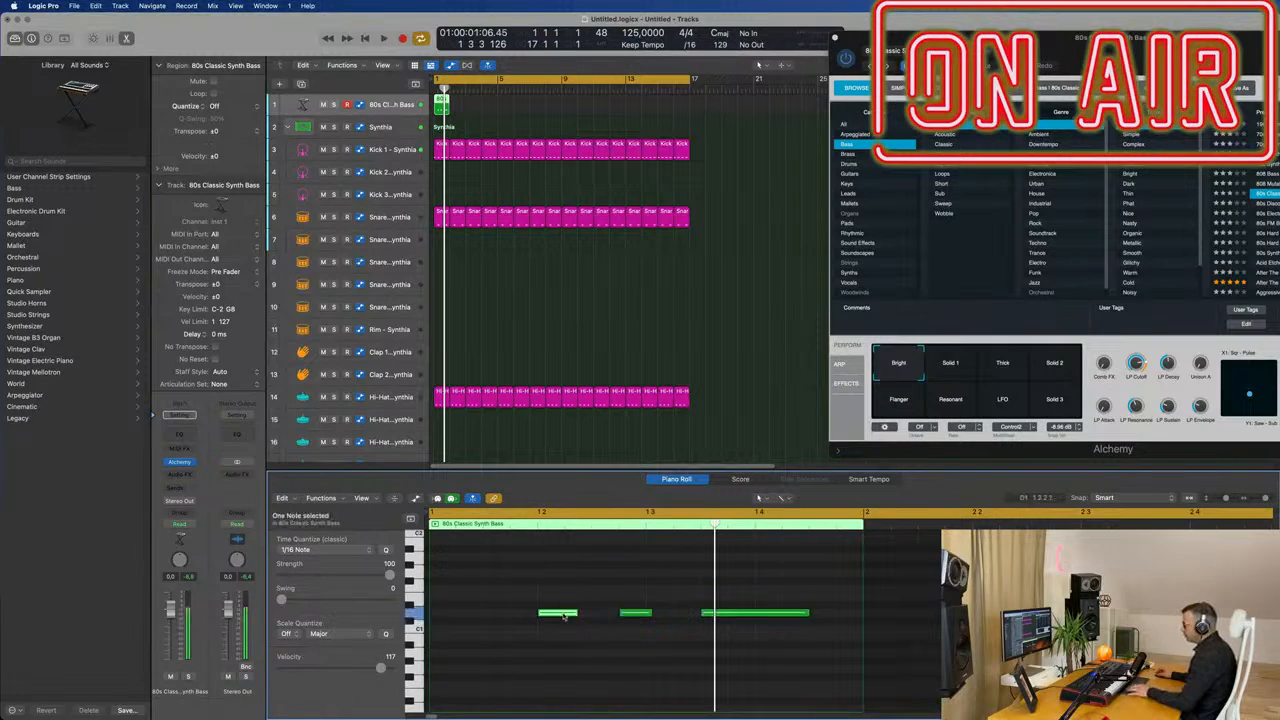
left_click_drag(575, 613, 590, 613)
key("space")
Repeat the one-bar bass region until it fills all 16 bars of the cycle.
scroll(728, 323, "down", 2)
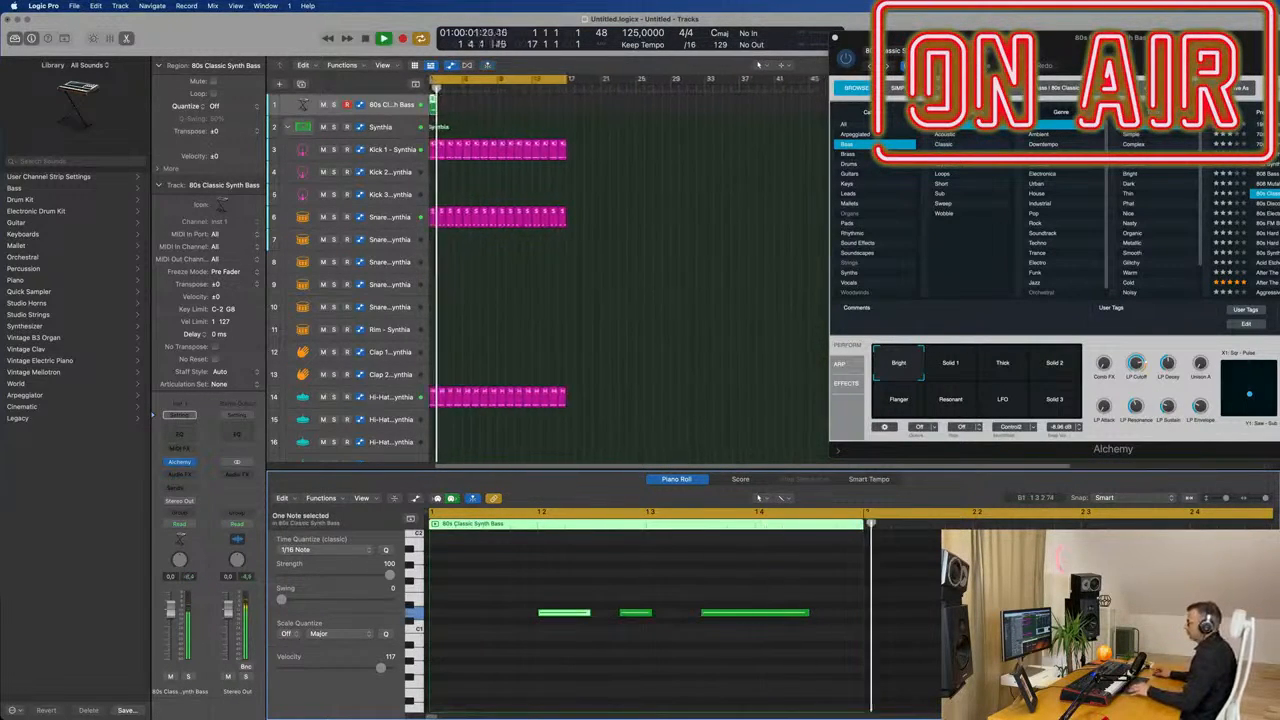
left_click(437, 108)
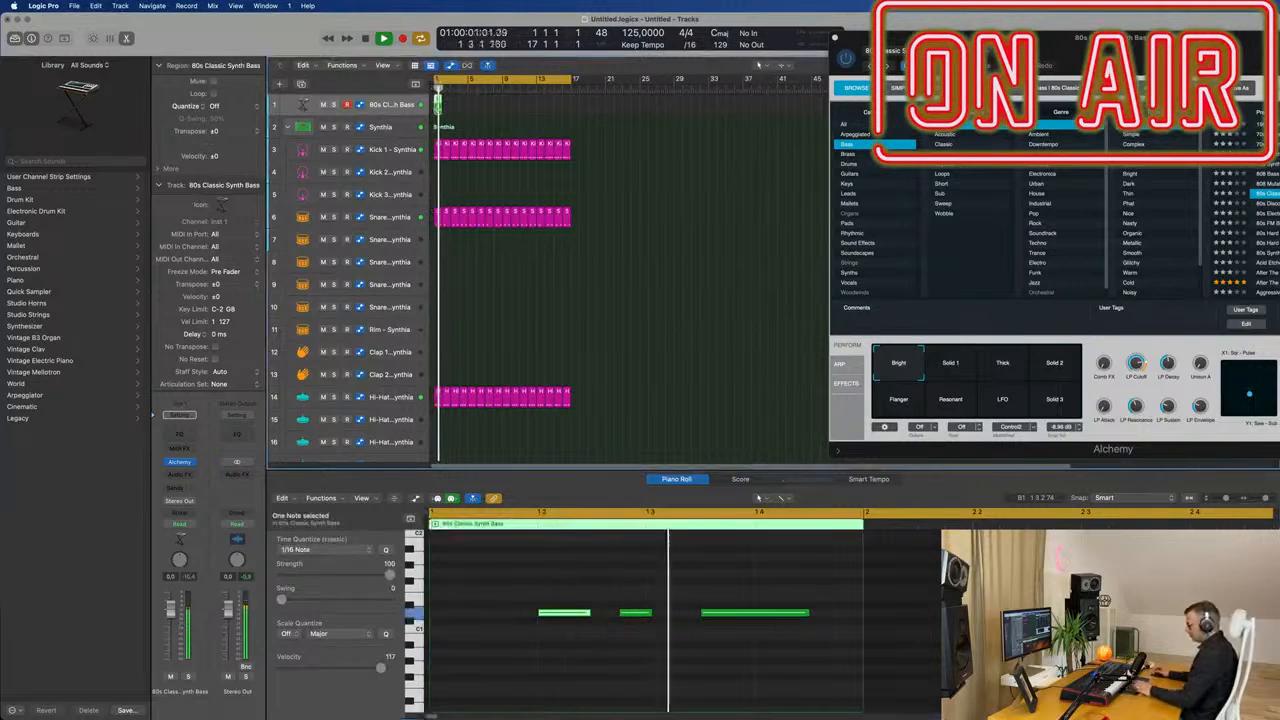
key("super+r")
key("super+r")
key("super+r")
key("super+r")
key("super+r")
key("super+r")
key("super+r")
key("super+r")
key("super+r")
key("super+r")
key("super+r")
key("super+r")
key("super+r")
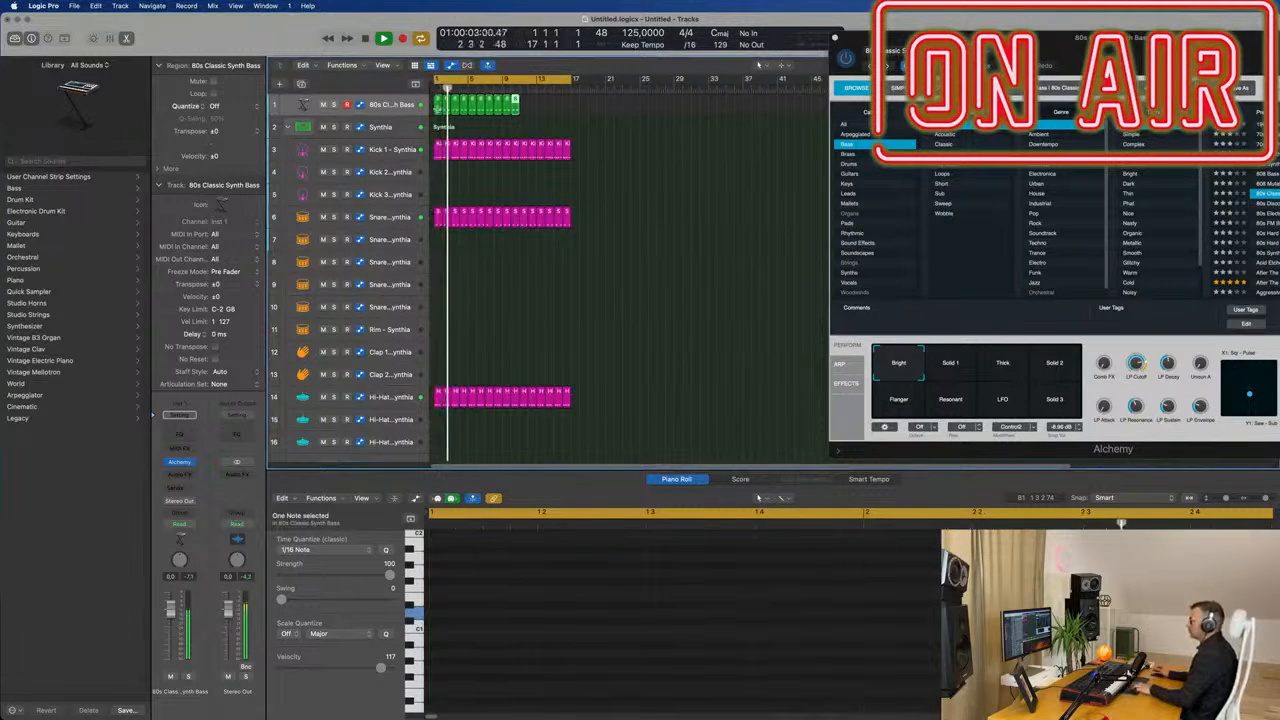
key("super+r")
key("super+r")
key("super+r")
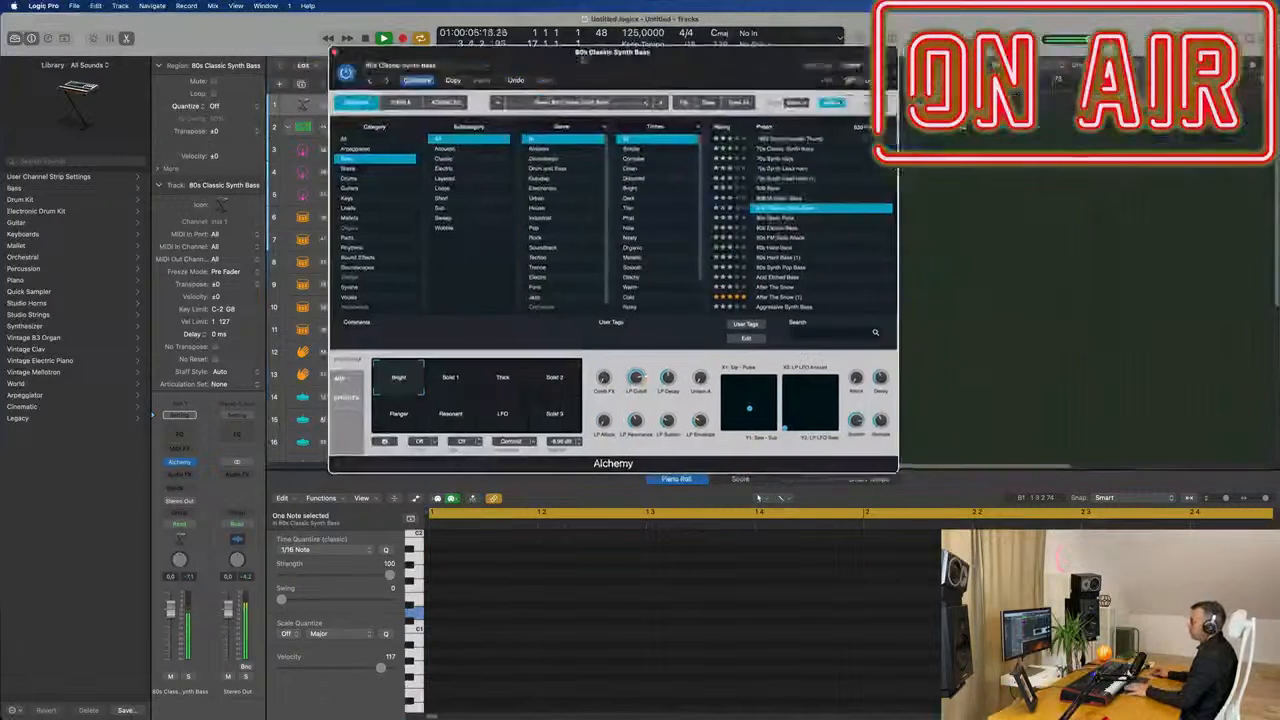
Switch Alchemy to its Advanced view and adjust the Decay of the bass sound during playback.
left_click_drag(615, 59, 607, 90)
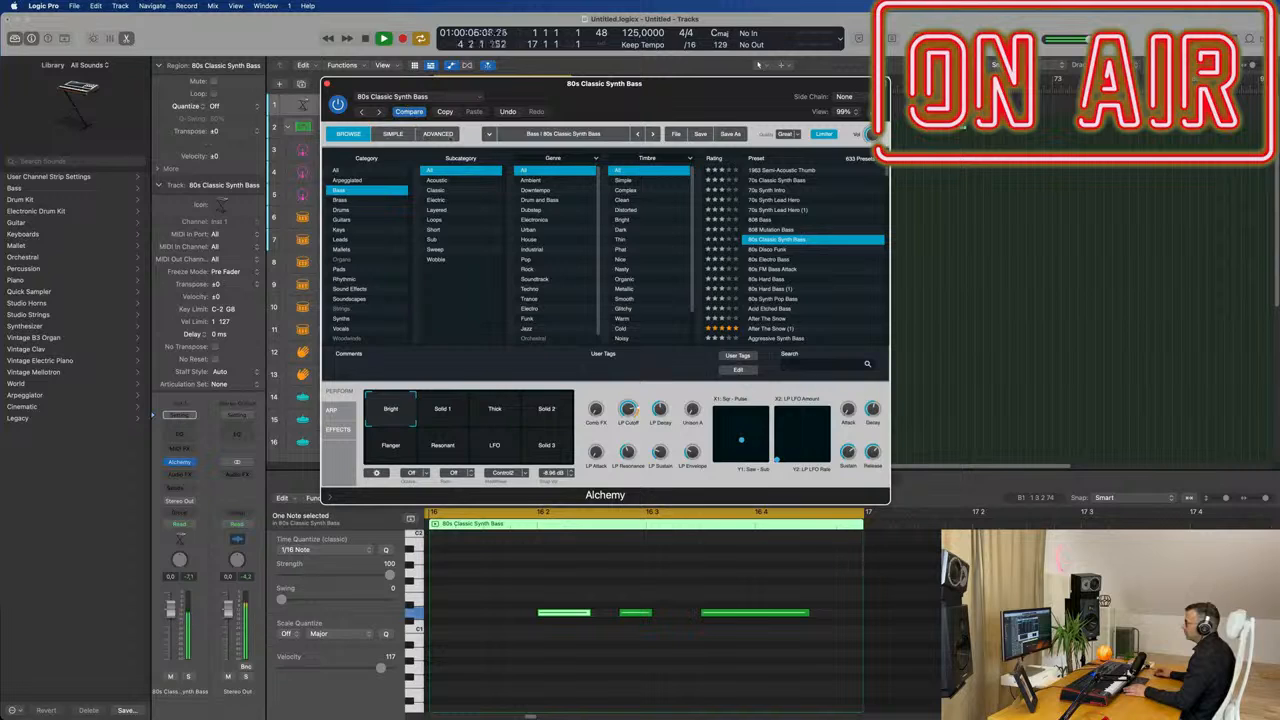
left_click(437, 133)
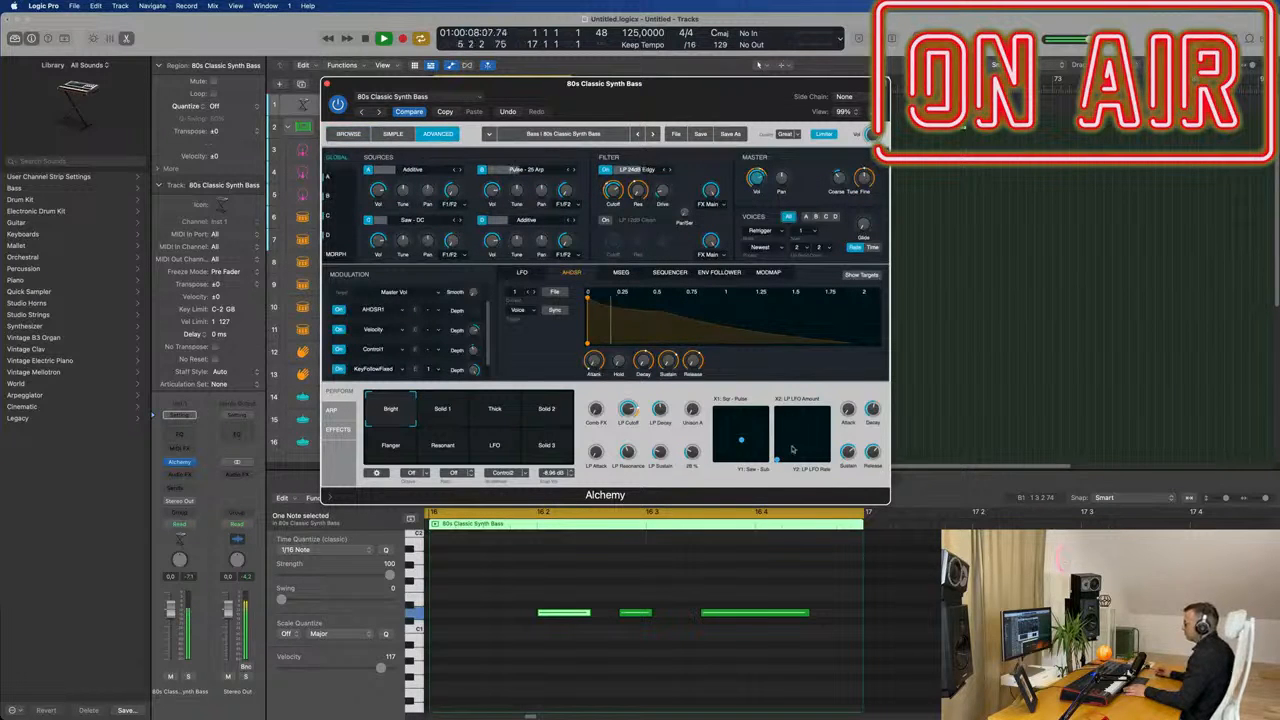
left_click_drag(875, 409, 875, 421)
left_click_drag(876, 420, 879, 416)
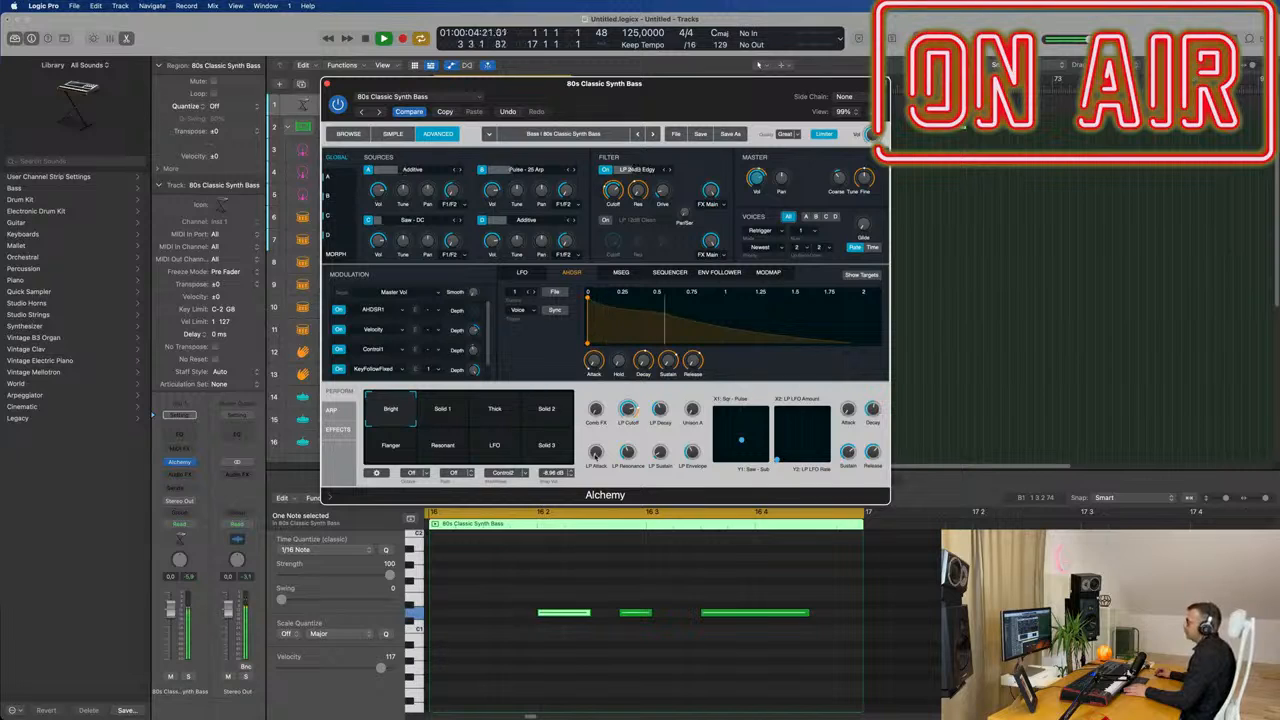
Adjust the bass sound's LP Attack, envelope Release and LP Decay in Alchemy while the beat plays.
left_click_drag(596, 456, 596, 438)
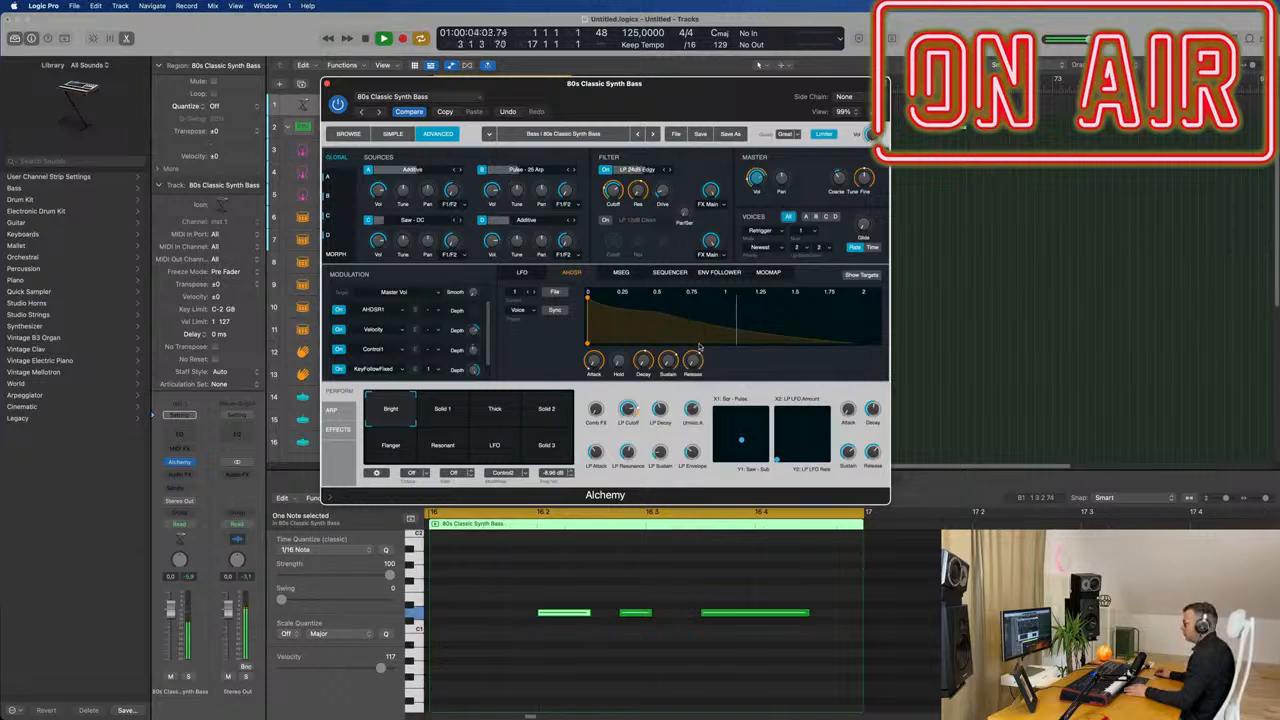
left_click_drag(698, 347, 698, 395)
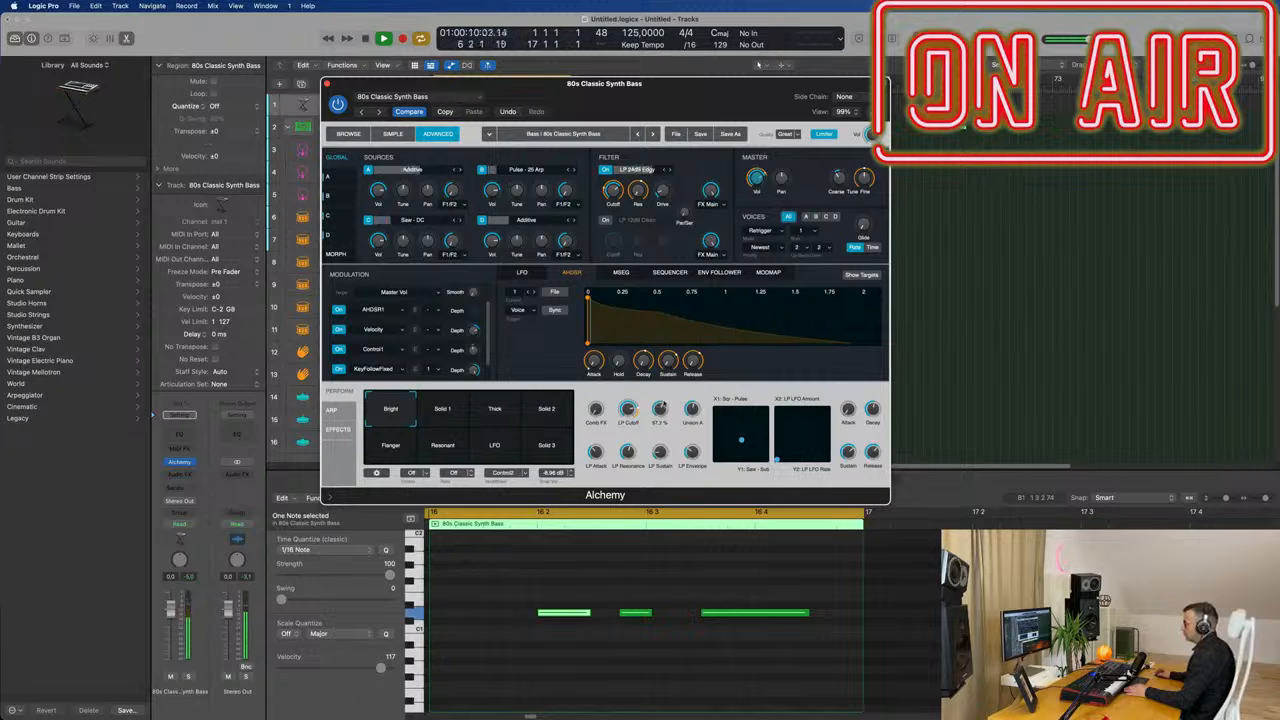
left_click_drag(661, 407, 661, 413)
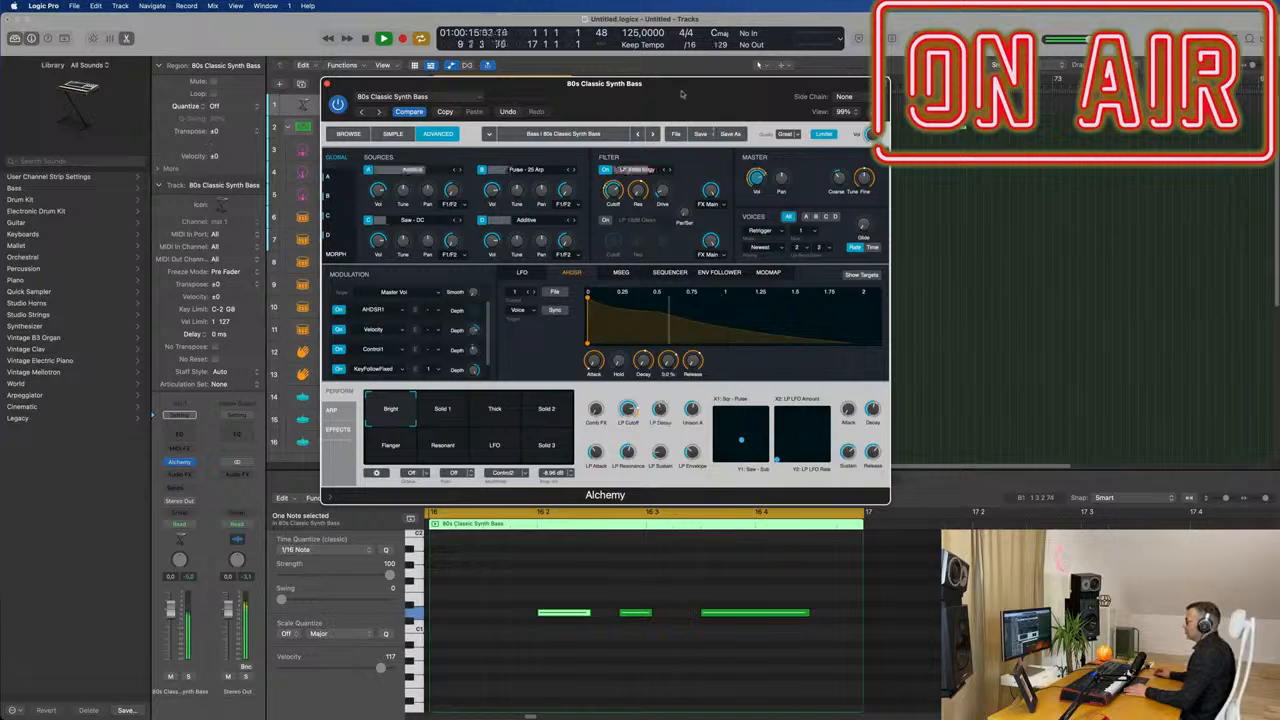
Enlarge the 80s Classic Synth Bass track and set its automation mode to Touch.
left_click_drag(682, 90, 1017, 100)
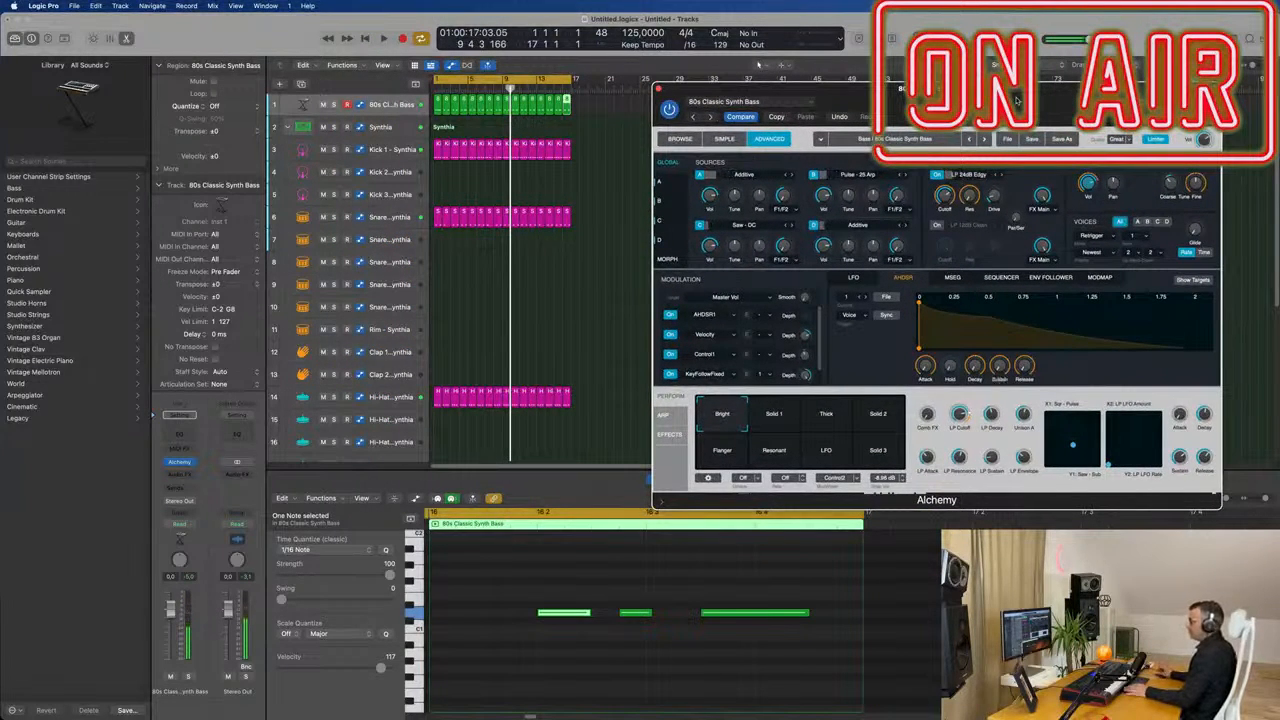
key("space")
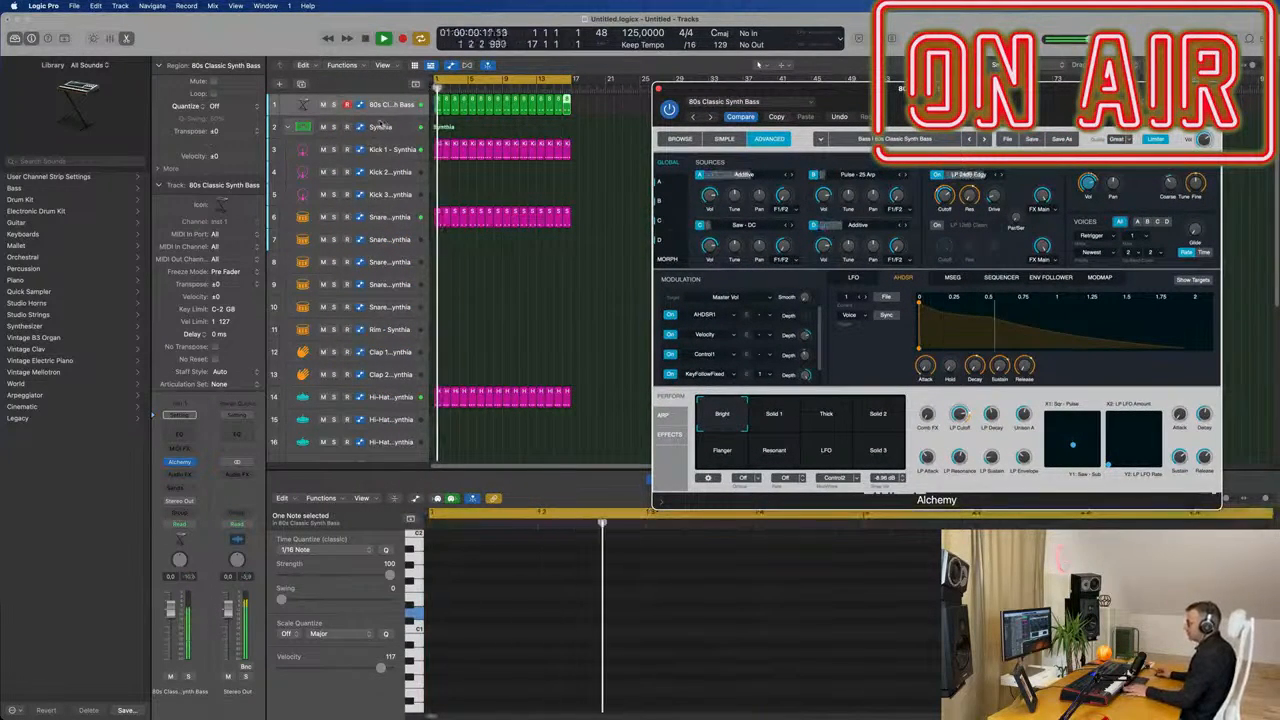
left_click_drag(392, 117, 432, 200)
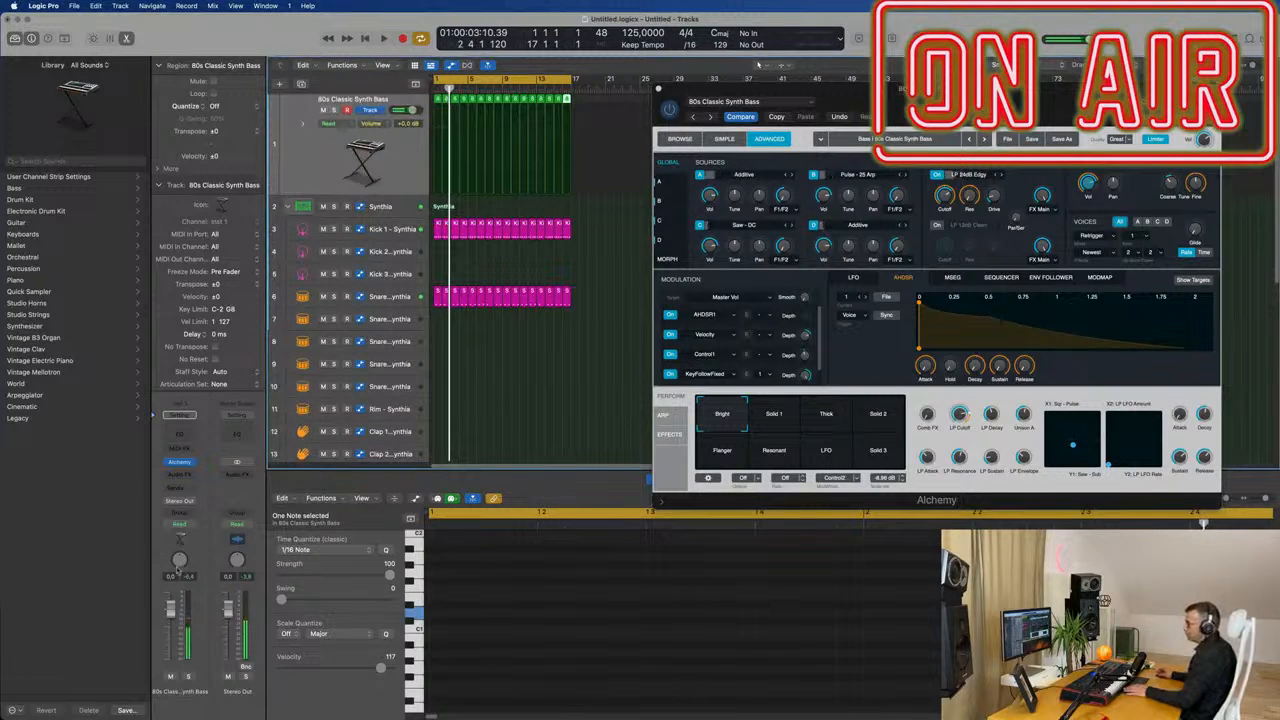
left_click(181, 523)
left_click(183, 537)
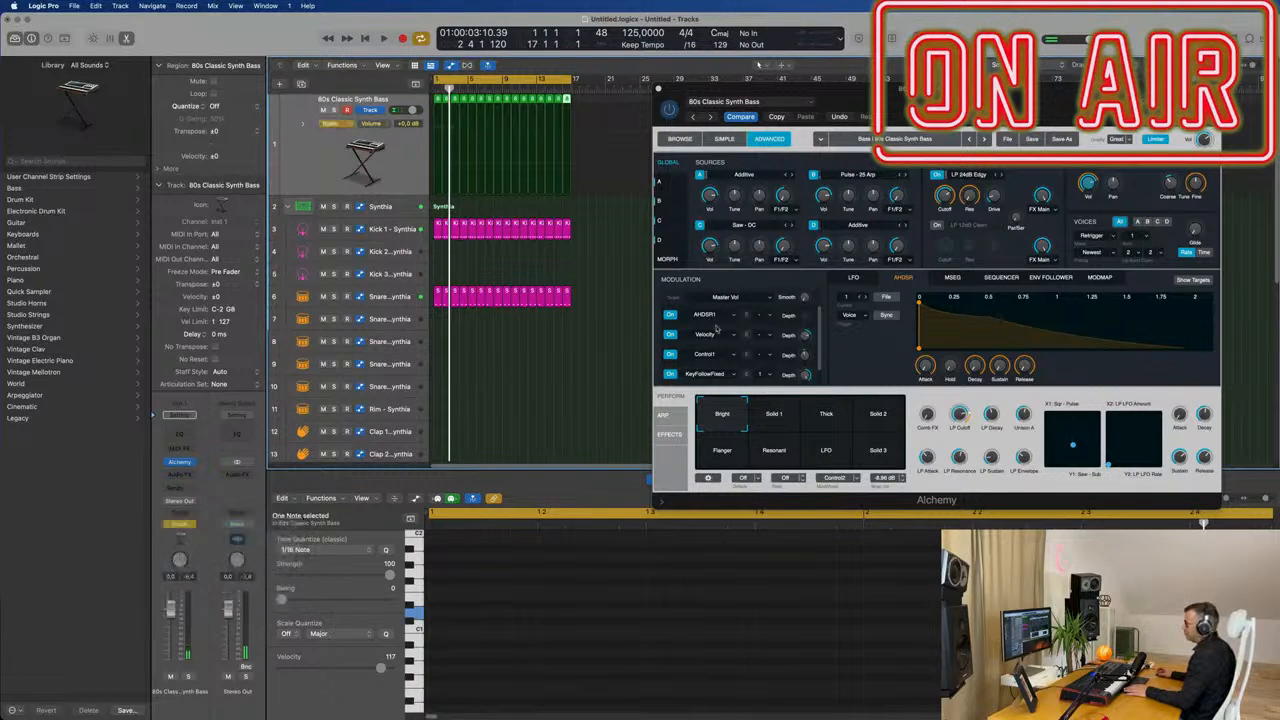
Record LP Decay automation for the bass and reshape it into alternating rising and falling ramps across the 16 bars.
key("space")
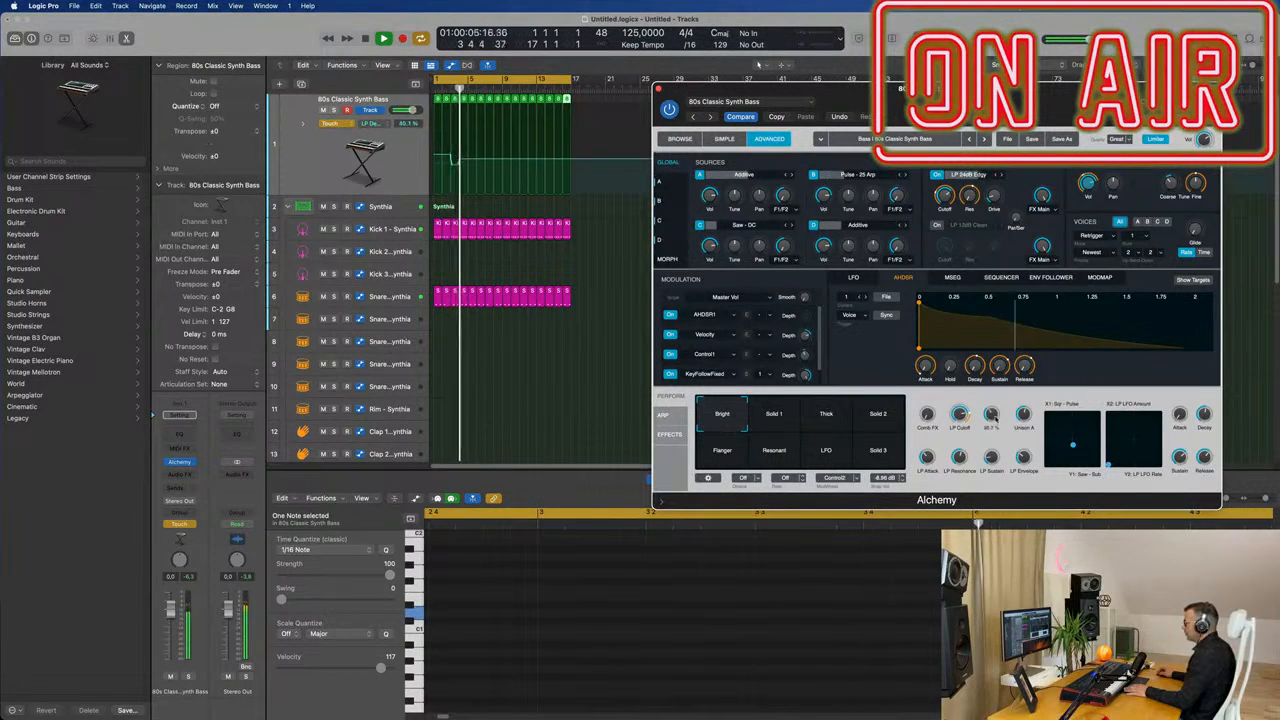
mouse_move(463, 155)
left_mouse_down()
mouse_move(434, 153)
mouse_move(434, 172)
mouse_move(465, 155)
left_mouse_up()
key("space")
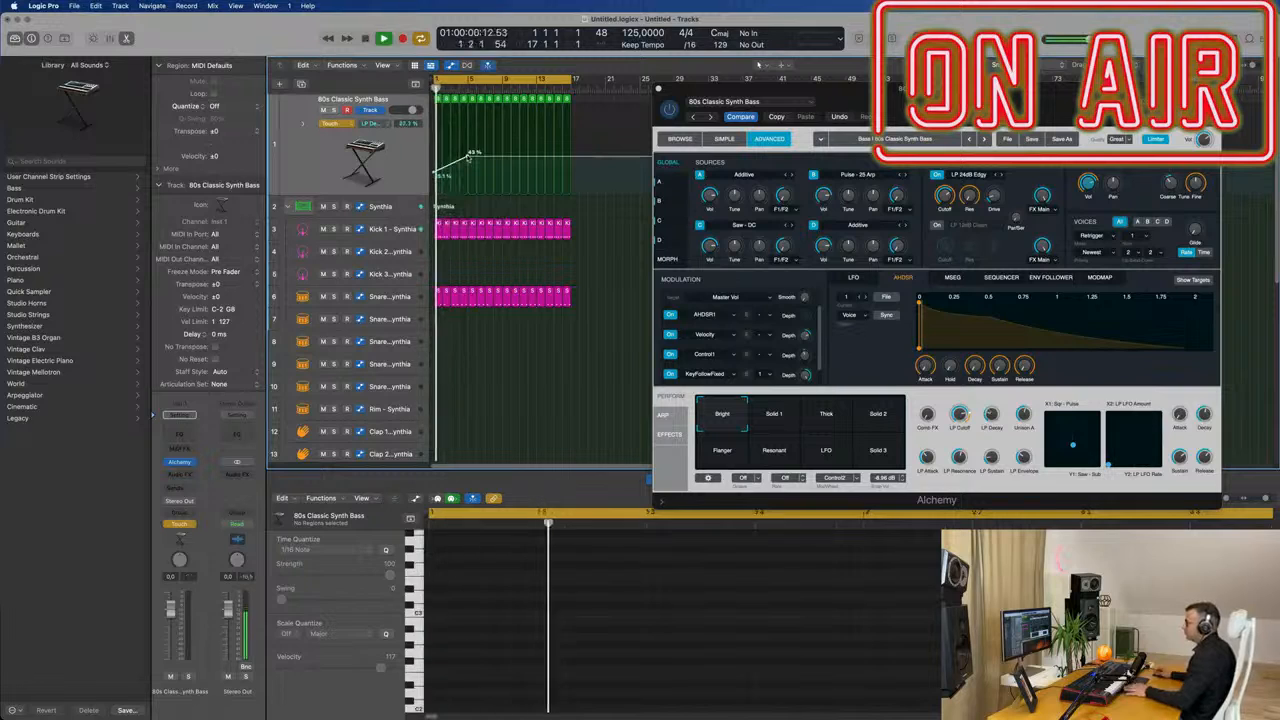
left_click_drag(436, 175, 572, 167)
Close the Alchemy window and set the bass track's automation mode to Read.
left_click_drag(883, 99, 855, 99)
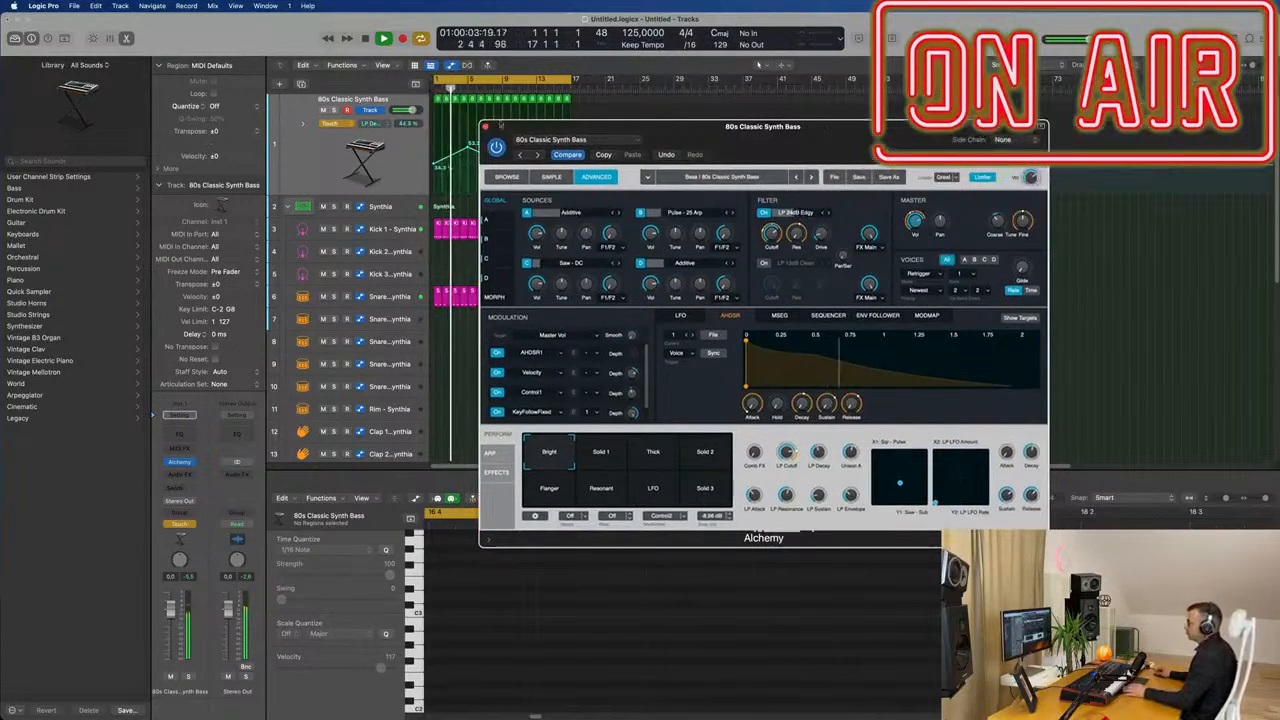
key("super+w")
left_click(329, 159)
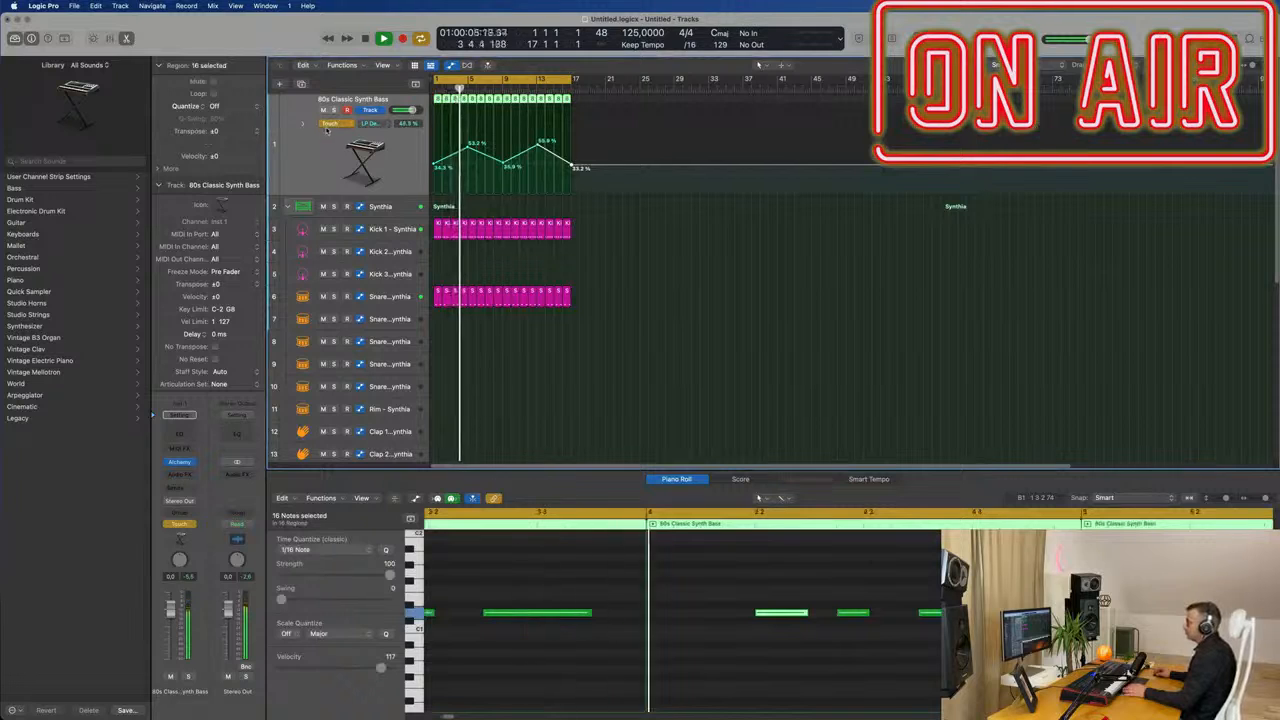
left_click(331, 123)
key("Return")
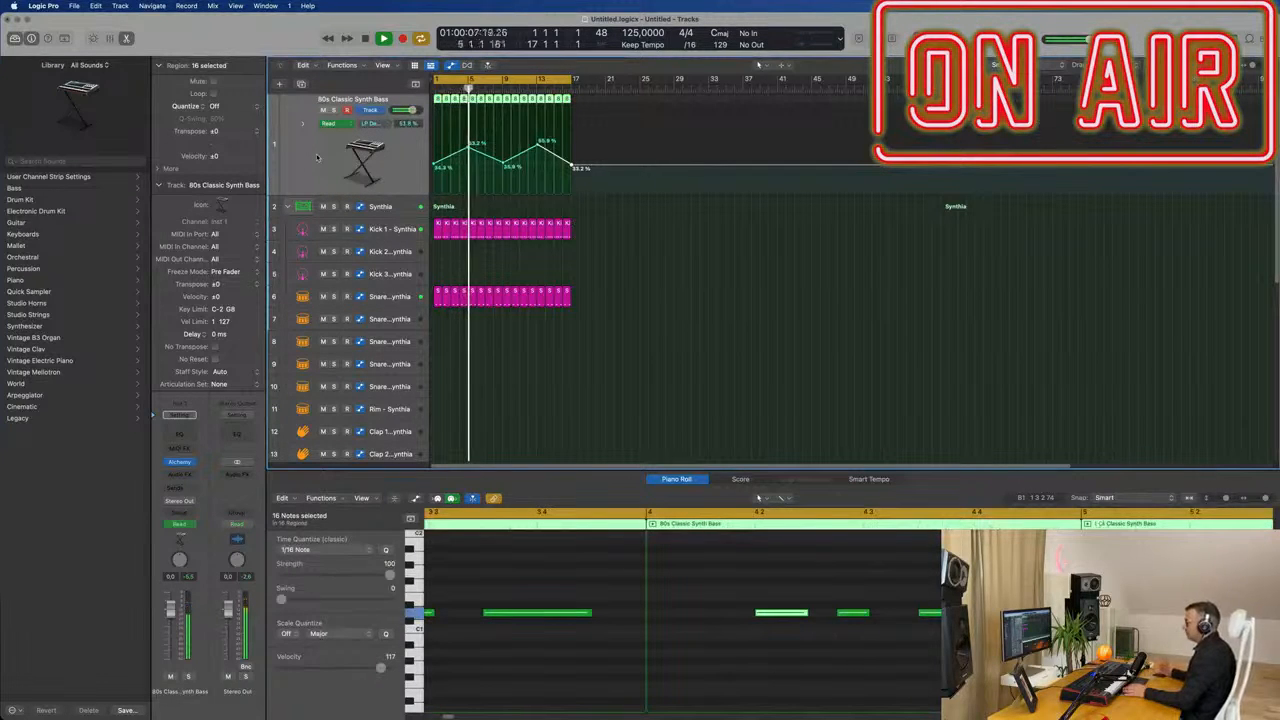
Duplicate the 80s Classic Synth Bass track with its Alchemy settings.
scroll(315, 158, "down", 3)
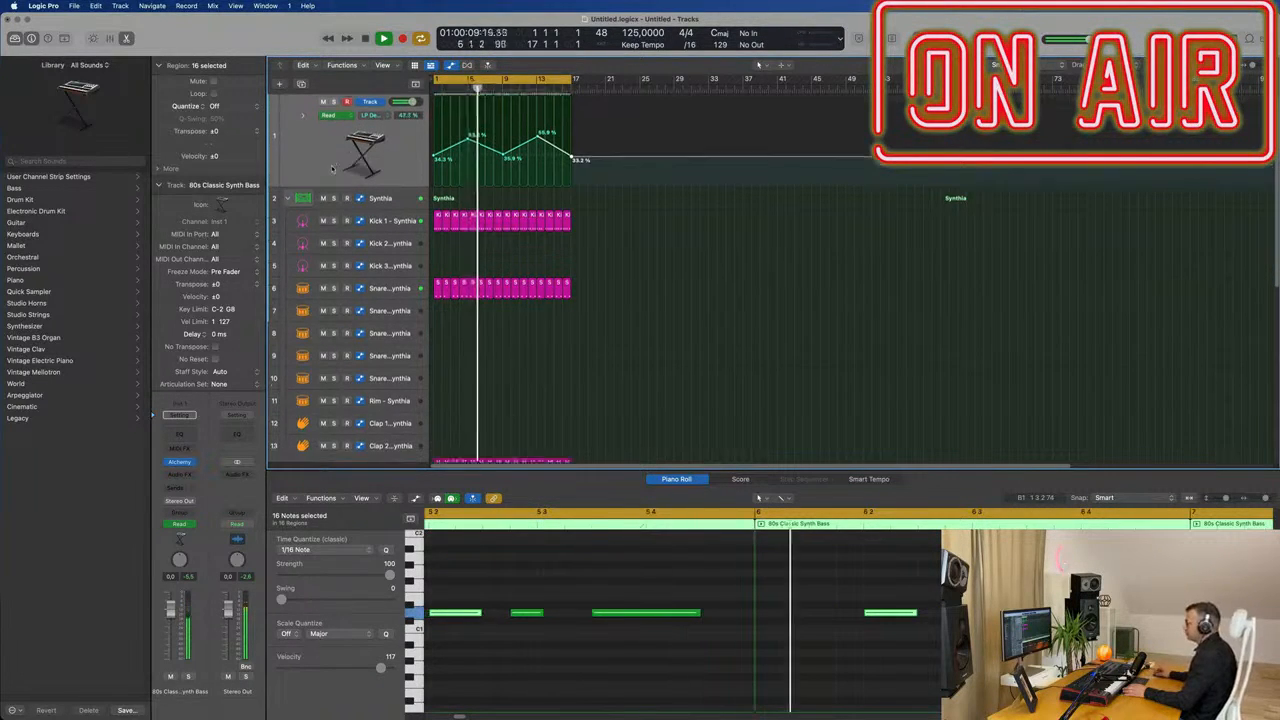
scroll(334, 170, "up", 3)
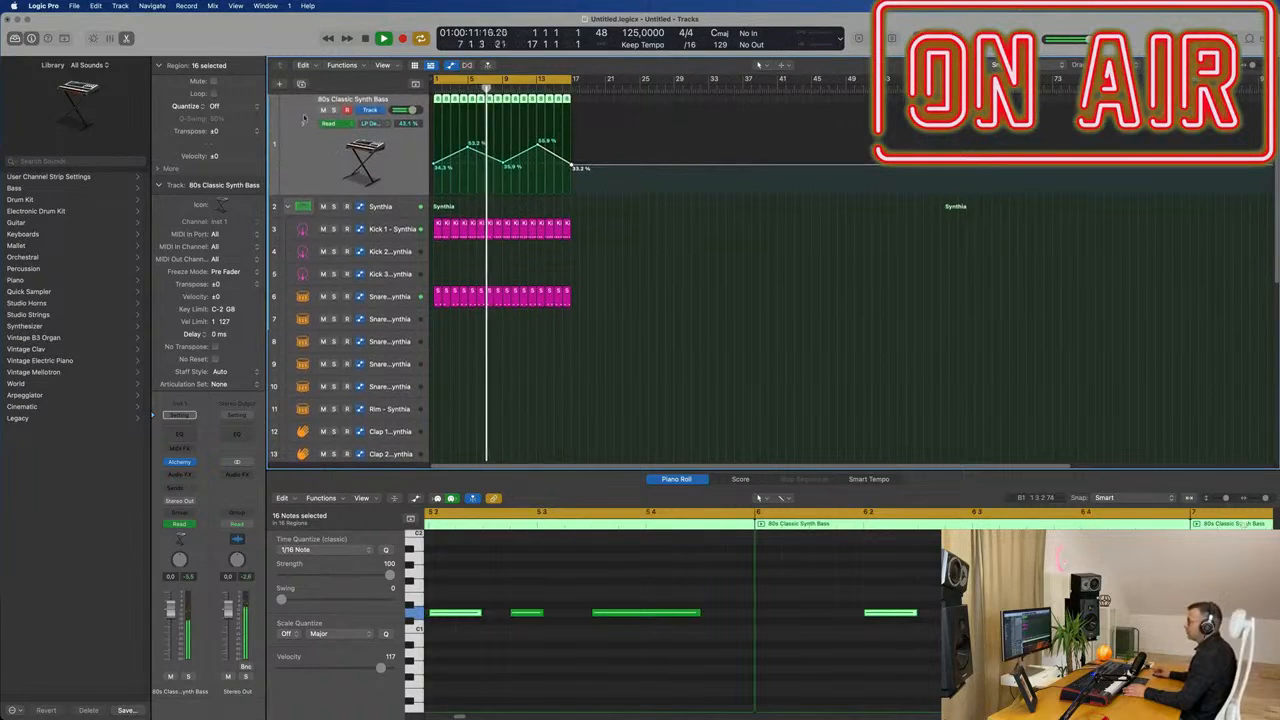
left_click(301, 84)
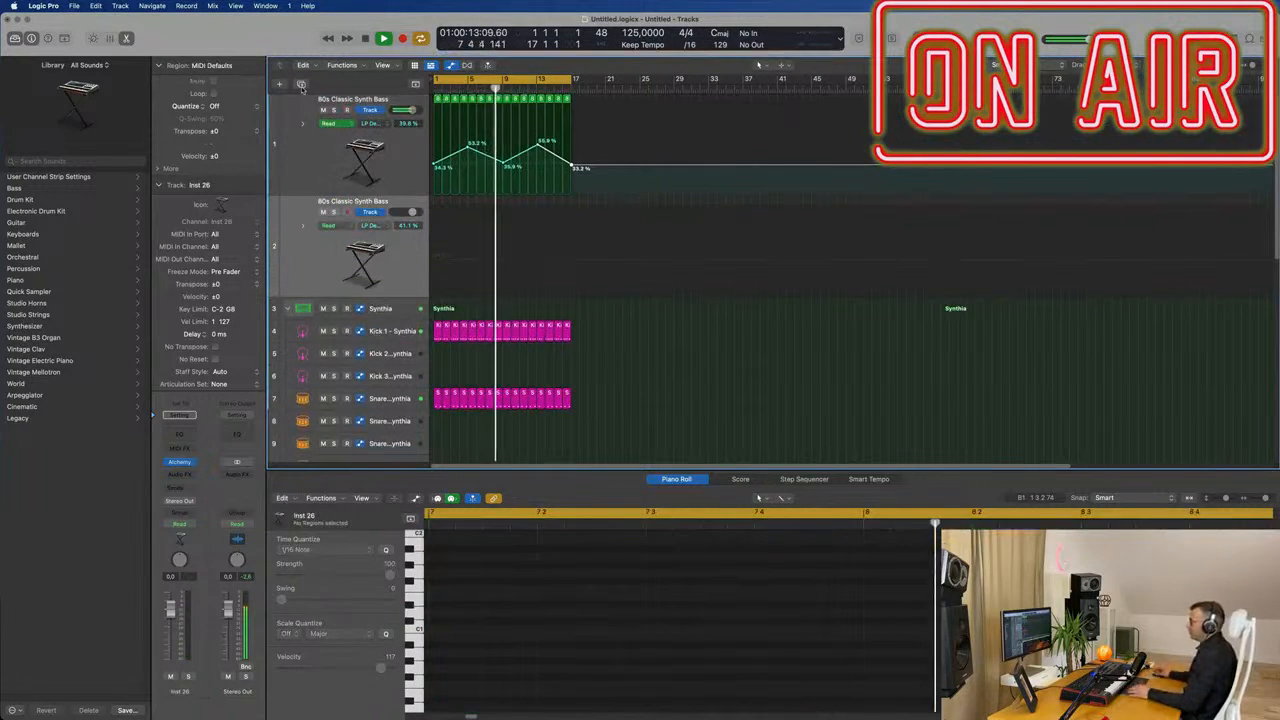
Copy the last region of the original bass track to bar 1 of the duplicated bass track.
left_click(326, 157)
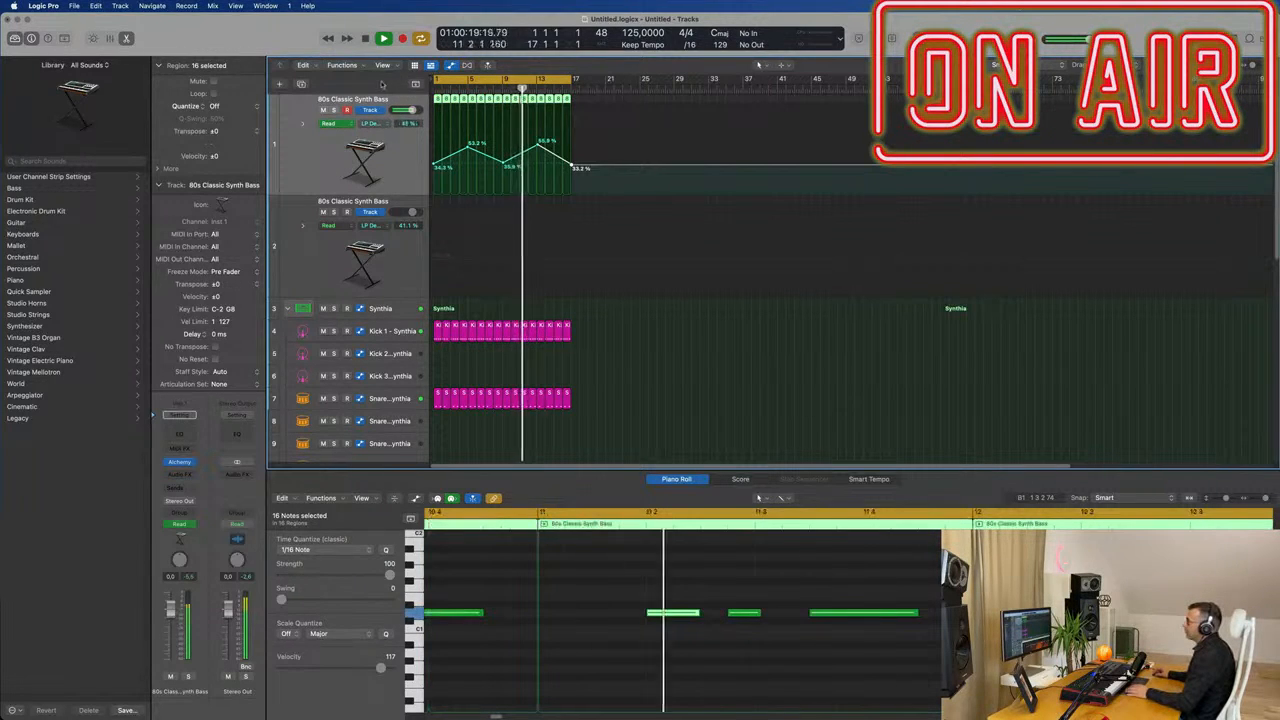
left_click(602, 101)
left_click(568, 100)
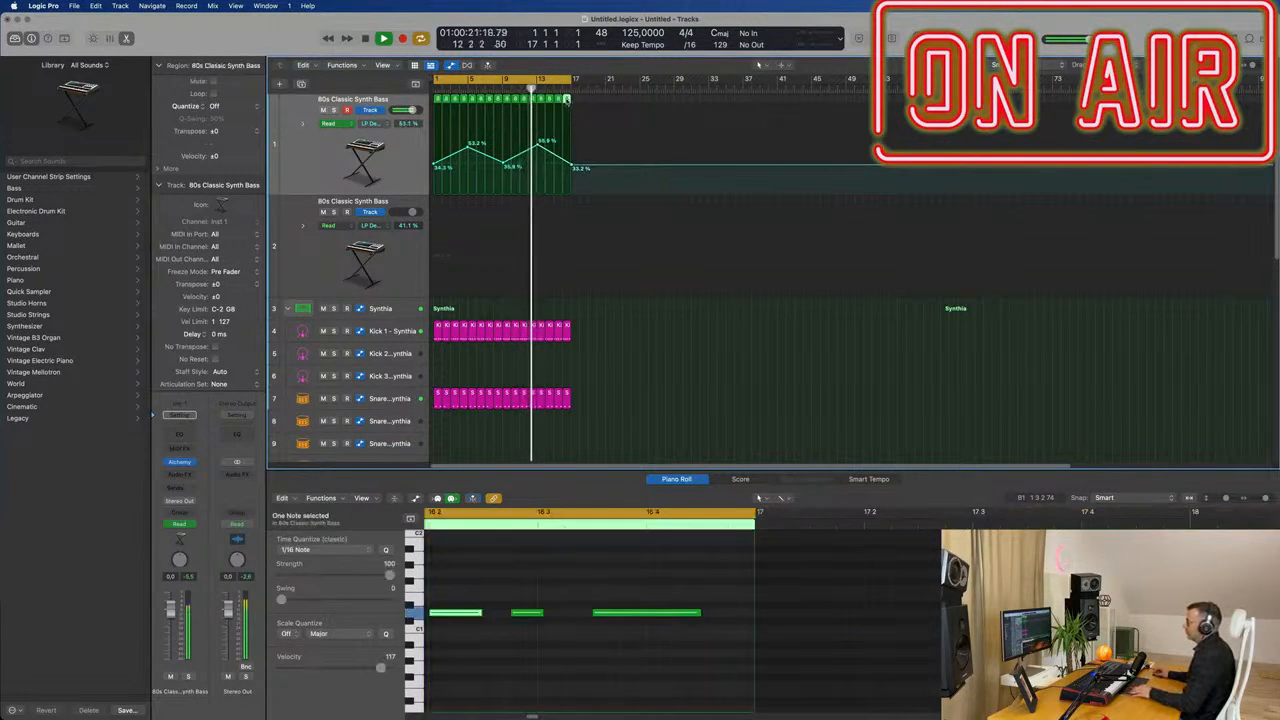
left_click_drag(566, 175, 437, 227)
key("space")
Move the first note of the copied region earlier to position 1 1 3, keeping it at D1.
scroll(587, 686, "down", 2)
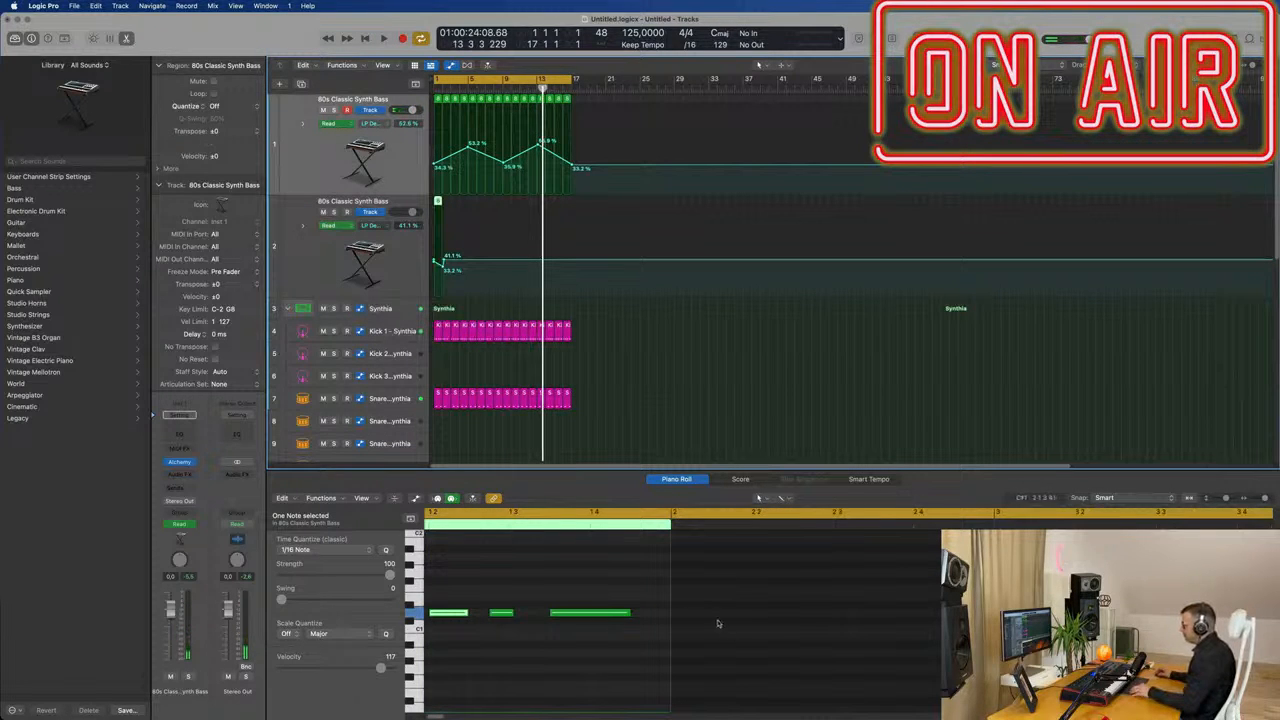
scroll(552, 656, "left", 2)
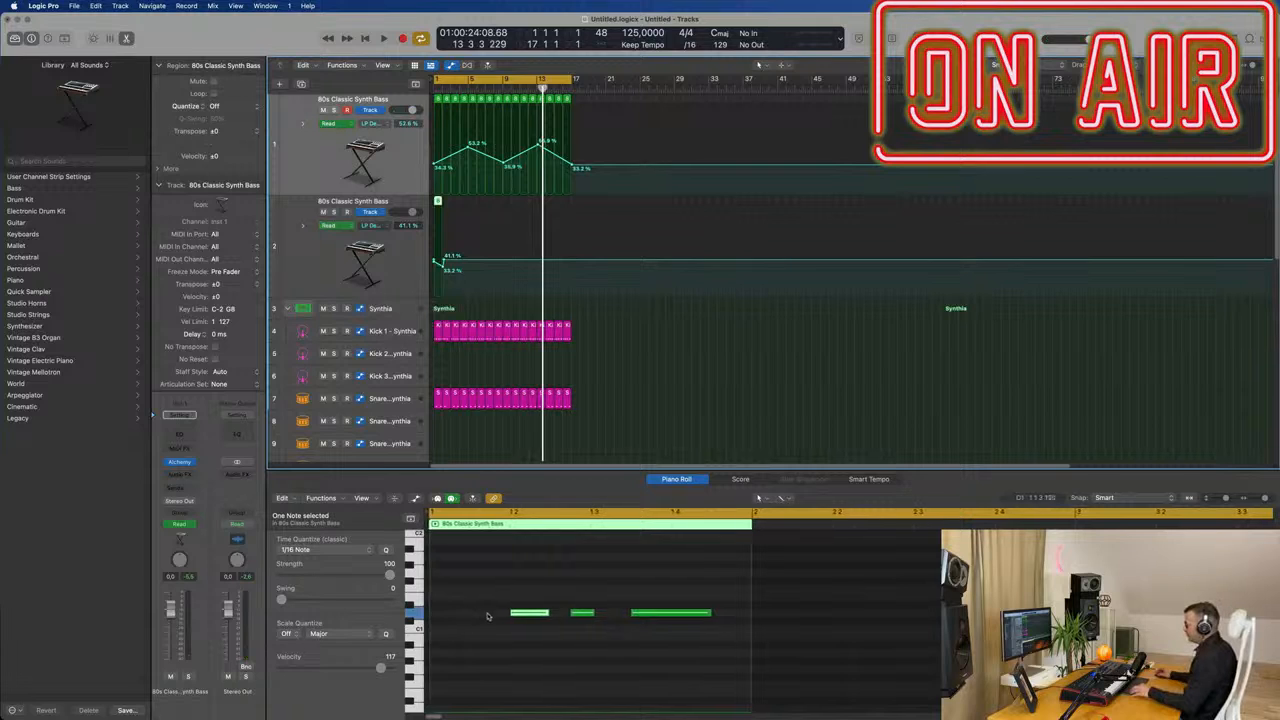
left_click_drag(533, 611, 490, 618)
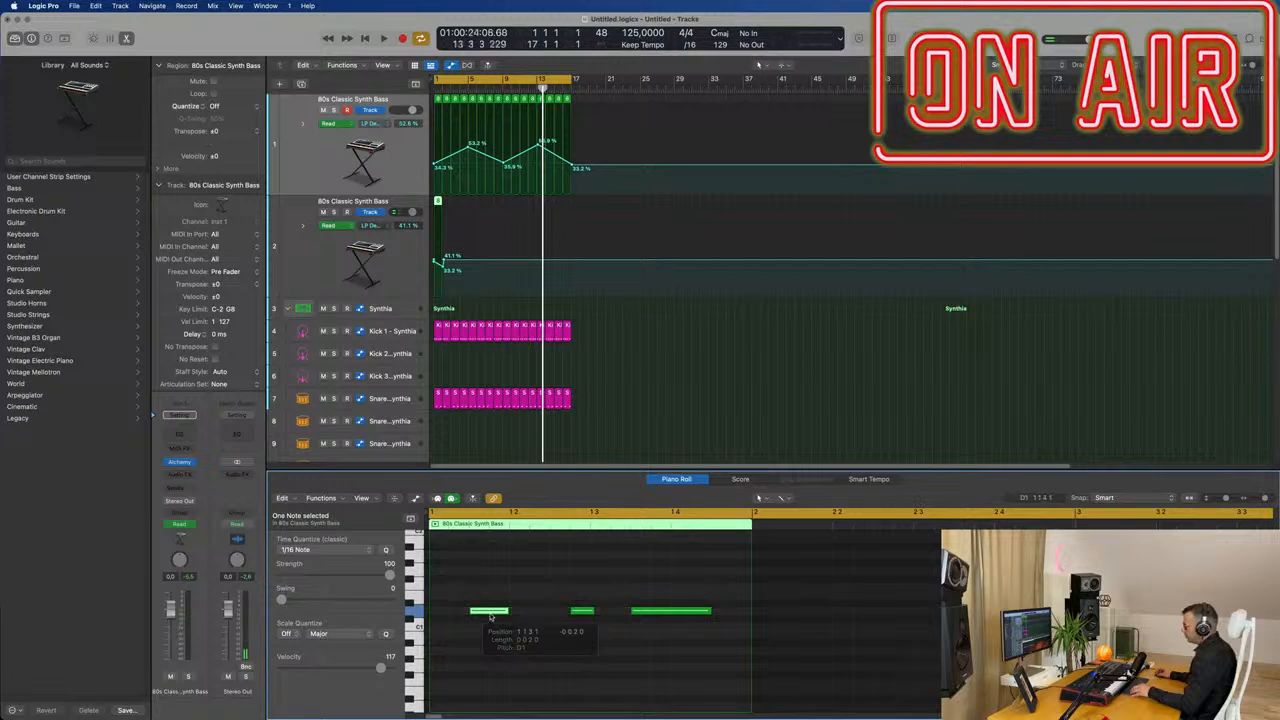
Delete the long last note of the copied region and move the short note to the second half of beat 4.
left_click(582, 611)
left_click(687, 611)
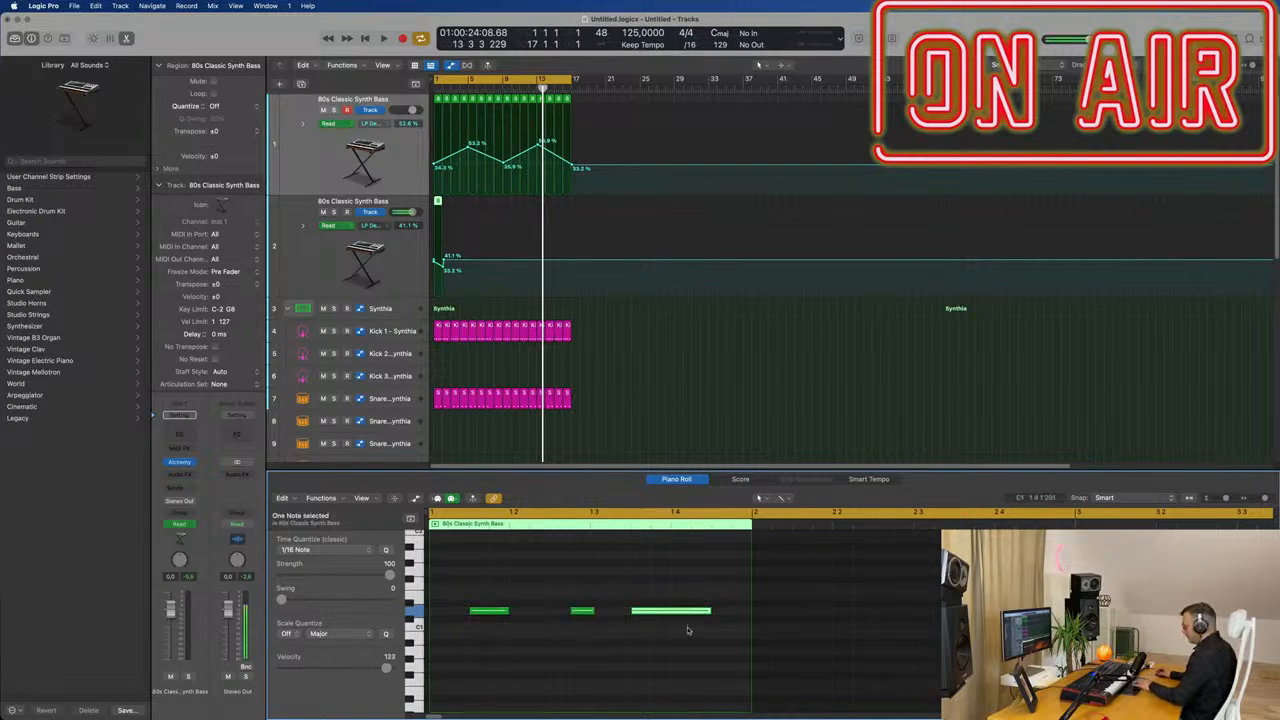
key("Delete")
left_click_drag(582, 611, 724, 613)
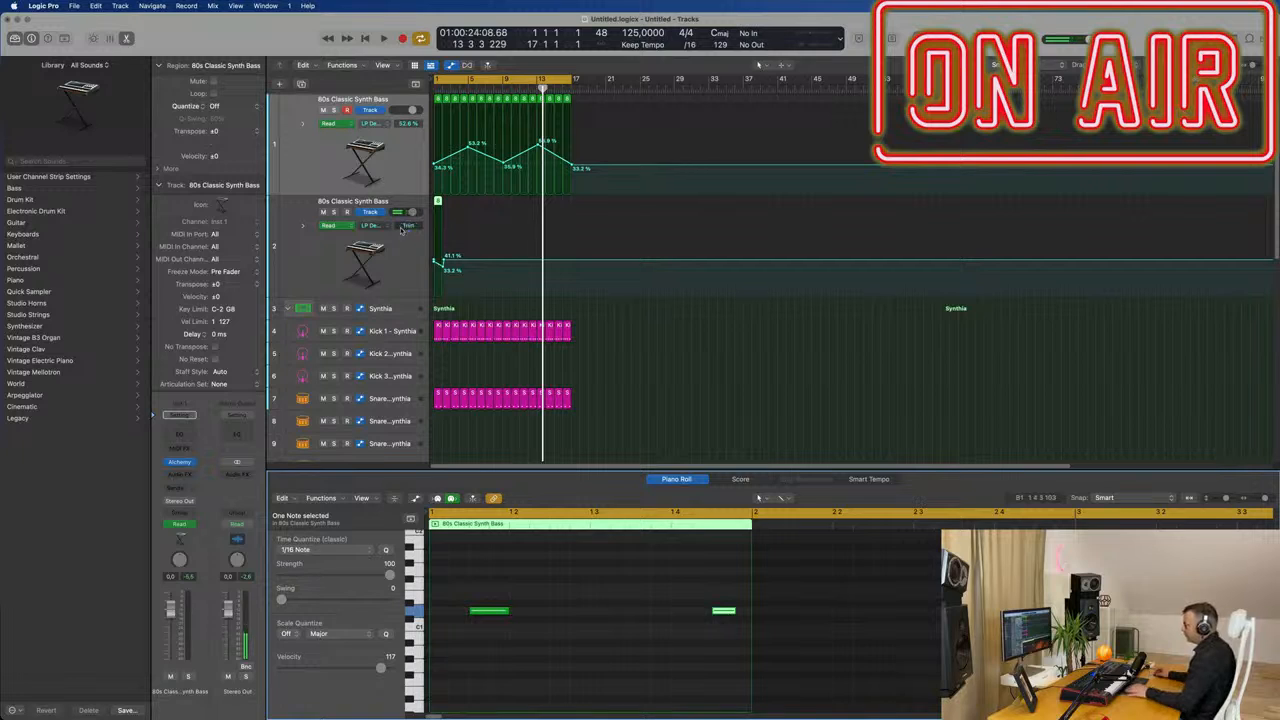
left_click(398, 270)
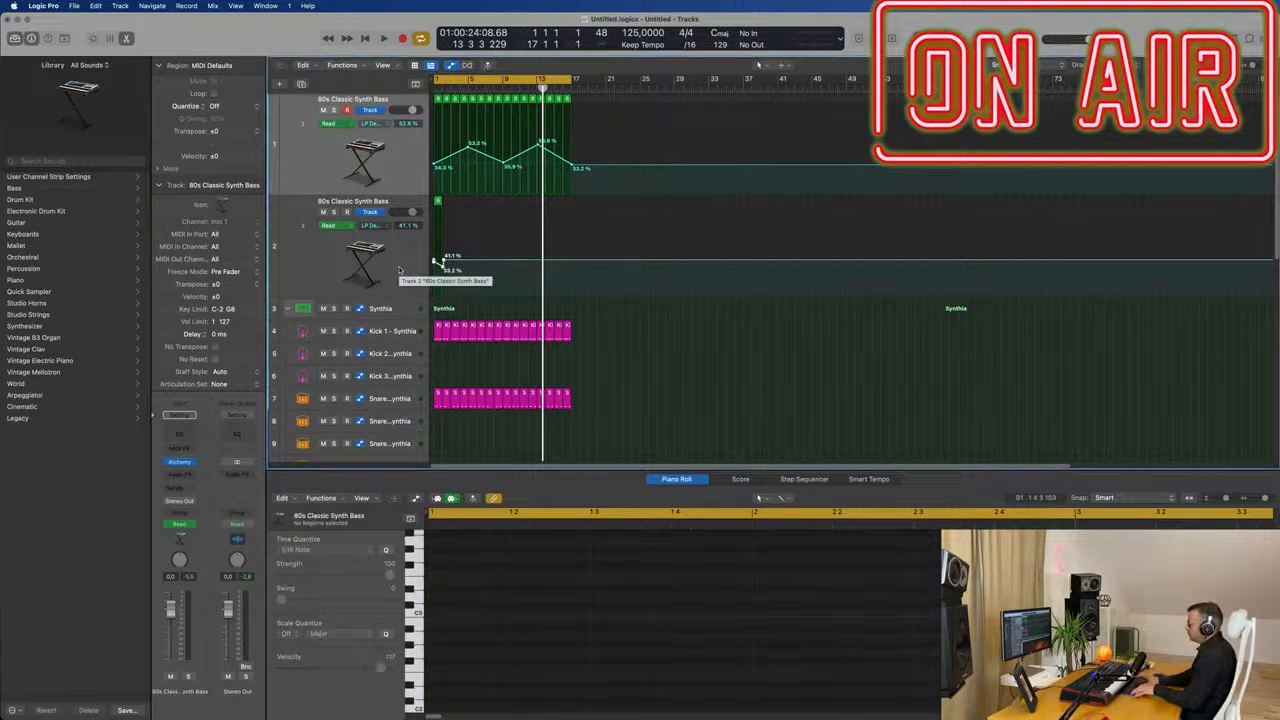
key("ctrl+super+BackSpace")
key("super+z")
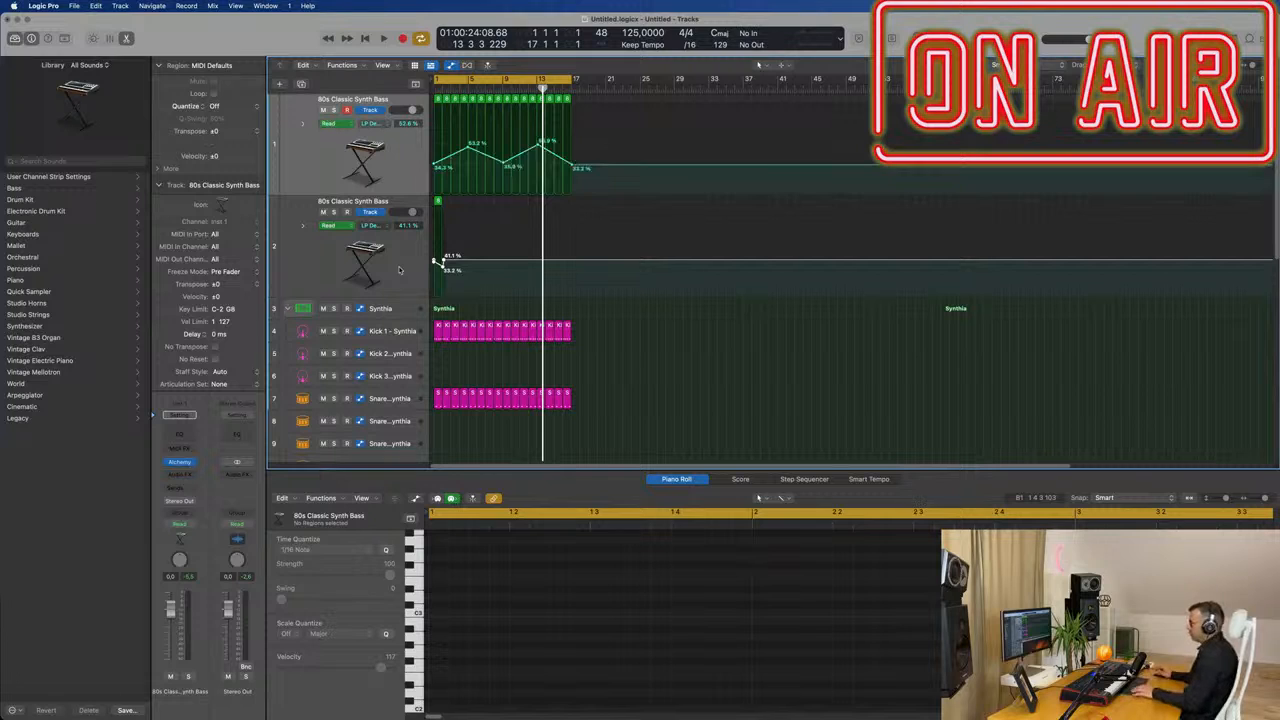
Delete the LP Decay automation on the duplicated bass track and transpose both notes of its region to a higher octave.
left_click(393, 287)
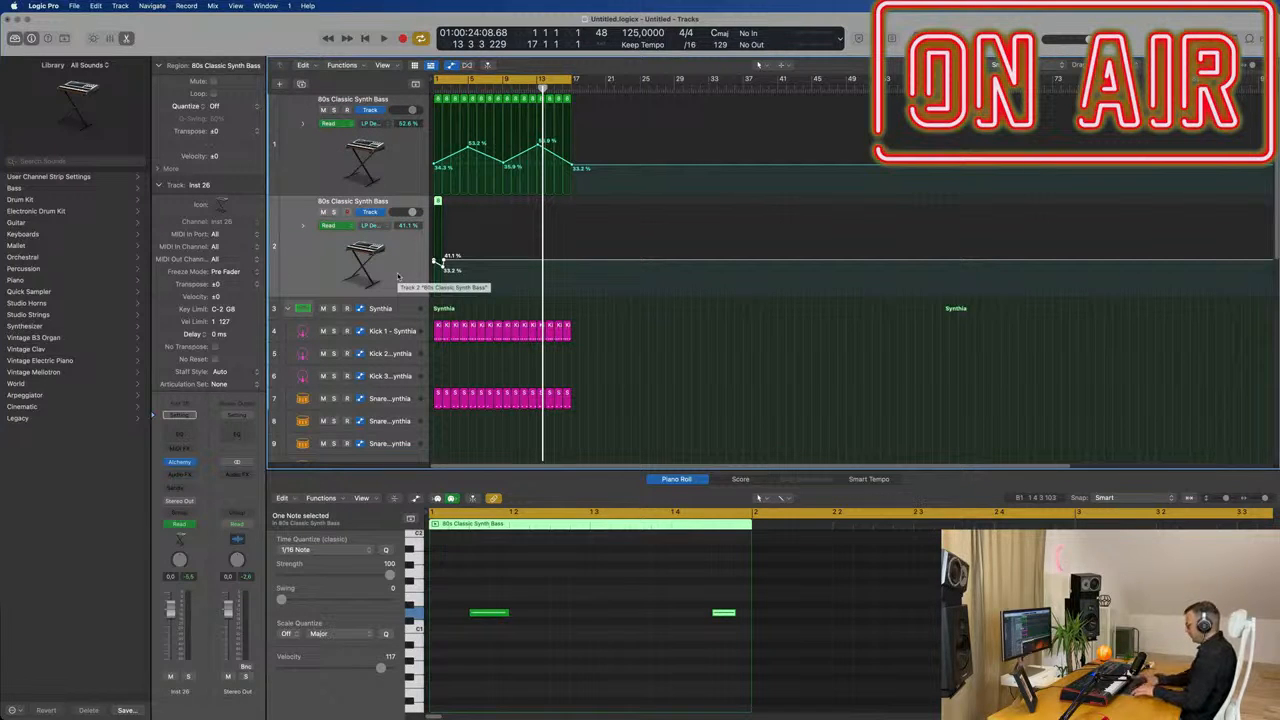
key("ctrl+super+BackSpace")
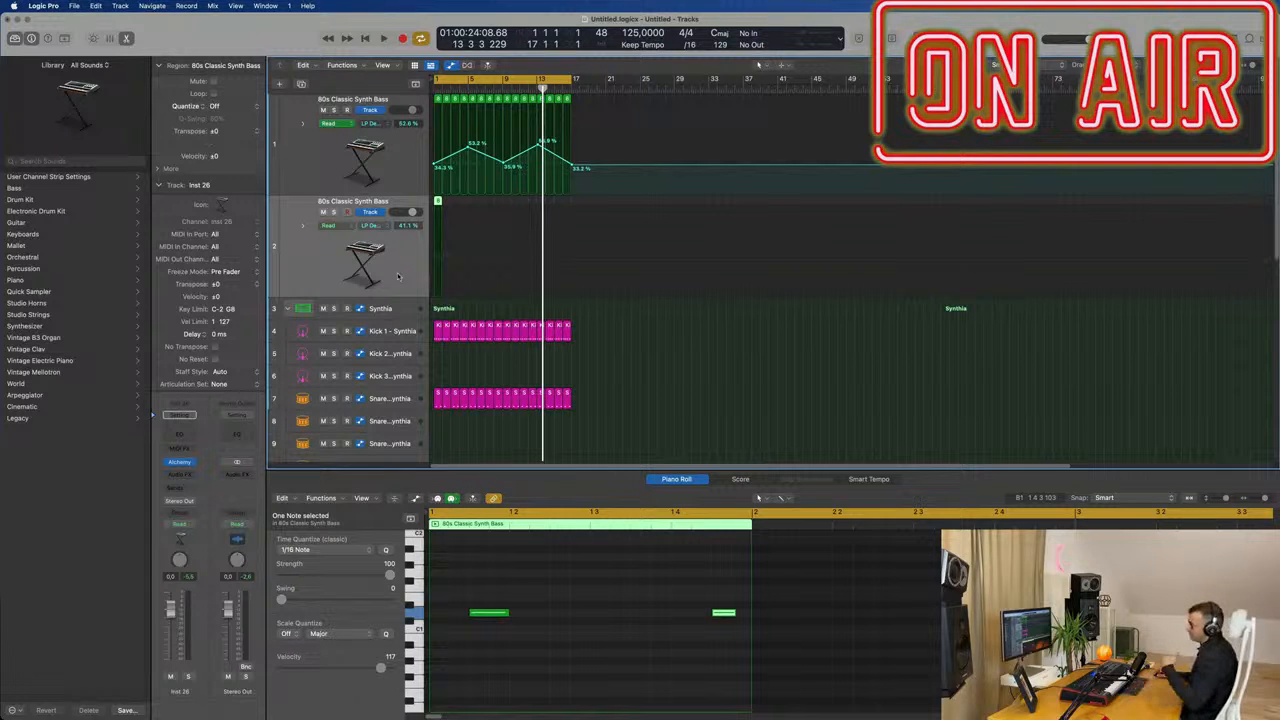
key("space")
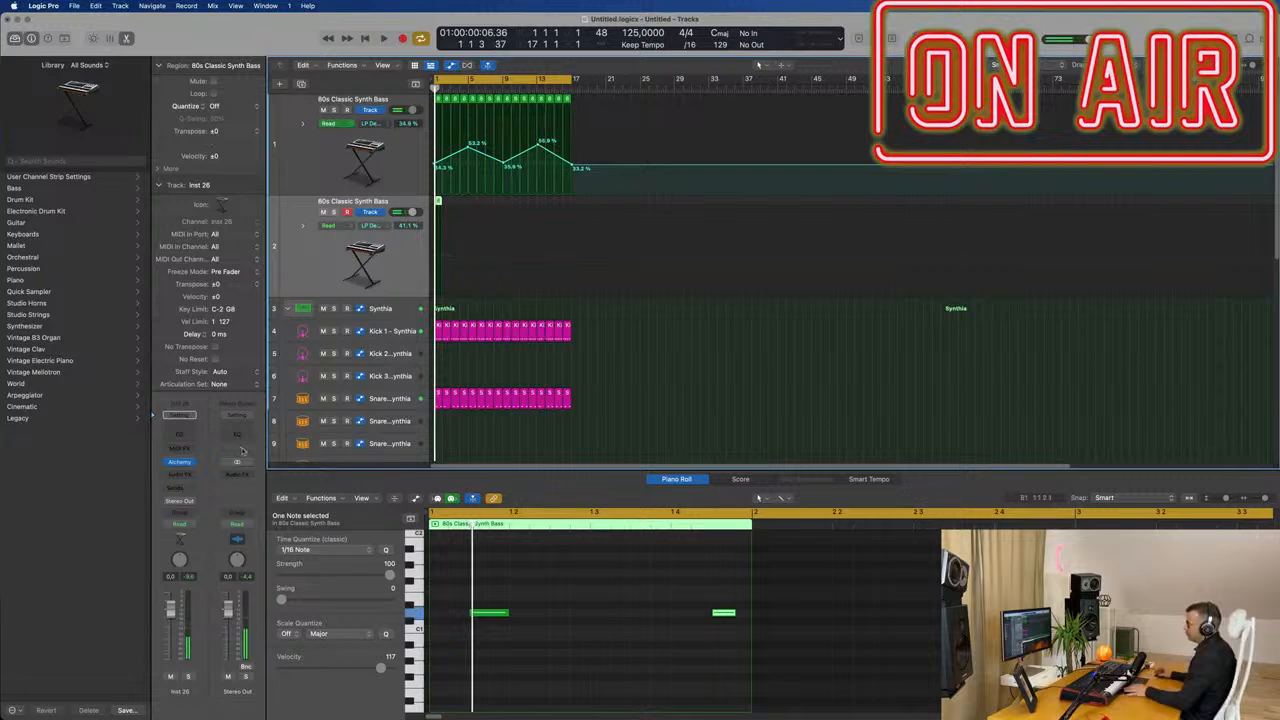
left_click_drag(466, 591, 742, 656)
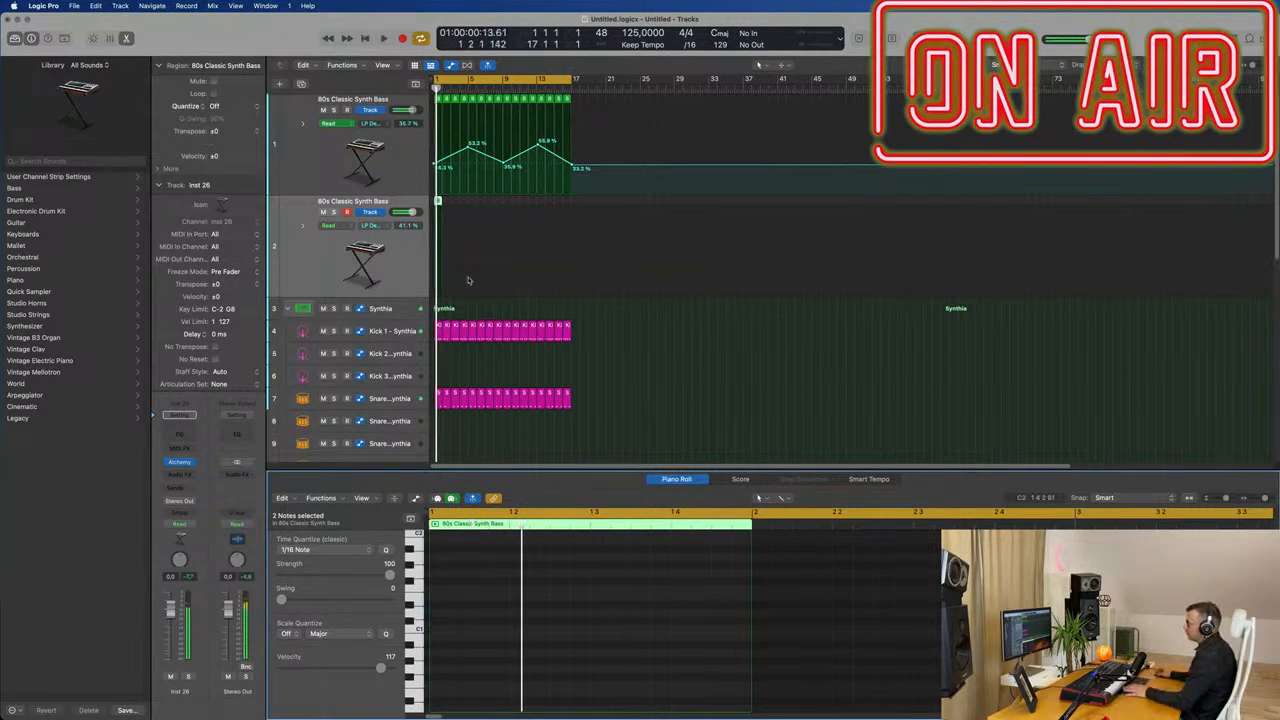
key("space")
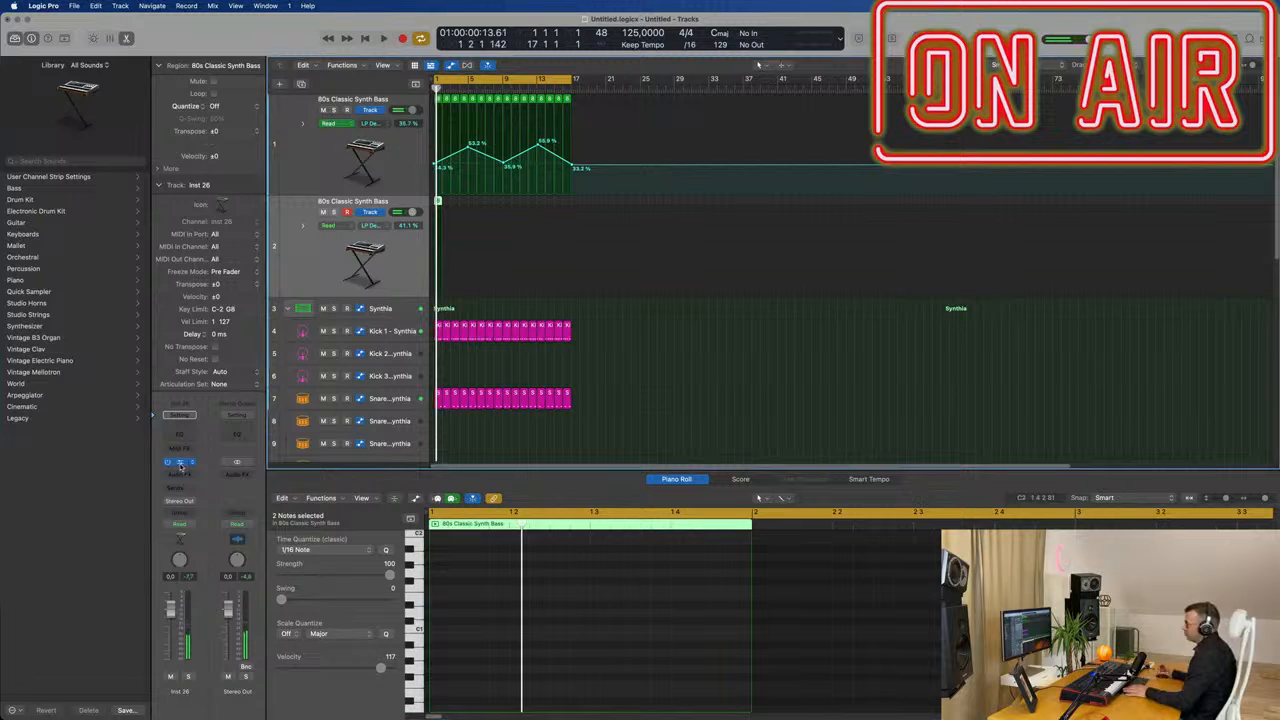
Load the Alpha Pad preset from the Strings category in the duplicated track's Alchemy.
left_click(180, 463)
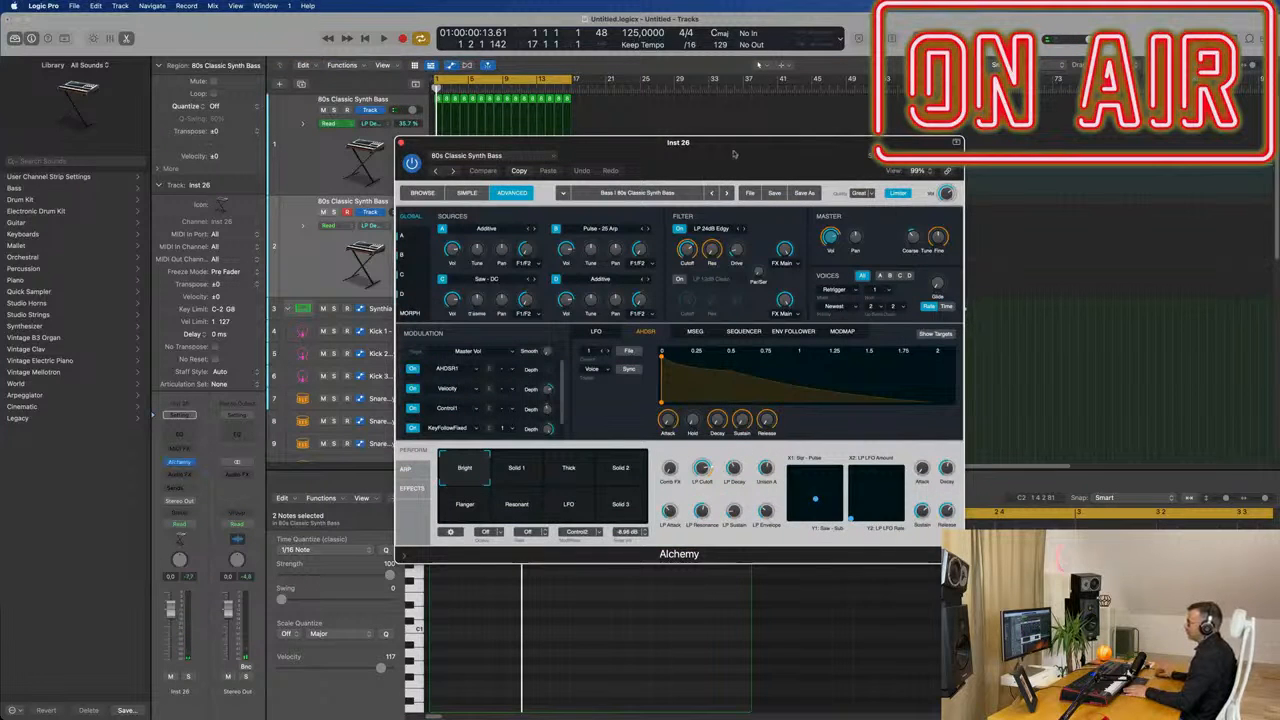
left_click_drag(733, 153, 871, 162)
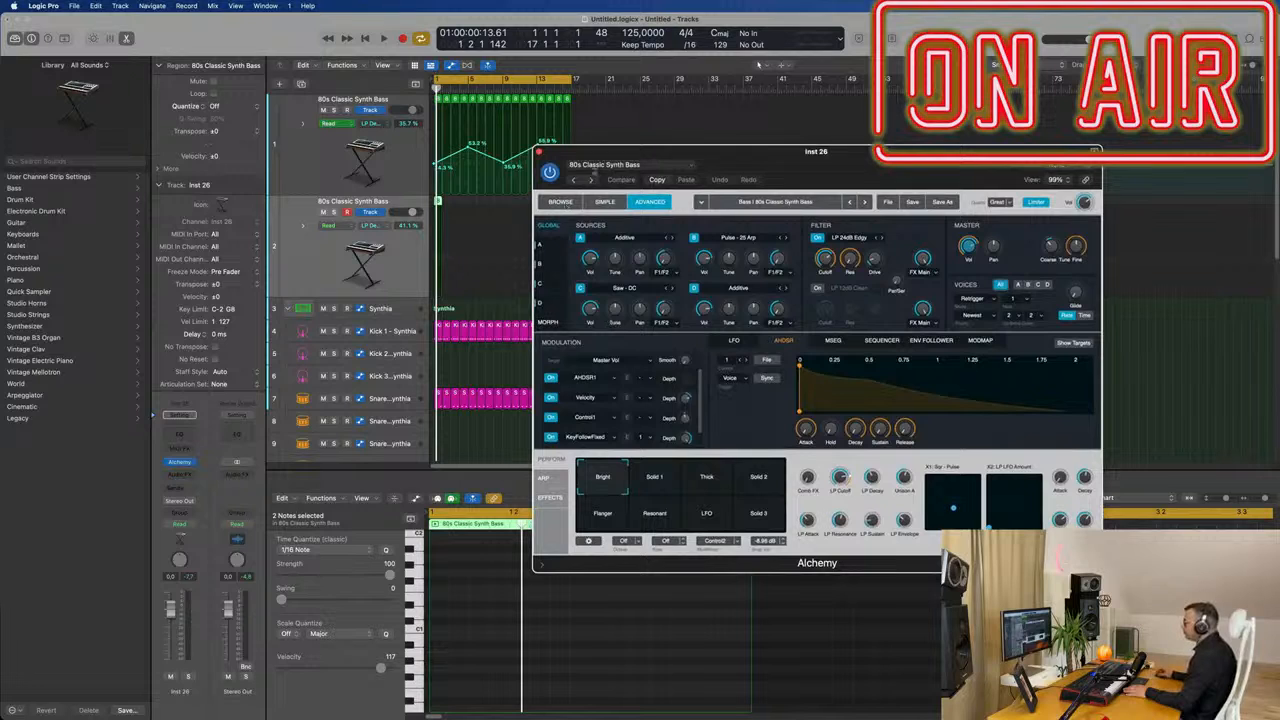
left_click(604, 165)
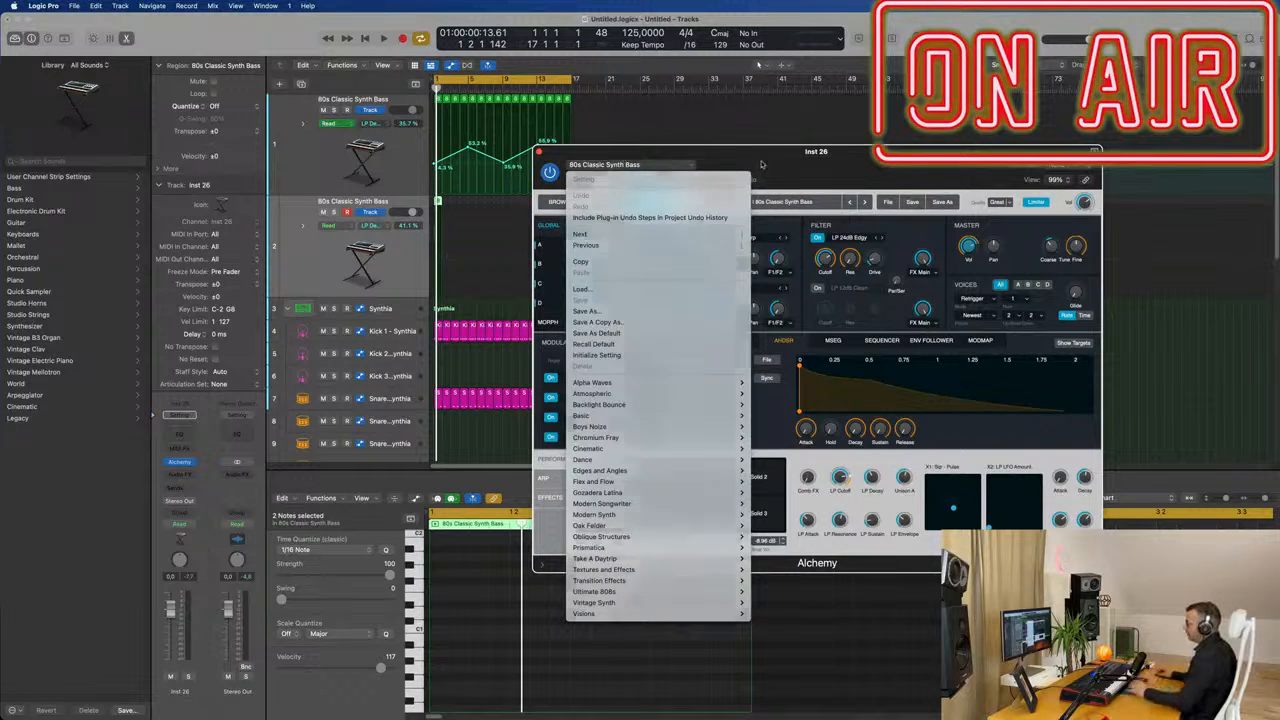
left_click(700, 214)
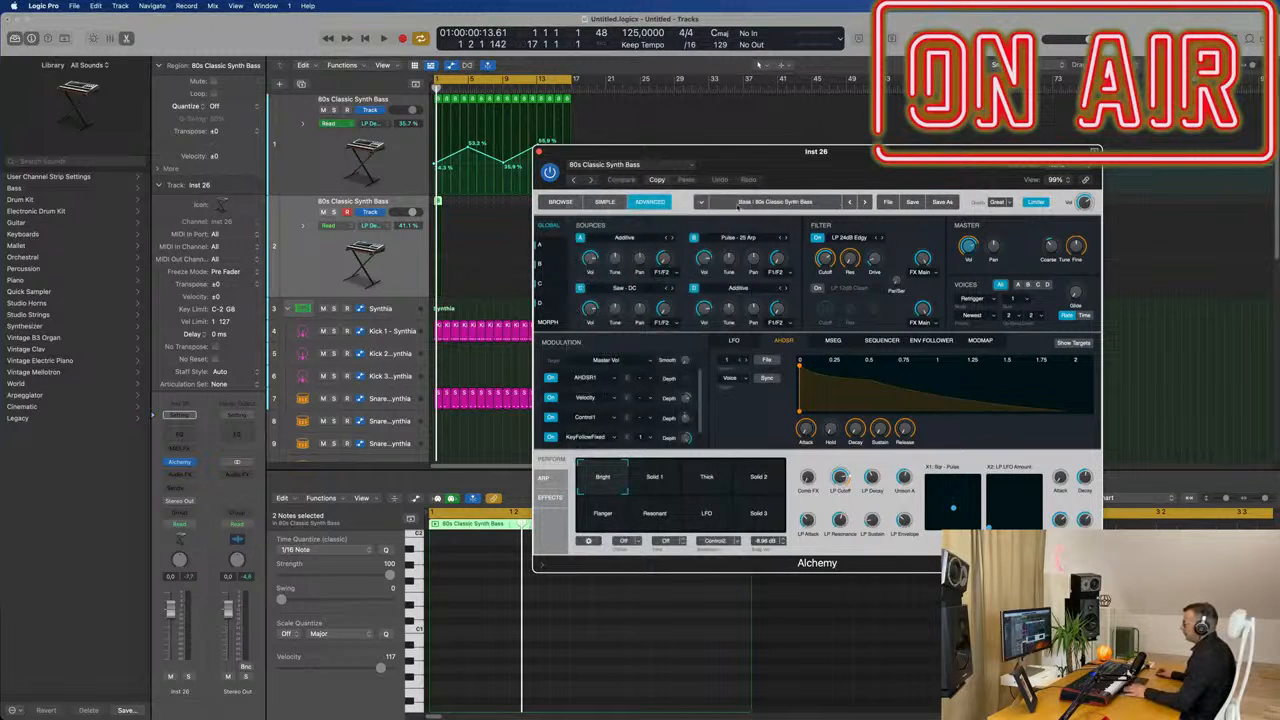
left_click(558, 202)
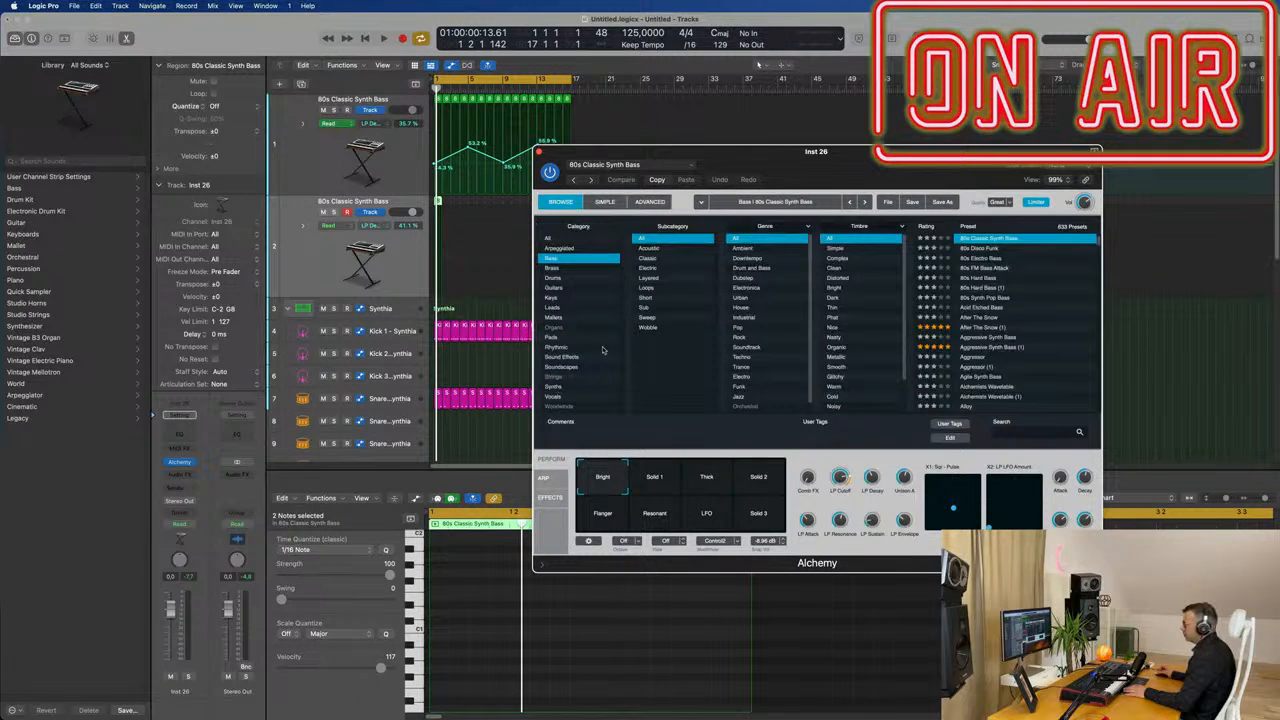
left_click(558, 377)
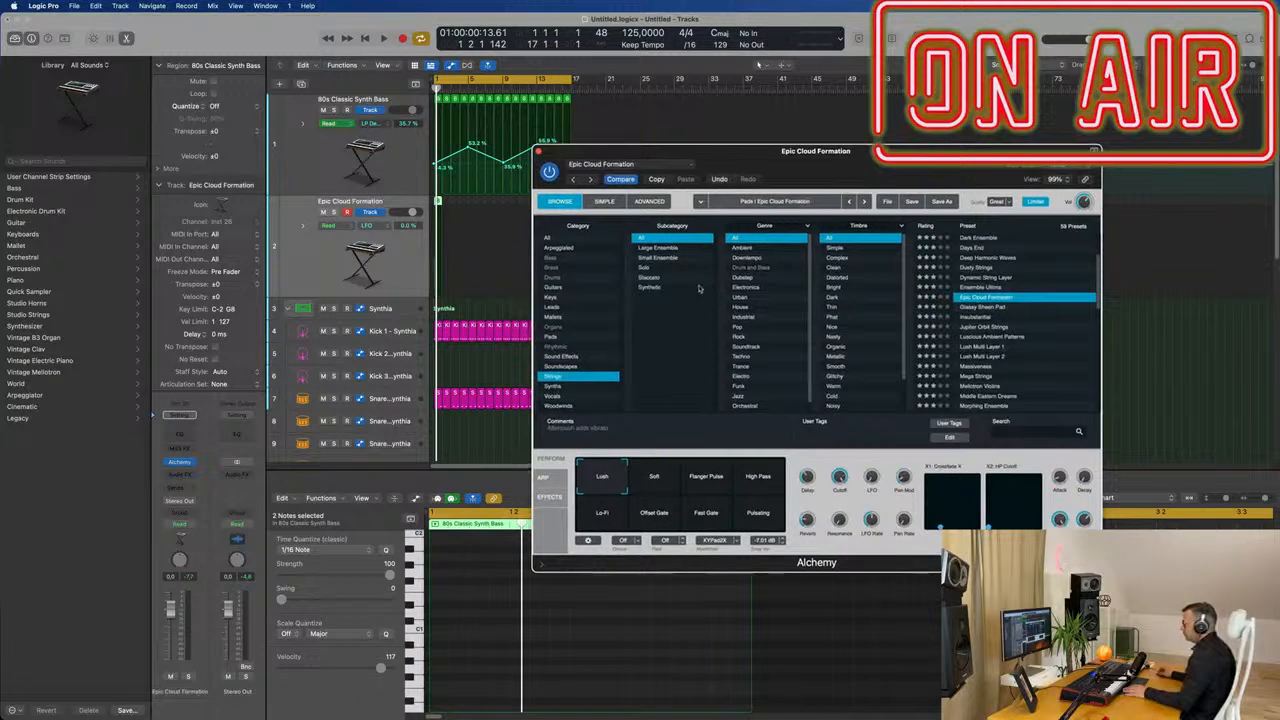
scroll(990, 251, "up", 4)
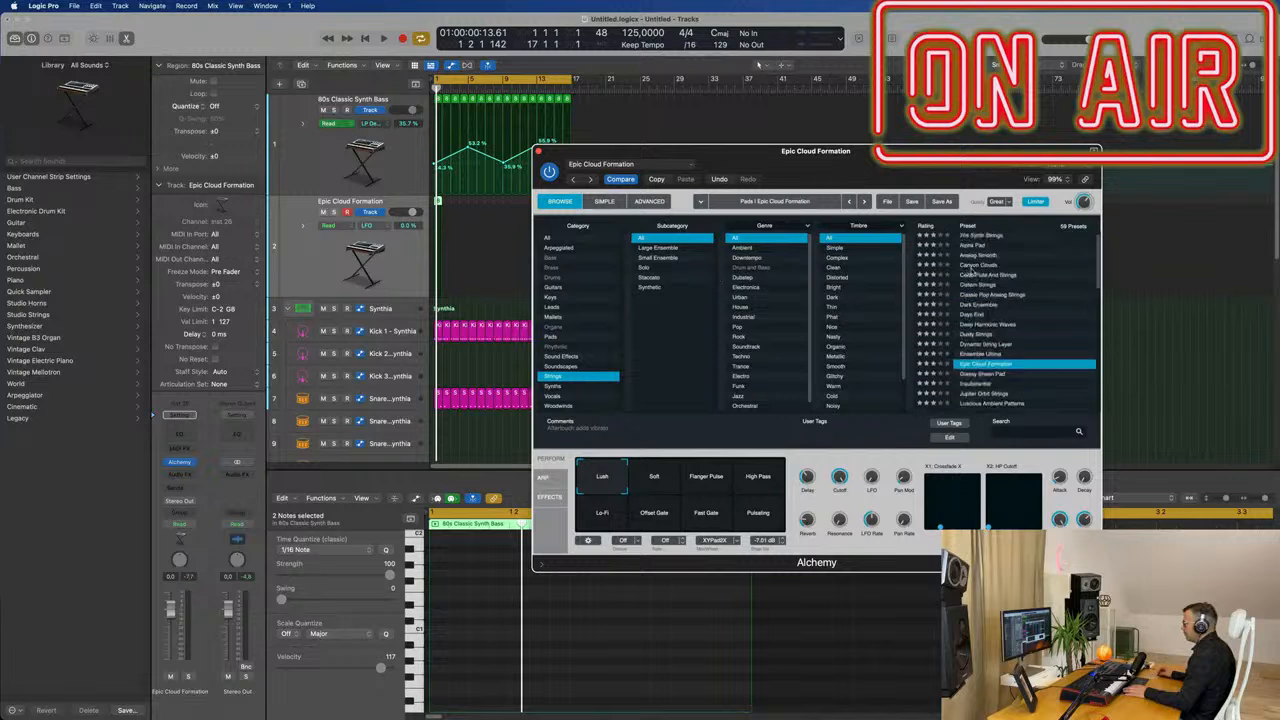
left_click(977, 248)
Audition the Alpha Pad sound with the beat and lower its track volume to about -13 dB.
left_click_drag(915, 167, 1108, 127)
key("space")
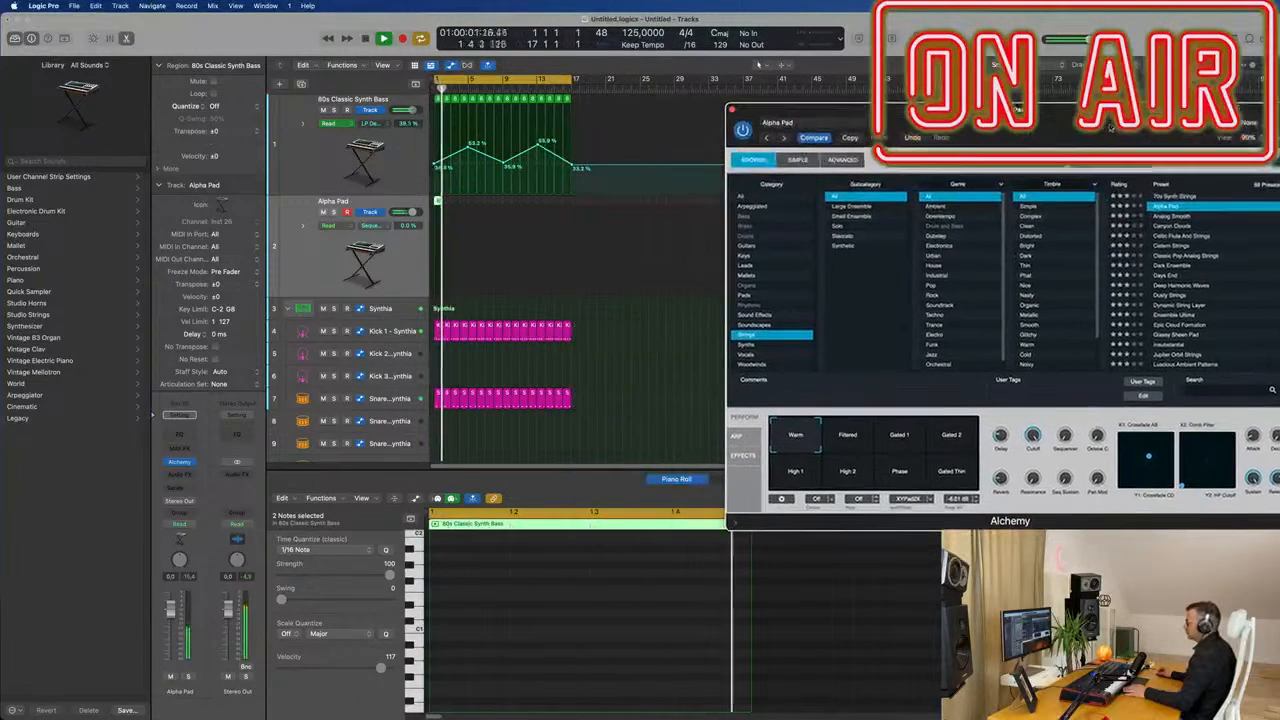
key("space")
left_click(315, 268)
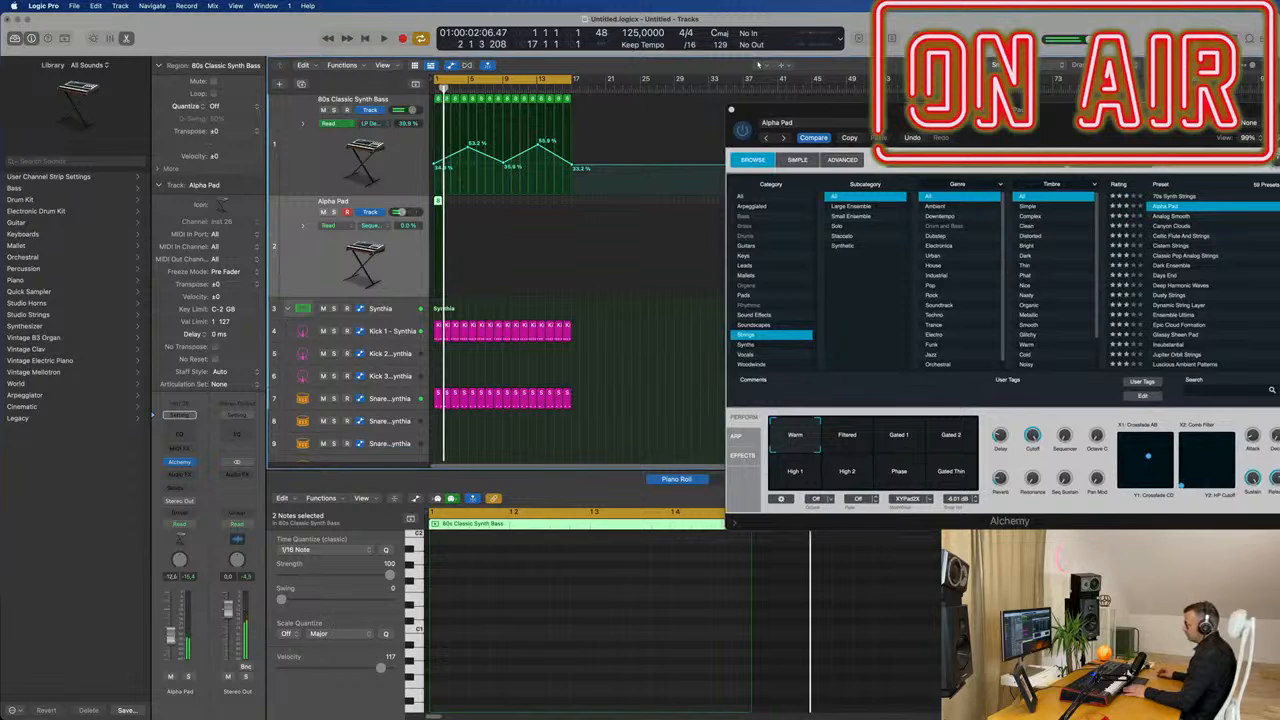
key("space")
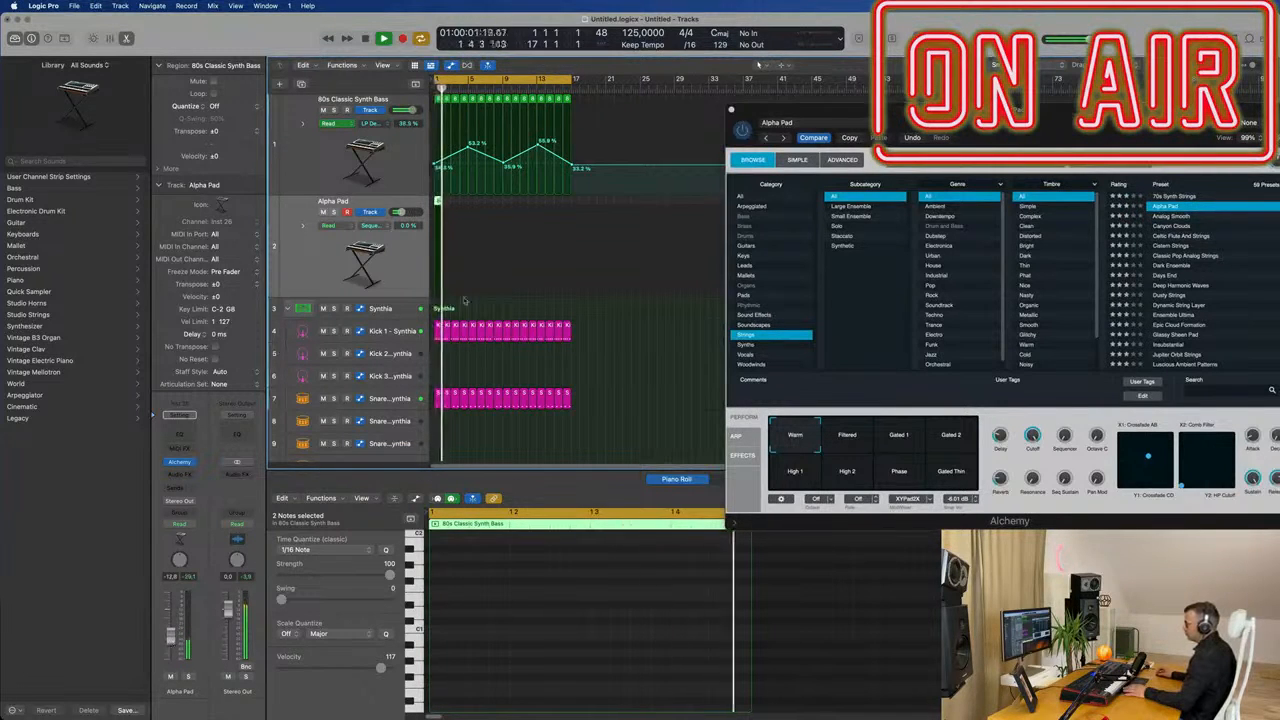
key("space")
Keep only the late note in the Alpha Pad region and repeat the region to fill all 16 bars.
key("e")
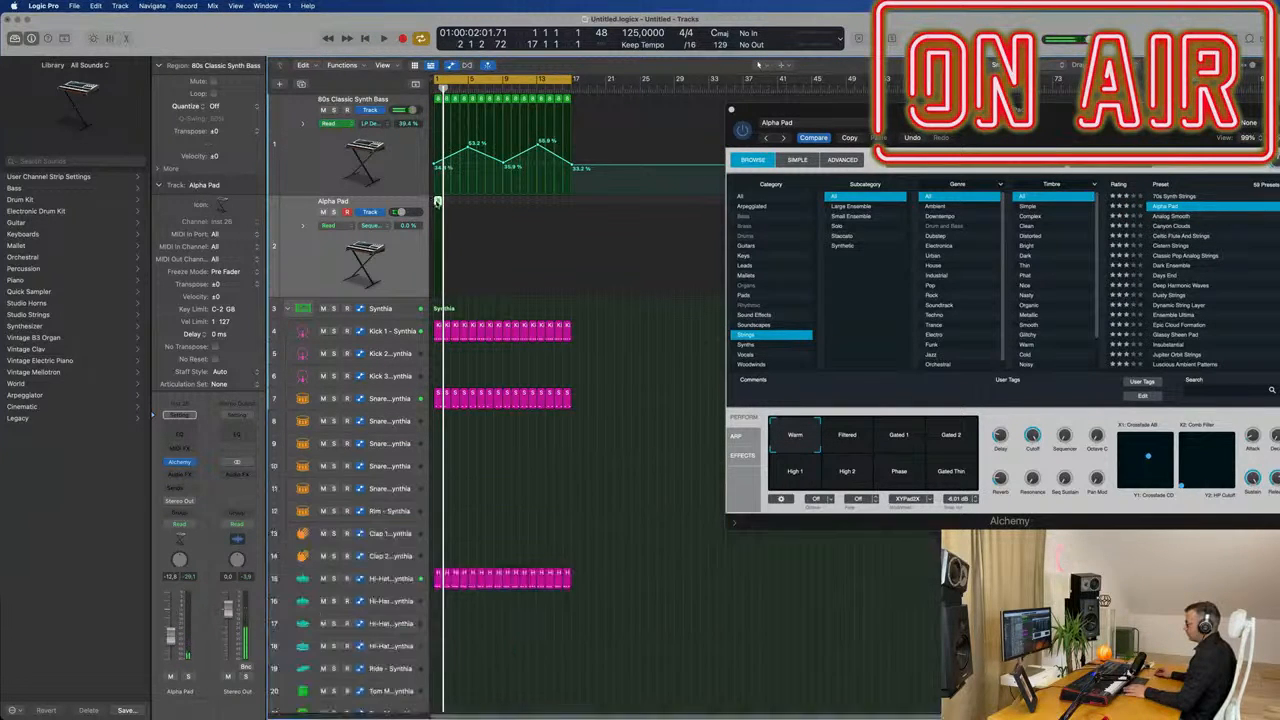
key("e")
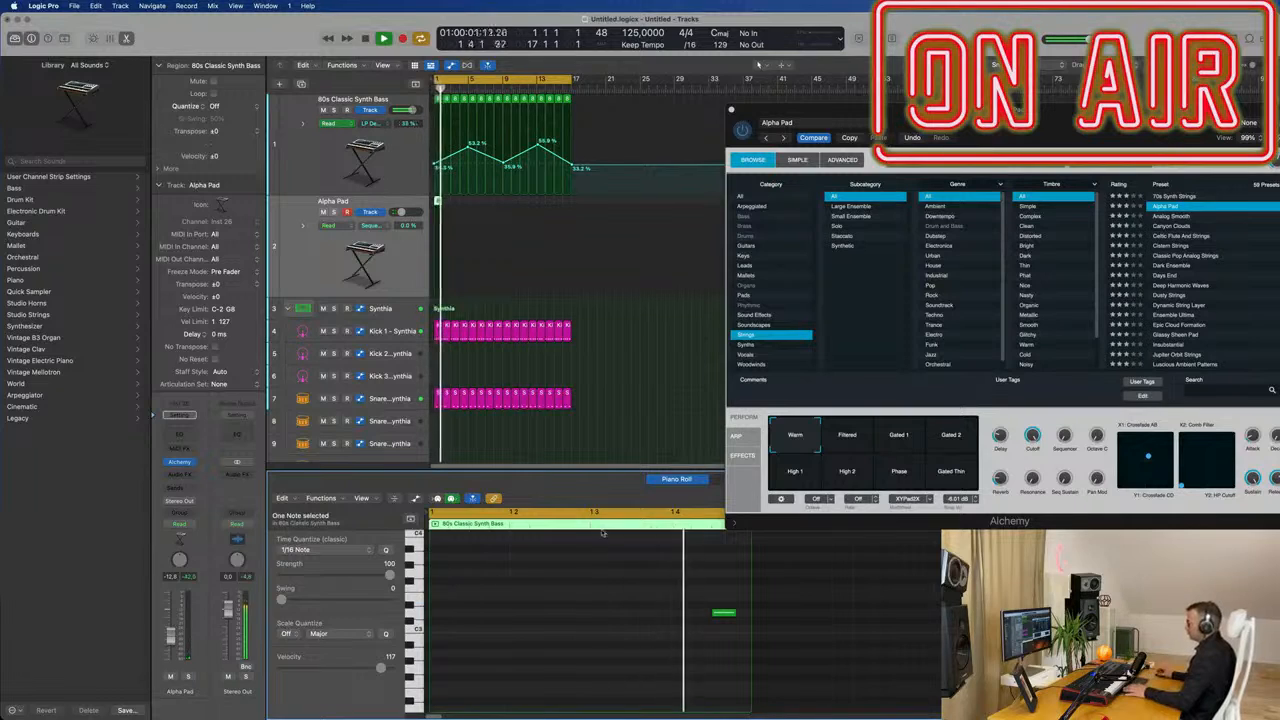
left_click(473, 199)
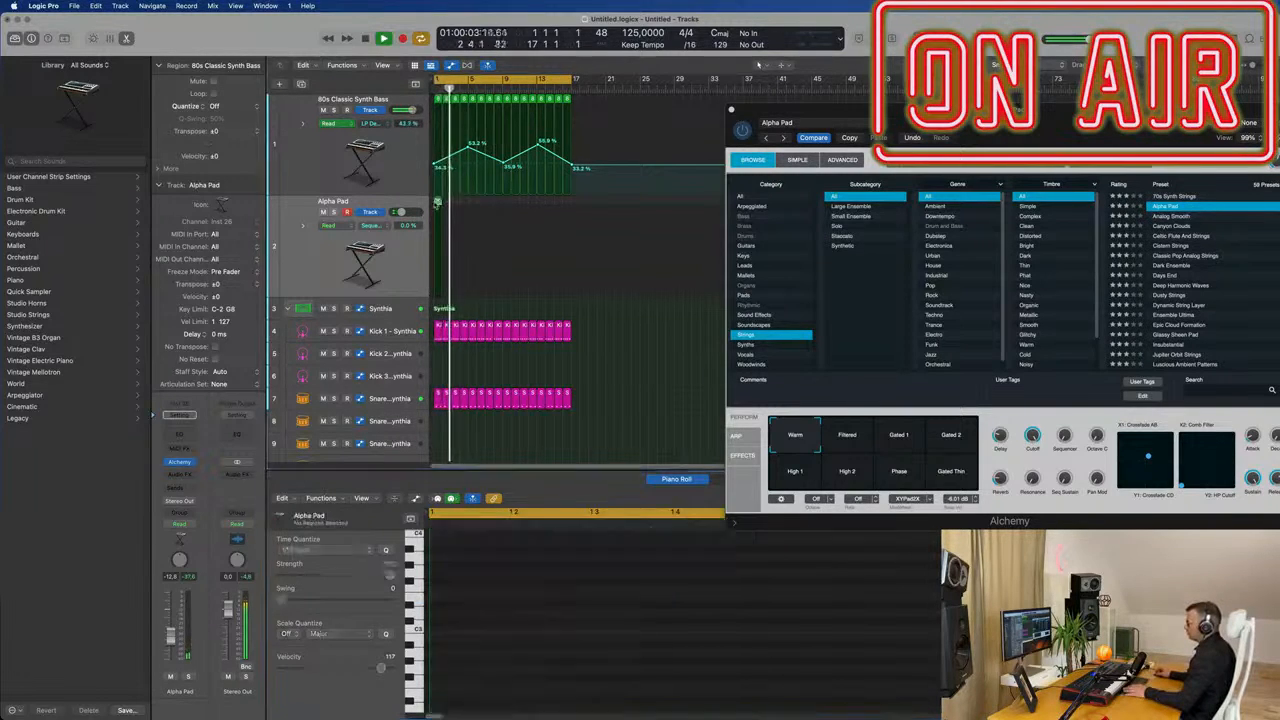
left_click(437, 202)
key("space")
key("super+r")
key("super+r")
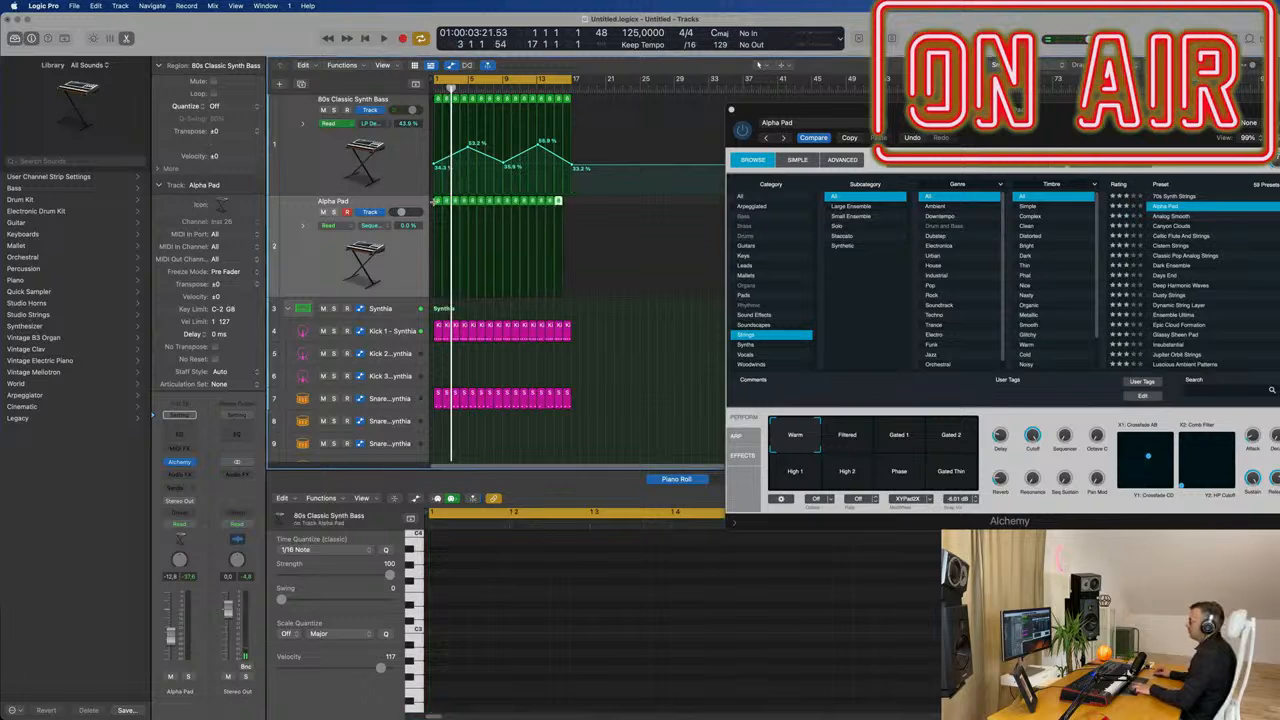
key("super+r")
Load the Cistern Strings preset during playback and audition its Crackling, Light Rain, Fizzing and Dark variations.
key("space")
left_click_drag(835, 109, 666, 151)
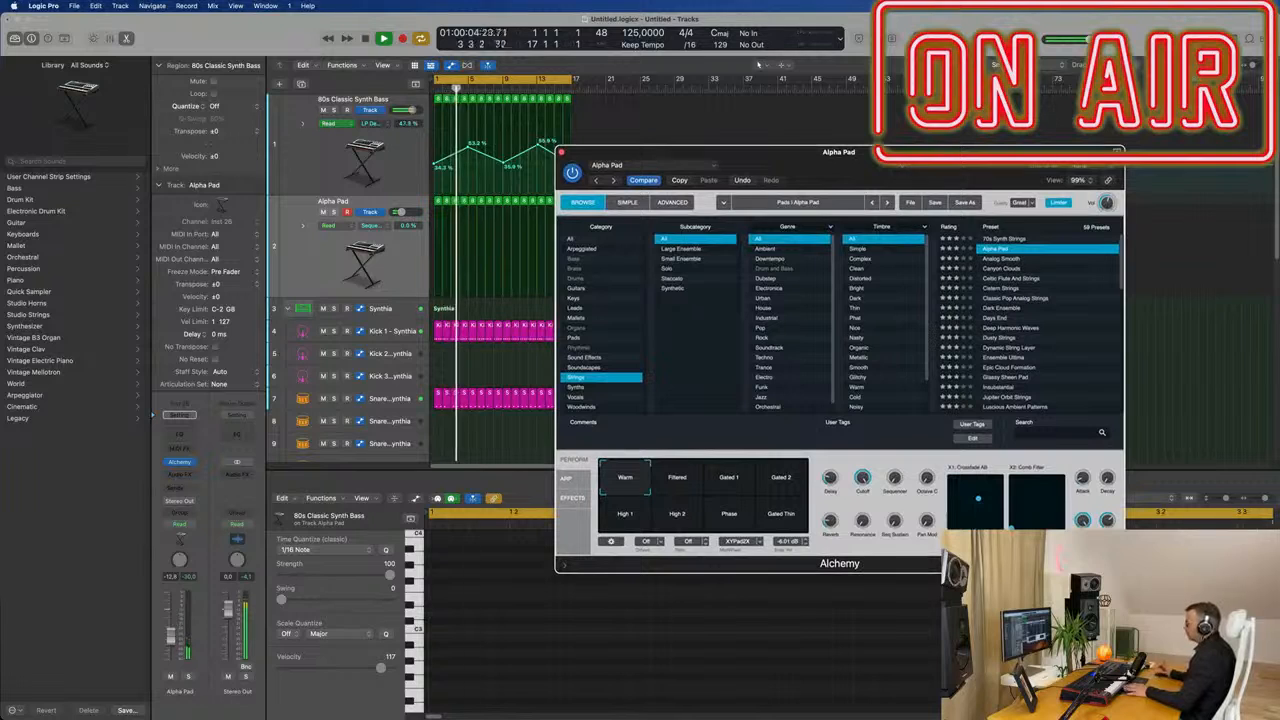
left_click(998, 288)
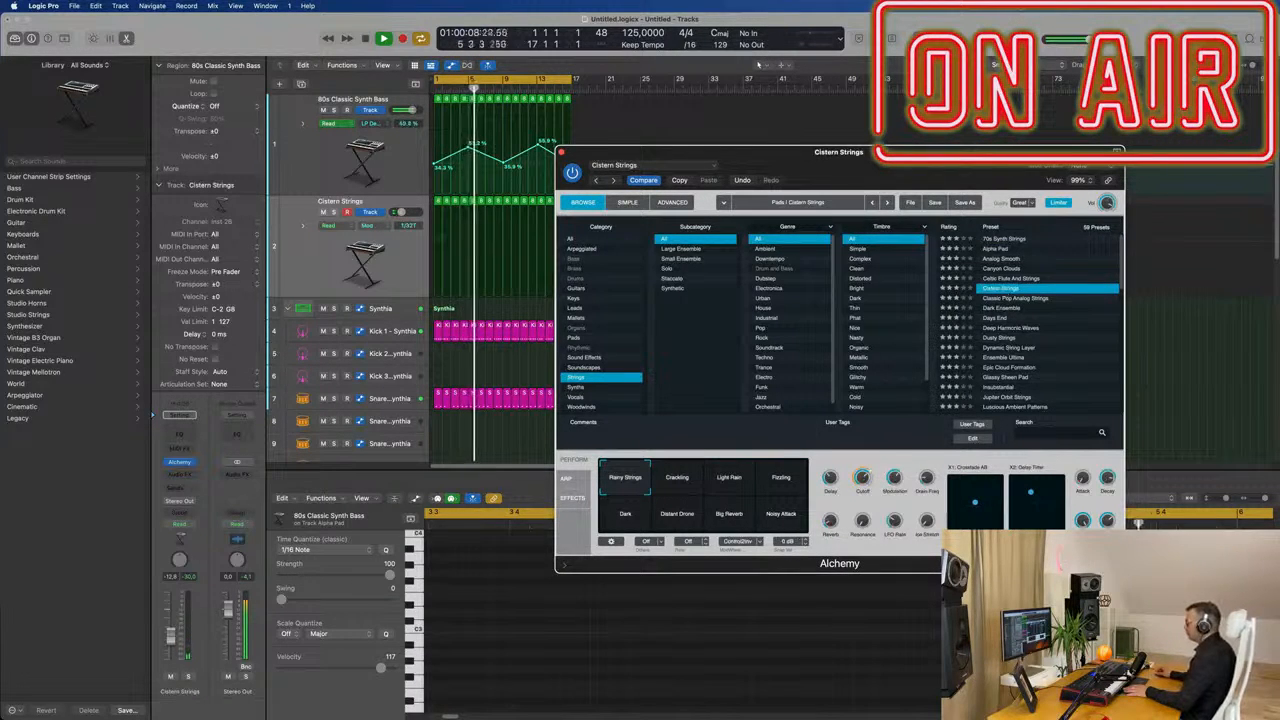
left_click_drag(700, 152, 630, 272)
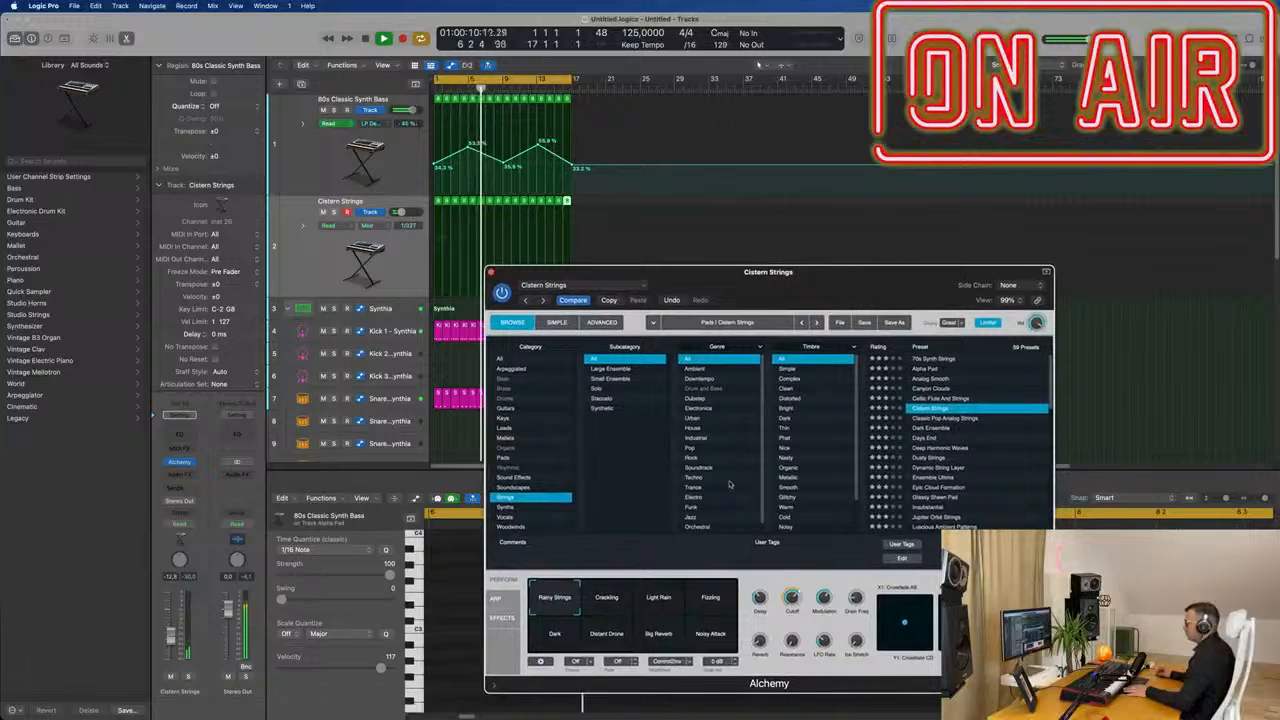
left_click(601, 610)
left_click(659, 606)
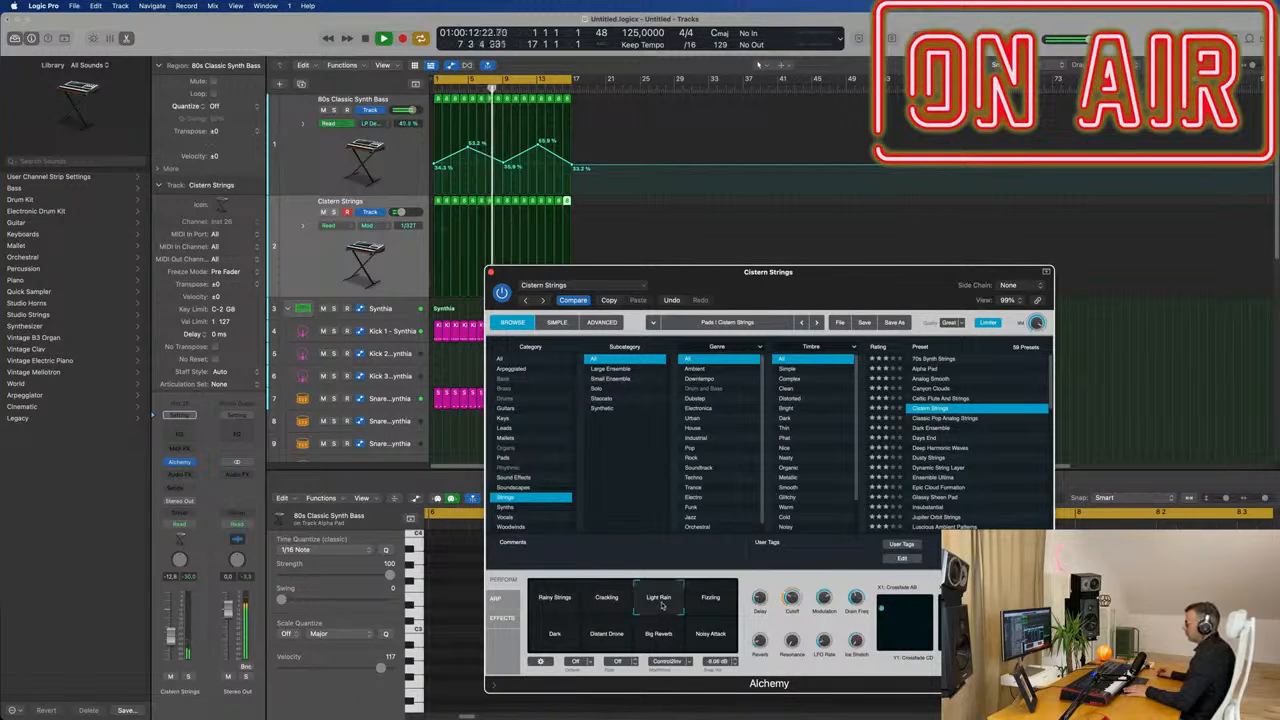
left_click(704, 605)
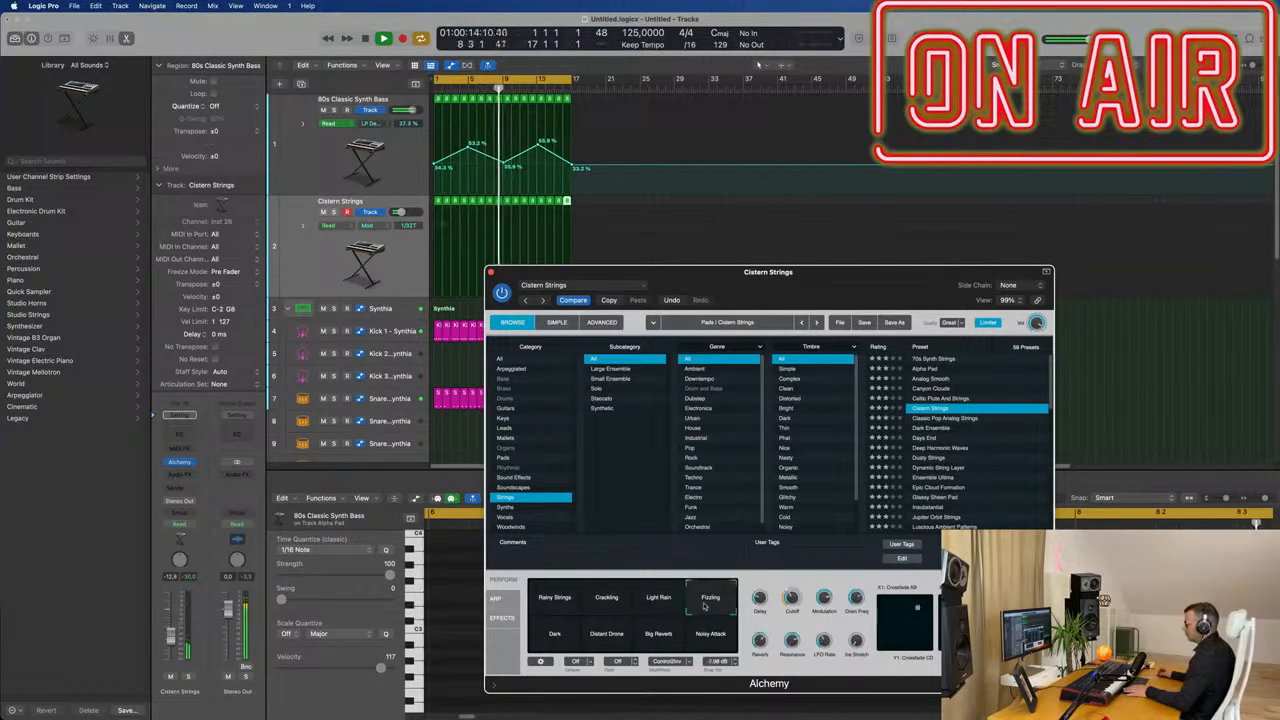
left_click(558, 643)
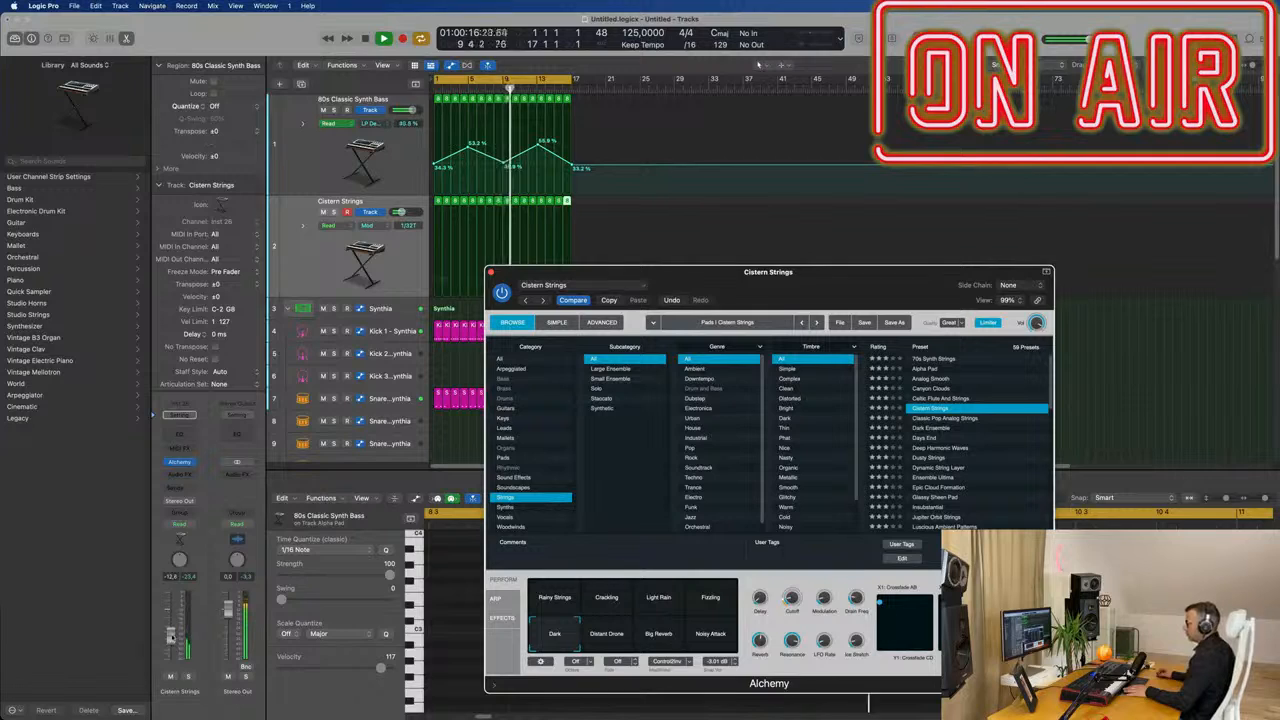
Raise the strings track's volume to about -12.4 dB and load the Classic Pop Analog Strings preset.
left_click_drag(172, 638, 172, 636)
left_click(931, 421)
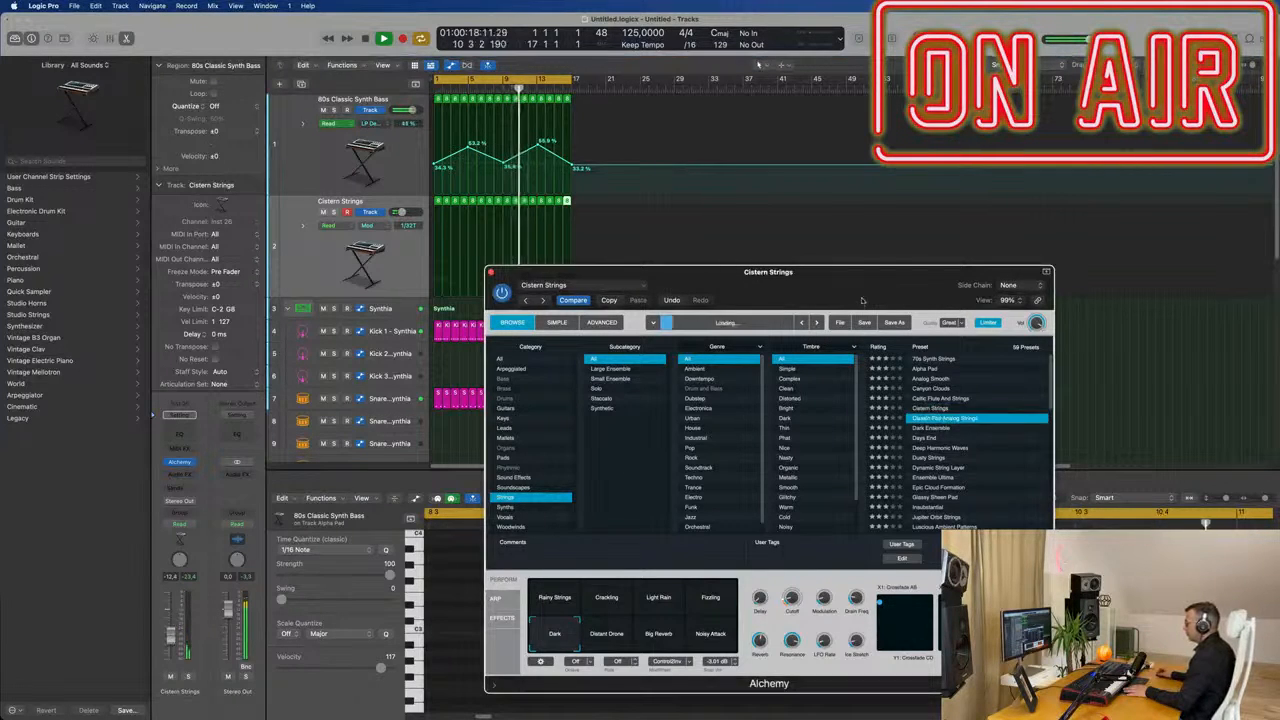
Load the Dusty Strings preset on the strings track and raise the track's volume to about -7.4 dB.
left_click_drag(860, 296, 968, 172)
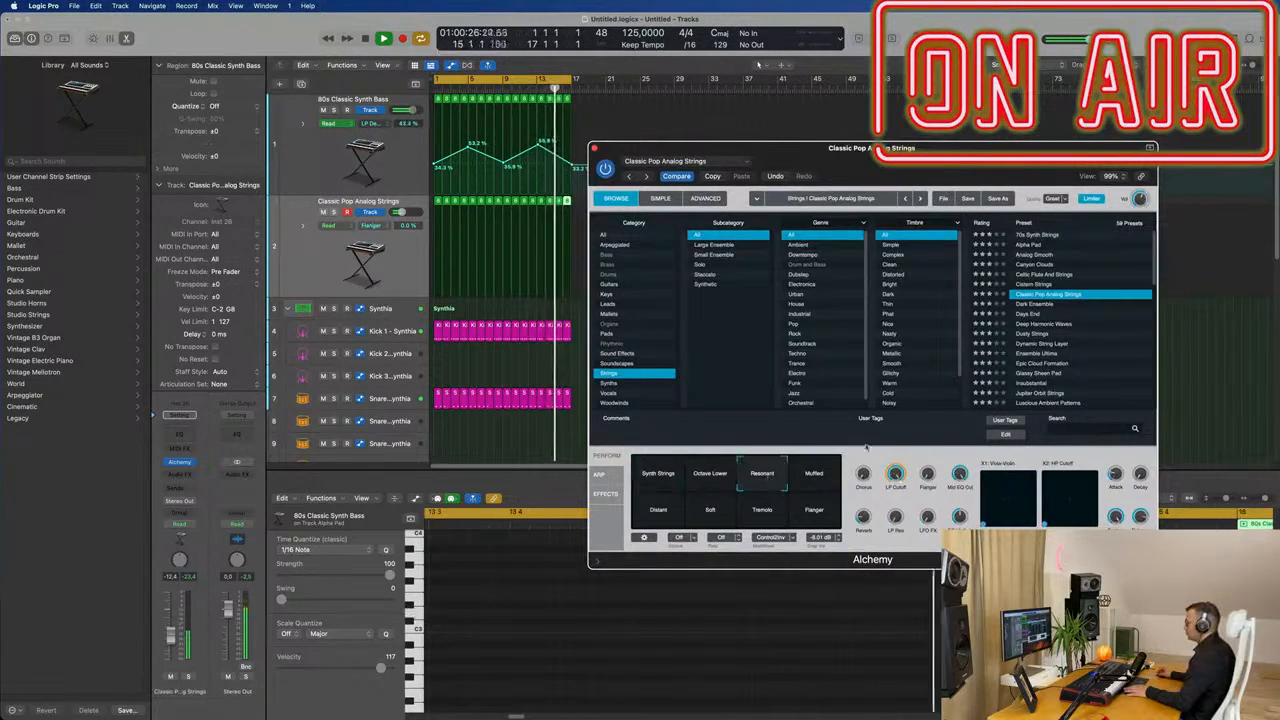
left_click(1024, 334)
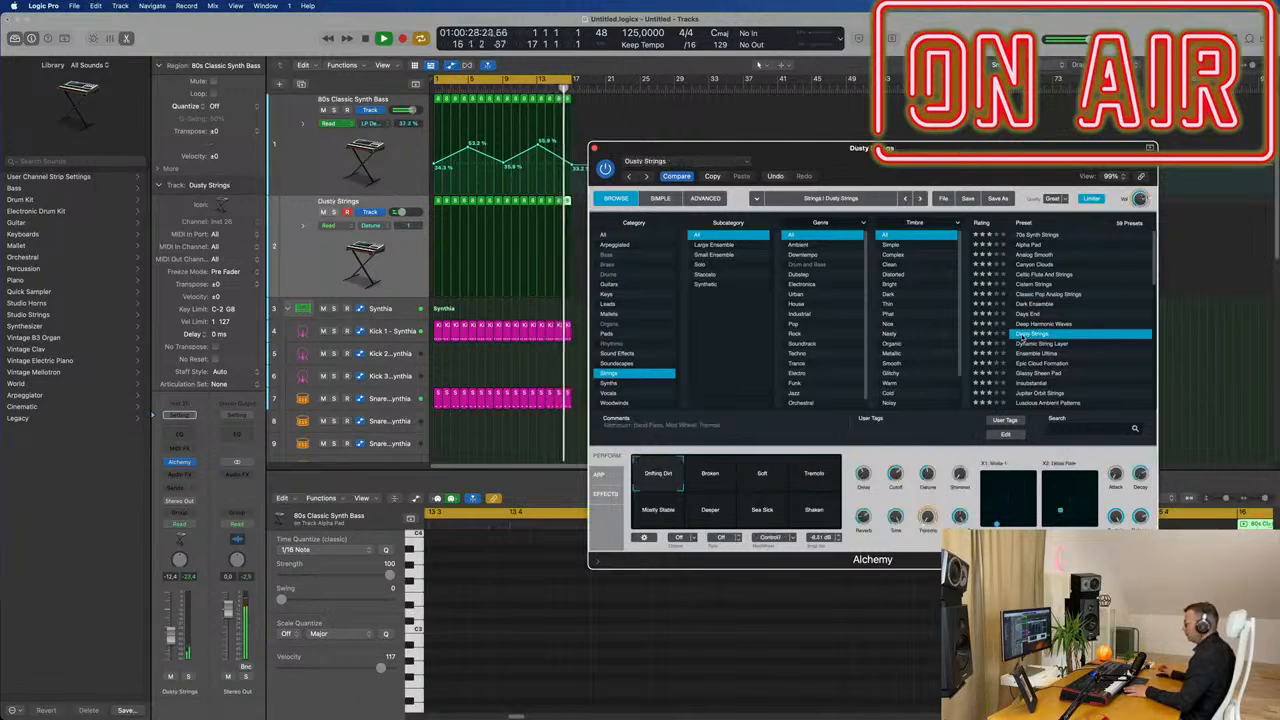
left_click_drag(970, 153, 1036, 144)
left_click_drag(172, 638, 170, 631)
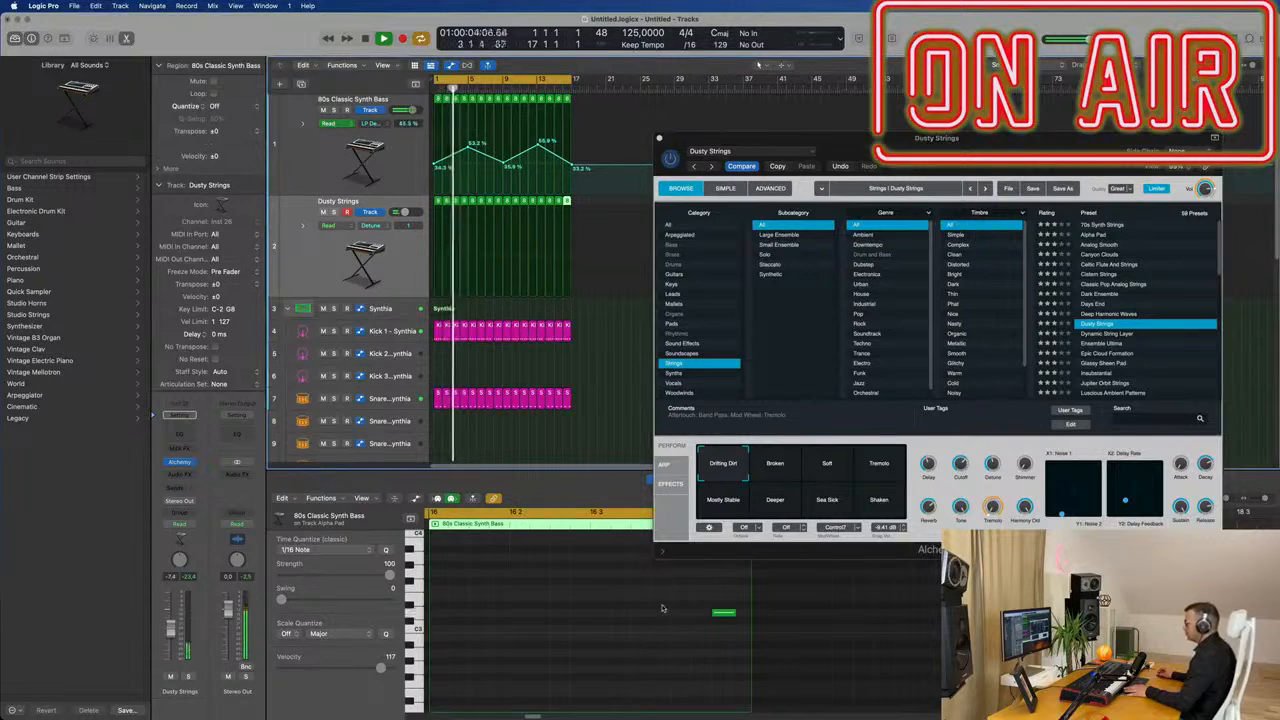
Select the notes in all 16 strings regions and audition the Broken, Soft and Tremolo variations of Dusty Strings.
left_click_drag(677, 600, 726, 645)
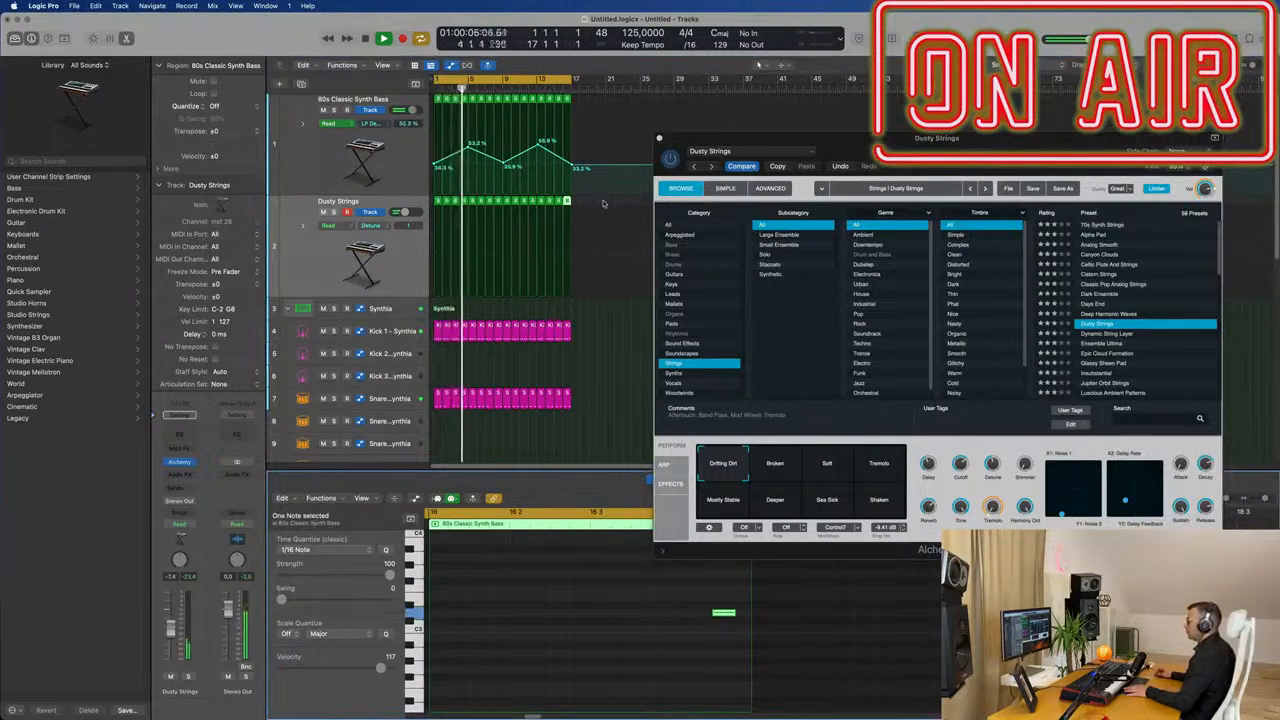
key("super+a")
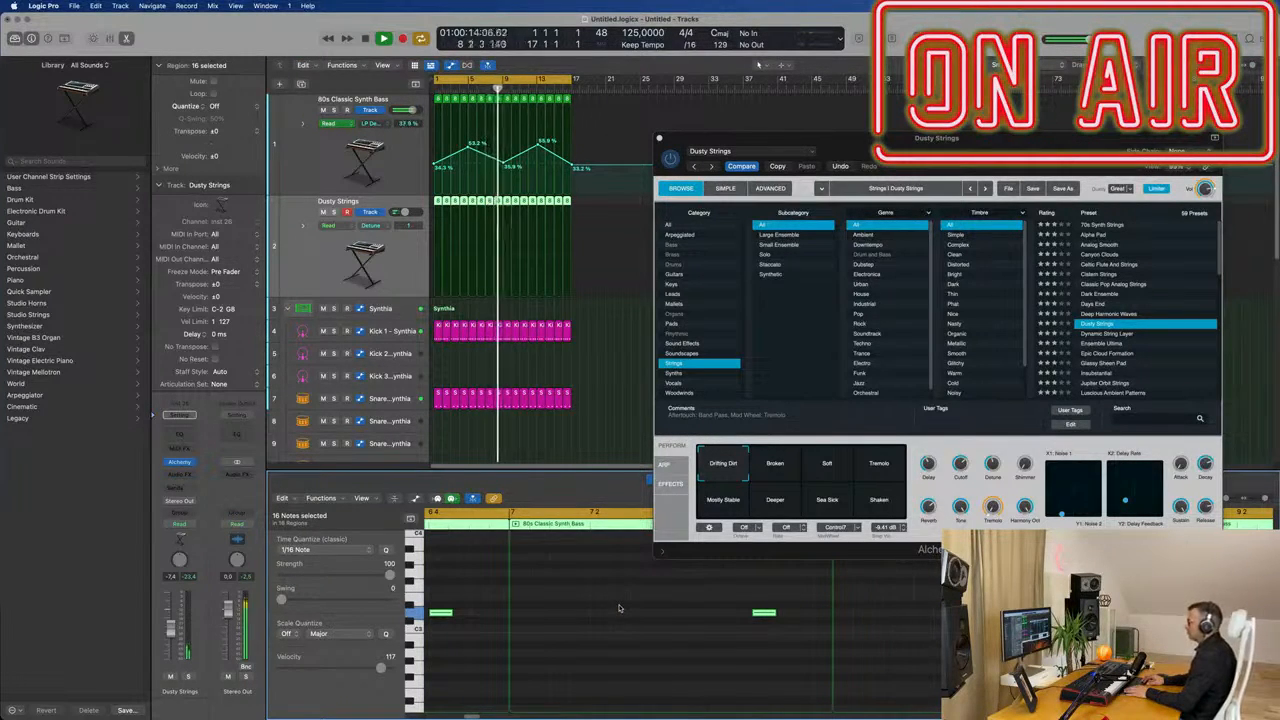
left_click(775, 463)
left_click(828, 463)
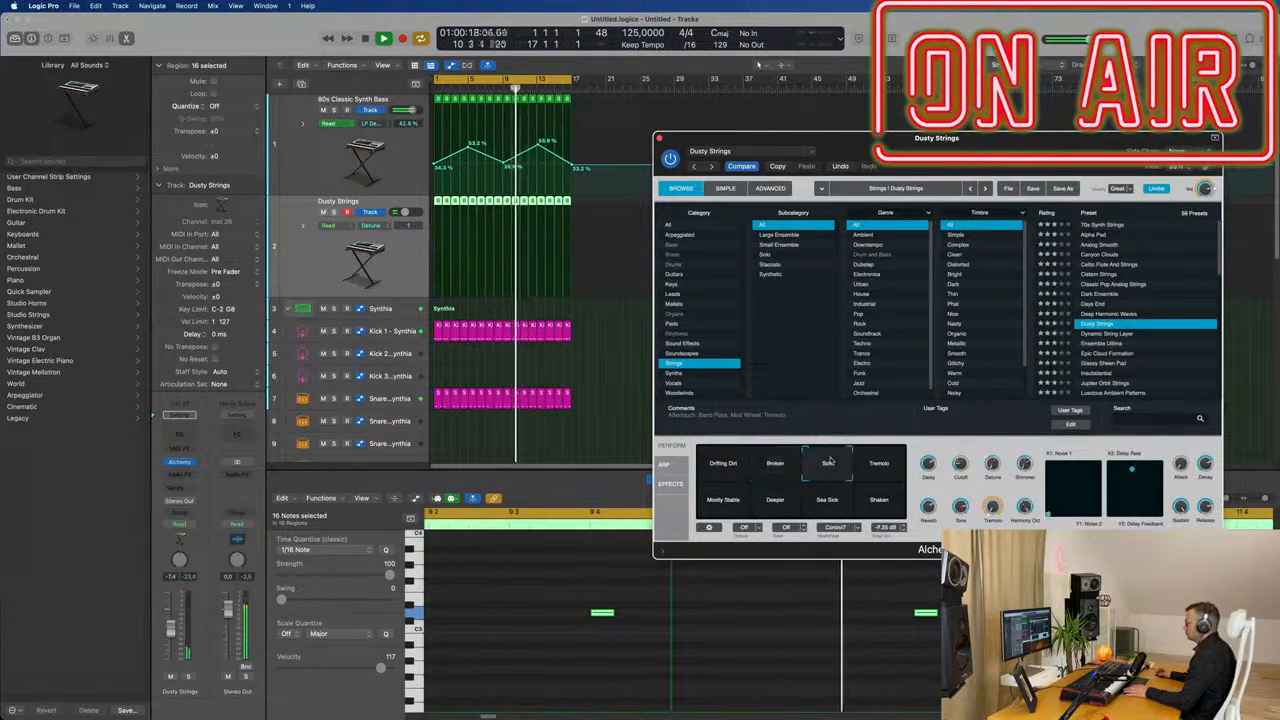
left_click(884, 476)
Audition the Dynamic String Layer and Massiveness presets and lower the strings track's volume to about -9 dB.
left_click(1135, 334)
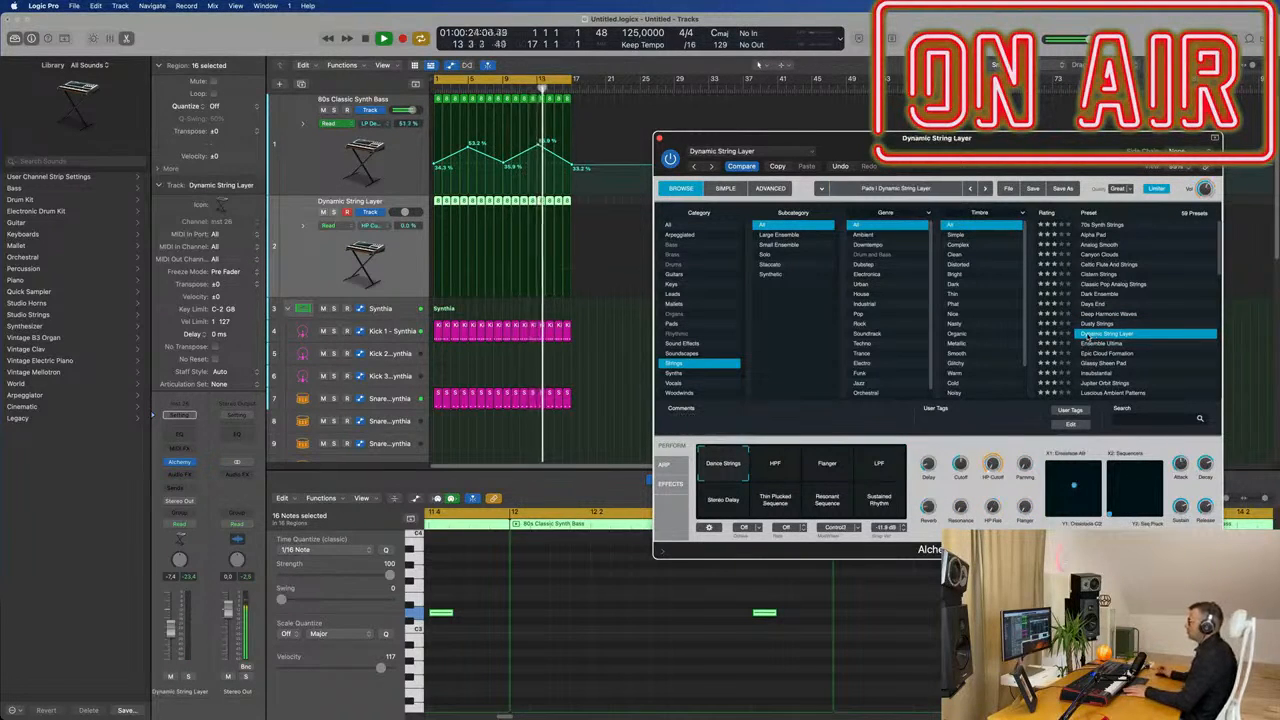
scroll(1108, 356, "down", 4)
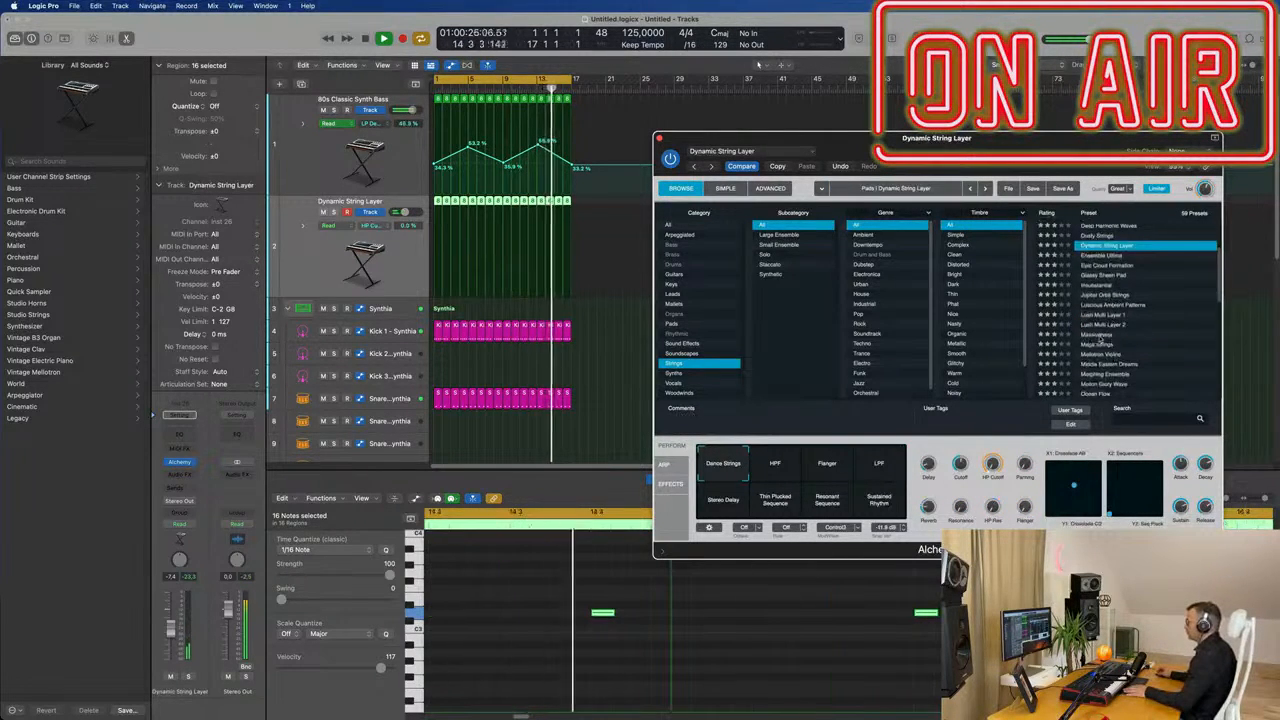
left_click(1098, 334)
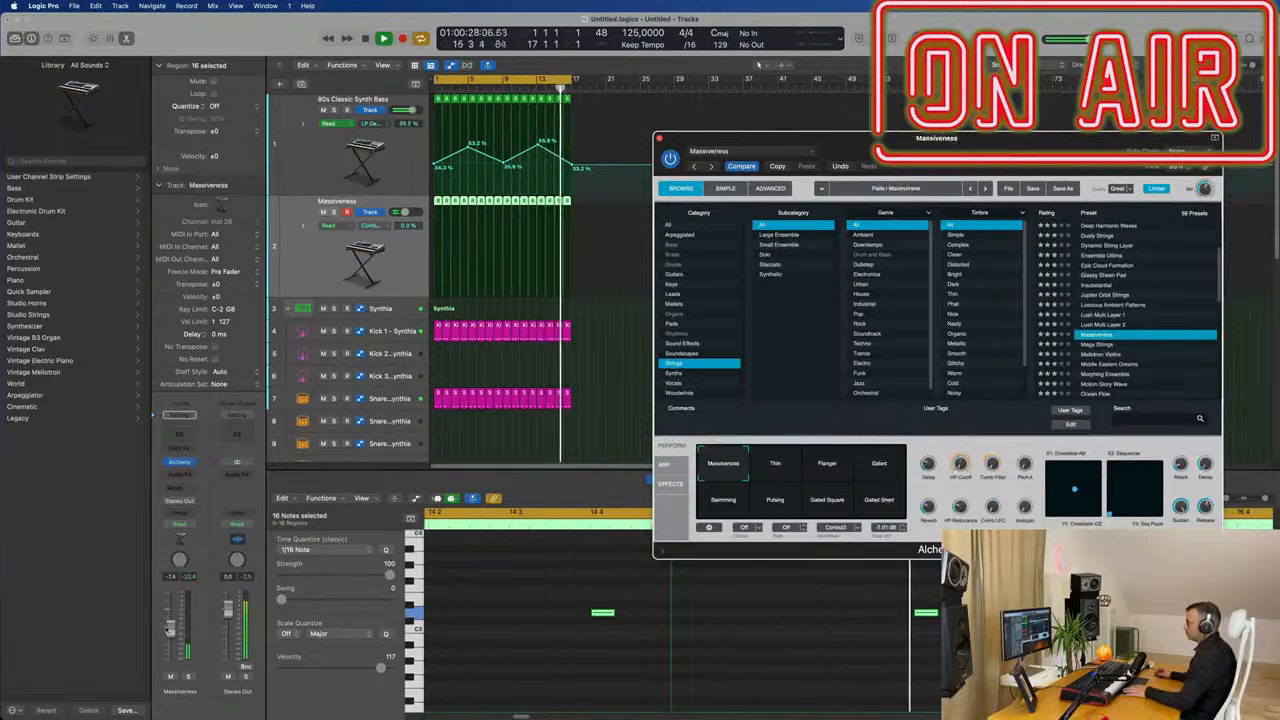
scroll(960, 370, "down", 1)
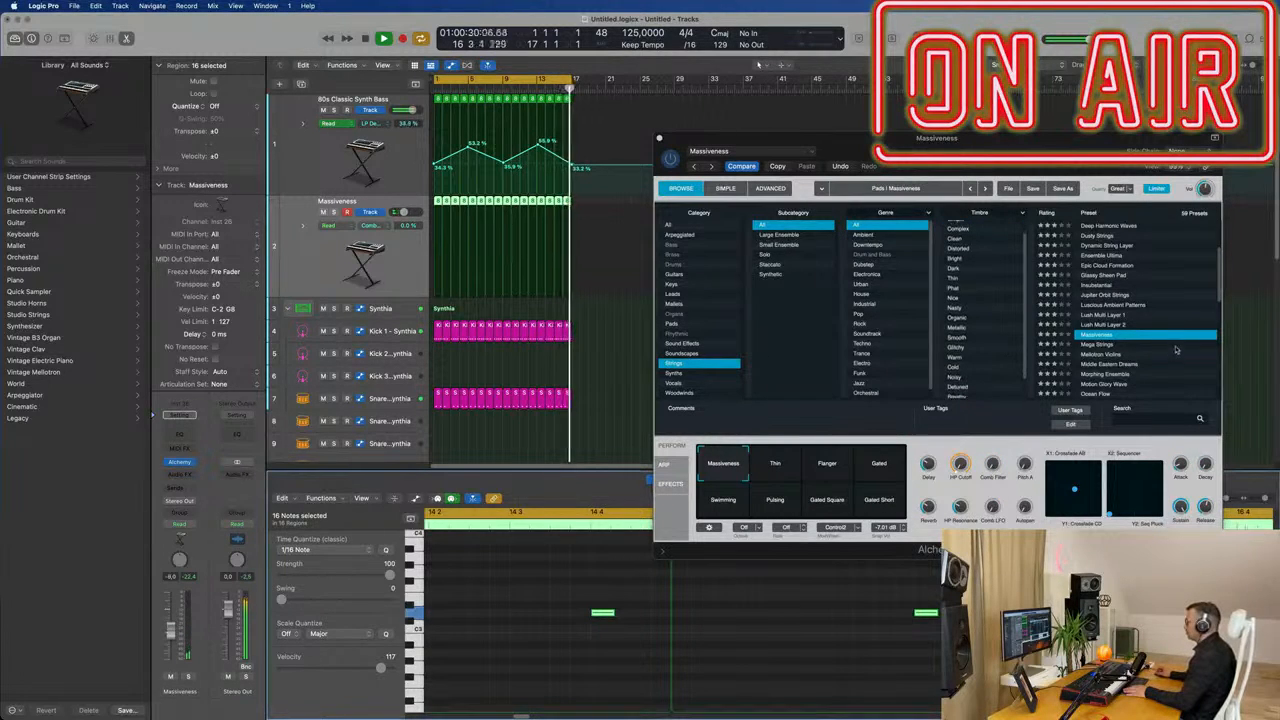
Load the Ocean Flow preset with its Key Distorted variation and duplicate the selected notes an octave lower in all regions.
scroll(1160, 330, "down", 3)
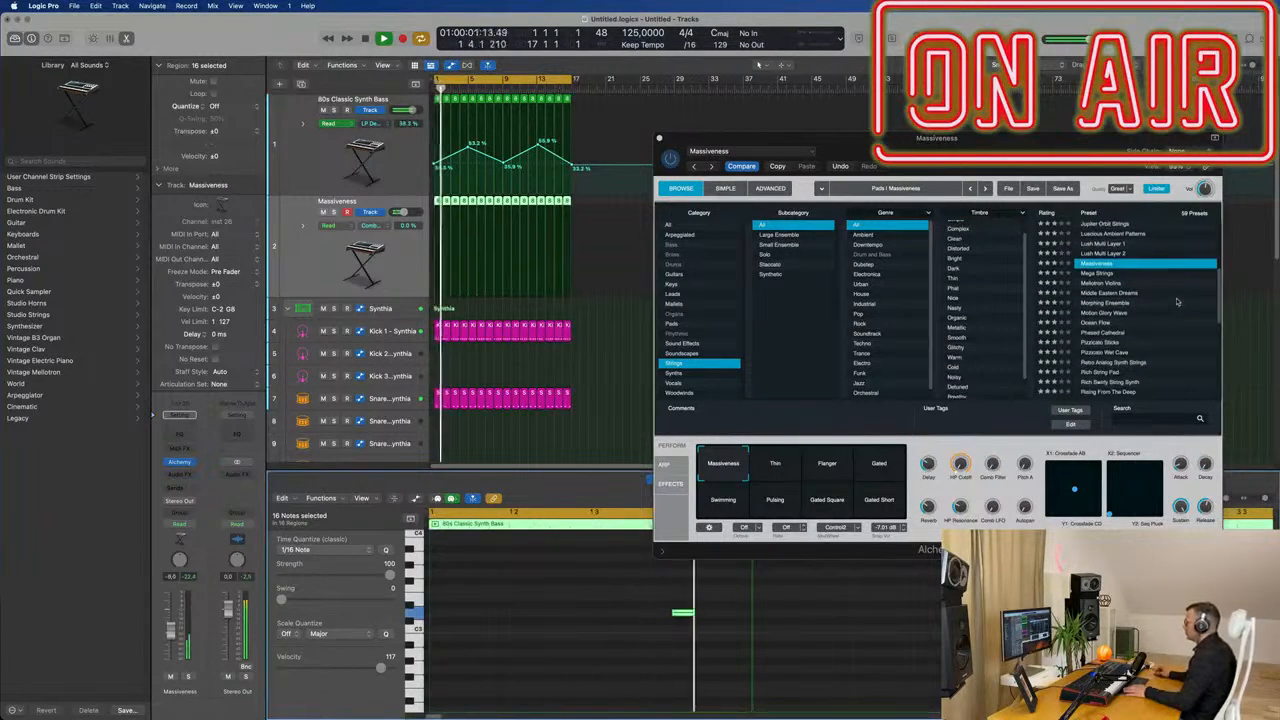
left_click(1103, 324)
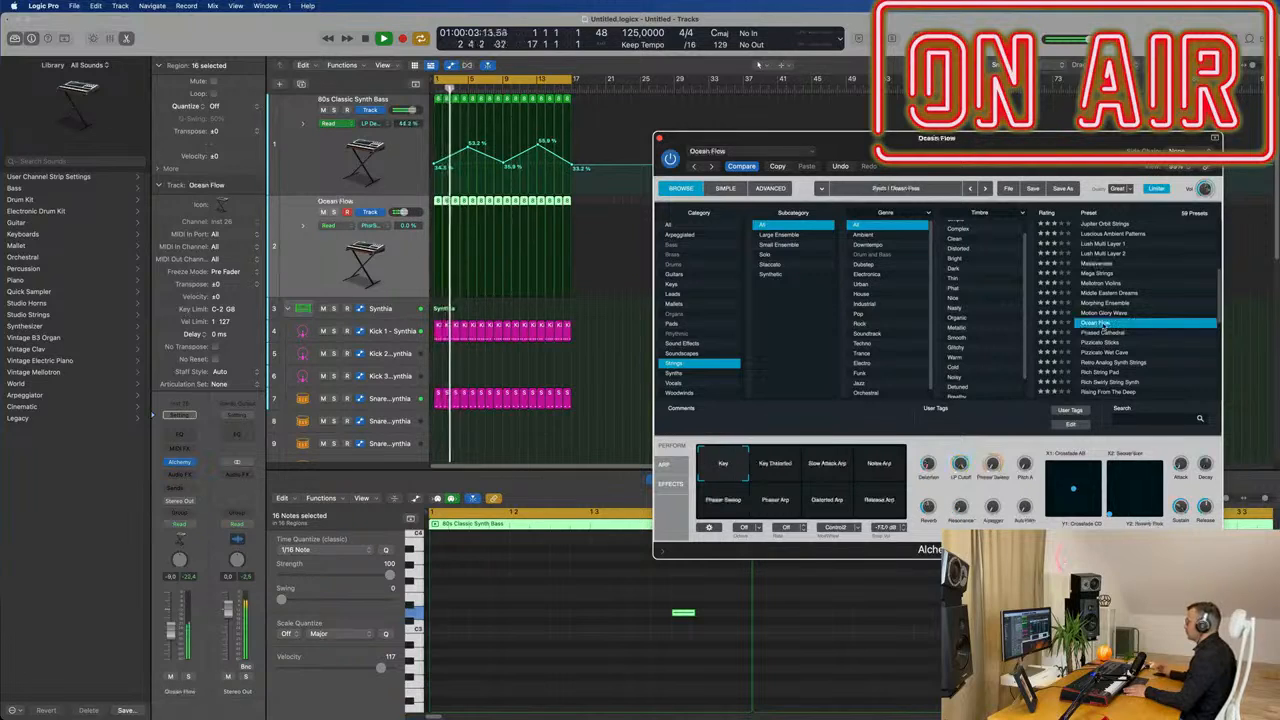
scroll(1160, 324, "down", 1)
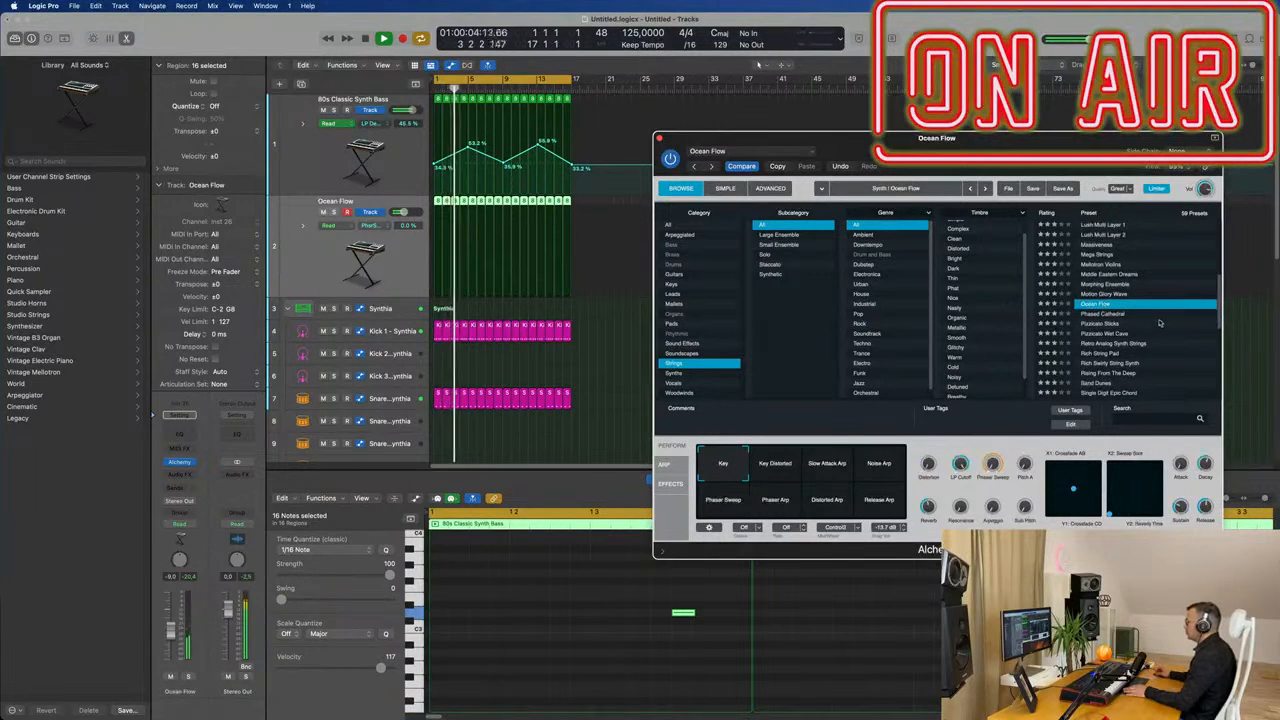
left_click(771, 465)
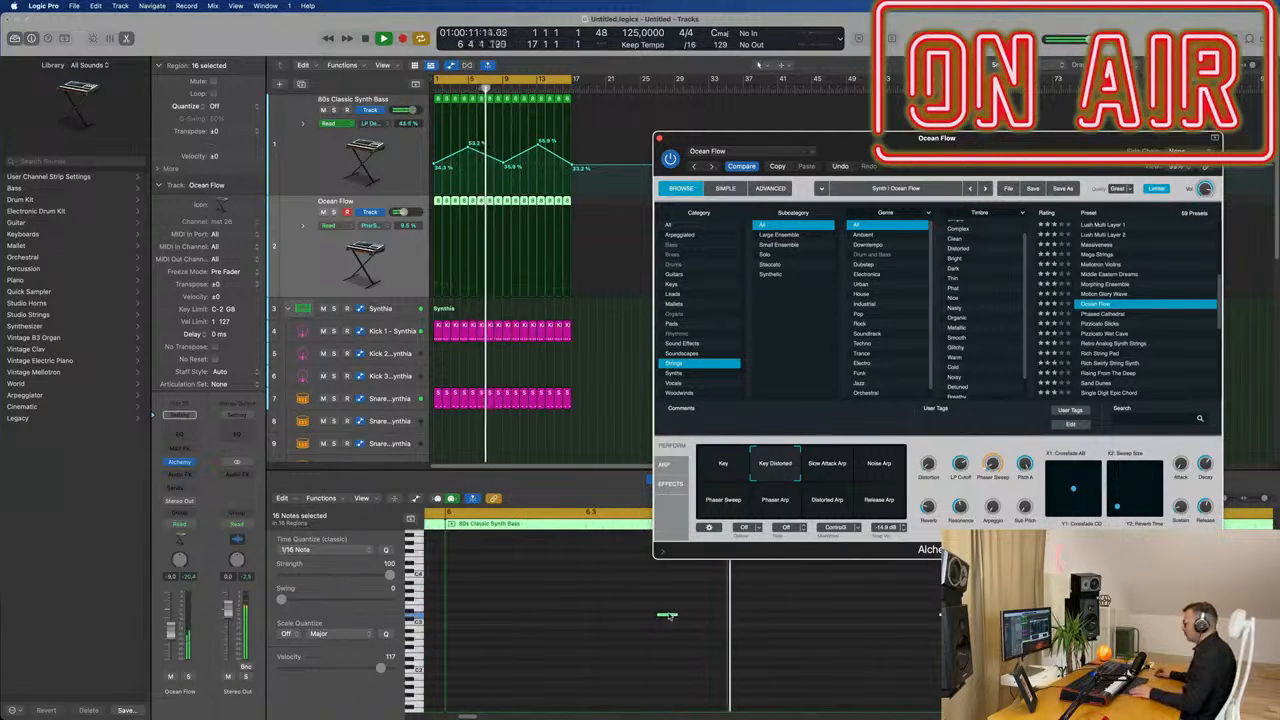
left_click_drag(668, 616, 668, 664)
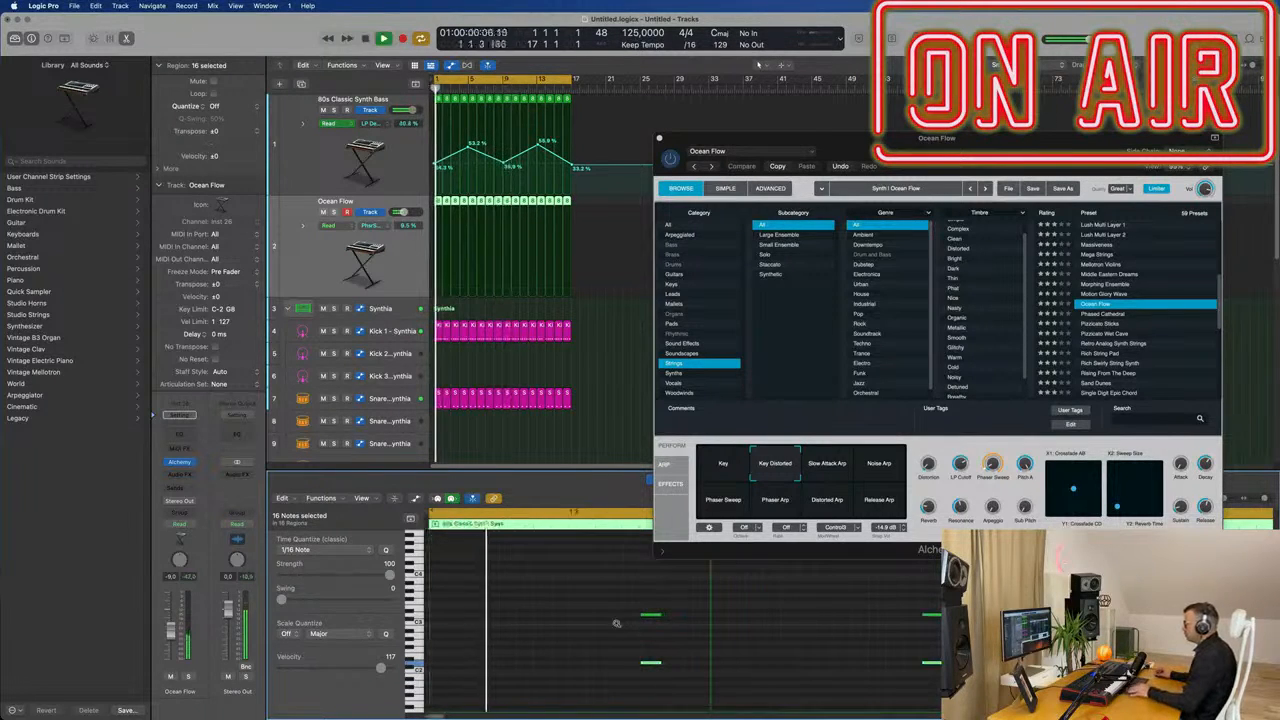
Audition Ocean Flow's Noise Arp, Phaser Sweep, Phaser Arp, Distorted Arp and Release Arp variations during playback.
left_click_drag(840, 550, 752, 523)
left_click(800, 436)
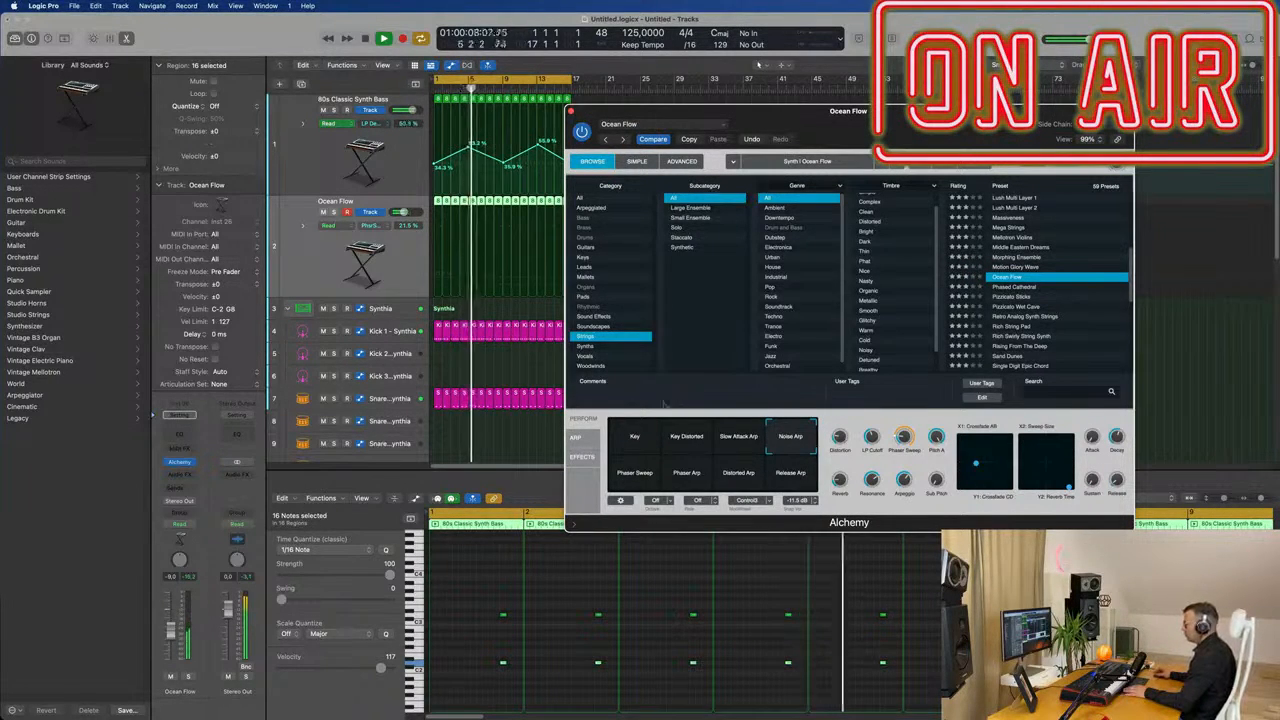
left_click(624, 482)
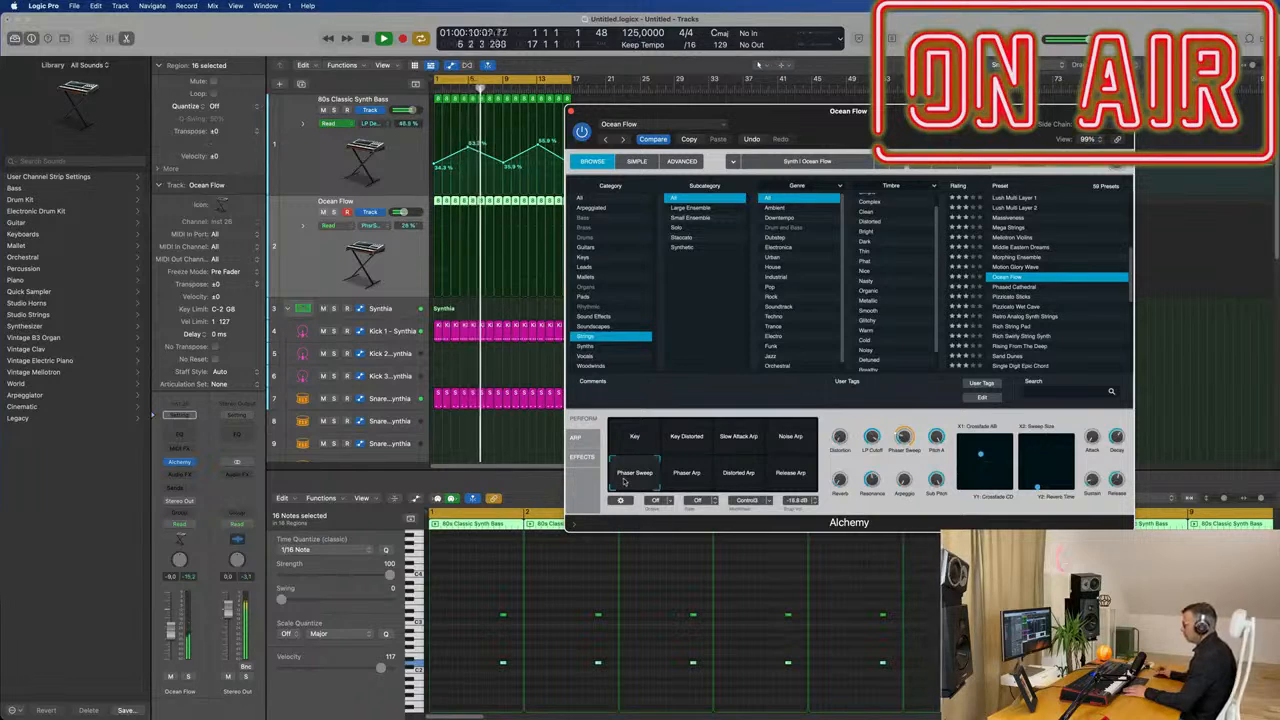
left_click(687, 476)
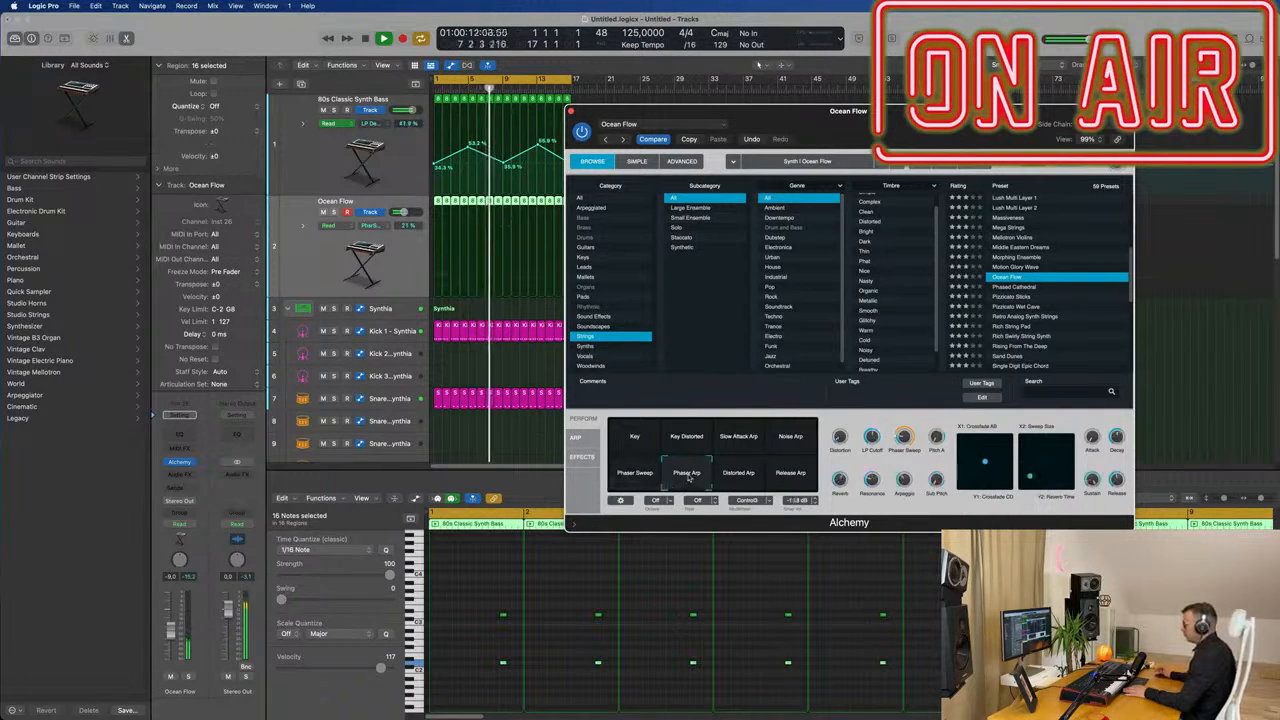
left_click(743, 478)
left_click(797, 480)
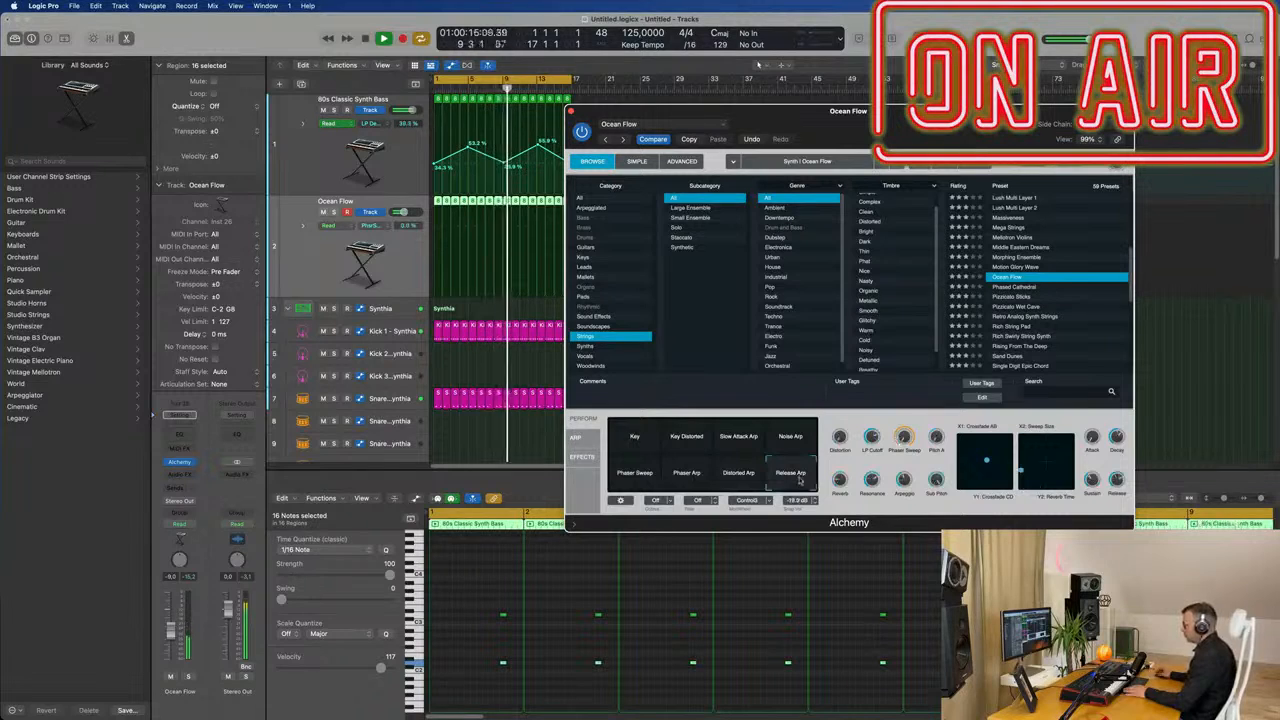
Compare Ocean Flow's Key Distorted and Phaser Arp variations, ending on Phaser Sweep.
left_click(686, 440)
left_click(686, 485)
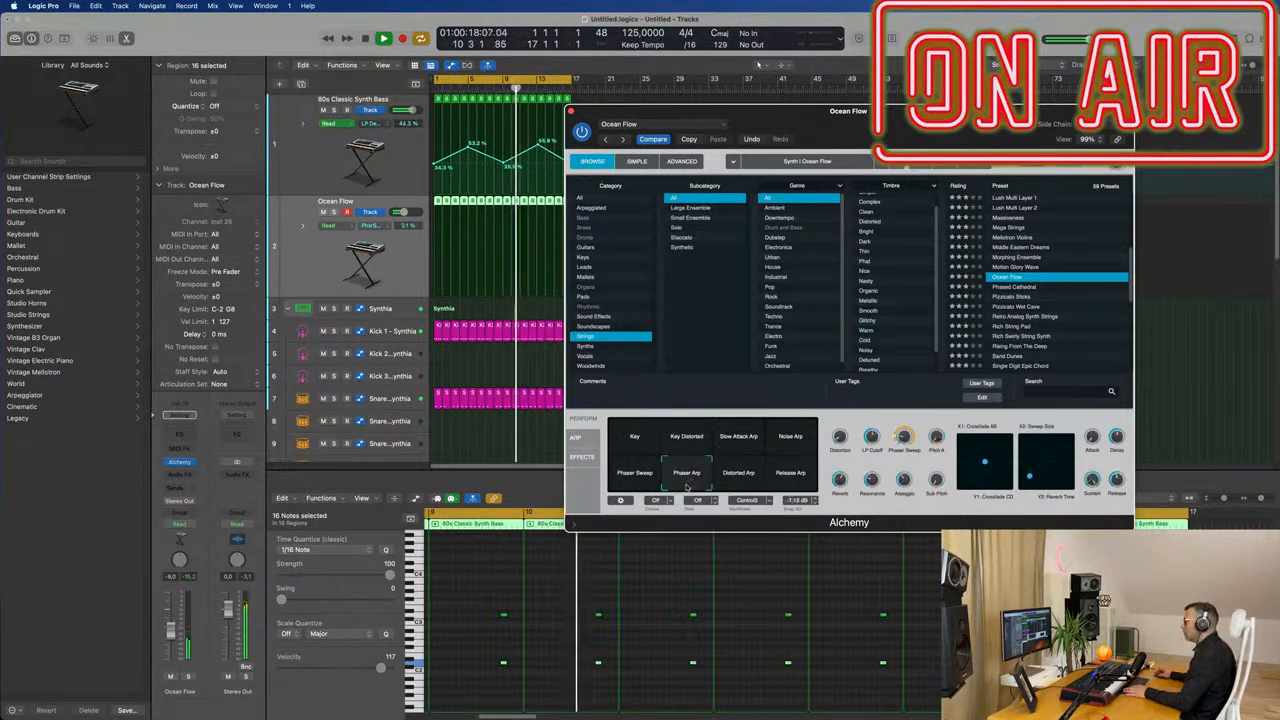
left_click(690, 428)
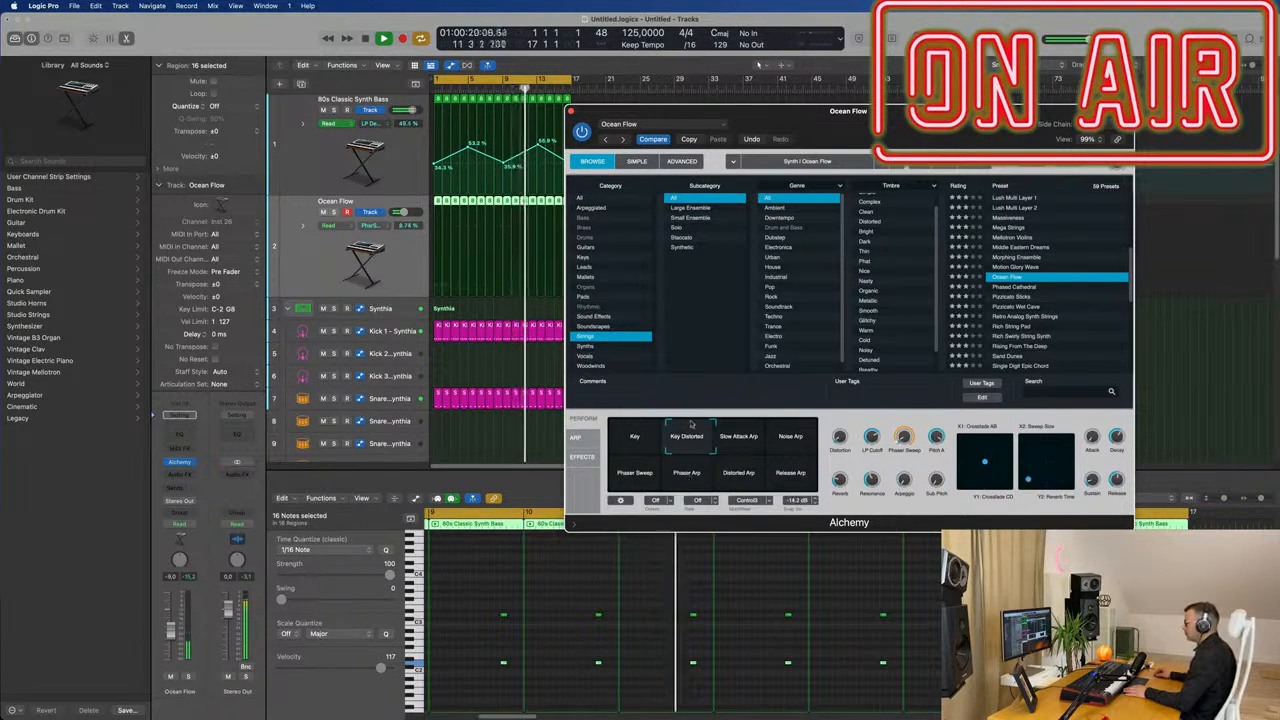
left_click(684, 479)
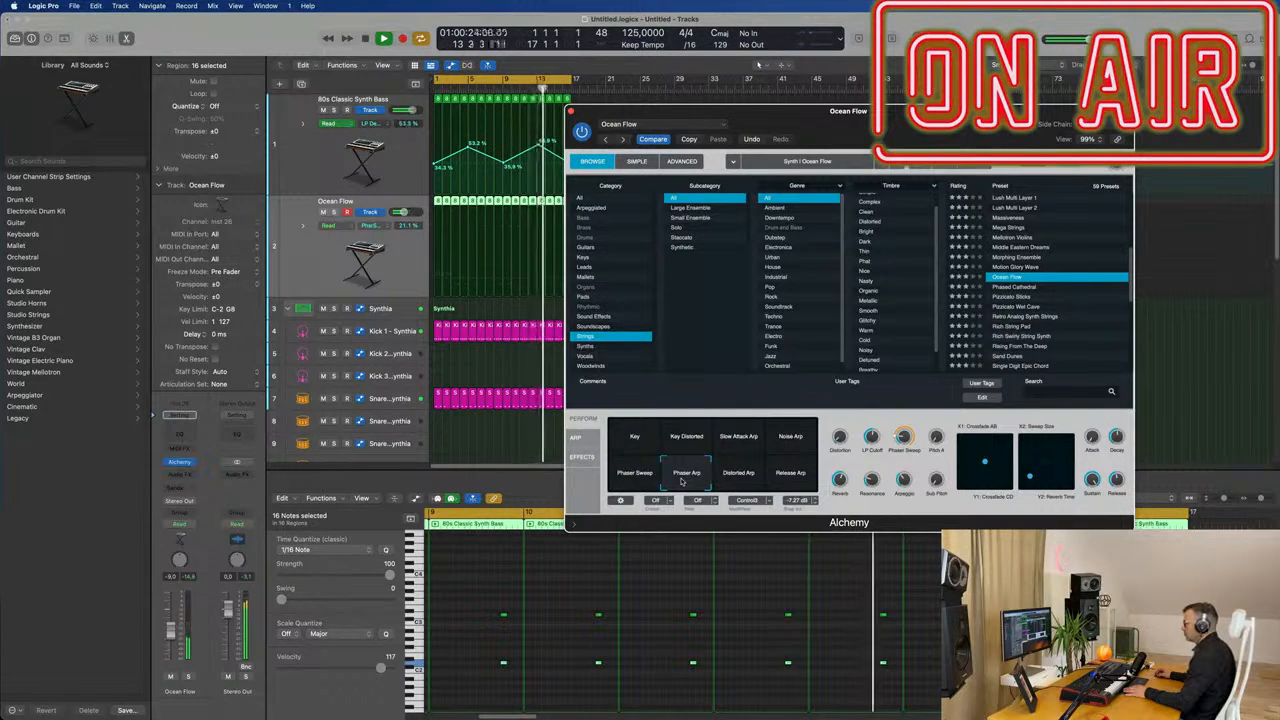
left_click(610, 481)
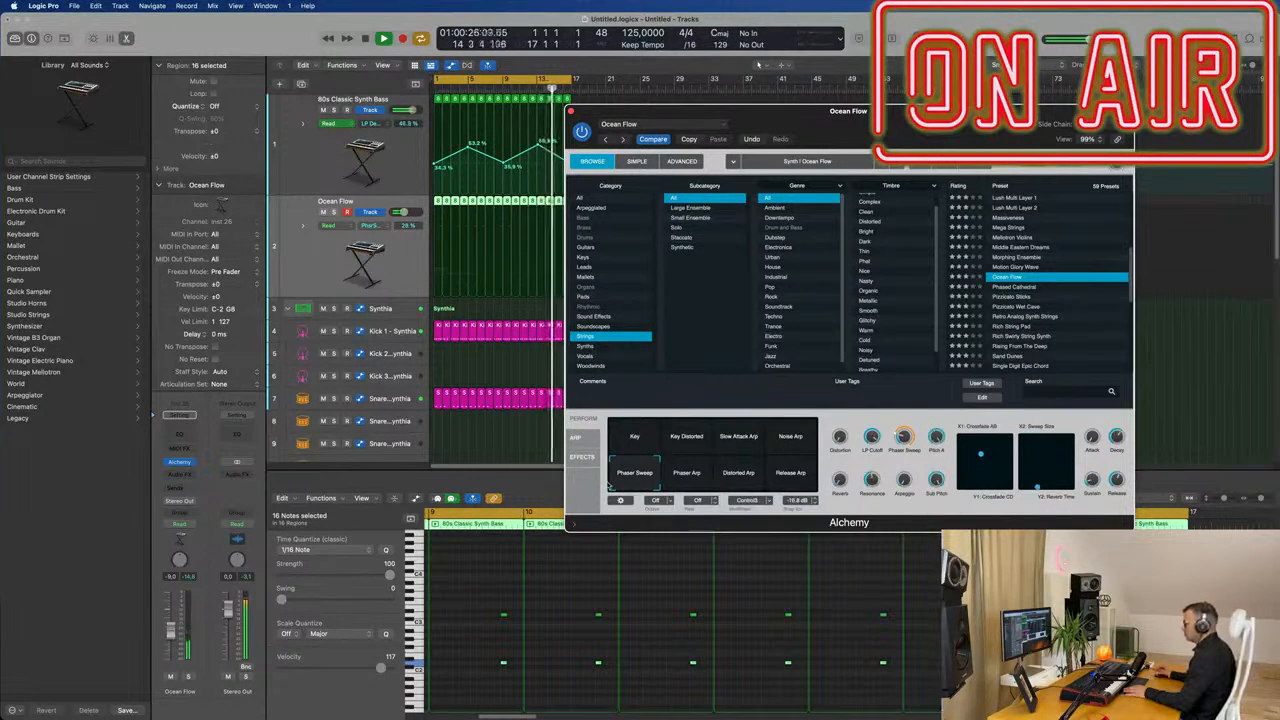
Load the Pizzicato Sticks preset on the strings track and listen to it with the beat.
left_click(1020, 297)
scroll(1075, 243, "down", 3)
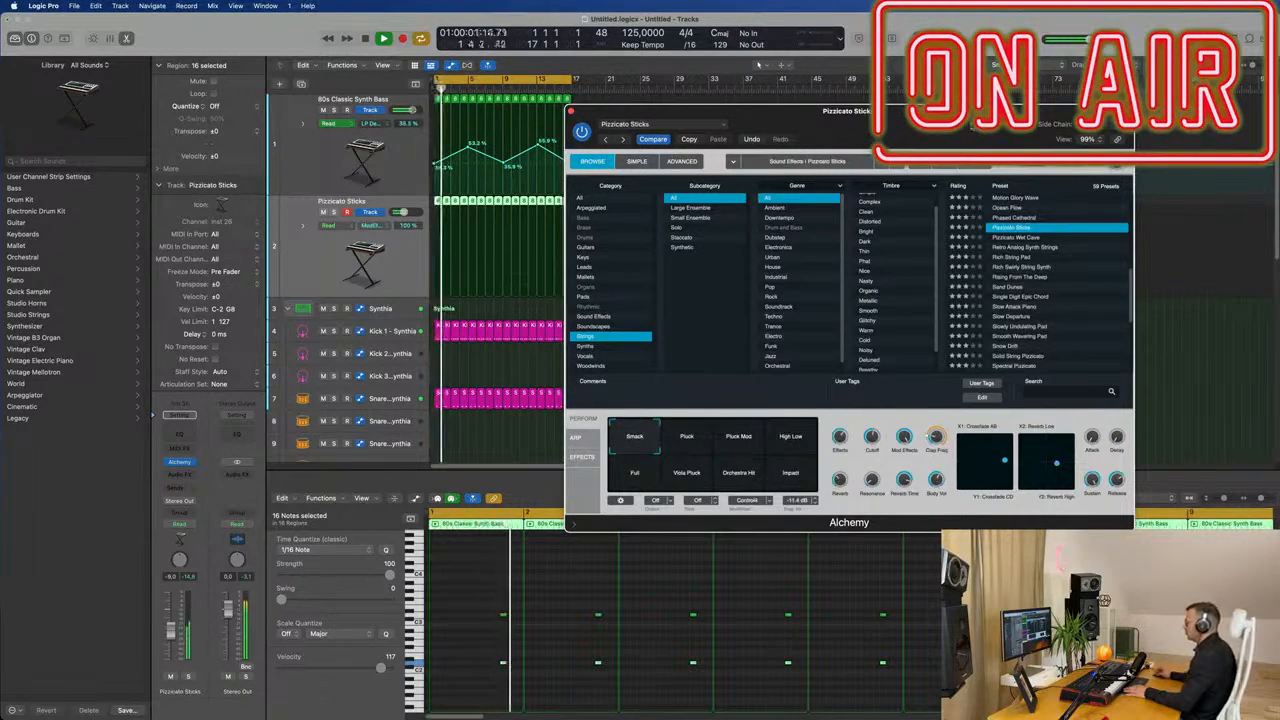
left_click_drag(972, 126, 985, 121)
left_click(176, 628)
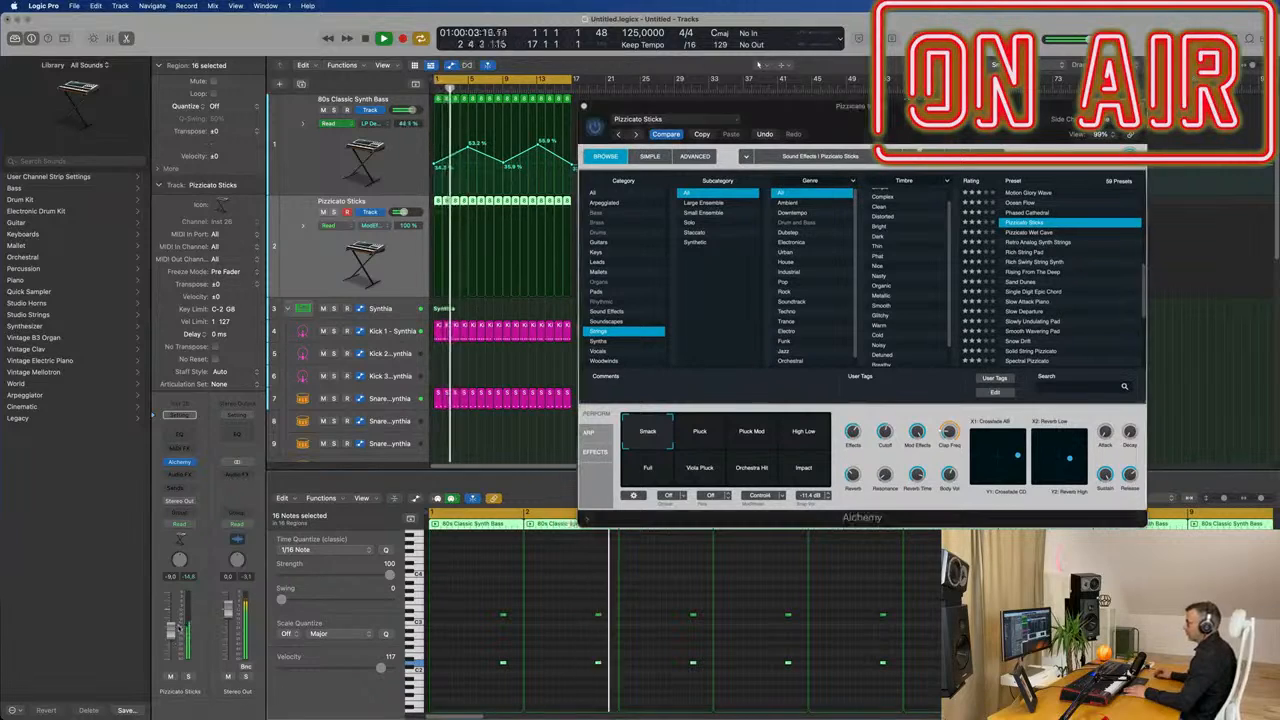
left_click(1128, 392)
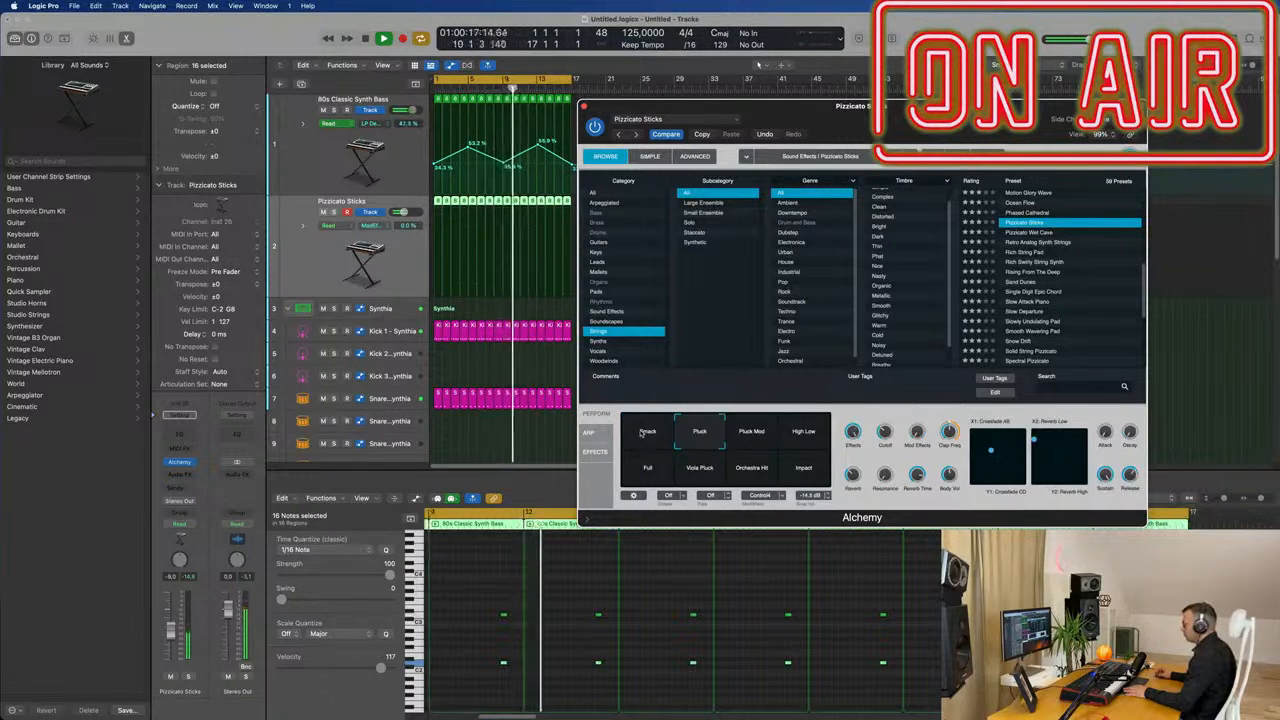
Audition the Pluck Mod, High Low and Full variations of Pizzicato Sticks and return to Smack.
left_click(764, 434)
left_click(816, 431)
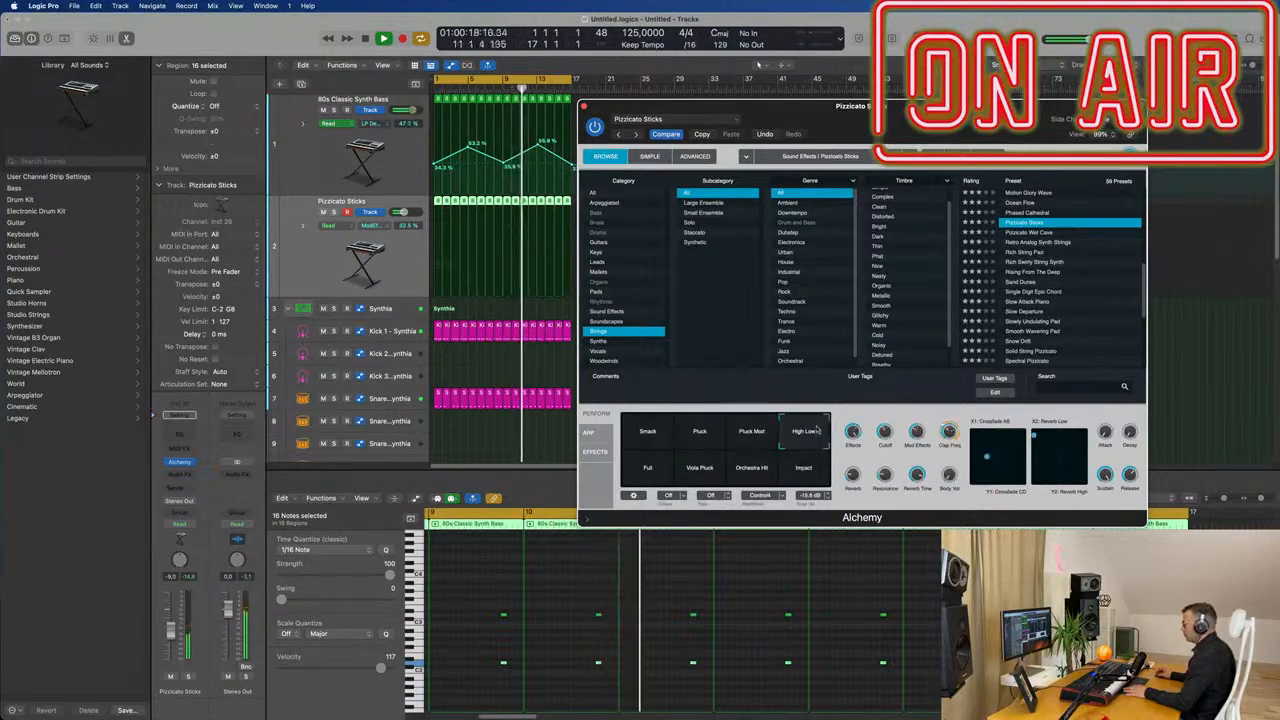
left_click(653, 466)
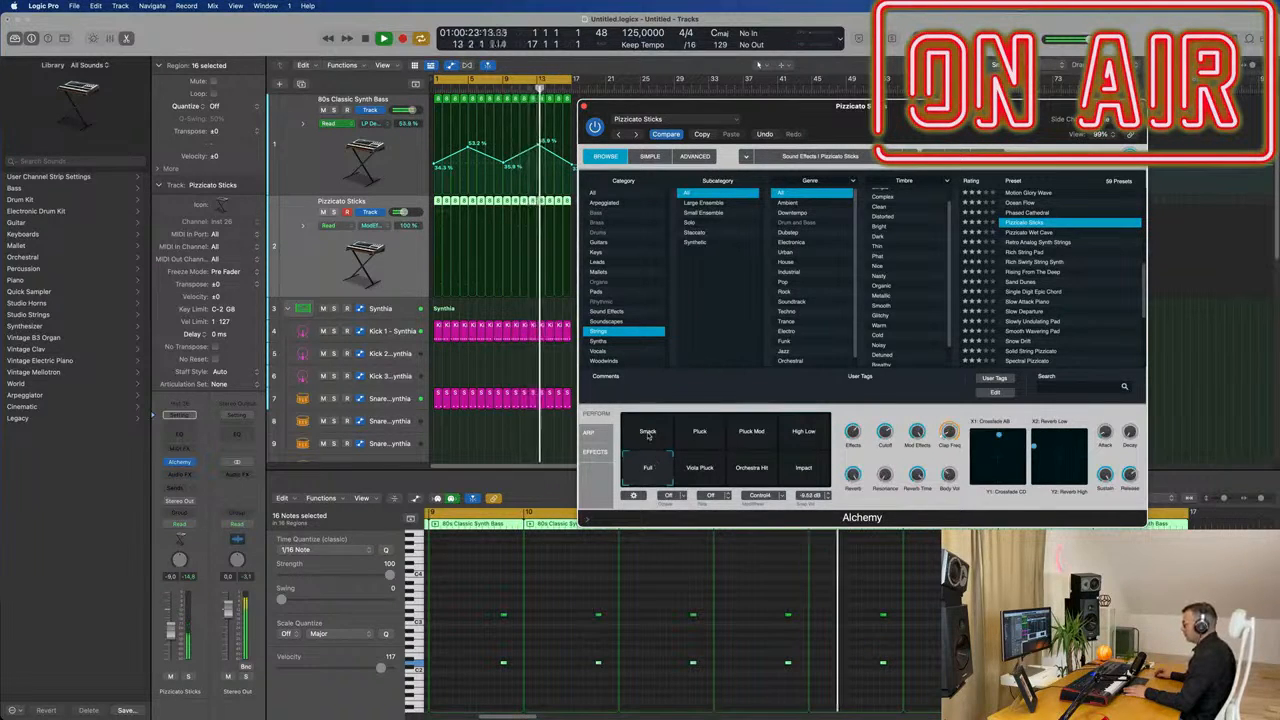
left_click(648, 434)
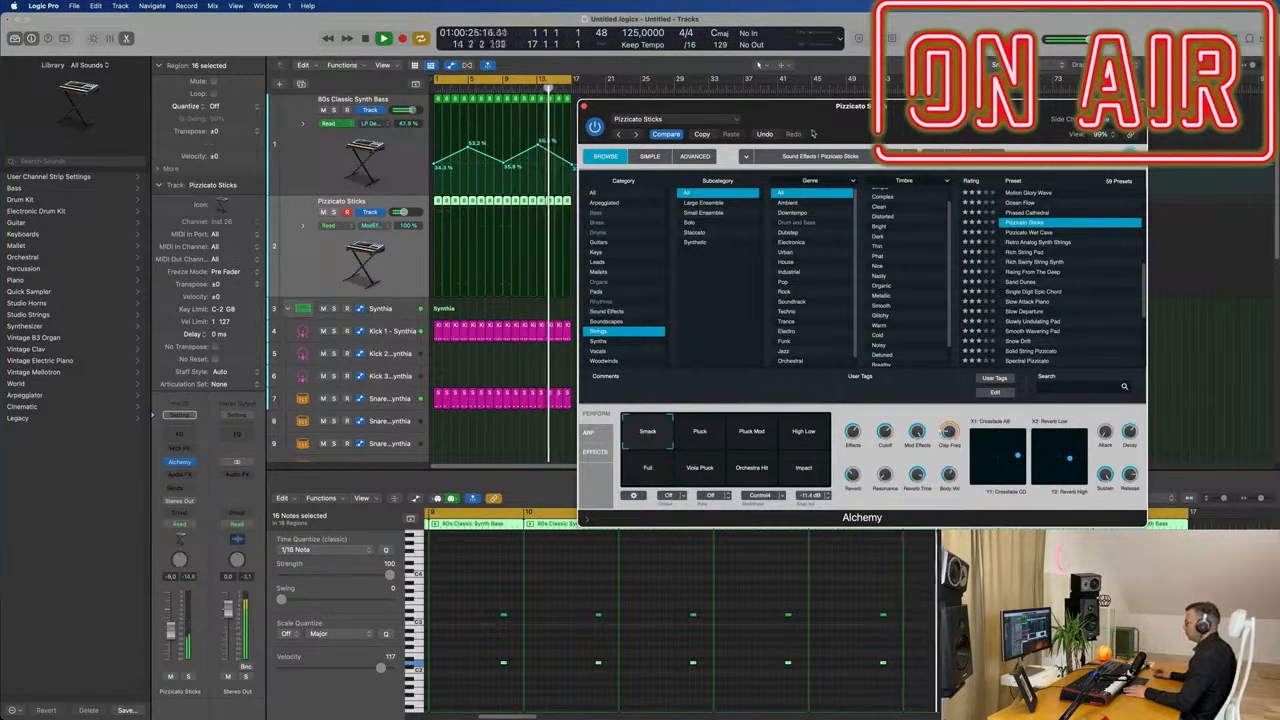
Adjust the Clap Freq and Resonance performance controls of the Smack variation during playback.
left_click_drag(923, 112, 813, 114)
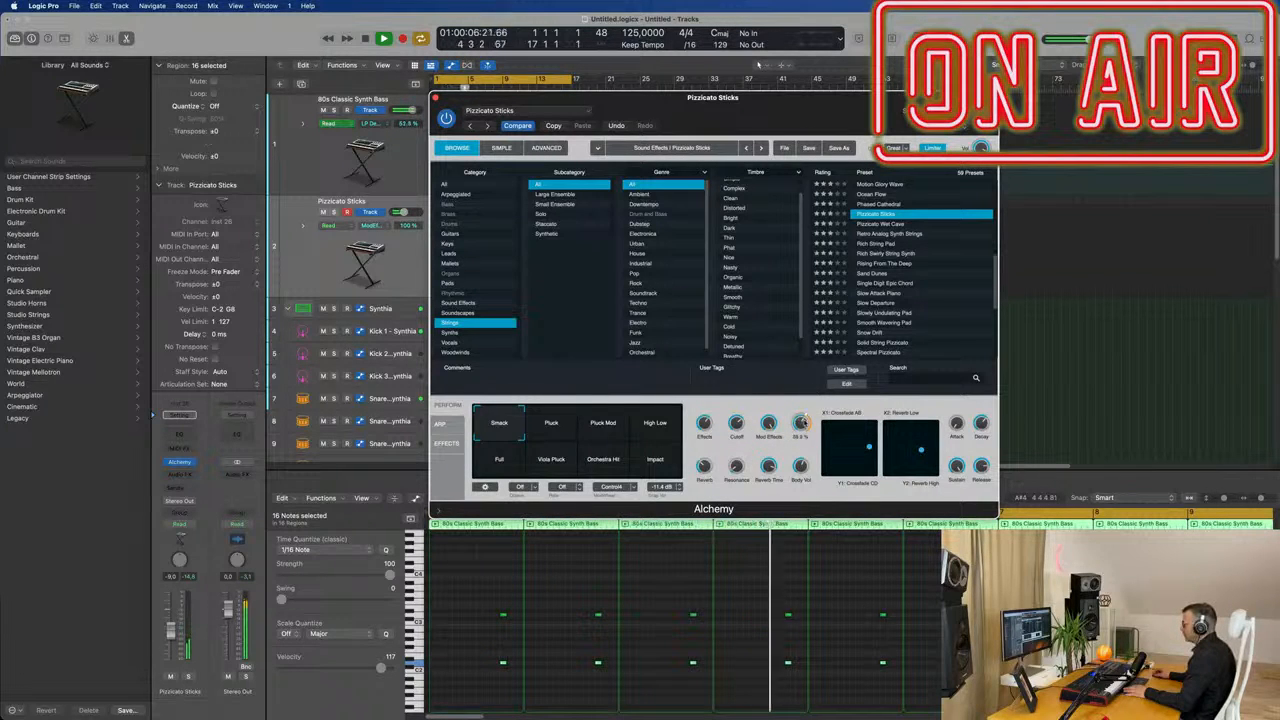
left_click_drag(801, 422, 807, 470)
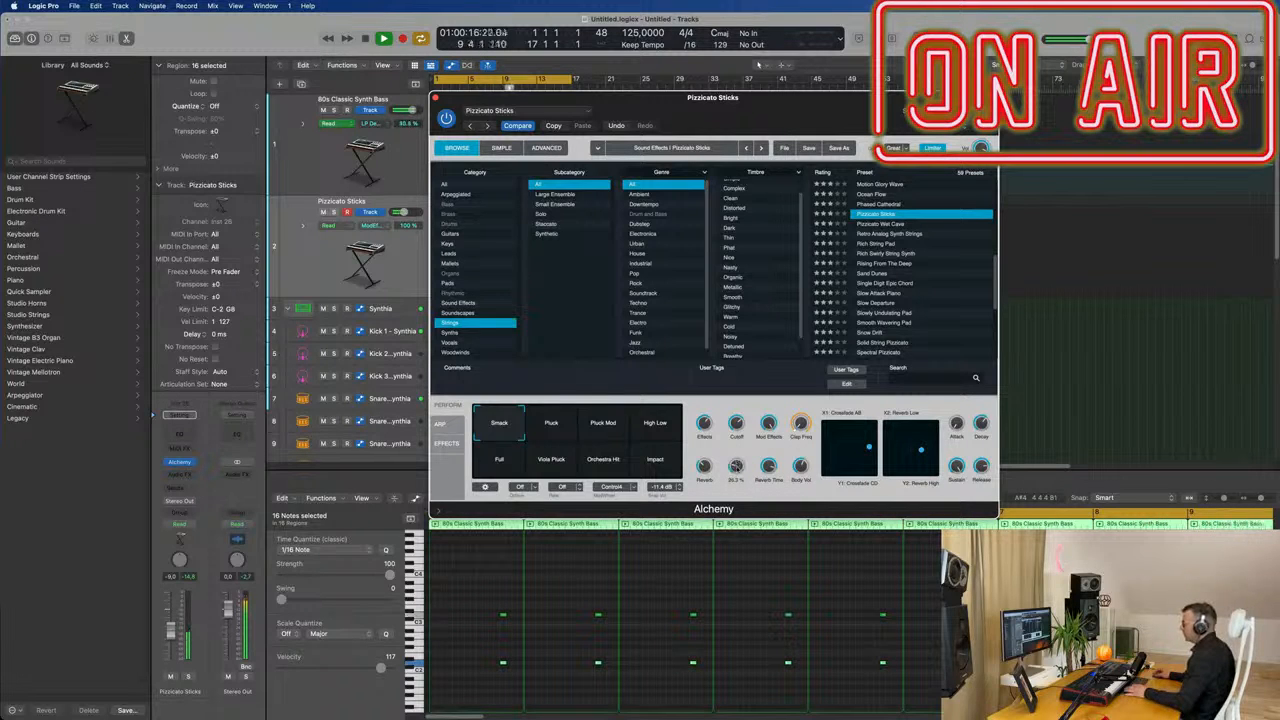
left_click_drag(737, 467, 738, 478)
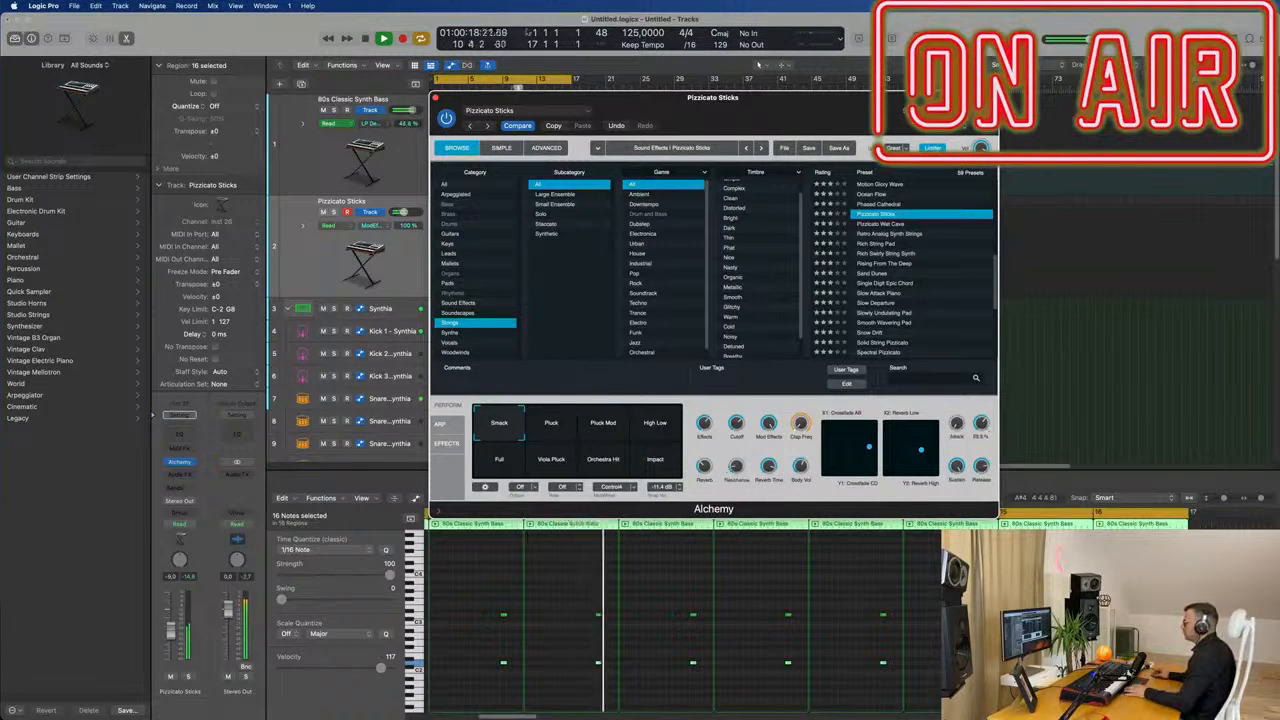
Open Alchemy's Advanced view and lengthen the hold stage of the AHDSR 1 envelope to about 1.3 seconds.
left_click(559, 148)
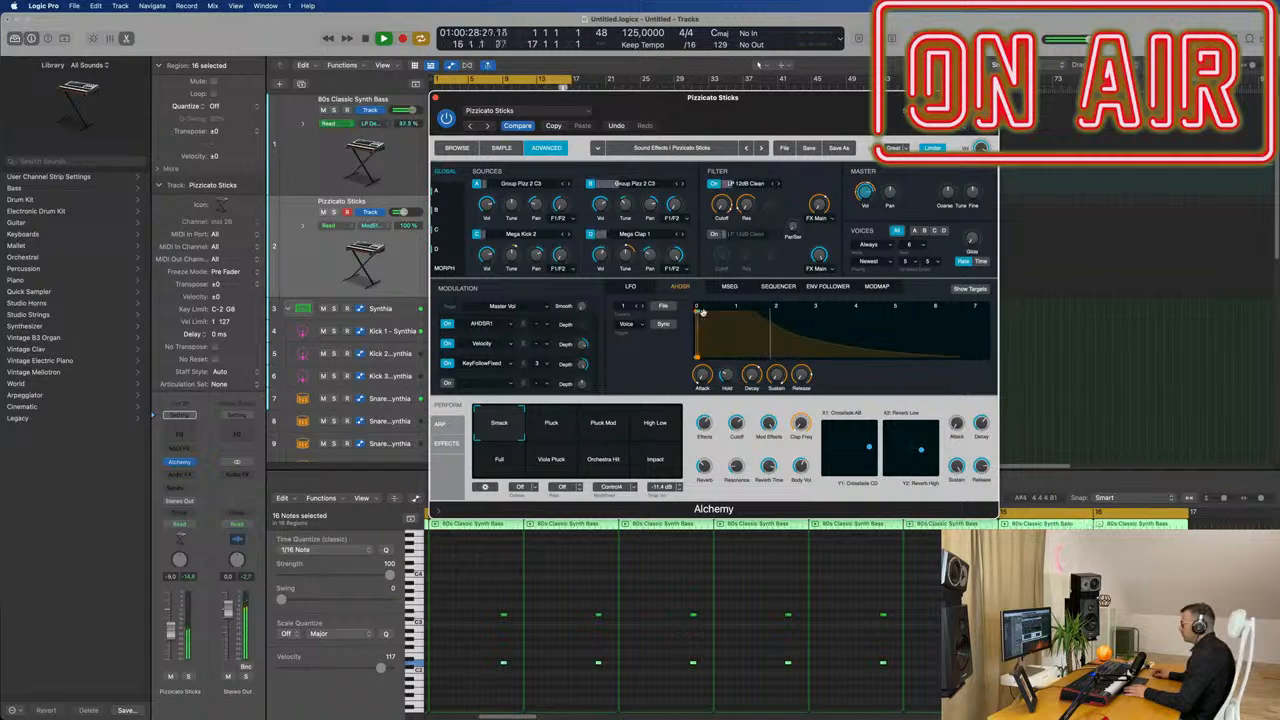
left_click_drag(703, 313, 741, 314)
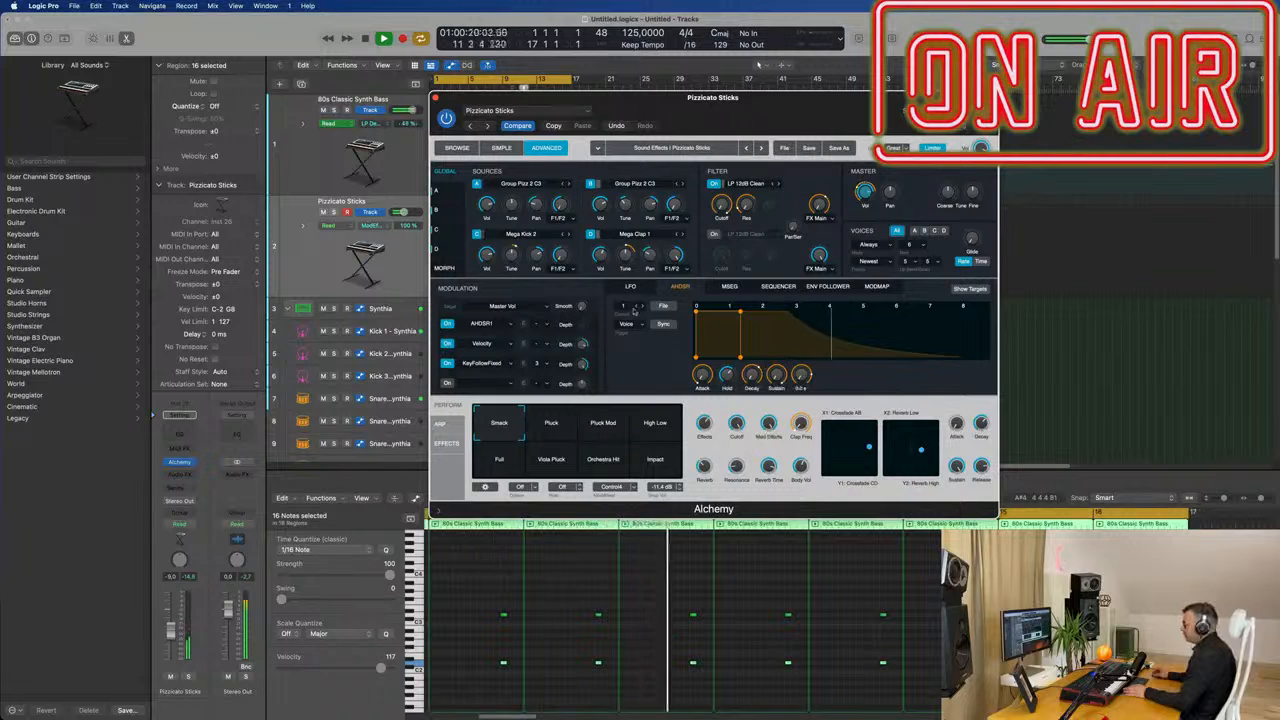
Uncover more of the arrangement behind the Alchemy window and solo the Pizzicato Sticks track.
left_click_drag(640, 97, 688, 111)
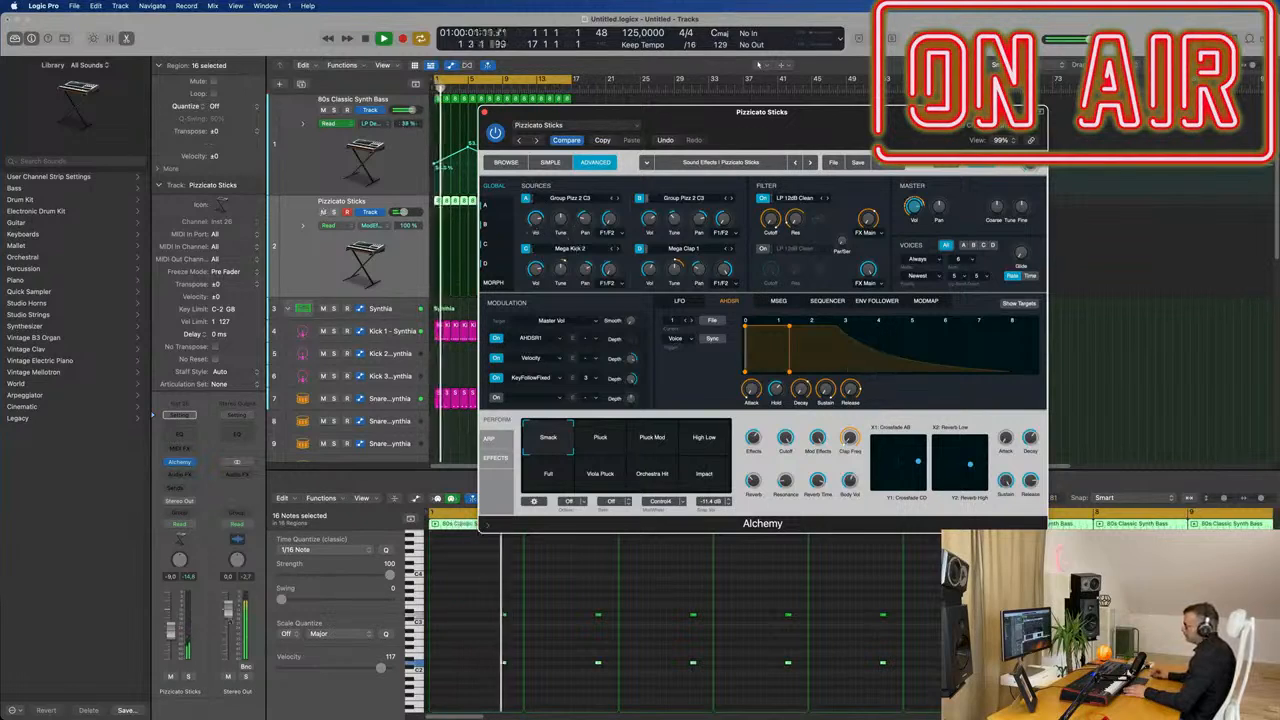
left_click(189, 677)
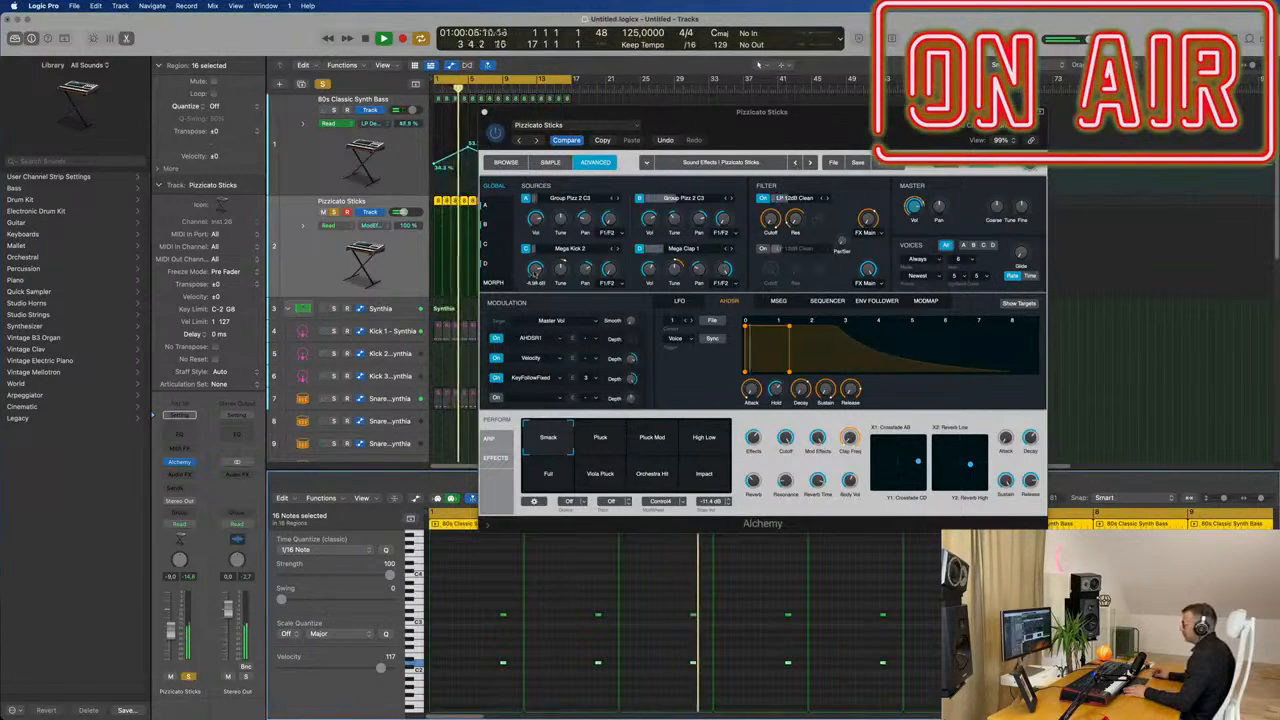
Adjust source C's volume and the tuning of sources A and B in Alchemy, setting source B to -12 semitones.
left_click_drag(535, 272, 539, 267)
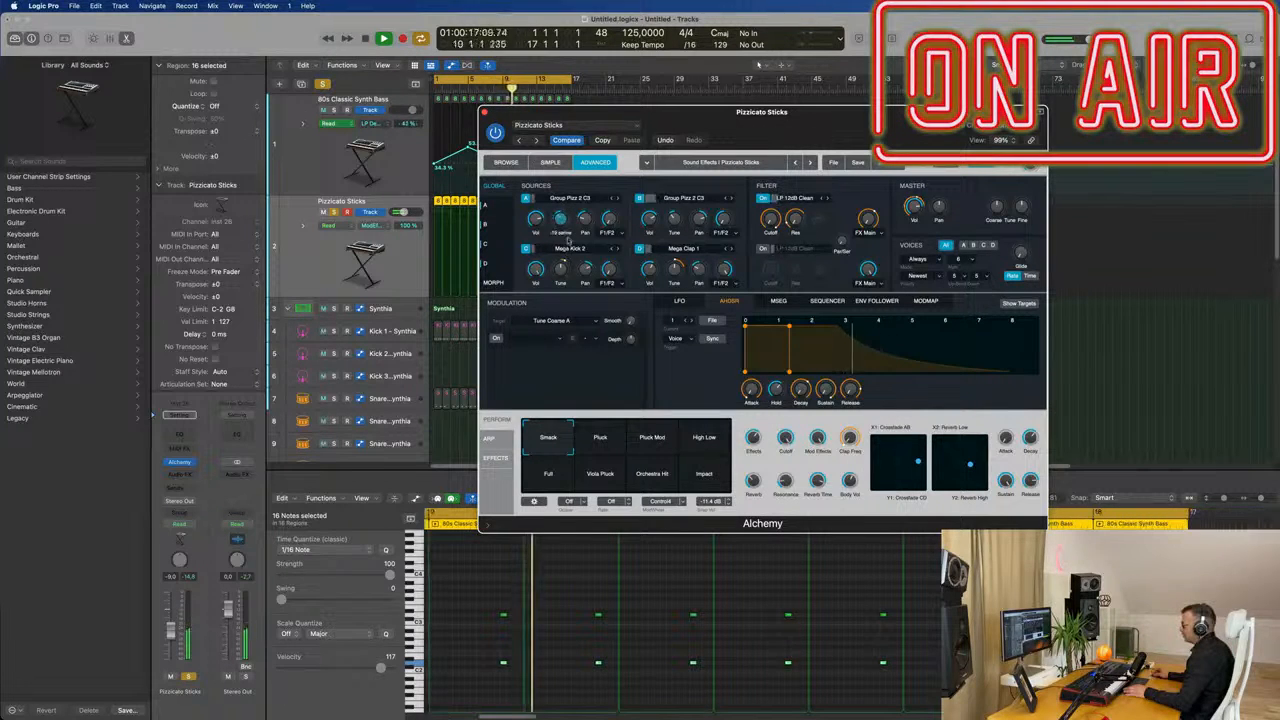
left_click_drag(571, 231, 571, 233)
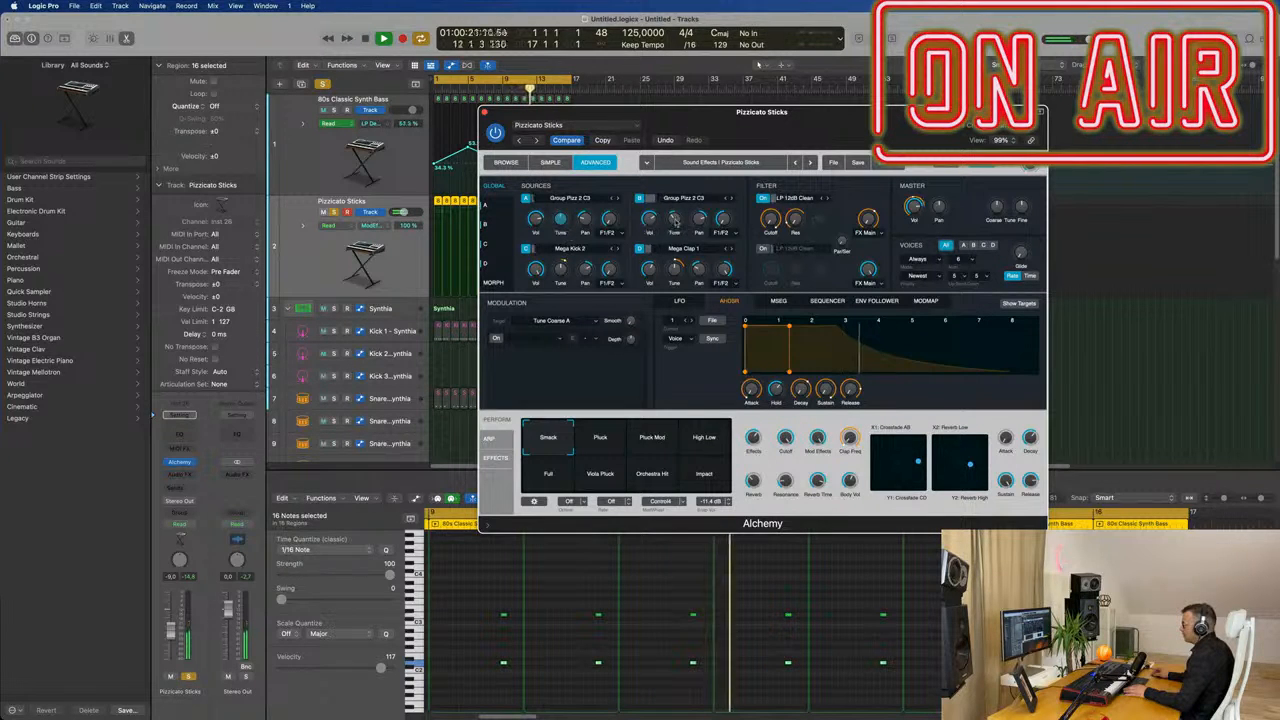
left_click_drag(679, 209, 679, 225)
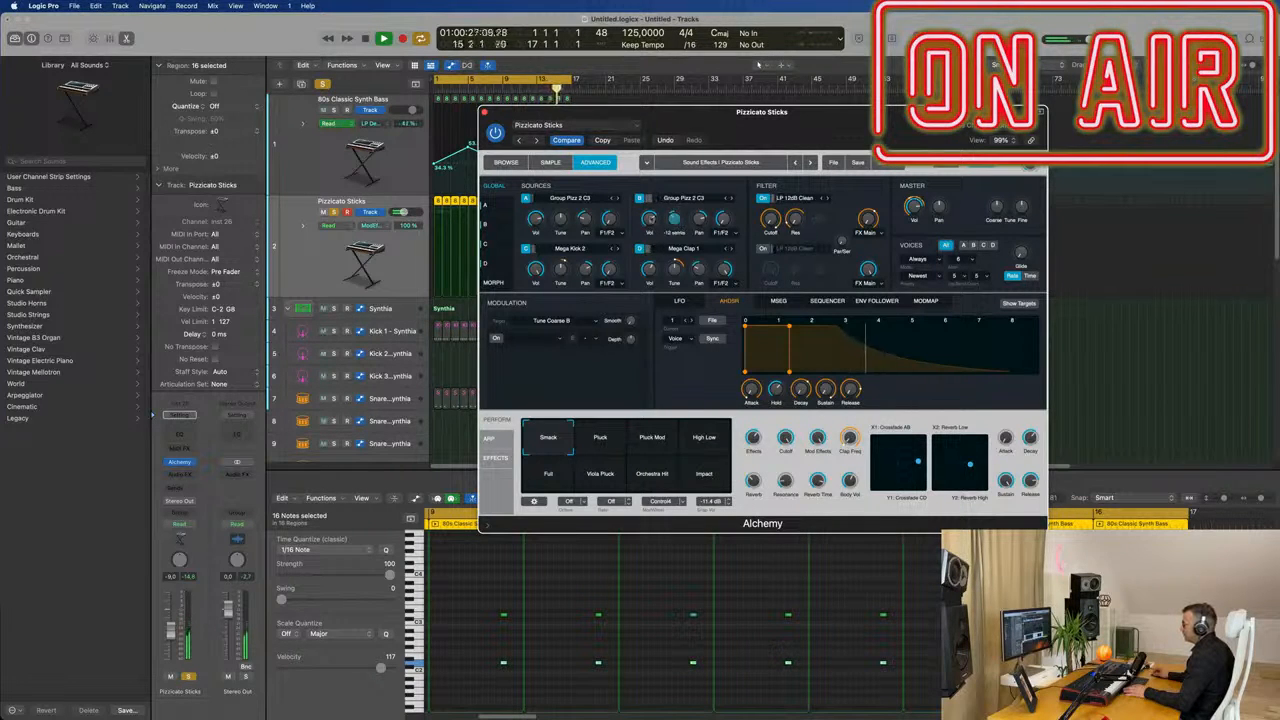
left_click_drag(862, 105, 911, 107)
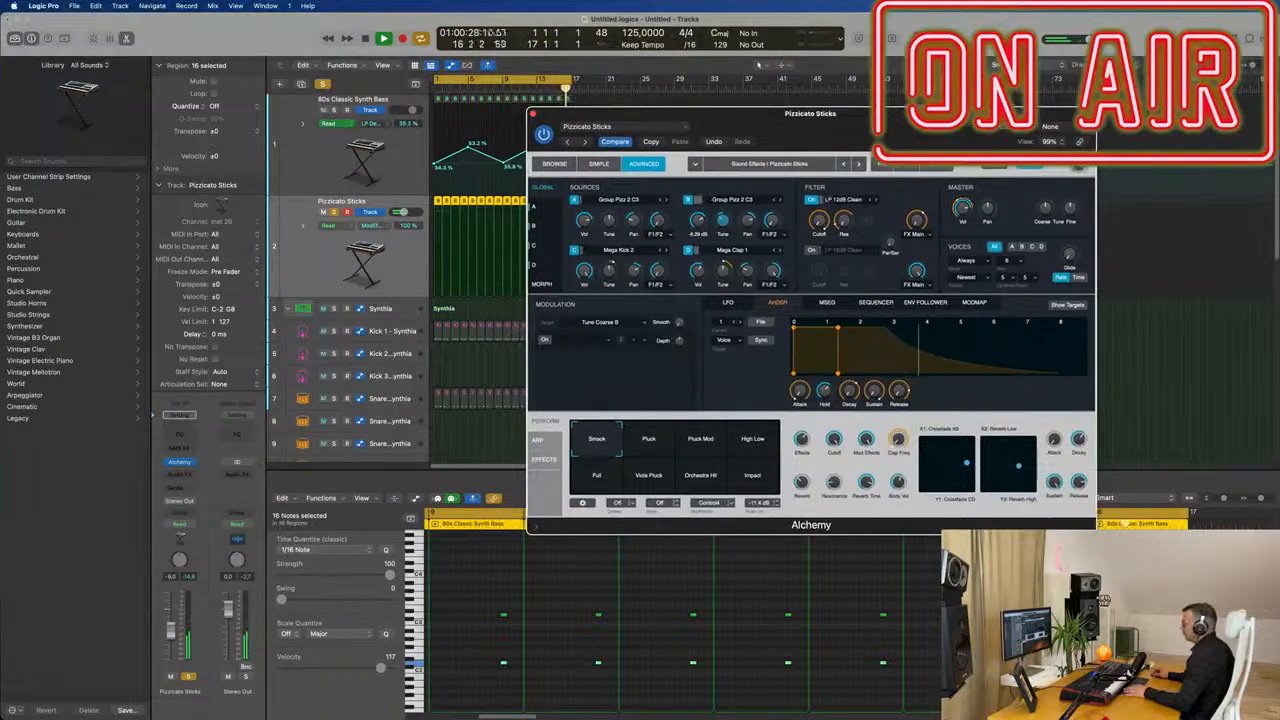
left_click_drag(722, 220, 726, 223)
left_click_drag(760, 113, 698, 110)
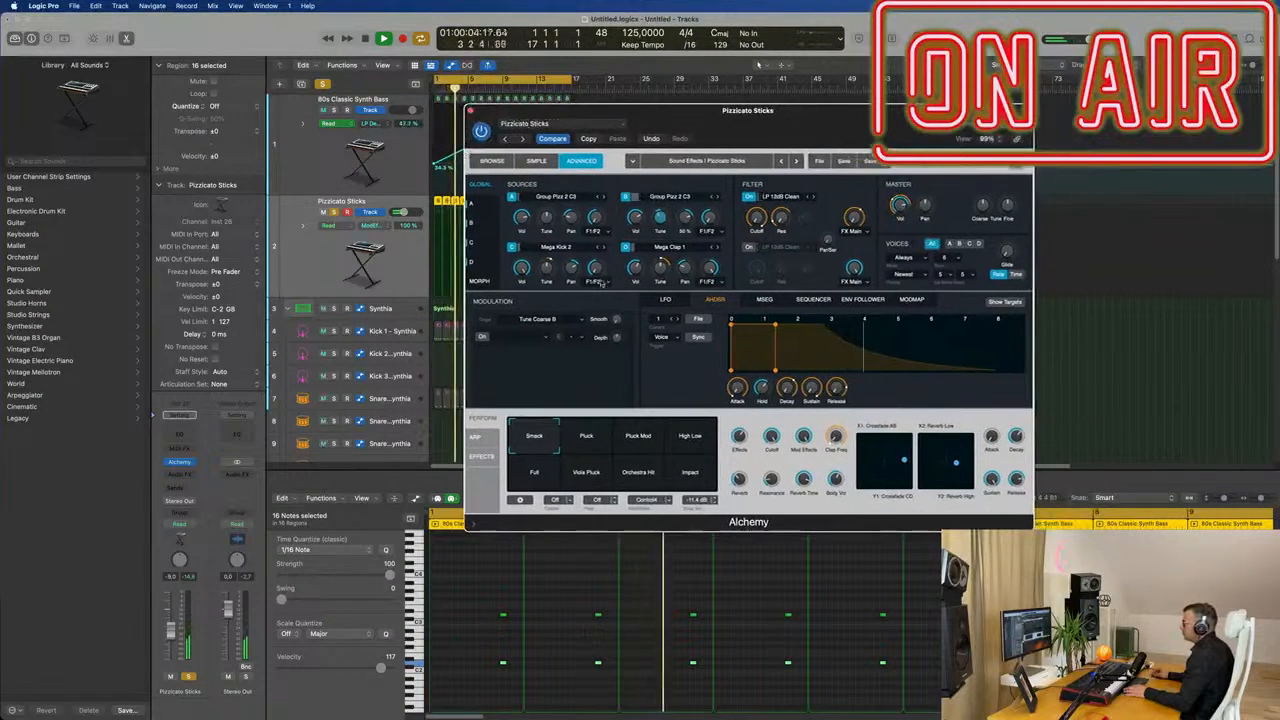
Check the Strings category in Alchemy's preset browser and return to the advanced synth controls.
left_click(489, 162)
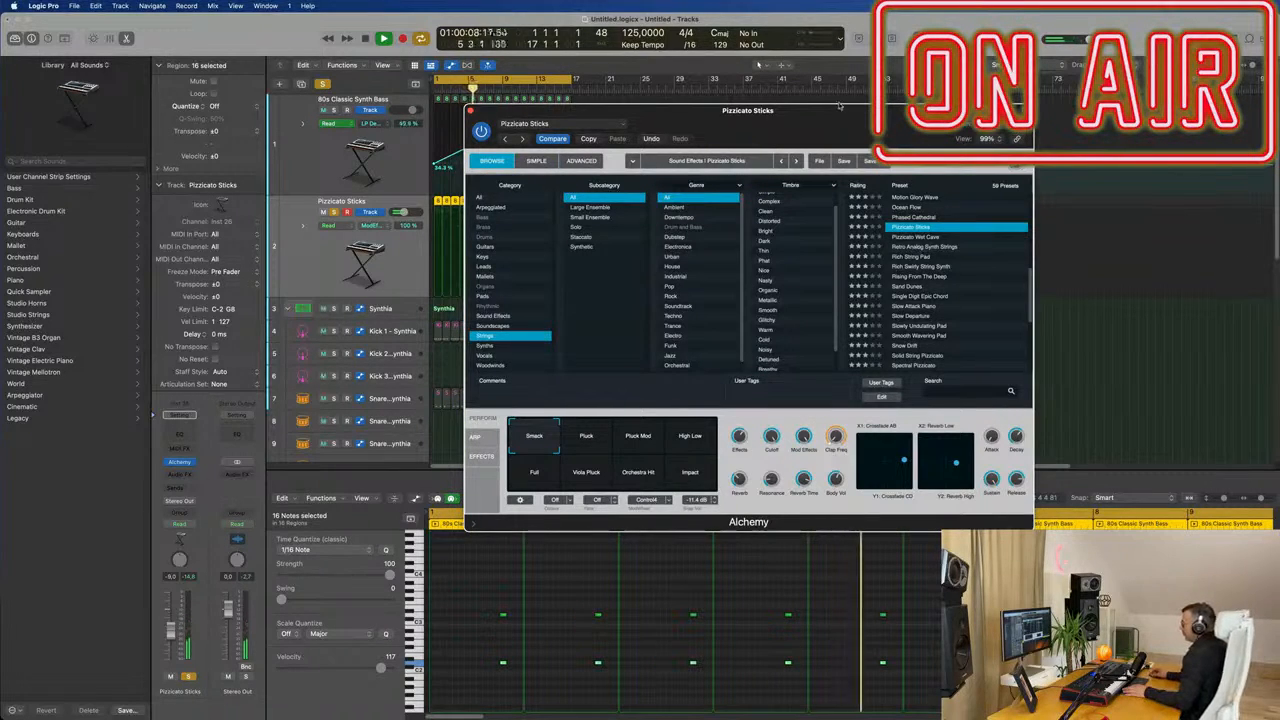
left_click_drag(820, 111, 851, 103)
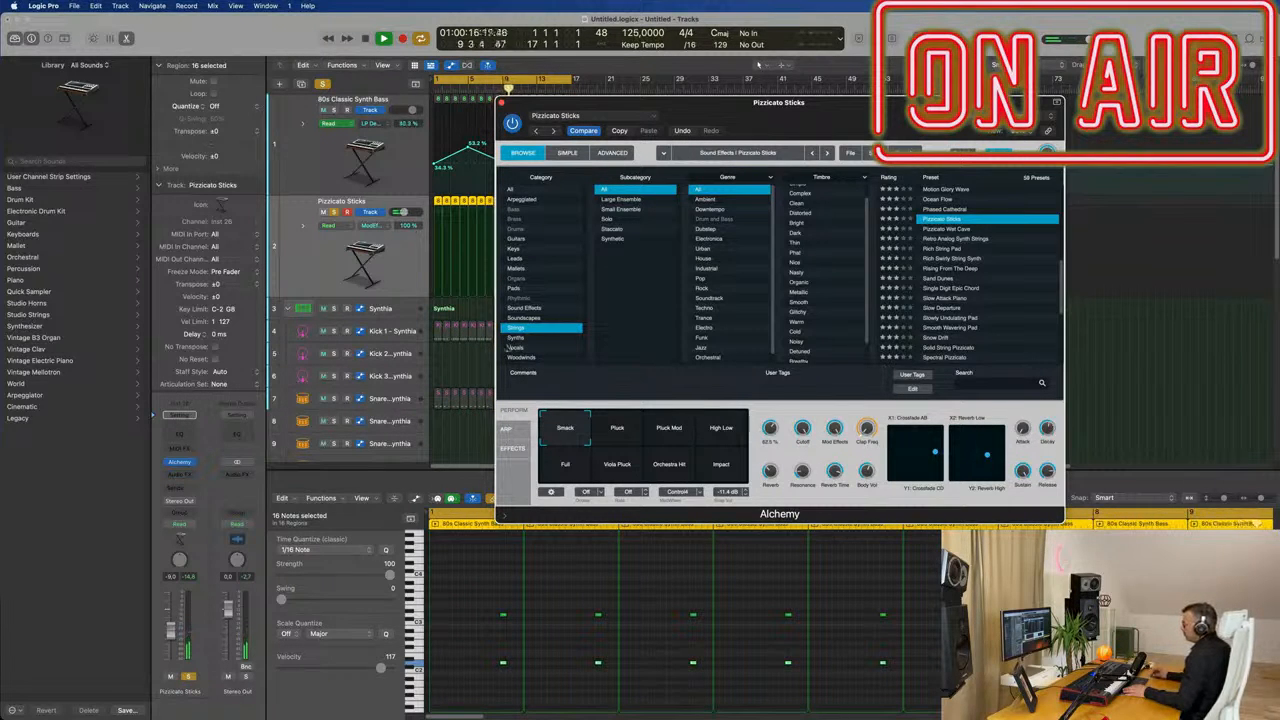
left_click(612, 152)
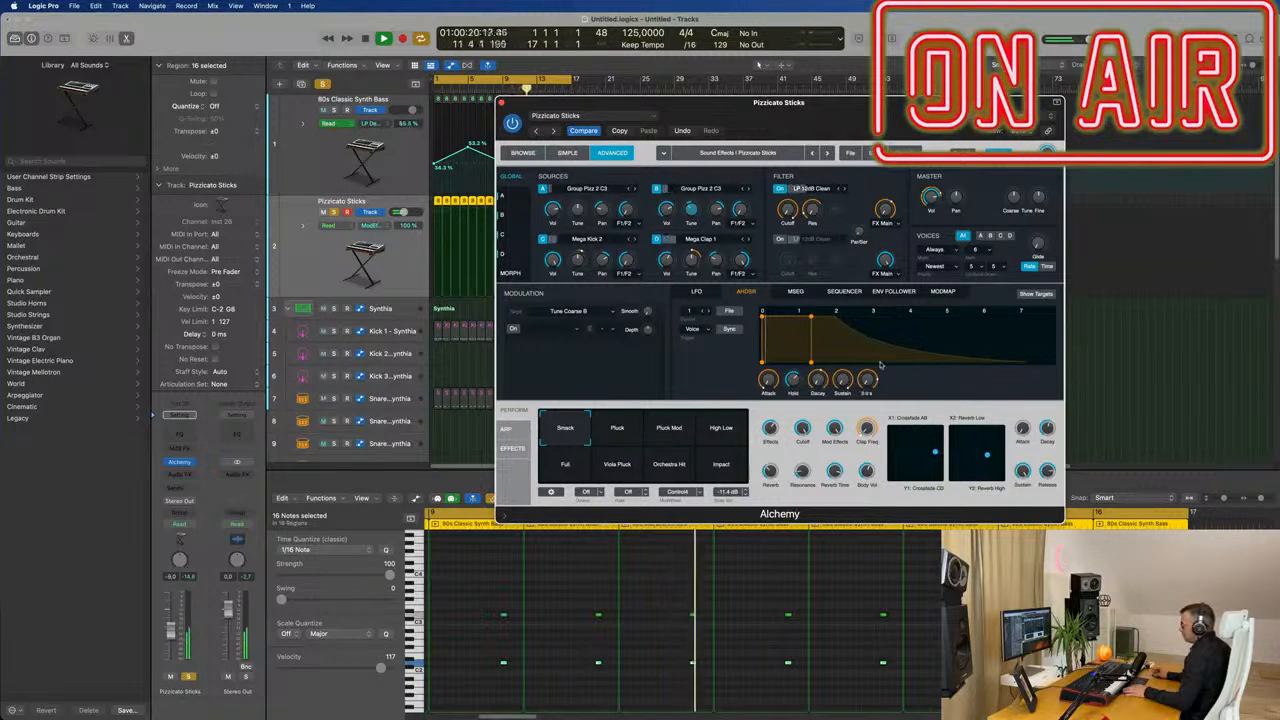
Reshape the AHDSR envelope with a shorter hold, a longer release and adjusted attack, decay and sustain, and close the Alchemy window.
mouse_move(810, 334)
left_click_drag(792, 380, 793, 402)
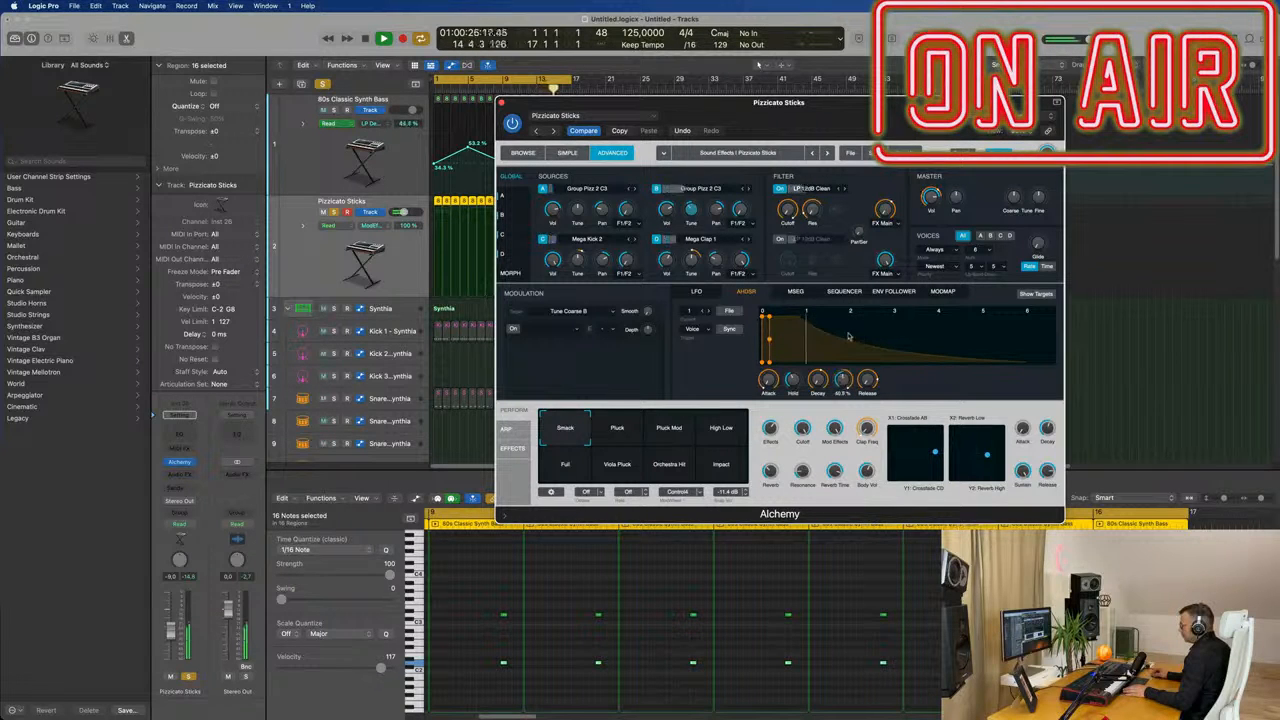
left_click_drag(868, 380, 873, 325)
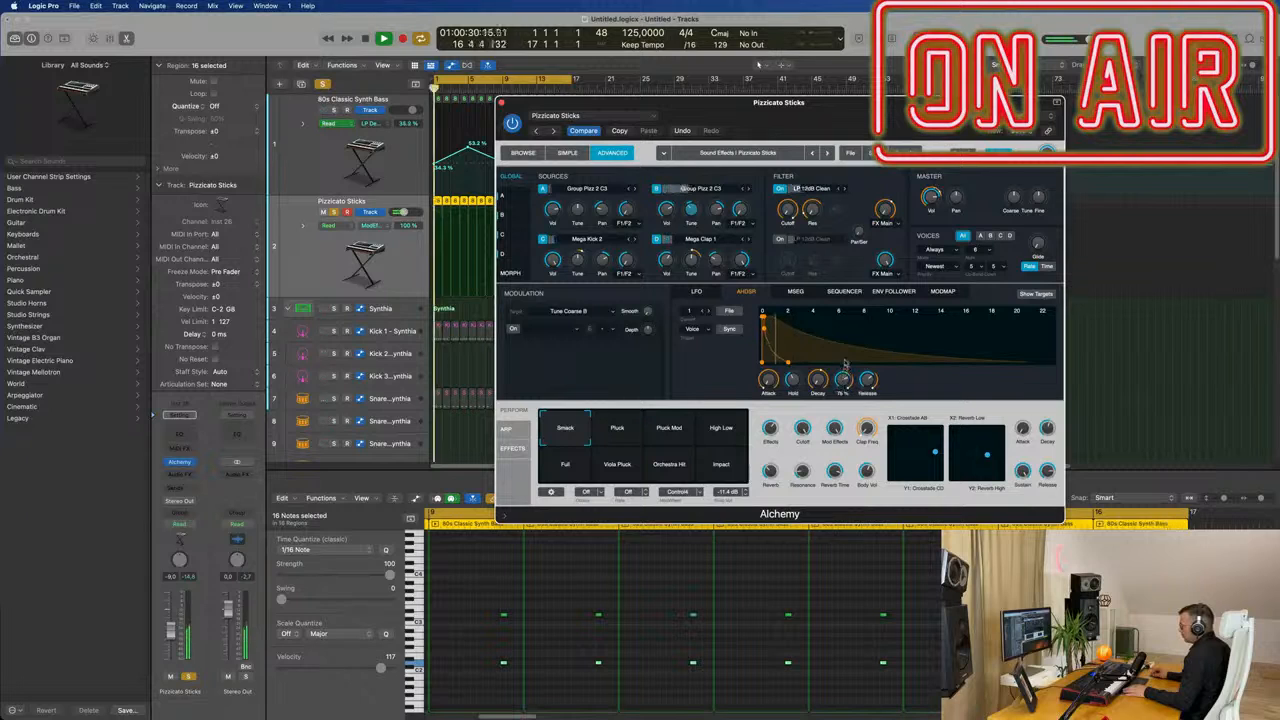
left_click_drag(818, 380, 825, 348)
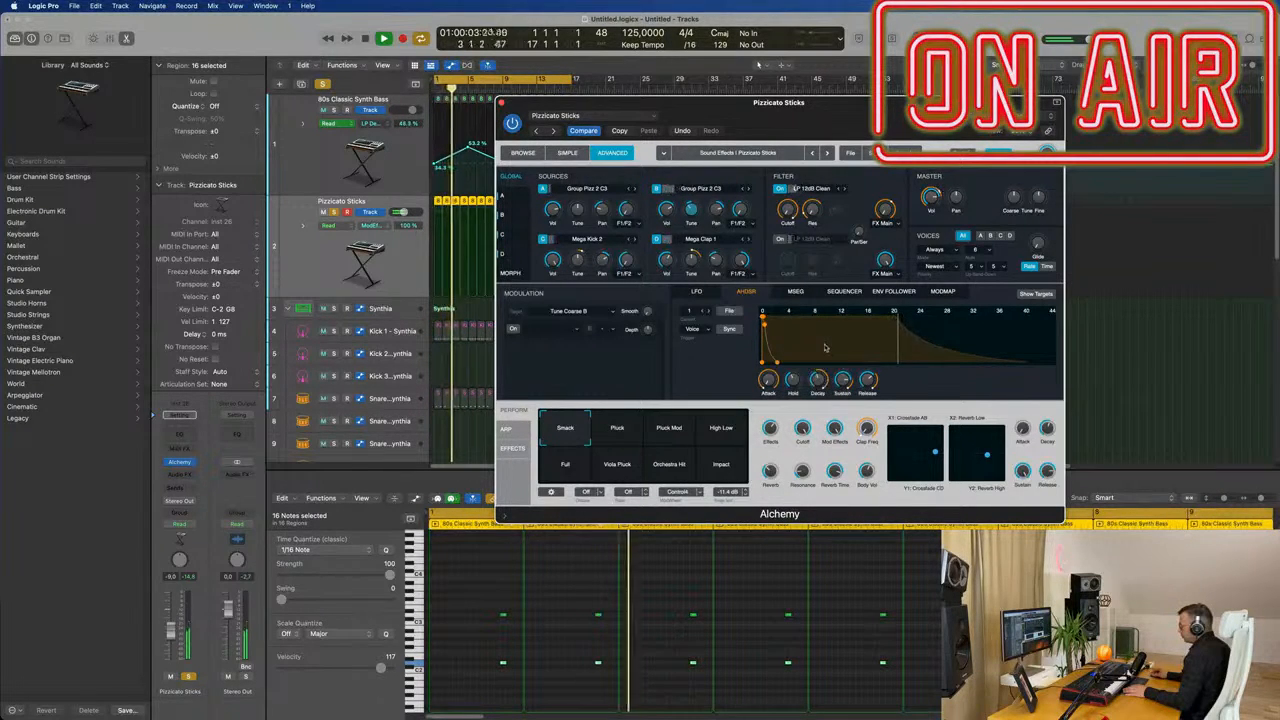
left_click_drag(818, 380, 821, 368)
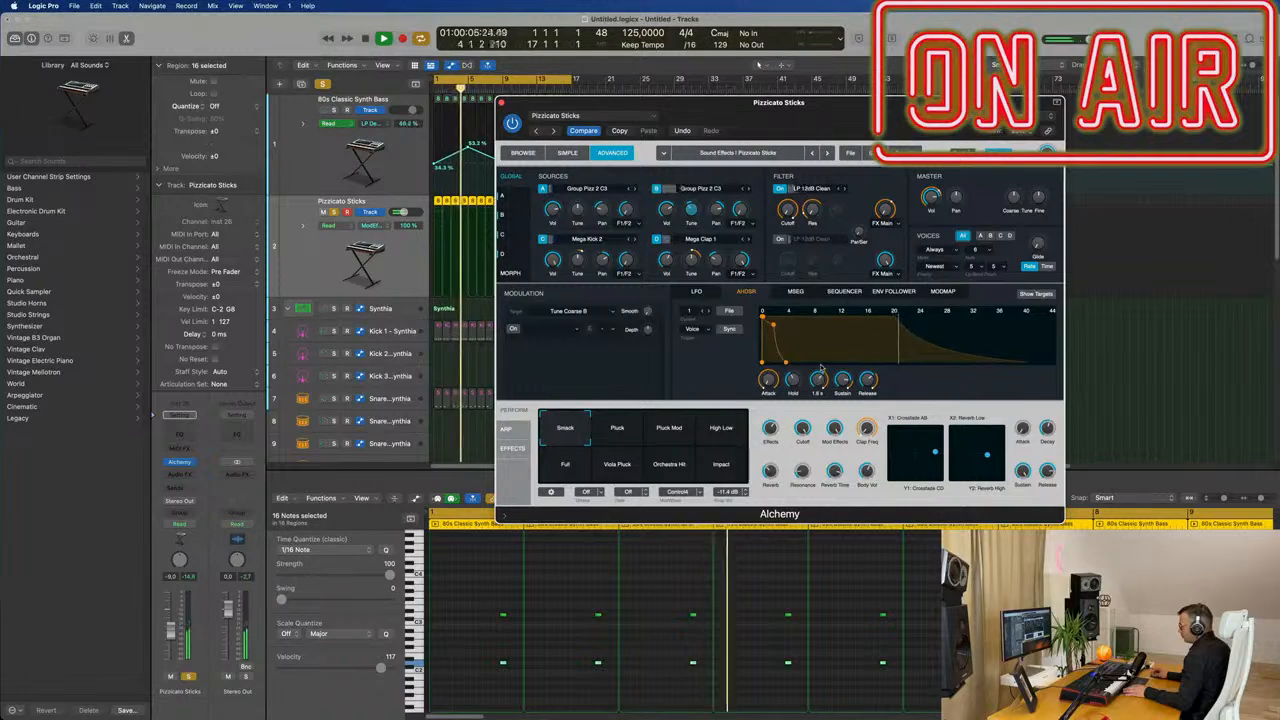
mouse_move(843, 376)
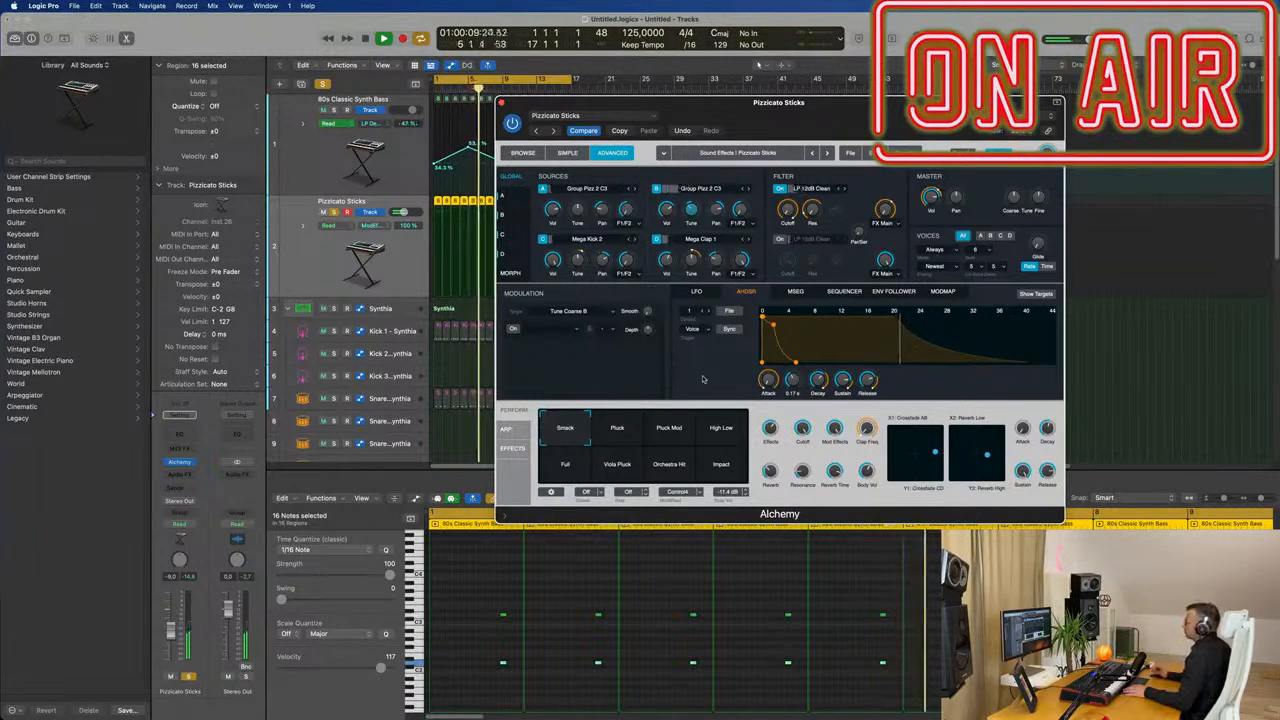
mouse_move(769, 380)
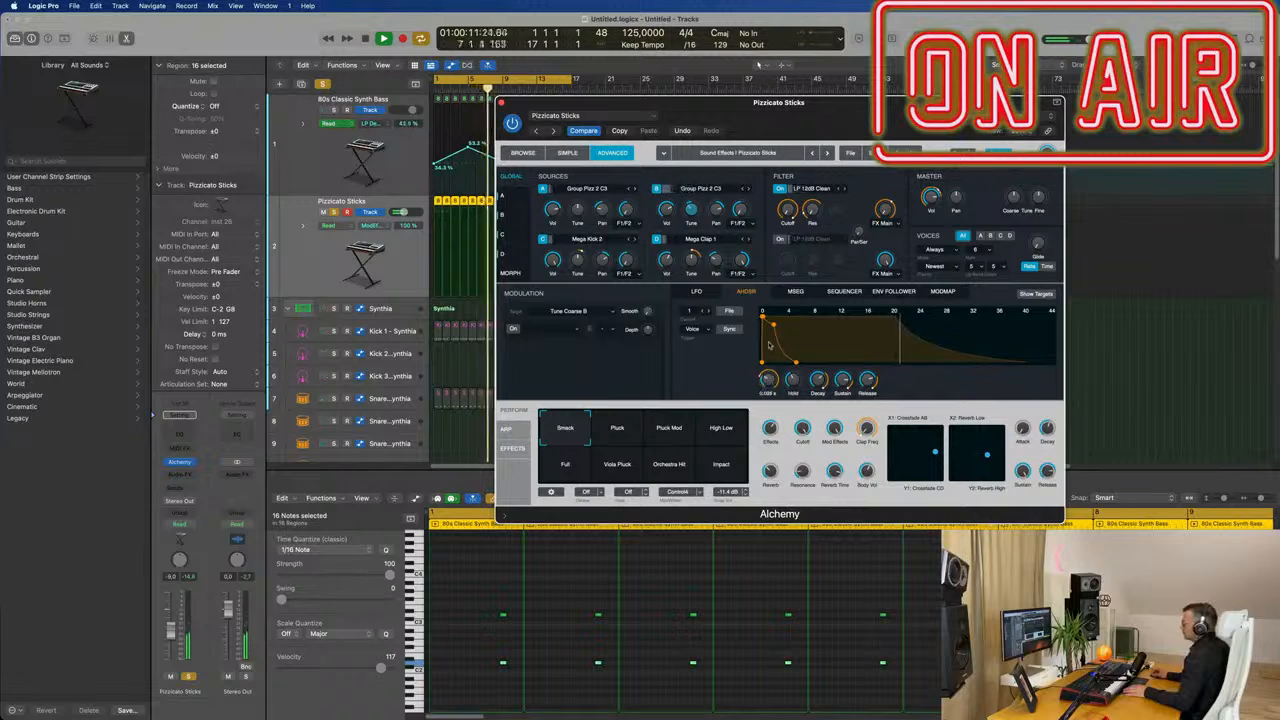
left_click_drag(768, 379, 772, 357)
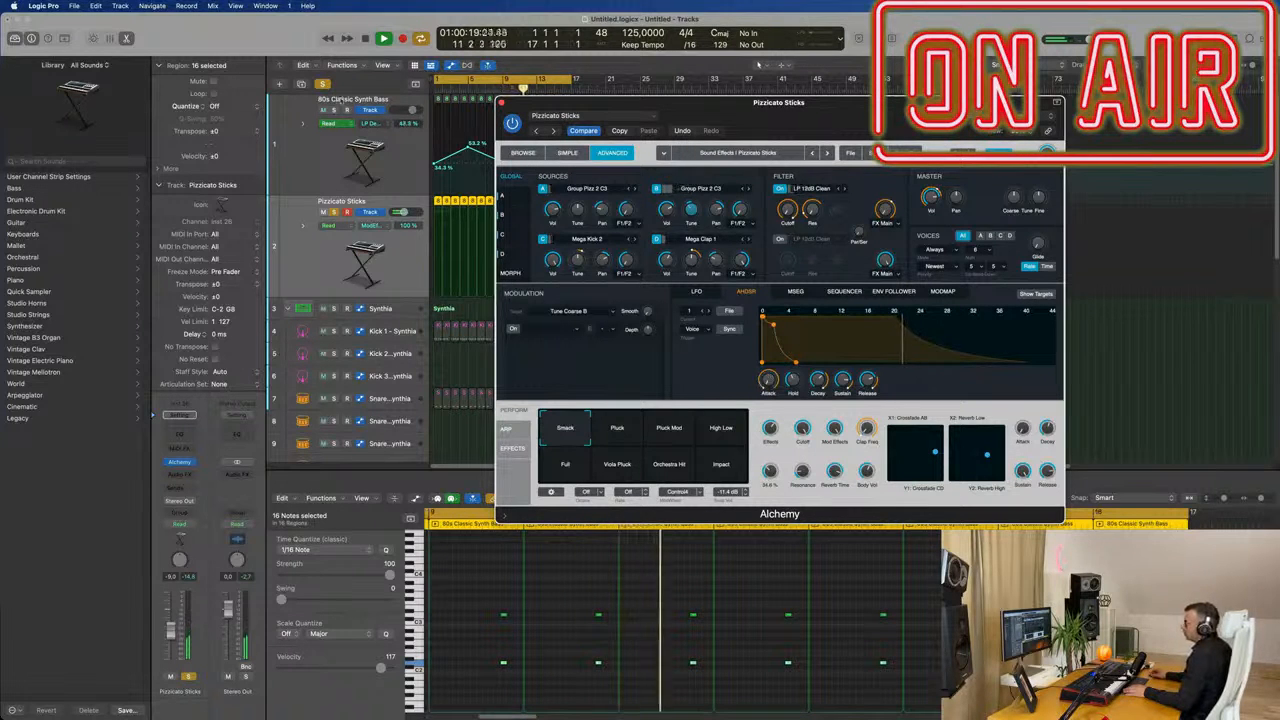
left_click_drag(502, 104, 540, 127)
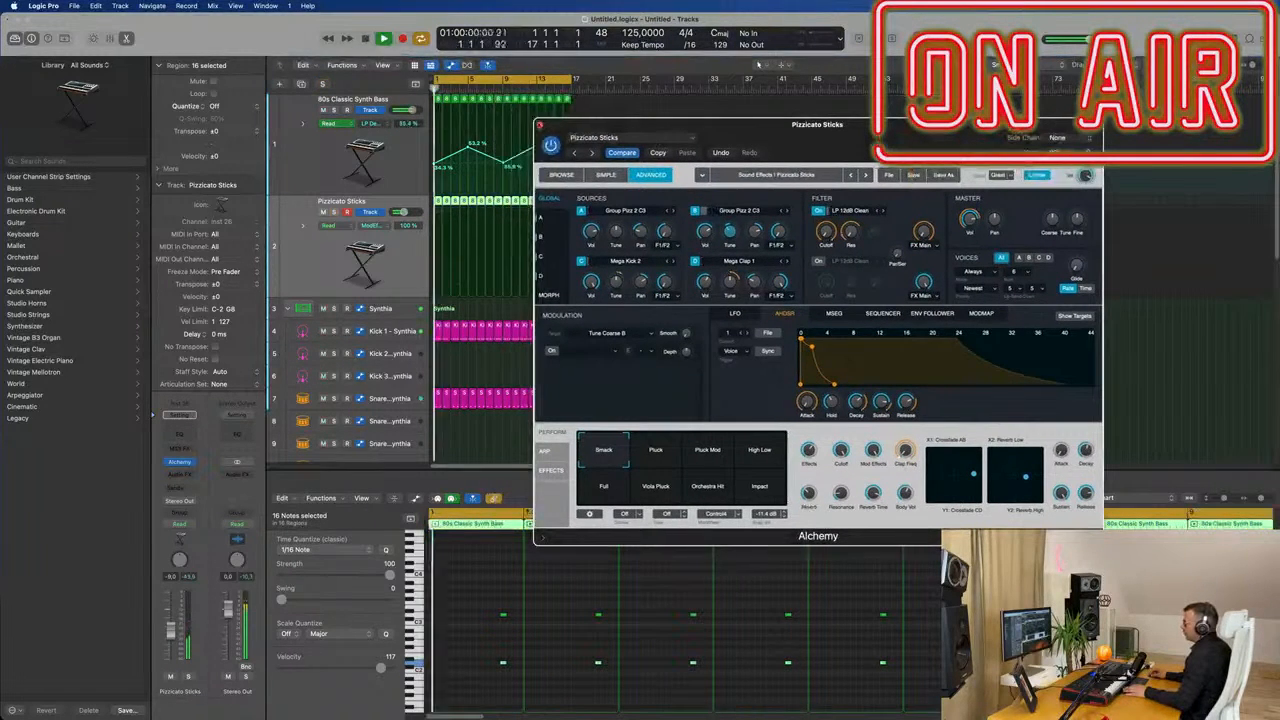
left_click(540, 126)
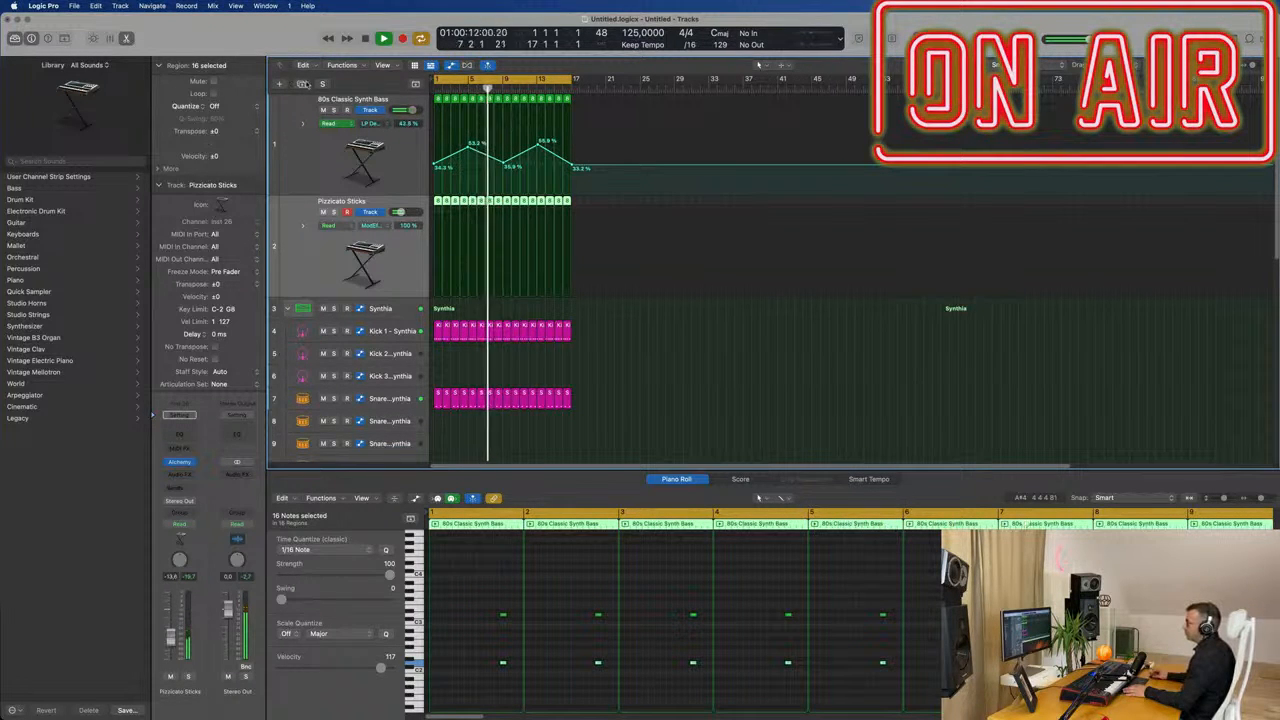
Create one new software instrument track that uses Retro Synth as its instrument plug-in.
left_click(282, 84)
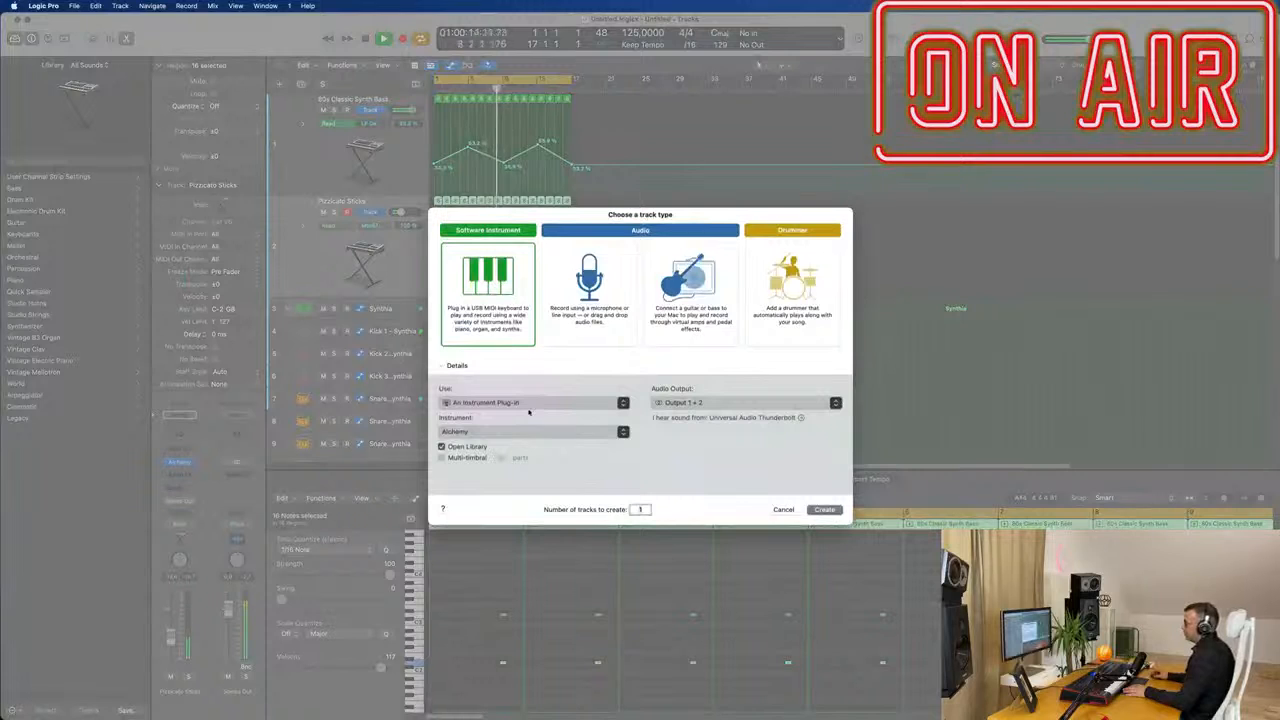
left_click(533, 404)
left_click(533, 402)
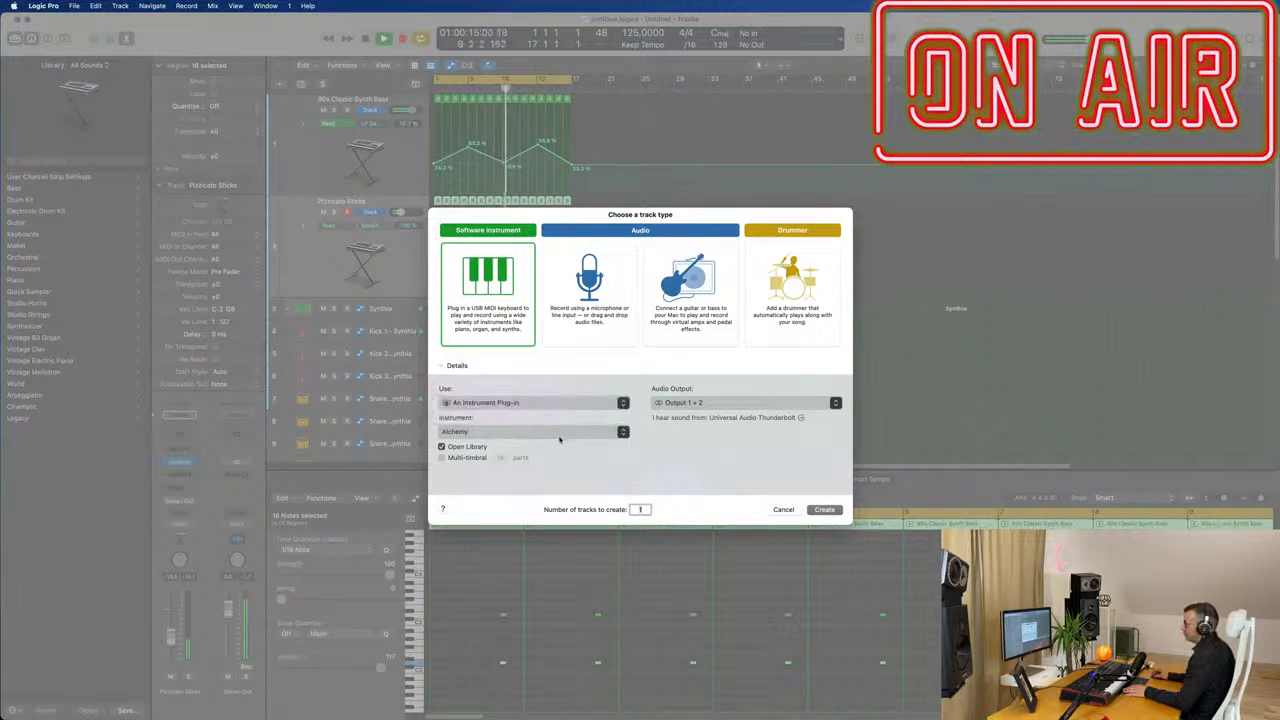
left_click(560, 432)
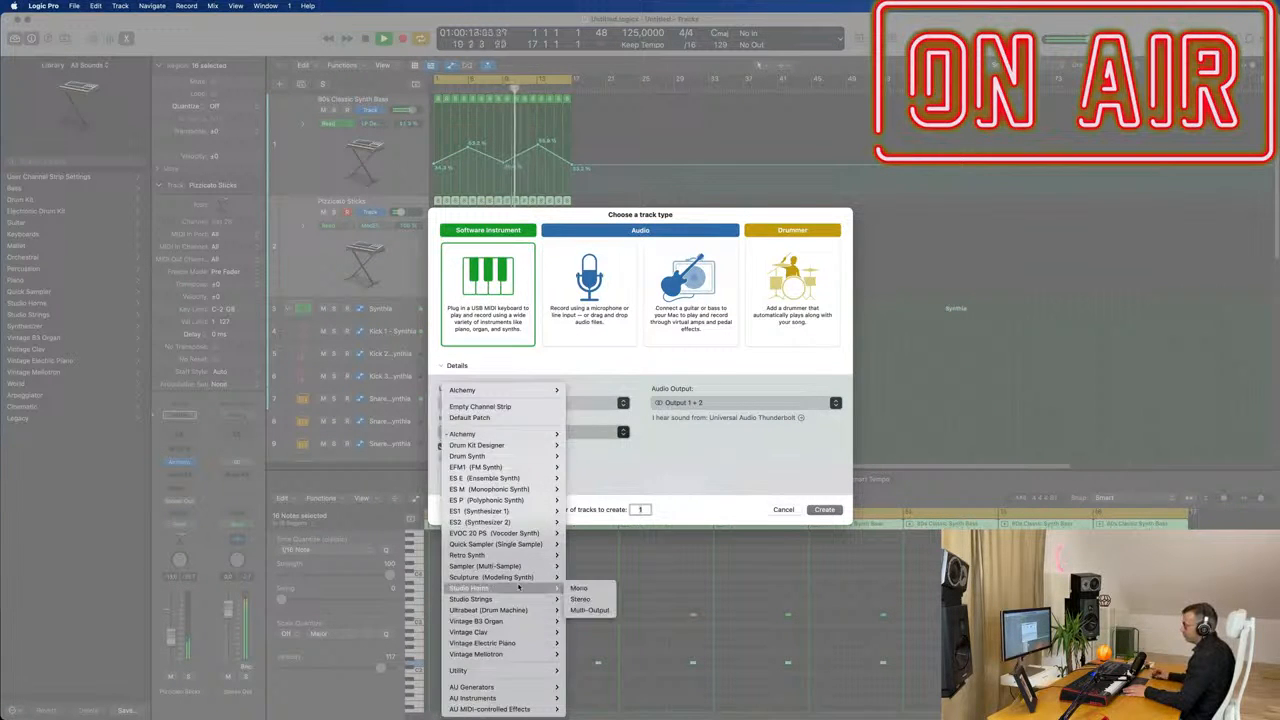
left_click(580, 555)
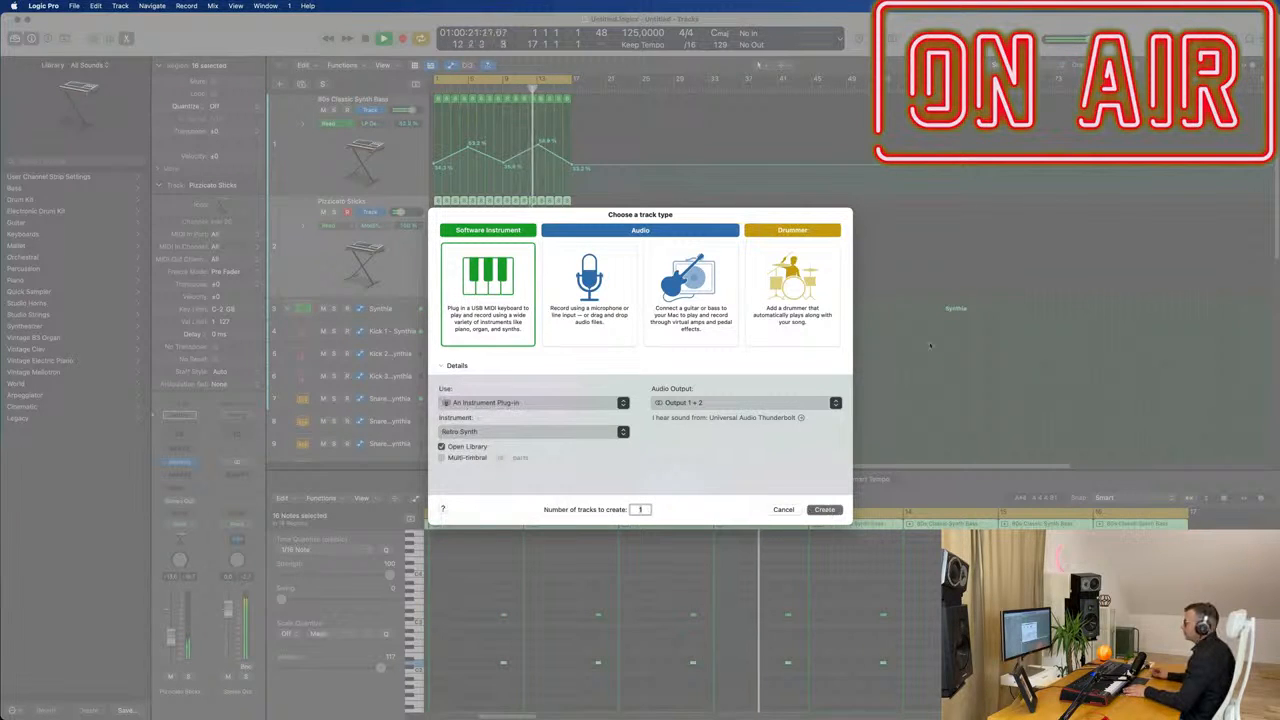
left_click(824, 510)
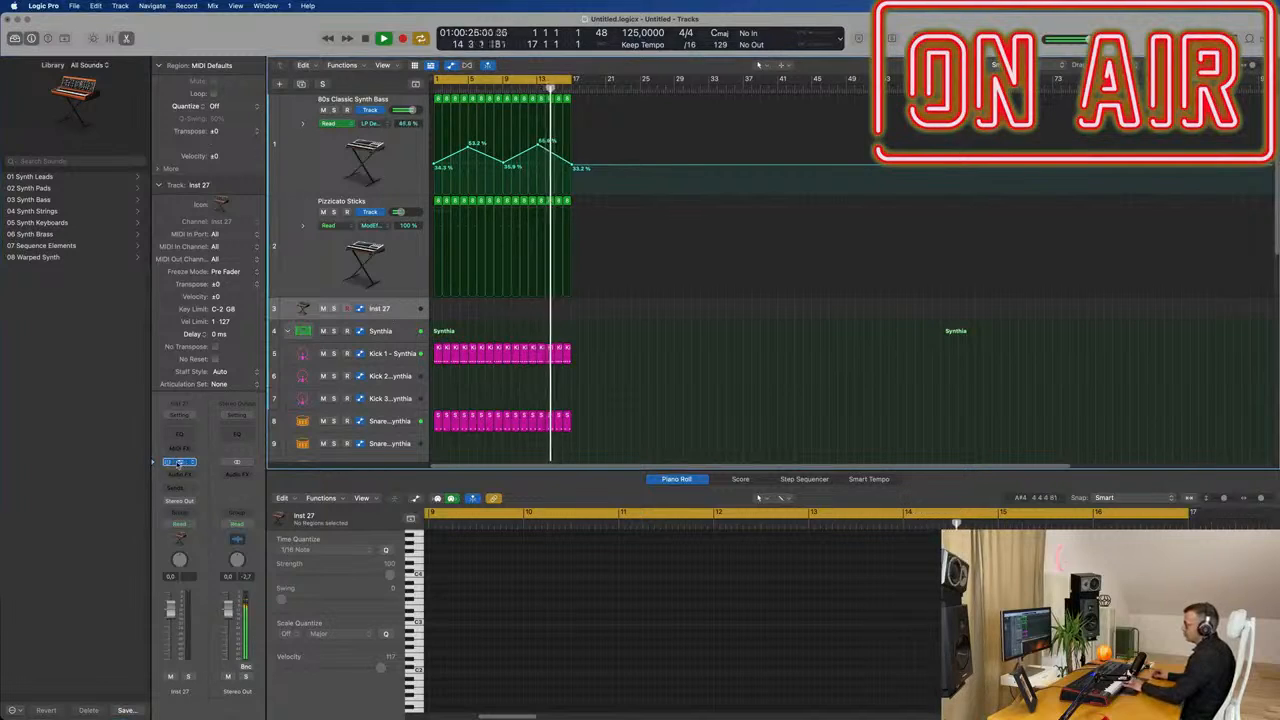
Open the Retro Synth plug-in window on the Inst 27 track, reposition it and keep the Factory Default preset.
left_click(179, 462)
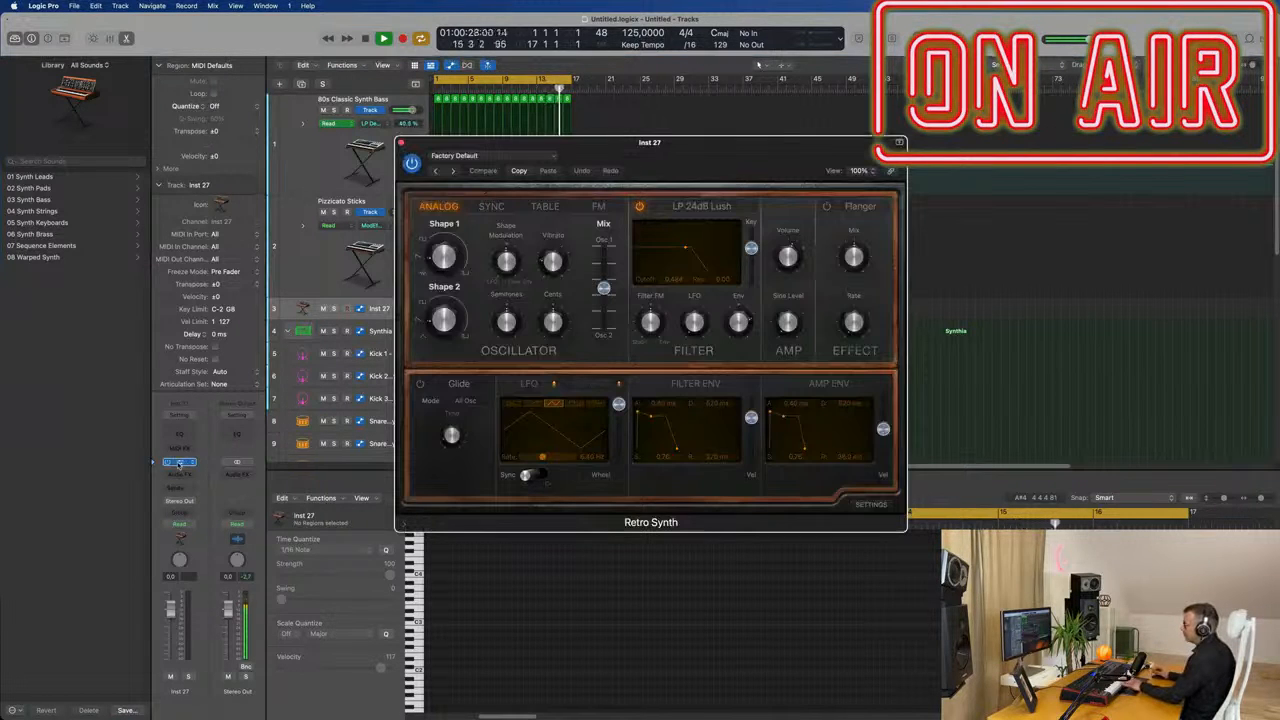
left_click_drag(708, 152, 792, 246)
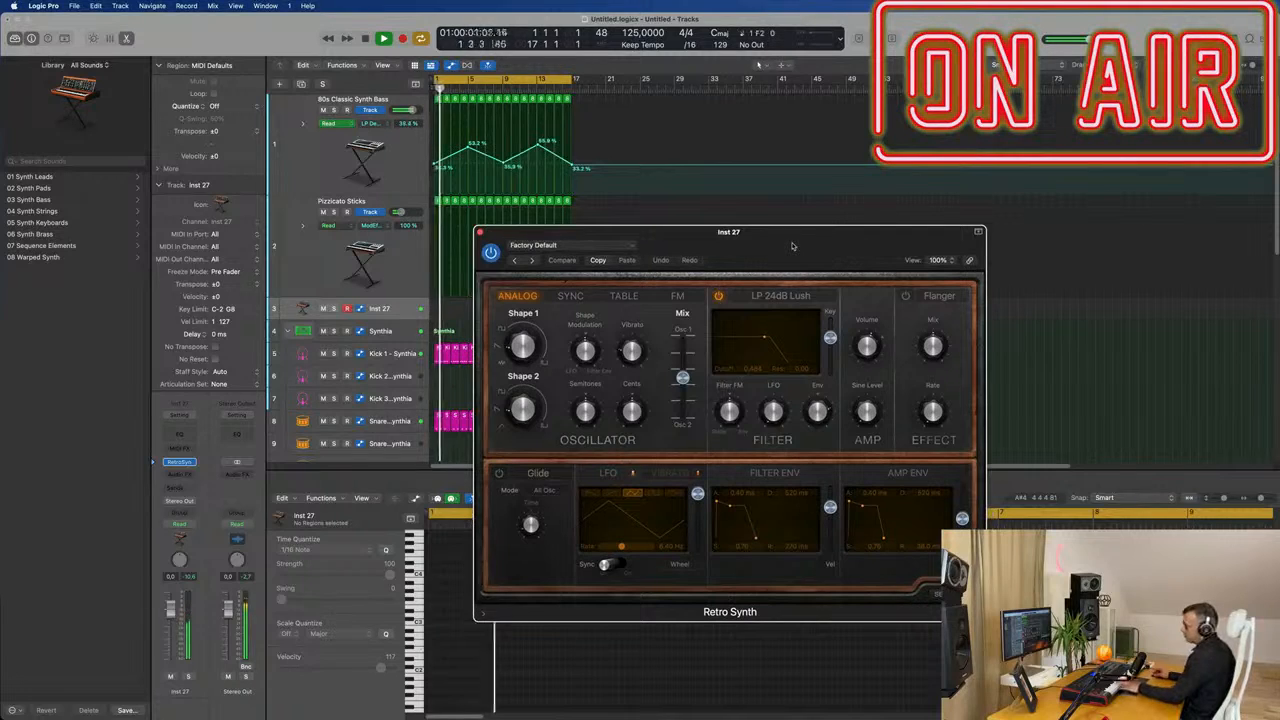
left_click_drag(623, 245, 503, 242)
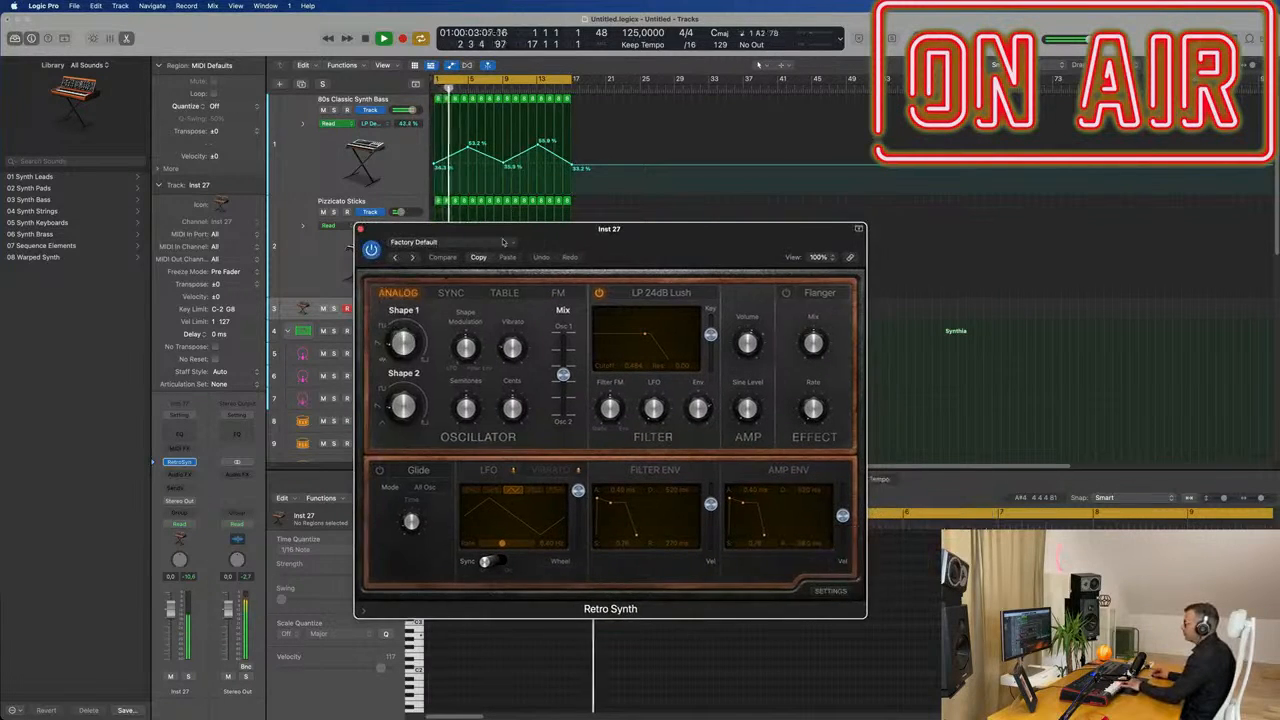
left_click(485, 241)
left_click(506, 325)
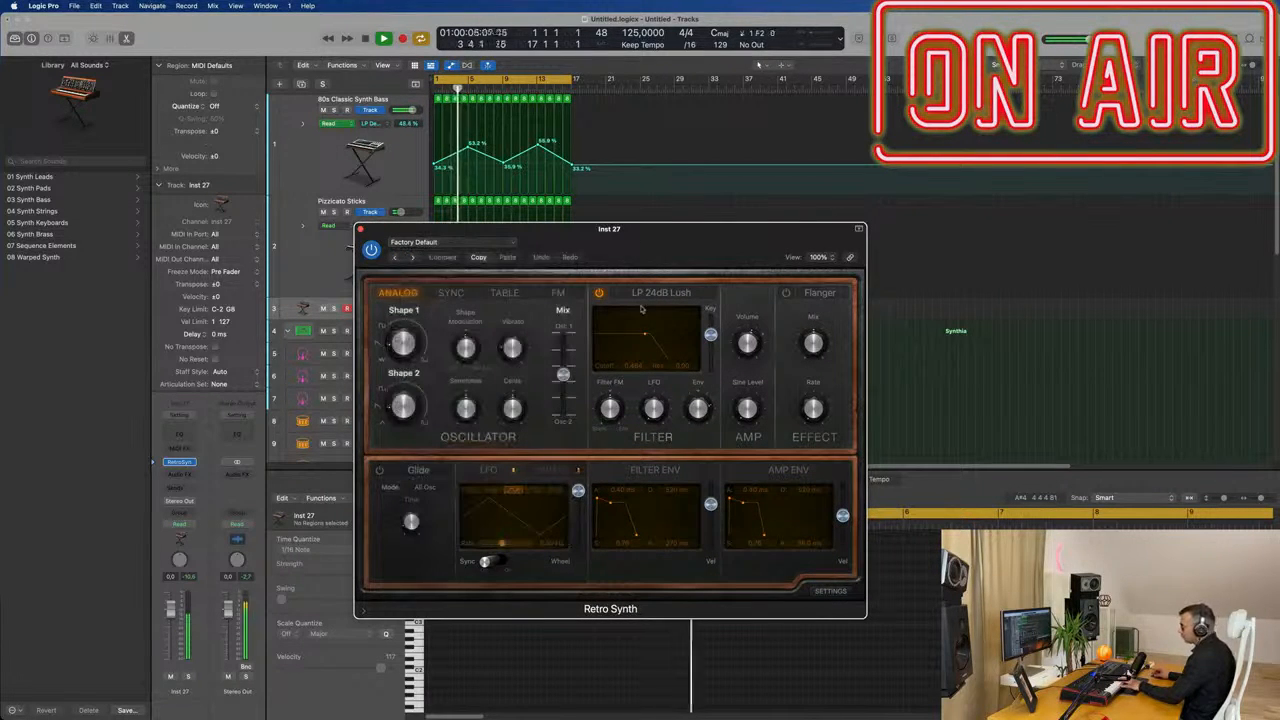
Set Retro Synth's Shape 1 to 50 %, shift the oscillator mix toward Osc 2 and choose the sawtooth LFO waveform.
left_click_drag(403, 344, 414, 352)
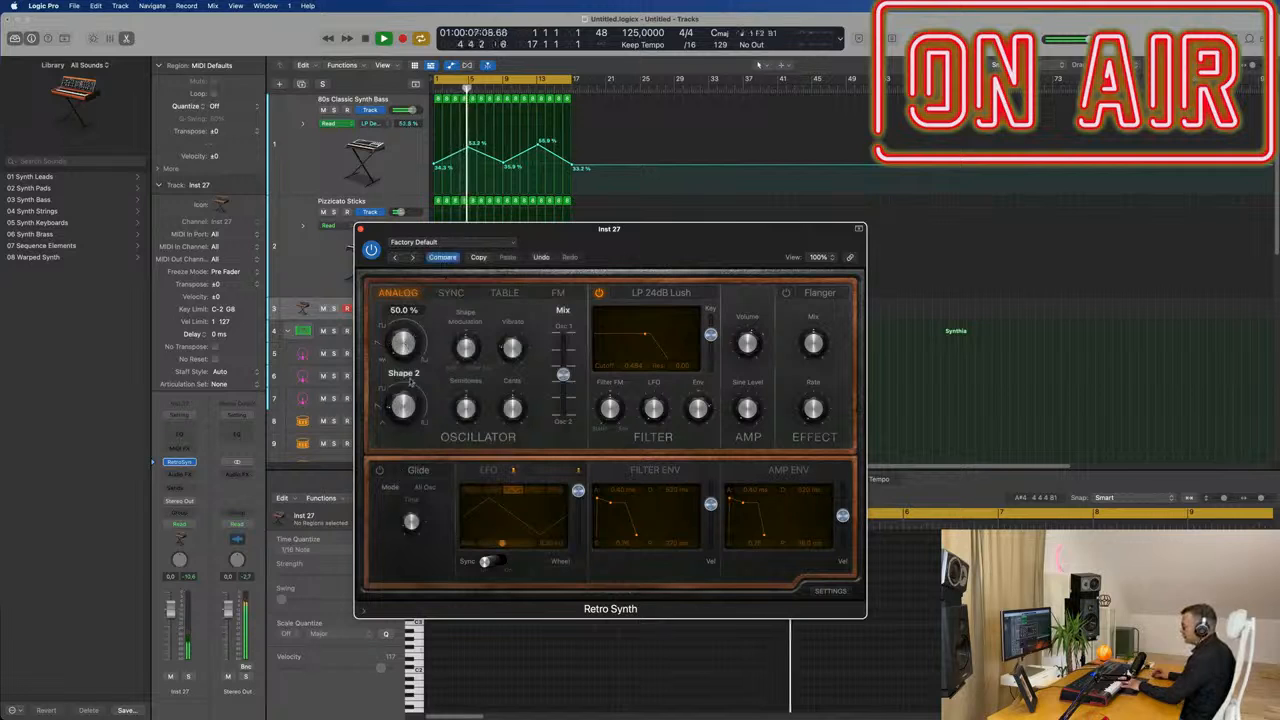
left_click_drag(563, 374, 563, 395)
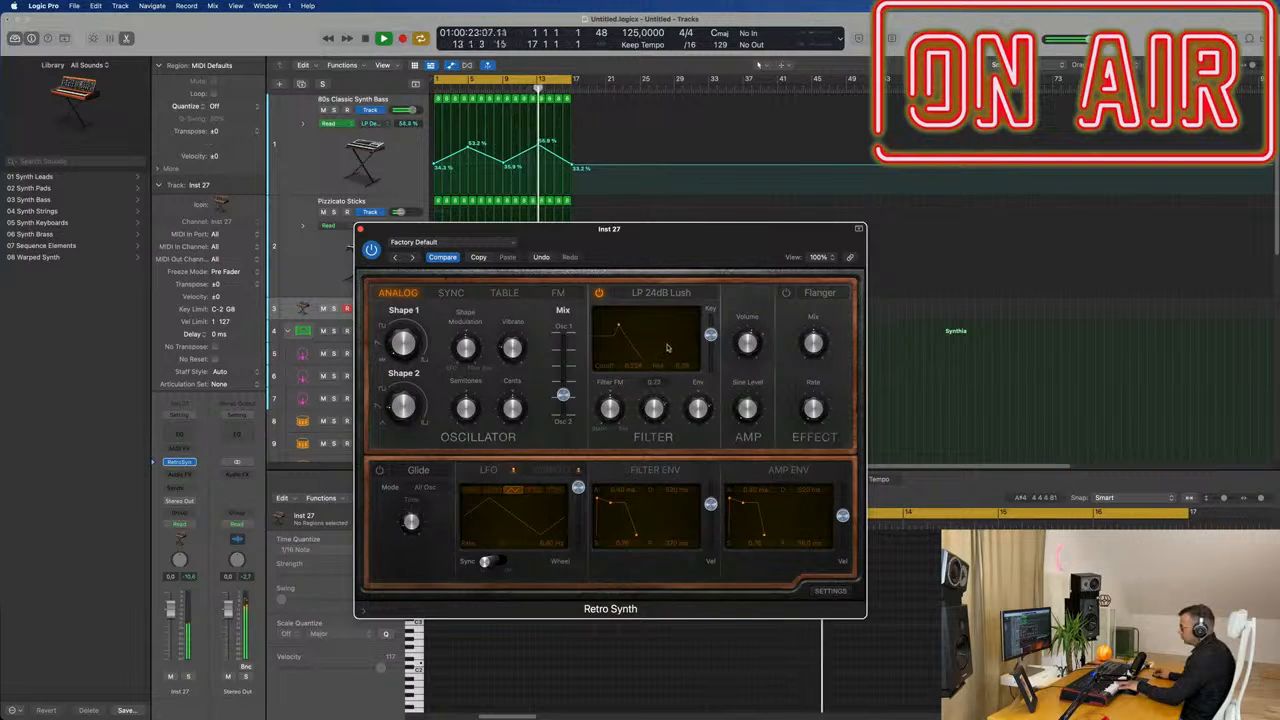
left_click(487, 490)
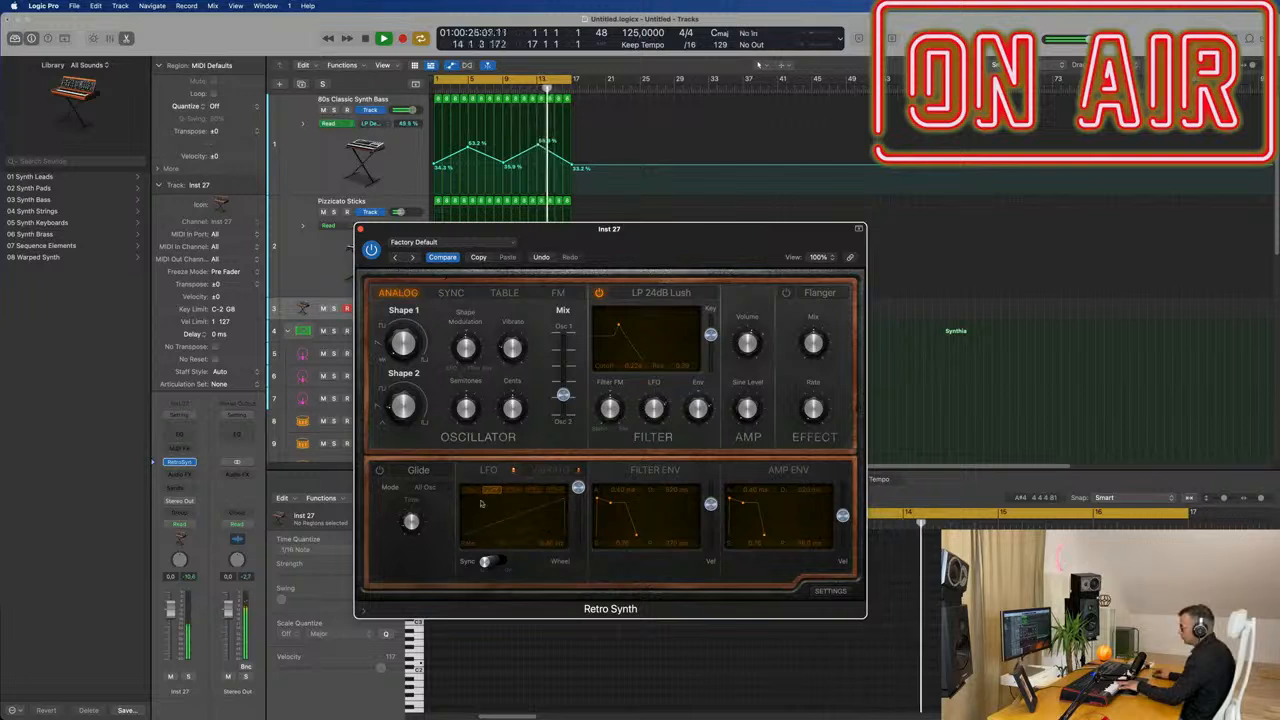
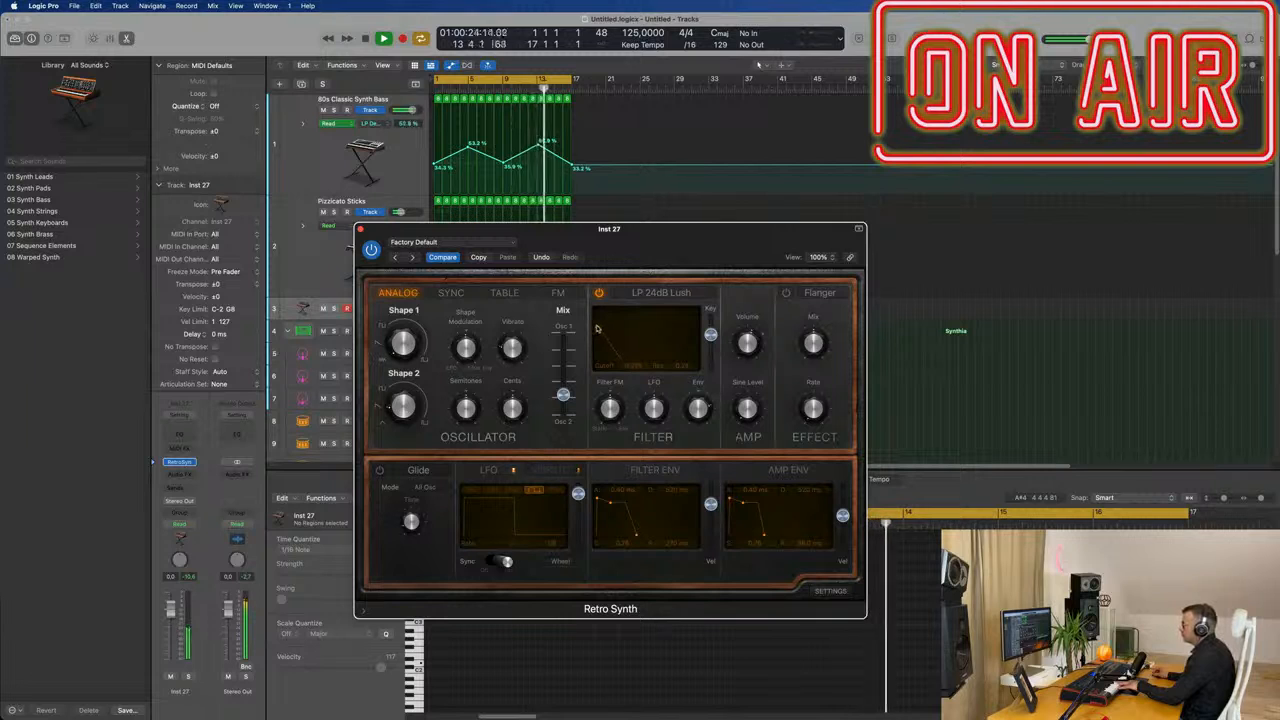
Uncover the track area by moving the synth window aside and record a long sustained note on the Inst 27 track.
left_click_drag(662, 241, 1066, 224)
left_click(401, 310)
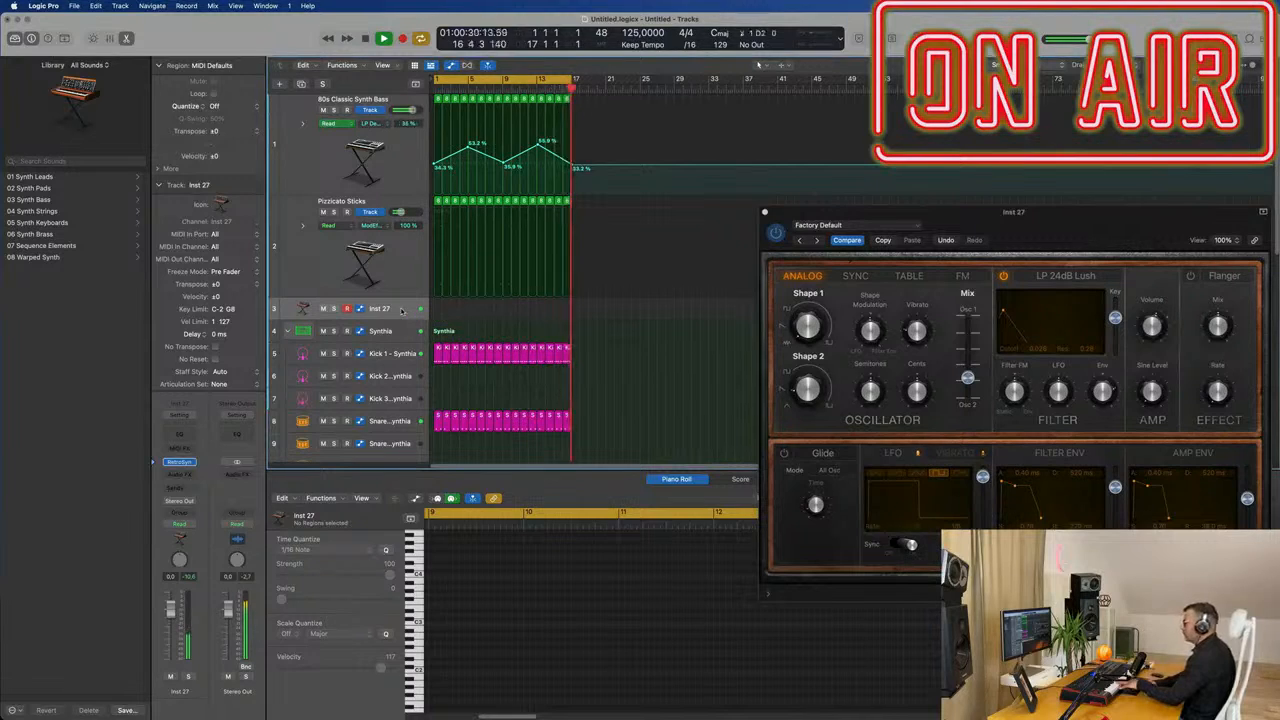
key("r")
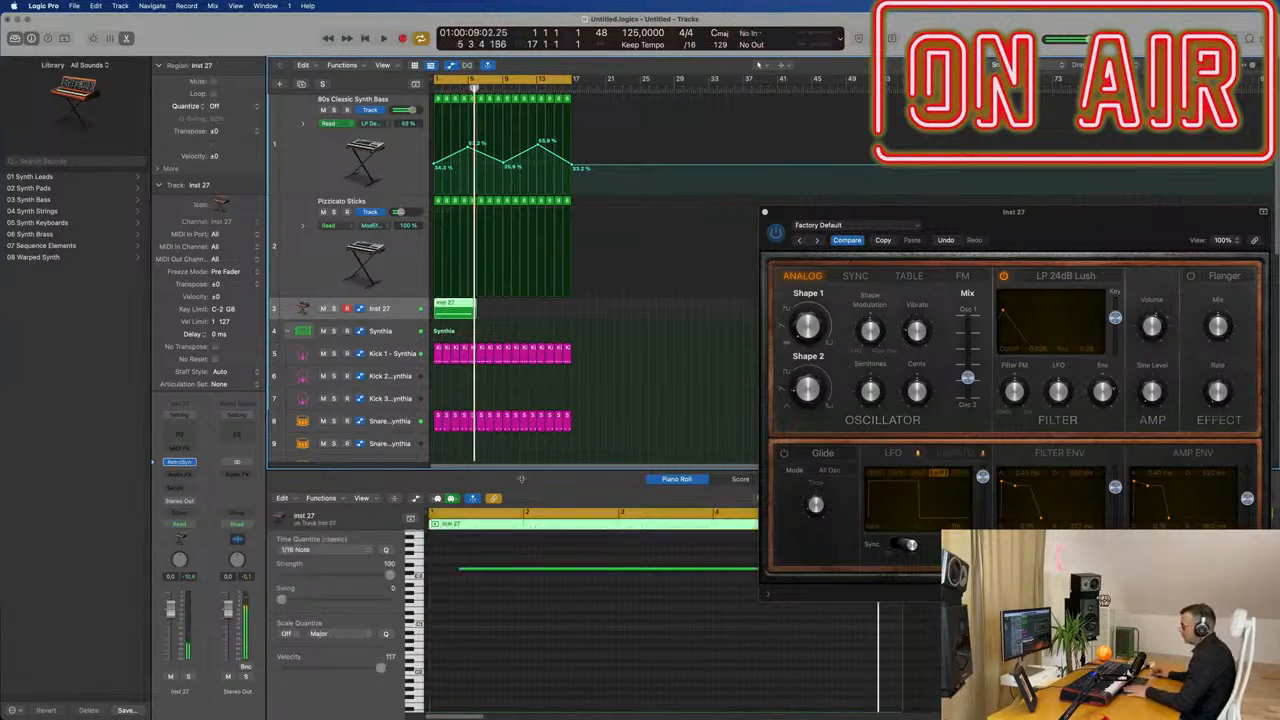
Align the recorded note to span bar 1 to bar 5 and trim the Inst 27 region to end at bar 5.
left_click_drag(540, 571, 508, 575)
scroll(507, 584, "down", 4)
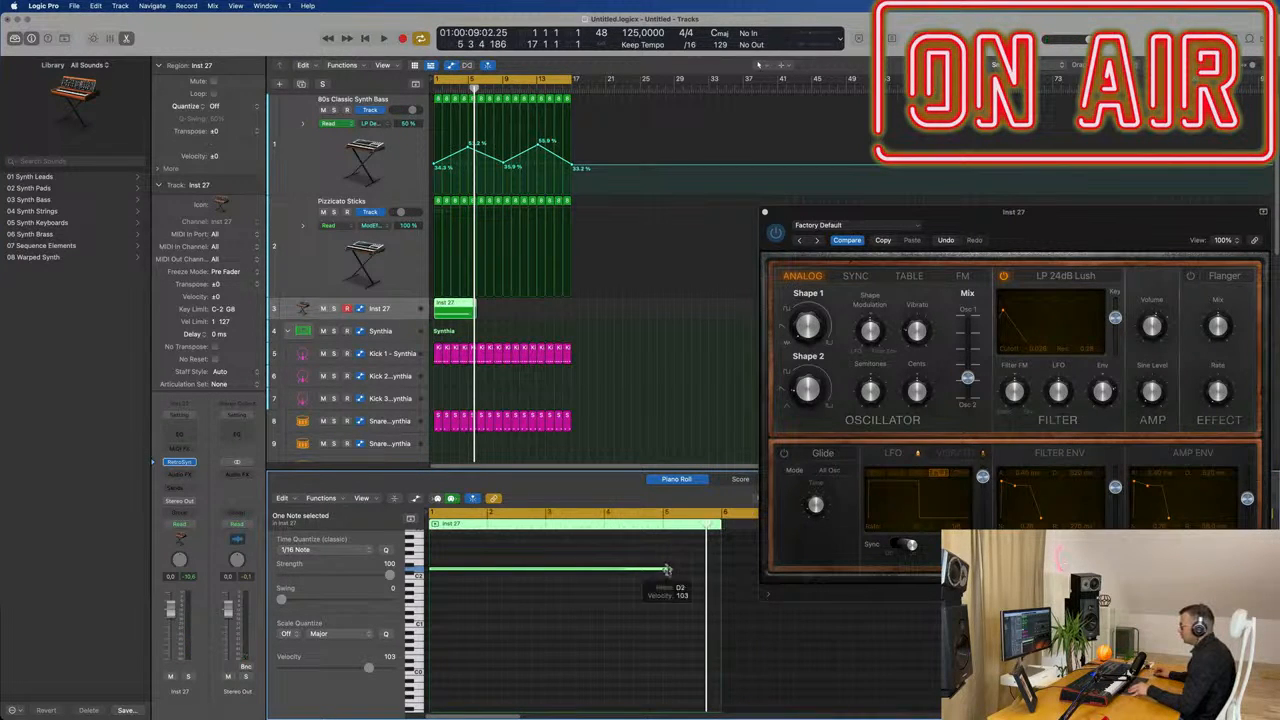
left_click_drag(667, 570, 668, 556)
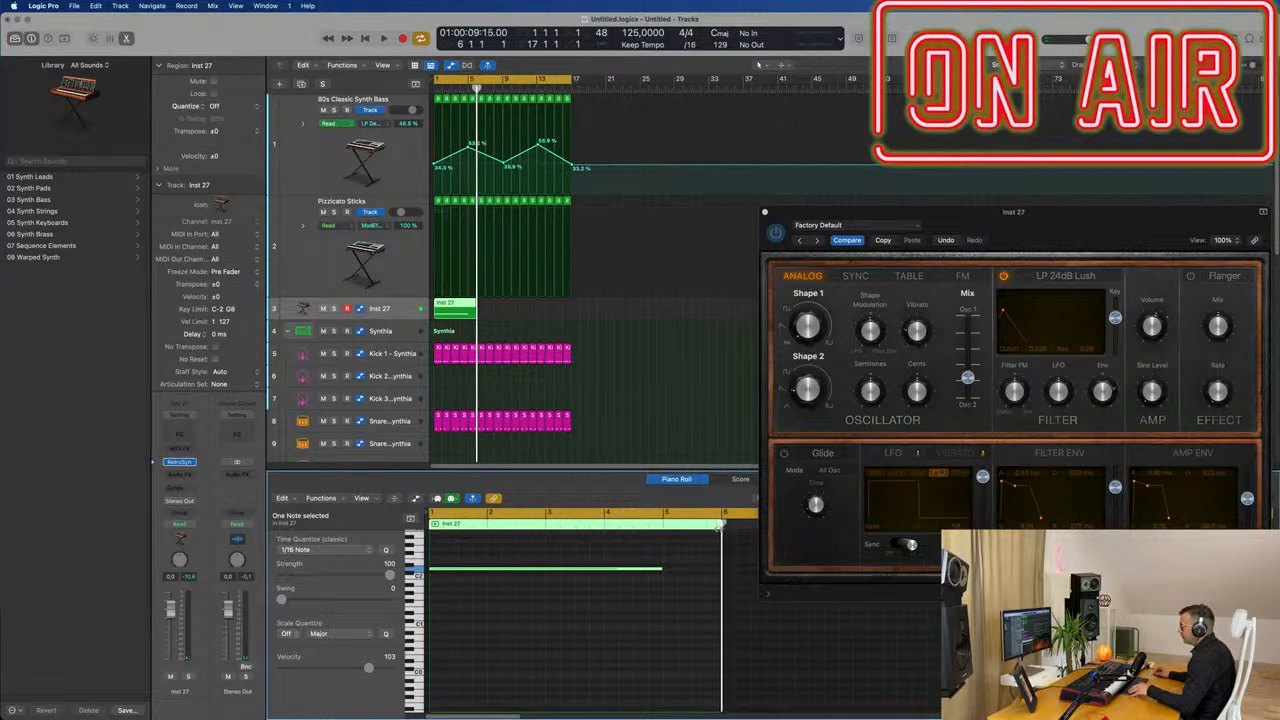
left_click_drag(720, 527, 660, 545)
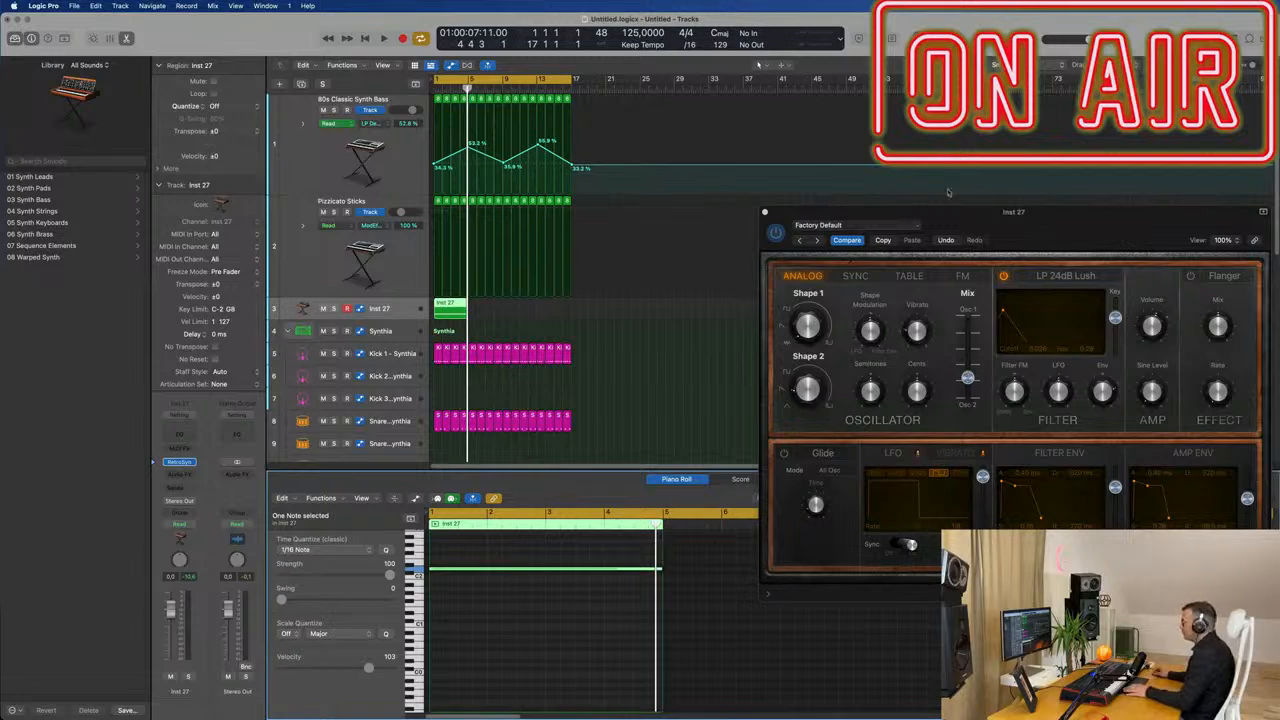
Add a Channel EQ to the Inst 27 track with a low cut at about 162 Hz and close its window.
key("space")
left_click_drag(983, 217, 807, 194)
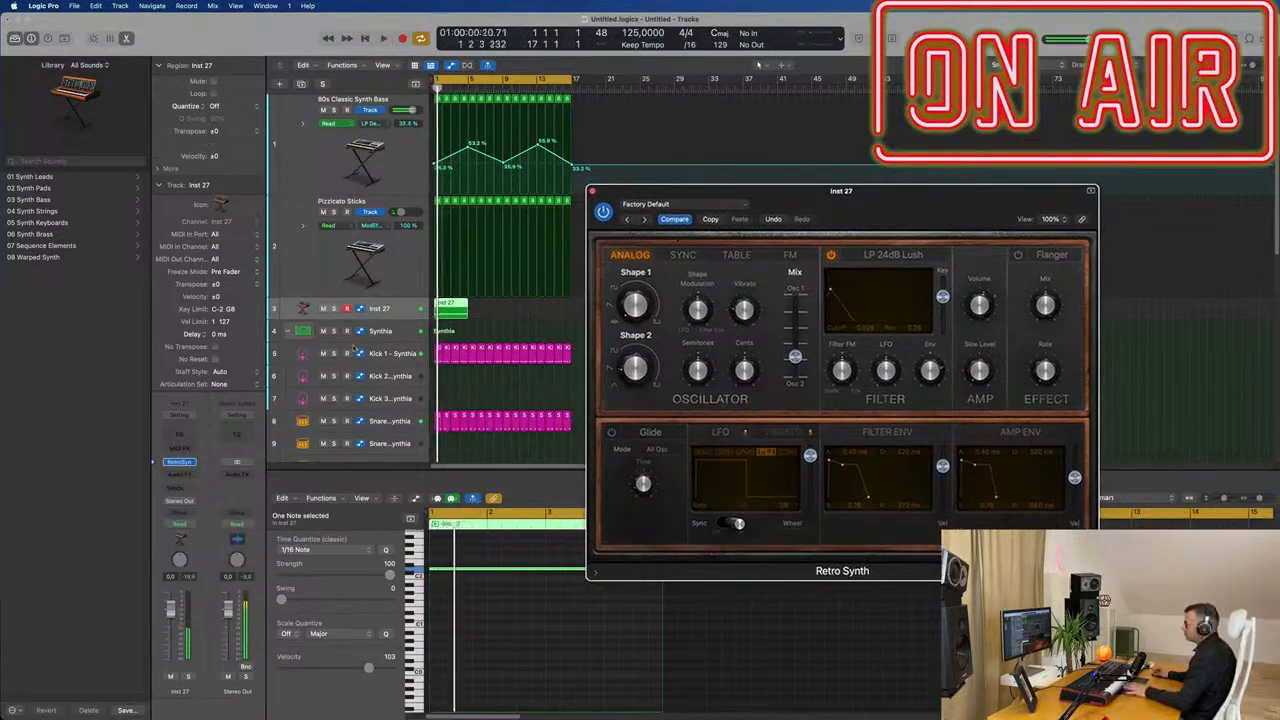
left_click(188, 436)
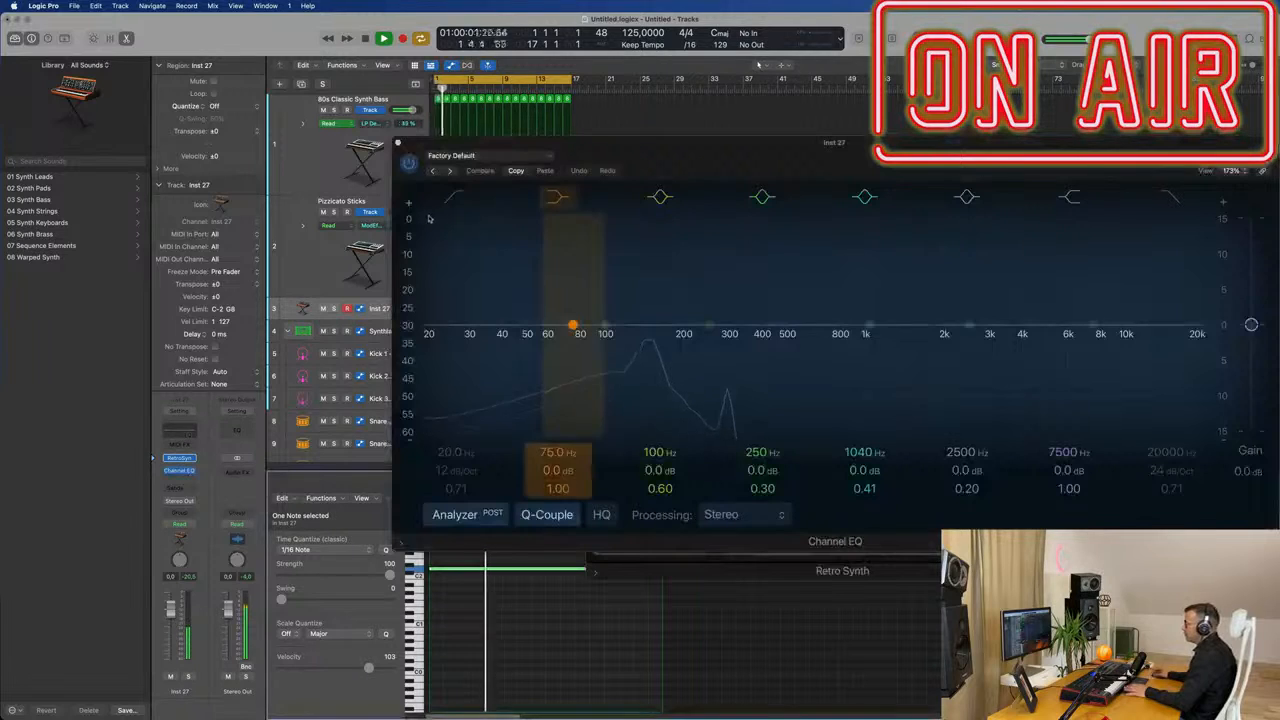
left_click(453, 197)
mouse_move(468, 300)
left_mouse_down()
mouse_move(606, 306)
mouse_move(662, 342)
mouse_move(648, 343)
left_mouse_up()
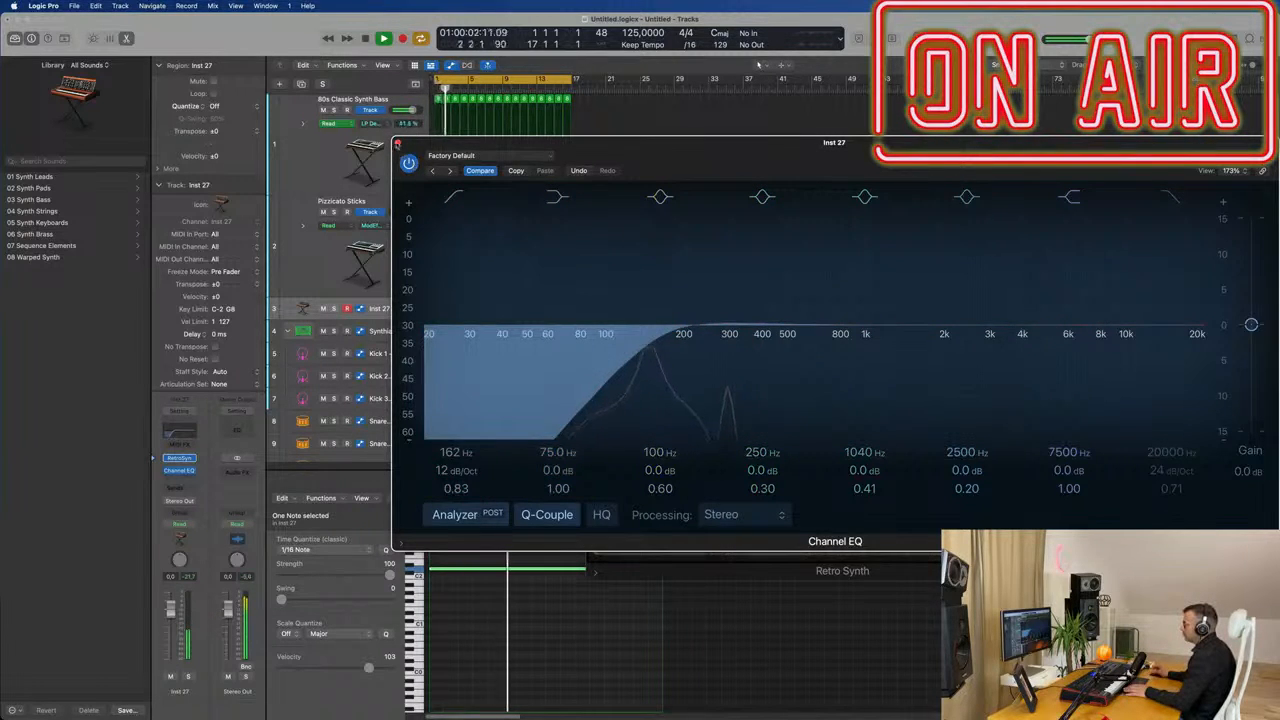
left_click(397, 144)
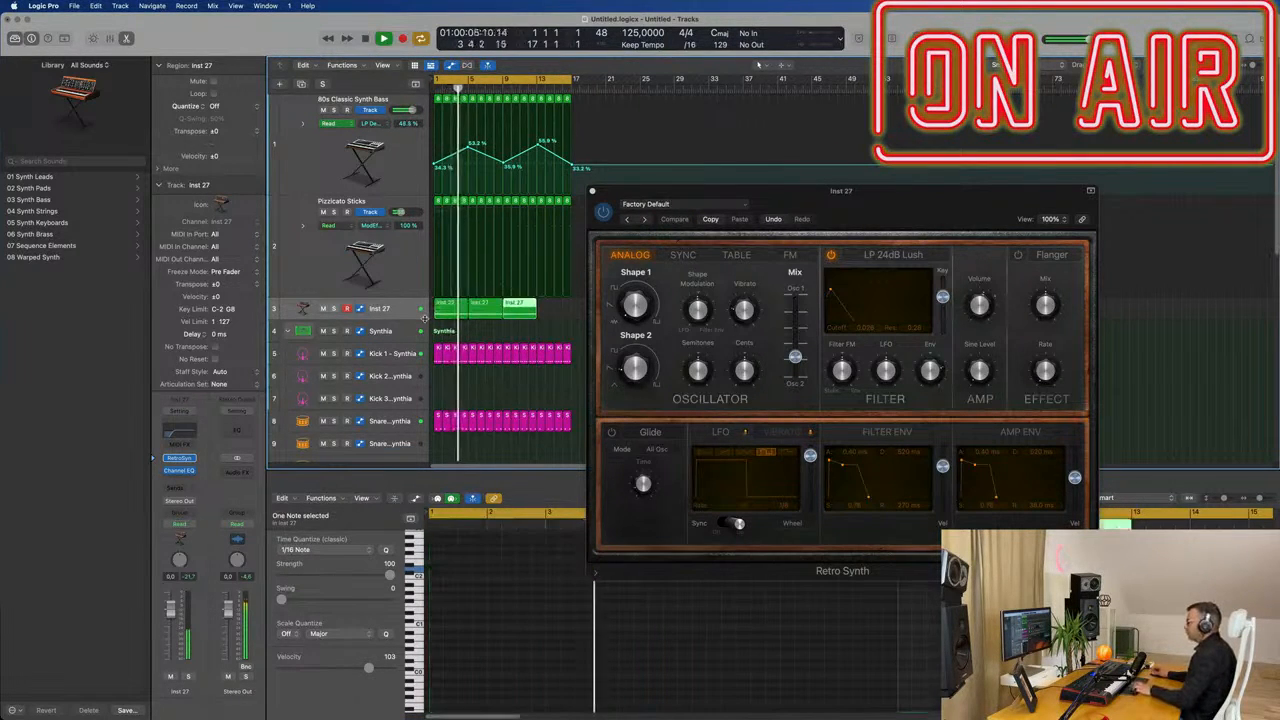
Lower Retro Synth's filter cutoff to about 0.024 and record a cutoff movement on Inst 27 in Touch automation mode.
left_click_drag(813, 203, 780, 199)
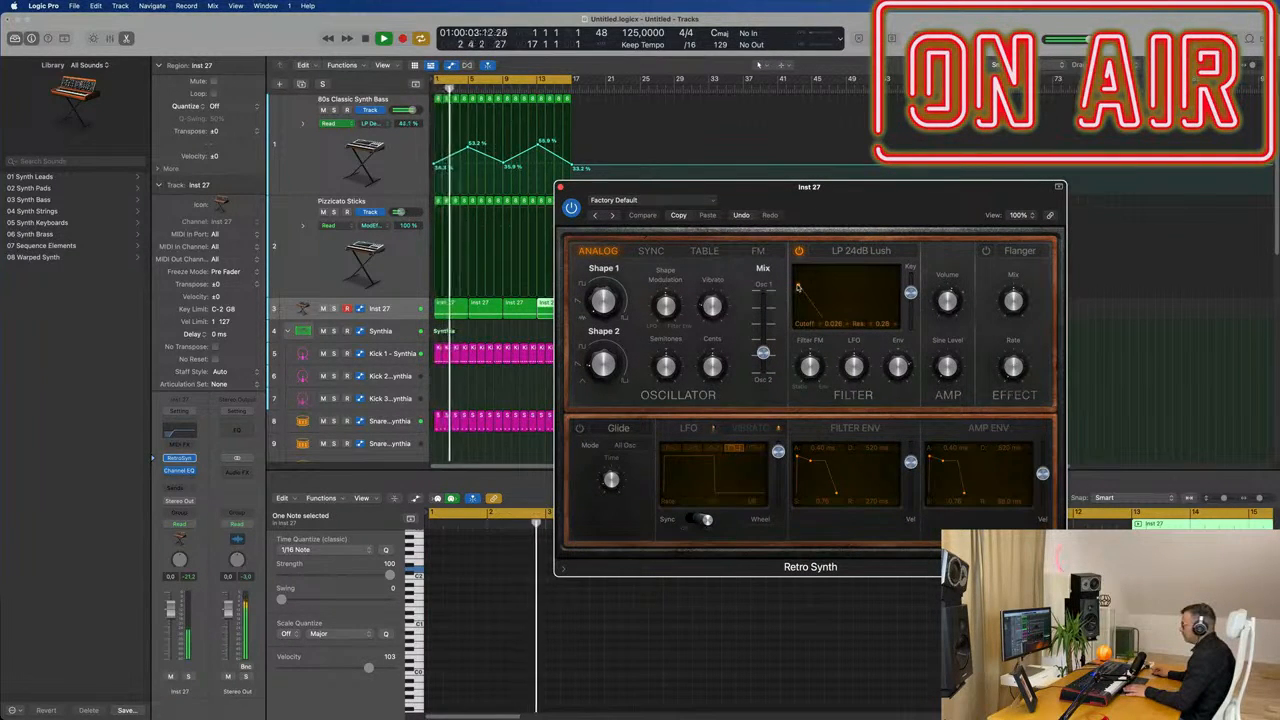
left_click_drag(798, 288, 799, 289)
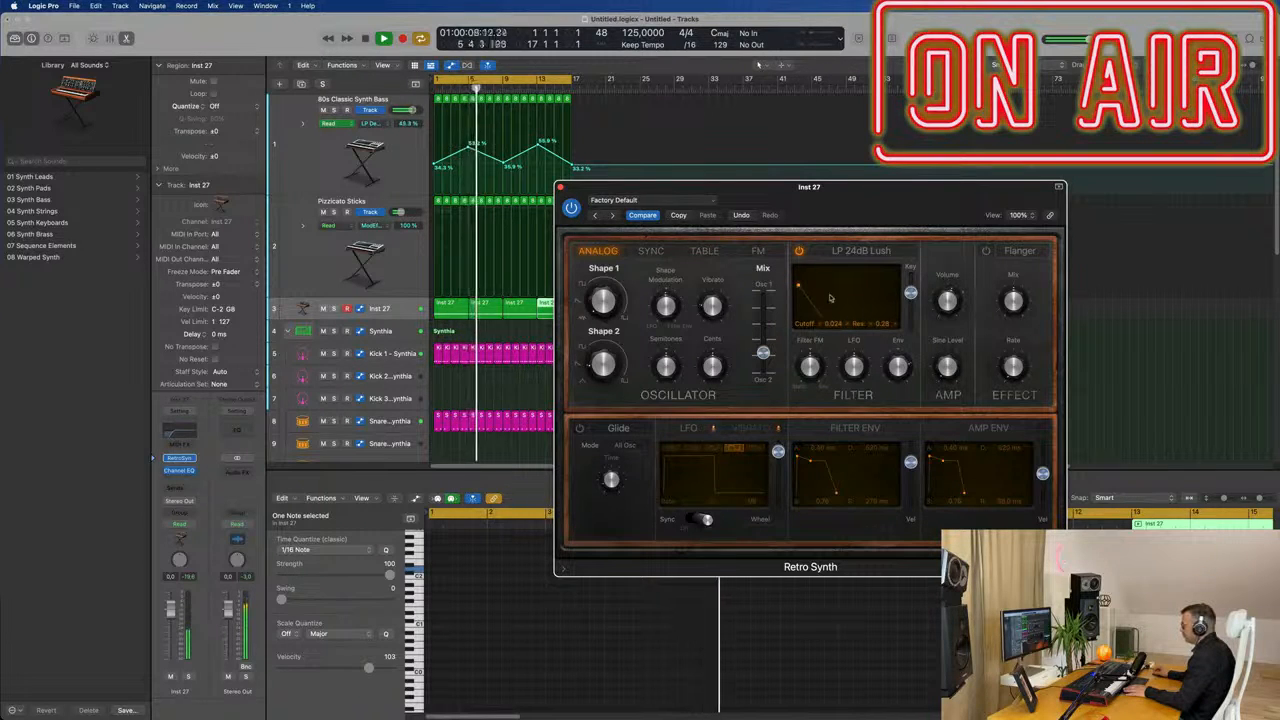
left_click(180, 524)
left_click(184, 537)
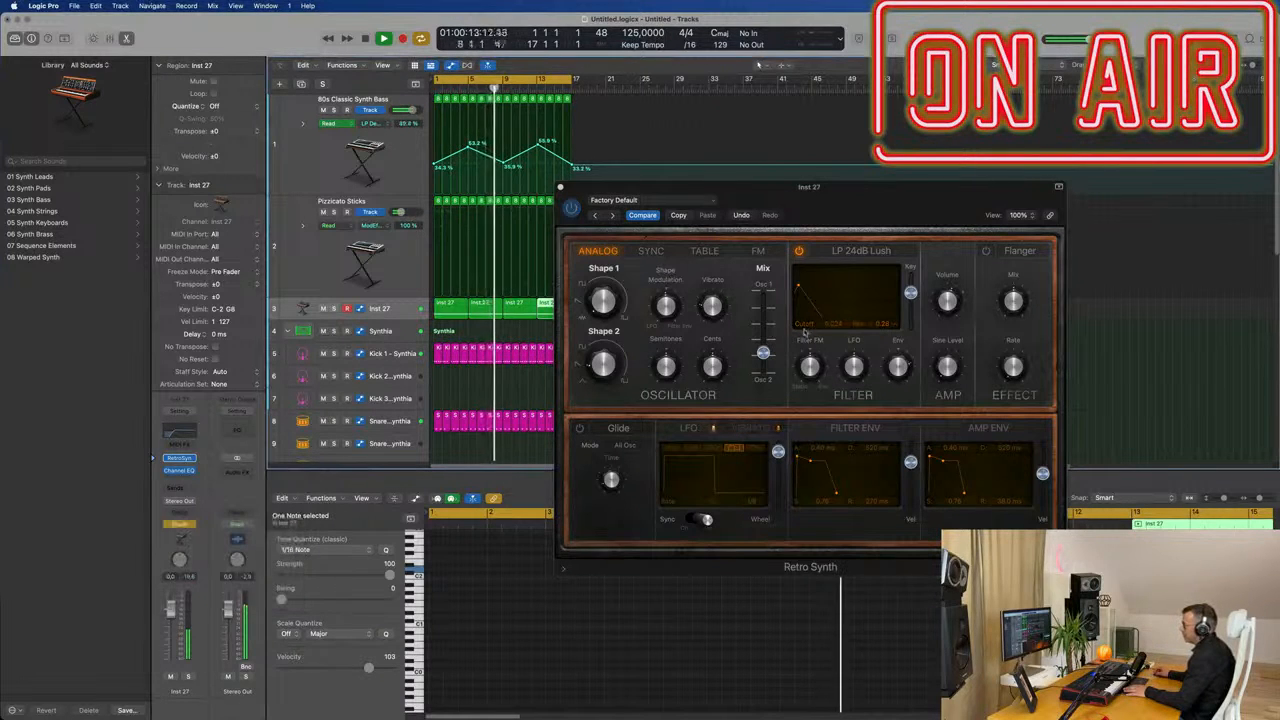
left_click_drag(805, 333, 805, 333)
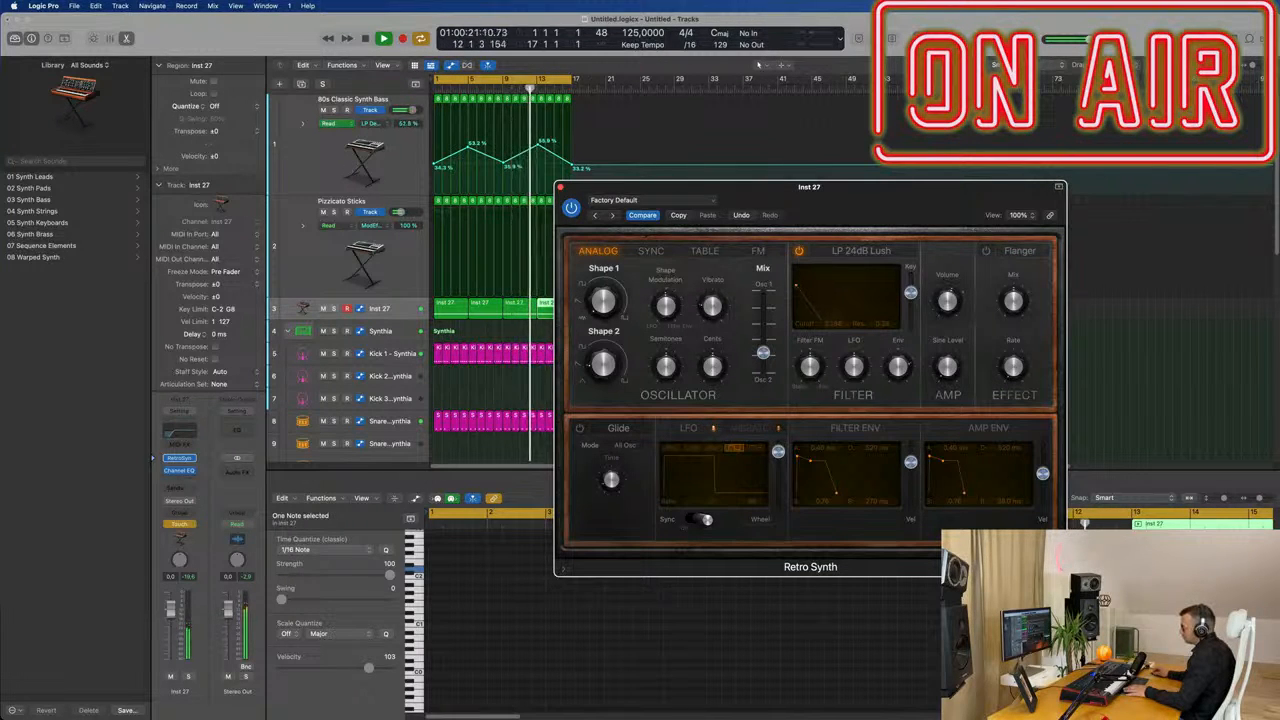
key("space")
left_click(560, 187)
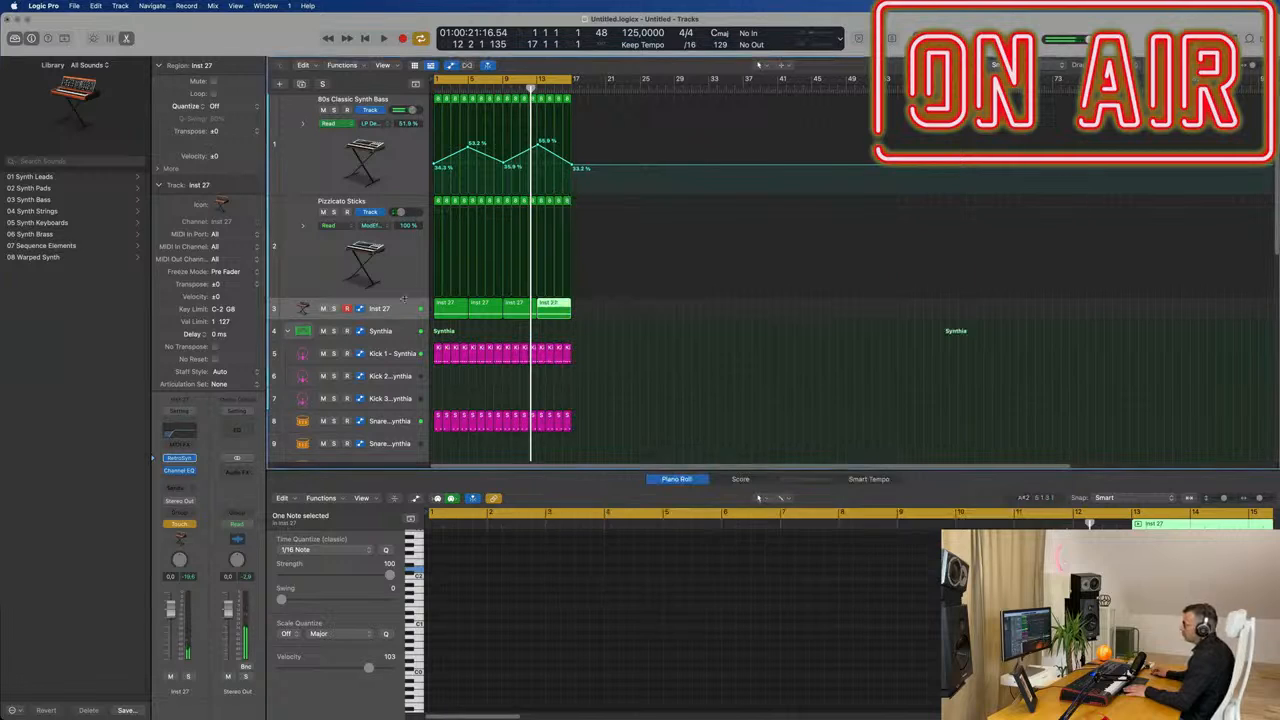
Enlarge the Inst 27 track, return its automation to Read mode and clear the recorded cutoff curve.
left_click_drag(395, 318, 395, 380)
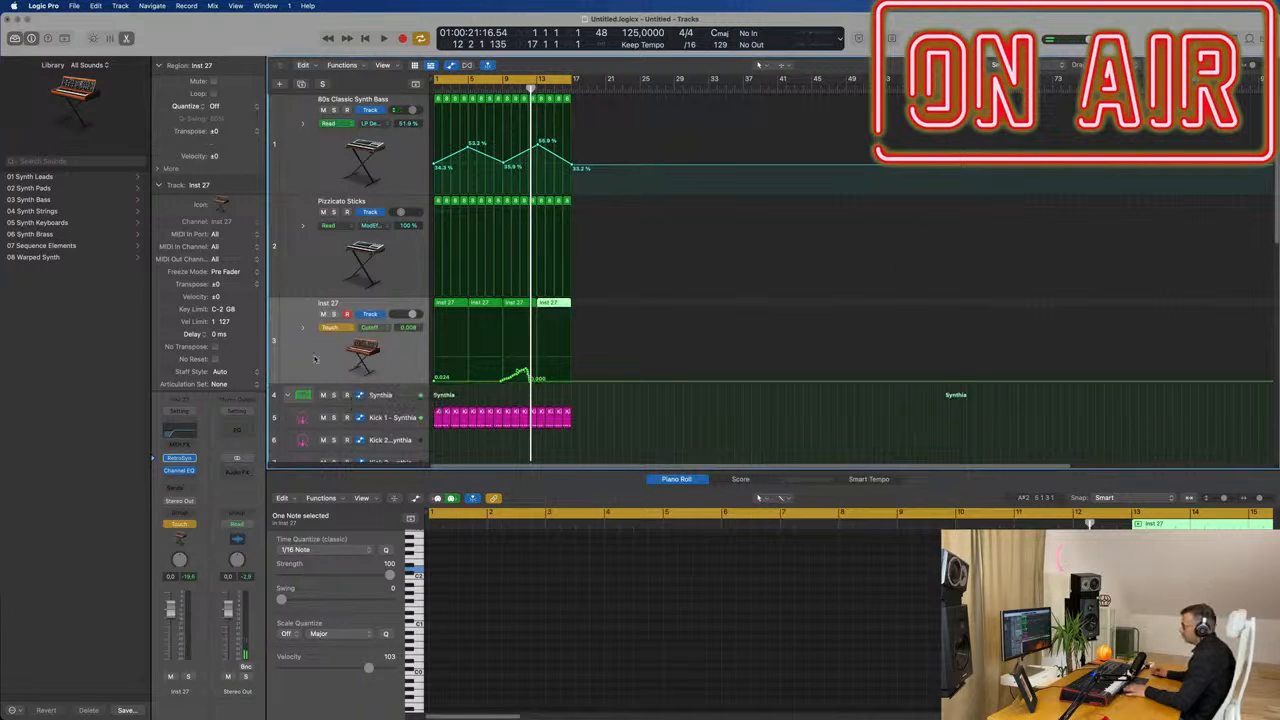
key("Return")
left_click(332, 327)
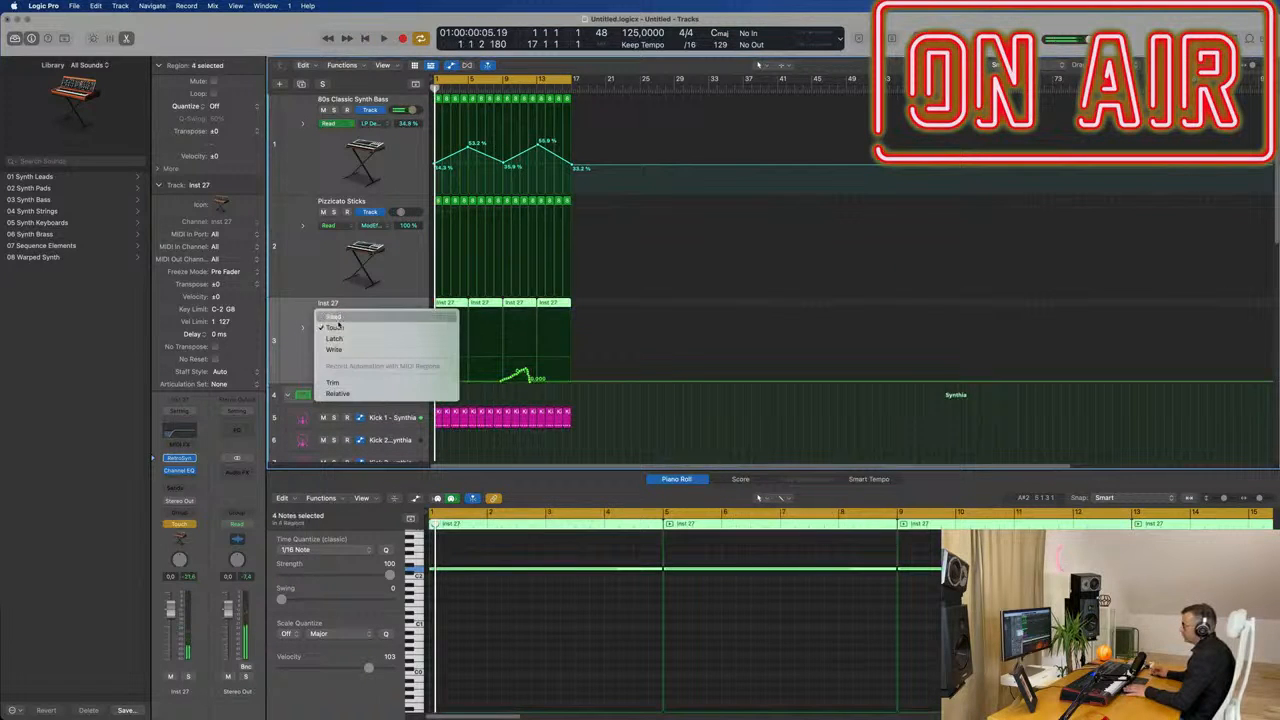
left_click(336, 318)
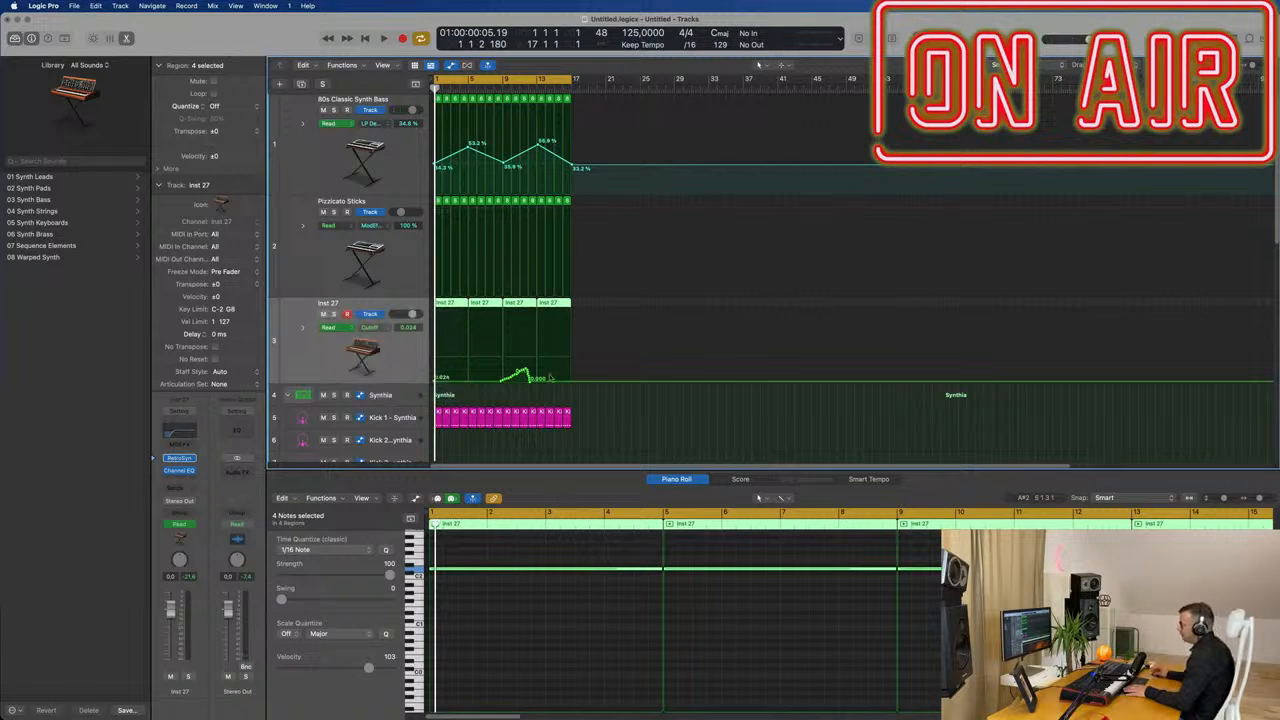
left_click_drag(531, 381, 434, 383)
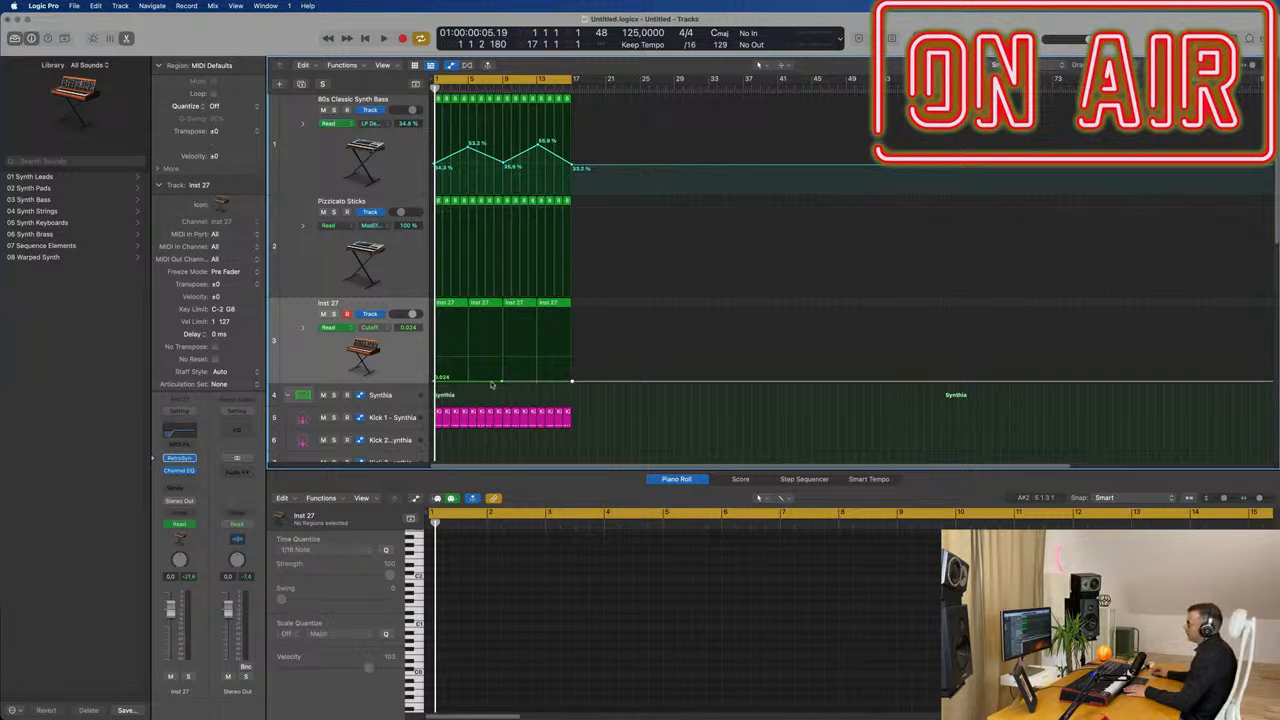
Draw Inst 27 cutoff automation rising from 0.024 at bar 1 to about 0.212 at bar 9 and falling to 0.024 at bar 17.
left_click_drag(491, 384, 494, 372)
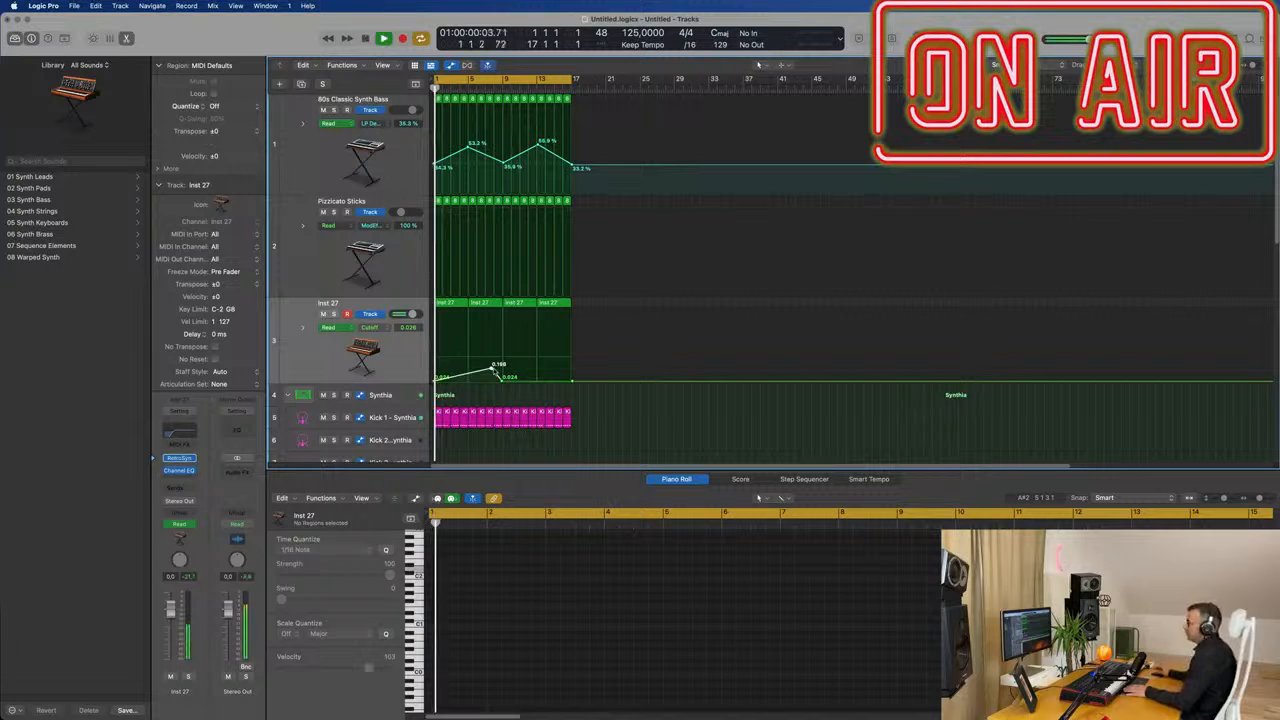
left_click(502, 375)
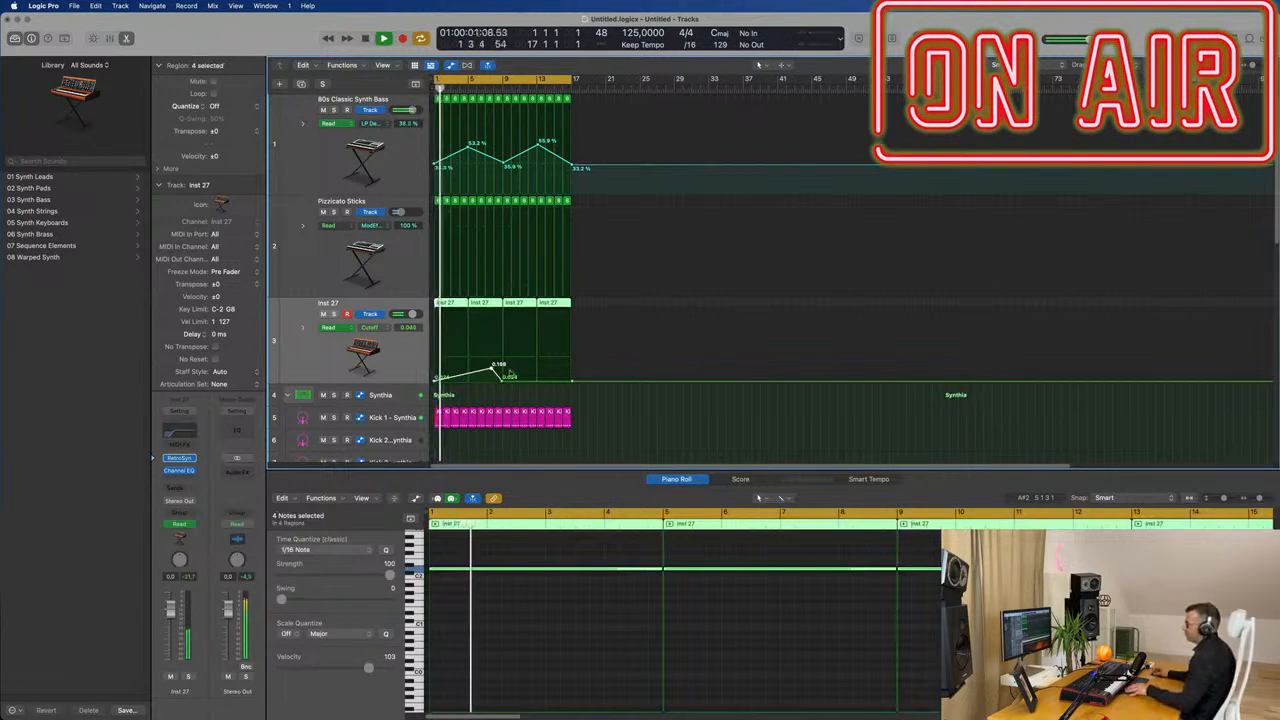
key("super+Right")
left_click(603, 379)
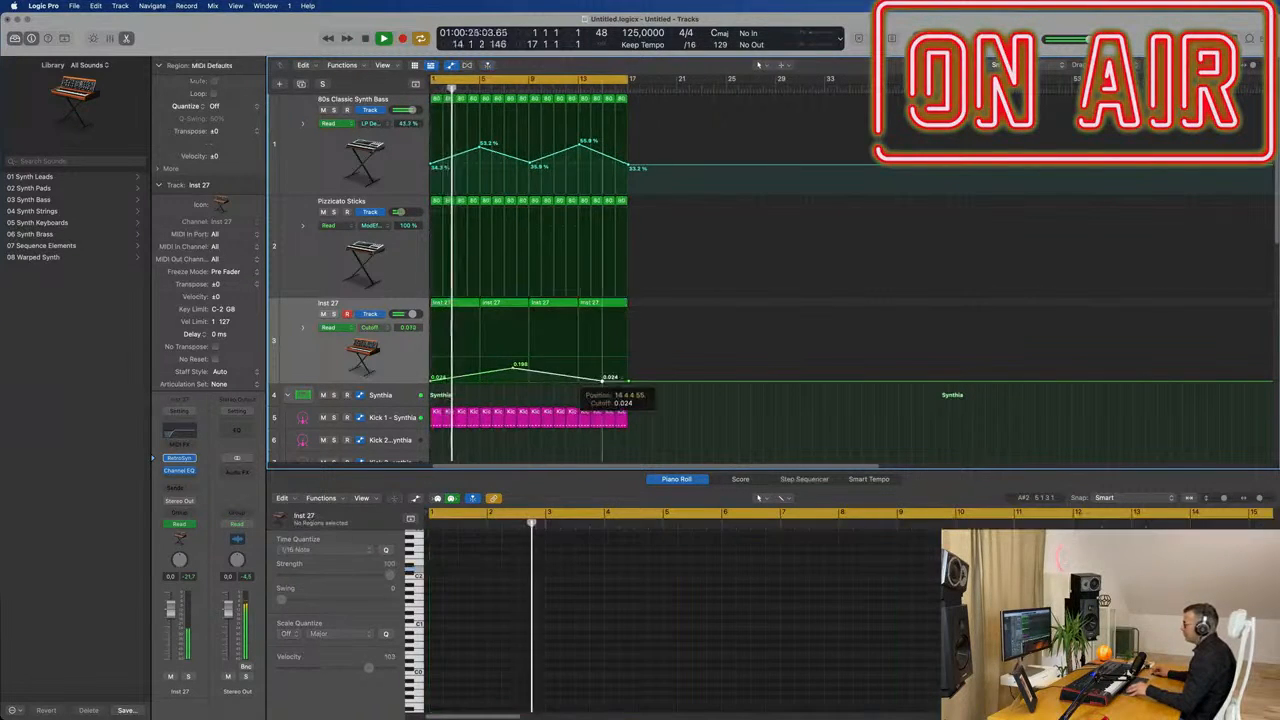
left_click_drag(602, 381, 628, 381)
left_click_drag(513, 368, 529, 355)
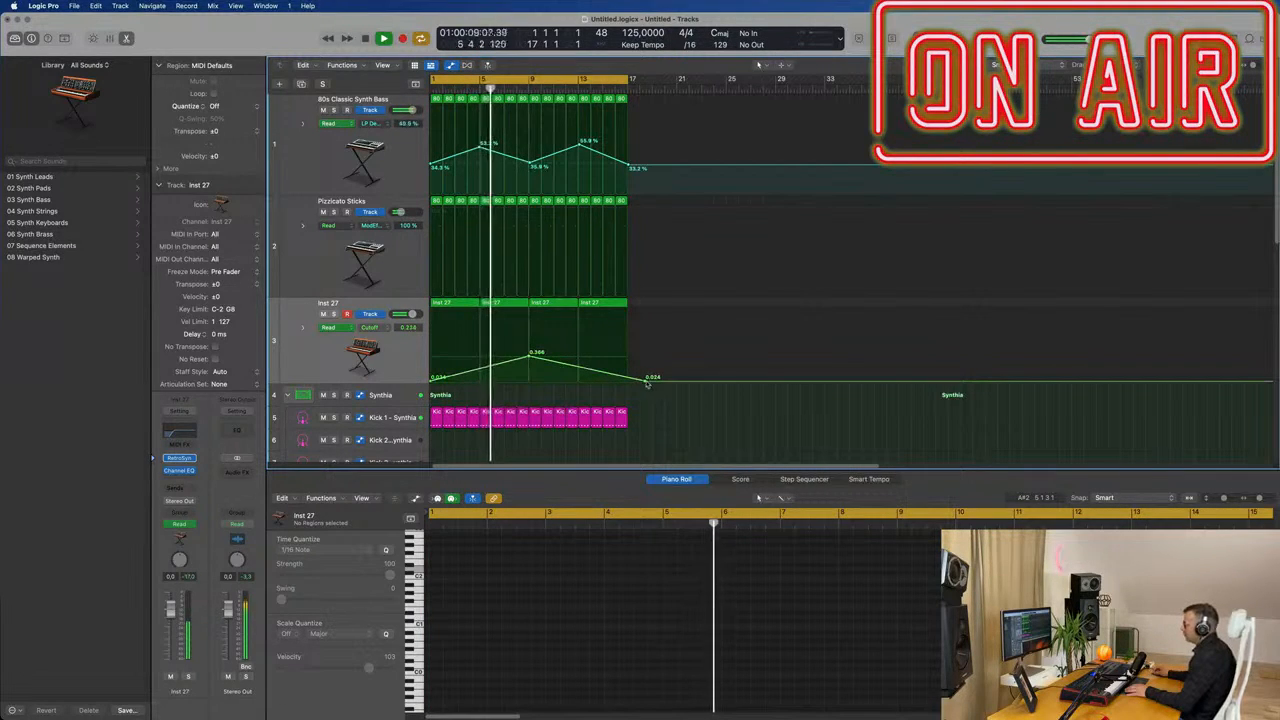
left_click_drag(647, 383, 628, 381)
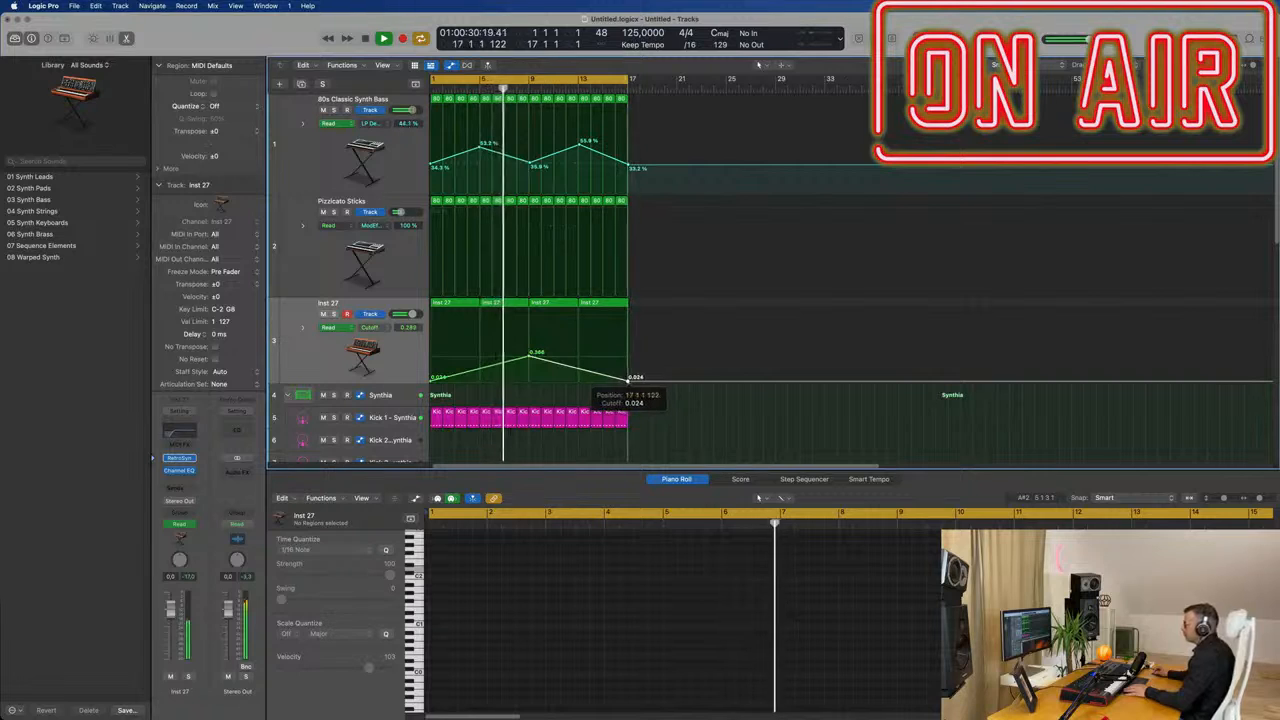
left_click_drag(530, 353, 530, 363)
left_click(410, 350)
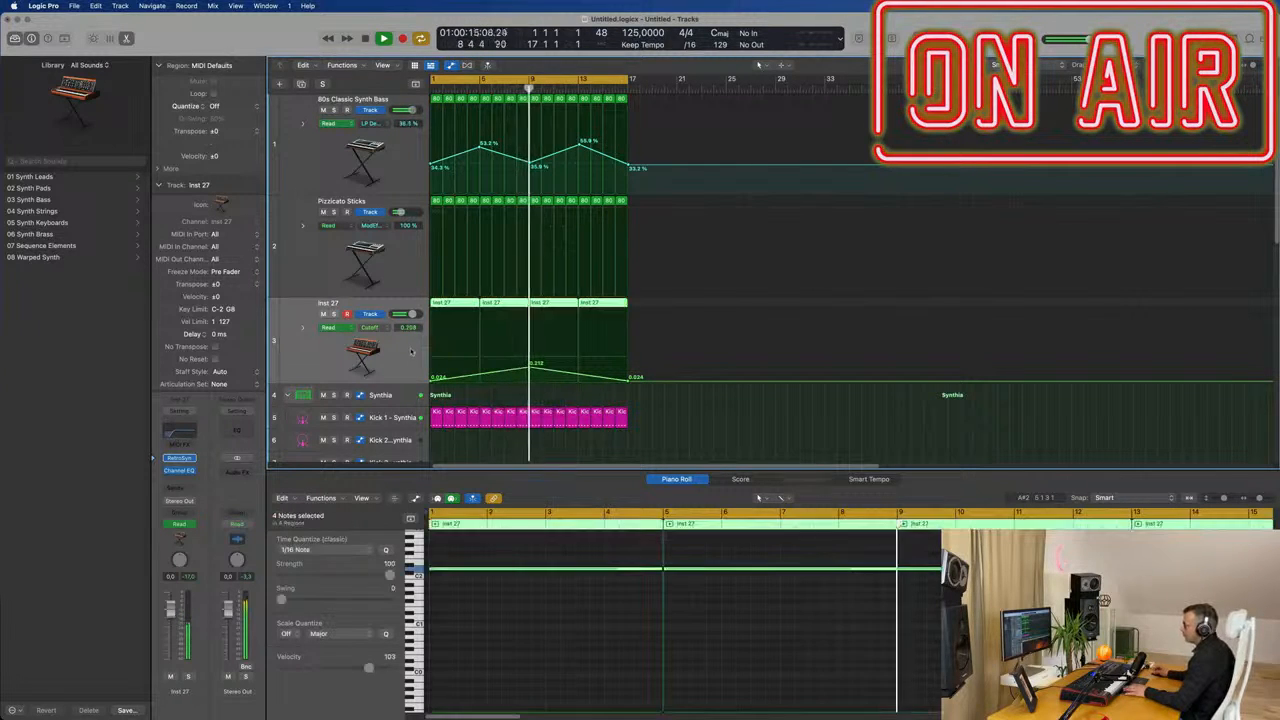
key("Return")
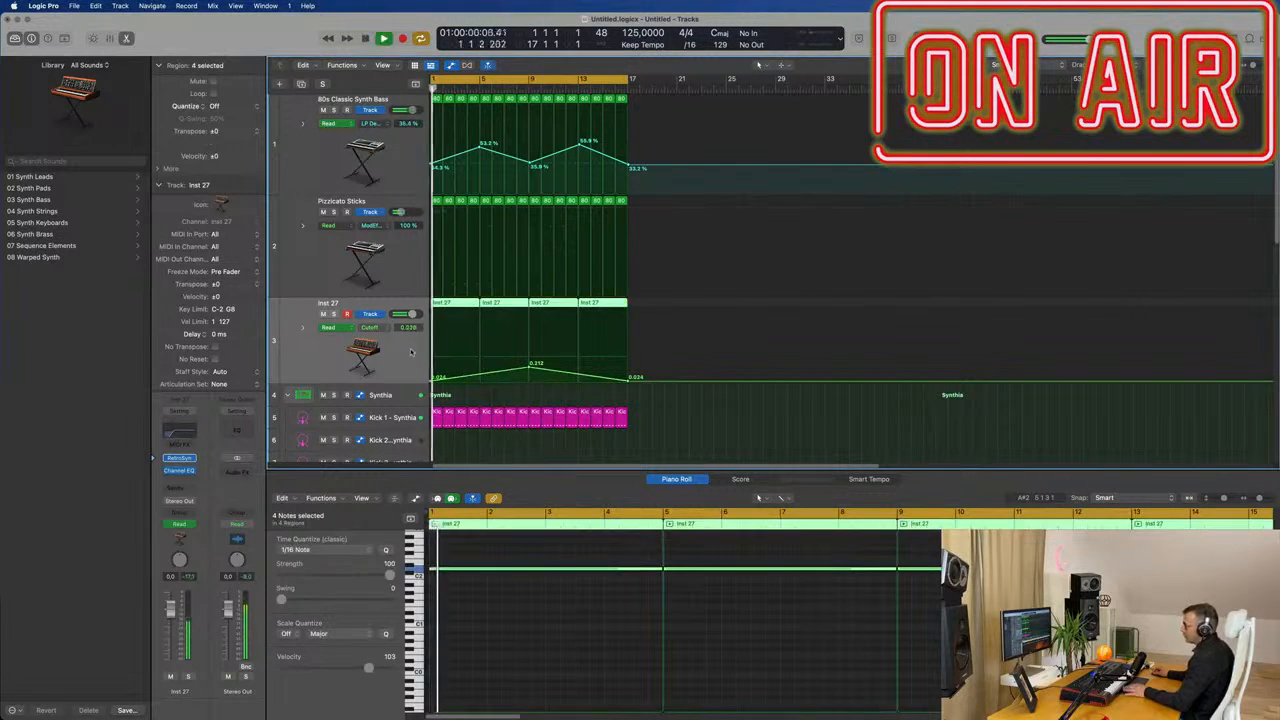
Add a send from Inst 27 to Bus 2 (Delay) and raise the send level.
left_click(180, 488)
mouse_move(178, 504)
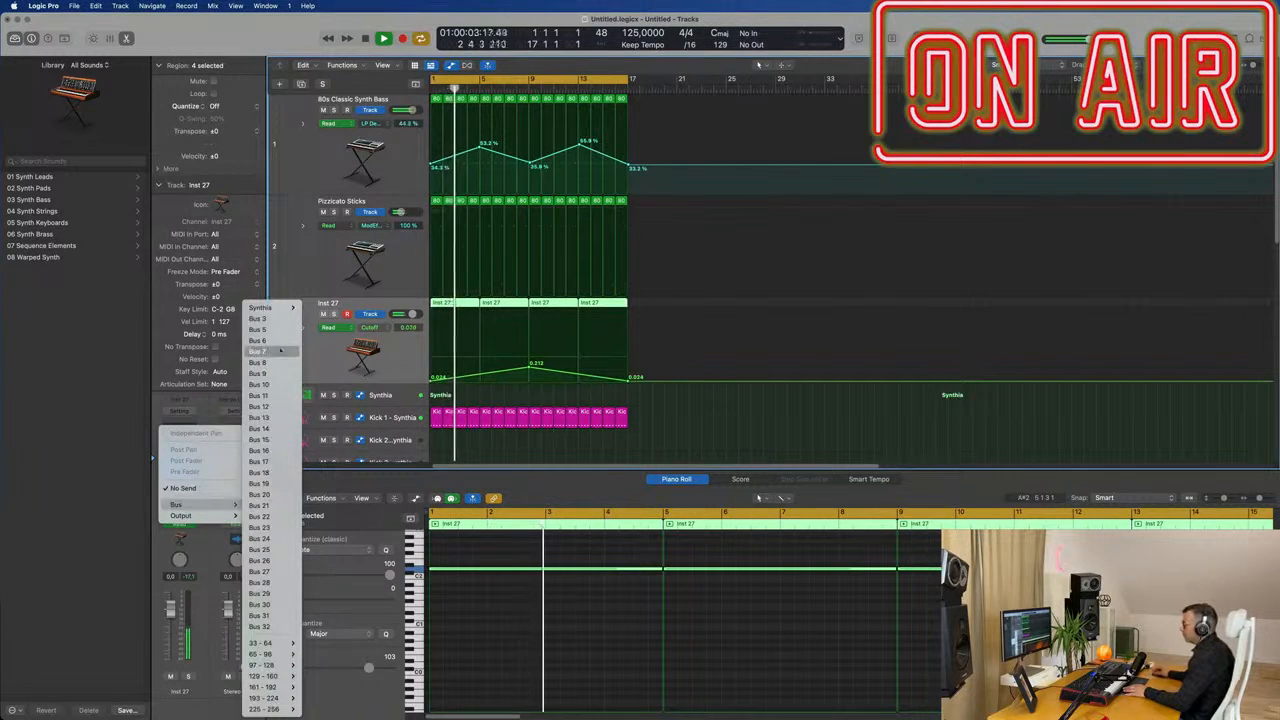
mouse_move(288, 308)
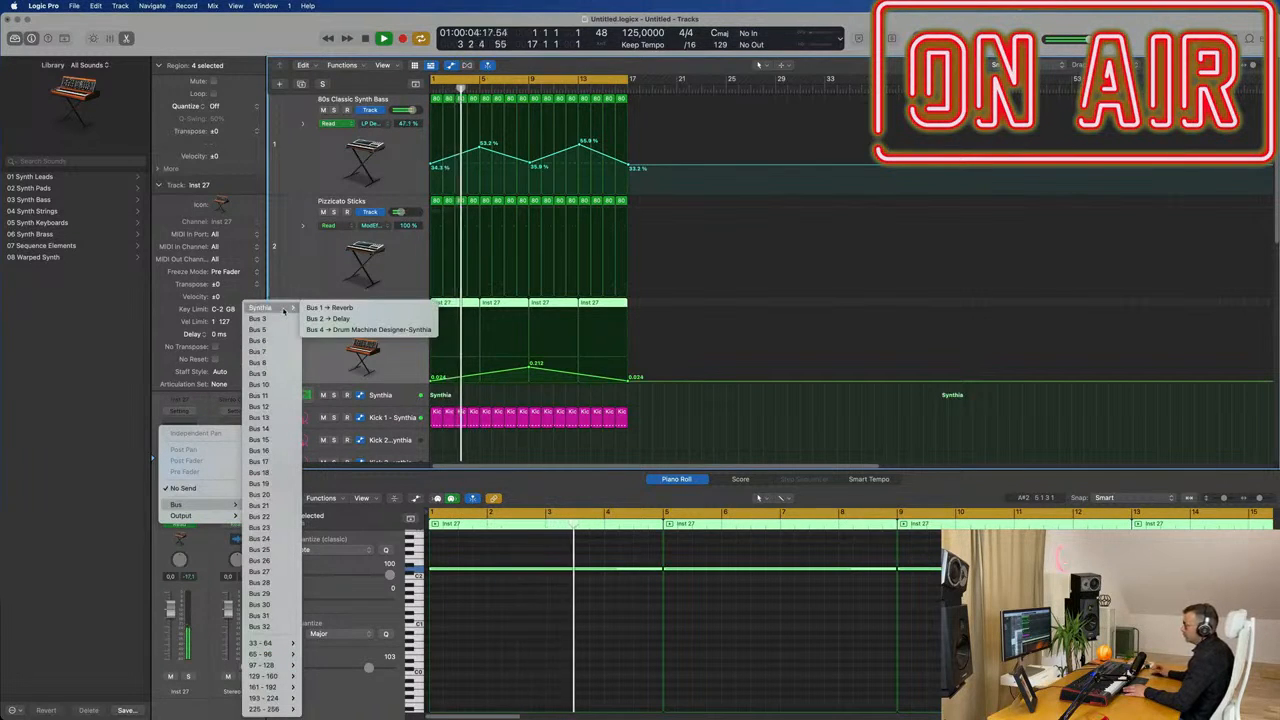
left_click(306, 318)
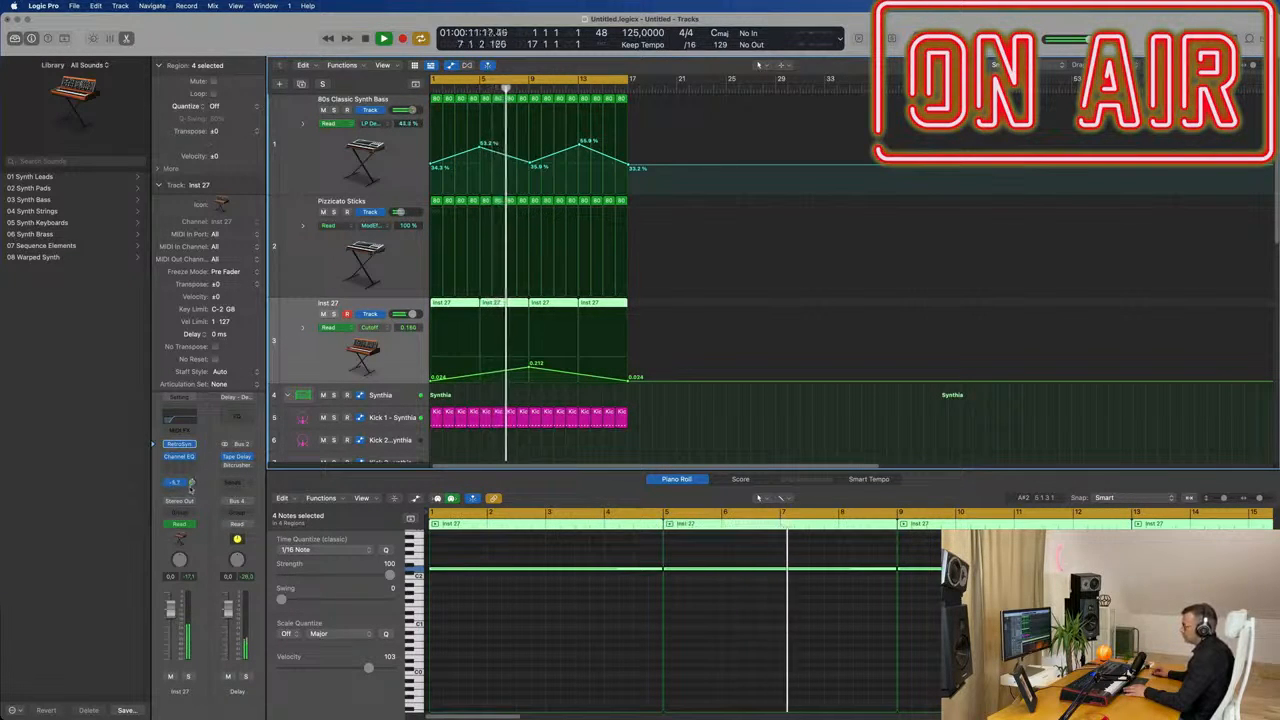
Add a Channel EQ to the Delay bus with a low cut near 400 Hz and replay the loop from the start.
left_click(237, 417)
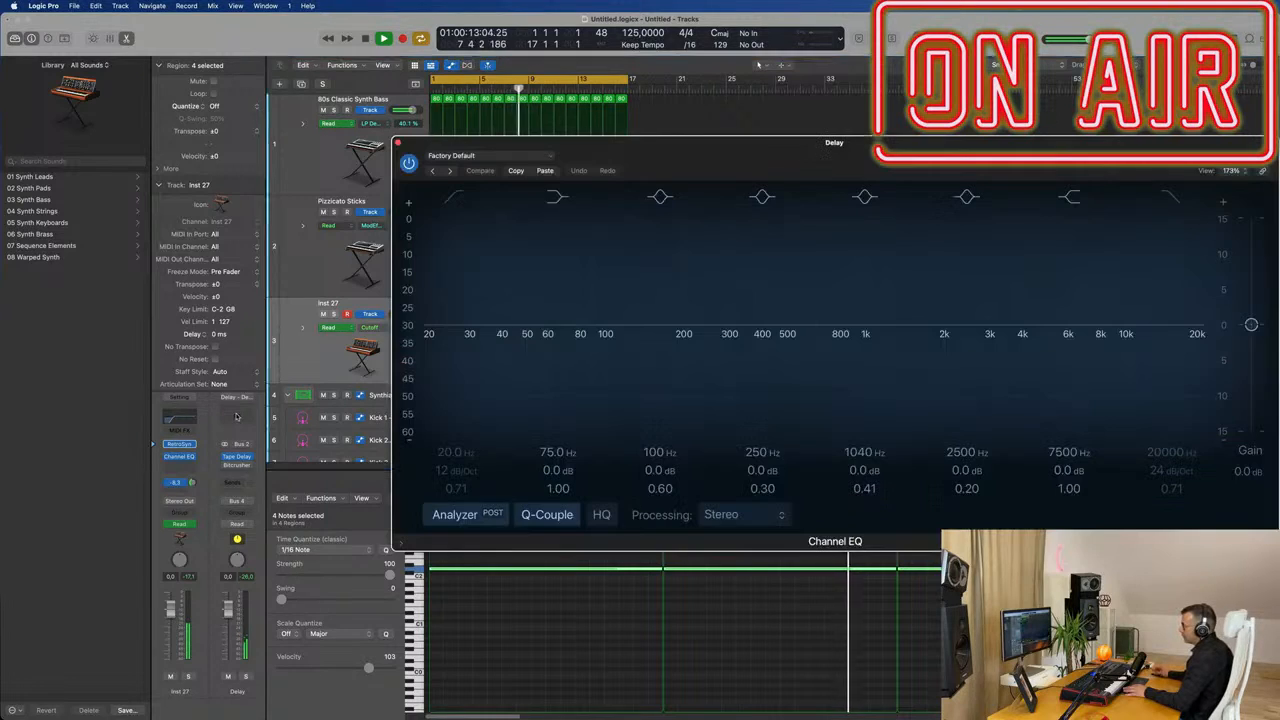
left_click_drag(445, 330, 756, 338)
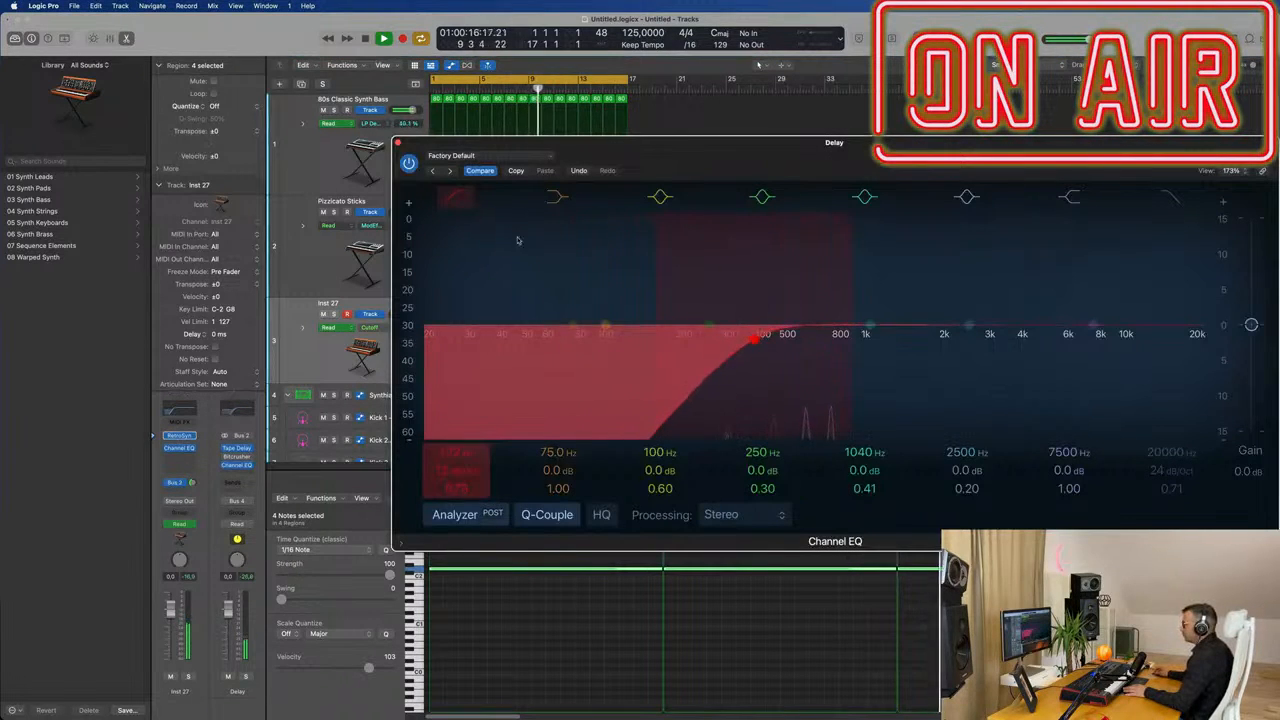
left_click(397, 143)
key("super+Left")
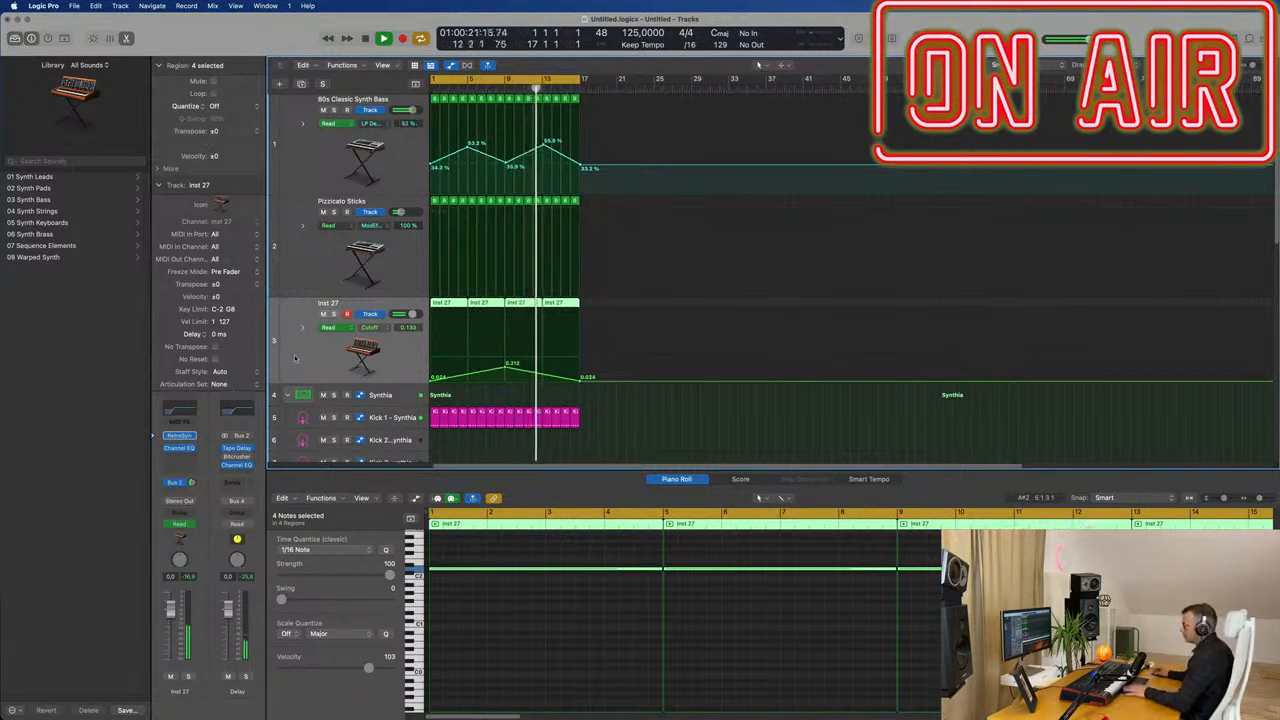
key("Return")
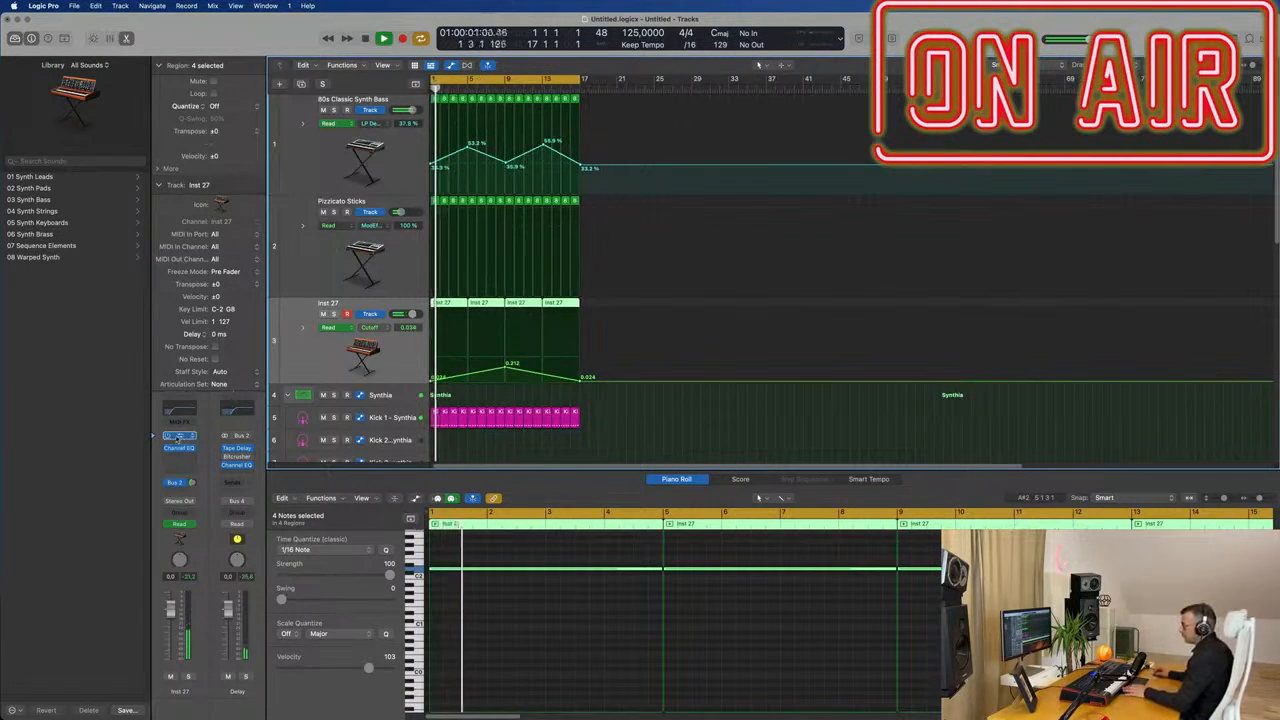
Move Retro Synth's oscillator mix back toward the middle and fine-tune the oscillator Semitones and Shape 2 on Inst 27.
left_click(179, 437)
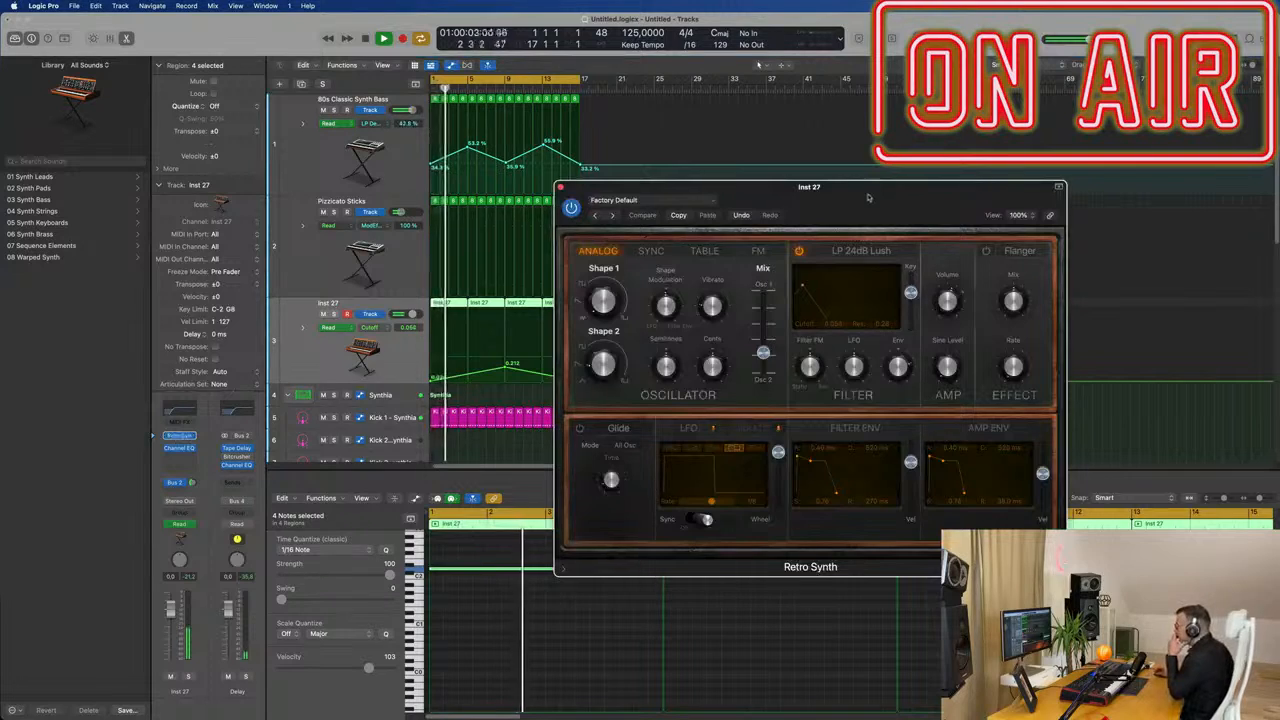
left_click_drag(871, 196, 643, 176)
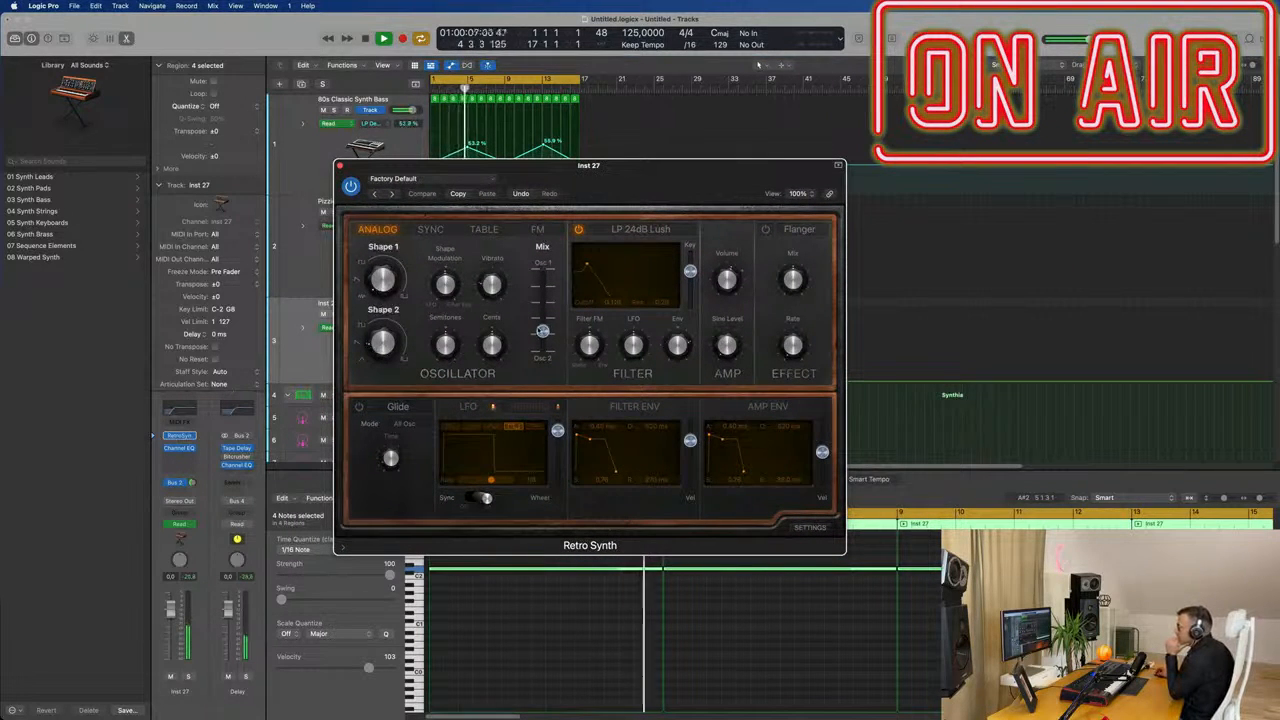
mouse_move(543, 333)
left_mouse_down()
mouse_move(543, 291)
mouse_move(546, 373)
mouse_move(543, 337)
left_mouse_up()
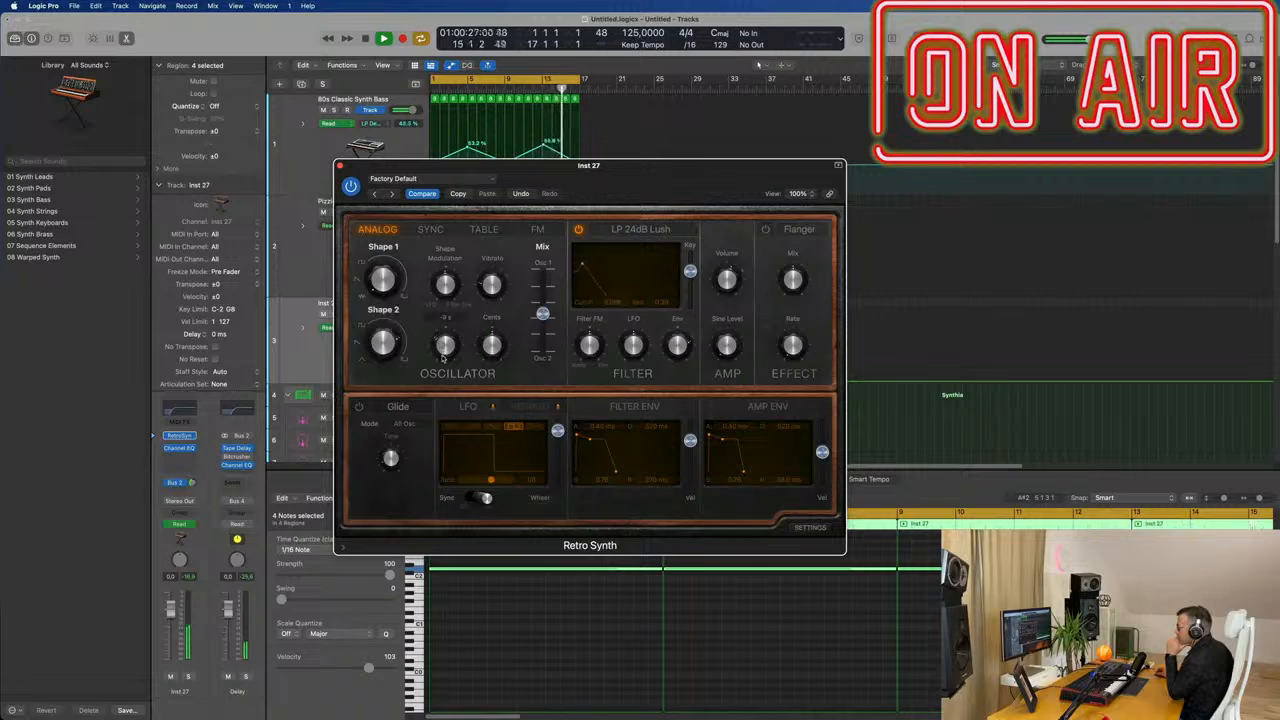
left_click_drag(449, 345, 458, 327)
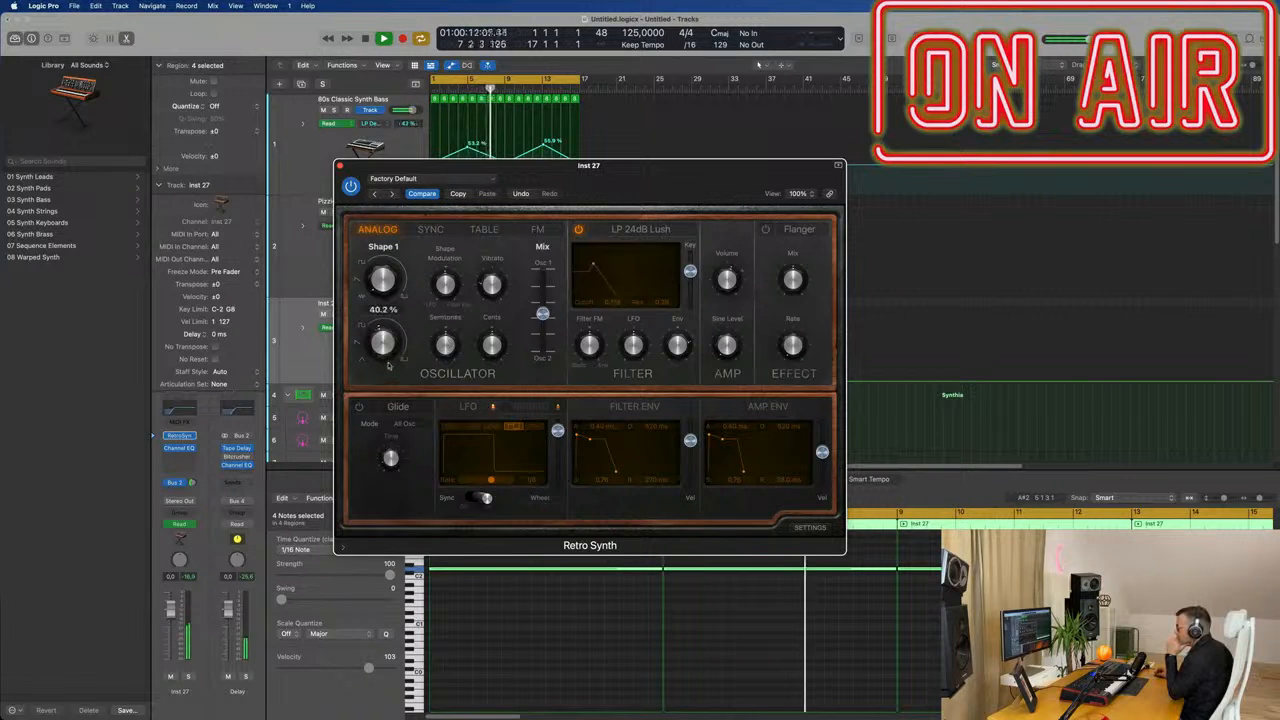
left_click_drag(389, 366, 391, 359)
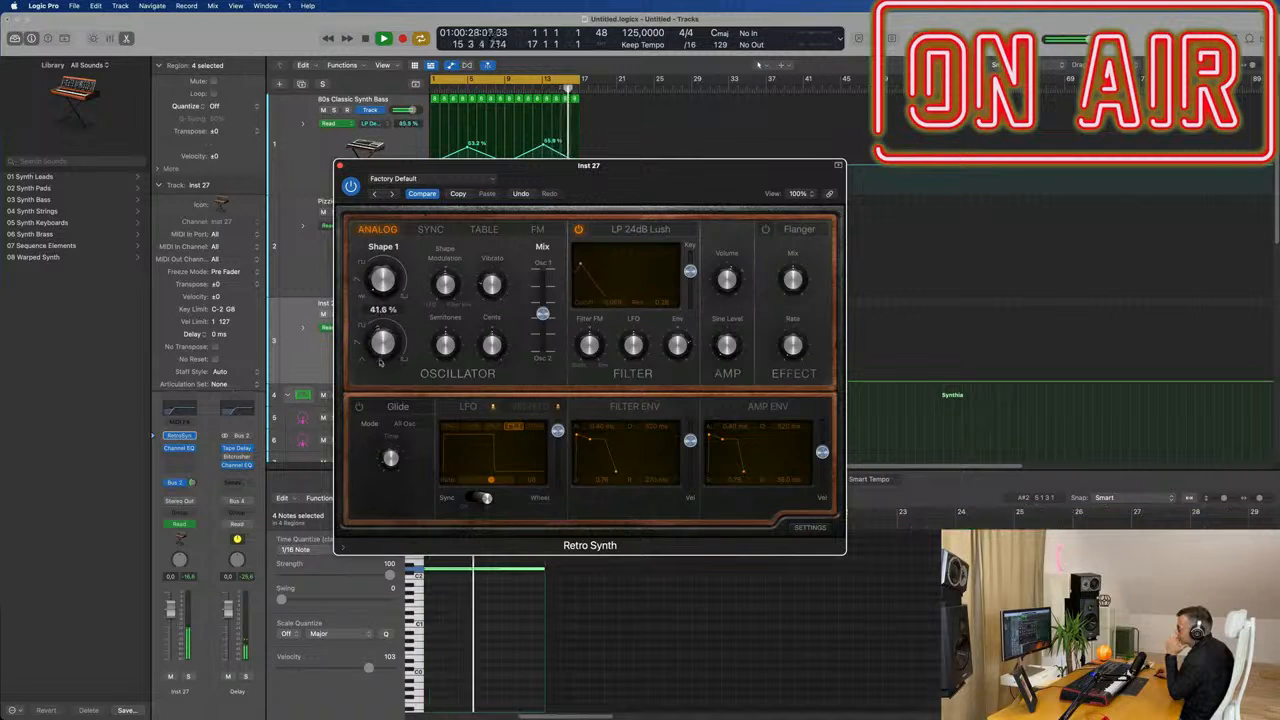
left_click_drag(380, 363, 382, 341)
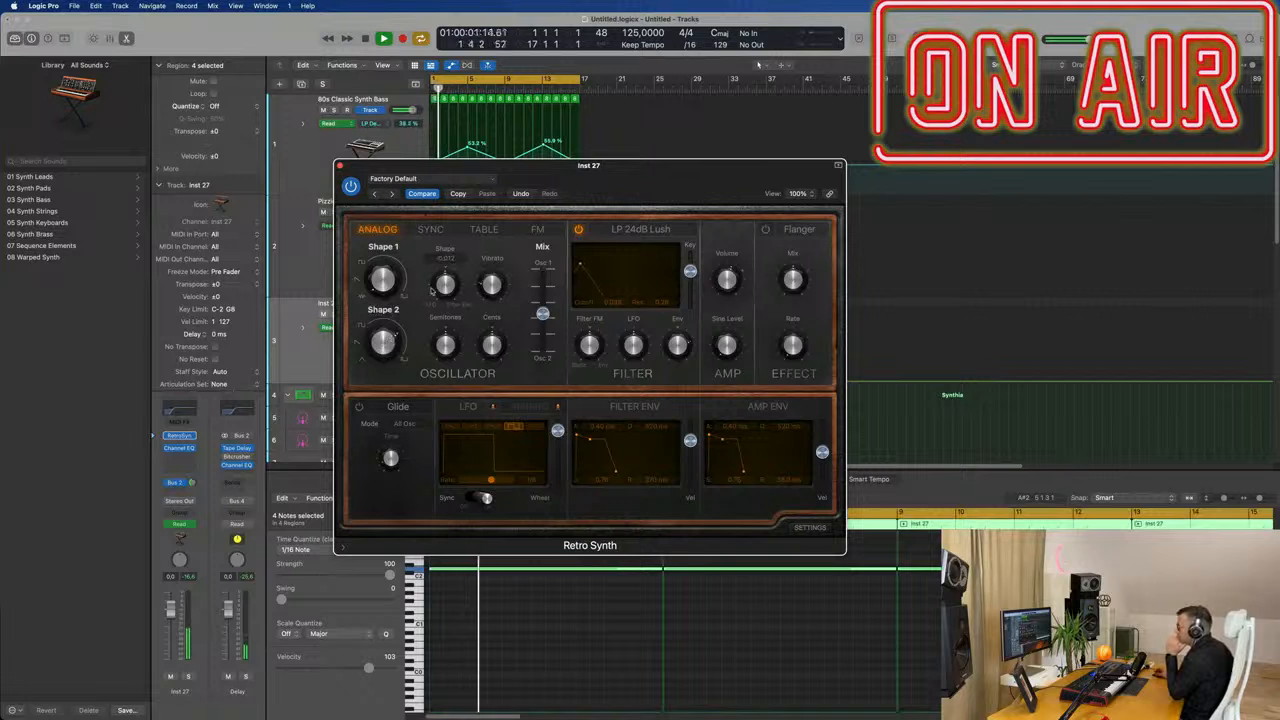
Move the synth window clear of the tracks, adjust the filter LFO amount and shift the oscillator mix slightly toward Osc 2.
left_click_drag(683, 178, 843, 270)
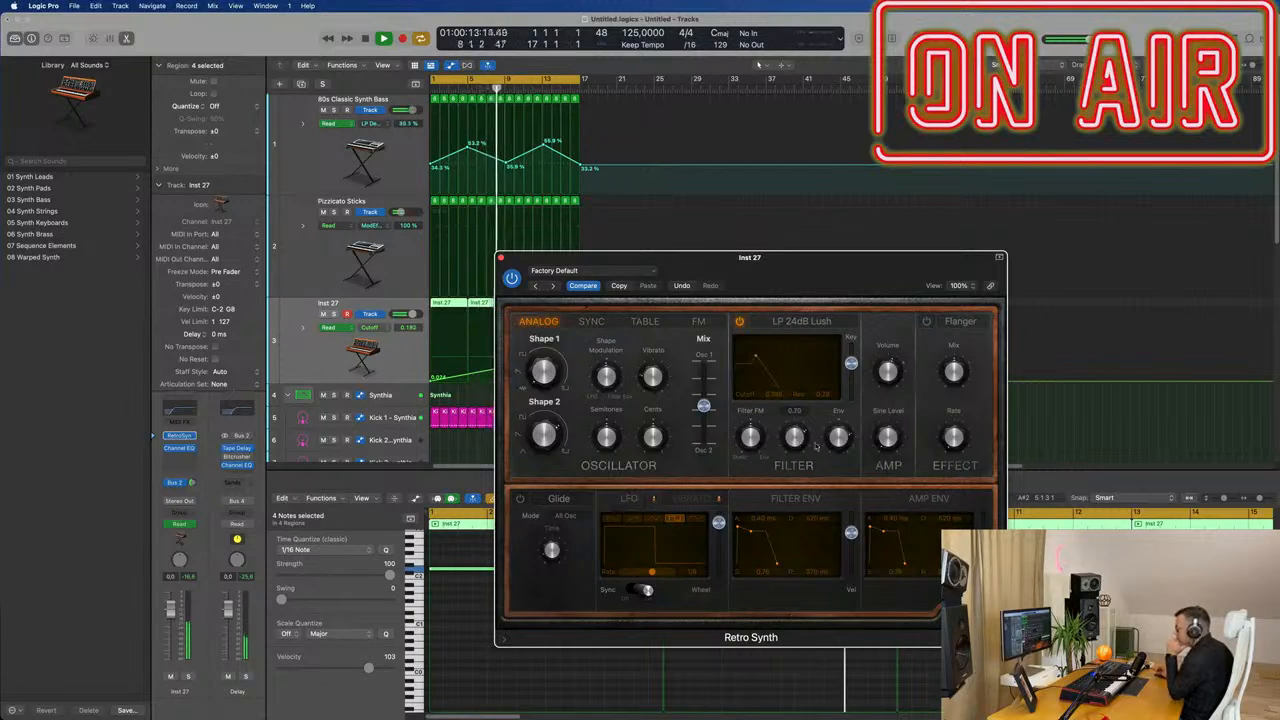
left_click_drag(802, 275, 933, 281)
mouse_move(835, 410)
left_mouse_down()
mouse_move(835, 430)
mouse_move(835, 415)
left_mouse_up()
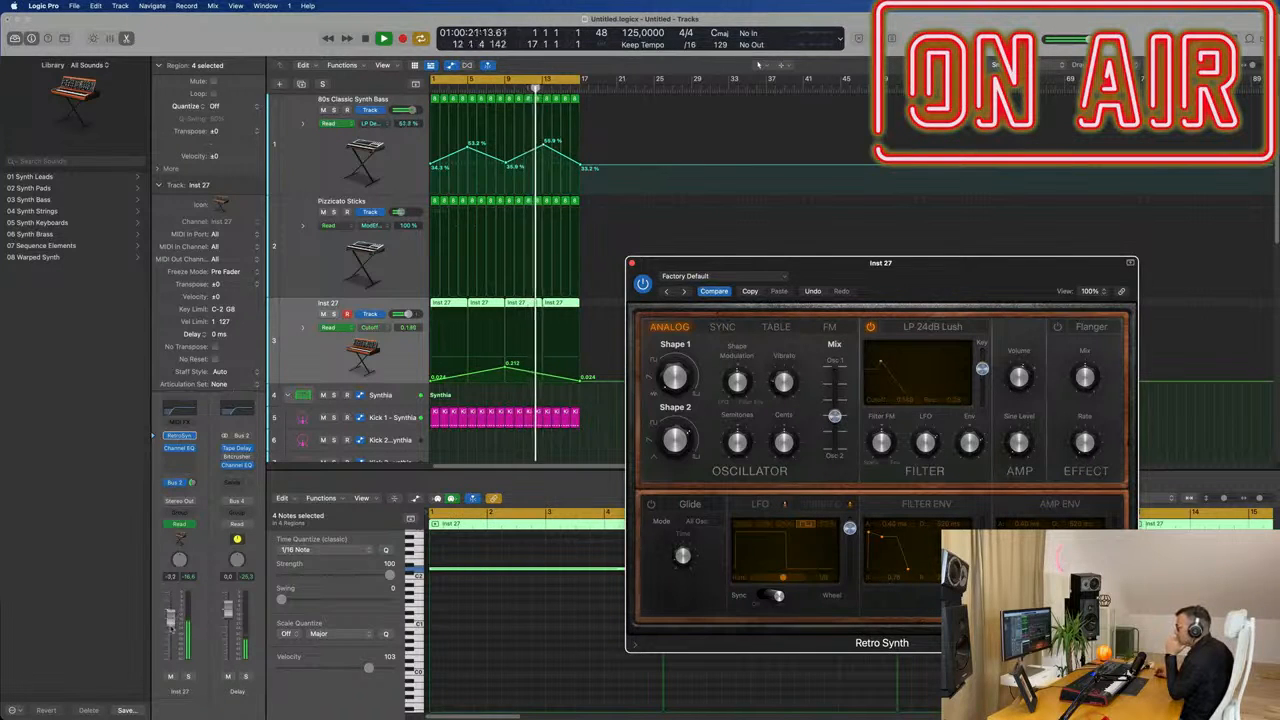
Lower Inst 27's volume to -4.9 dB, insert a stereo Compressor after its Channel EQ and enlarge the plug-in view to 100%.
left_click_drag(171, 613, 170, 629)
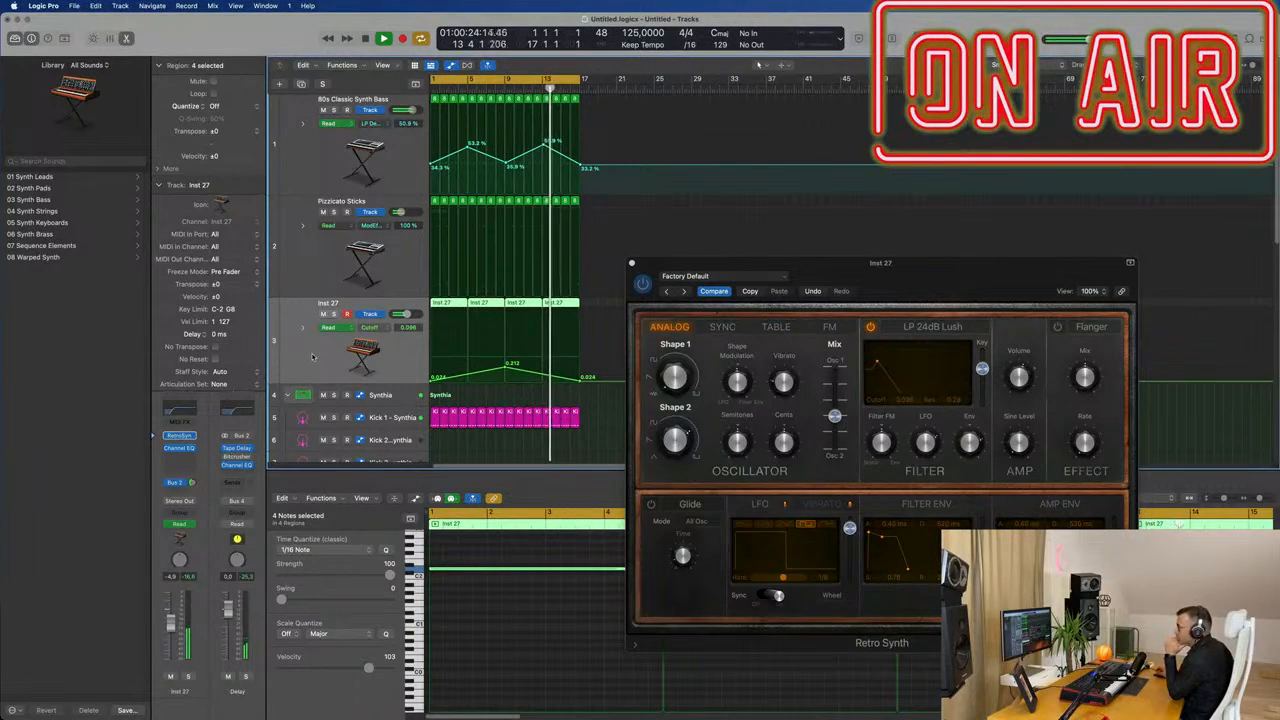
left_click(183, 459)
mouse_move(189, 518)
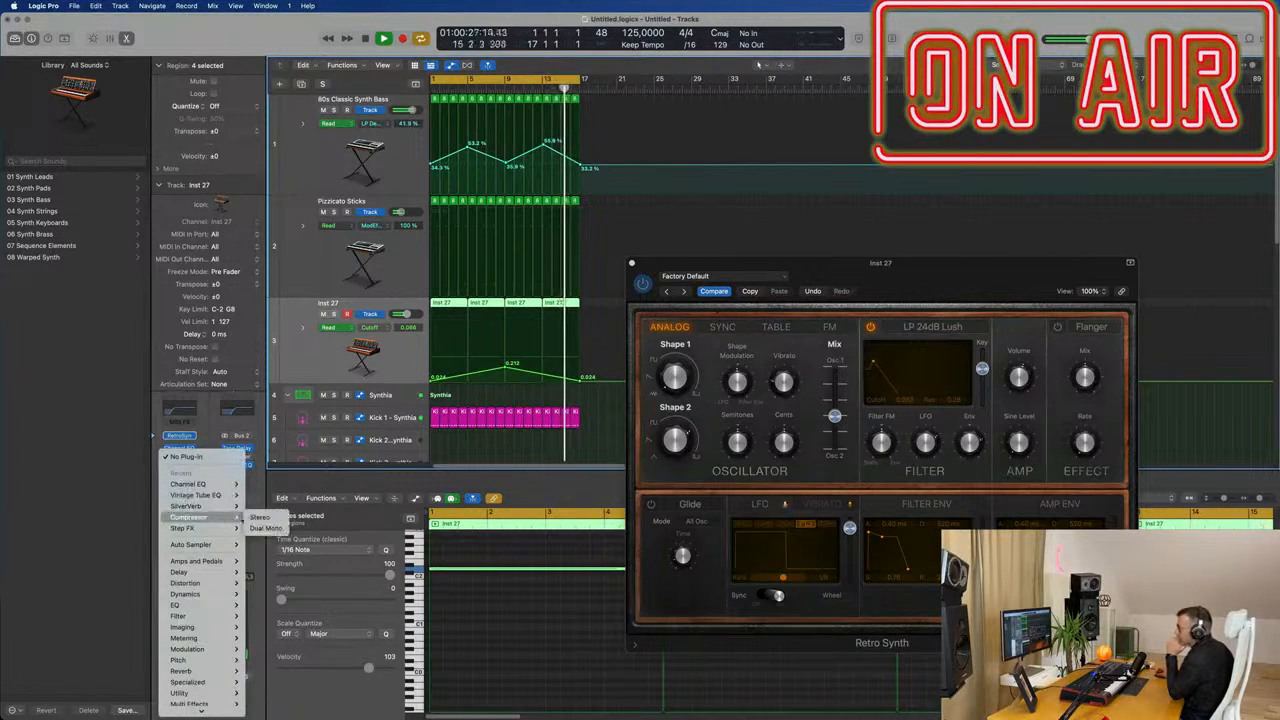
left_click(261, 518)
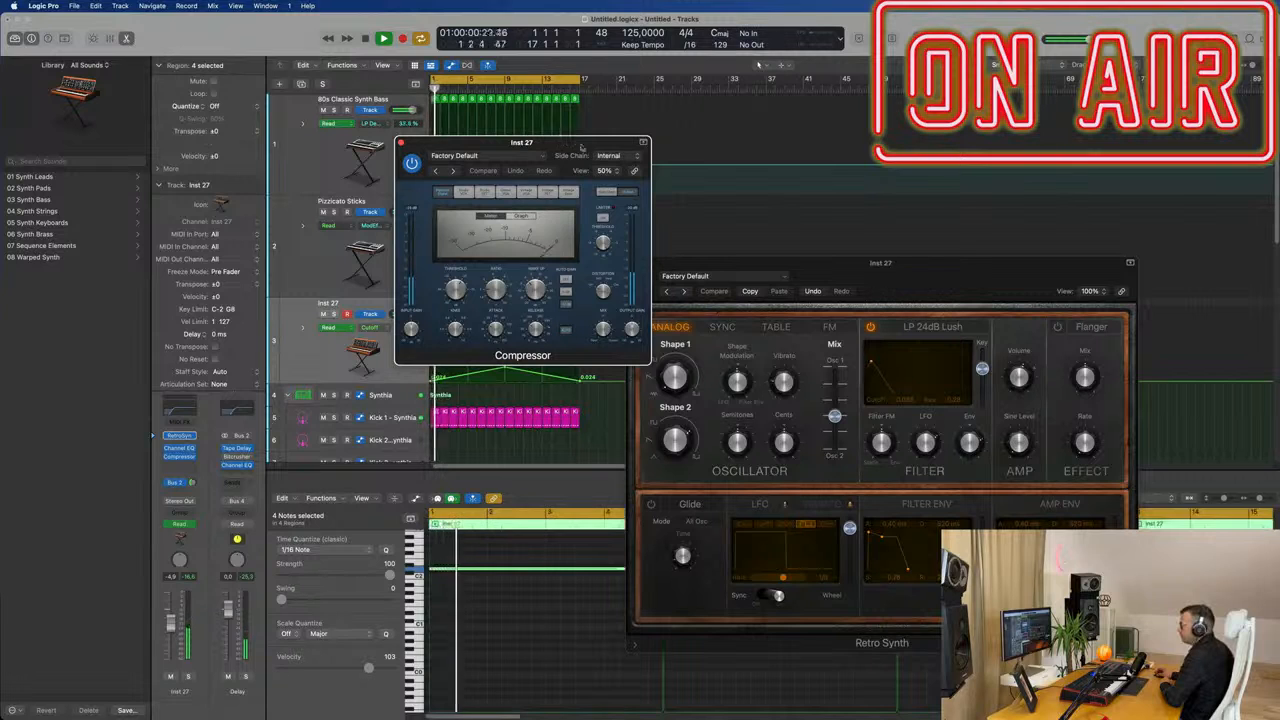
left_click(607, 170)
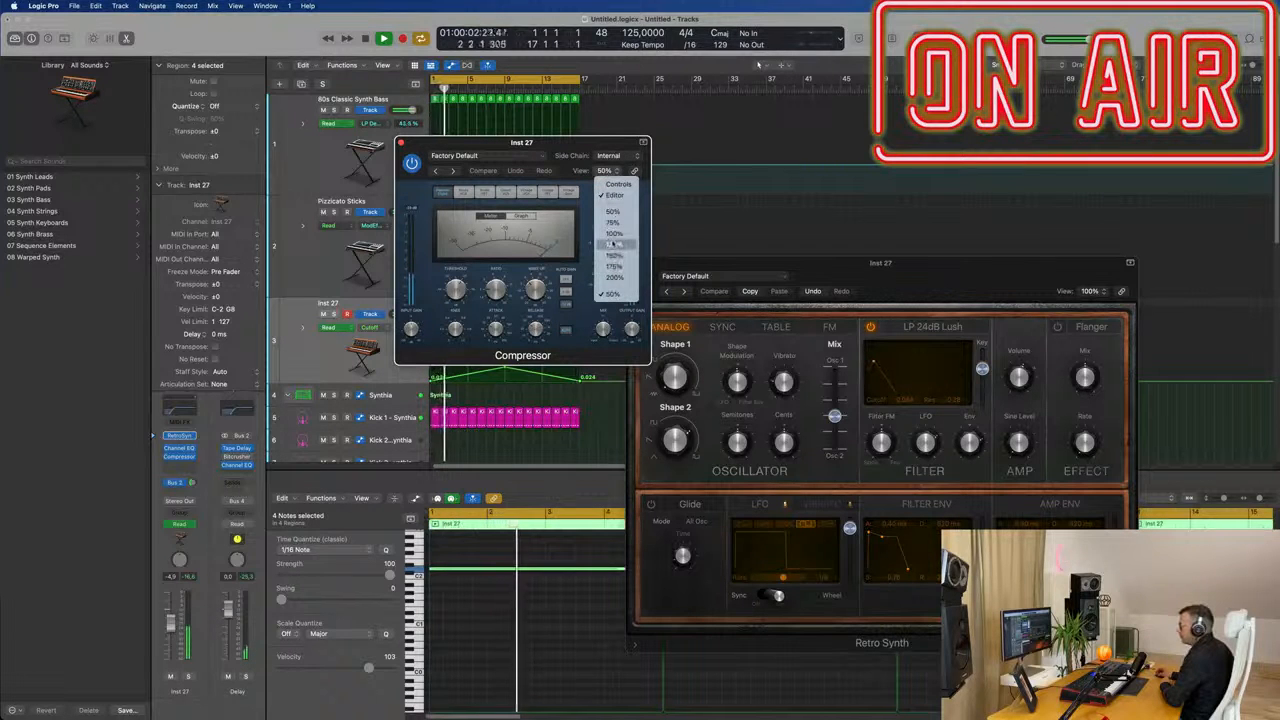
left_click(565, 152)
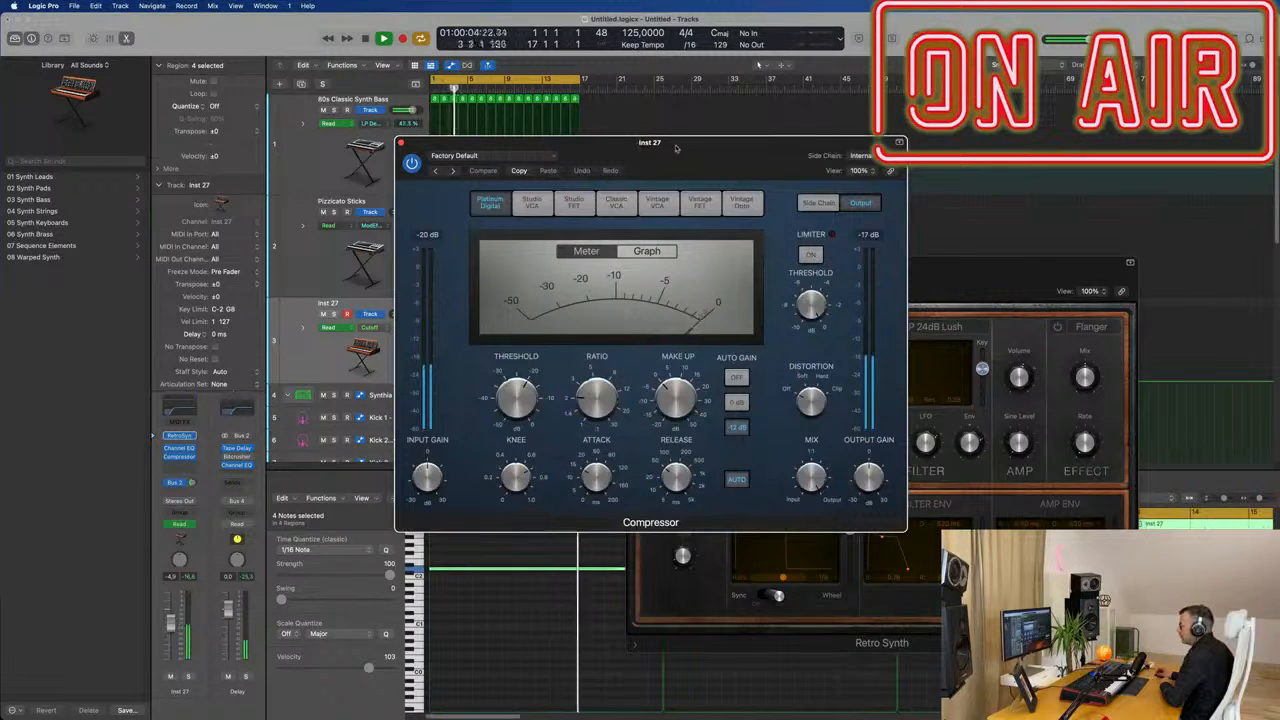
left_click_drag(594, 143, 472, 126)
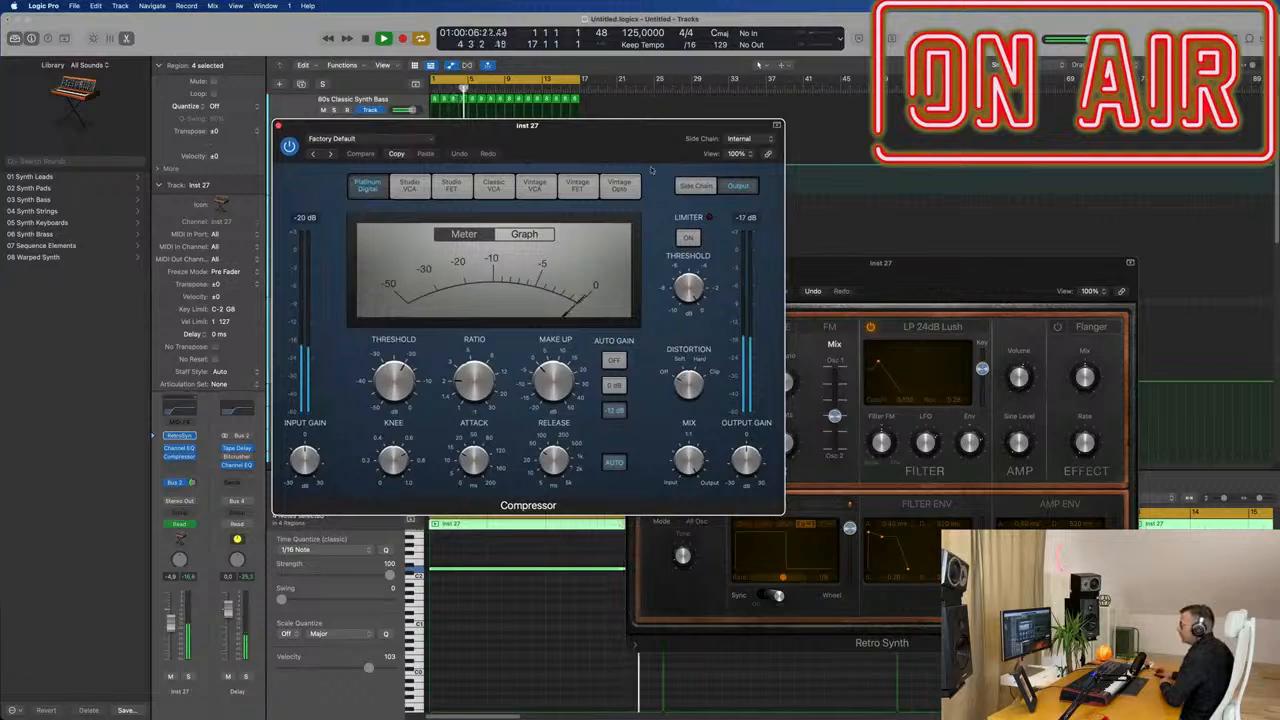
Set the Compressor's side chain input to Kick 1 - Synthia (Inst 2), adjust the compression settings and close the plug-in.
left_click(697, 186)
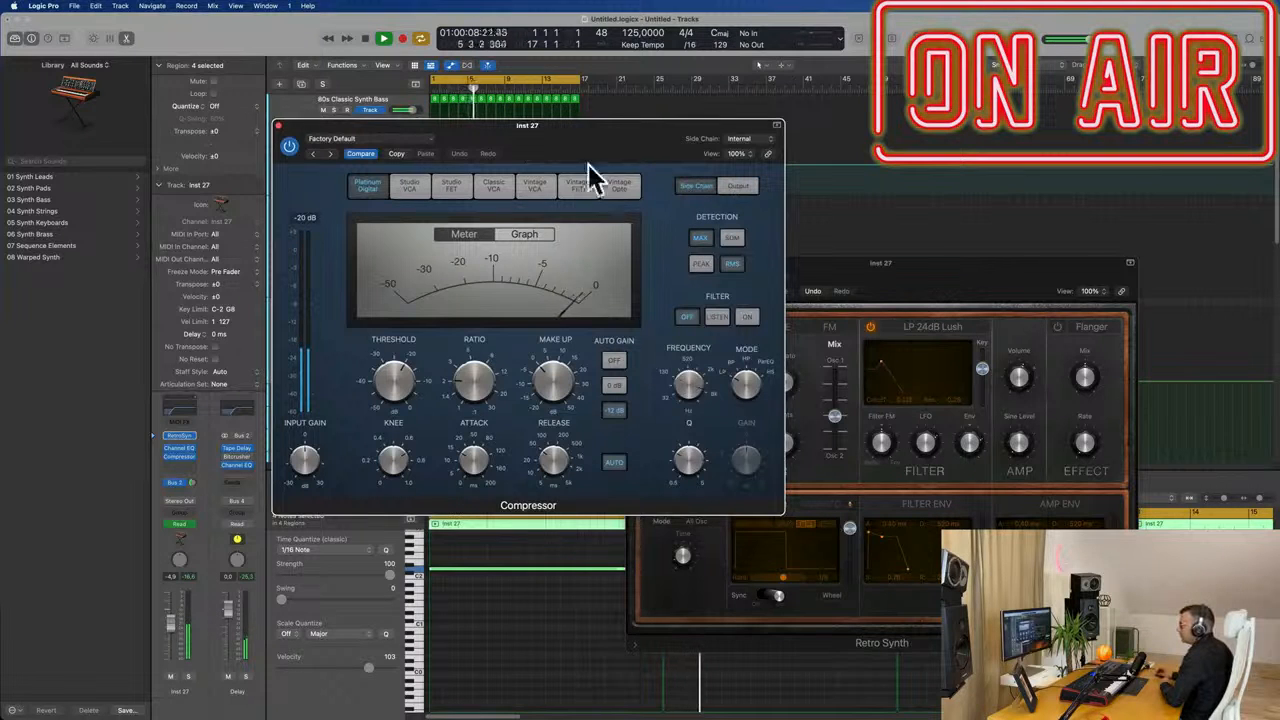
left_click(750, 137)
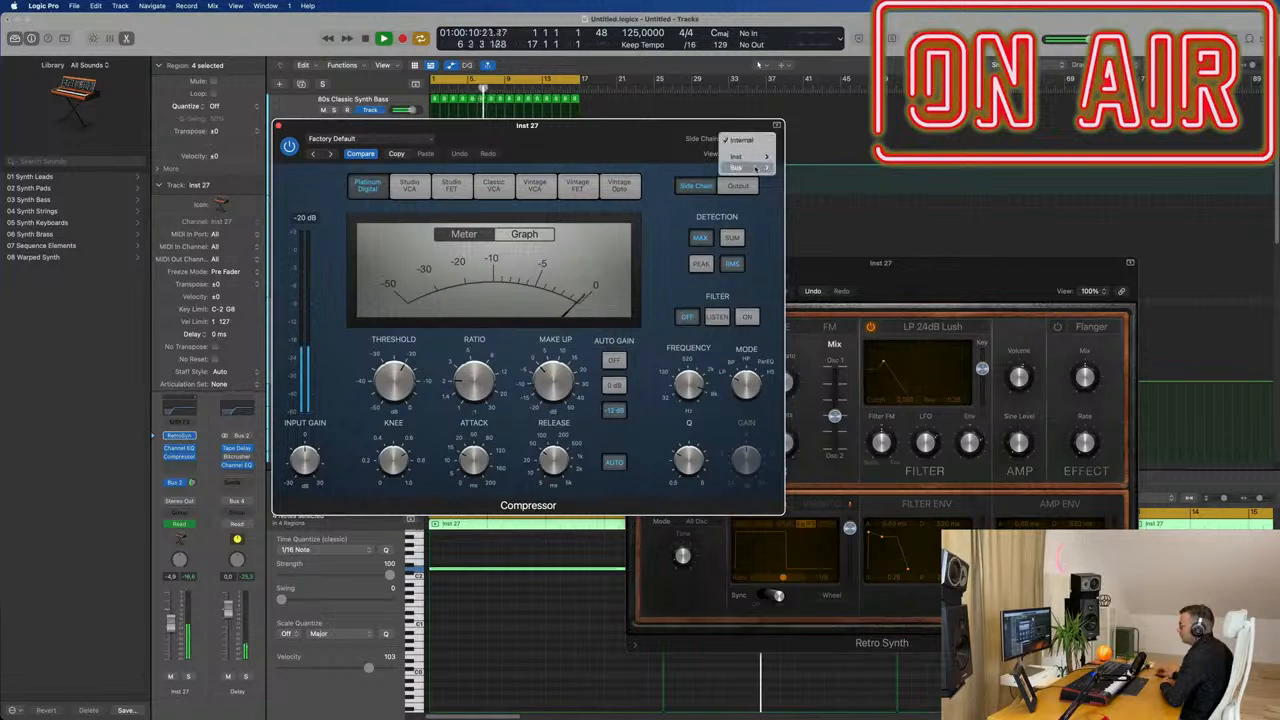
mouse_move(760, 157)
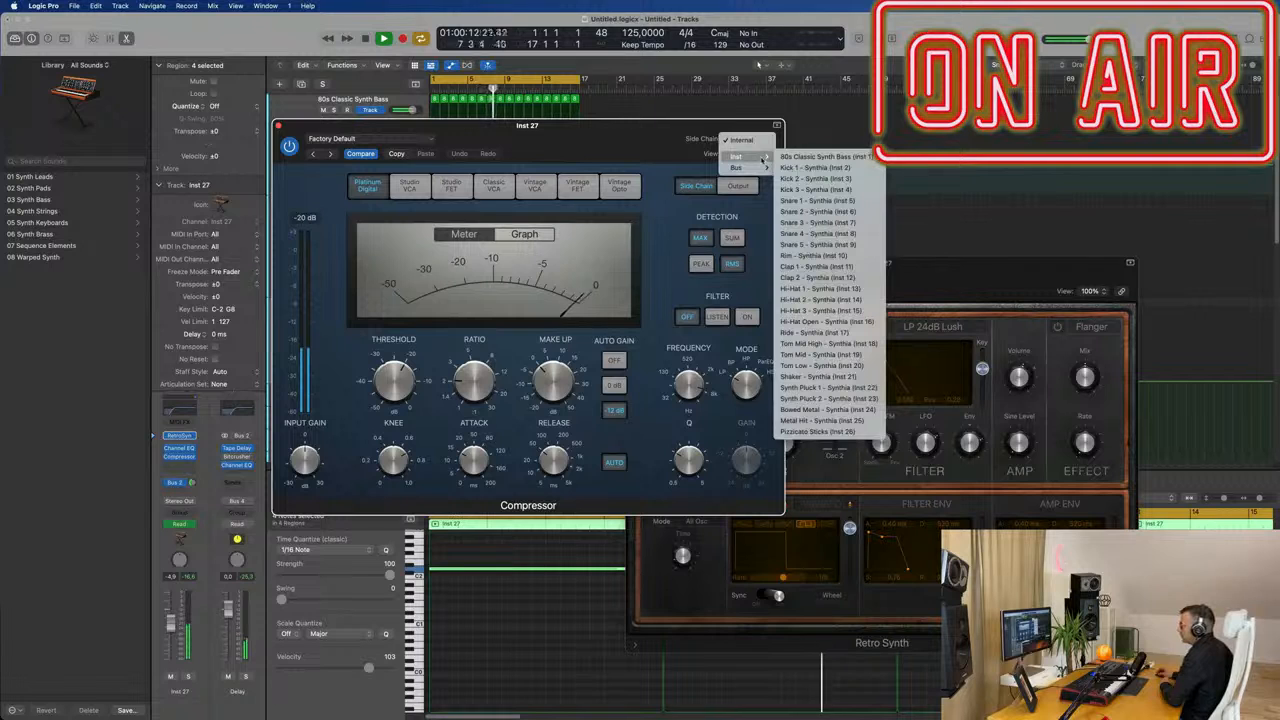
left_click(822, 168)
left_click_drag(600, 126, 786, 129)
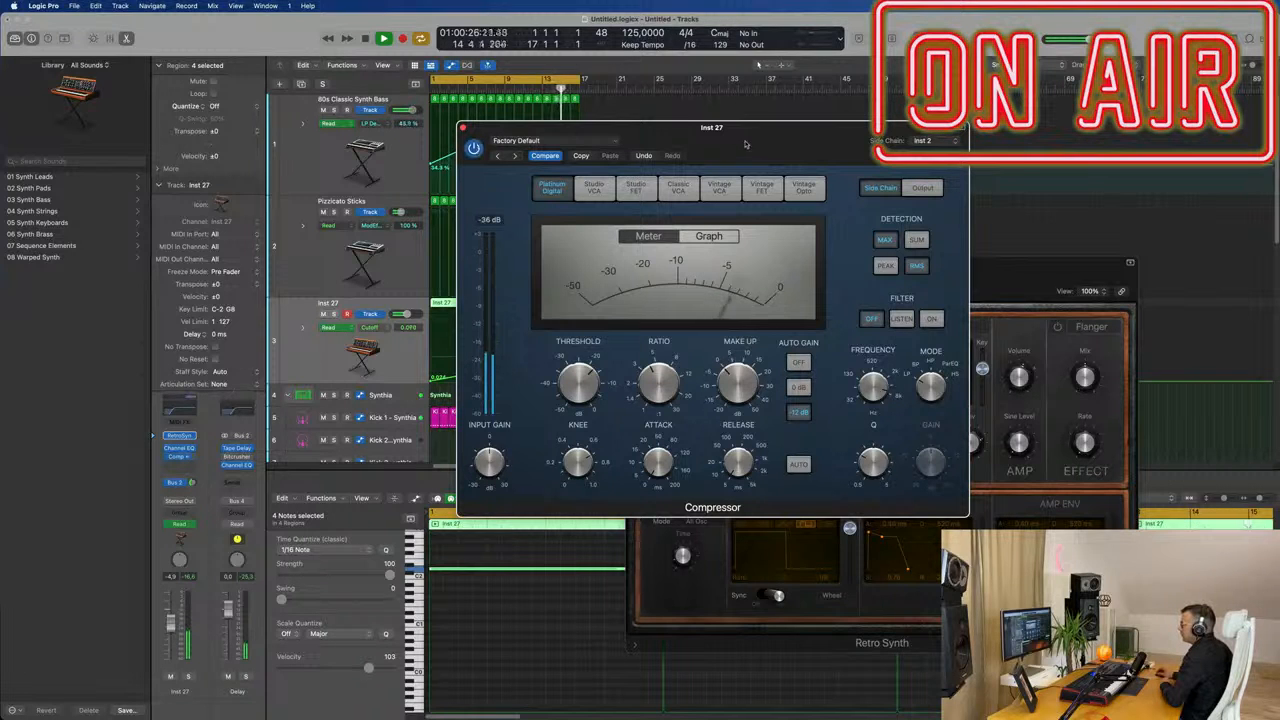
left_click_drag(749, 140, 713, 181)
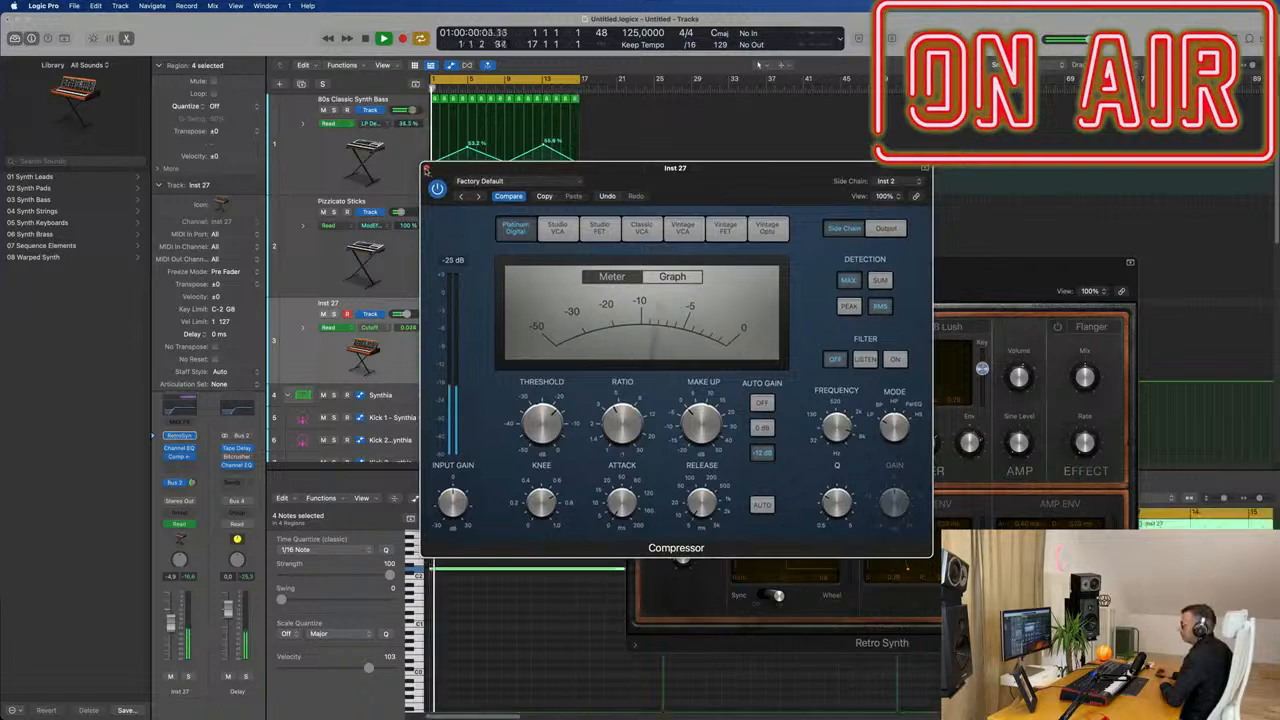
key("super+w")
Duplicate the Inst 27 track with its settings as a new empty track below it, keeping the synth window off the regions.
left_click_drag(914, 272, 1003, 195)
left_click(995, 6)
left_click(970, 36)
scroll(597, 243, "down", 2)
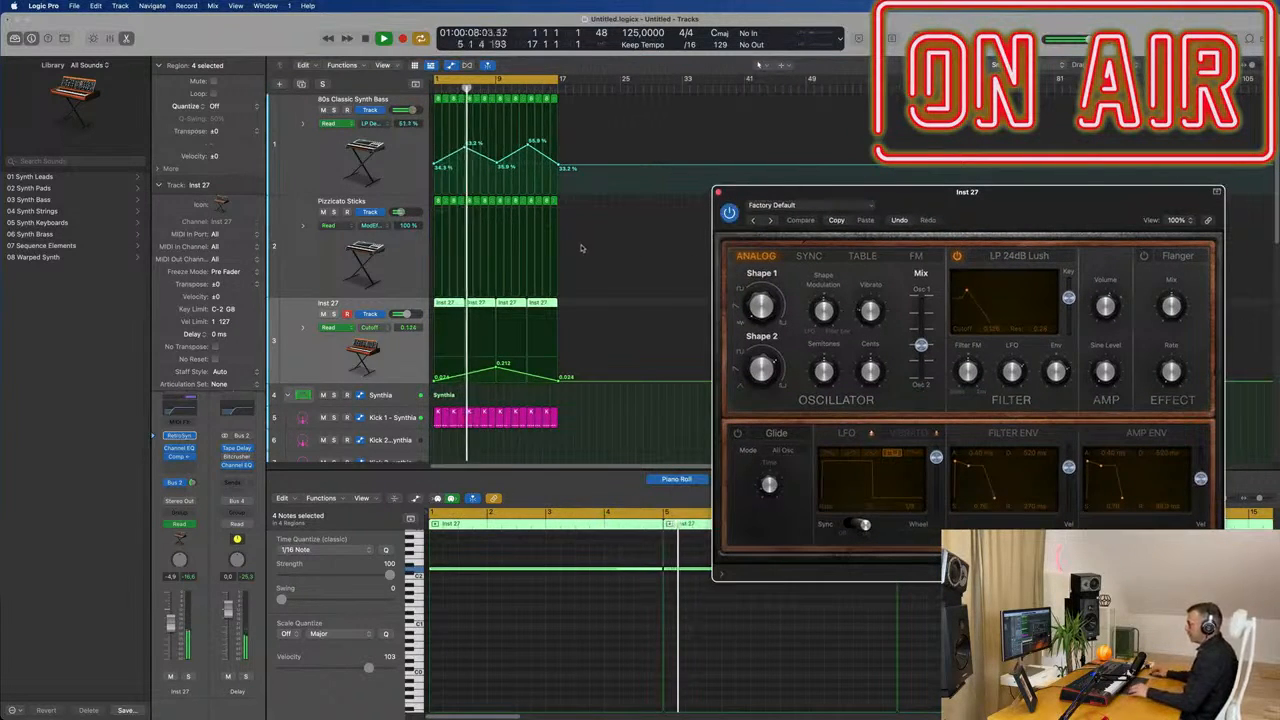
scroll(582, 249, "down", 2)
scroll(582, 249, "down", 3)
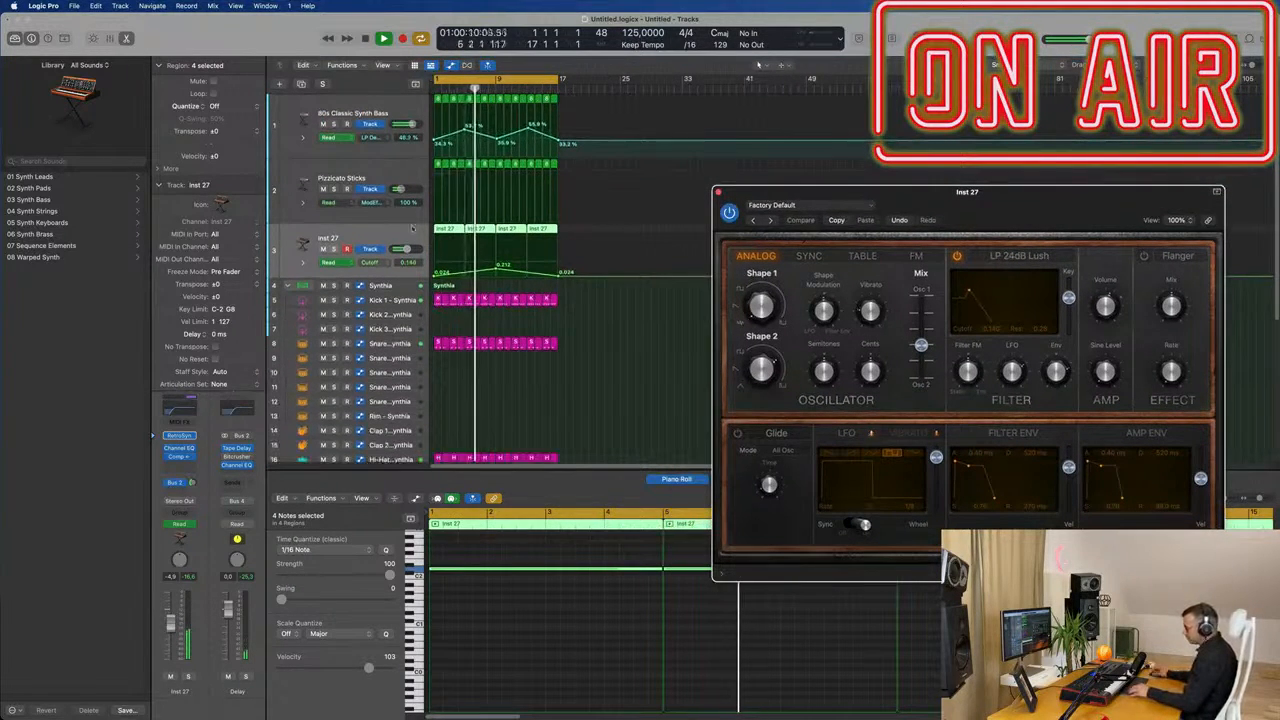
left_click(302, 84)
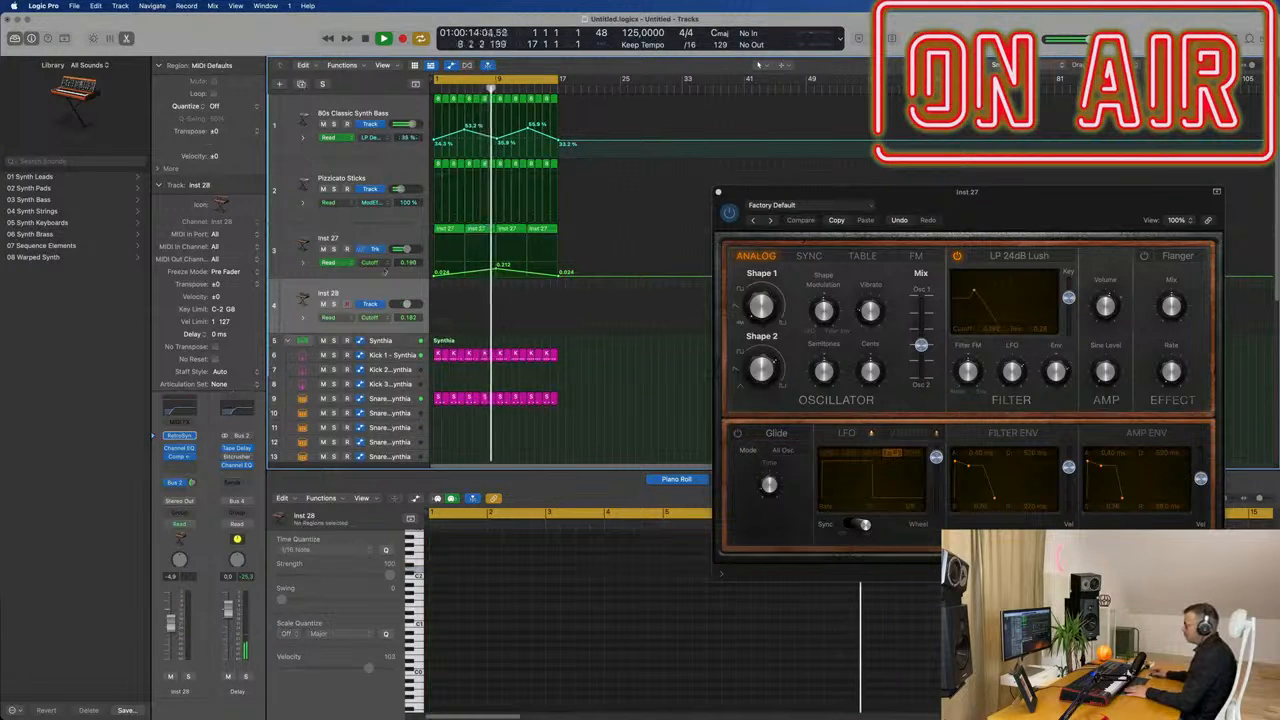
left_click_drag(992, 194, 915, 134)
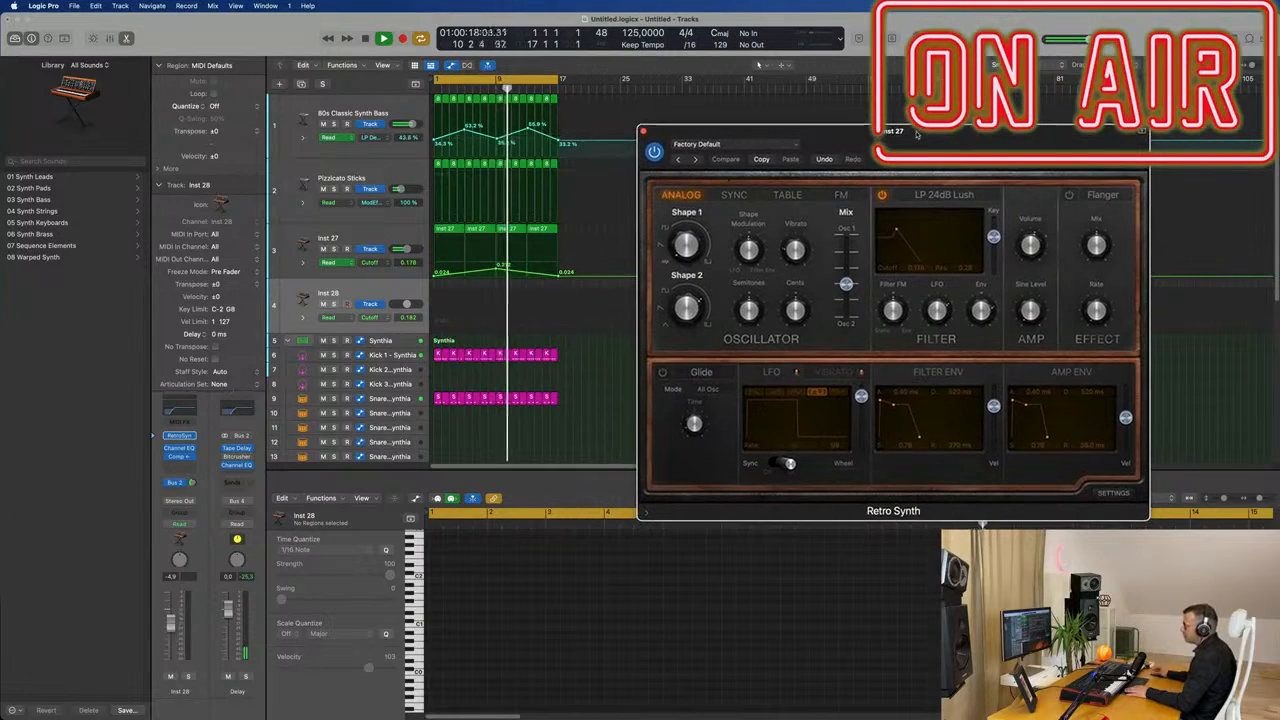
Move the last Pizzicato Sticks region to the start of the Inst 28 track.
left_click(437, 168)
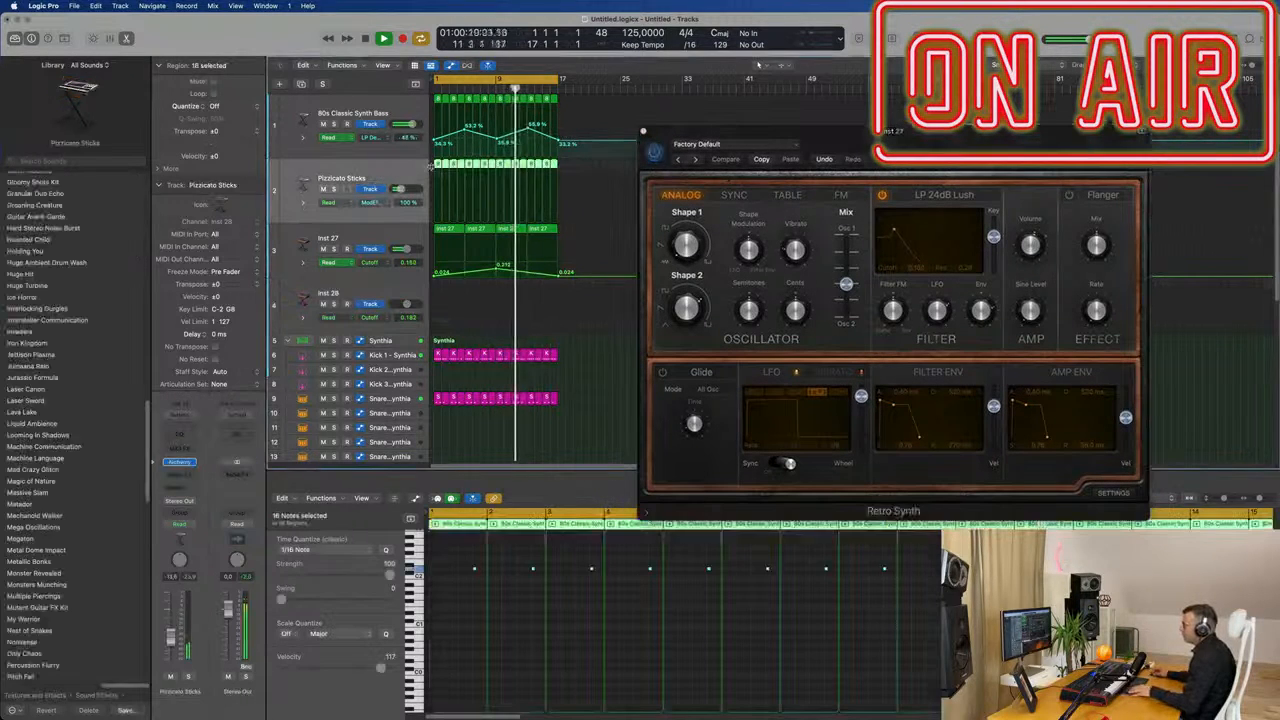
left_click(550, 165)
left_click_drag(550, 164, 438, 287)
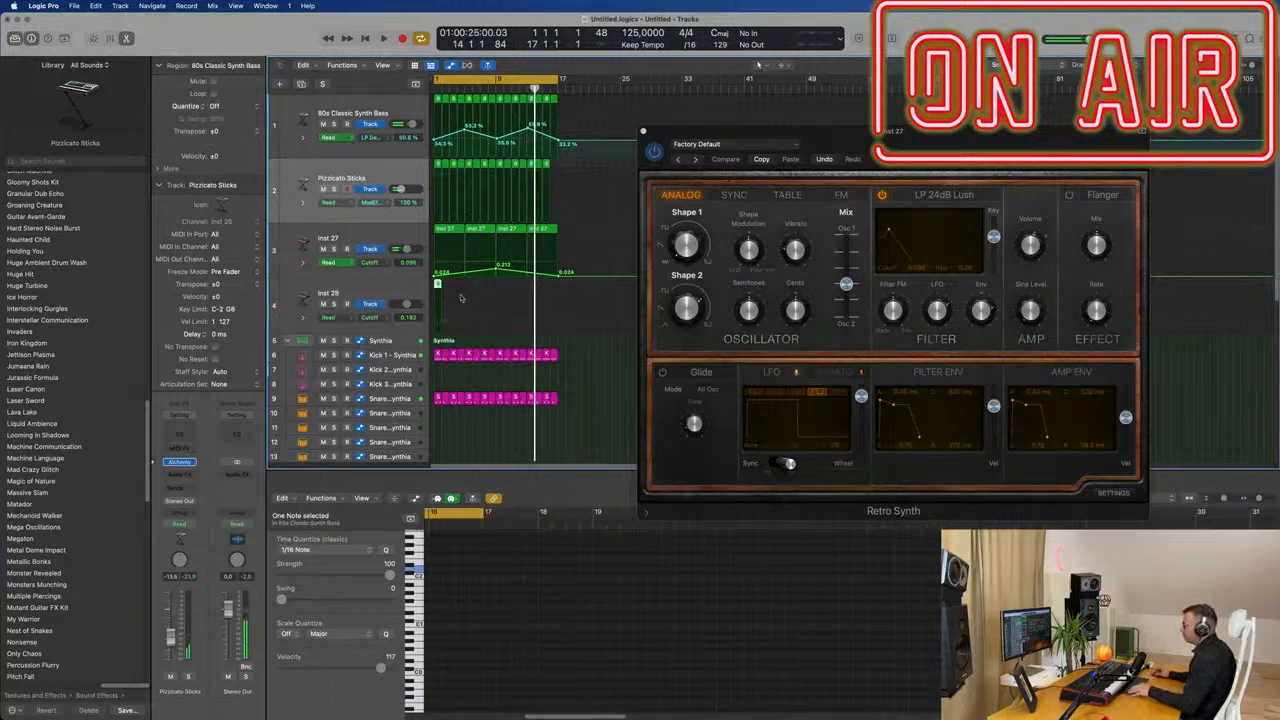
Lengthen both notes in the Inst 28 region to fill its whole bar and play the result.
key("e")
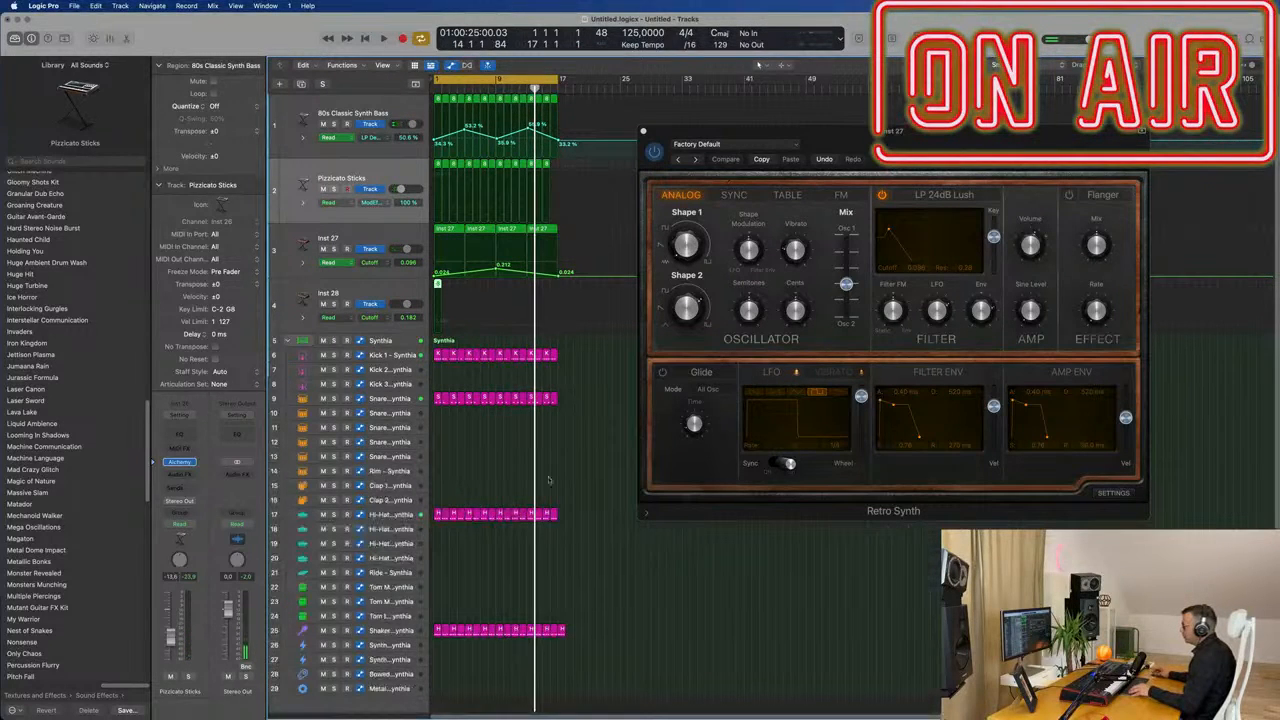
key("e")
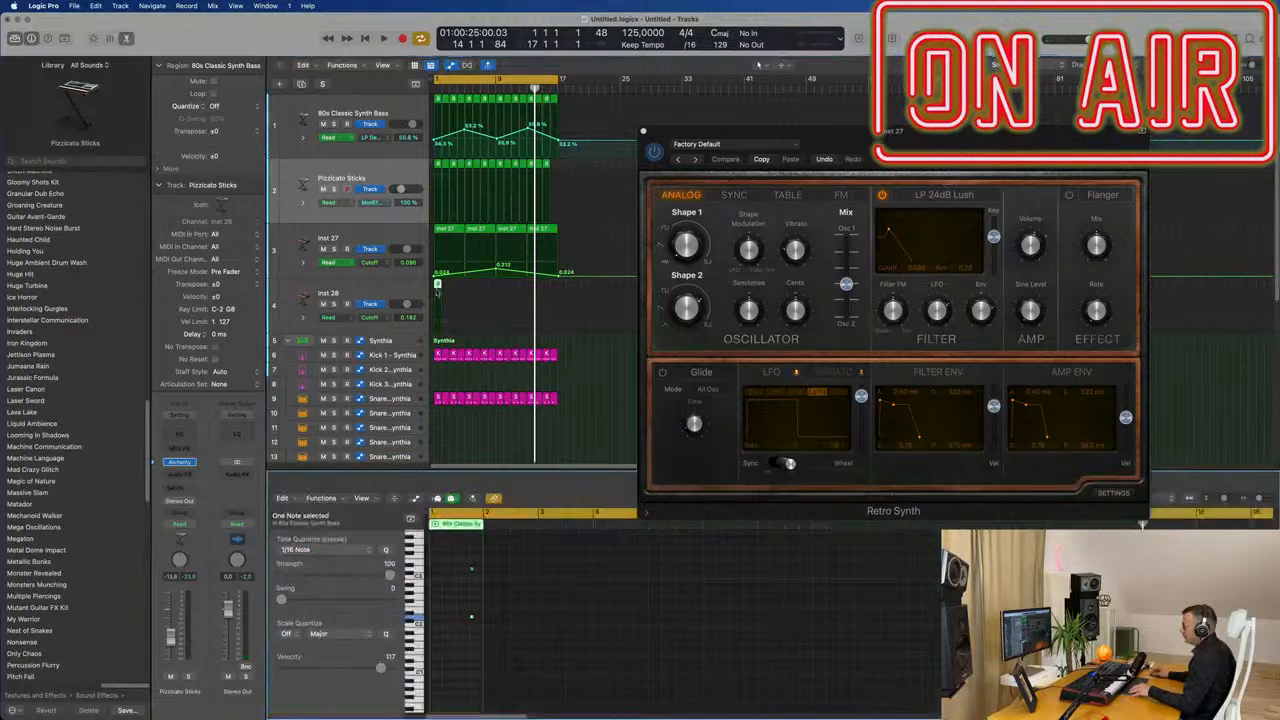
left_click(453, 567, "ctrl+alt")
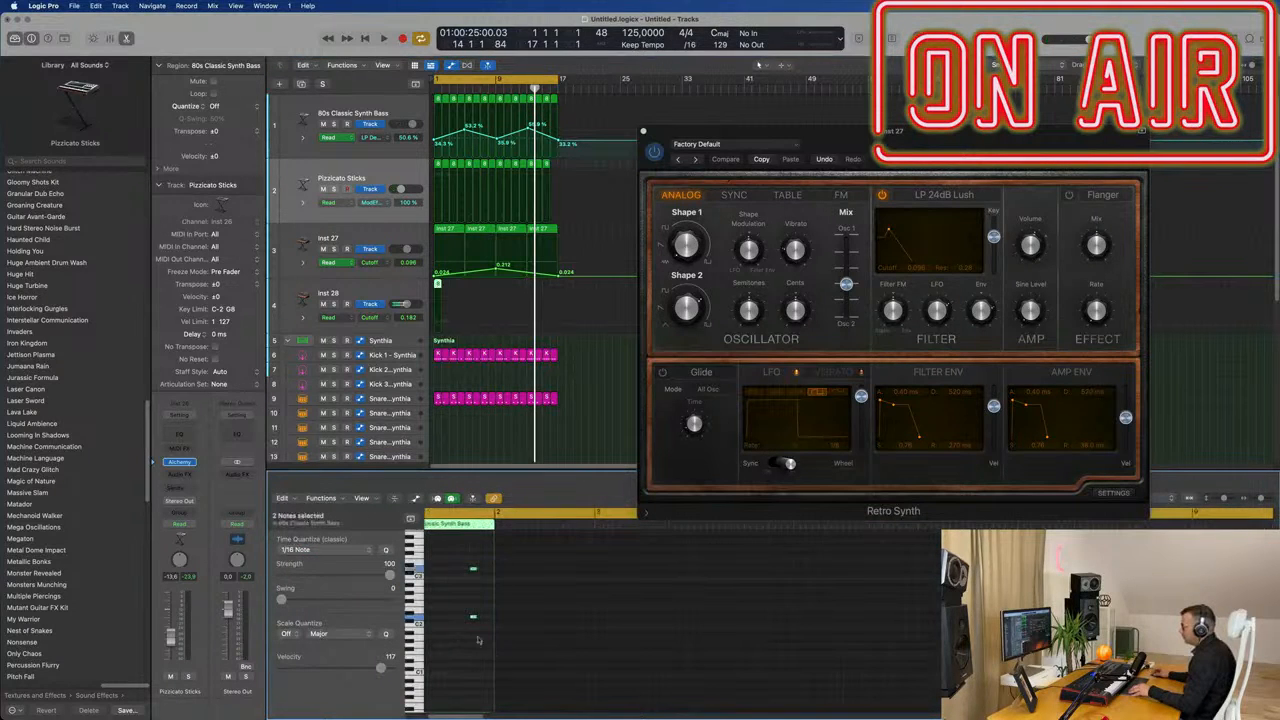
scroll(491, 581, "left", 2)
mouse_move(506, 568)
left_mouse_down()
mouse_move(434, 568)
mouse_move(527, 568)
left_mouse_up()
left_click_drag(797, 206, 636, 186)
key("space")
Recall the default setting in the open Retro Synth window and replay the loop.
left_click_drag(584, 138, 784, 115)
left_click(781, 102)
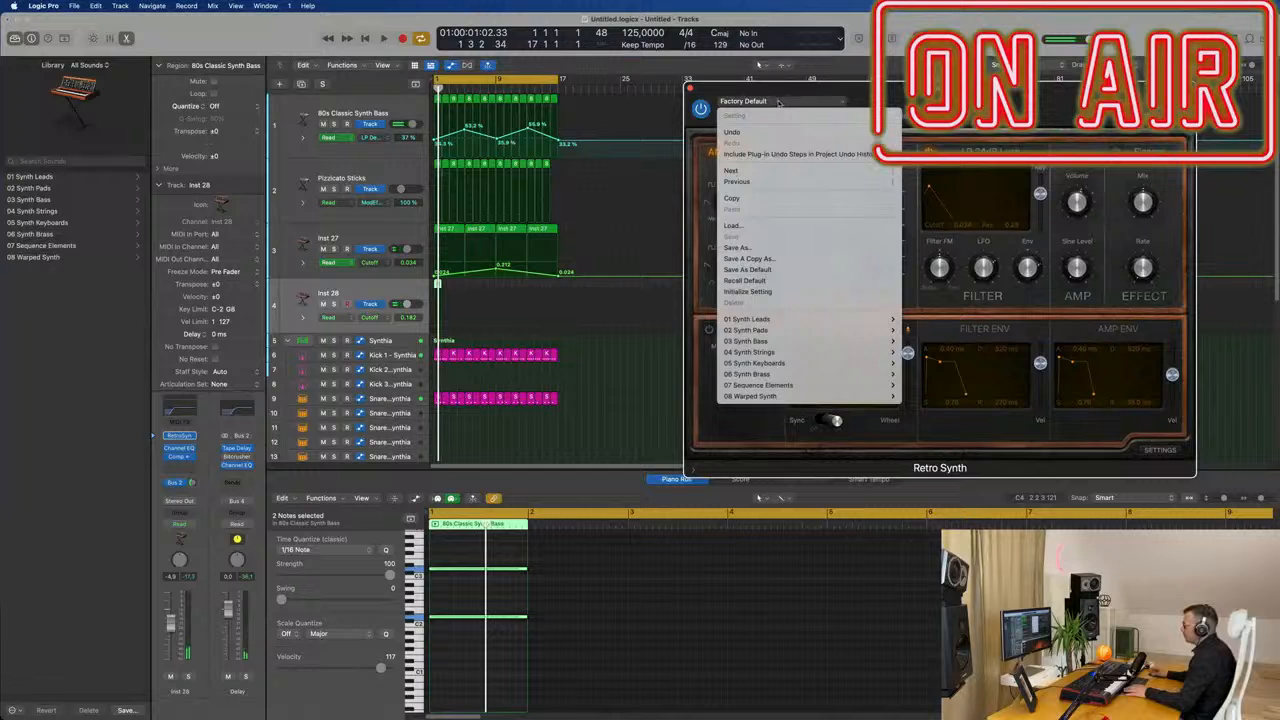
left_click(757, 281)
mouse_move(982, 100)
left_mouse_down()
mouse_move(850, 114)
mouse_move(965, 119)
left_mouse_up()
key("space")
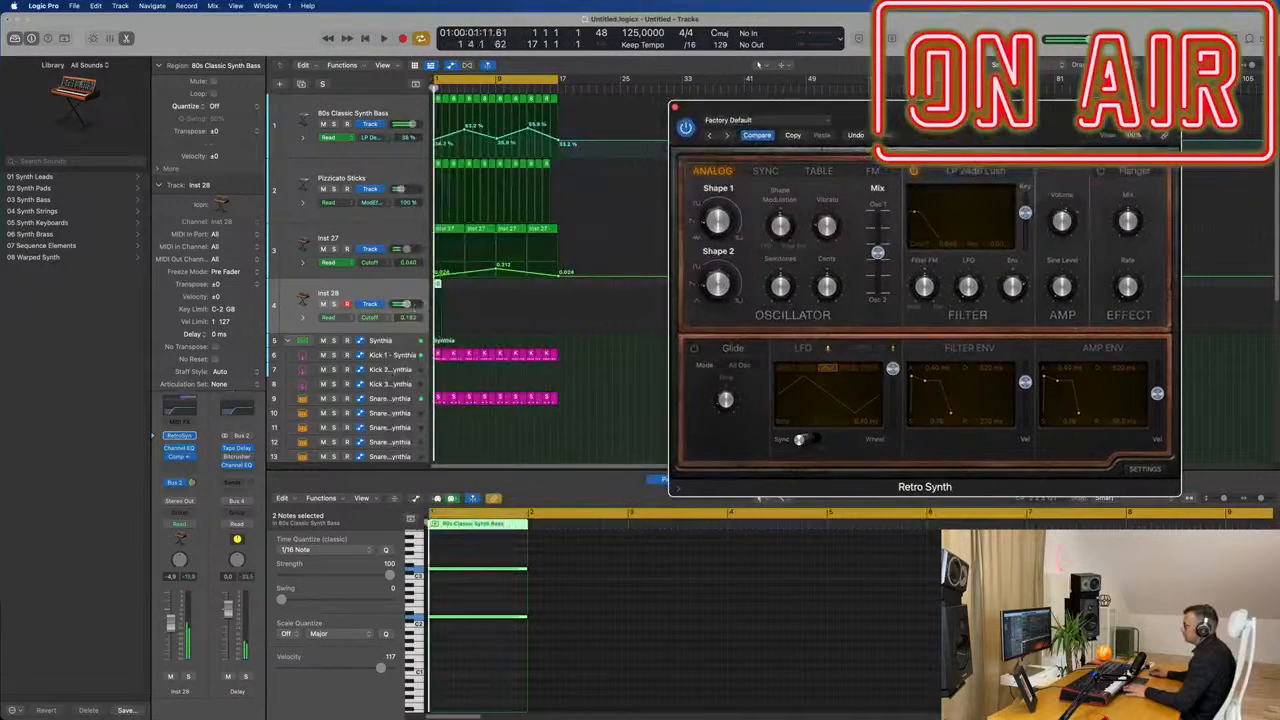
Solo Inst 28 and Inst 27 in turn, and restore the open Retro Synth's previous sound with Compare.
left_click(334, 304)
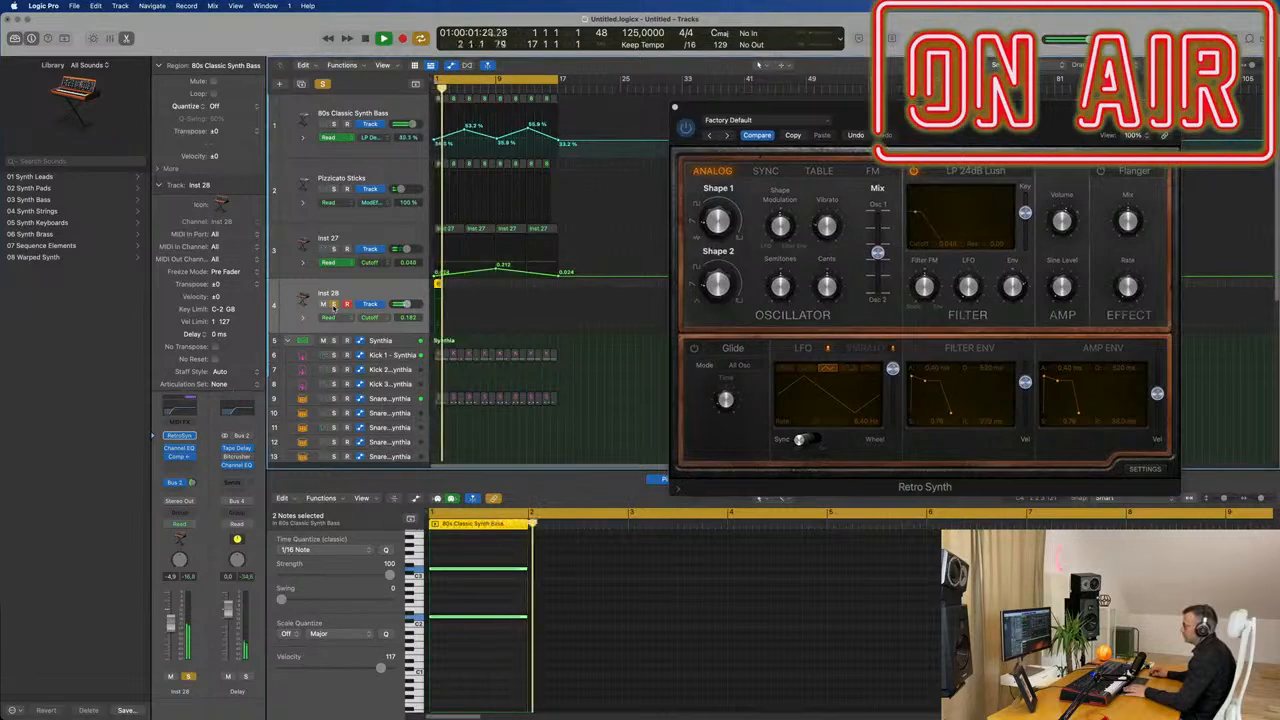
left_click(334, 304)
left_click(334, 249)
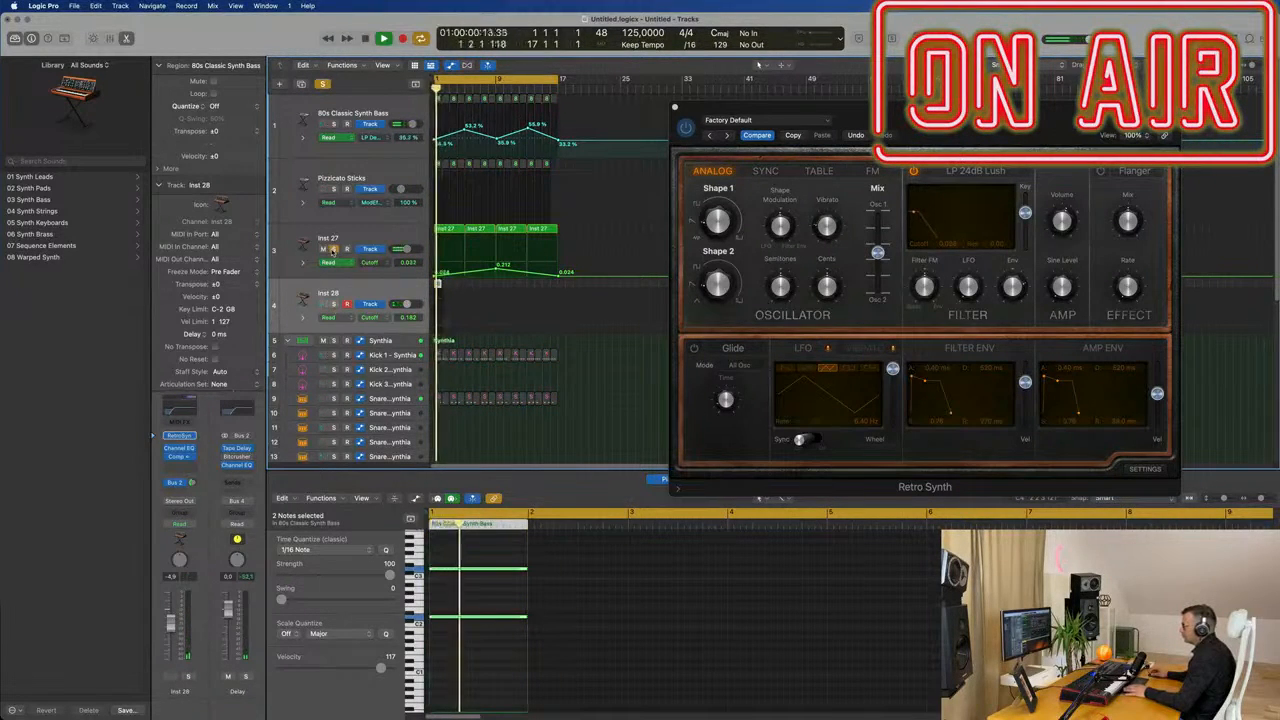
left_click(334, 249)
key("space")
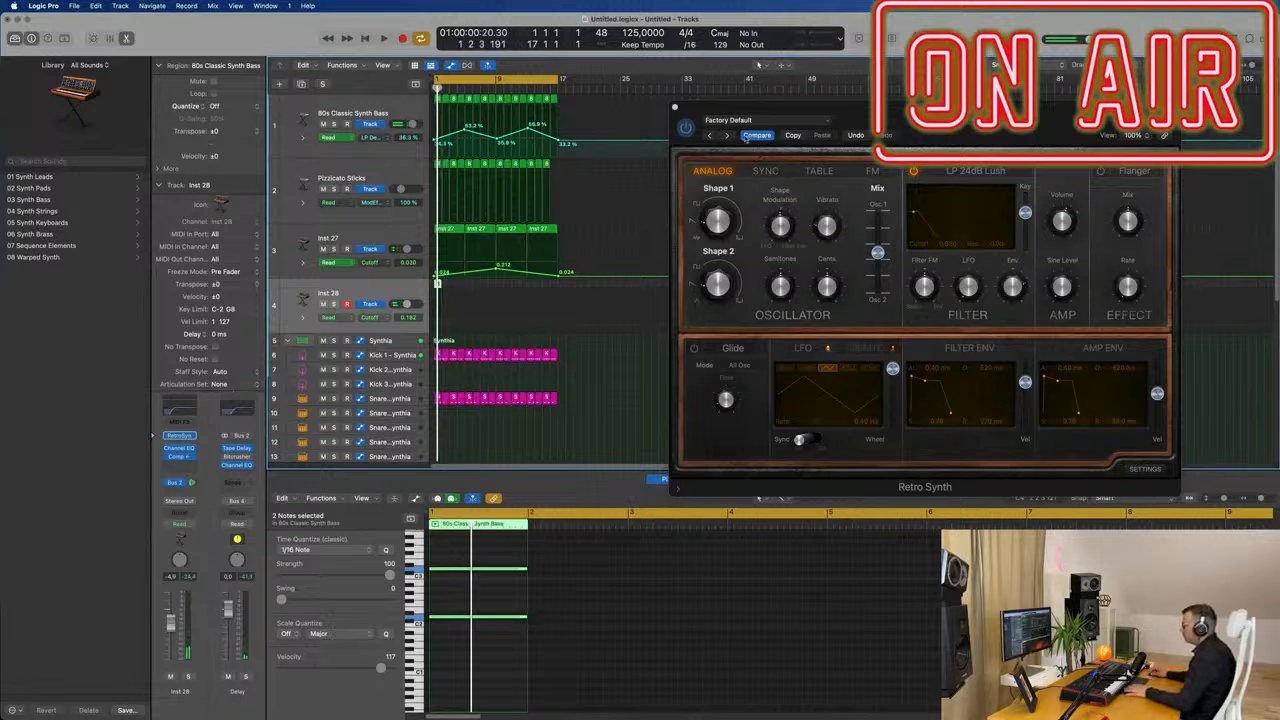
left_click(757, 135)
key("space")
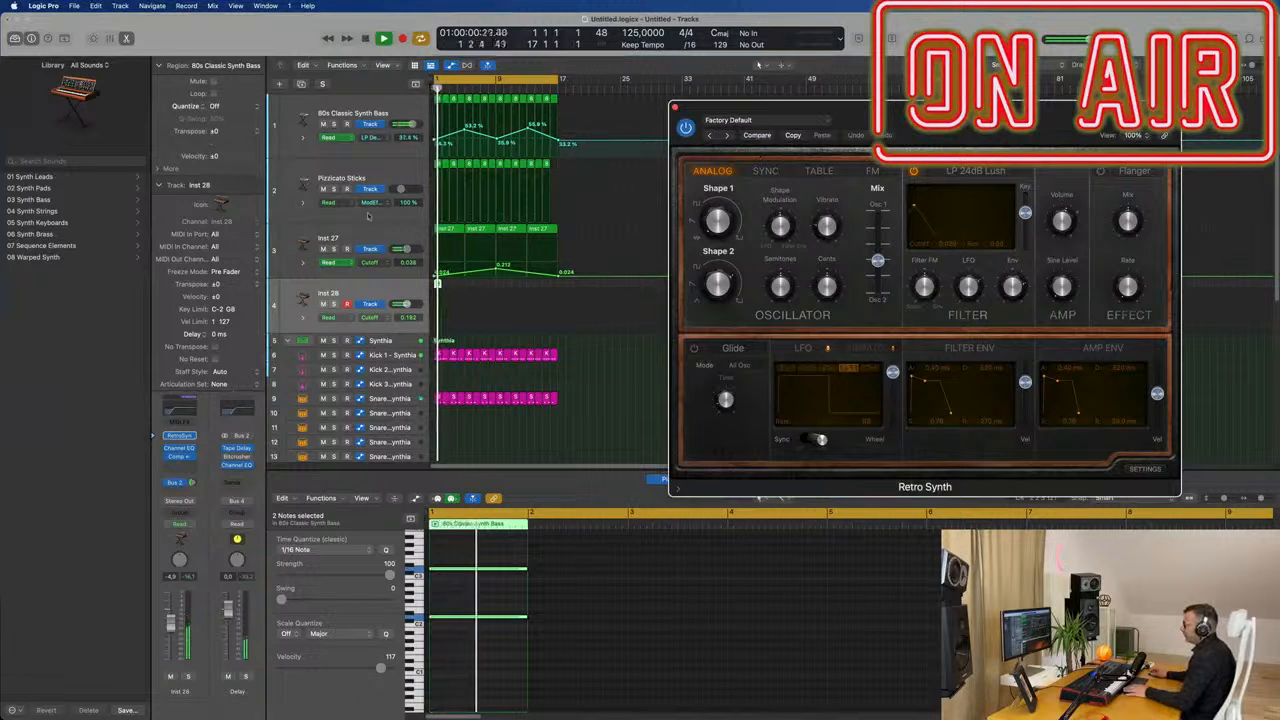
Audition Pizzicato Sticks and Inst 27 soloed, clear all solos and replay from the start.
left_click(334, 190)
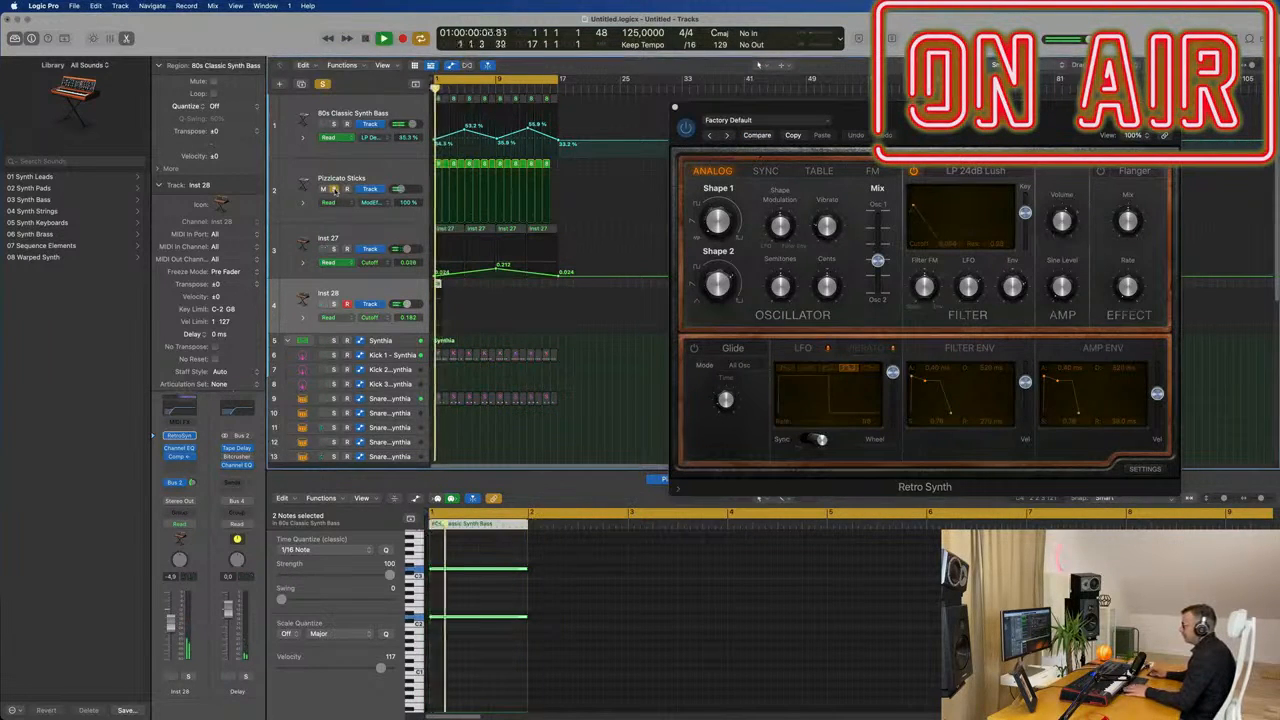
left_click(358, 247)
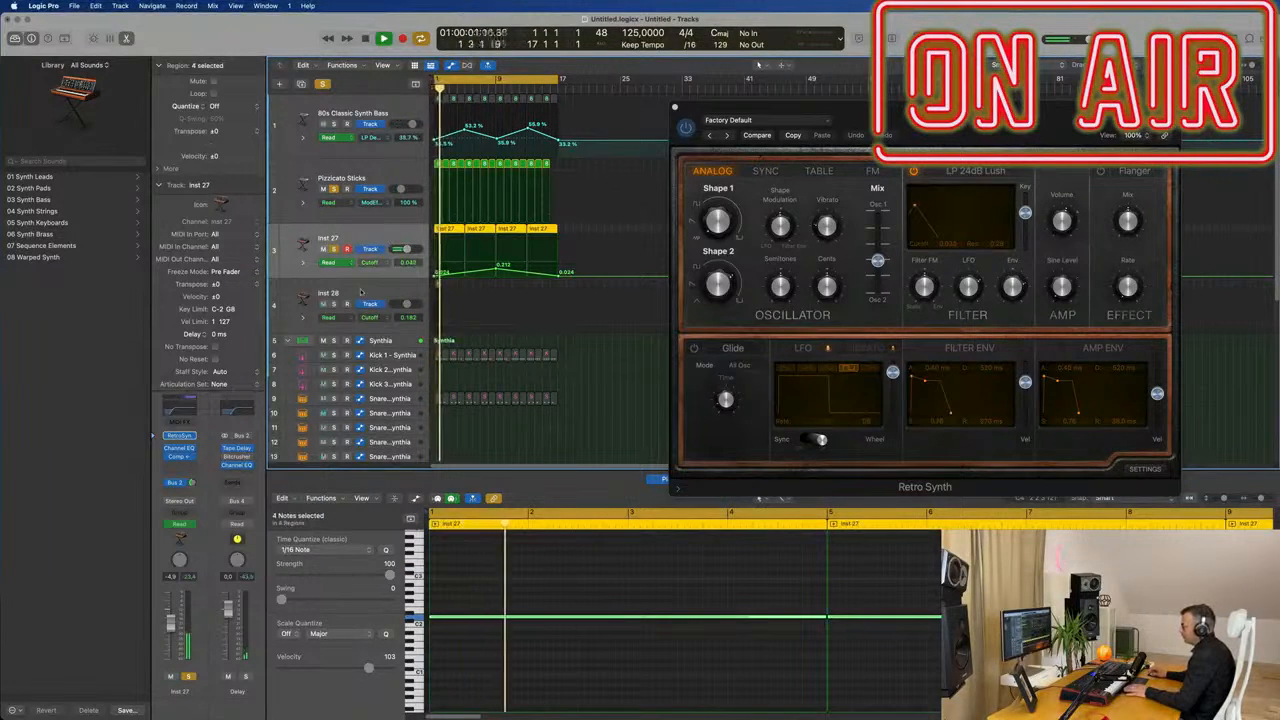
left_click(322, 85)
key("Return")
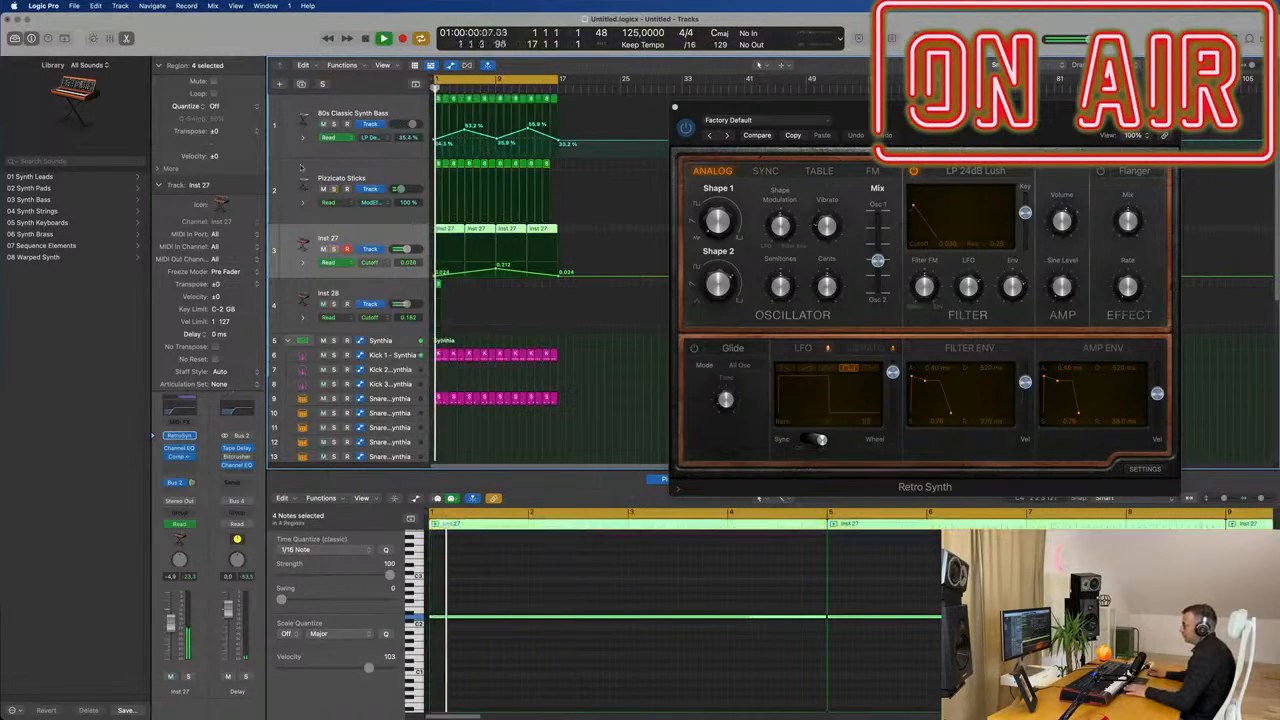
Open the Retro Synth of Inst 28, switch its LFO waveform to a rising sawtooth and listen to the change.
left_click(395, 290)
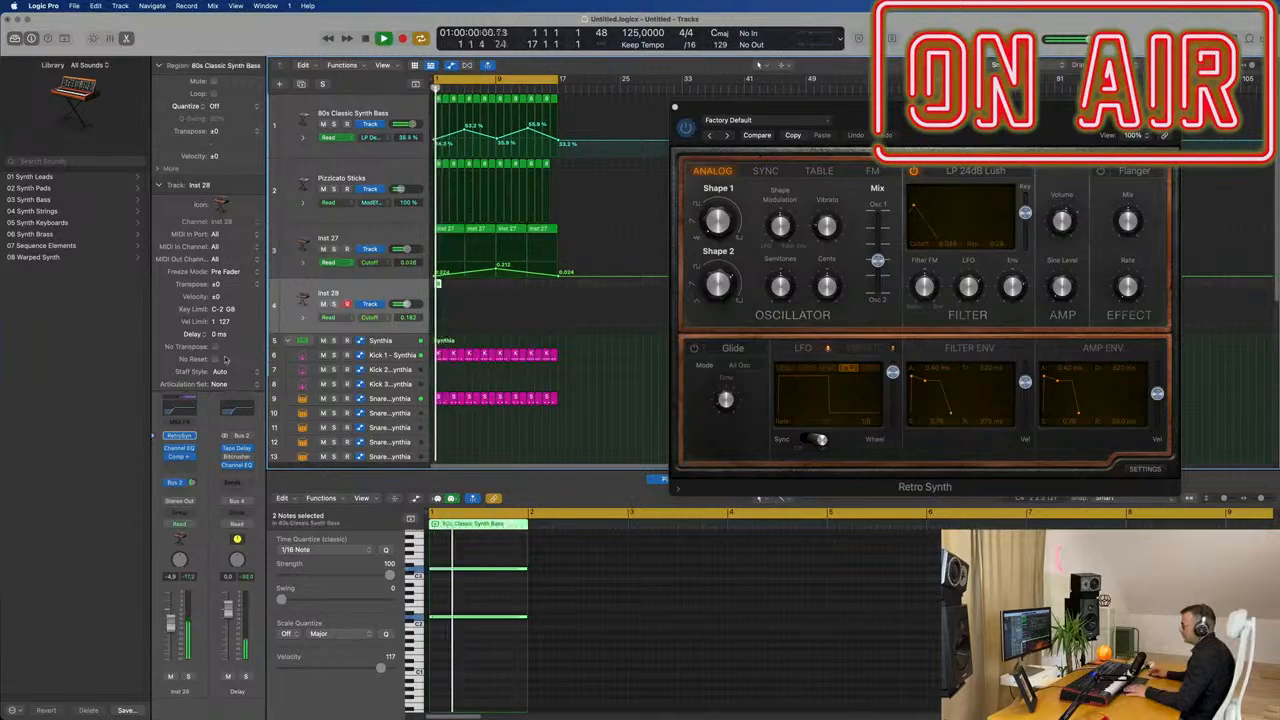
left_click(181, 435)
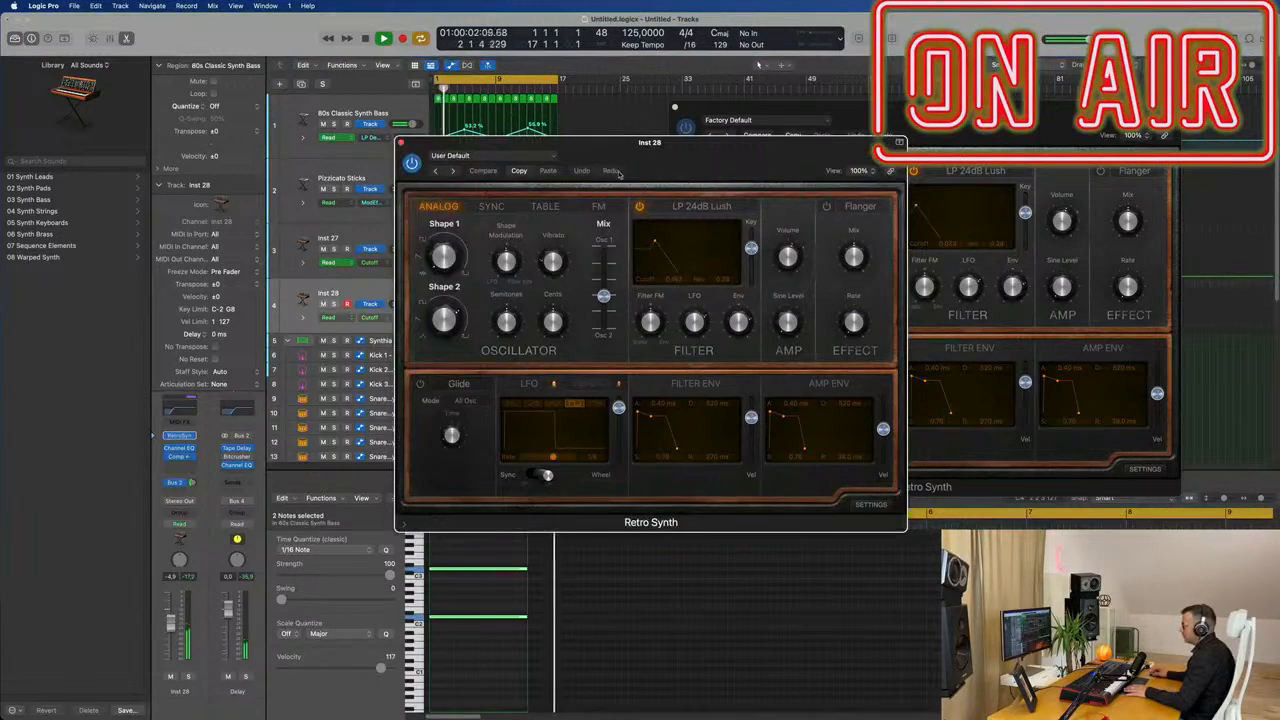
left_click_drag(668, 161, 736, 168)
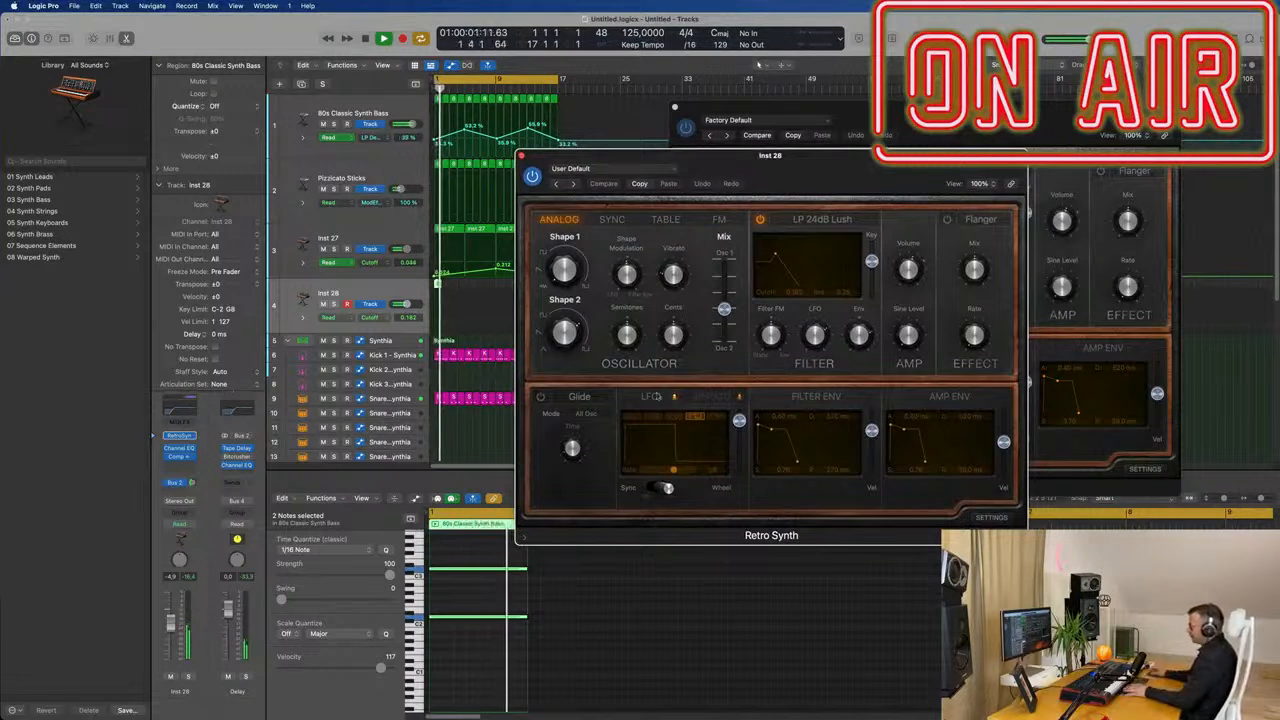
left_click(654, 421)
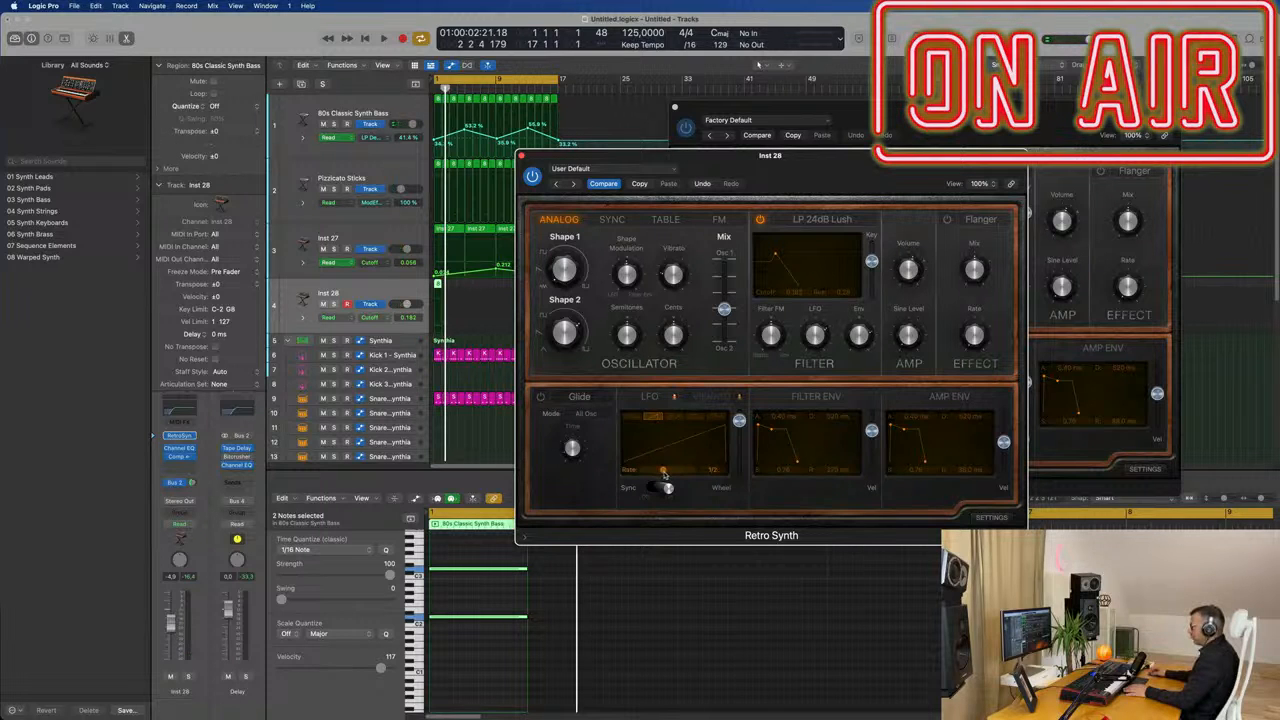
left_click_drag(849, 171, 881, 176)
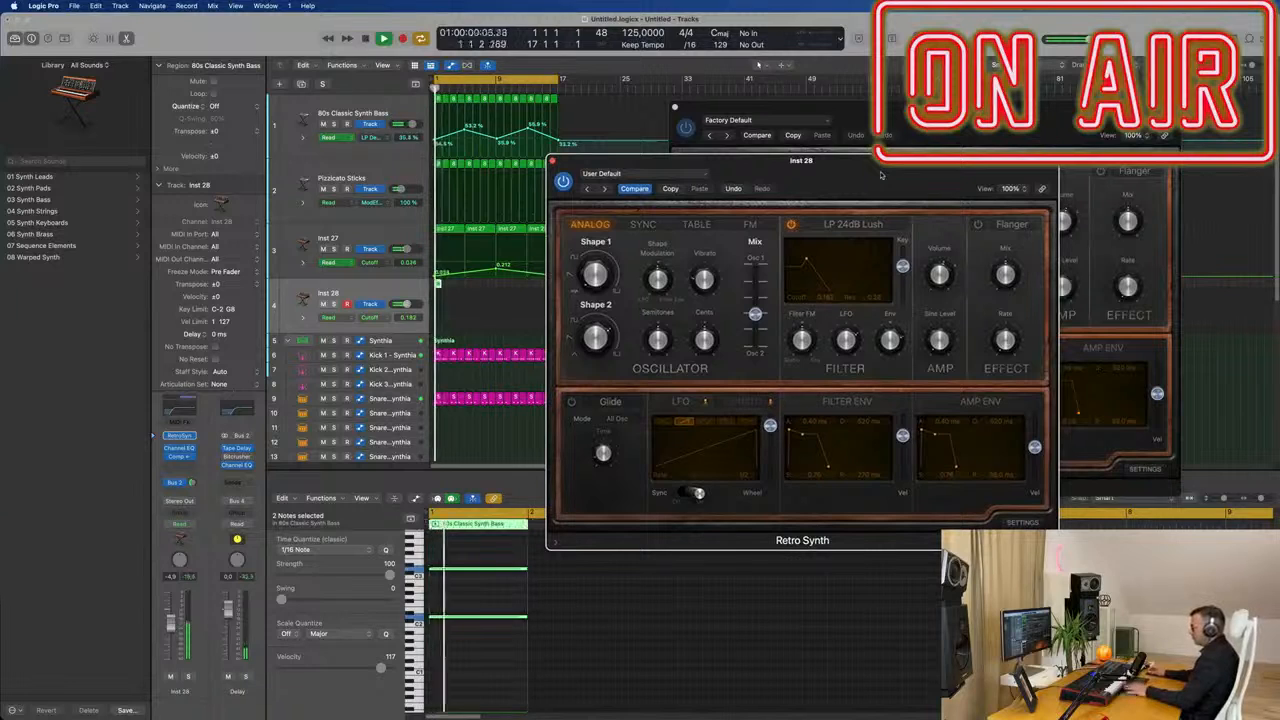
key("space")
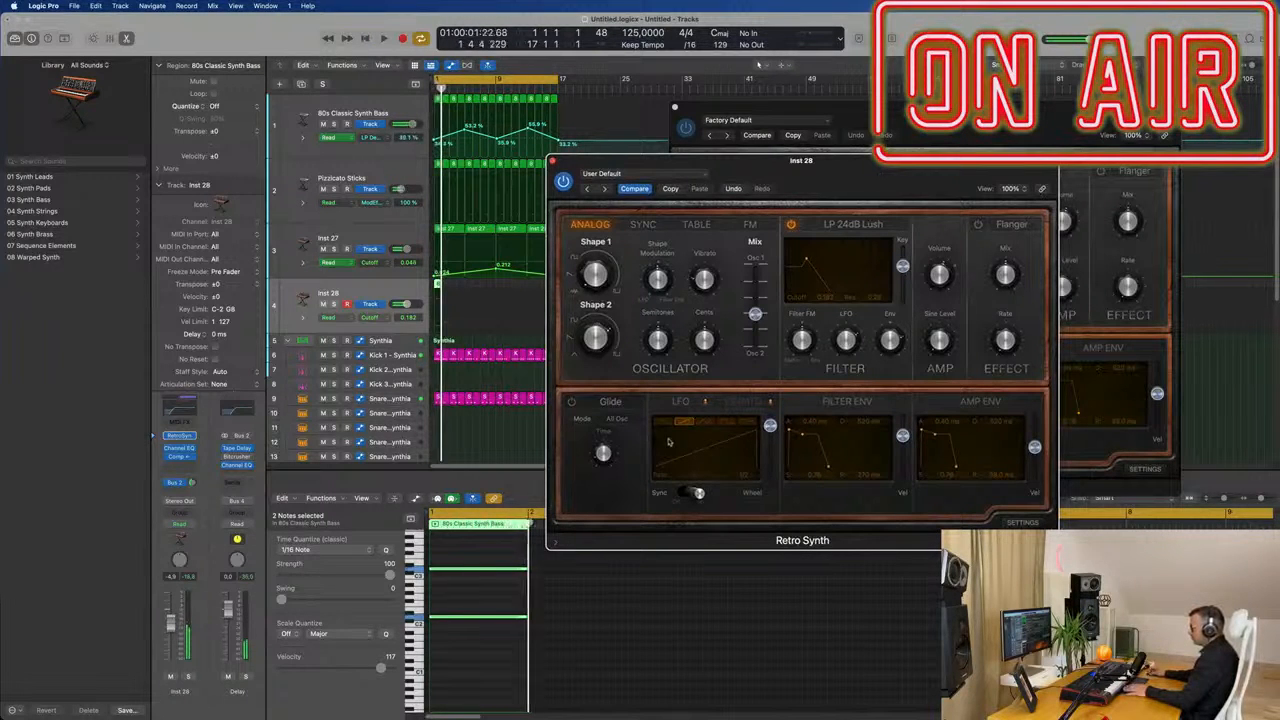
Set the Inst 28 Retro Synth's synced LFO rate to 1 bar and raise its filter cutoff to about 0.266.
key("space")
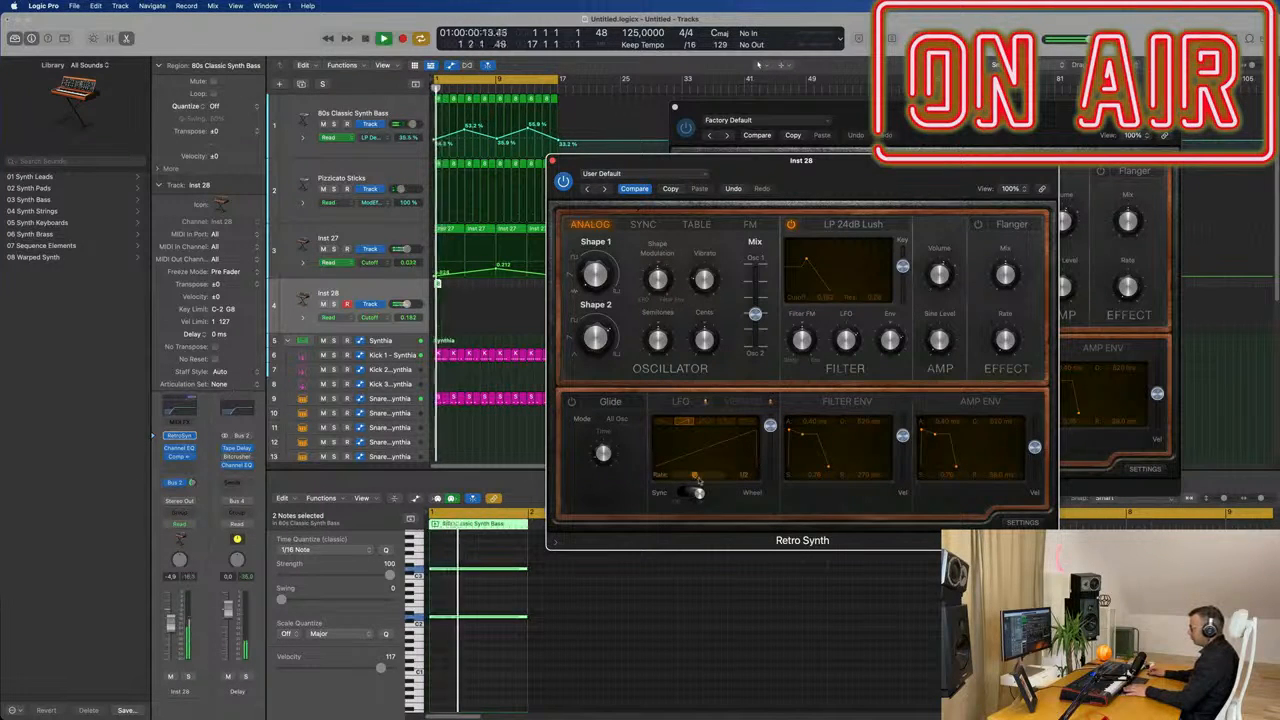
left_click_drag(689, 477, 690, 478)
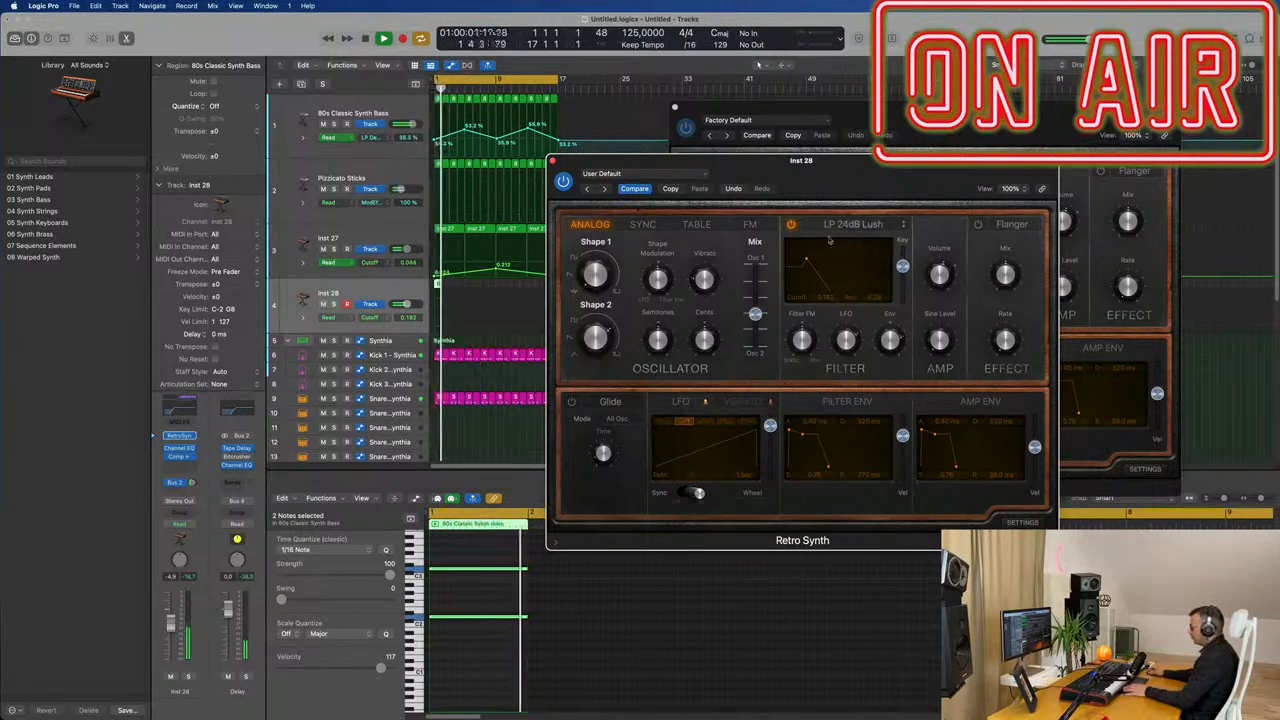
key("space")
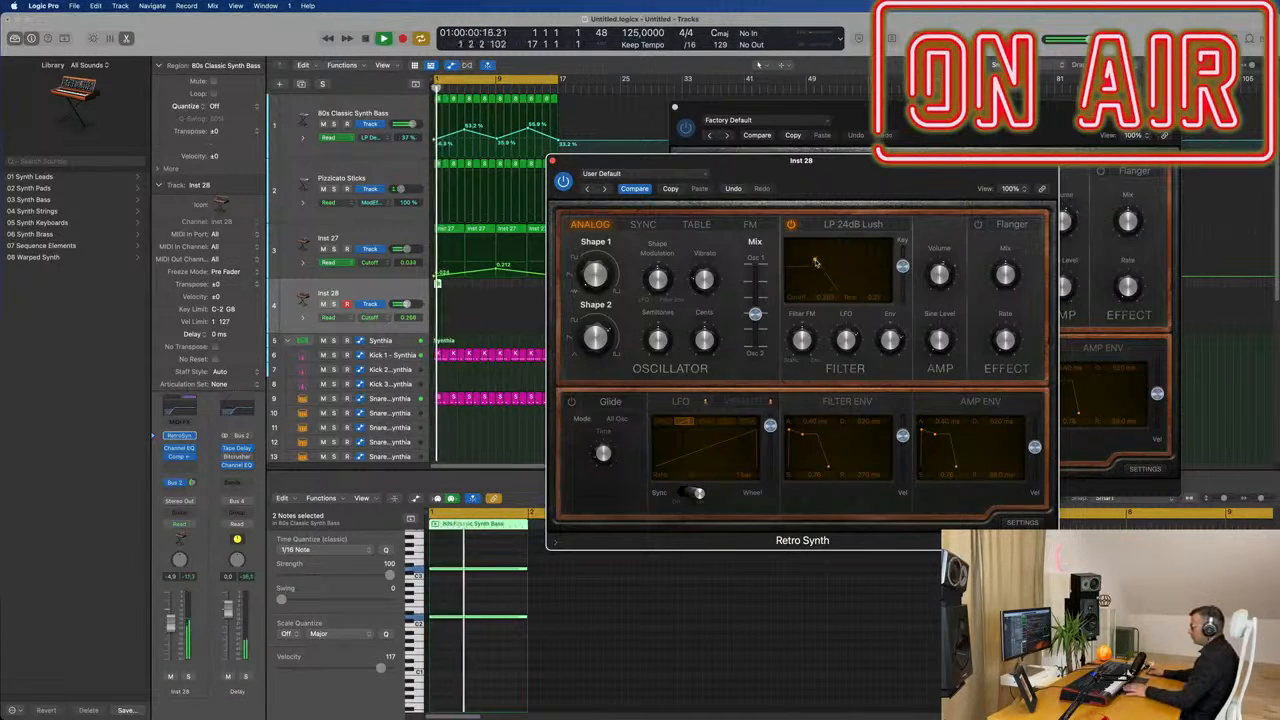
mouse_move(593, 270)
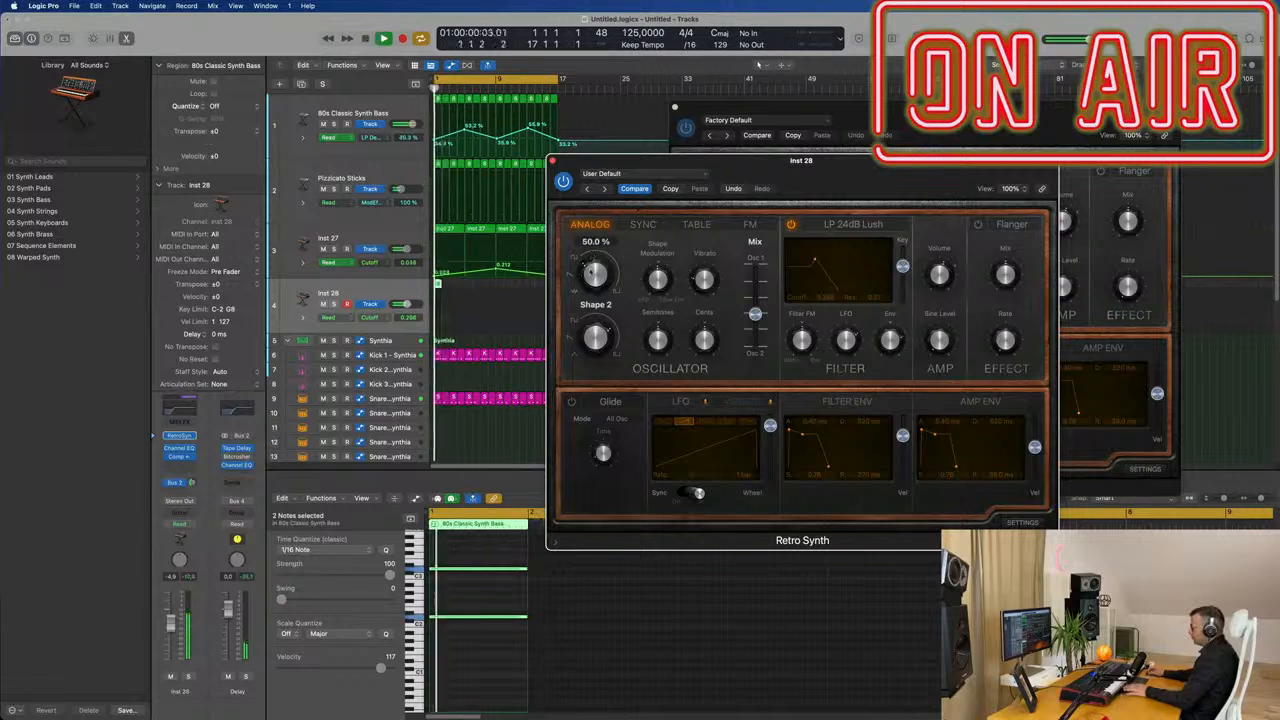
Try out the Shape 1 and Shape Modulation settings in the Inst 28 oscillator section while replaying the loop.
left_click_drag(600, 237, 600, 320)
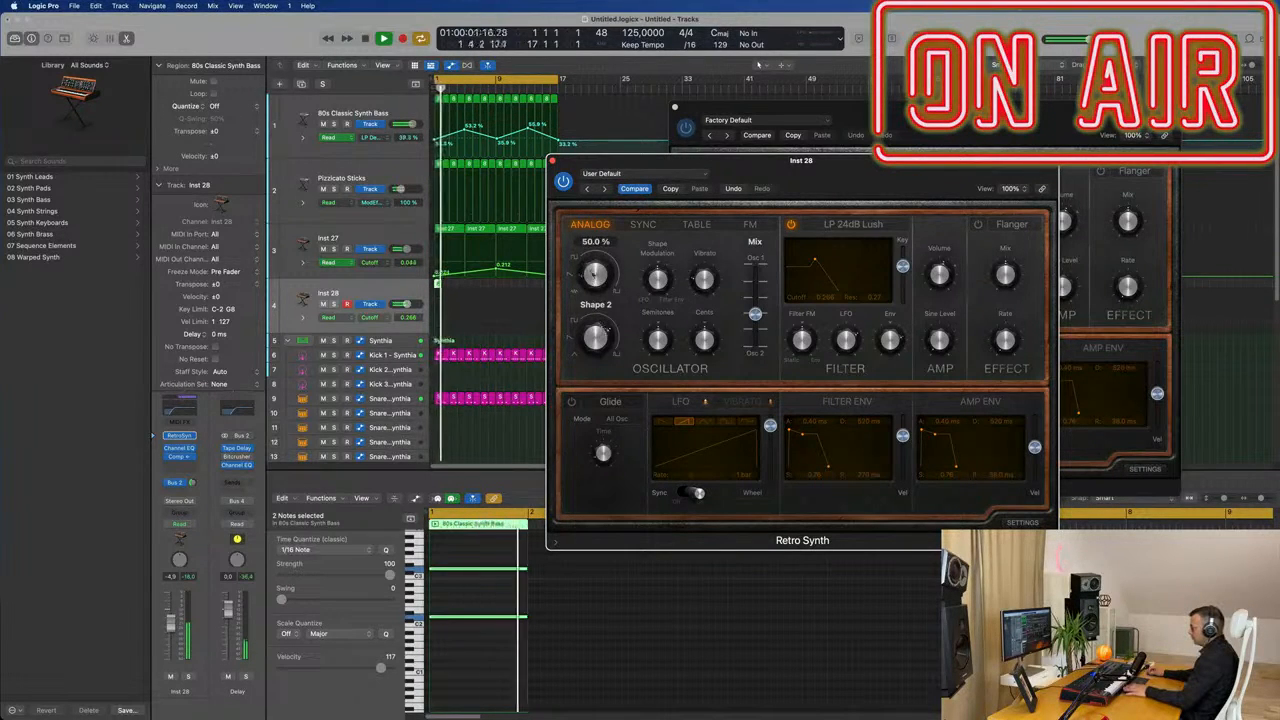
mouse_move(667, 270)
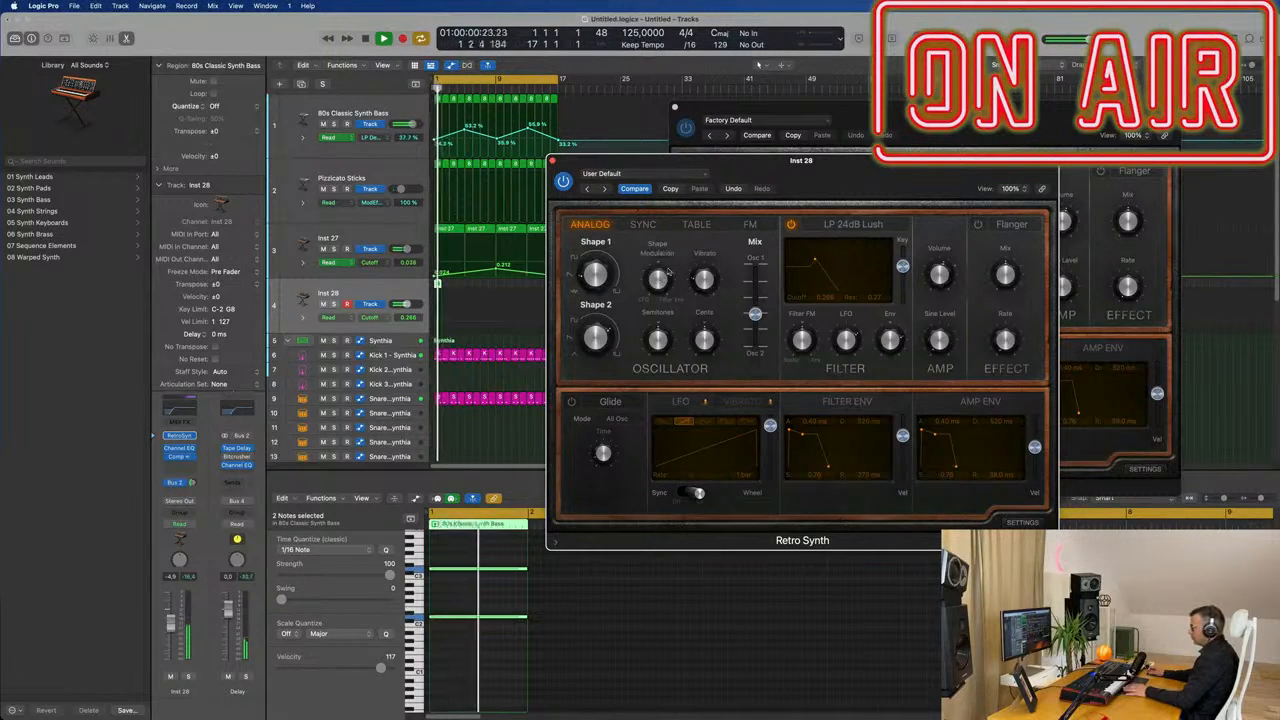
left_click_drag(667, 268, 671, 241)
left_click_drag(658, 283, 660, 290)
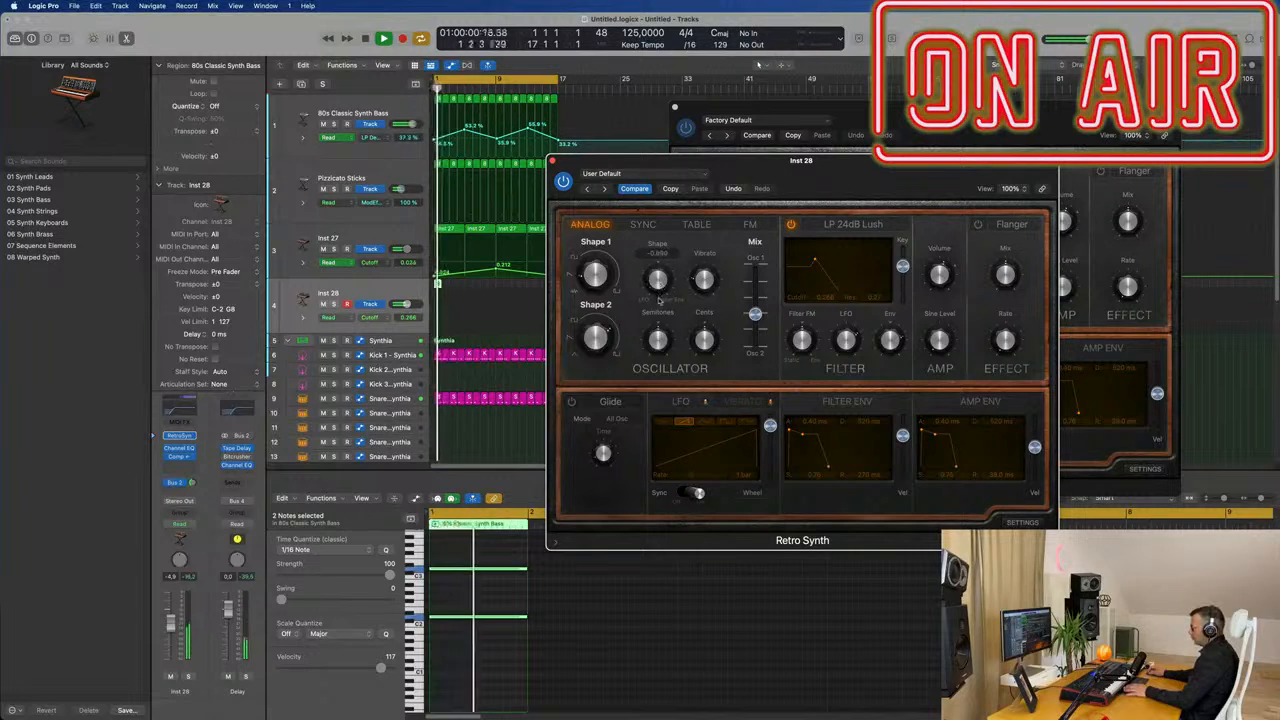
key("space")
key("space")
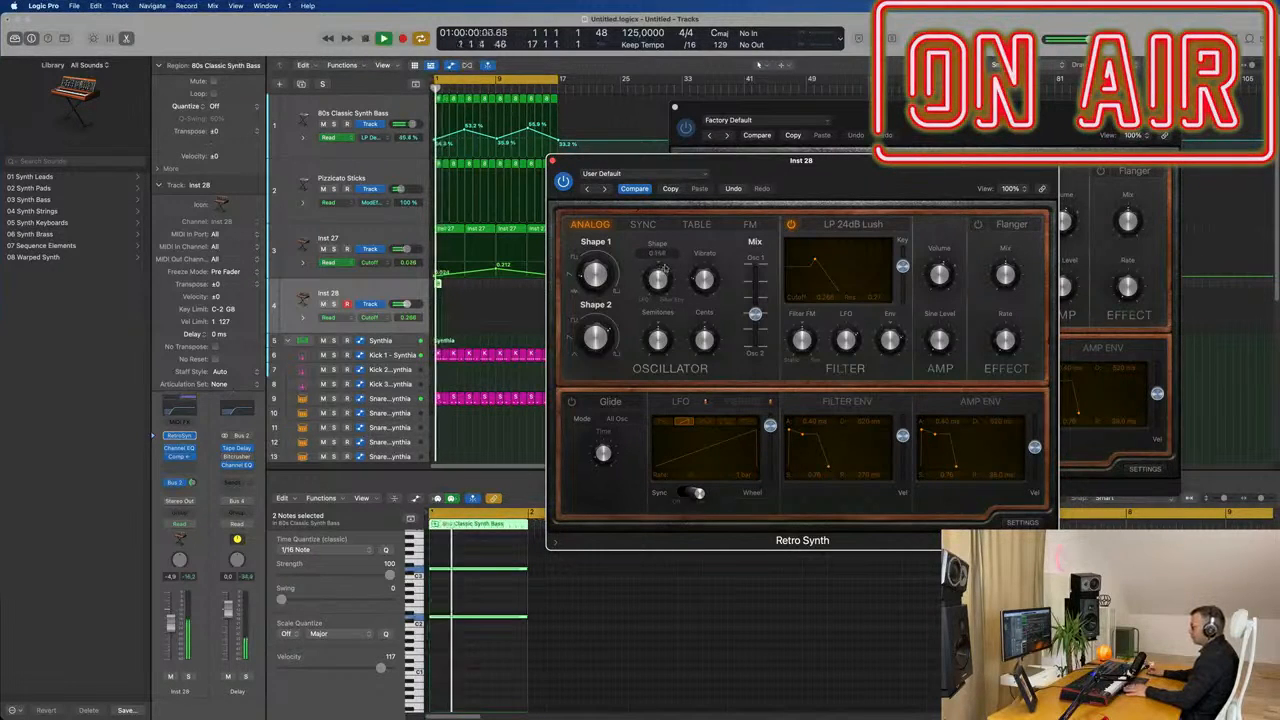
key("space")
key("space")
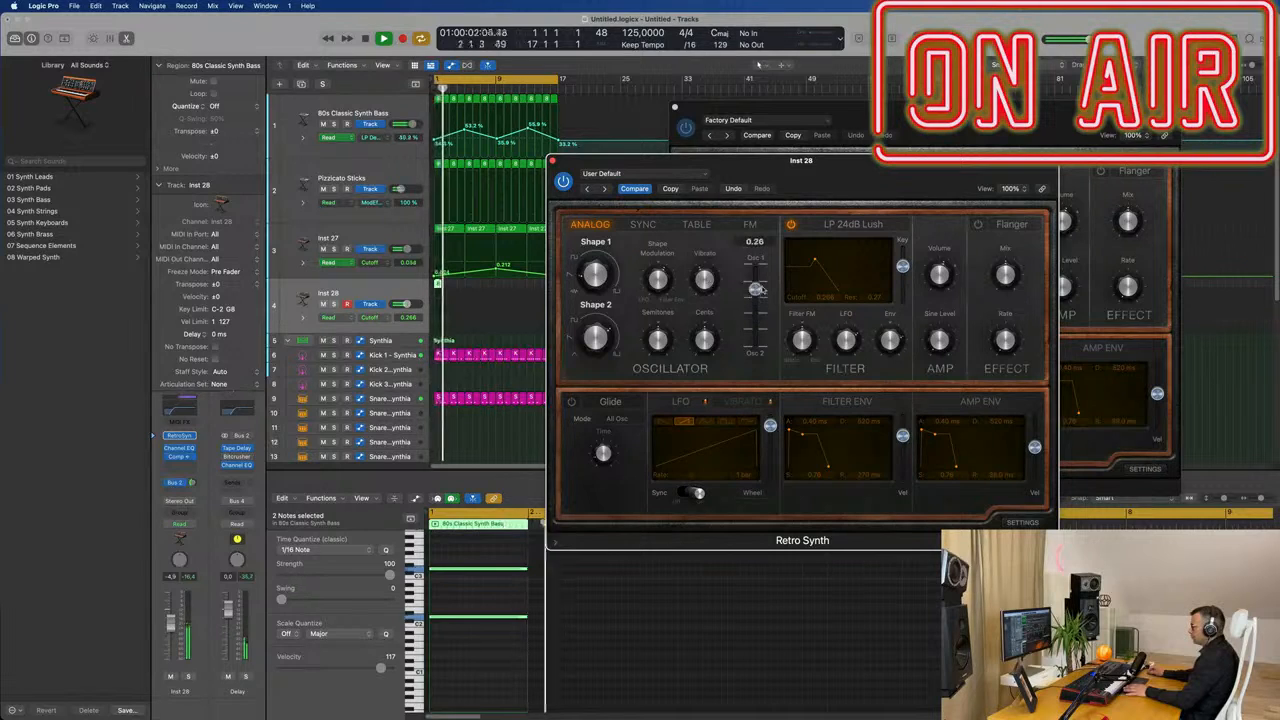
Try the oscillator mix toward Osc 1, readjust Shape 1, and settle the mix slightly toward Osc 2.
left_click_drag(755, 313, 742, 320)
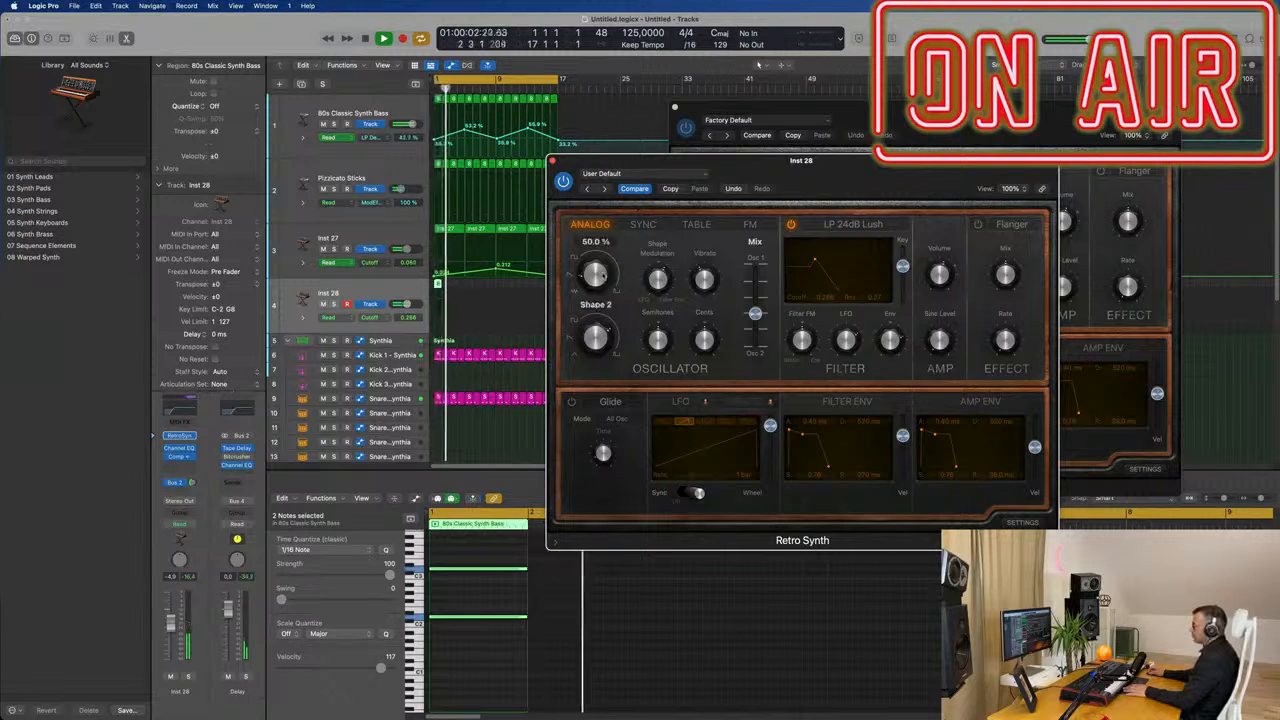
key("space")
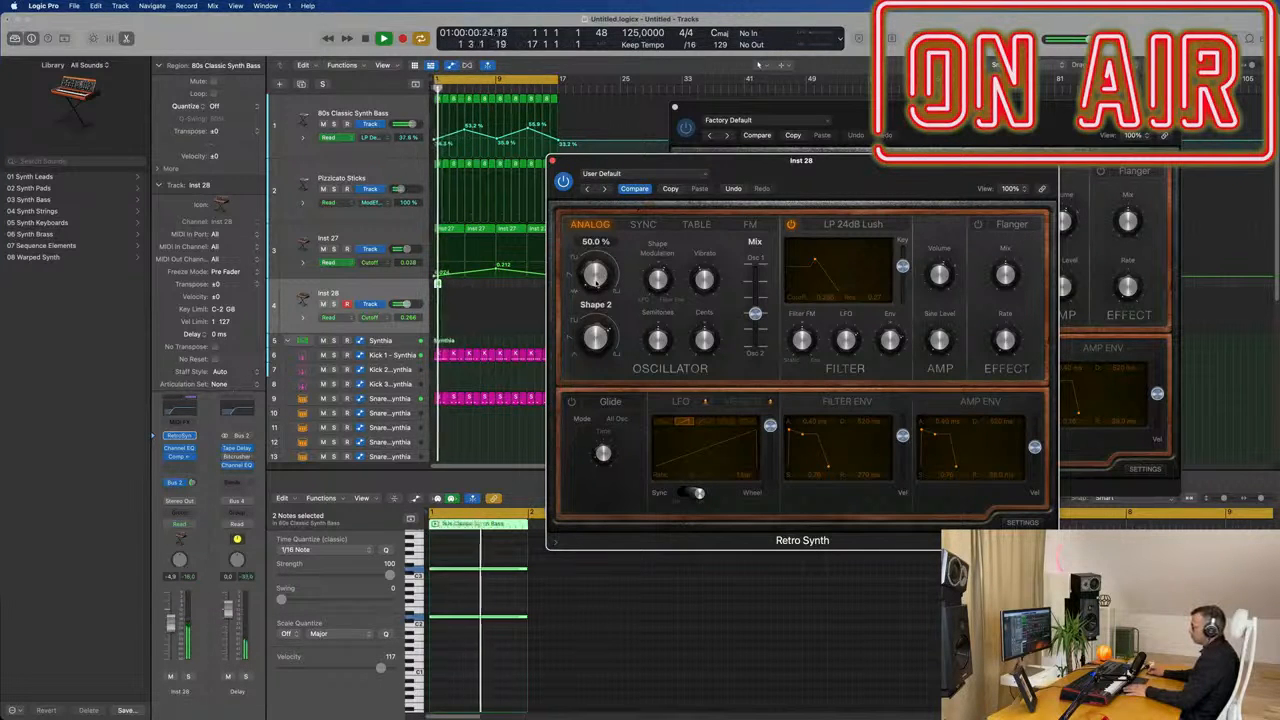
left_click_drag(596, 282, 596, 260)
key("space")
key("space")
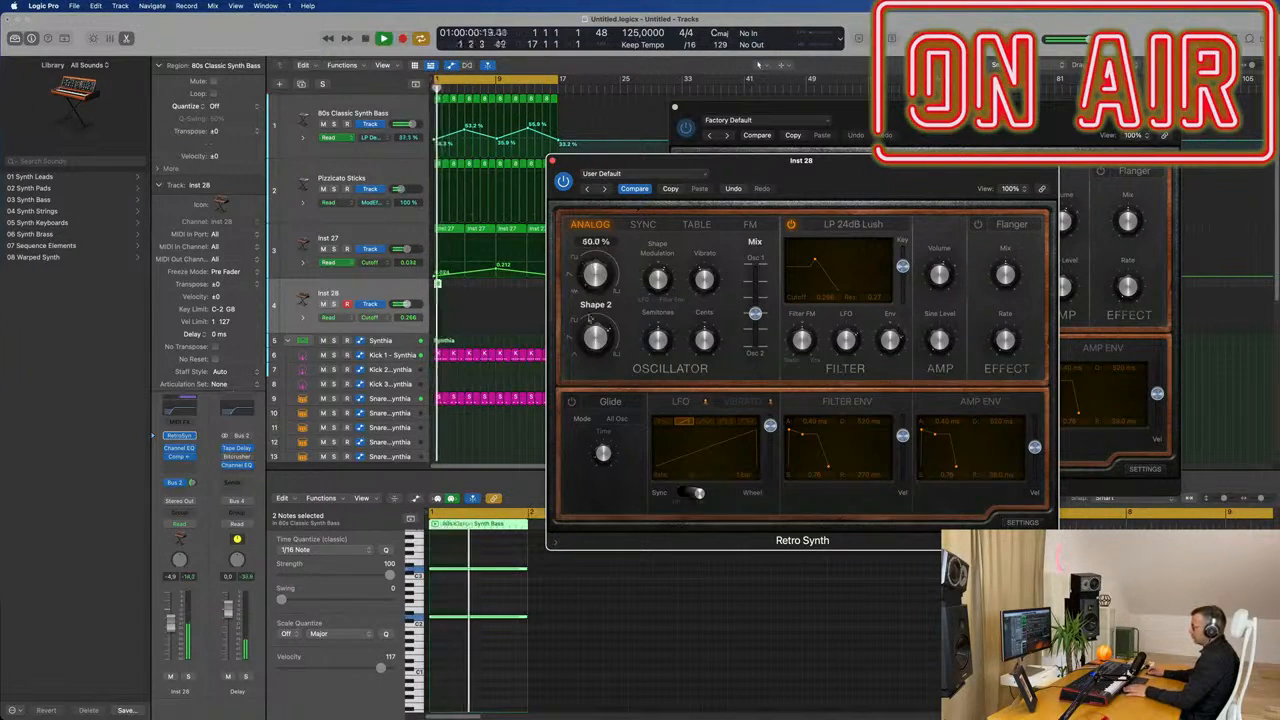
left_click_drag(755, 313, 755, 328)
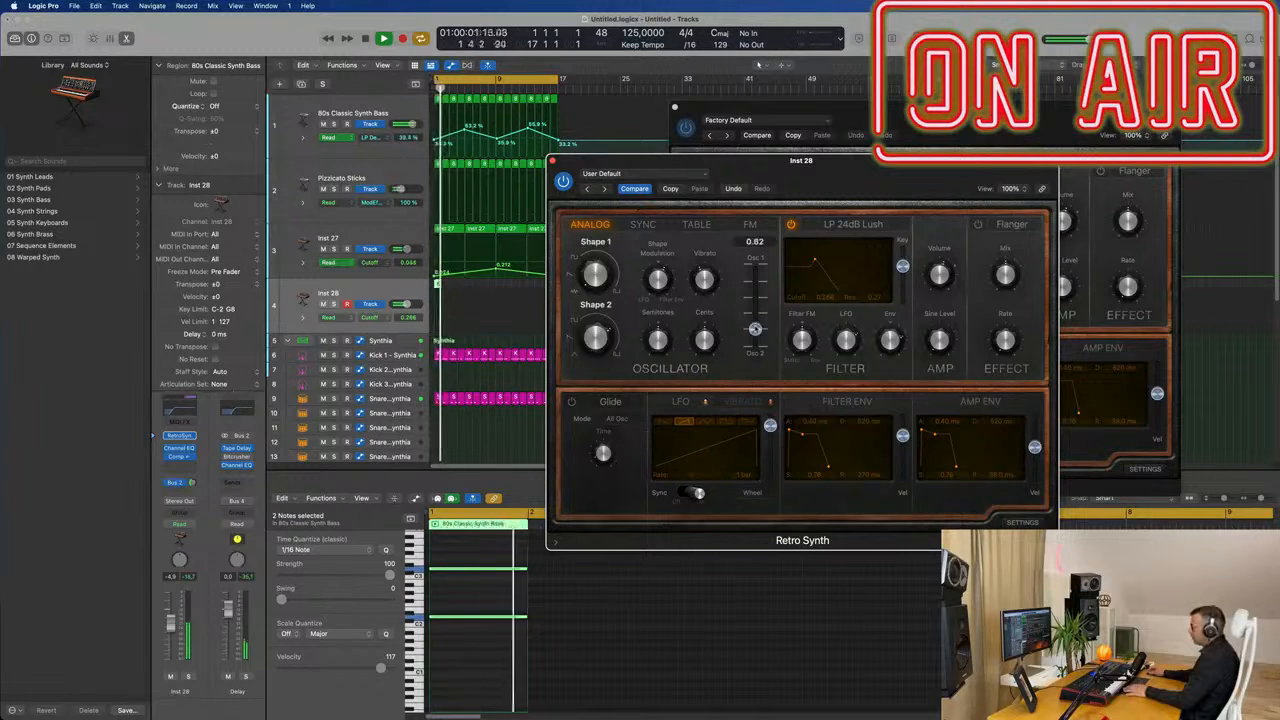
Turn on the Inst 28 synth's effect as Chorus, and move the synth window clear of the track regions.
left_click_drag(919, 185, 940, 170)
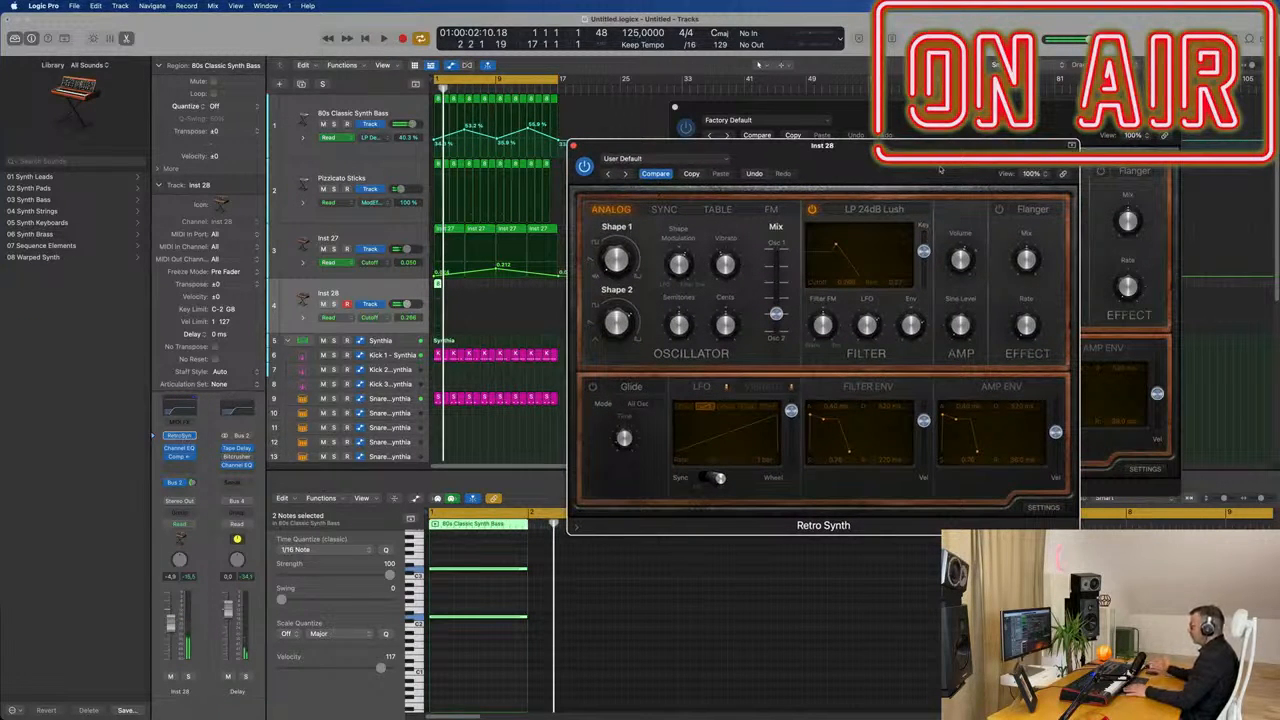
key("Return")
key("space")
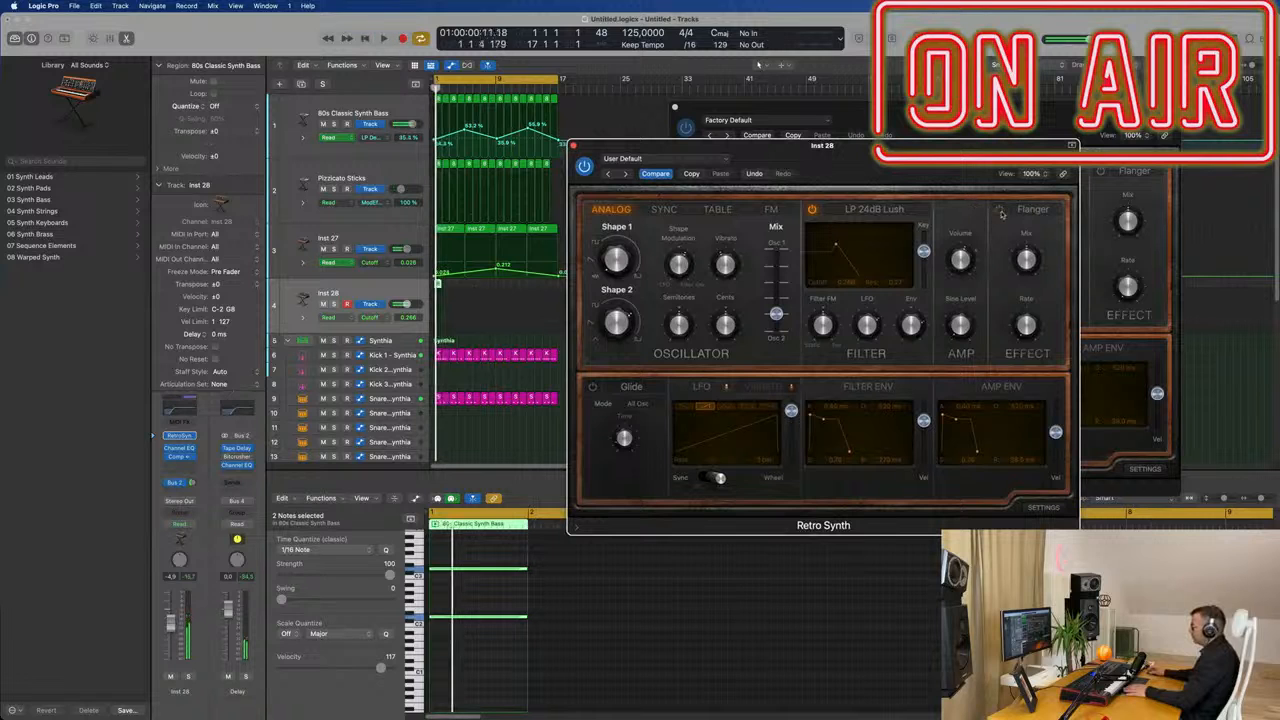
left_click(999, 211)
left_click(1022, 211)
left_click(1035, 196)
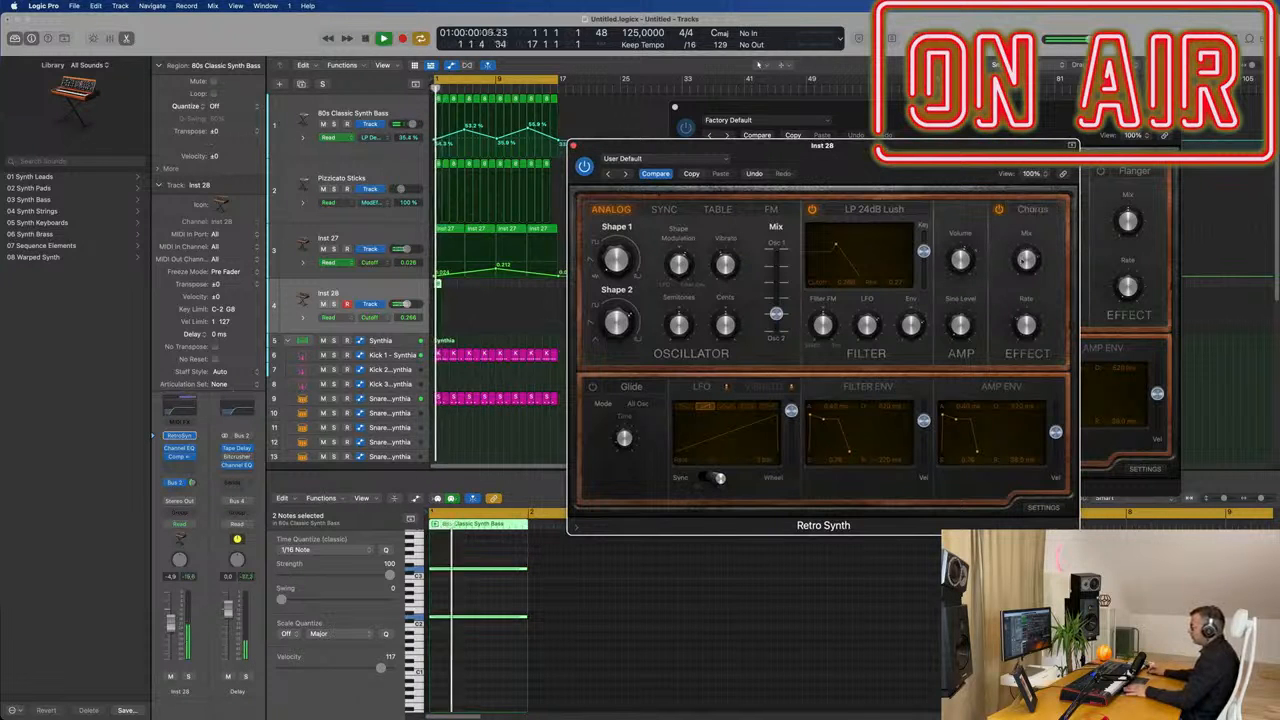
left_click_drag(930, 146, 1033, 148)
key("space")
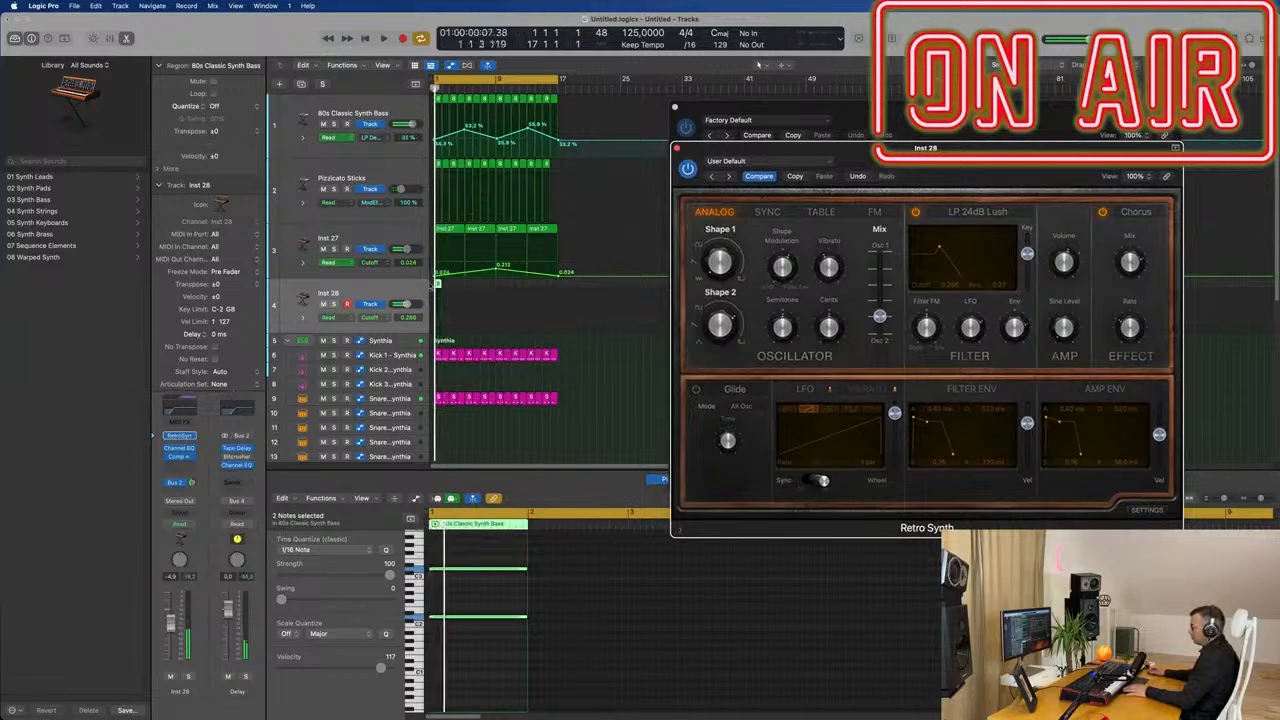
Extend the 80s Classic Synth Bass region on Inst 28 to four bars and lengthen both notes to its end.
left_click(442, 287)
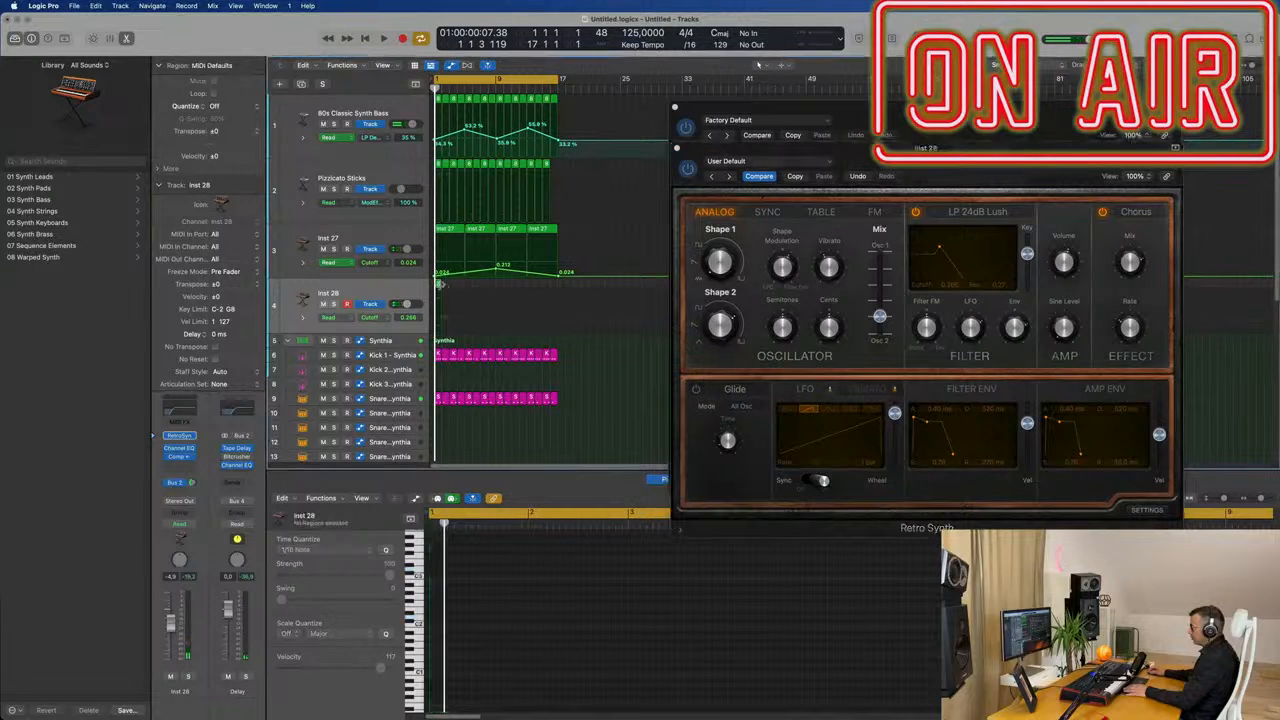
left_click_drag(441, 286, 465, 286)
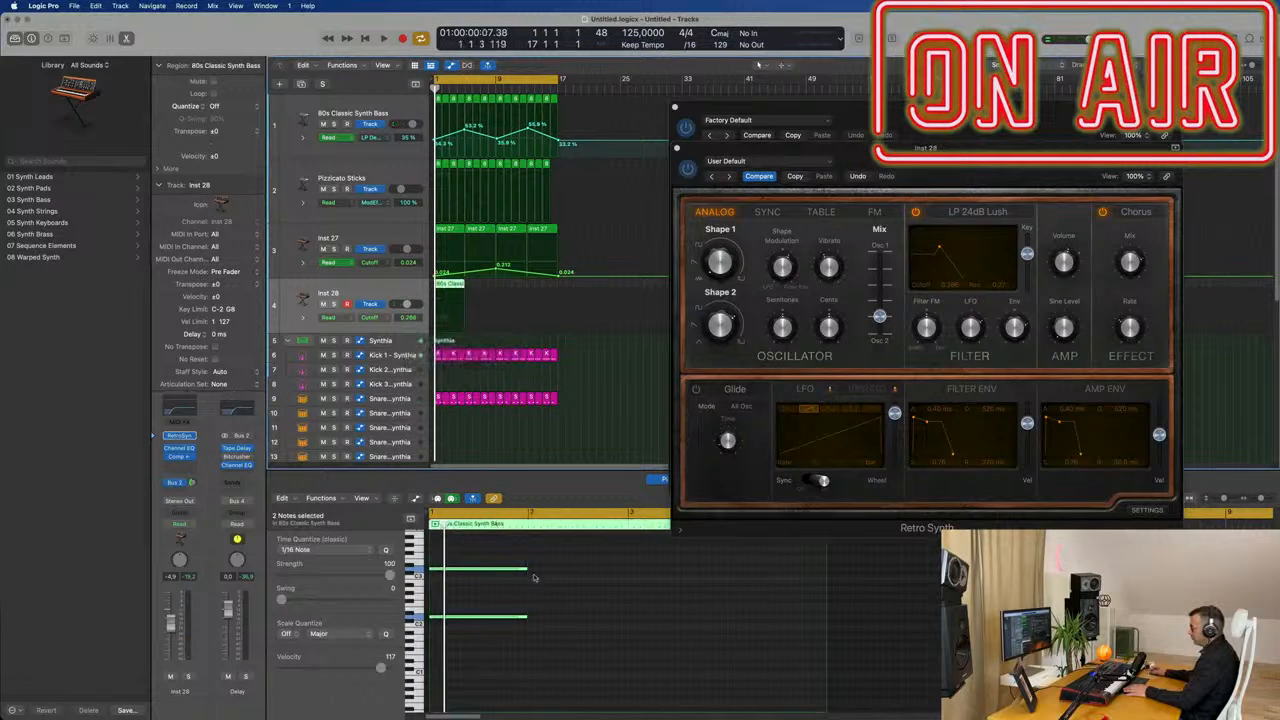
left_click_drag(527, 569, 823, 600)
Slow the Inst 28 synth's LFO rate to 4 bars and replay the part.
key("space")
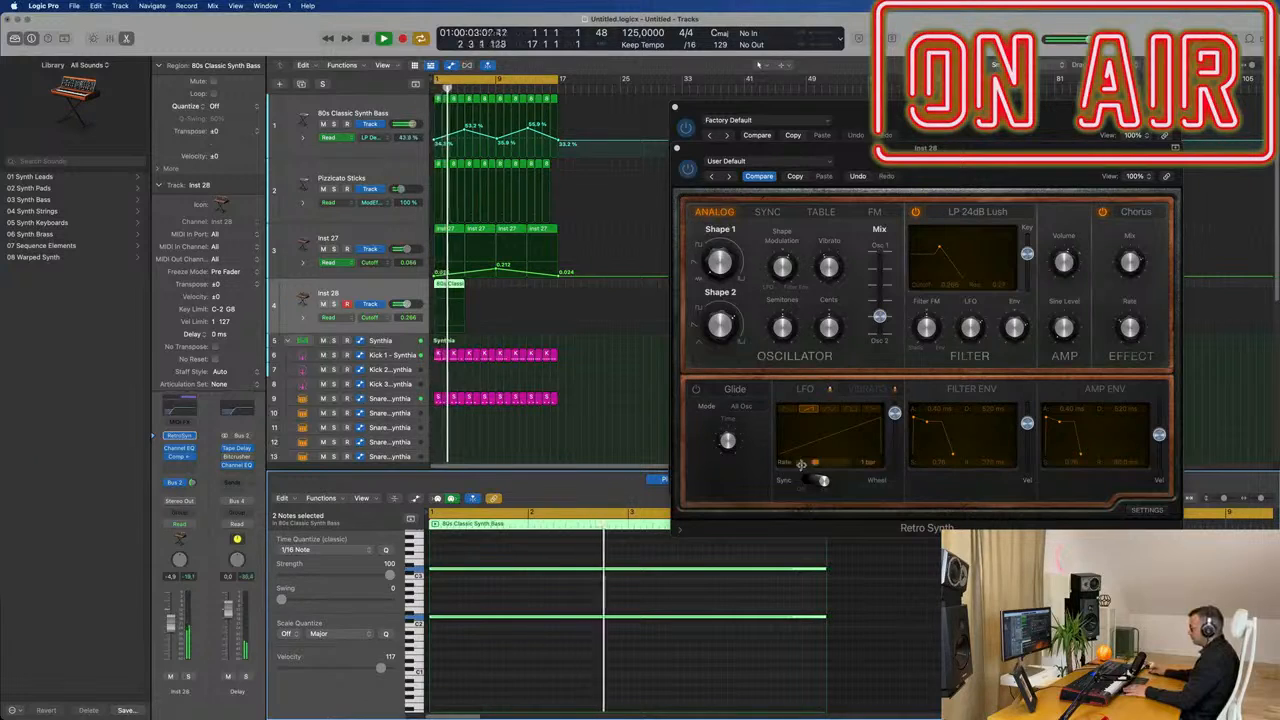
left_click_drag(816, 465, 800, 465)
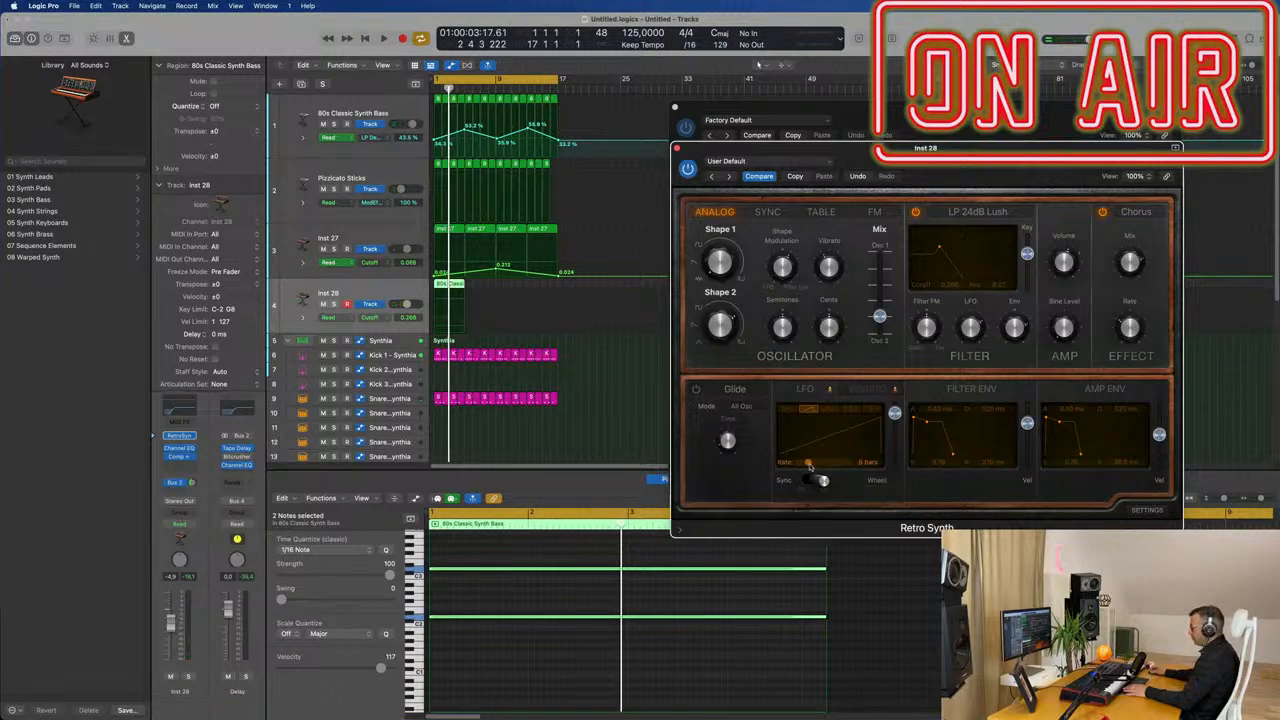
key("space")
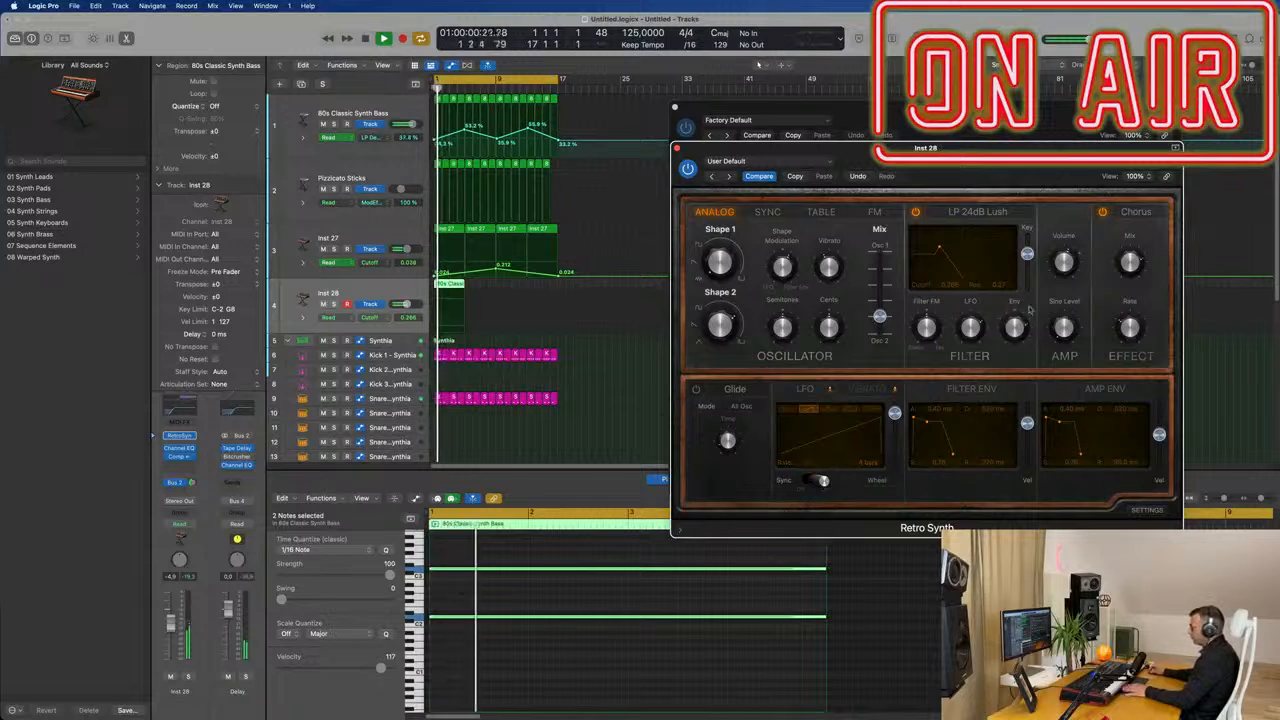
Lower the Inst 28 filter cutoff to 0.154 and adjust the filter's LFO and envelope amounts during playback.
key("space")
key("space")
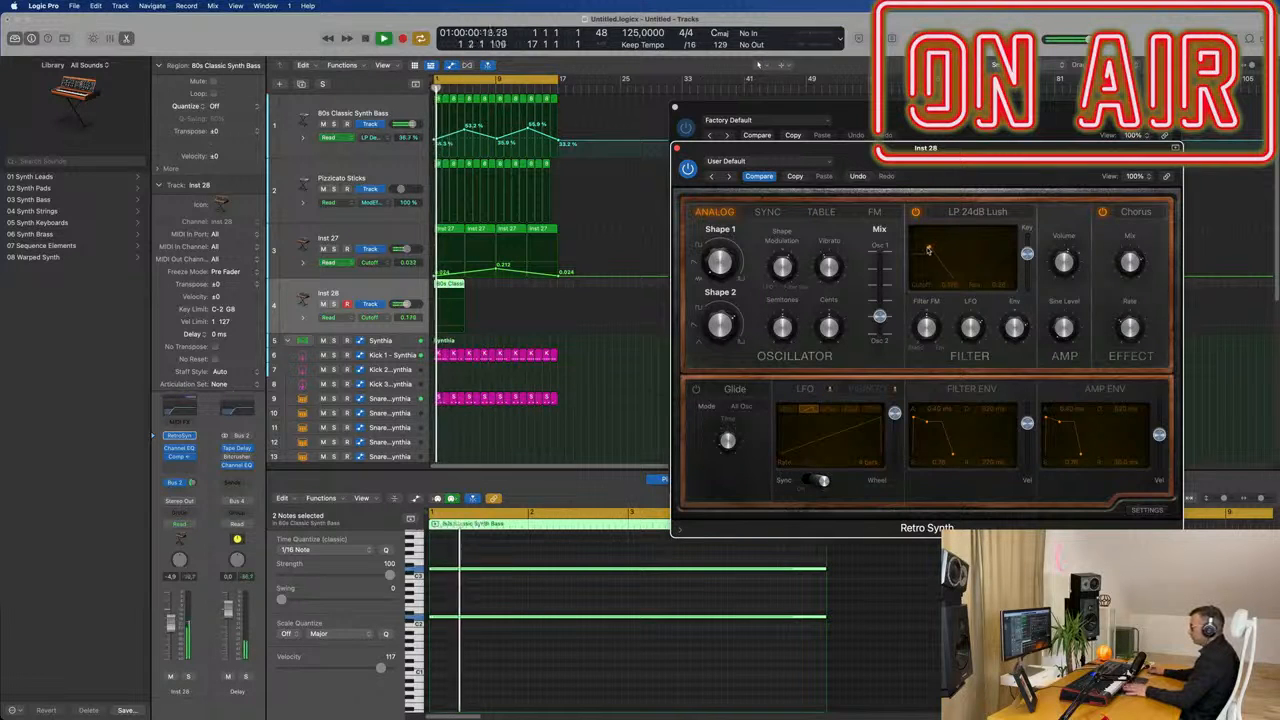
left_click_drag(970, 321, 969, 318)
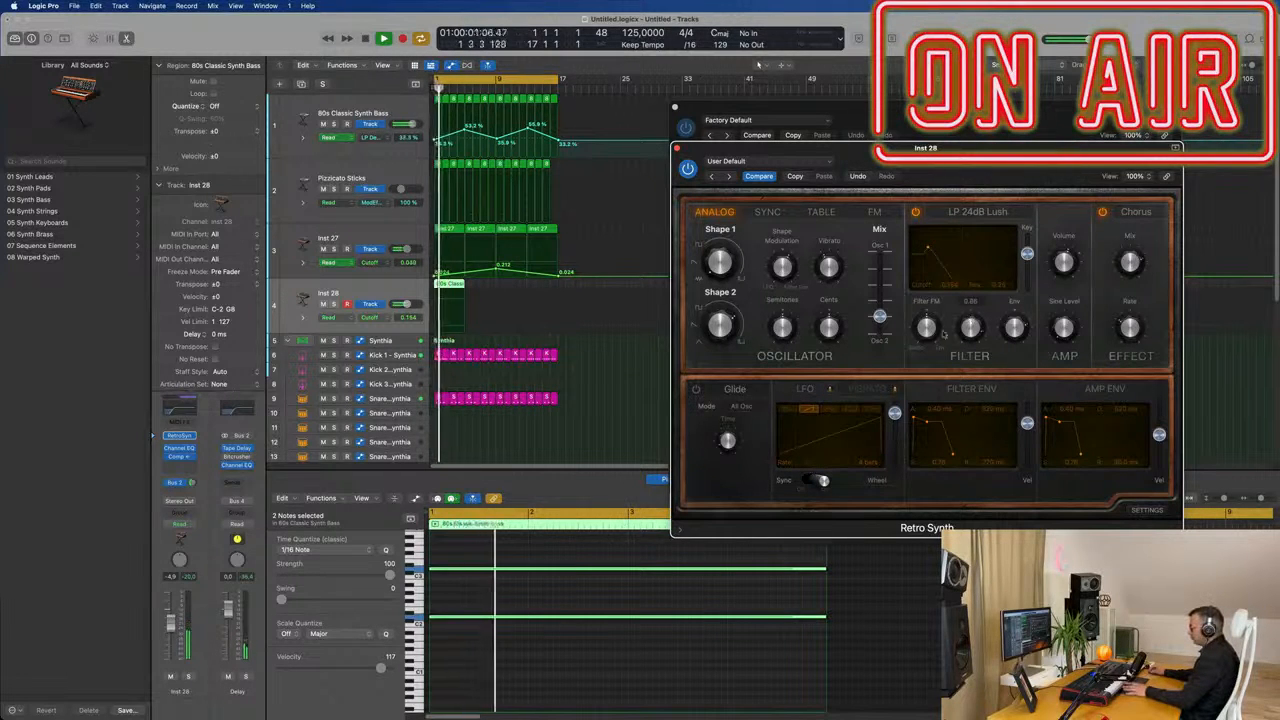
key("space")
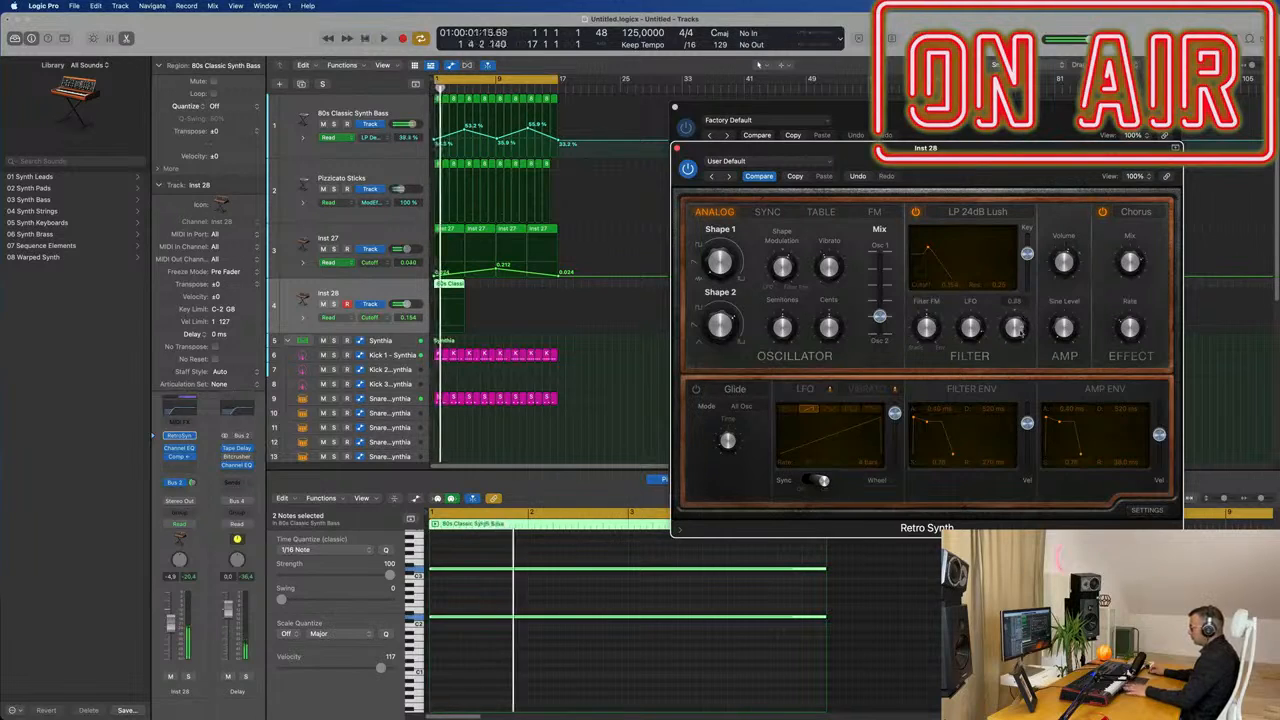
key("space")
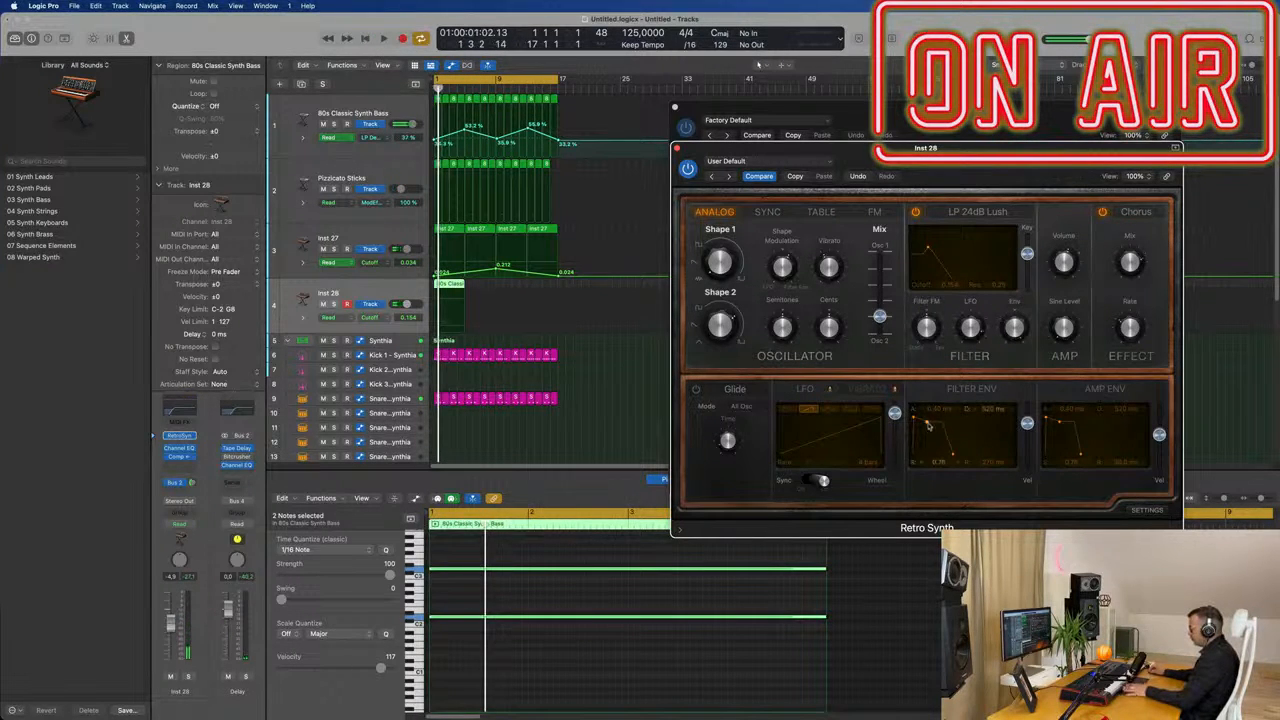
Try a filter envelope with 1700 ms attack, 10.0 s decay and 0.08 sustain, replaying to judge it.
key("space")
left_click_drag(928, 427, 921, 447)
key("space")
key("space")
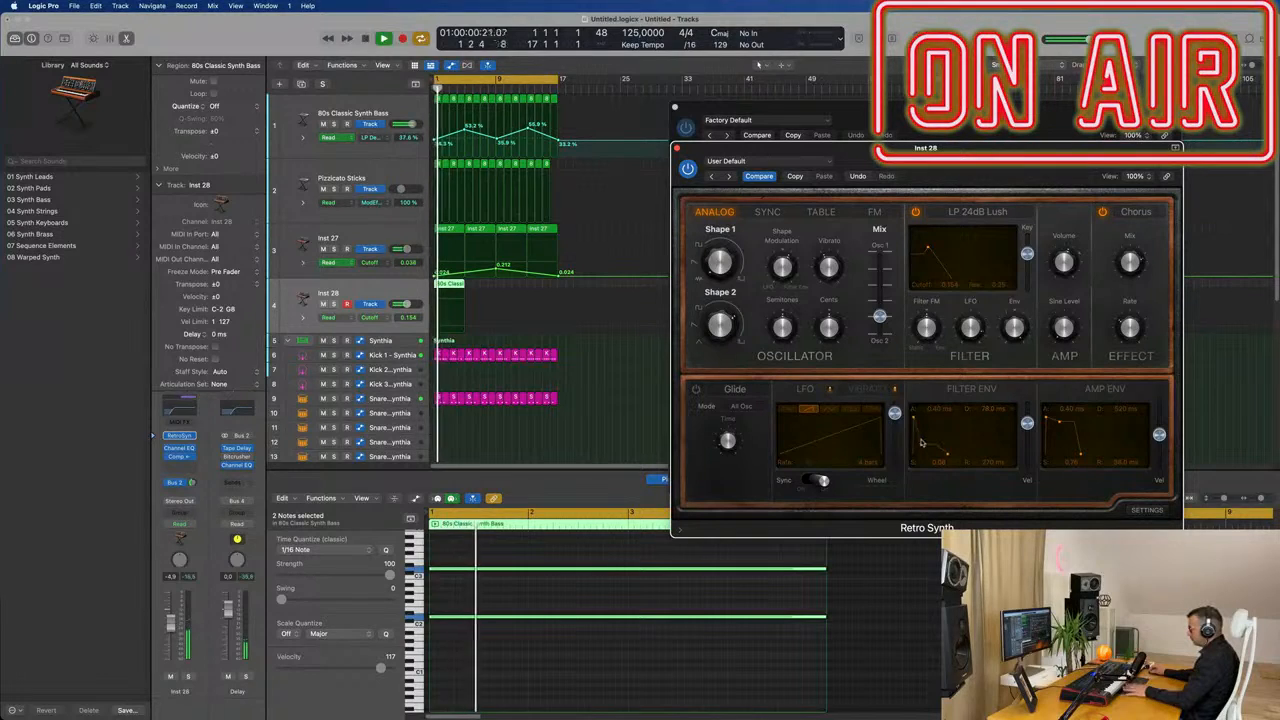
key("space")
key("space")
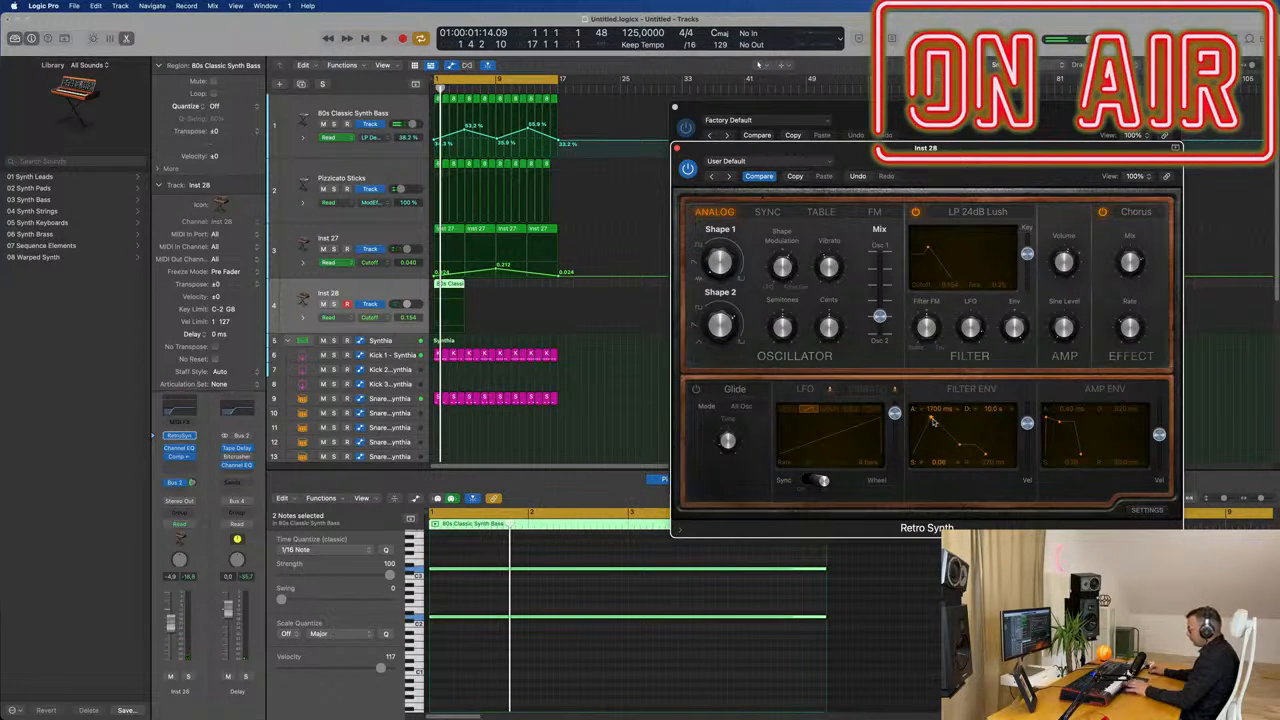
key("space")
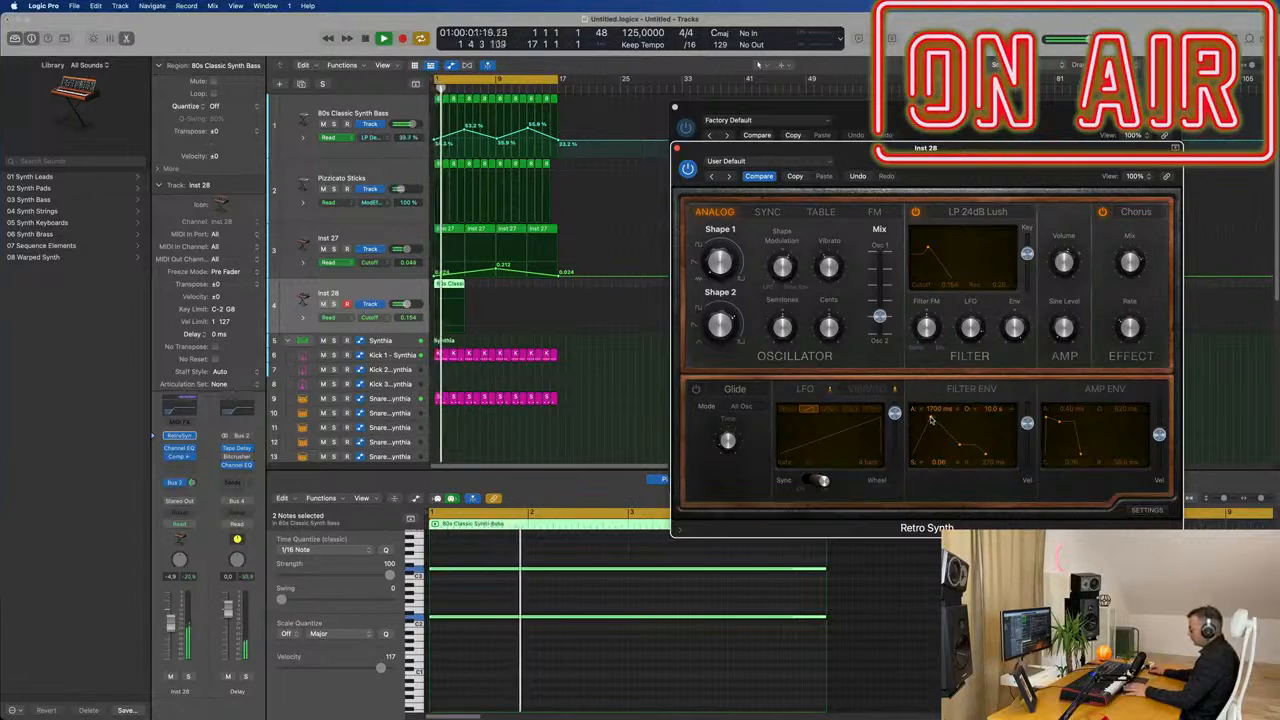
Set the filter envelope's attack to about 2100 ms, shorten its decay and lower its sustain to 0.00.
left_click_drag(932, 420, 967, 427)
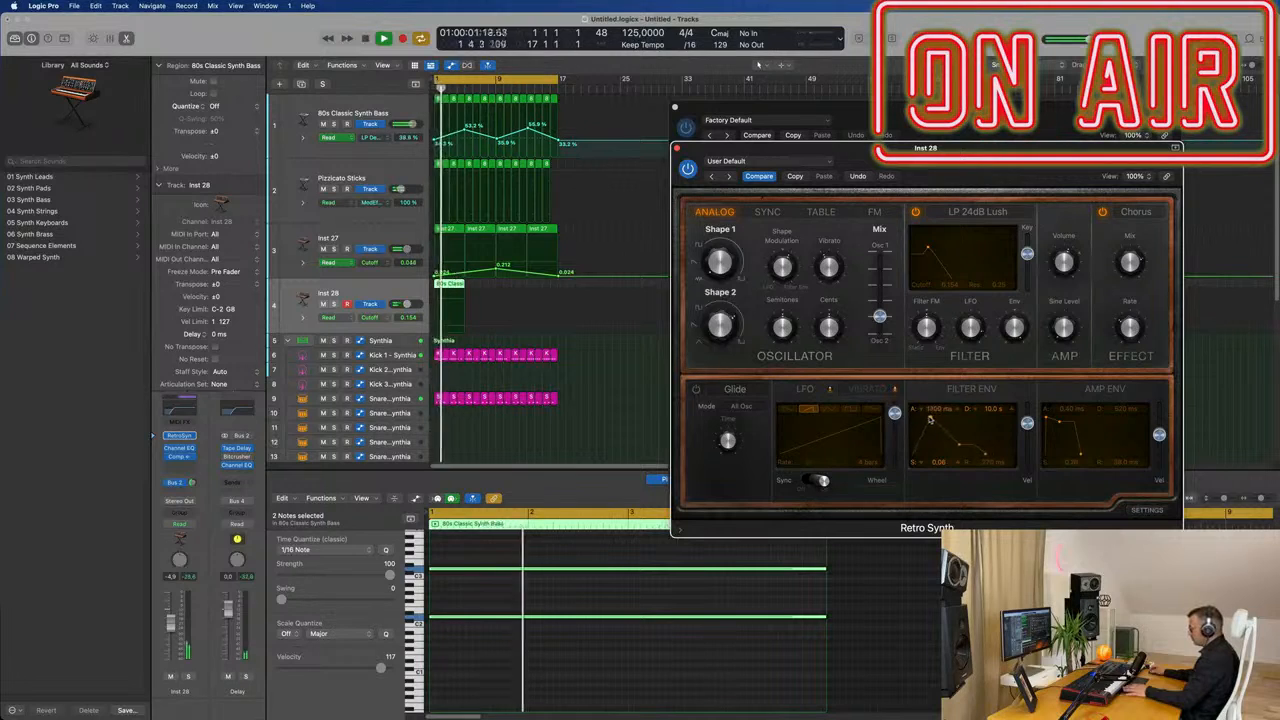
key("space")
key("space")
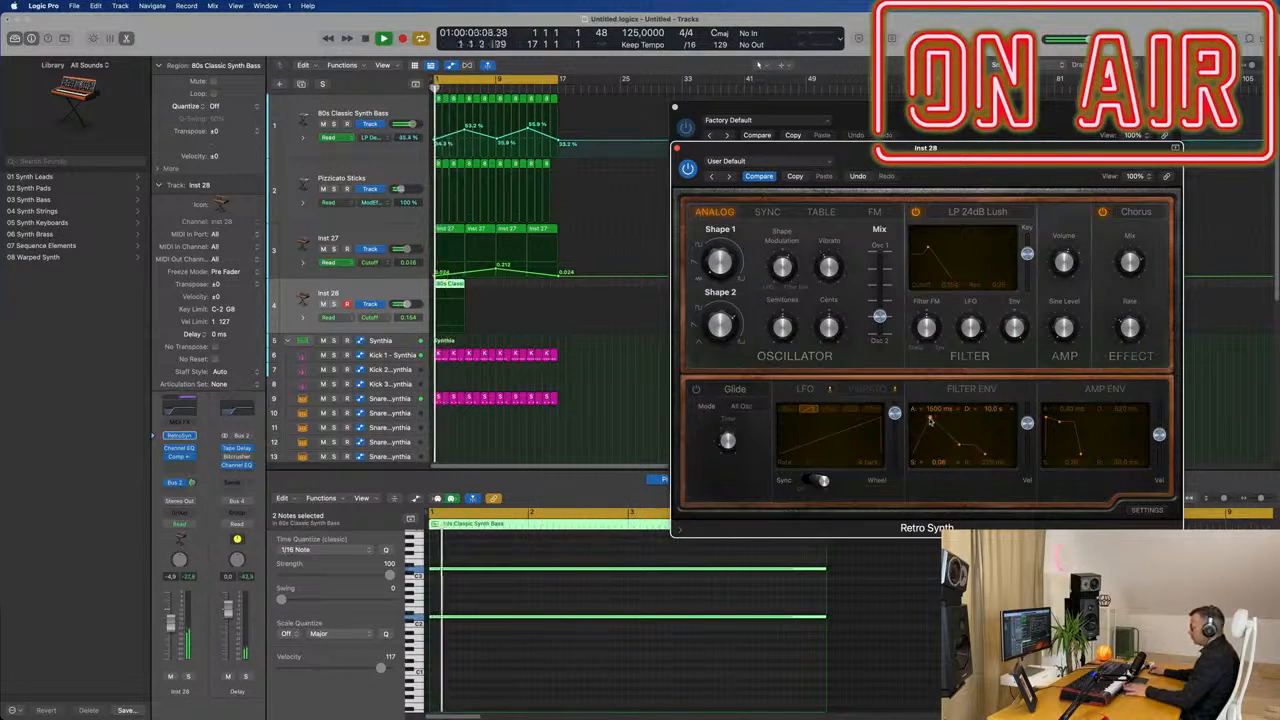
left_click_drag(930, 421, 932, 422)
key("space")
key("space")
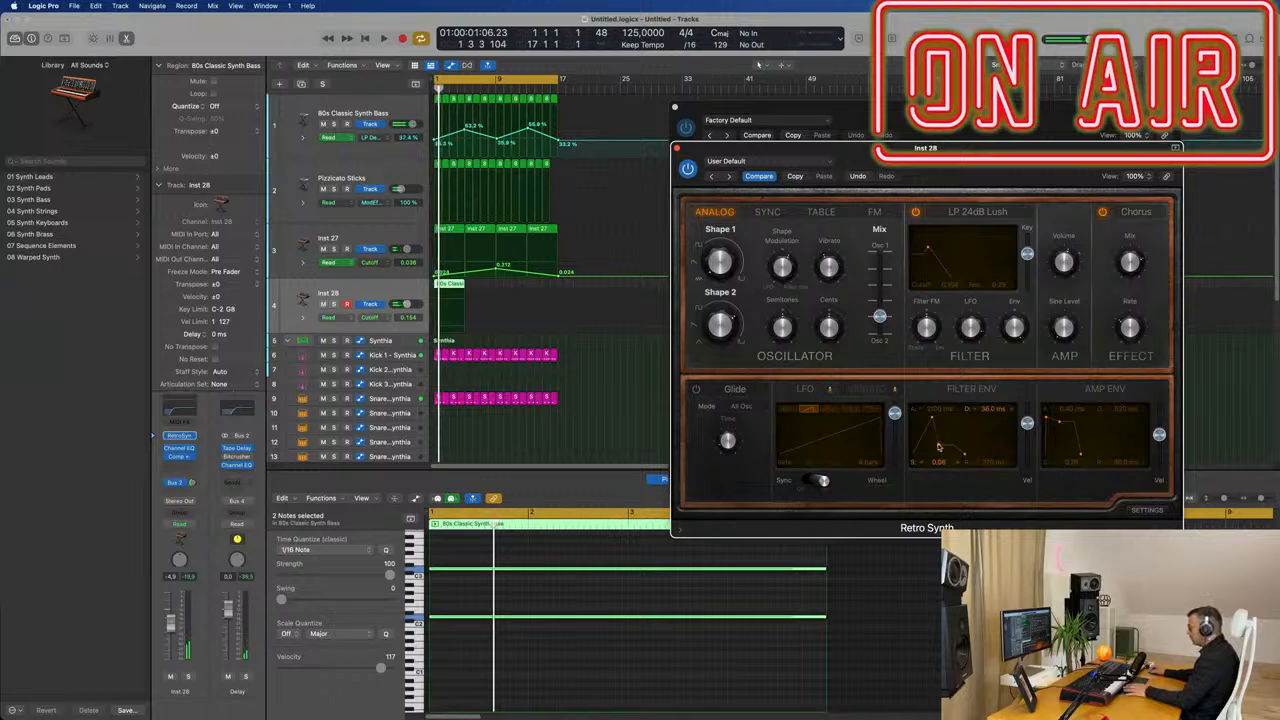
Reduce the filter envelope's decay to 0.00 ms, lengthen its attack further and replay from the start.
key("space")
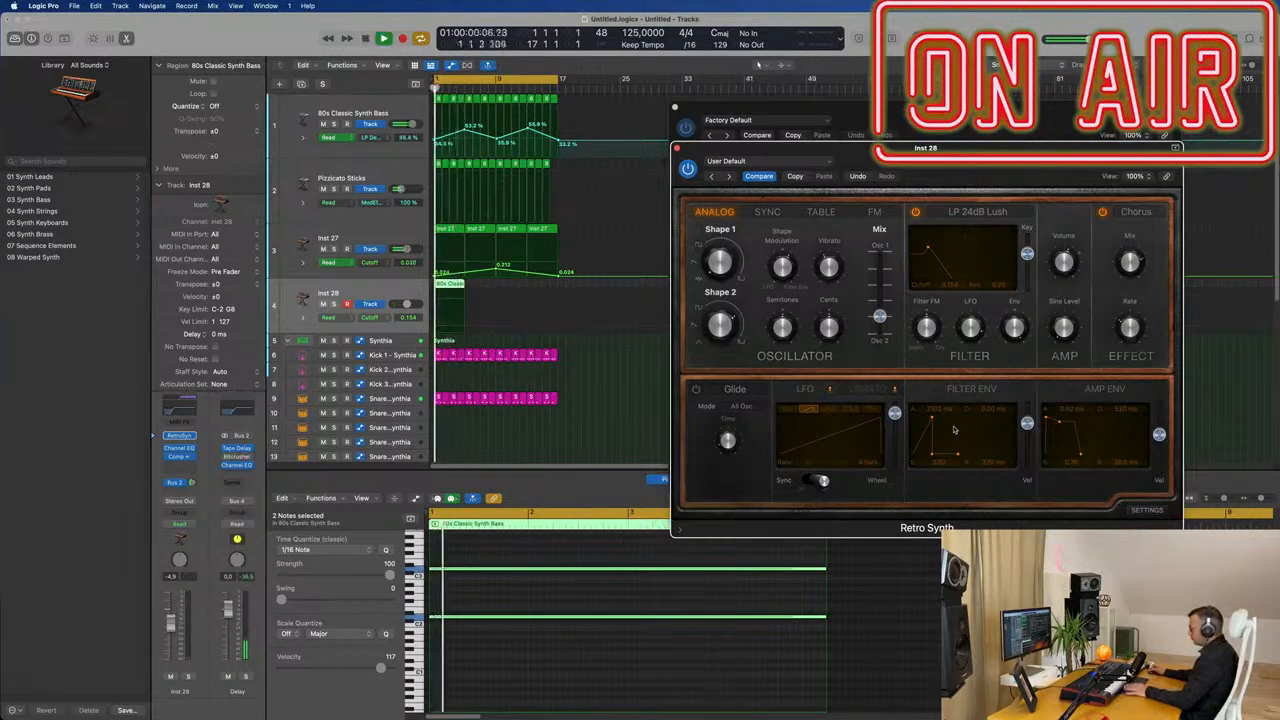
left_click_drag(934, 420, 948, 418)
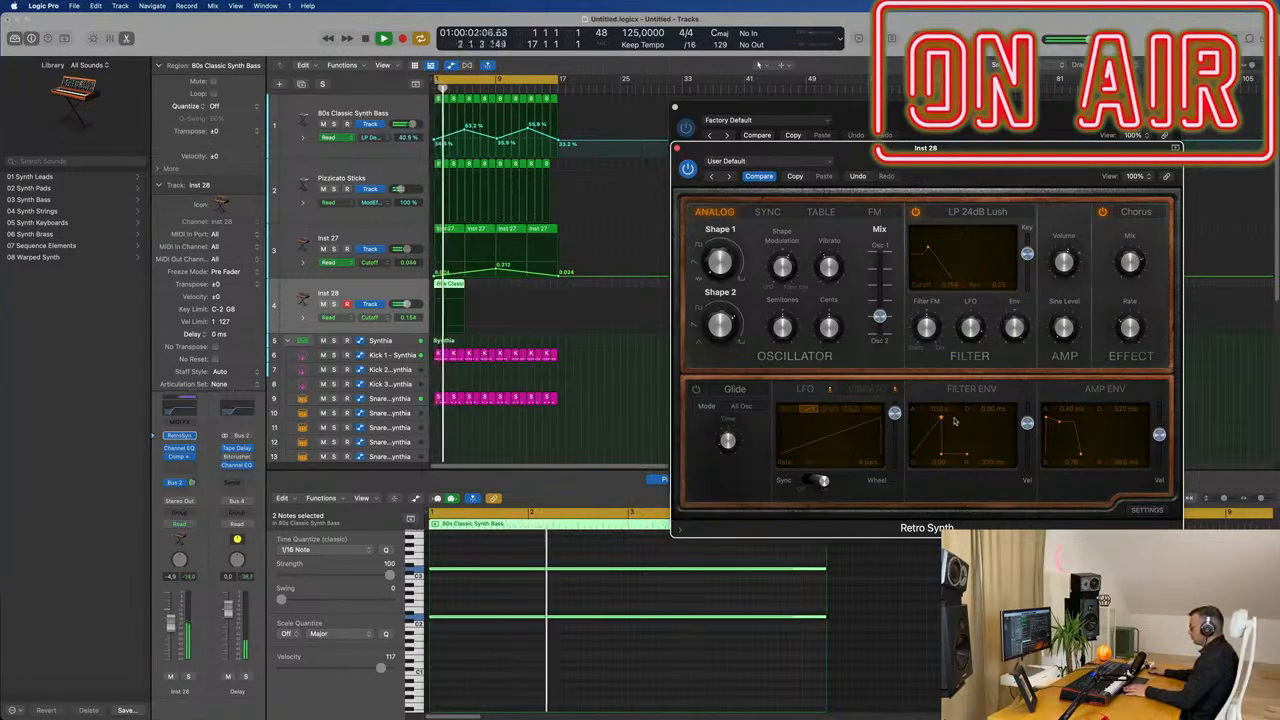
key("Return")
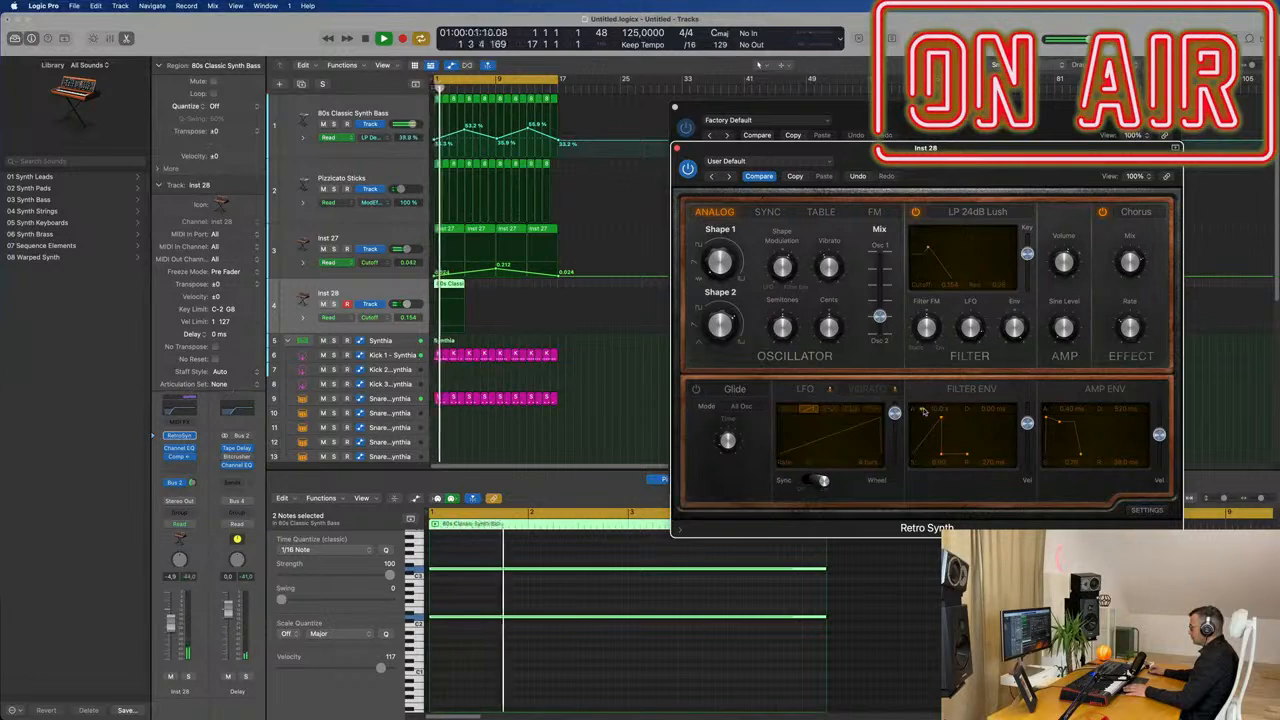
Set the Inst 28 filter envelope's attack to about 8700 ms and decay to 2100 ms, replaying from the start.
left_click_drag(946, 411, 922, 410)
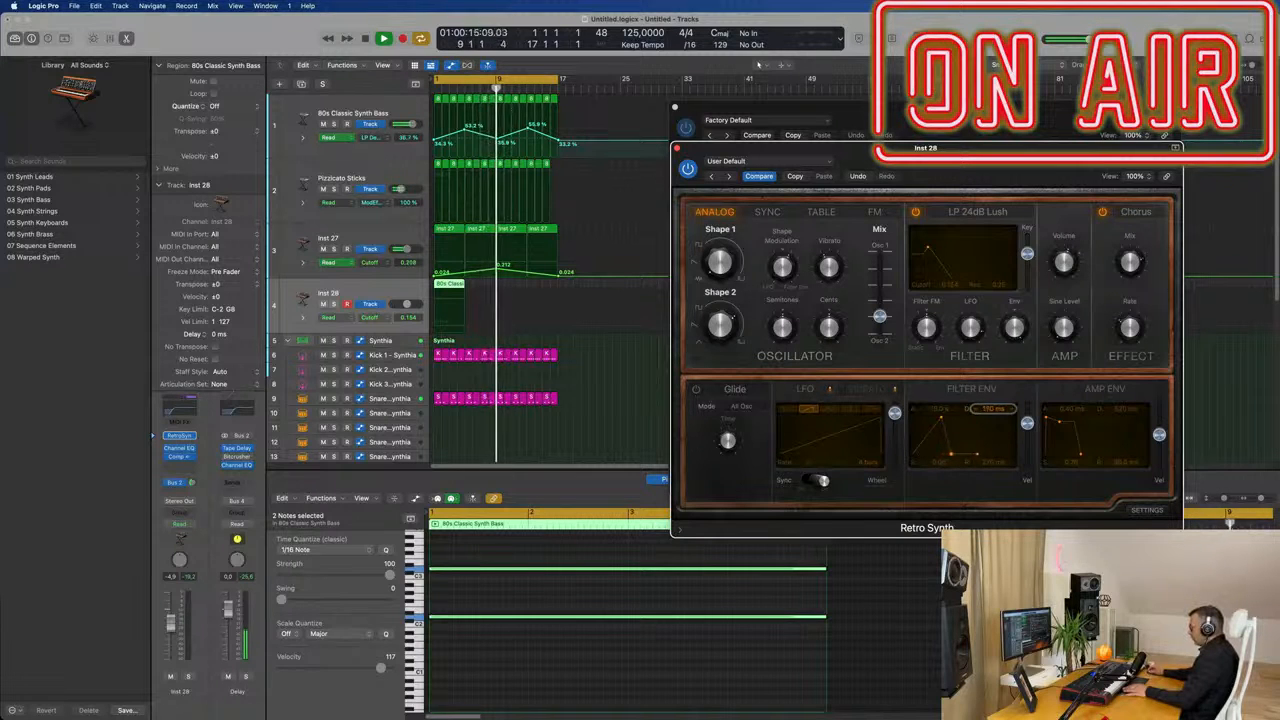
key("Return")
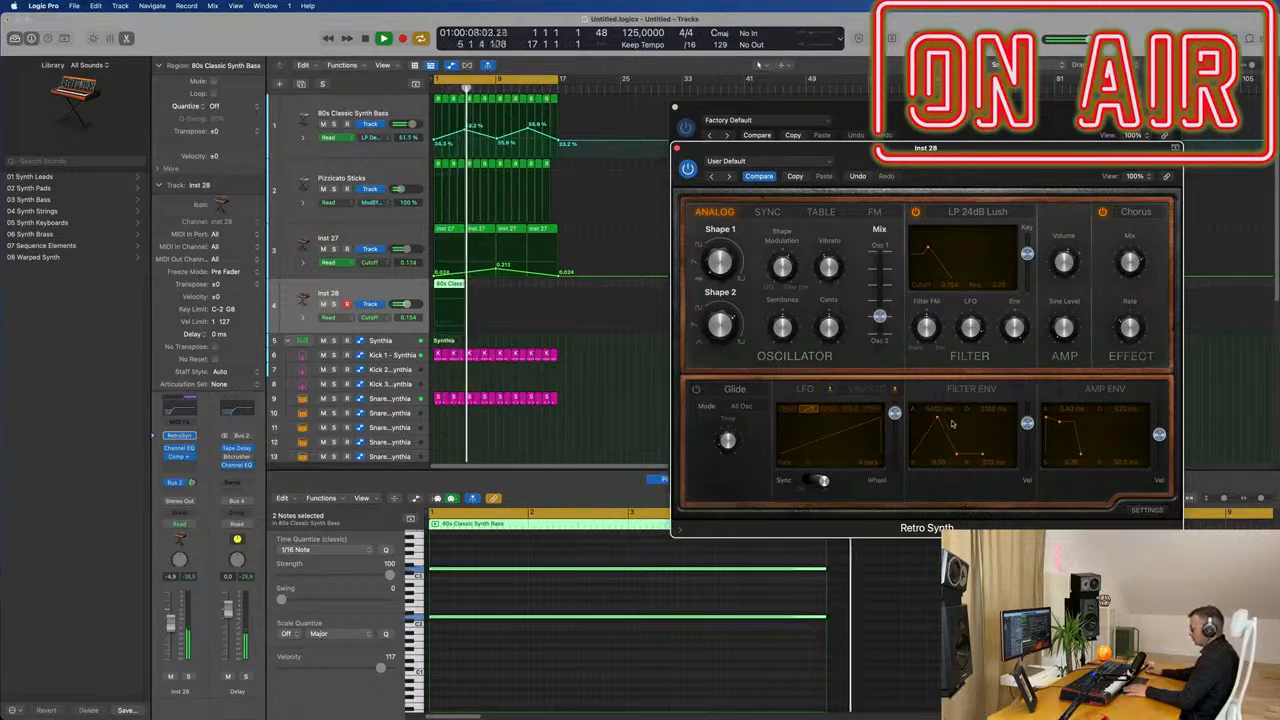
key("Return")
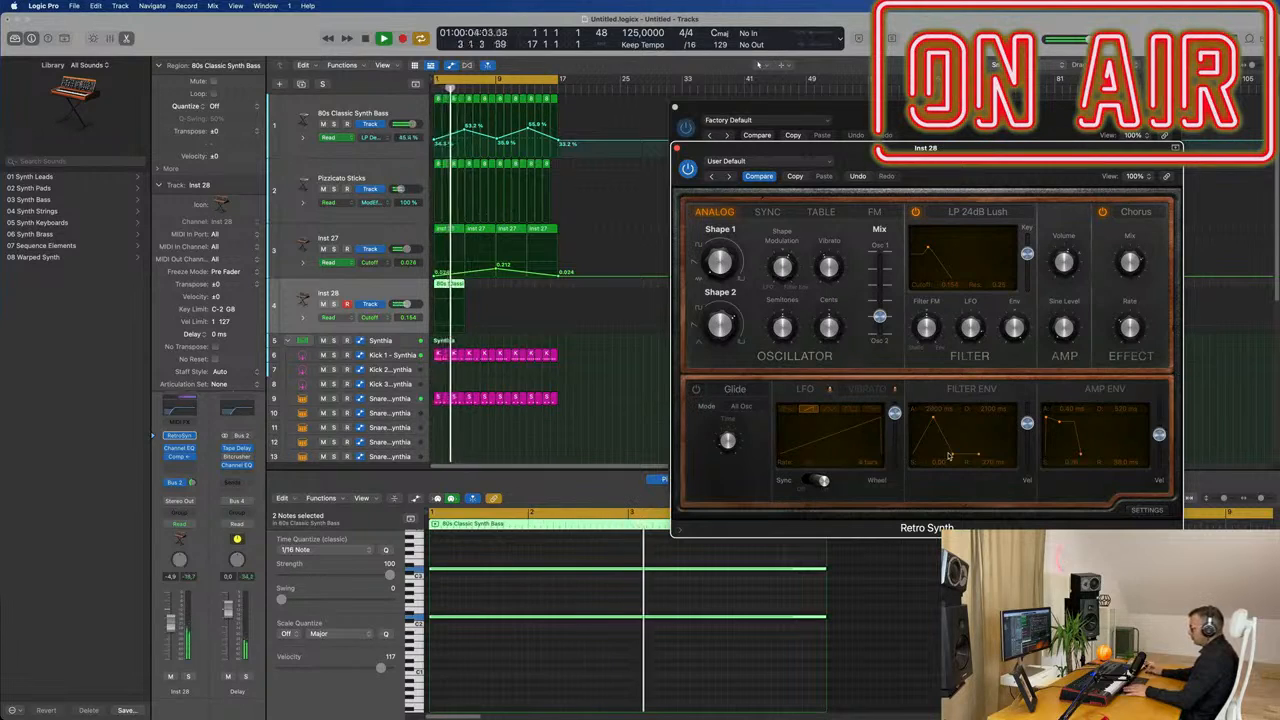
key("Return")
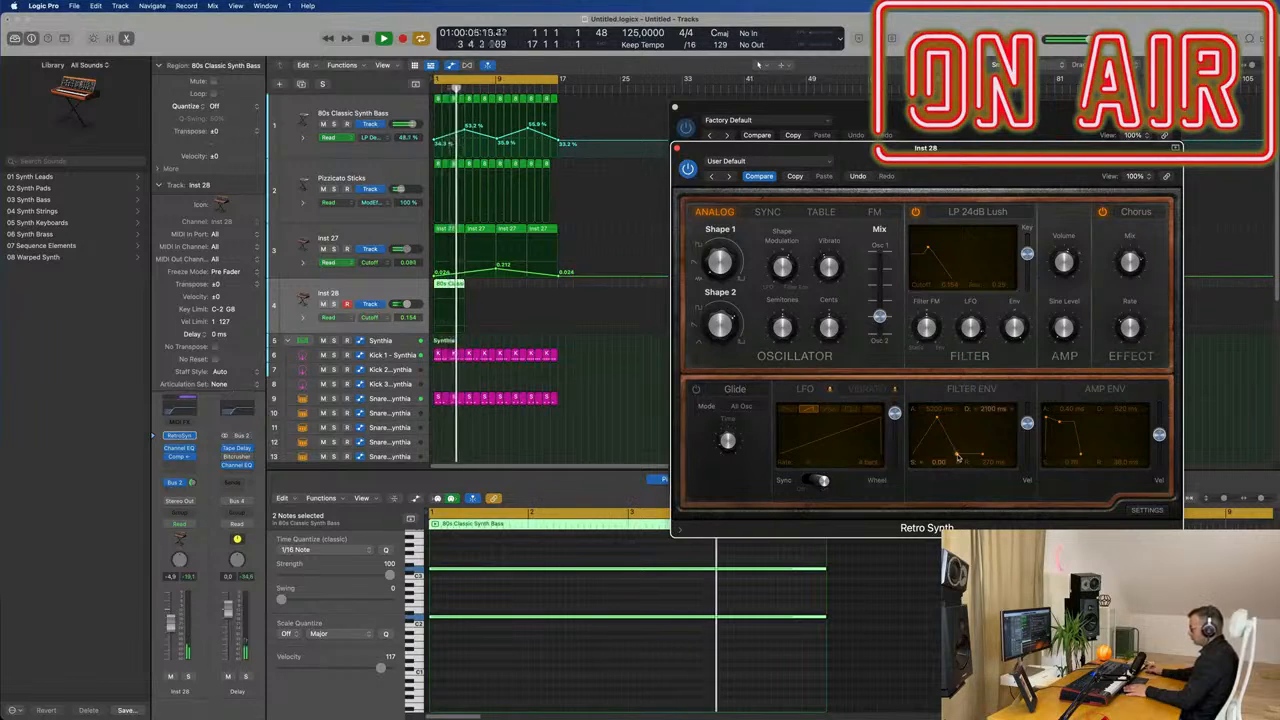
key("Return")
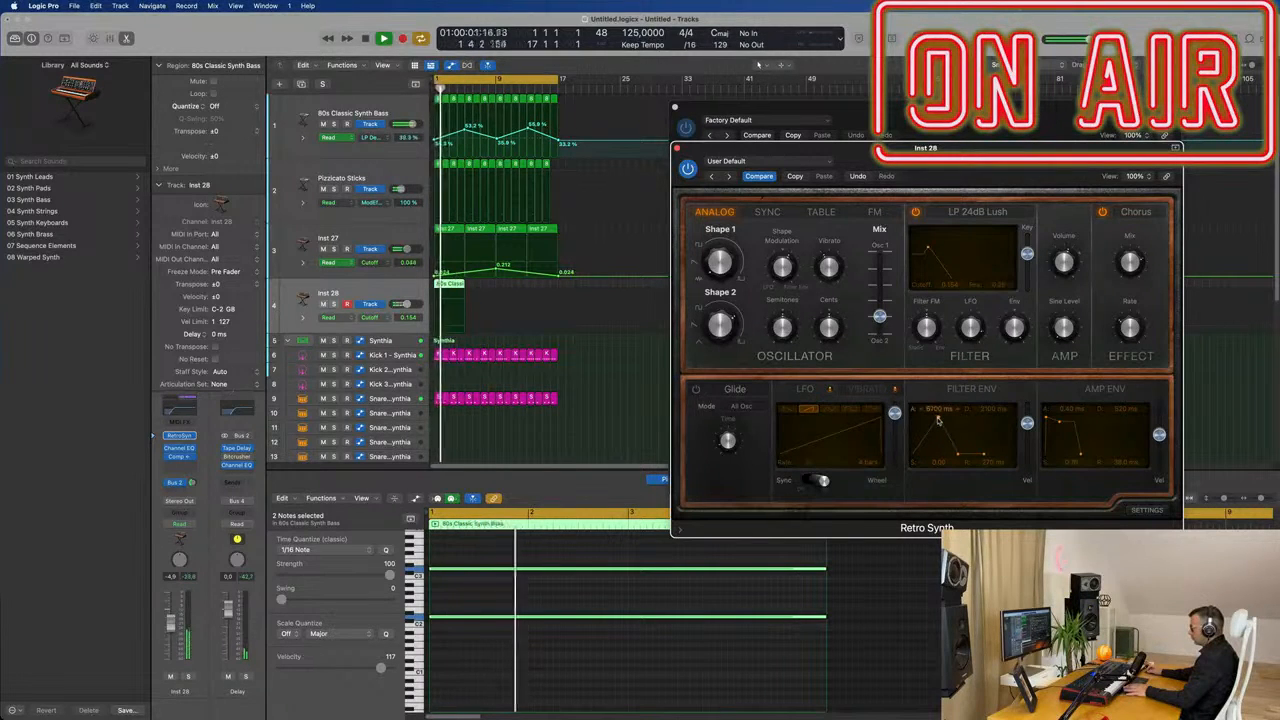
left_click_drag(800, 148, 838, 148)
key("space")
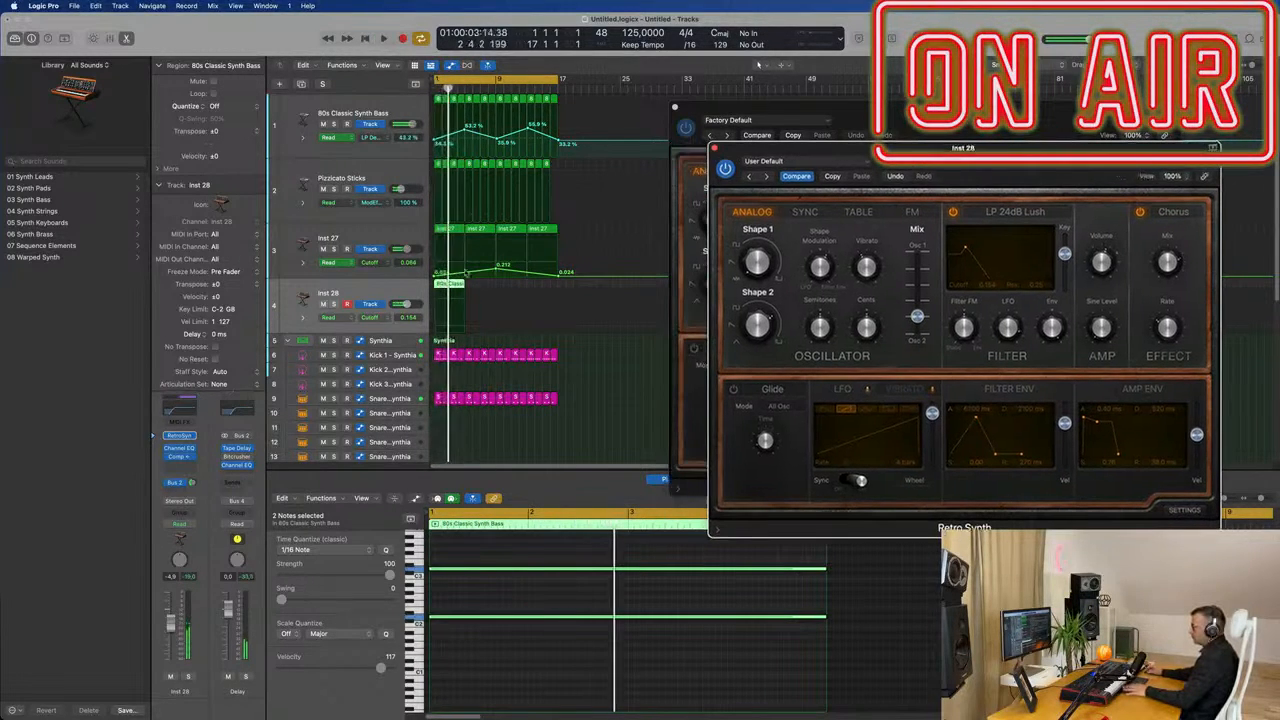
key("Return")
key("space")
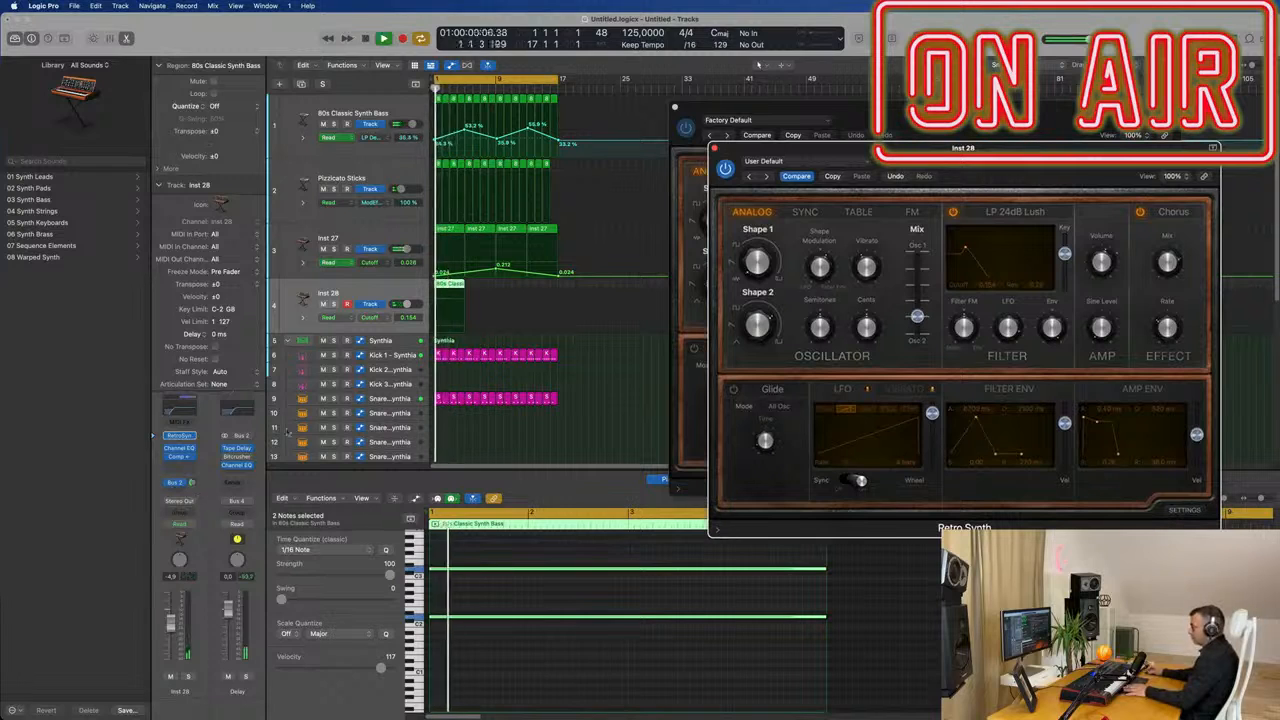
key("Return")
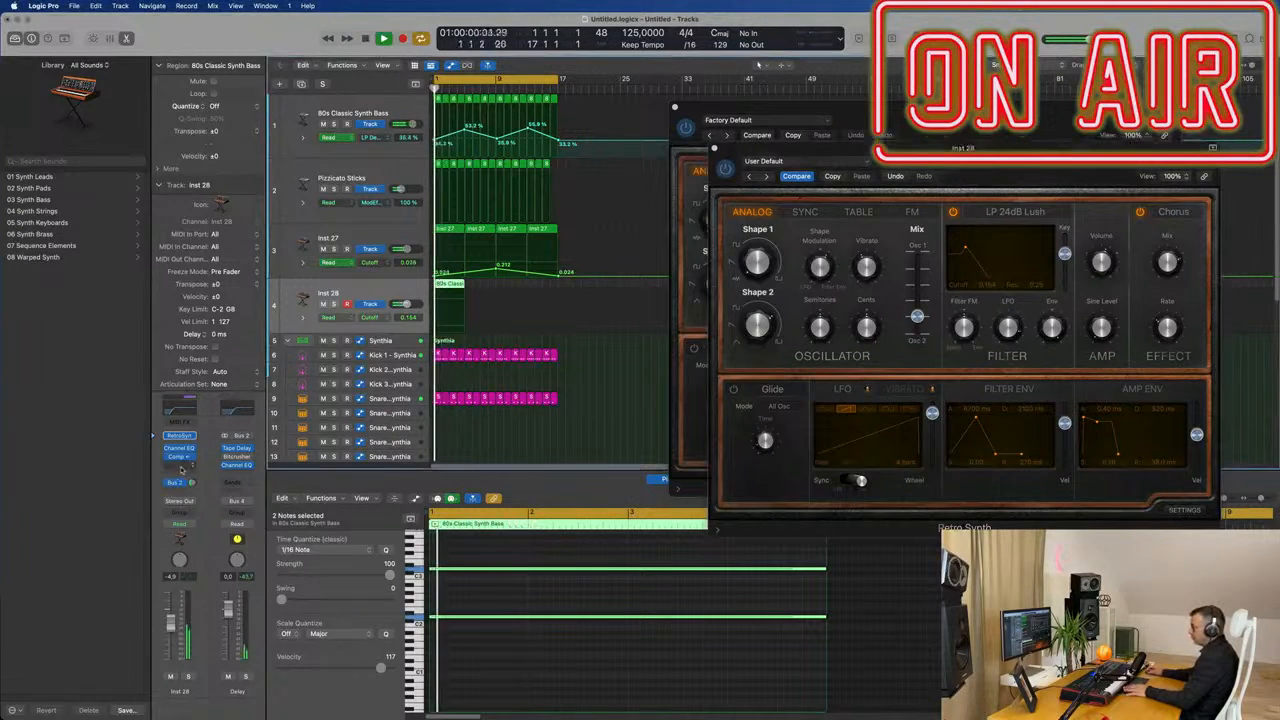
Add a send from Inst 28 to Bus 1 (Reverb) and adjust its send level during playback.
left_click(174, 484)
mouse_move(200, 506)
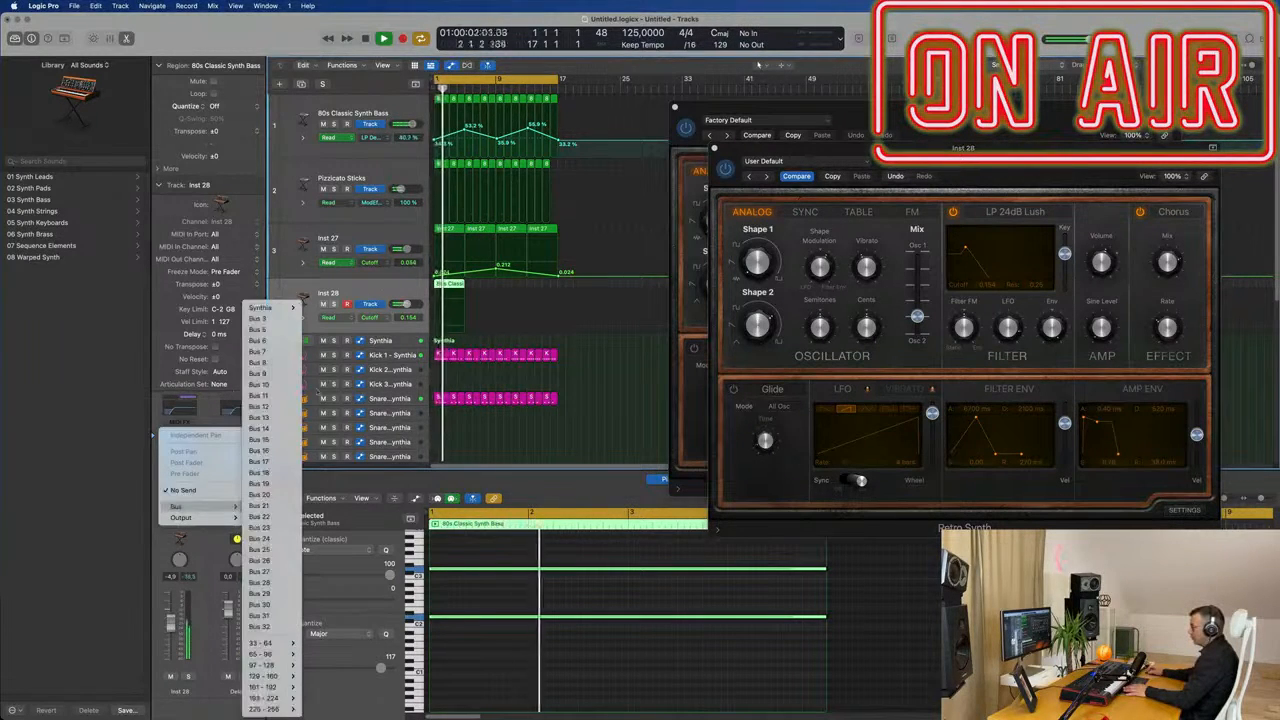
mouse_move(285, 310)
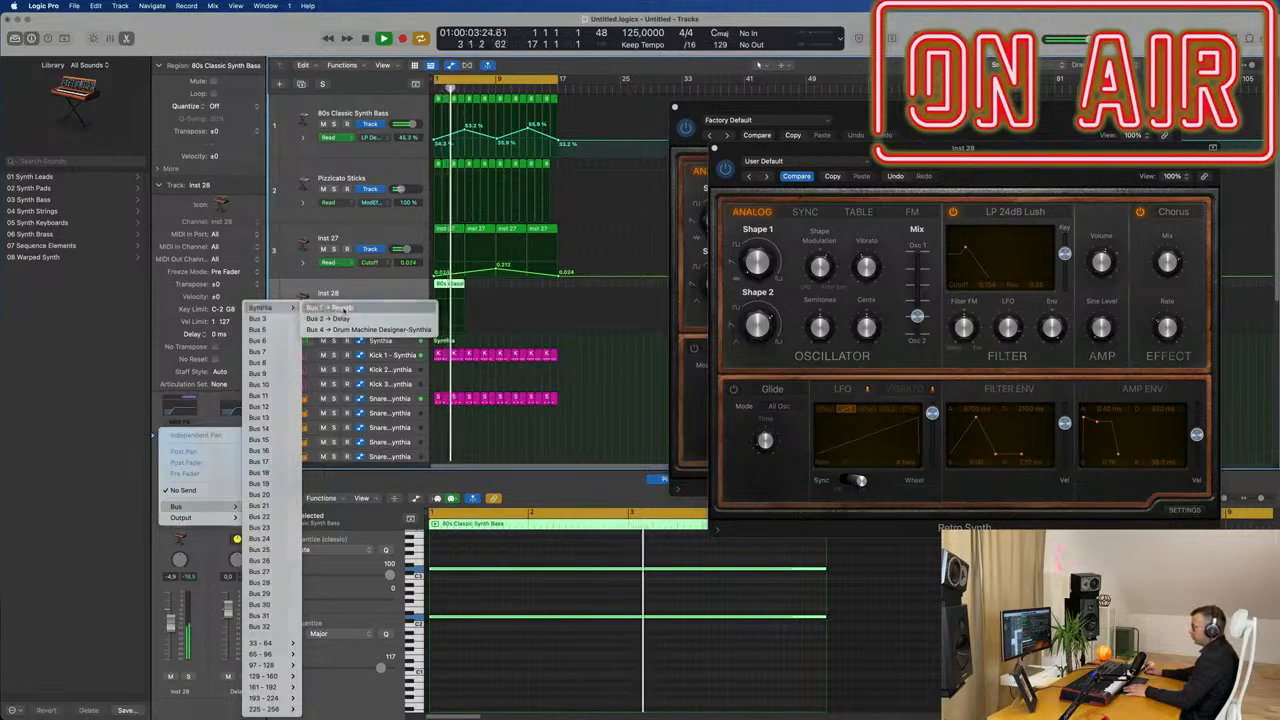
left_click(330, 307)
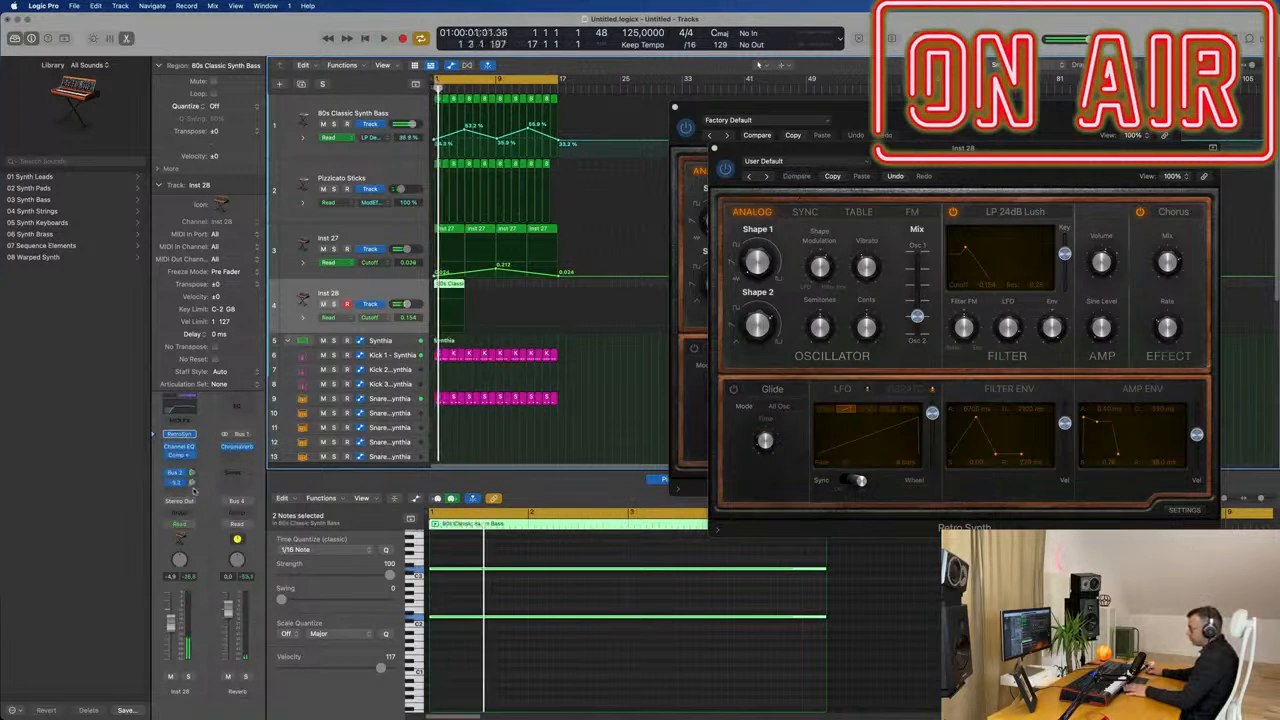
key("Return")
left_click_drag(193, 484, 194, 484)
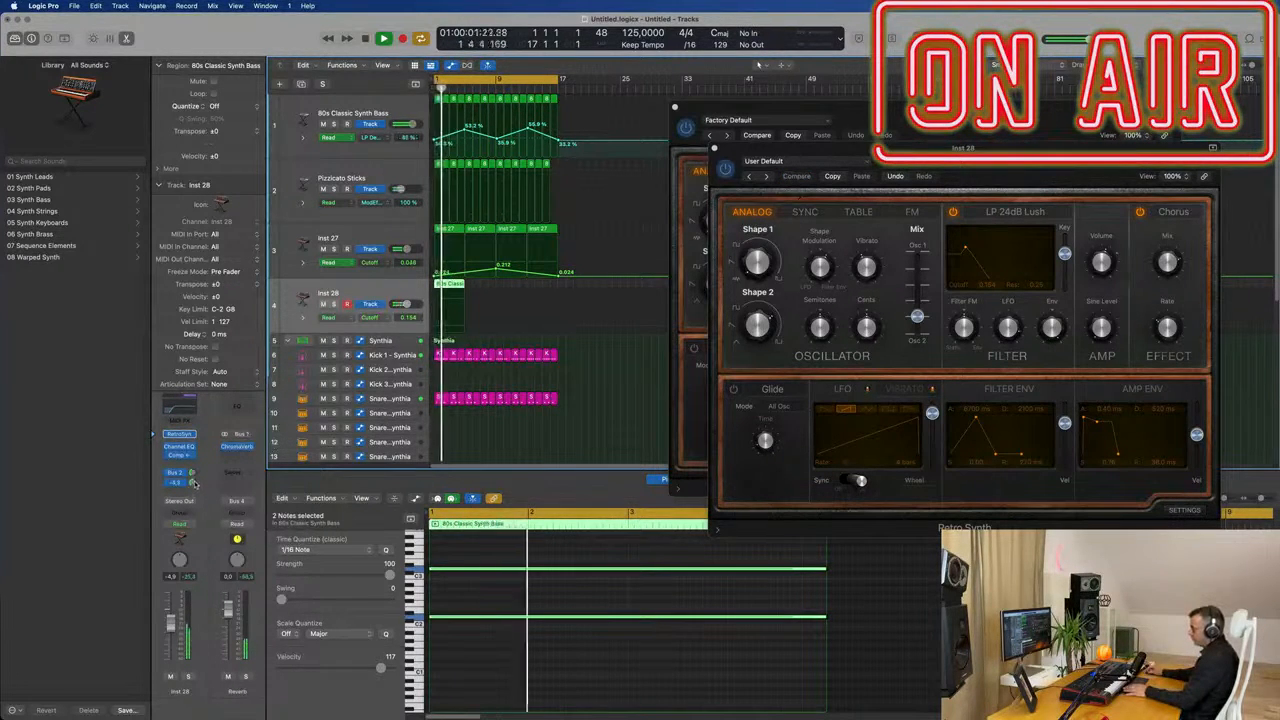
Clear the synth windows off the arrangement and repeat the Inst 28 region up to bar 17.
left_click_drag(812, 171, 1063, 111)
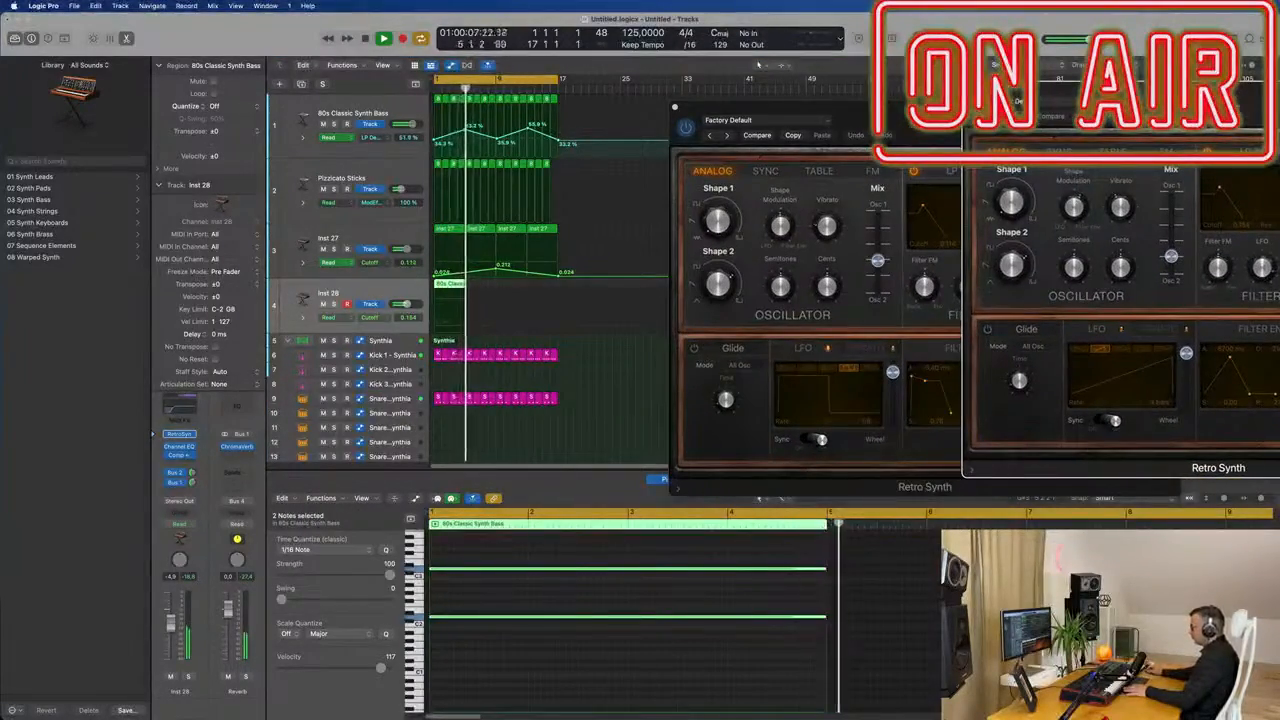
left_click_drag(1214, 99, 687, 234)
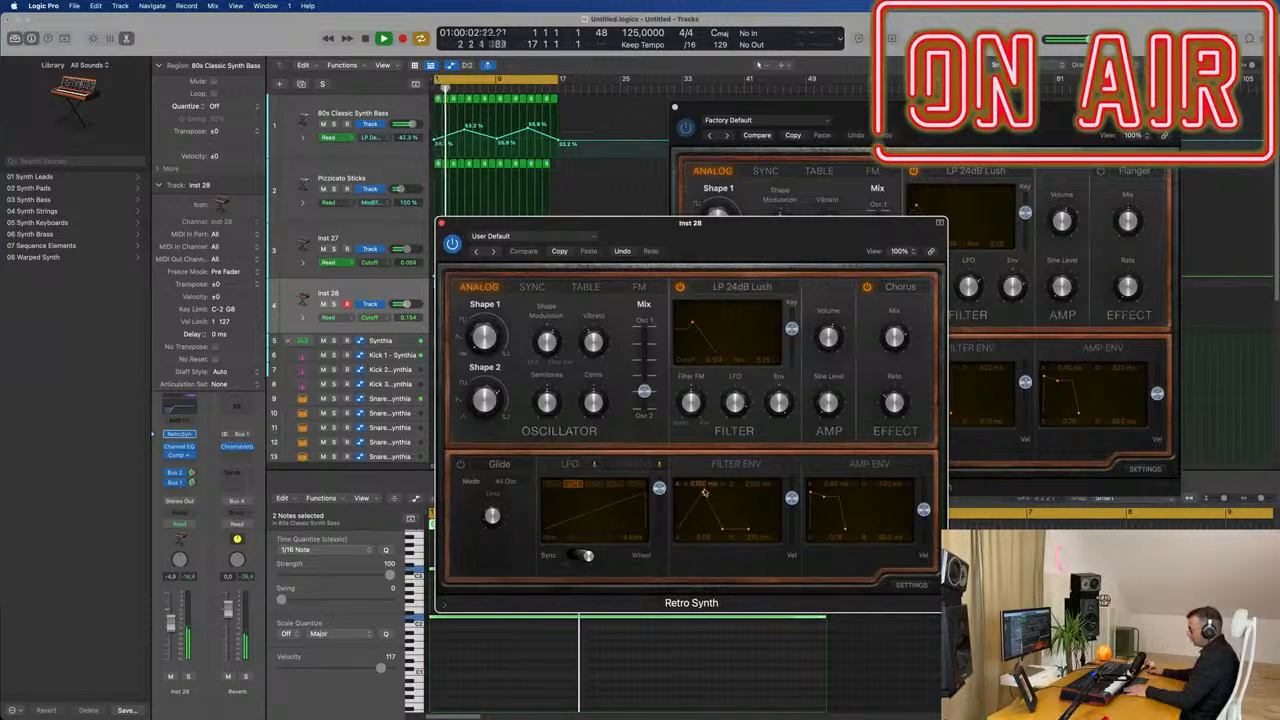
left_click_drag(812, 245, 1272, 116)
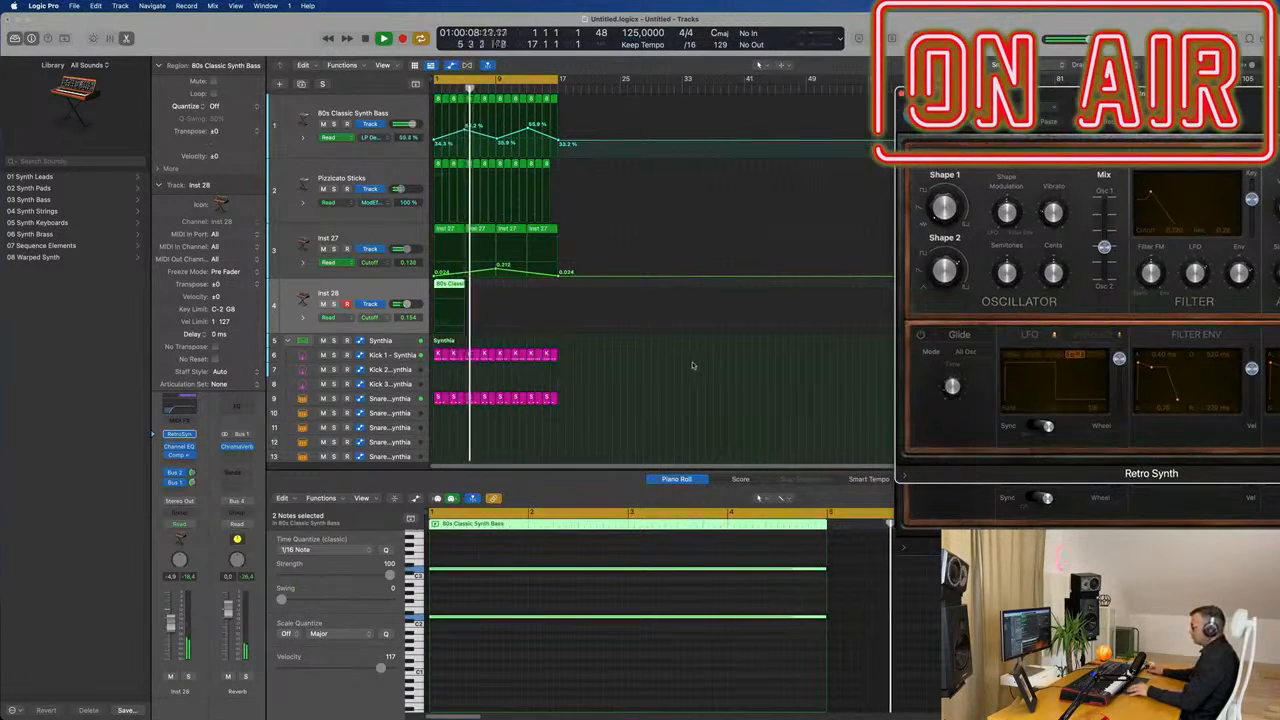
key("space")
key("space")
left_click_drag(486, 285, 422, 286)
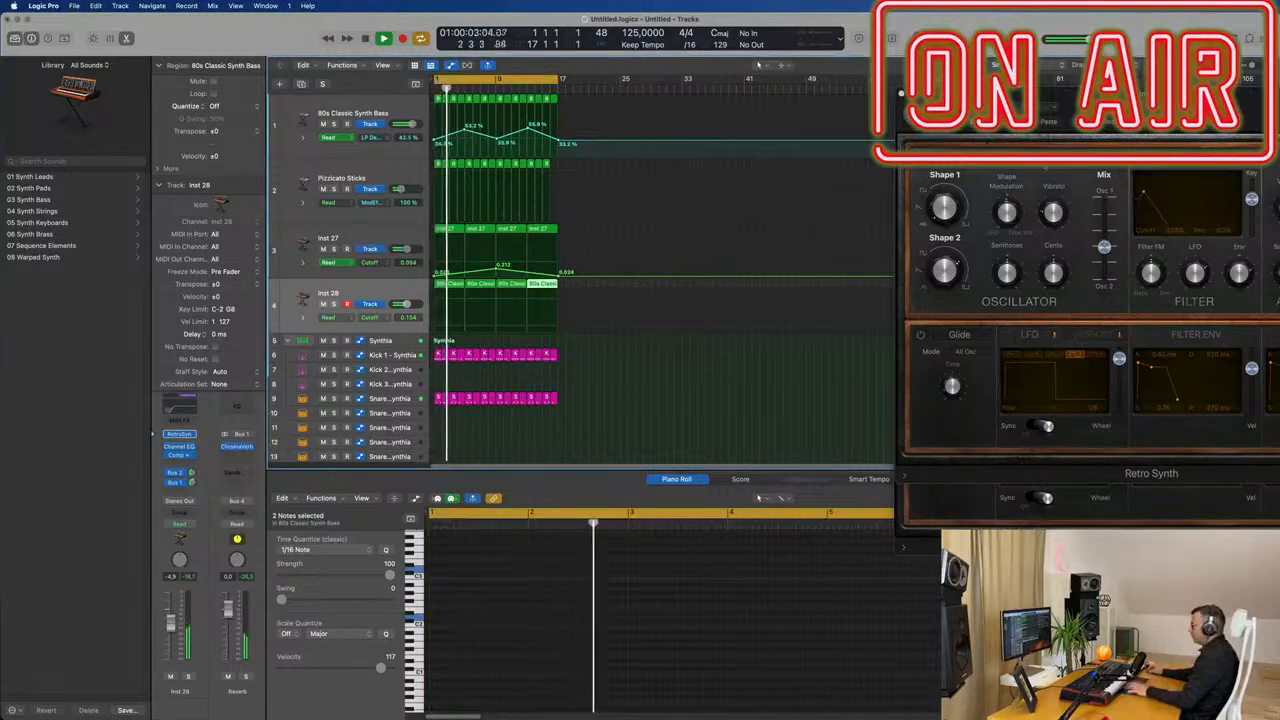
Bring the Inst 27 Retro Synth forward and change its effect from Flanger to Chorus, switched on.
left_click_drag(1167, 102, 808, 174)
key("space")
key("space")
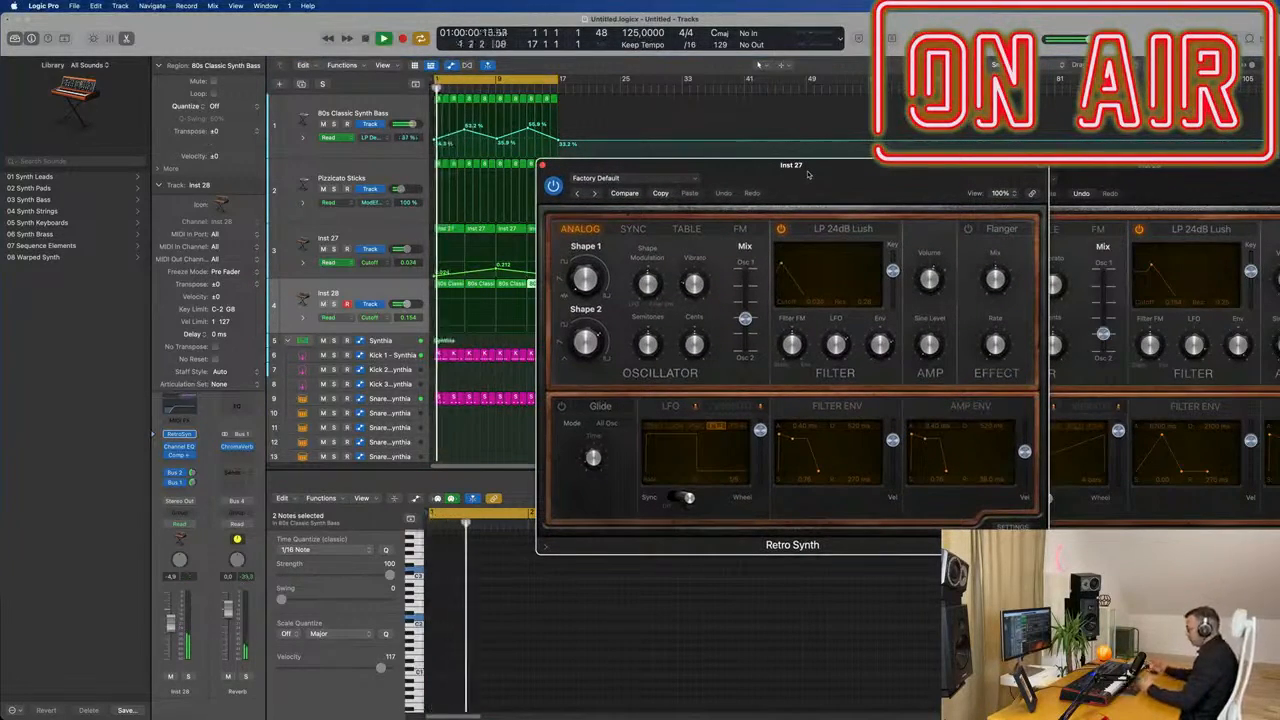
left_click(985, 229)
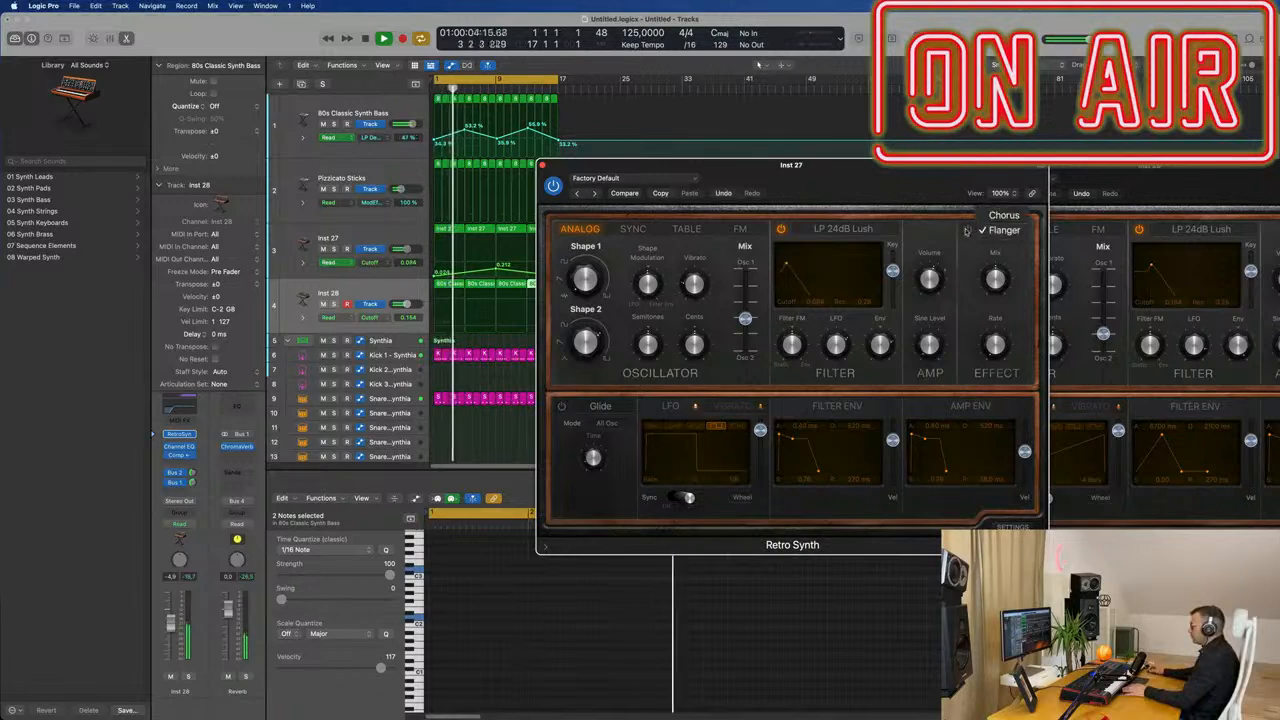
left_click(990, 216)
left_click_drag(927, 182, 1035, 165)
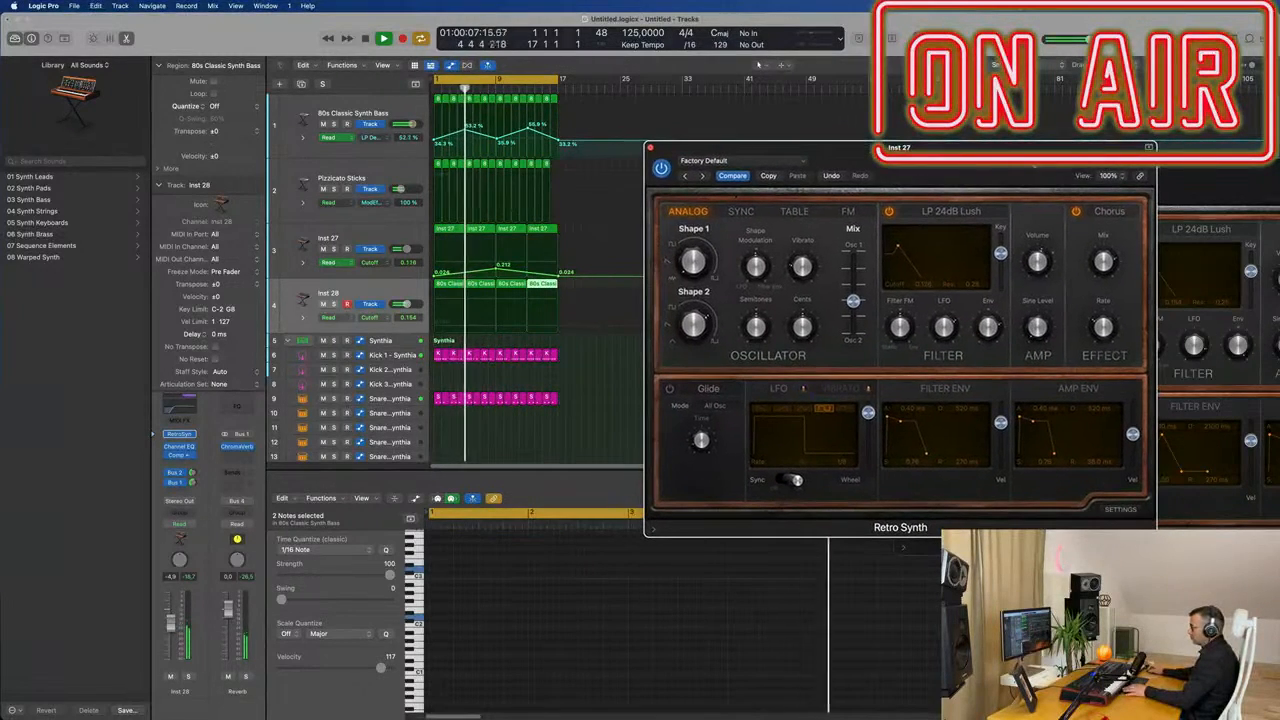
Select the Inst 28 regions, reopen the track's Retro Synth and set its amp sine level to 0.43.
left_click(383, 293)
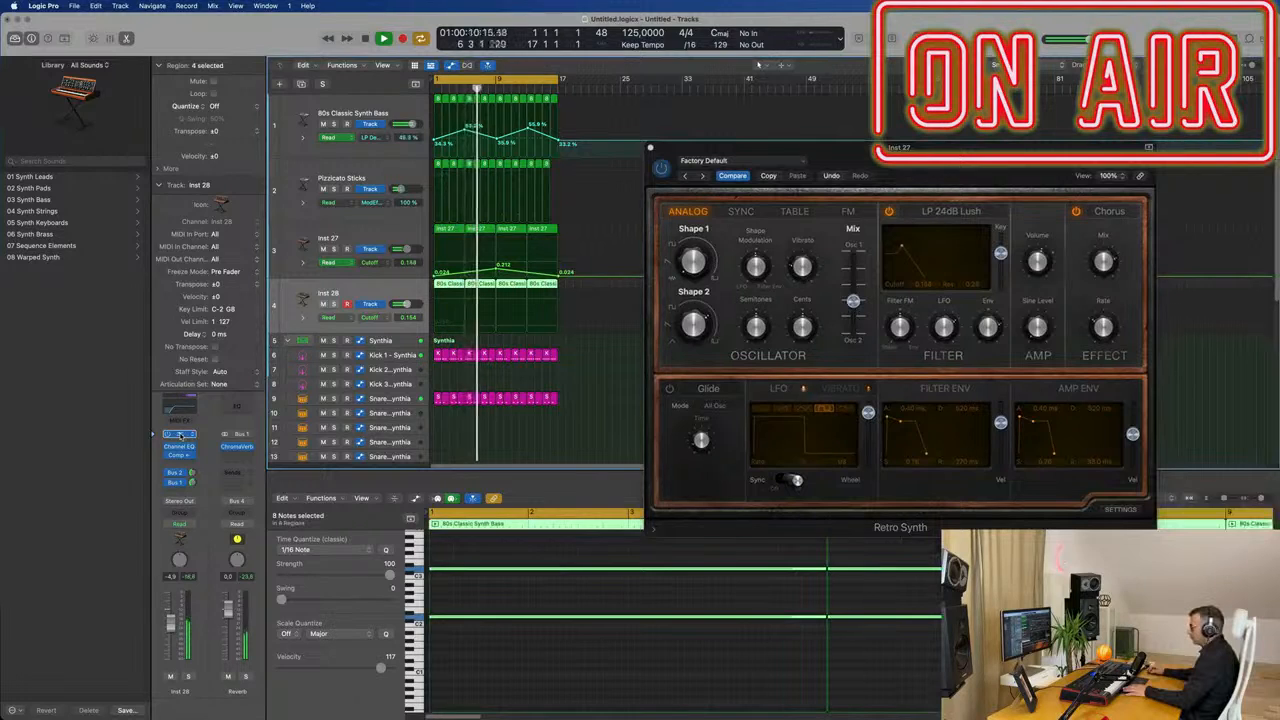
left_click(180, 435)
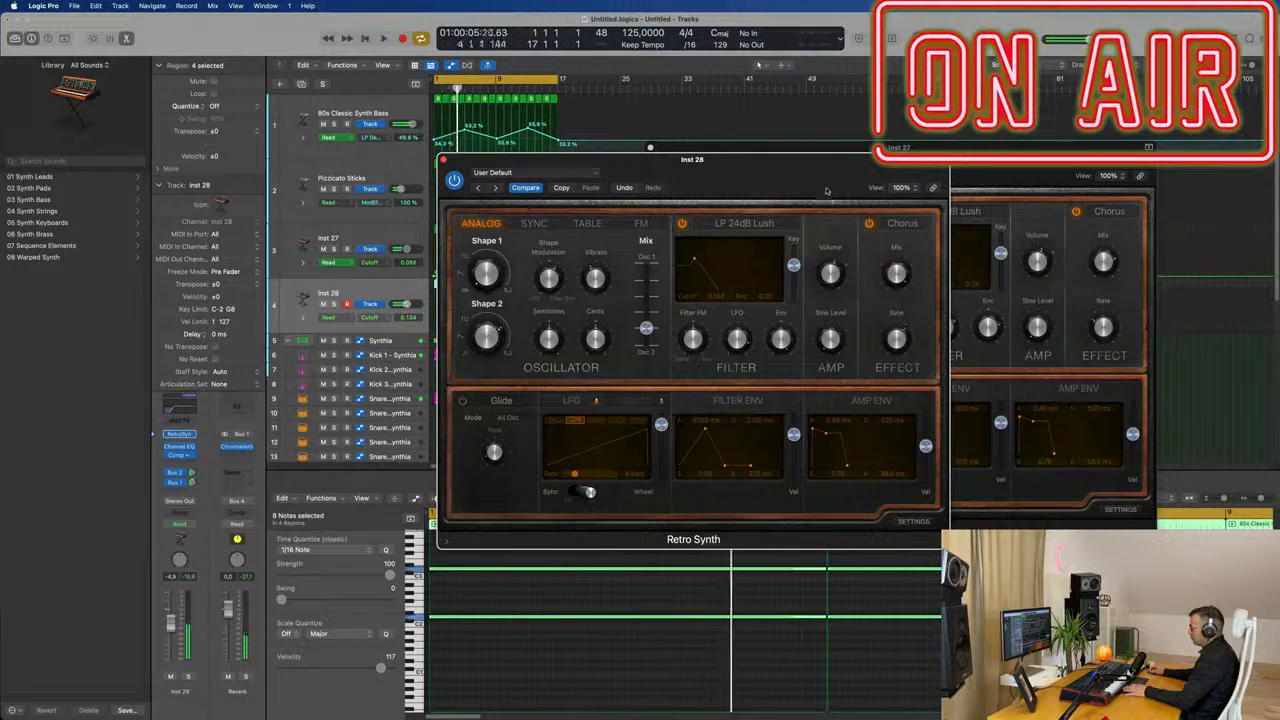
left_click_drag(693, 159, 843, 133)
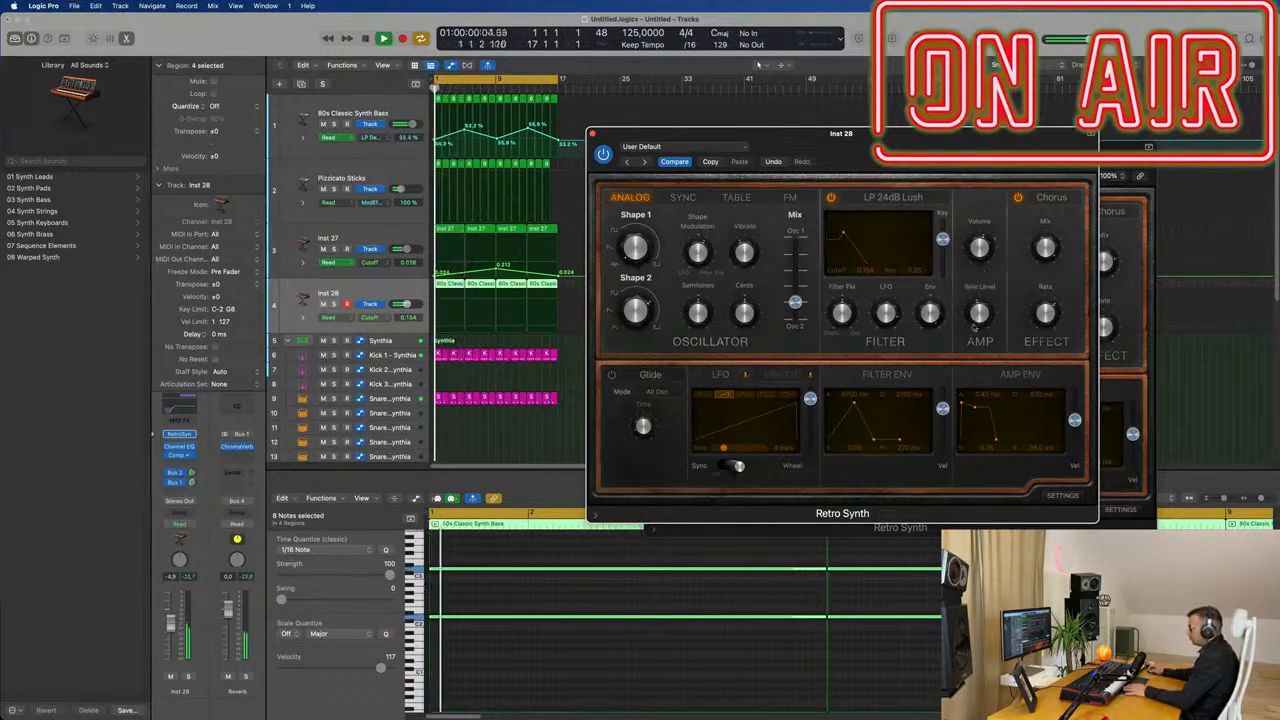
mouse_move(985, 318)
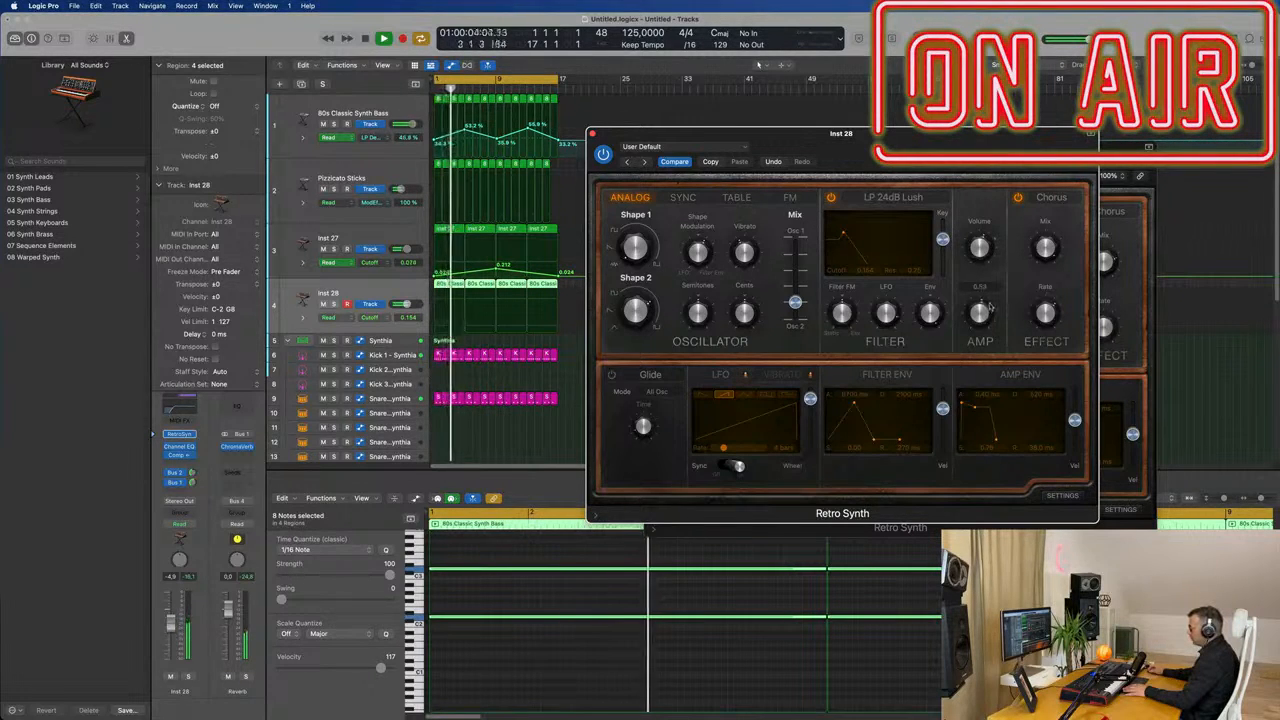
left_click_drag(990, 307, 988, 316)
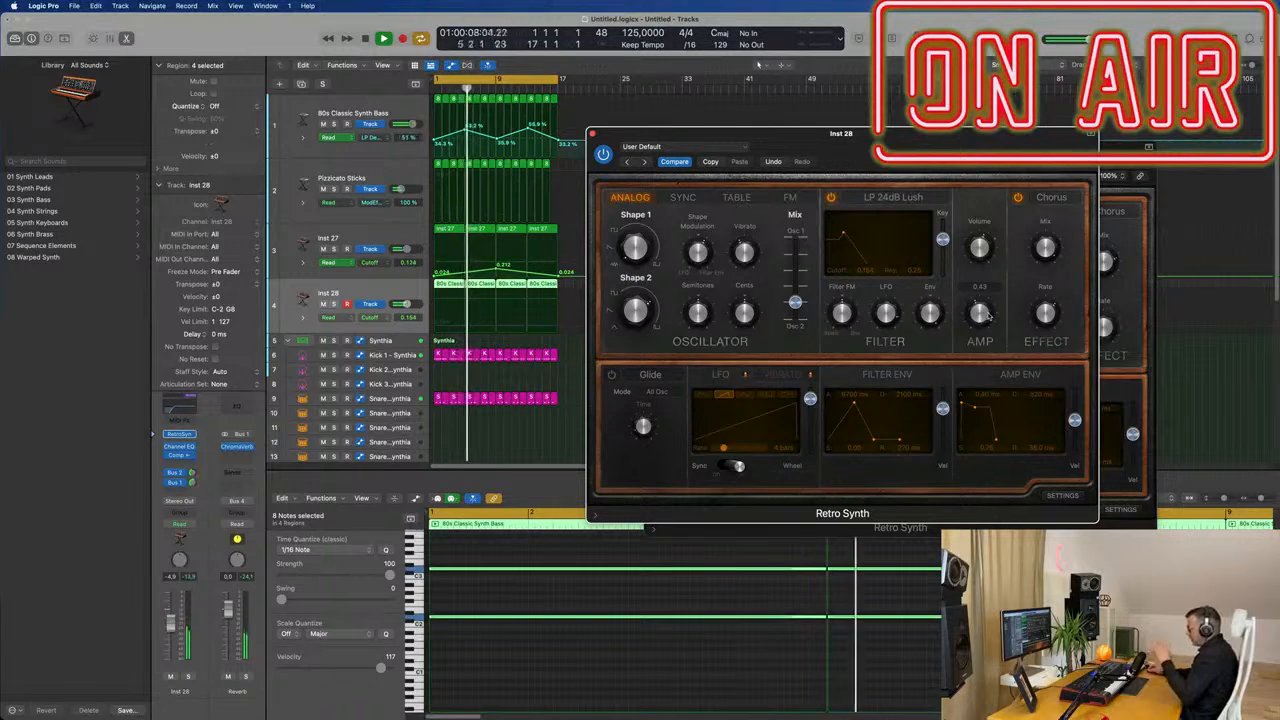
Change the Inst 28 synth effect from Chorus to Flanger and adjust its mix and rate.
left_click_drag(951, 150, 925, 161)
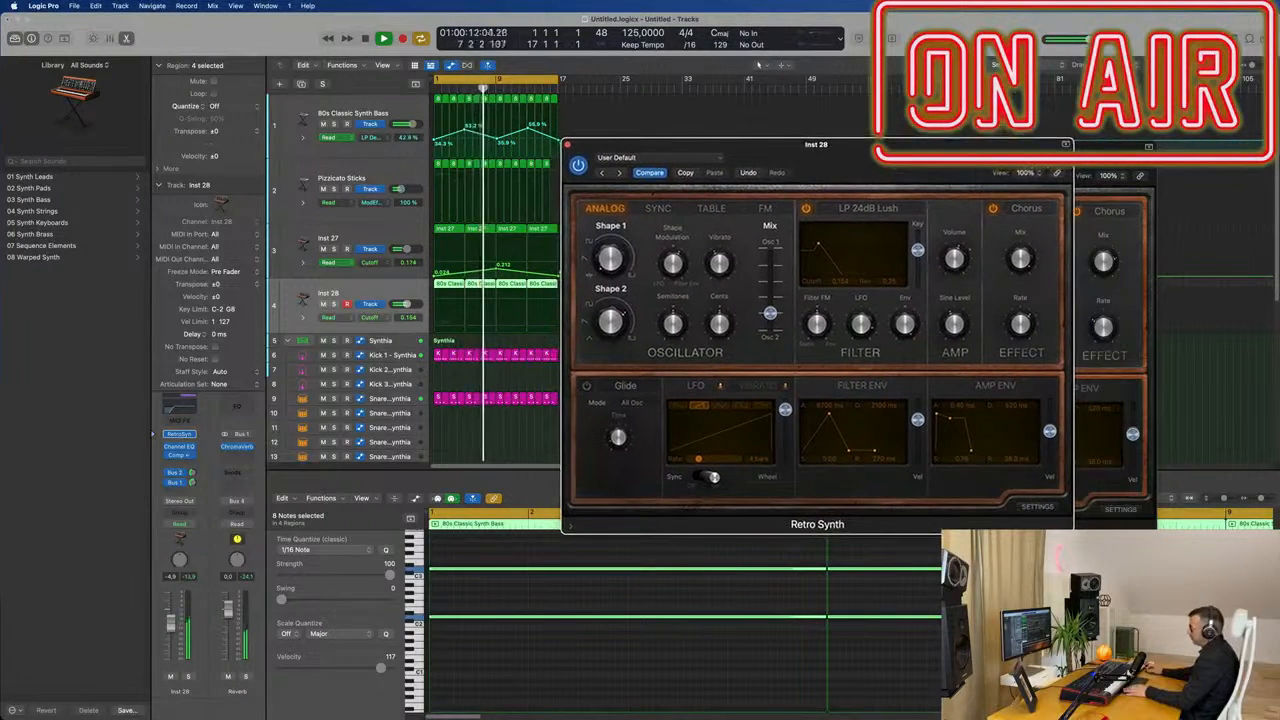
left_click(1014, 210)
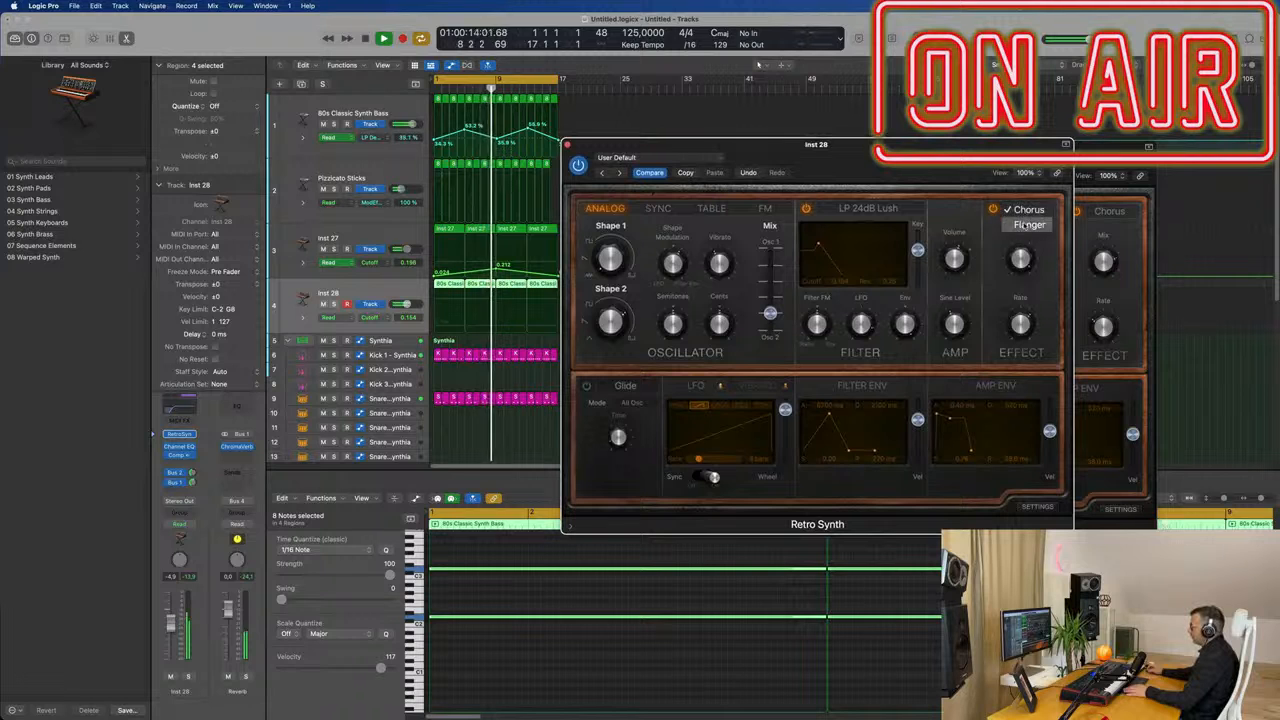
left_click(1020, 228)
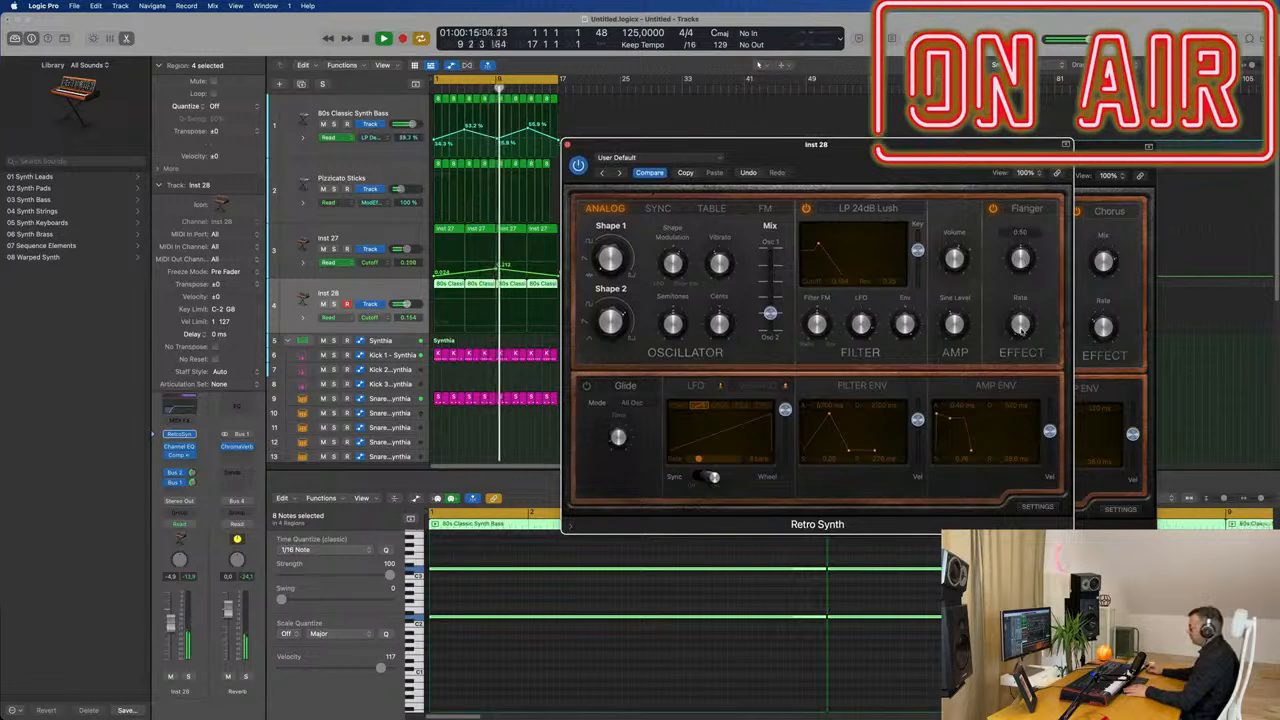
left_click_drag(1023, 323, 1023, 214)
left_click_drag(1020, 323, 1022, 330)
Replay the loop and adjust the Inst 28 filter's envelope amount.
key("space")
key("space")
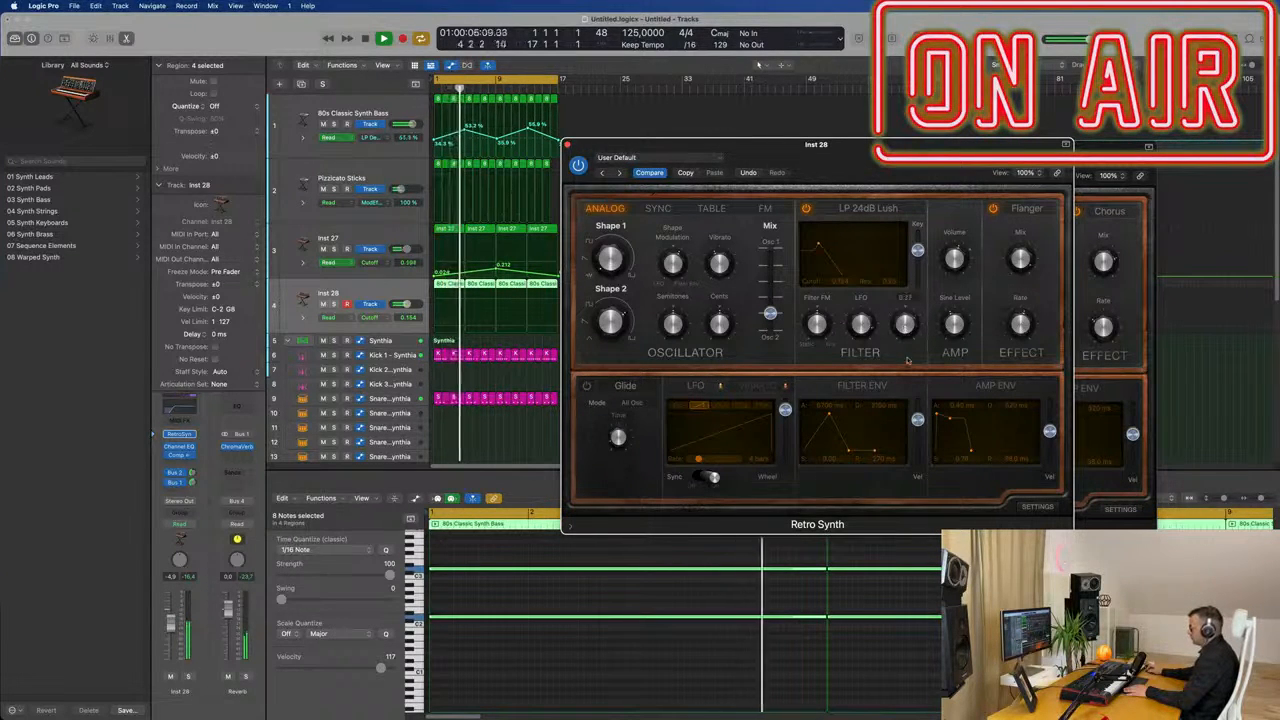
key("space")
key("space")
left_click_drag(911, 340, 922, 311)
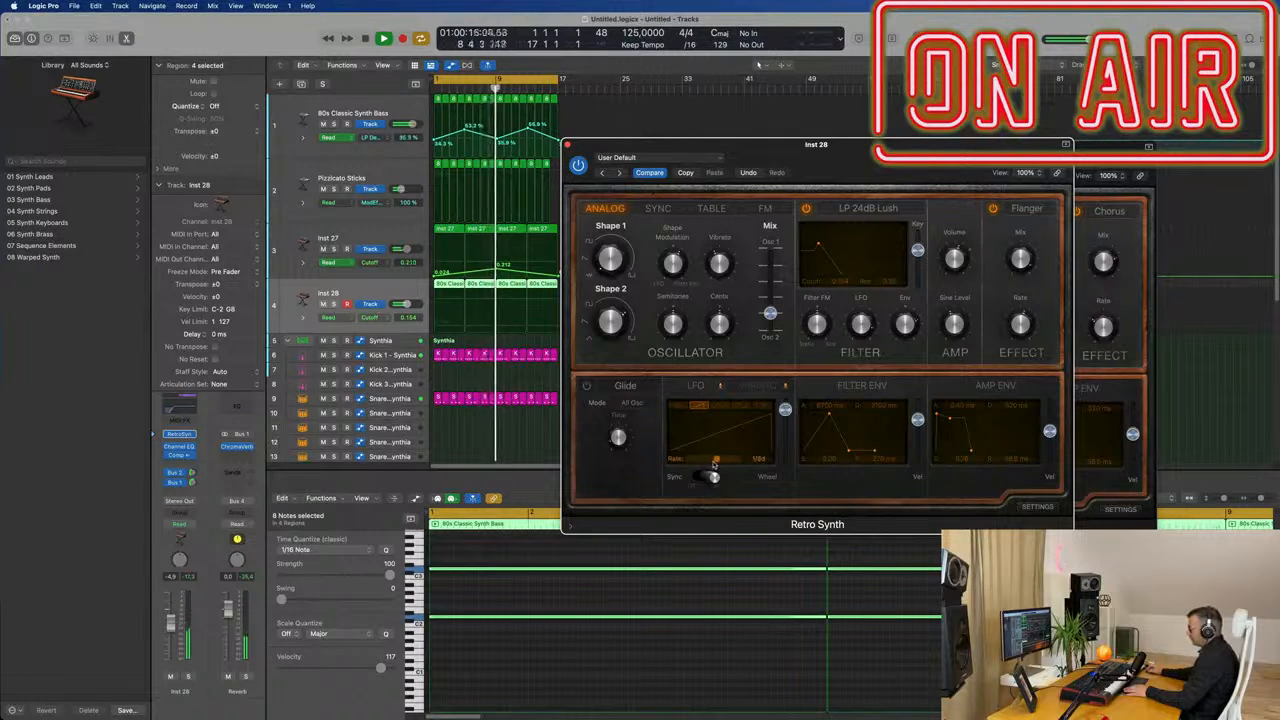
Set the Inst 28 LFO rate to 1/16, switch its waveform to square and adjust its intensity.
left_click_drag(717, 462, 720, 462)
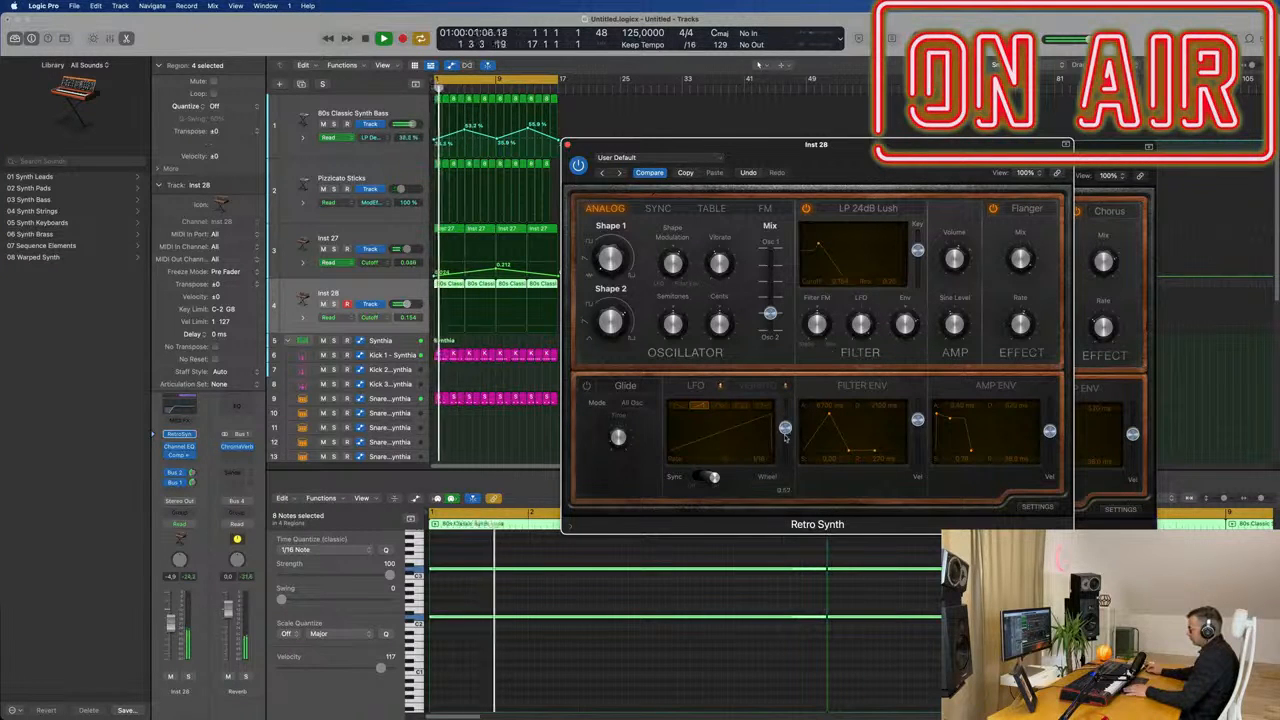
left_click(742, 406)
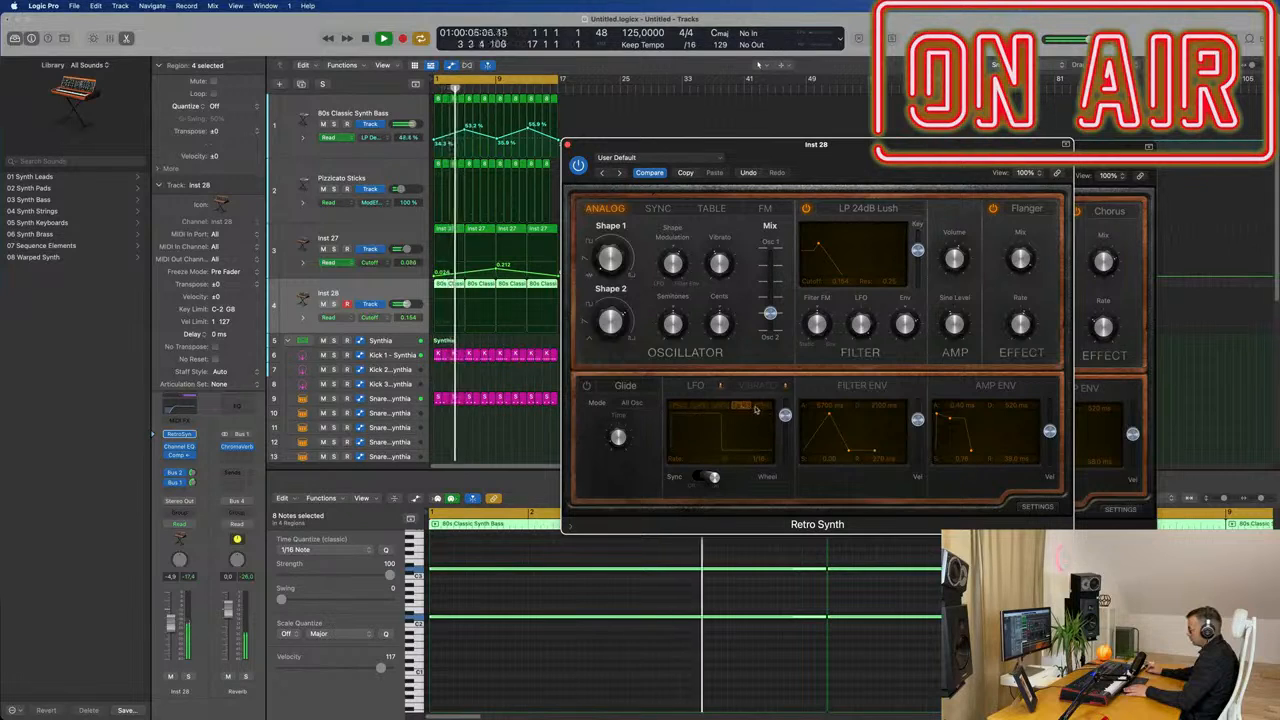
mouse_move(786, 419)
left_mouse_down()
mouse_move(786, 449)
mouse_move(785, 415)
left_mouse_up()
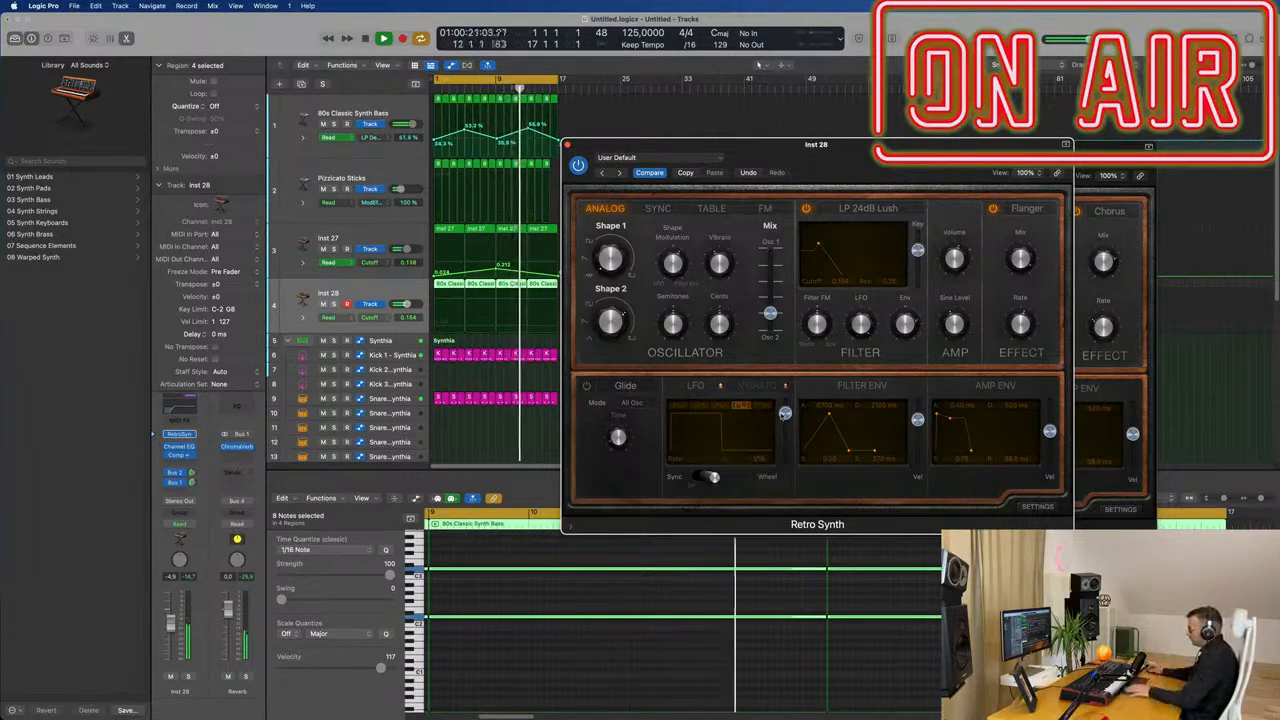
left_click_drag(786, 414, 786, 404)
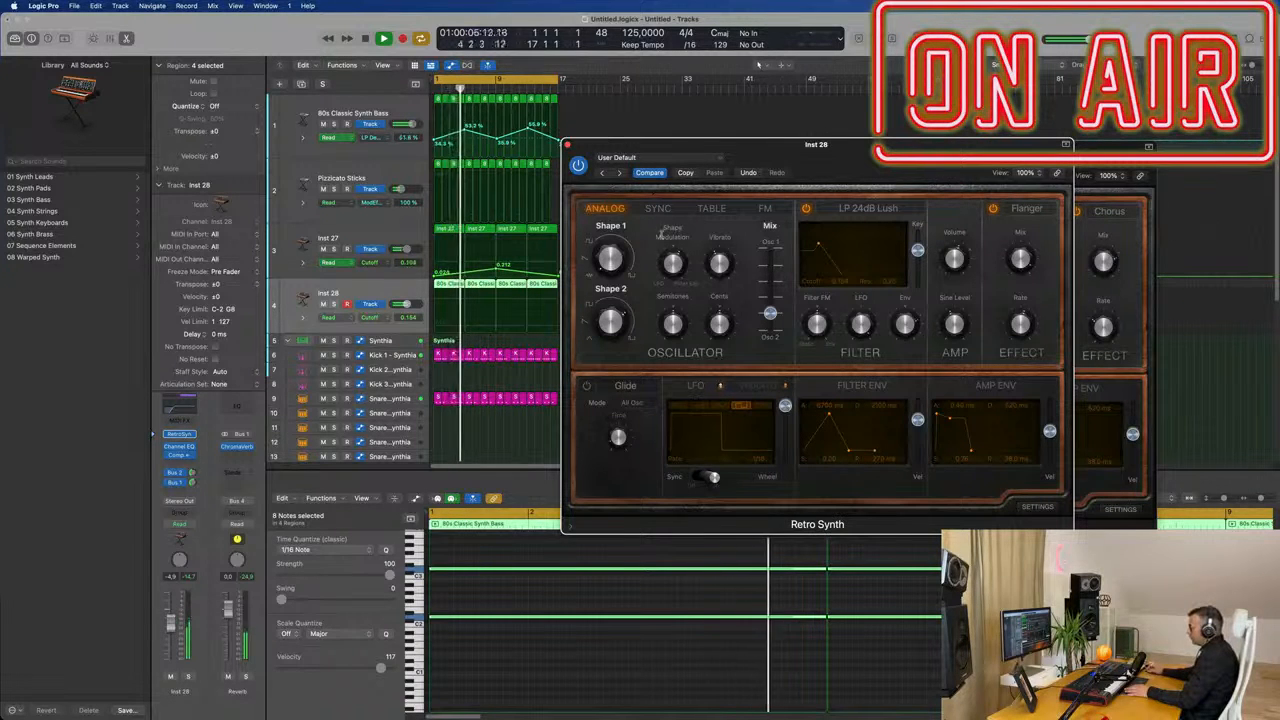
Adjust the Inst 28 oscillators' shape modulation and shift their mix towards Osc 1.
left_click_drag(679, 287, 672, 265)
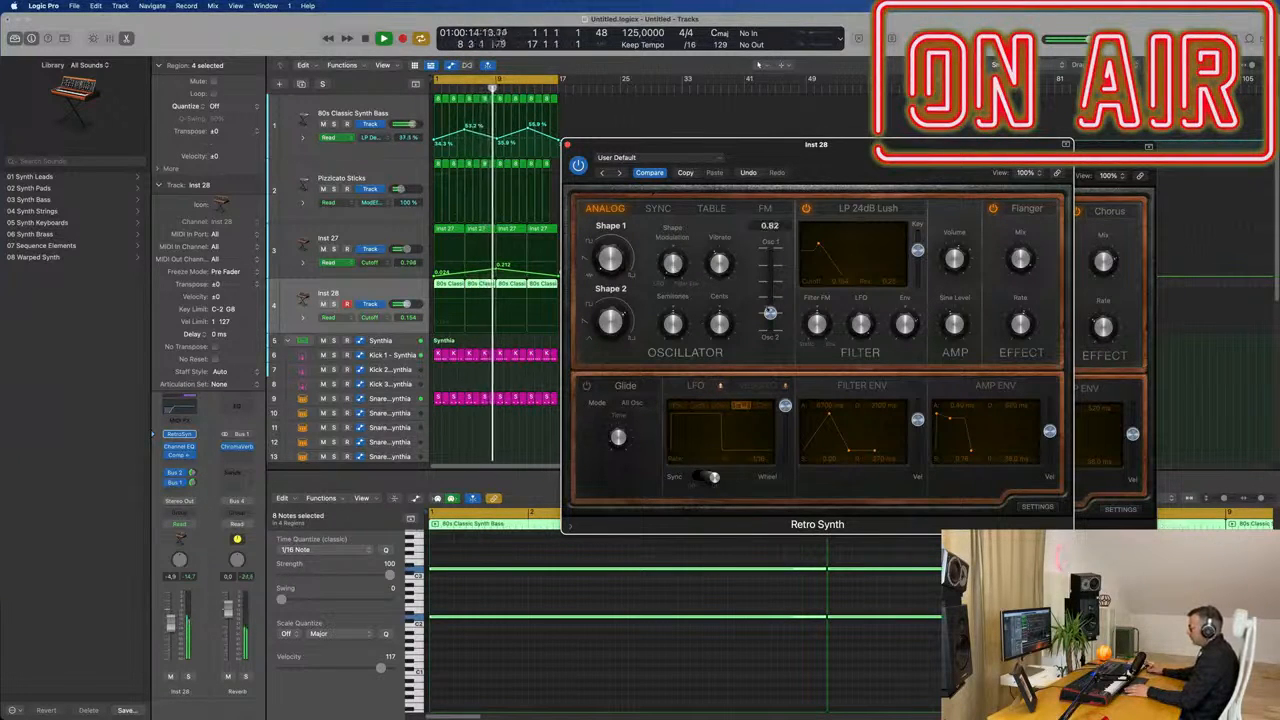
left_click_drag(770, 303, 771, 290)
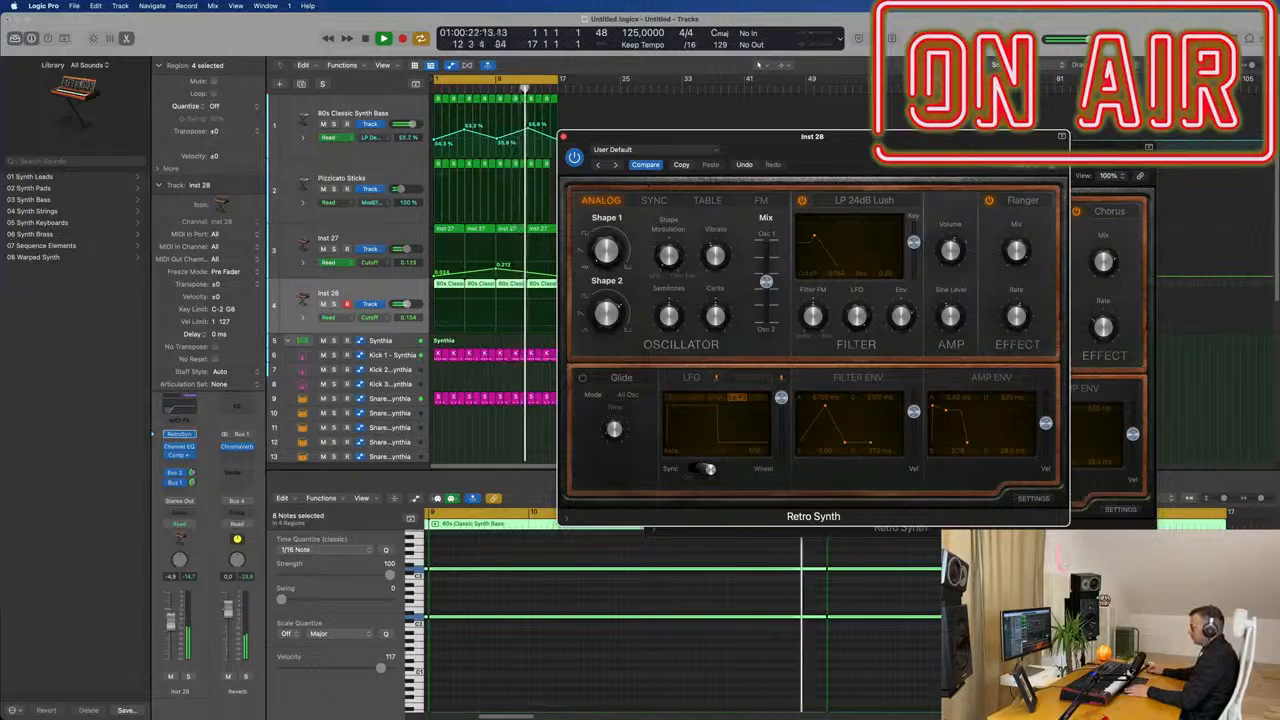
Set the Inst 28 channel level to about -4.1 dB and the Retro Synth flanger rate to 2.50 Hz.
left_click_drag(170, 615, 171, 613)
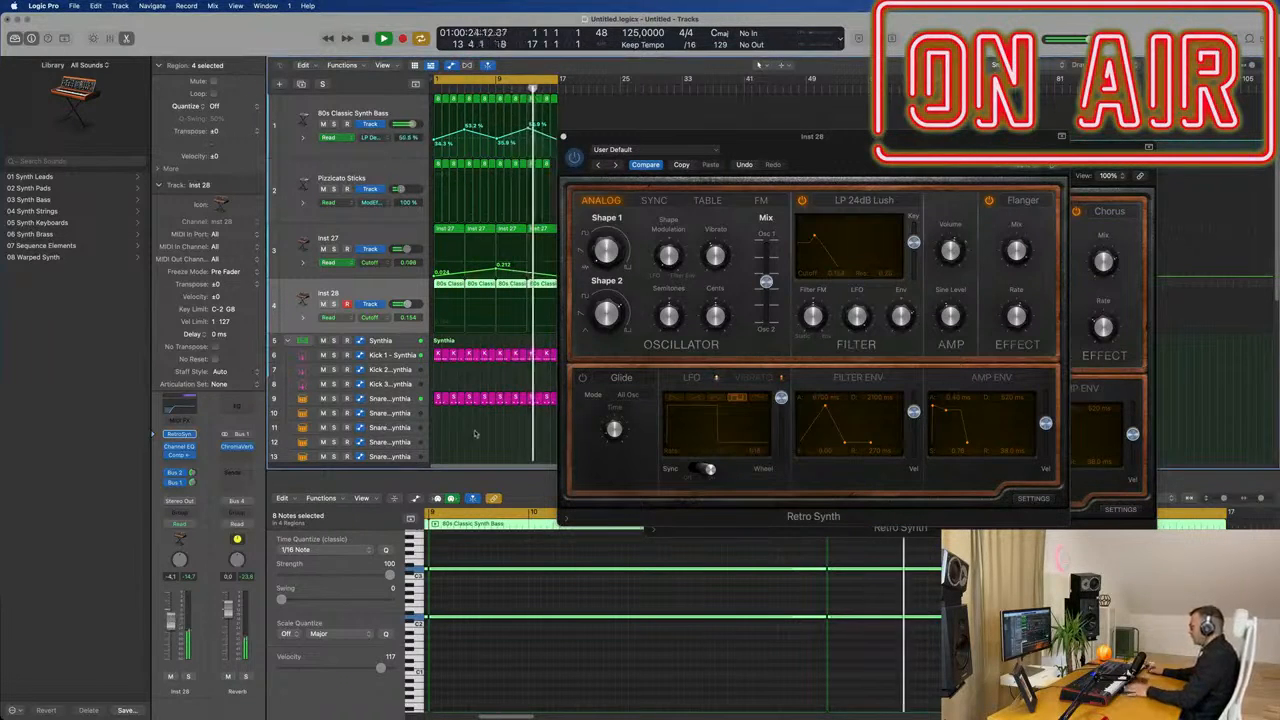
left_click(1019, 314)
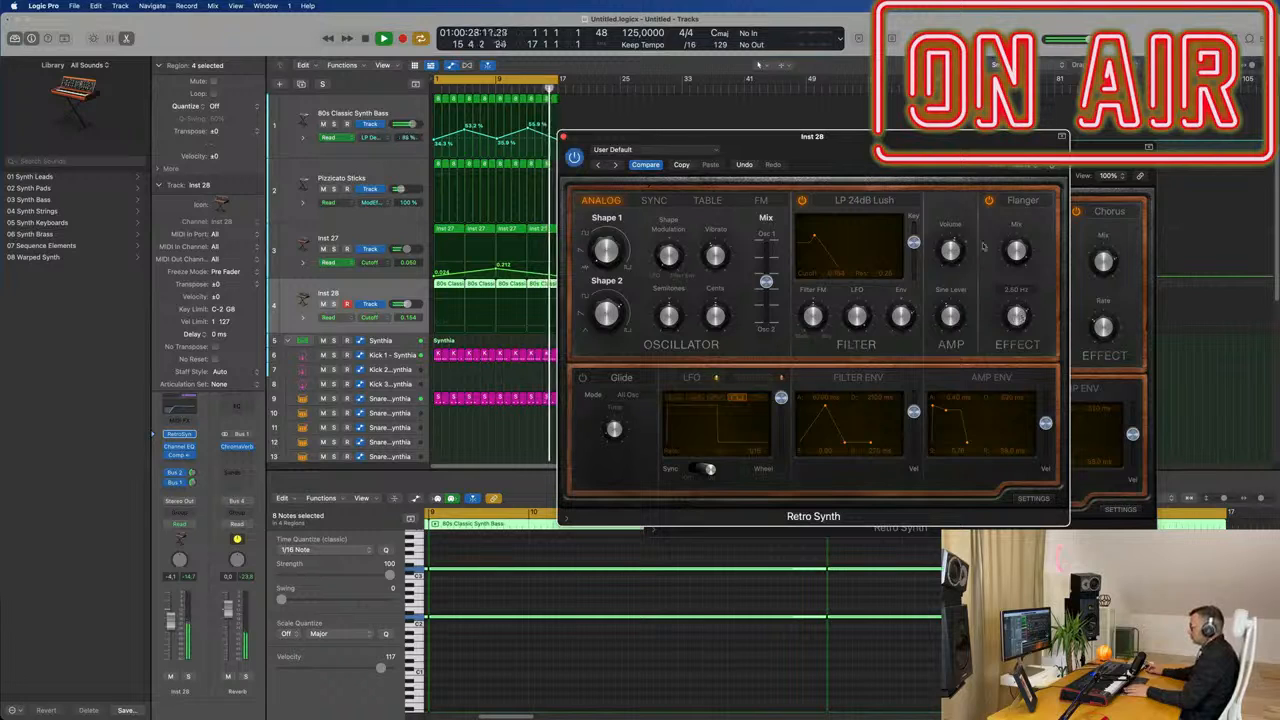
Close the Inst 28 and Inst 27 Retro Synth windows to uncover the arrangement.
left_click_drag(870, 137, 772, 232)
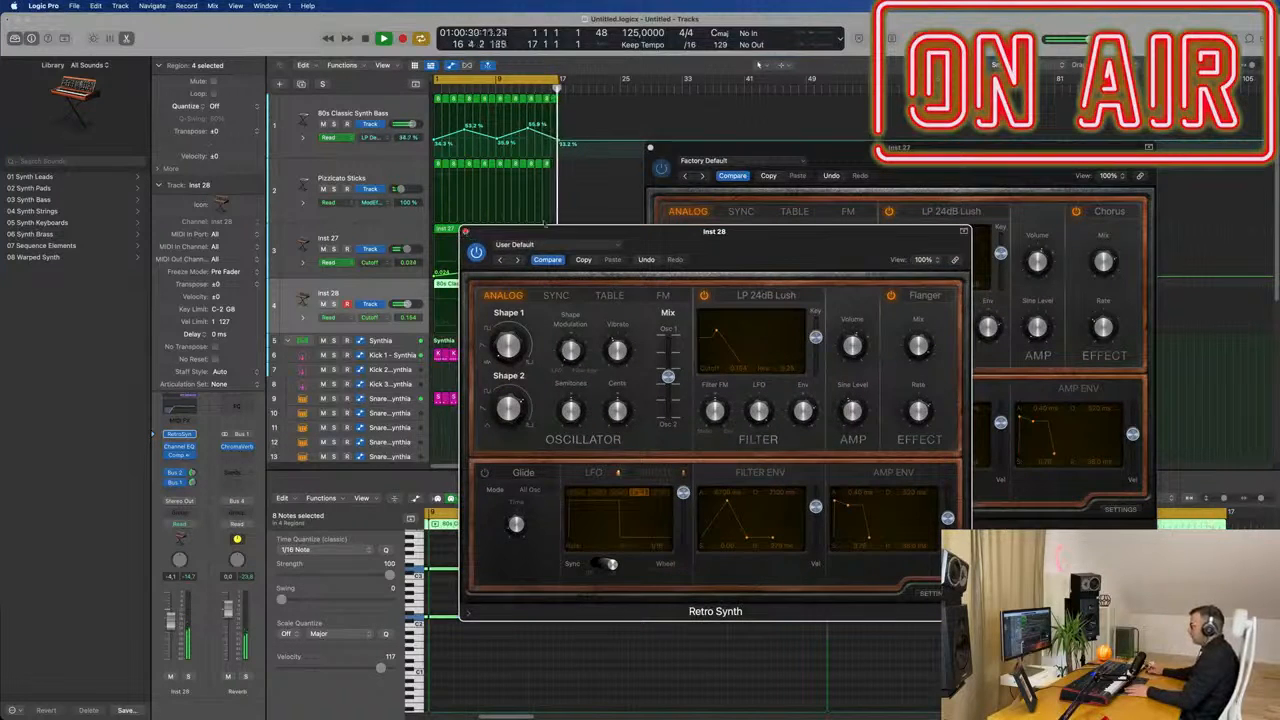
left_click(466, 231)
left_click_drag(690, 147, 560, 173)
left_click(520, 173)
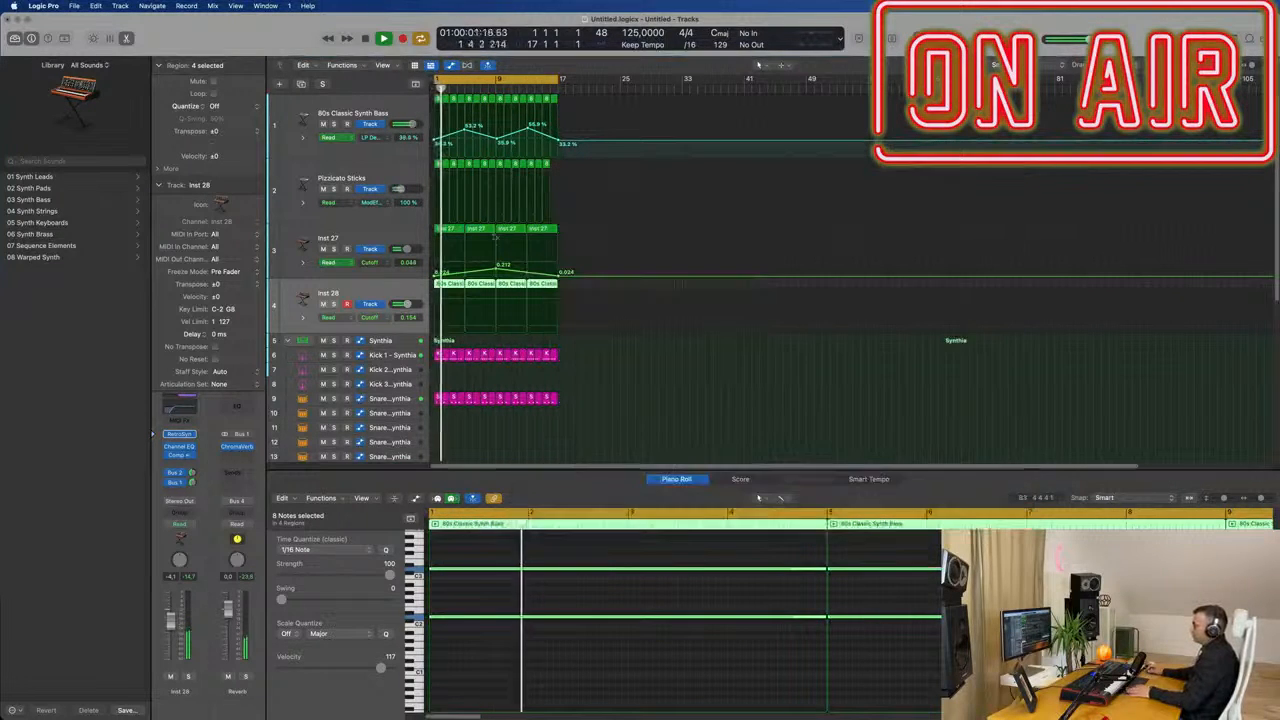
Copy the first Hi-Hat 1 region onto the Tom Low track at bar 1.
left_click(546, 166)
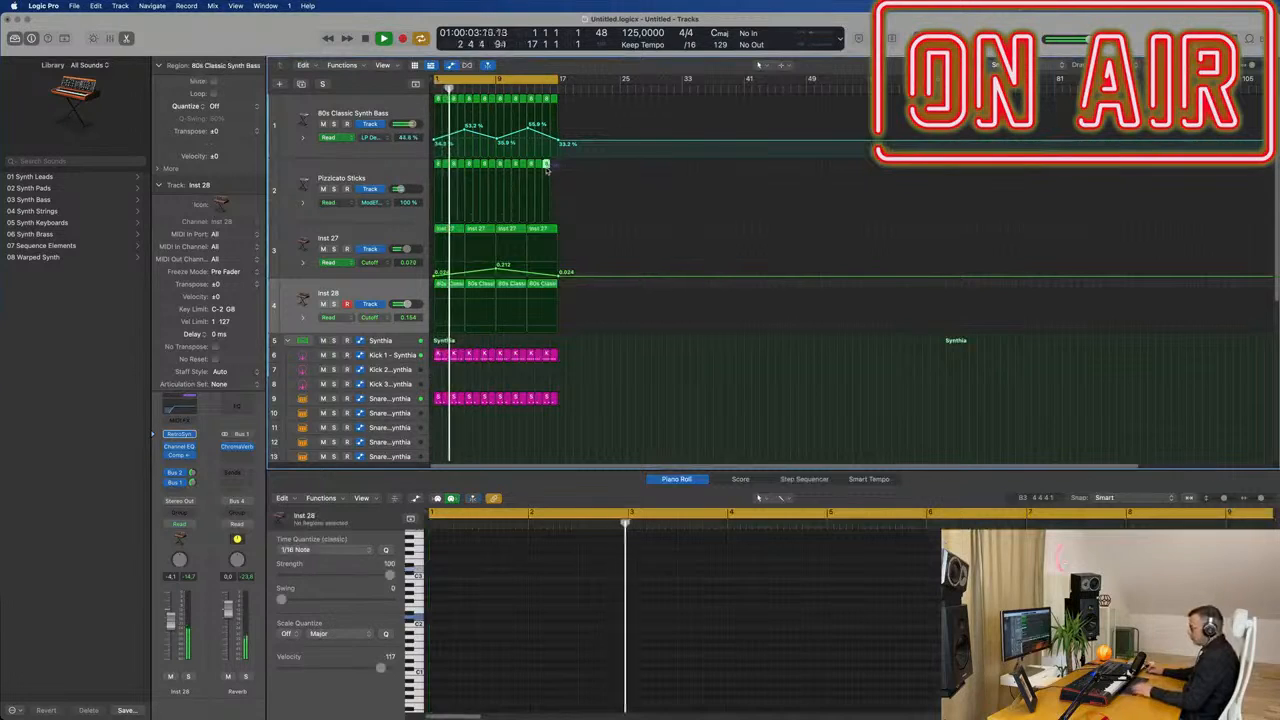
scroll(567, 331, "down", 3)
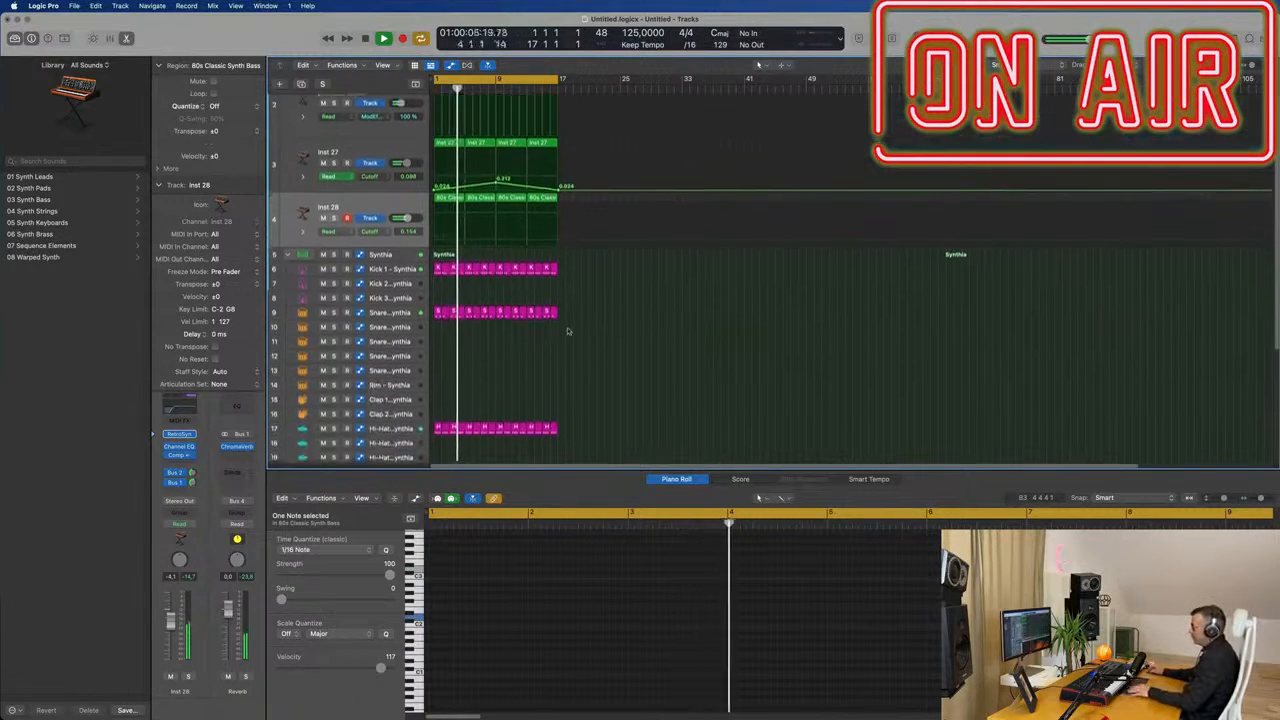
scroll(567, 331, "down", 5)
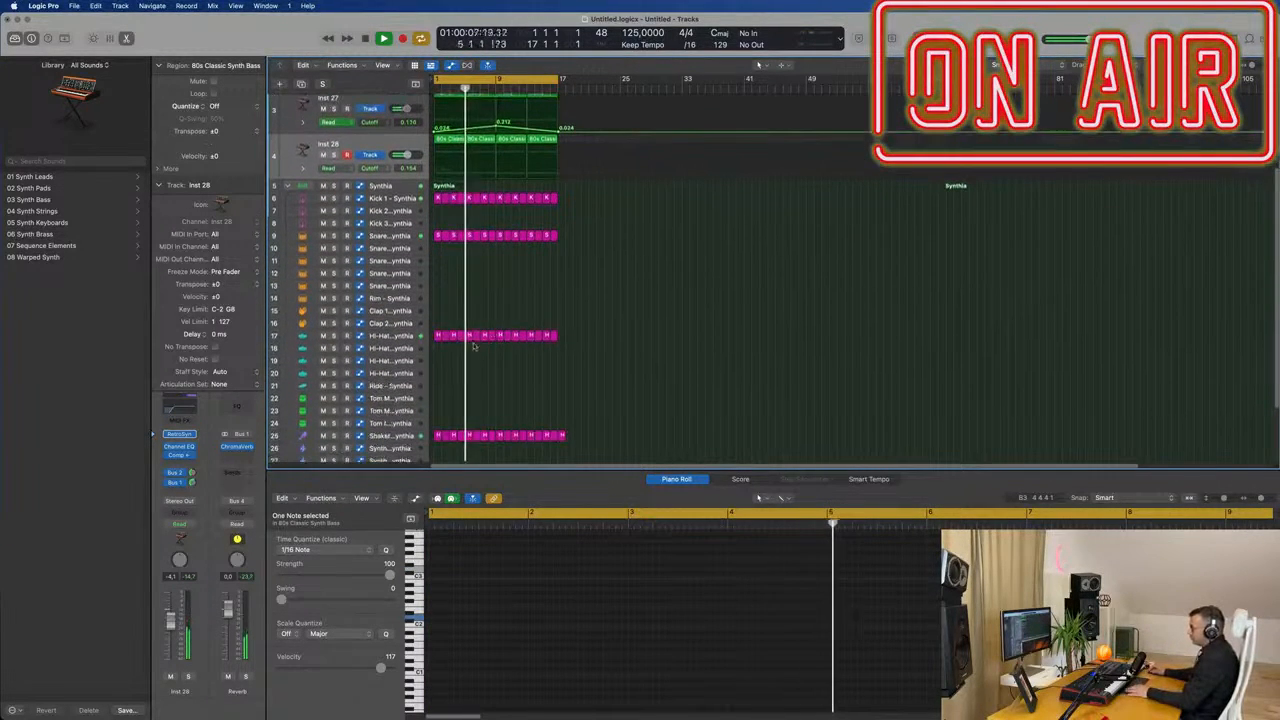
left_click(437, 336)
left_click_drag(437, 336, 438, 436)
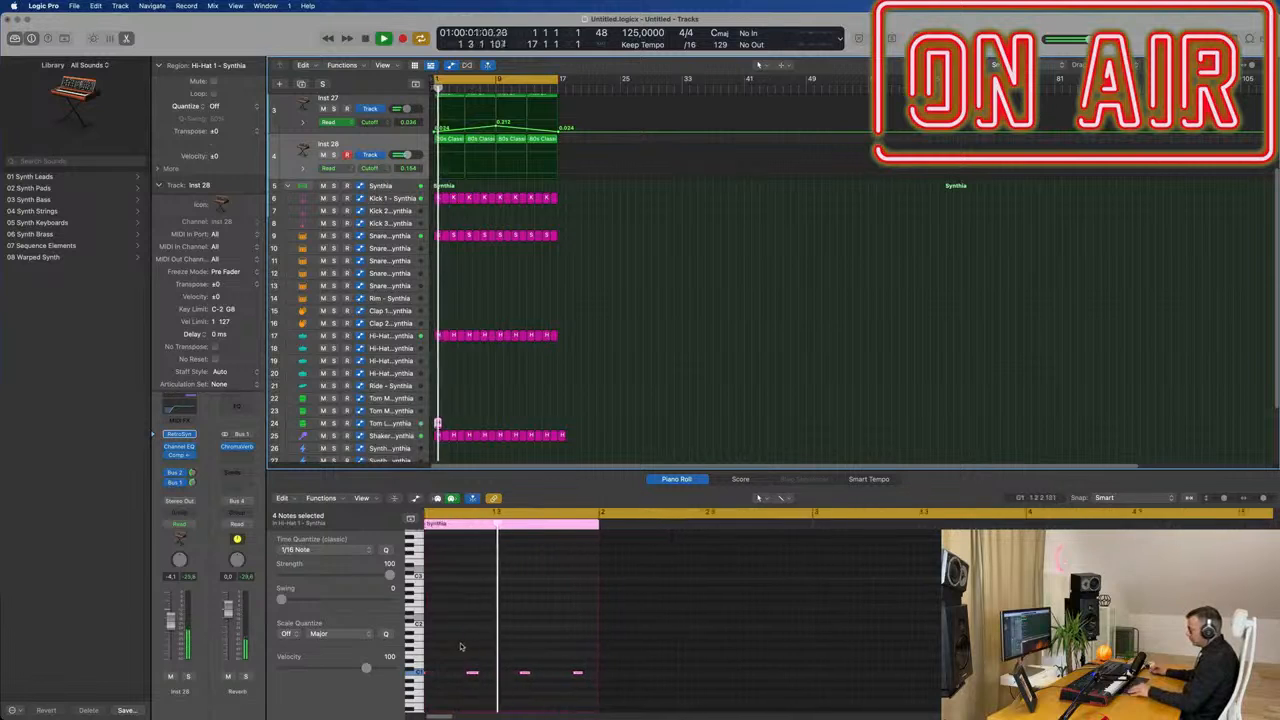
Delete the second note in the copied Tom Low region and repeat the region up to bar 17.
scroll(461, 647, "left", 3)
key("Return")
left_click(515, 673)
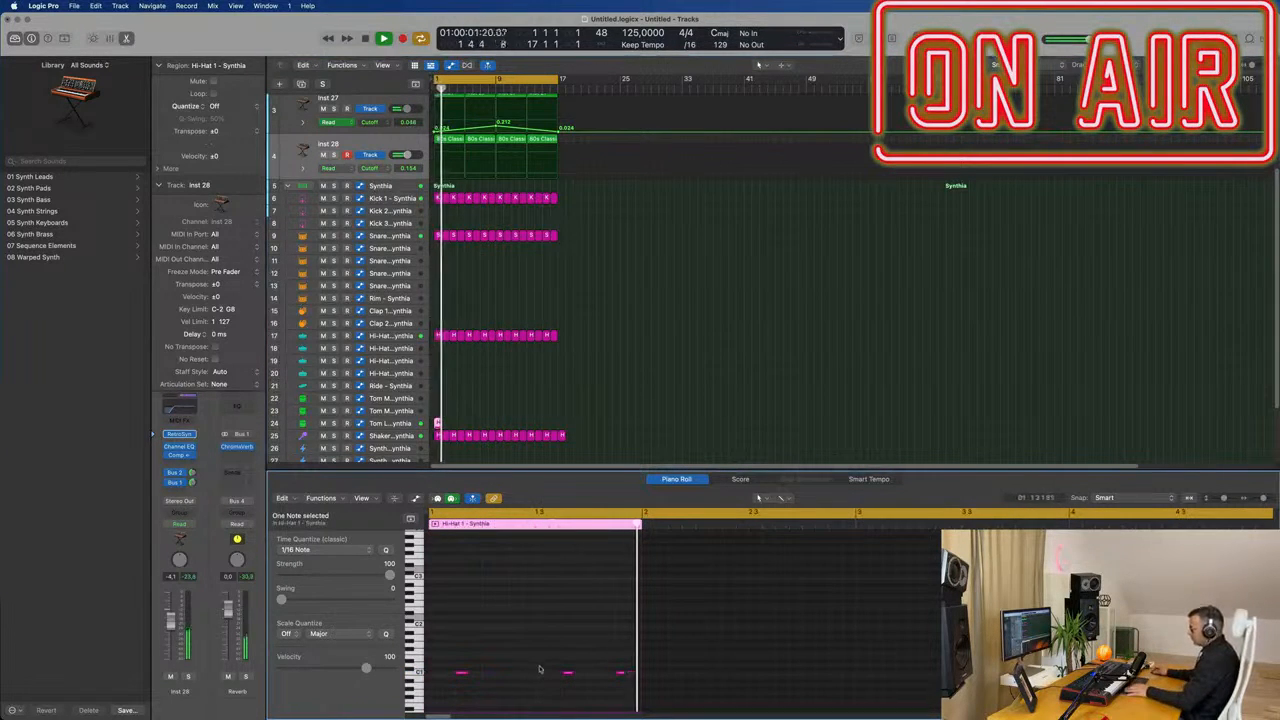
left_click(439, 423)
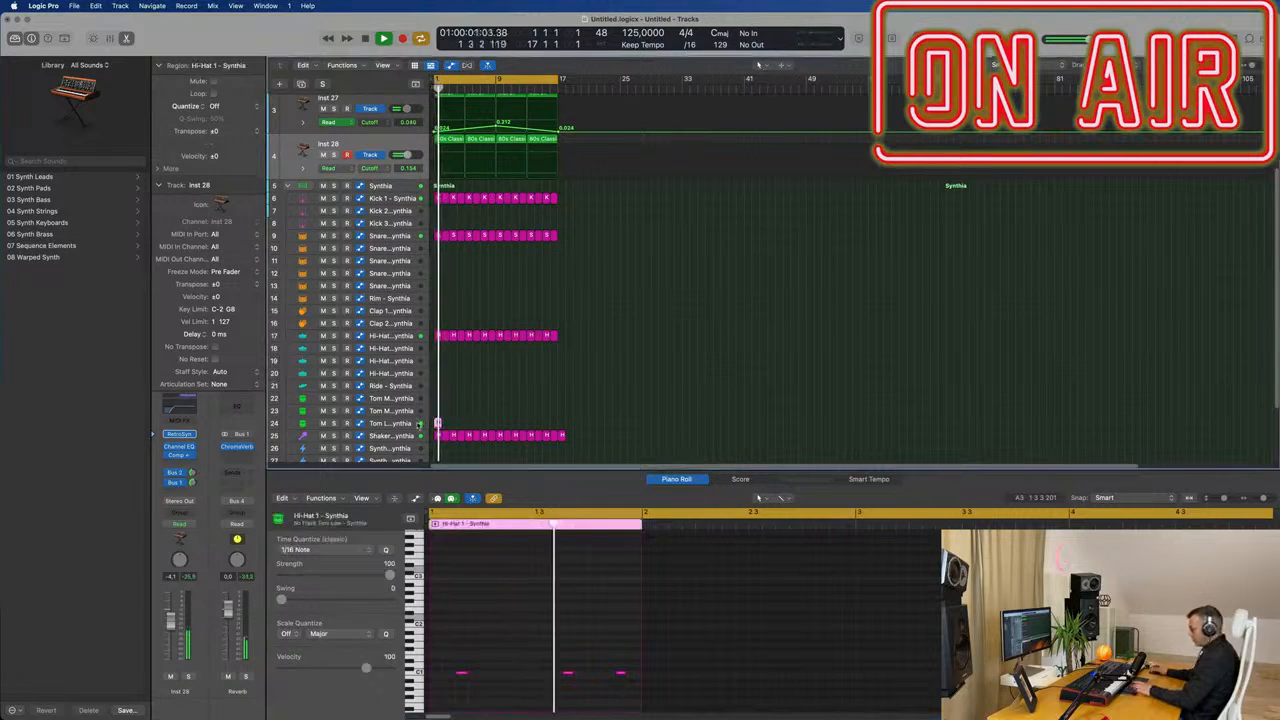
left_click_drag(439, 423, 556, 423)
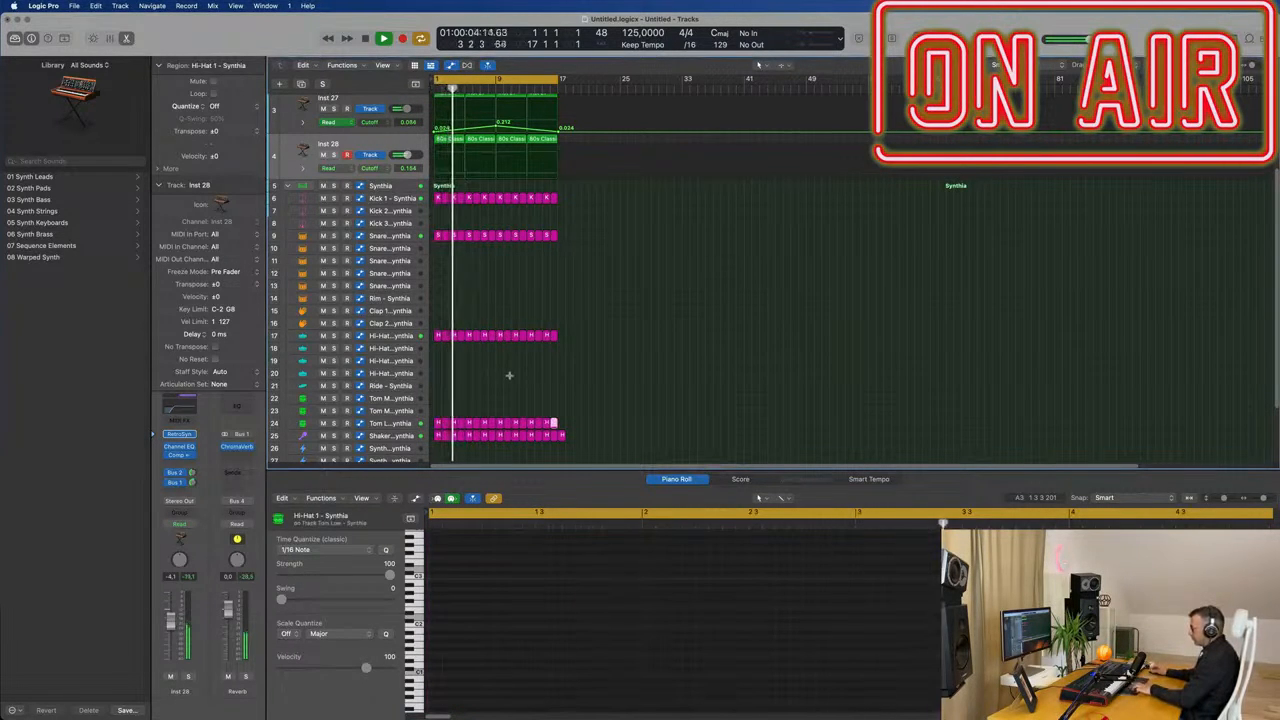
Select the Tom Low track, restart playback from bar 1 and open its Drum Synth.
left_click(403, 421)
key("Return")
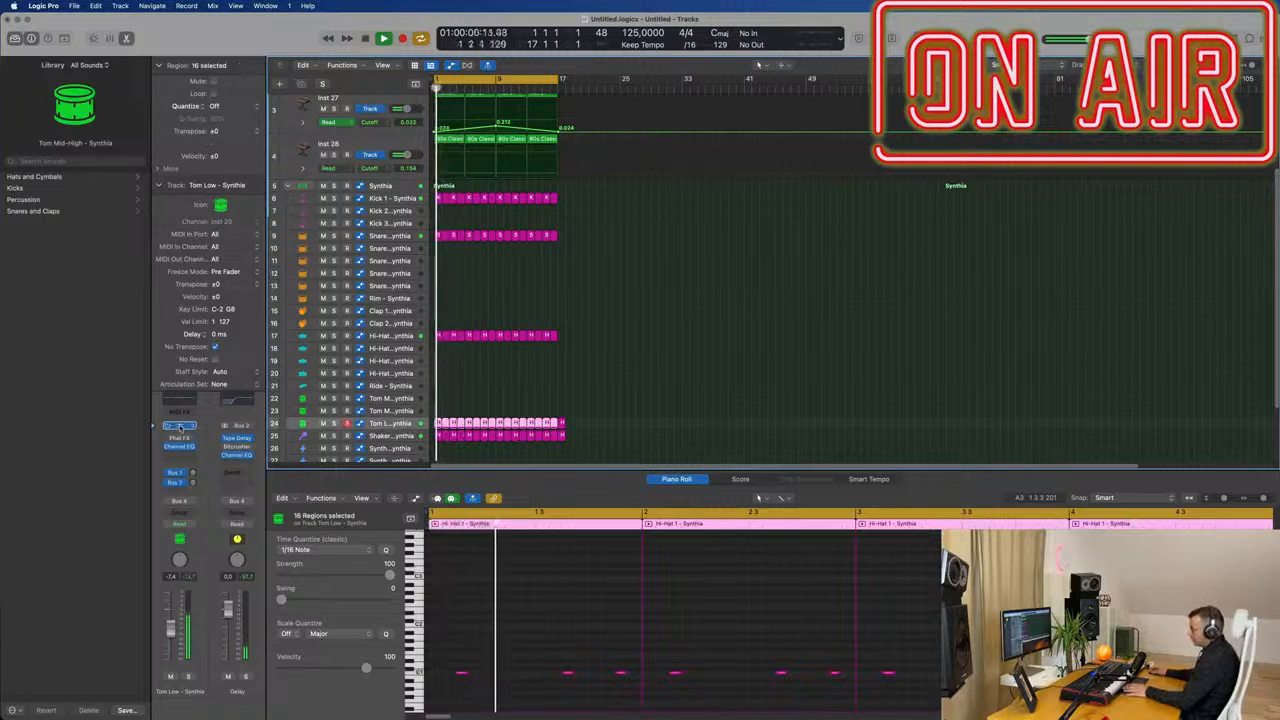
left_click(179, 426)
left_click_drag(736, 154, 679, 184)
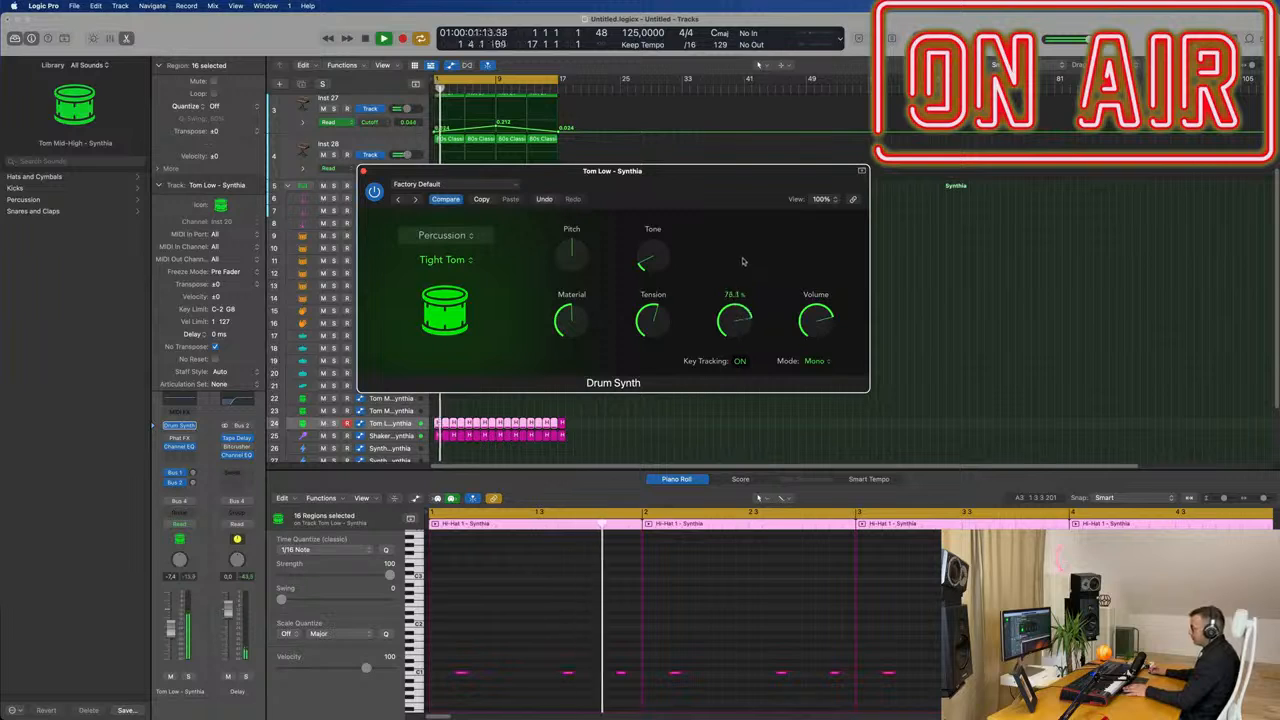
Solo Tom Low to set its Drum Synth decay to 48.3 %, and move all its notes to a higher pitch.
left_click(189, 677)
left_click_drag(741, 323, 742, 288)
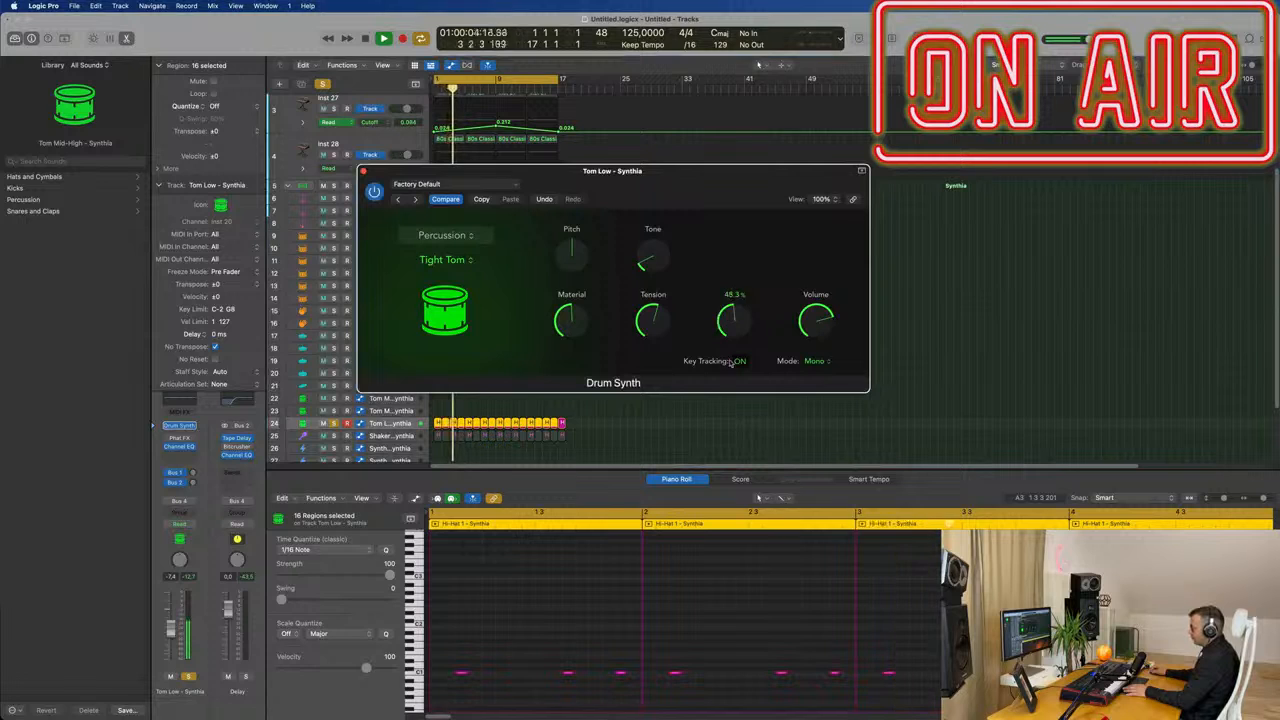
left_click(562, 623)
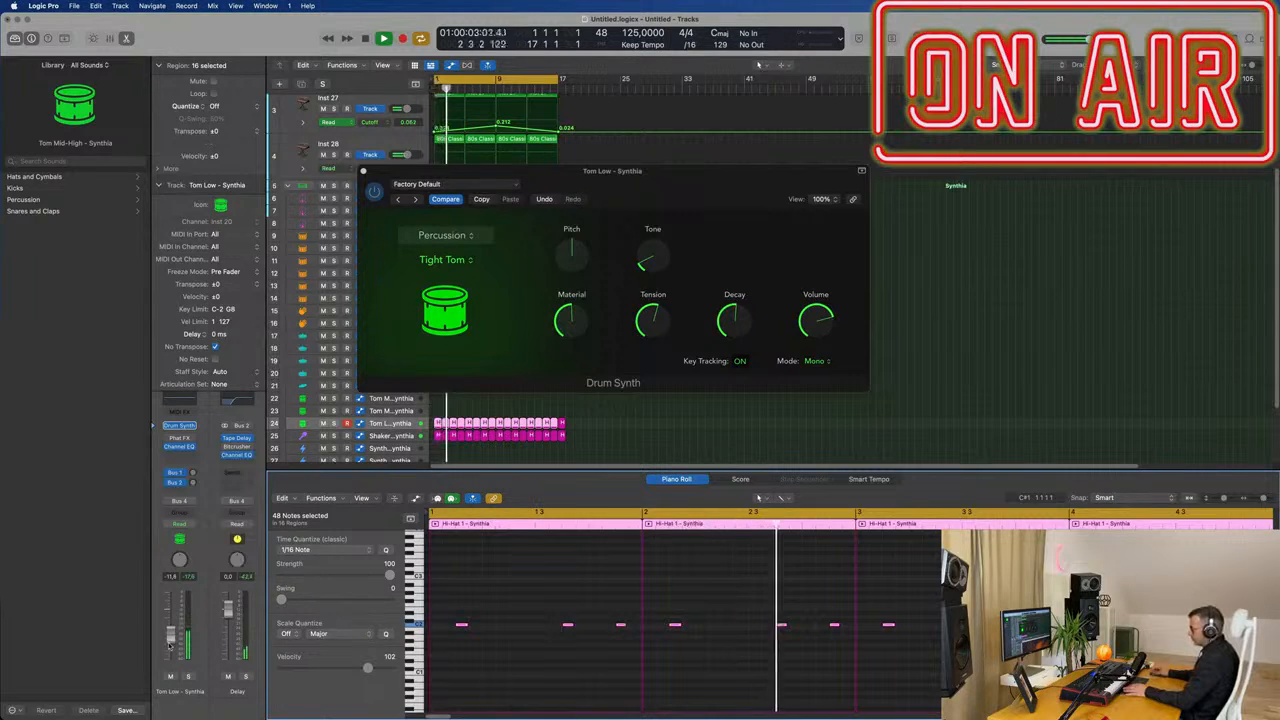
Raise the Tom Low Drum Synth's tone and set its pitch to 7 with the track soloed.
left_click_drag(654, 267, 729, 277)
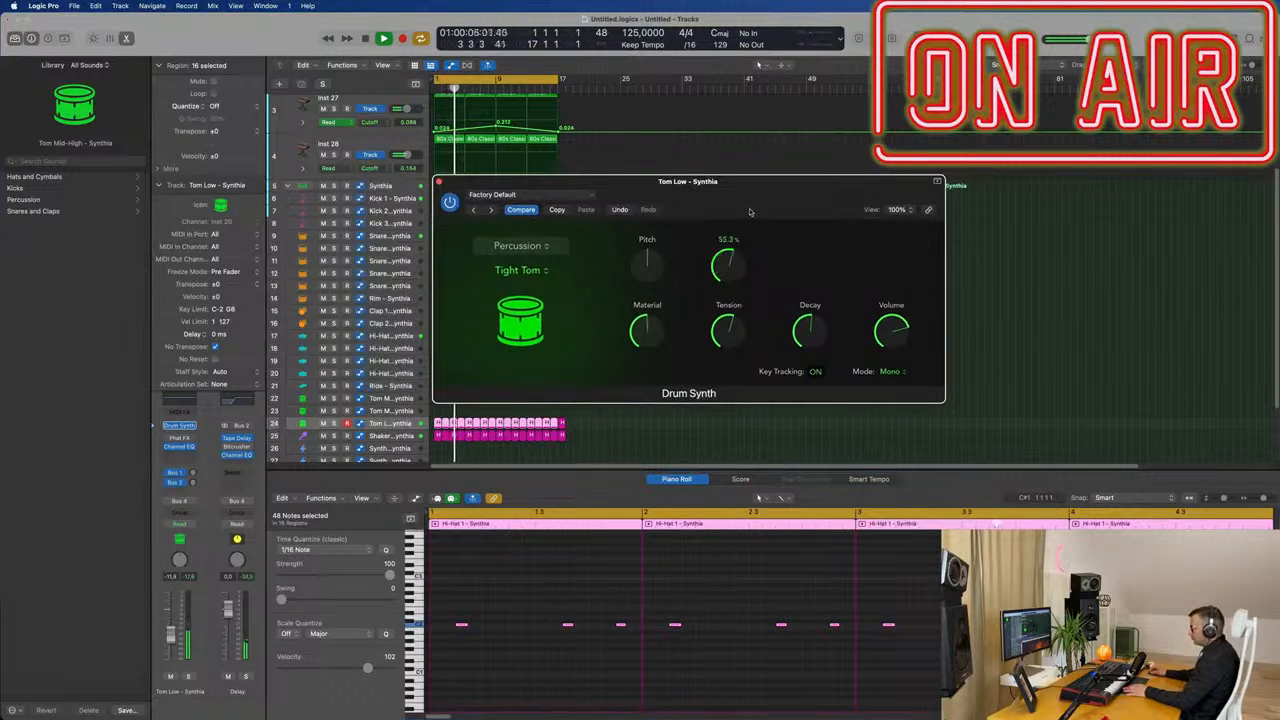
left_click(188, 678)
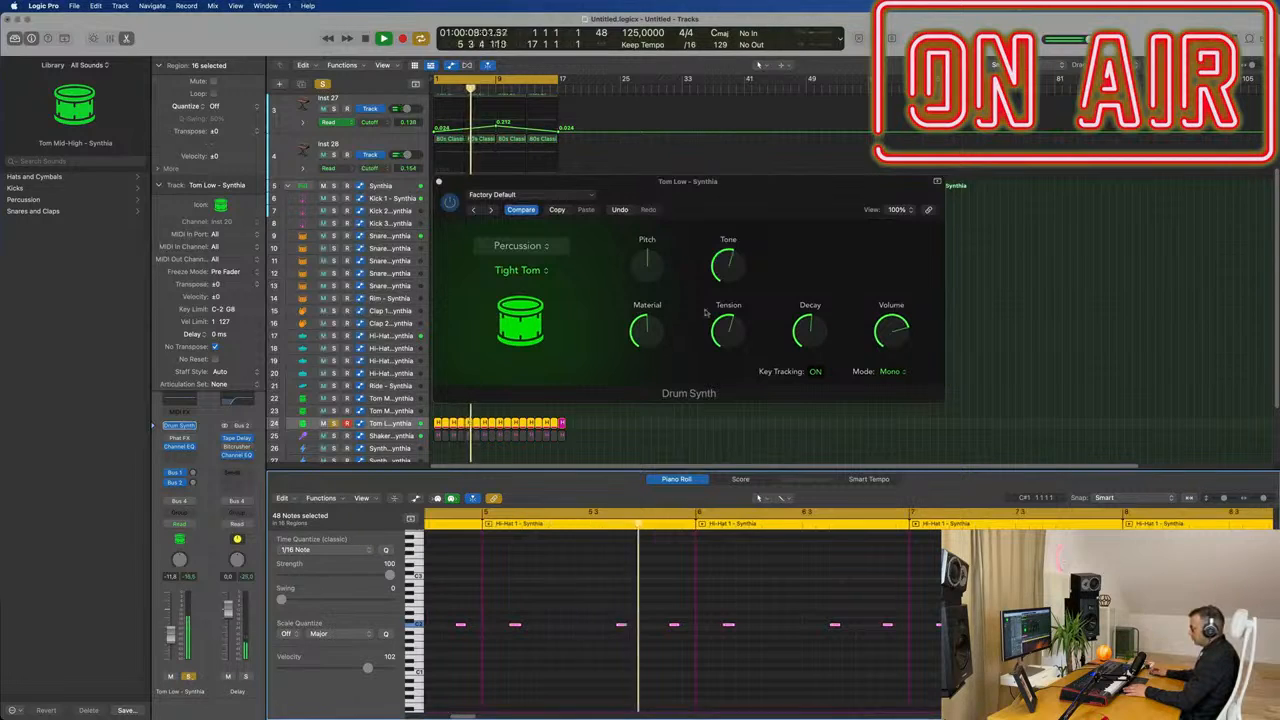
left_click_drag(650, 262, 660, 250)
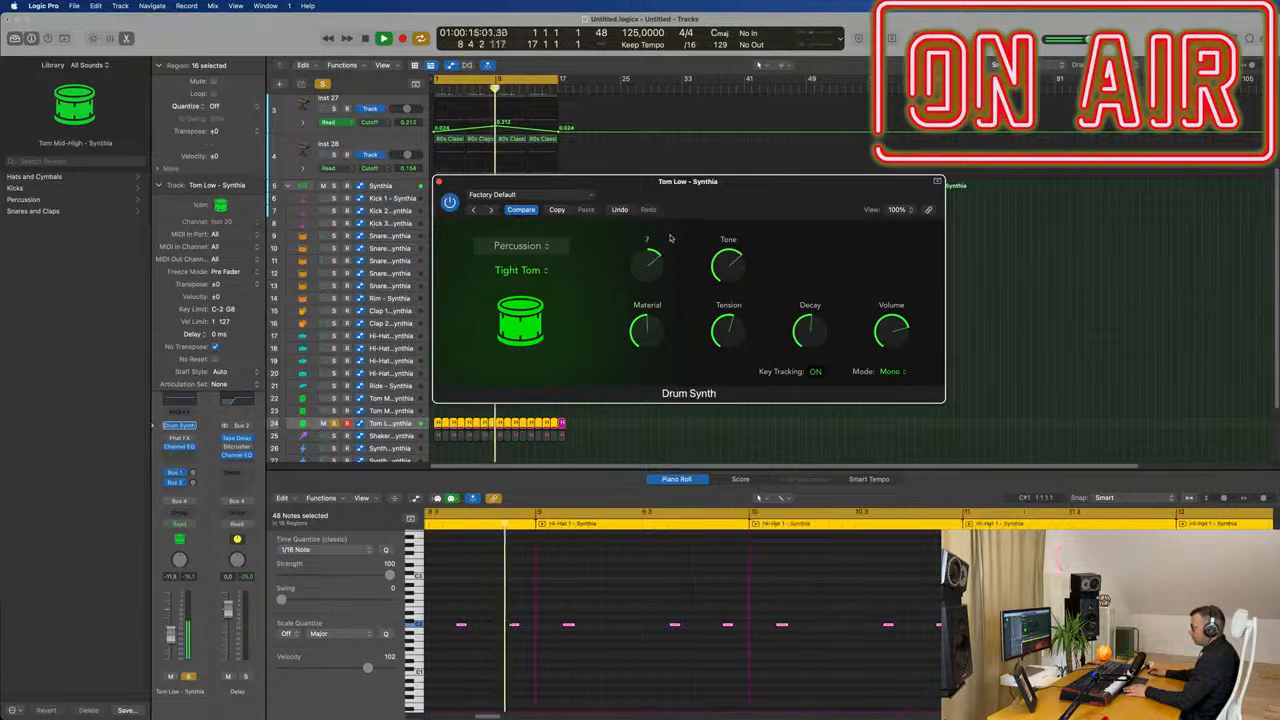
Set the Tom Low level to about -10.8 dB and fine-tune the Drum Synth's decay and tension before closing it.
left_click(170, 660)
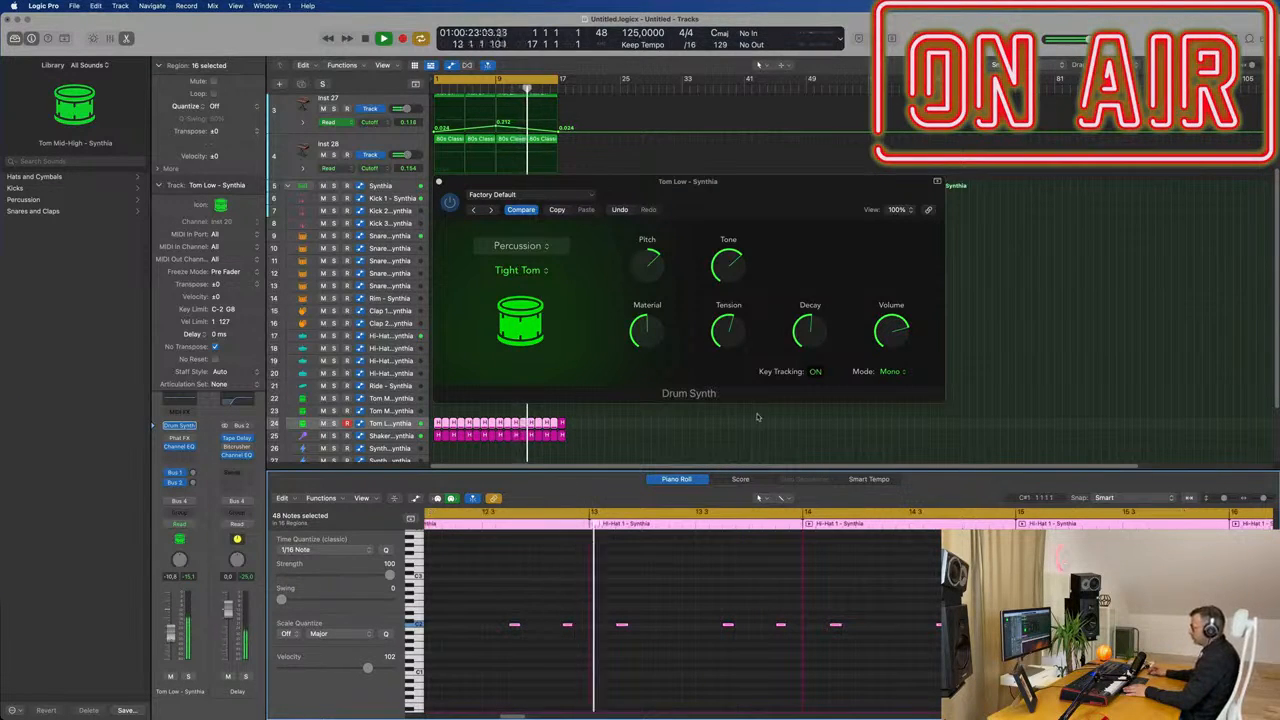
left_click_drag(819, 328, 822, 307)
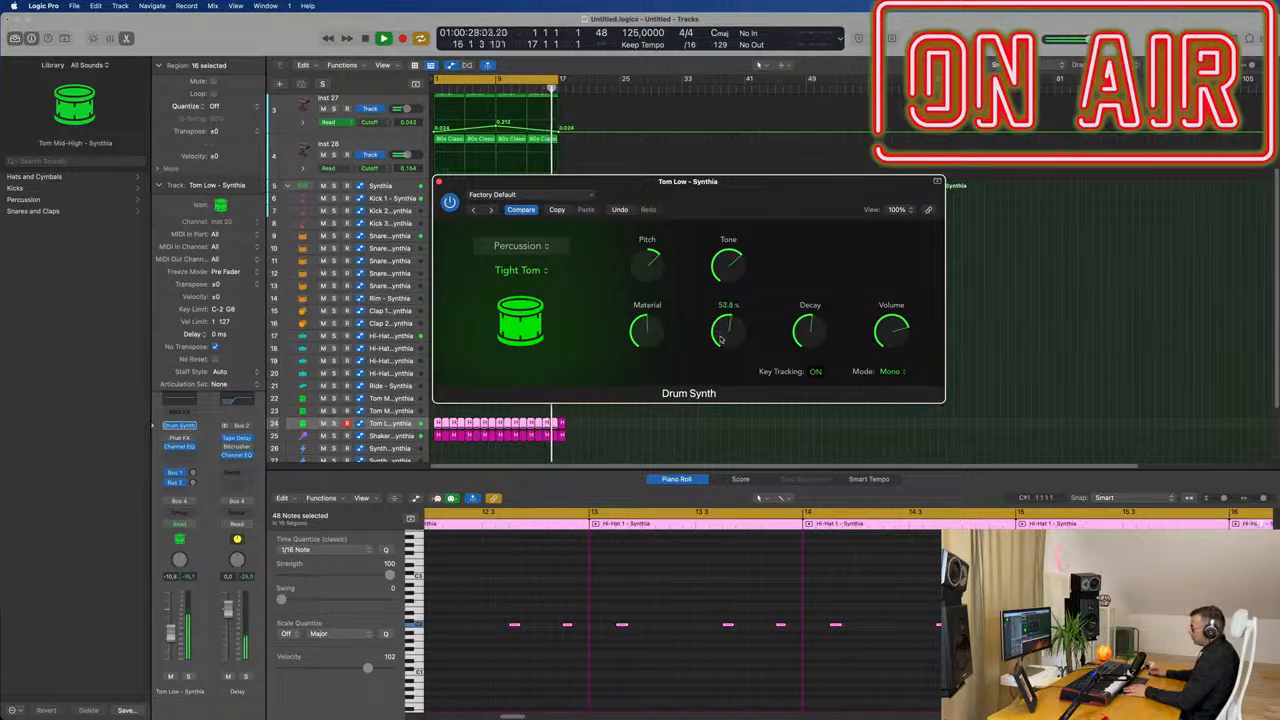
left_click_drag(720, 340, 731, 327)
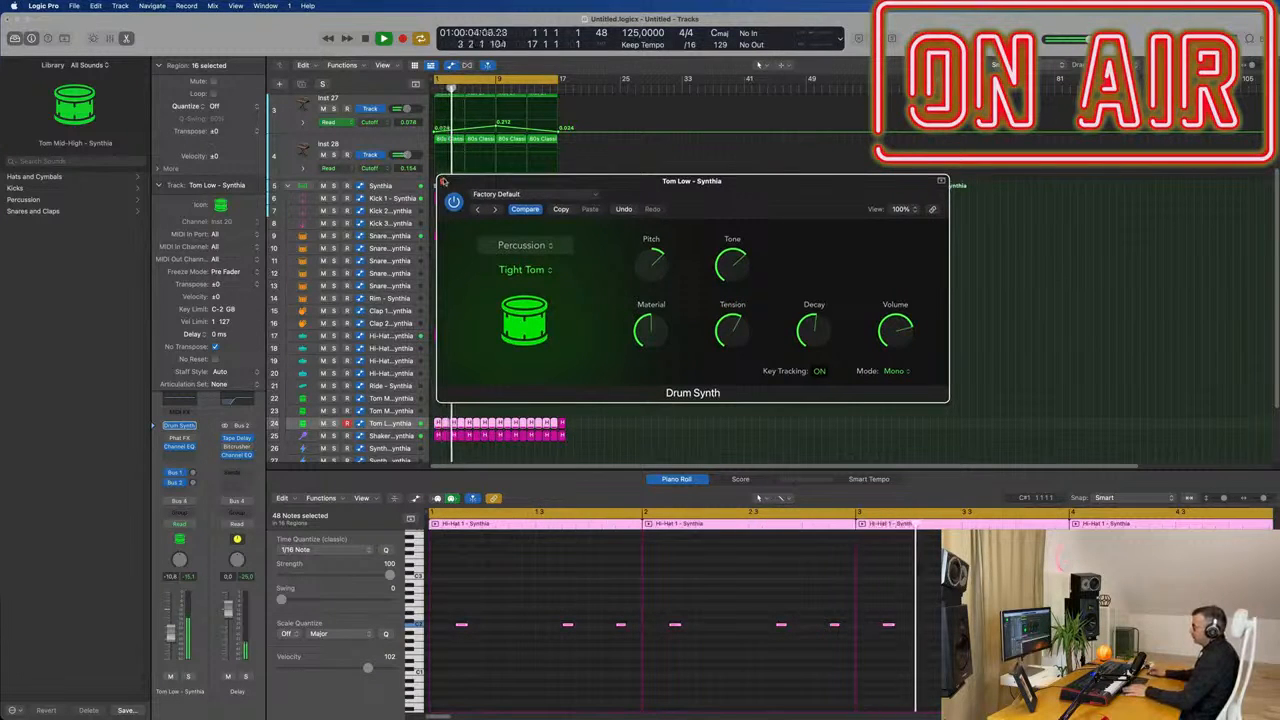
left_click(443, 181)
Copy the first Hi-Hat 1 region onto the Hi-Hat 2 track at bar 1.
scroll(636, 341, "down", 2)
scroll(636, 341, "down", 2)
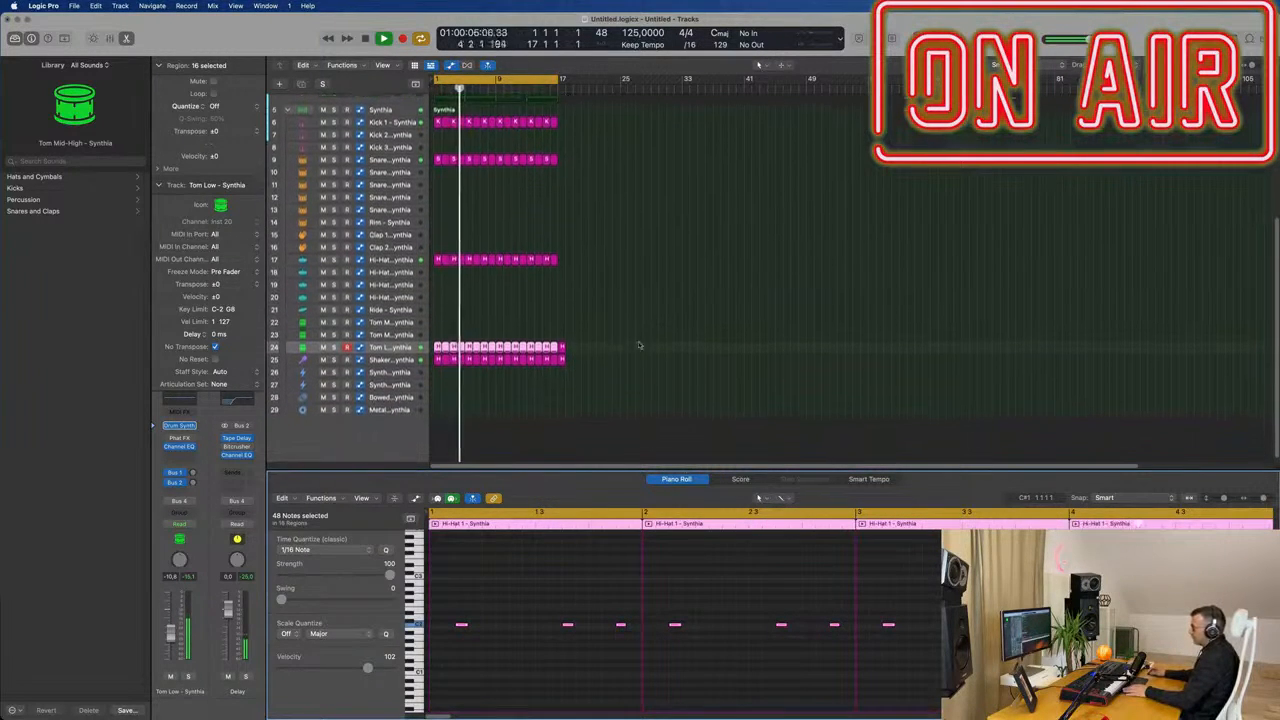
left_click(479, 277)
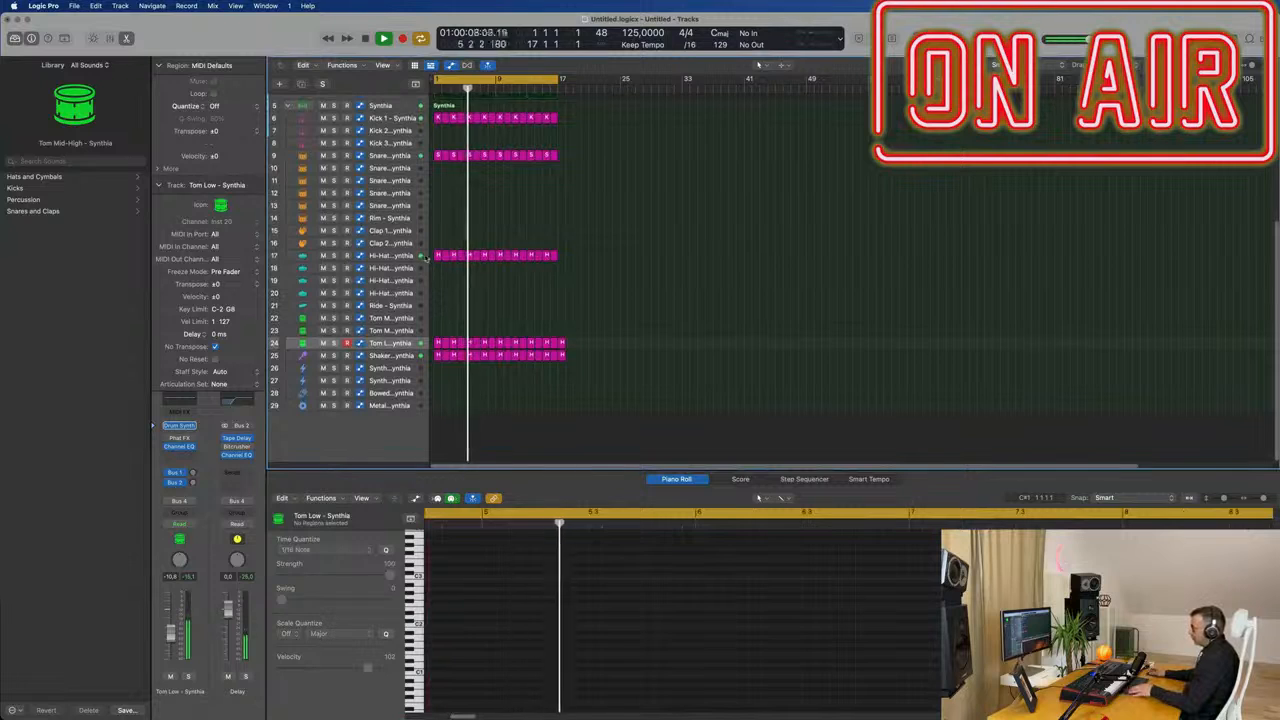
left_click(438, 257)
left_click_drag(438, 256, 437, 269)
Duplicate the notes in the Hi-Hat 2 region to fill the bar with sixteenths, and repeat the region up to bar 17.
scroll(480, 662, "up", 6)
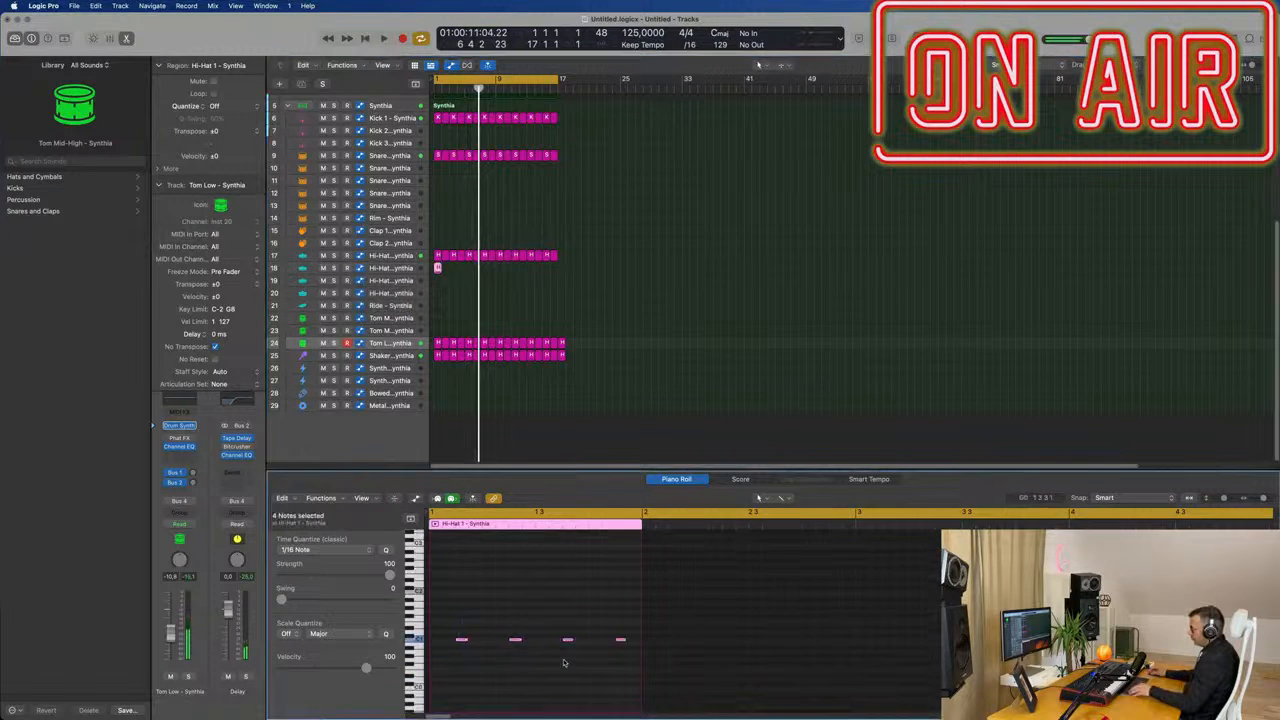
scroll(503, 641, "down", 2)
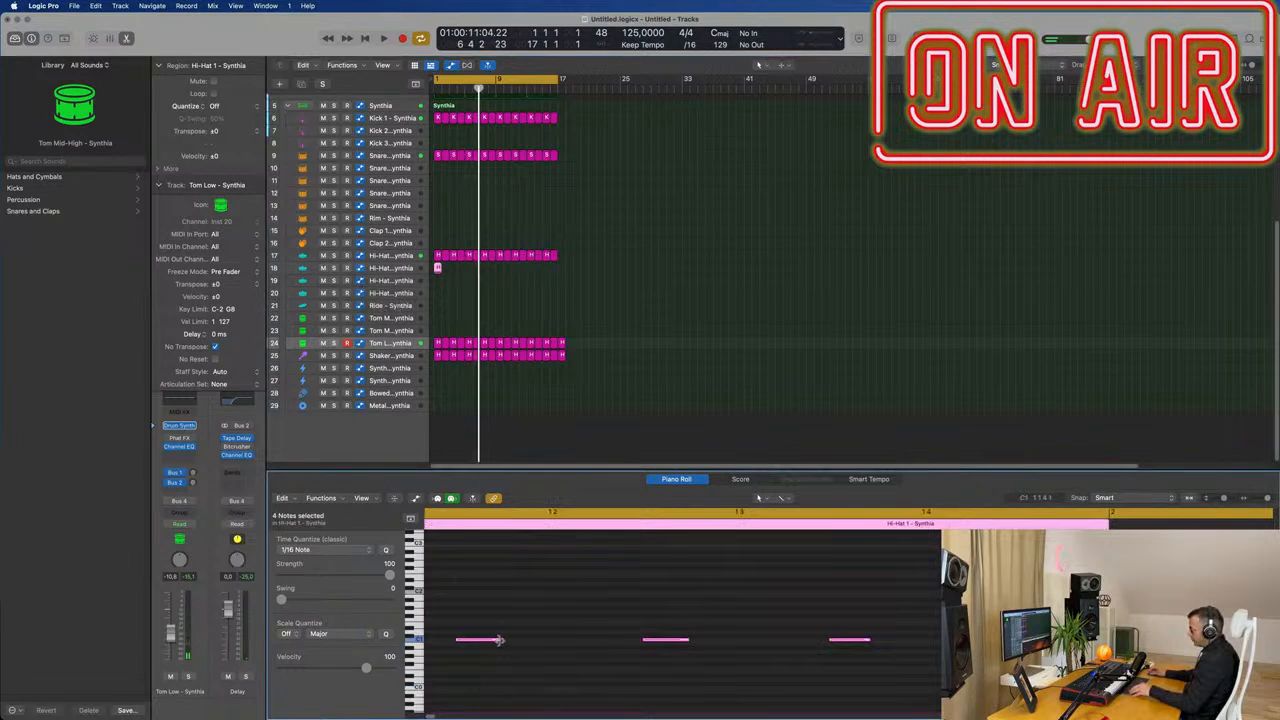
left_click_drag(499, 640, 592, 640)
scroll(474, 644, "left", 2)
left_click_drag(443, 269, 428, 269)
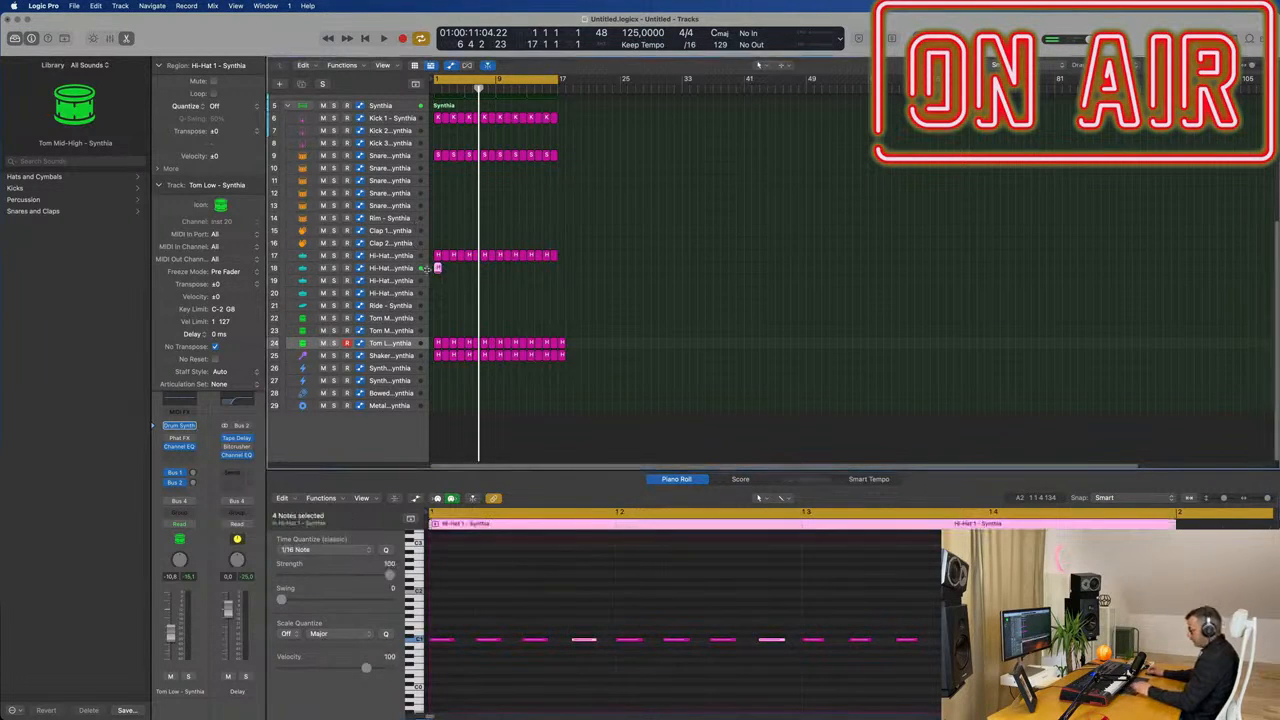
key("super+r")
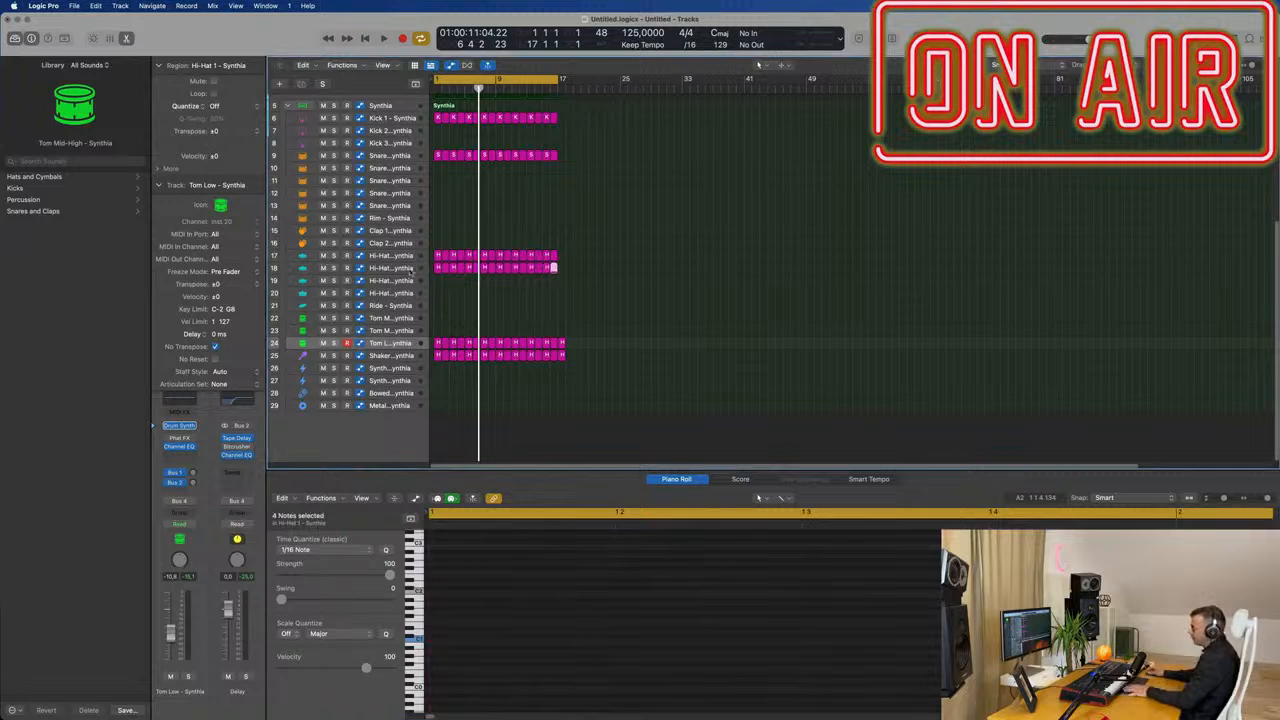
Select the Hi-Hat 2 track, play the loop and lower its channel level to about -31 dB.
left_click(408, 270)
key("space")
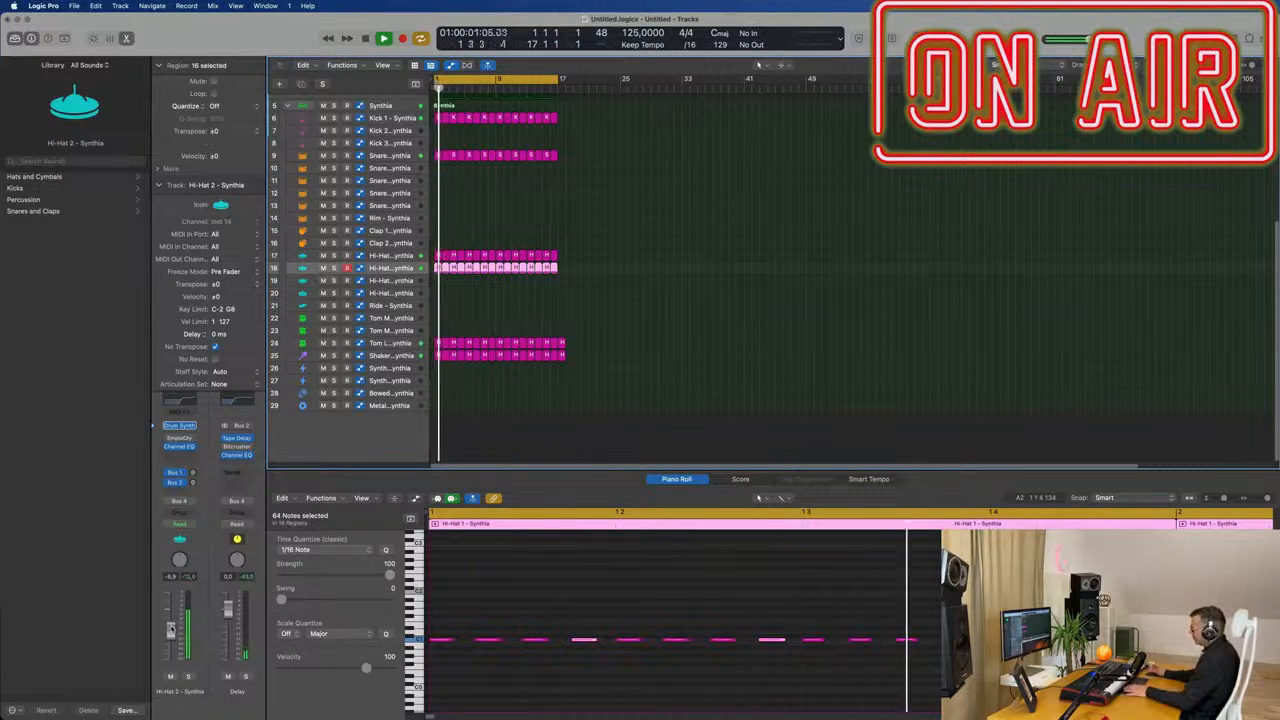
left_click_drag(171, 629, 171, 656)
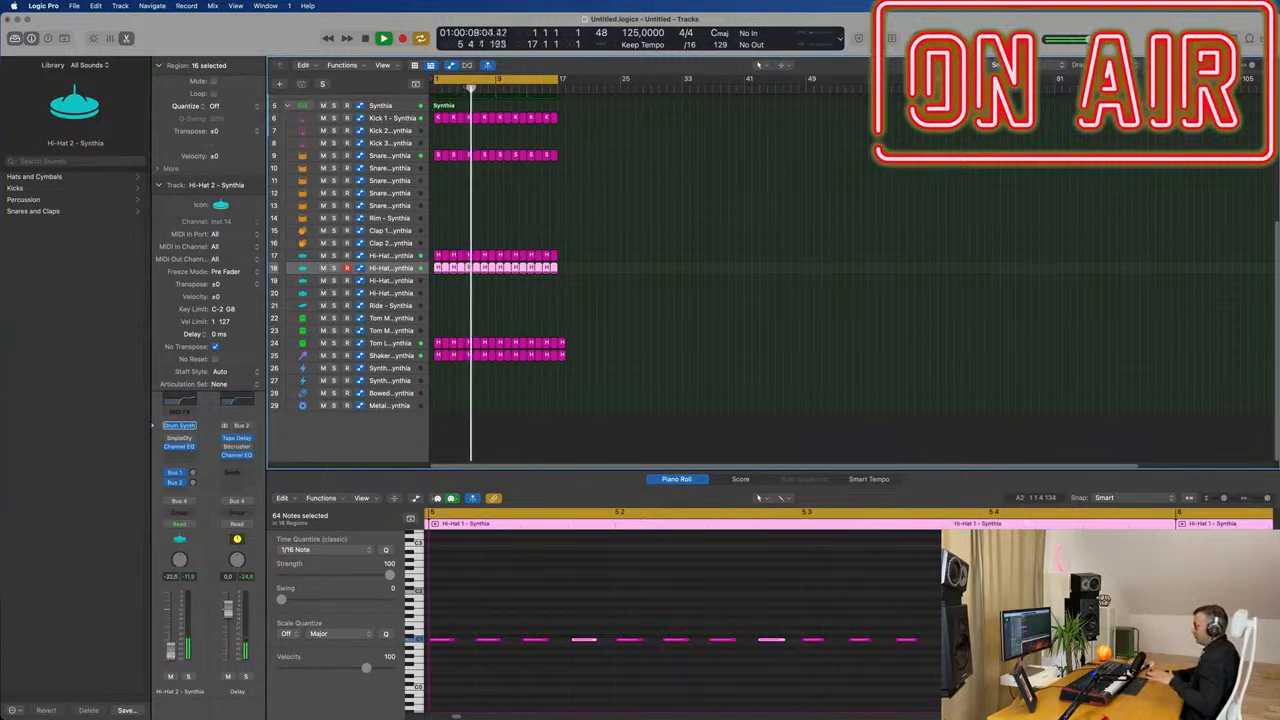
left_click_drag(170, 632, 171, 653)
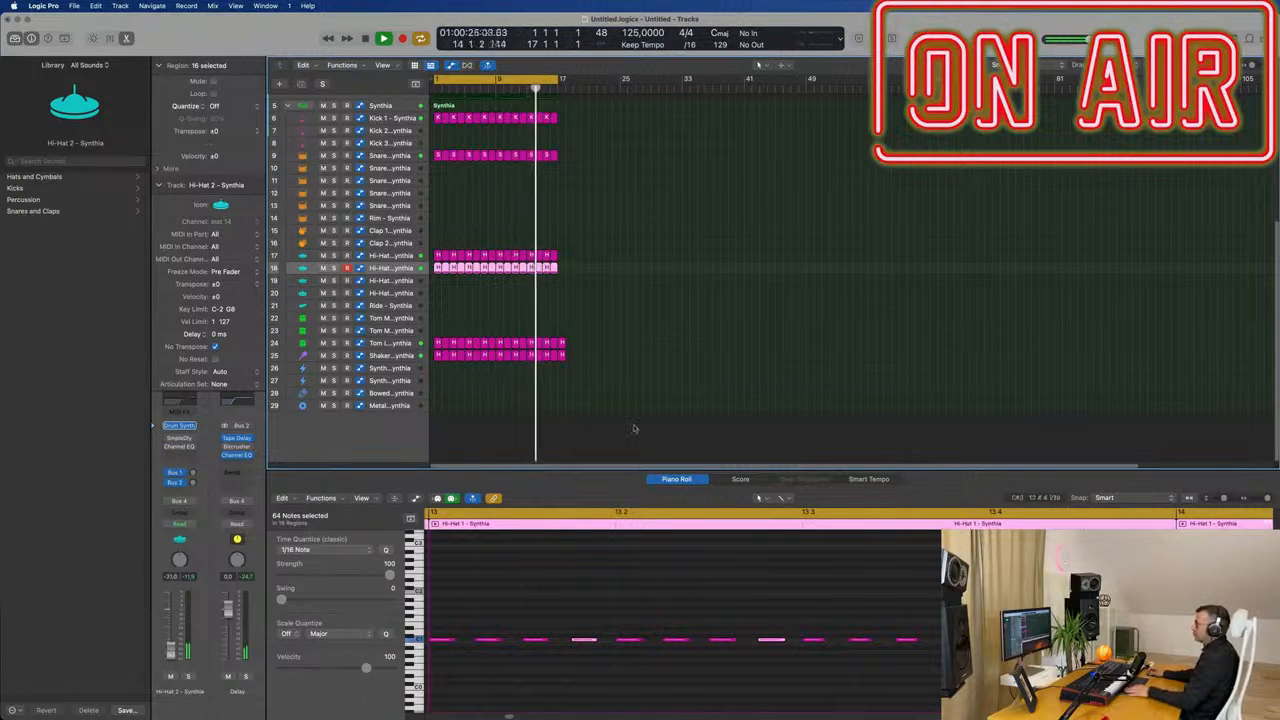
Duplicate the Inst 28 track with its settings as a new empty instrument track.
left_click(678, 328)
scroll(678, 328, "up", 5)
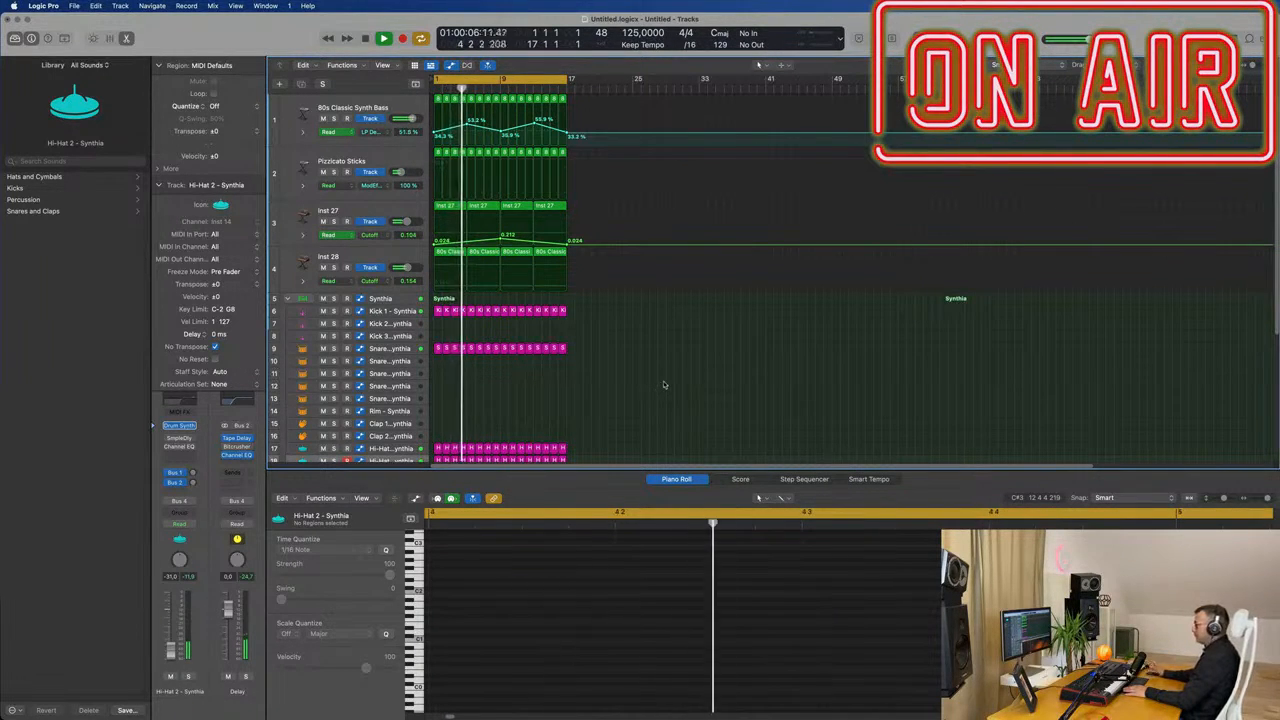
left_click(345, 258)
left_click(300, 86)
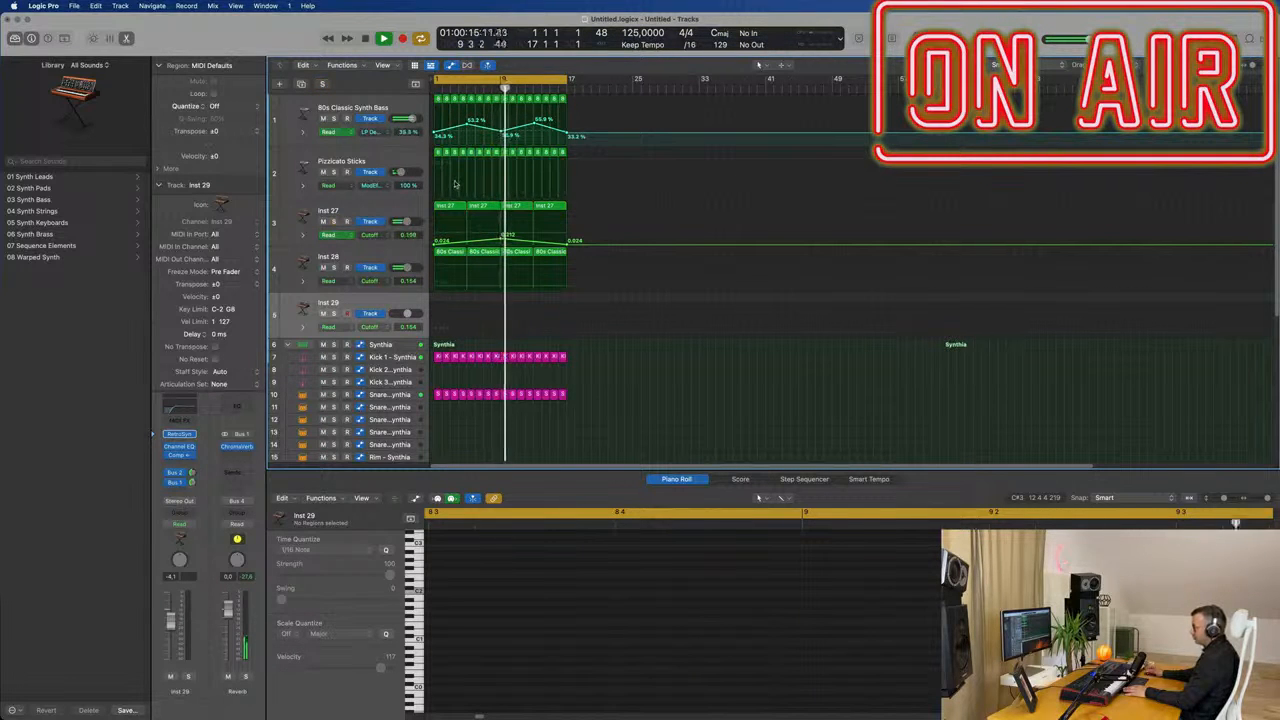
Select the new Inst 29 track and open its Retro Synth.
left_click(393, 210)
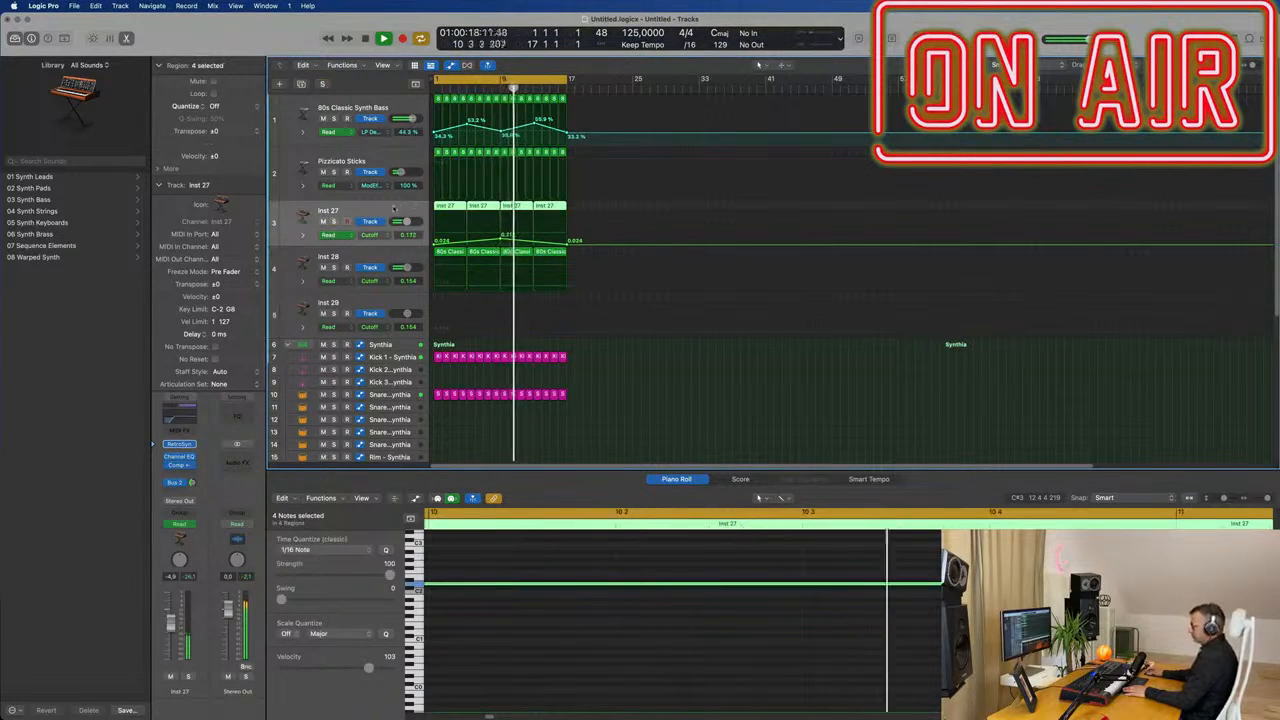
left_click(376, 308)
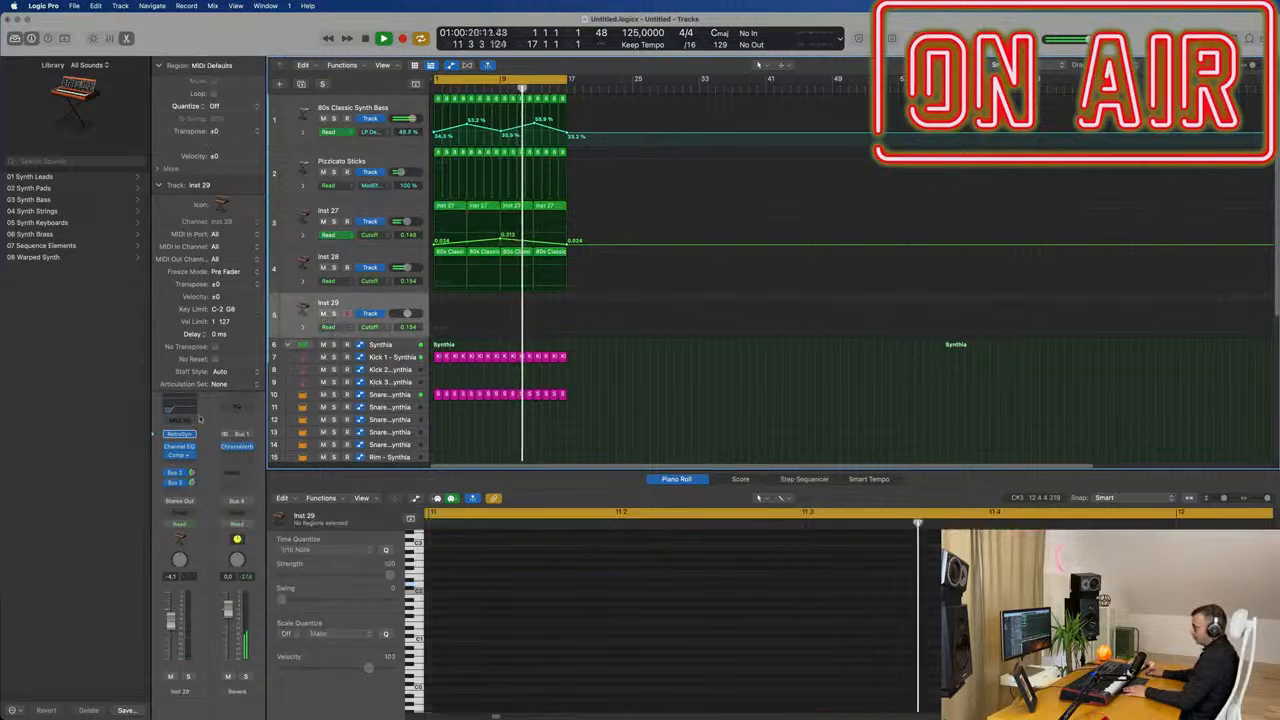
left_click(180, 435)
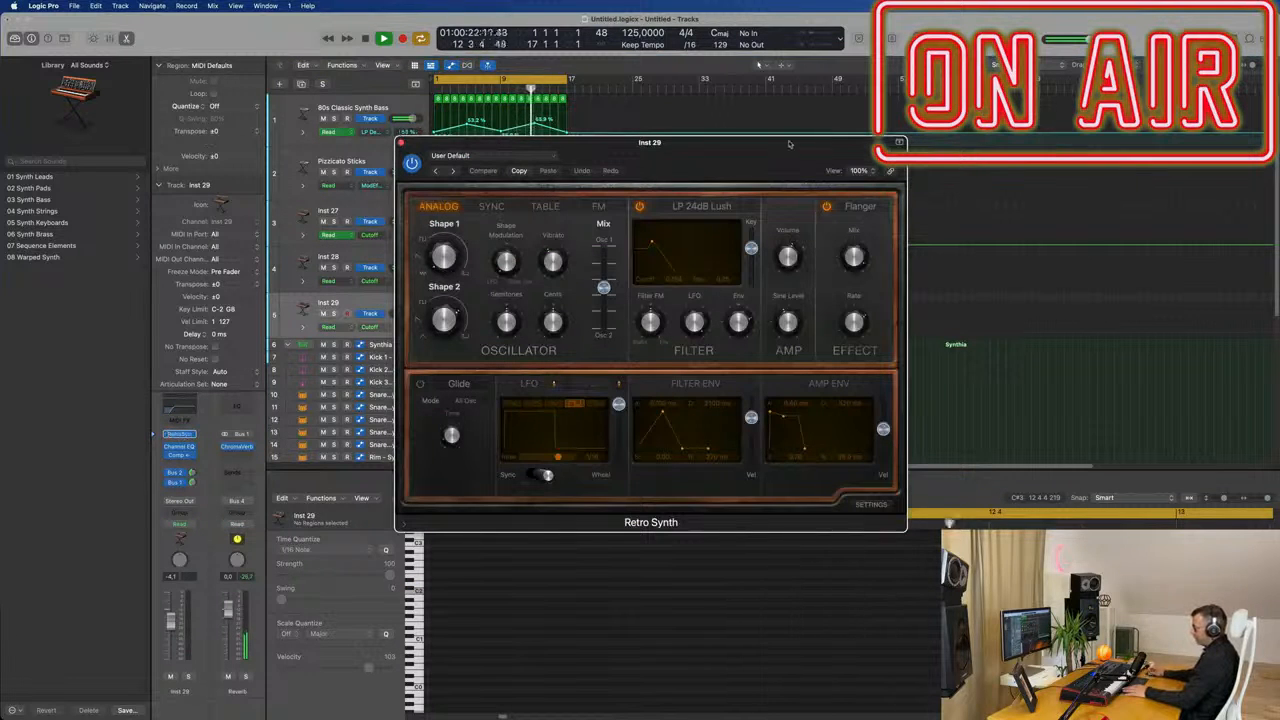
Replace the Retro Synth on the Inst 29 channel strip with the Alchemy instrument.
left_click_drag(689, 149, 728, 147)
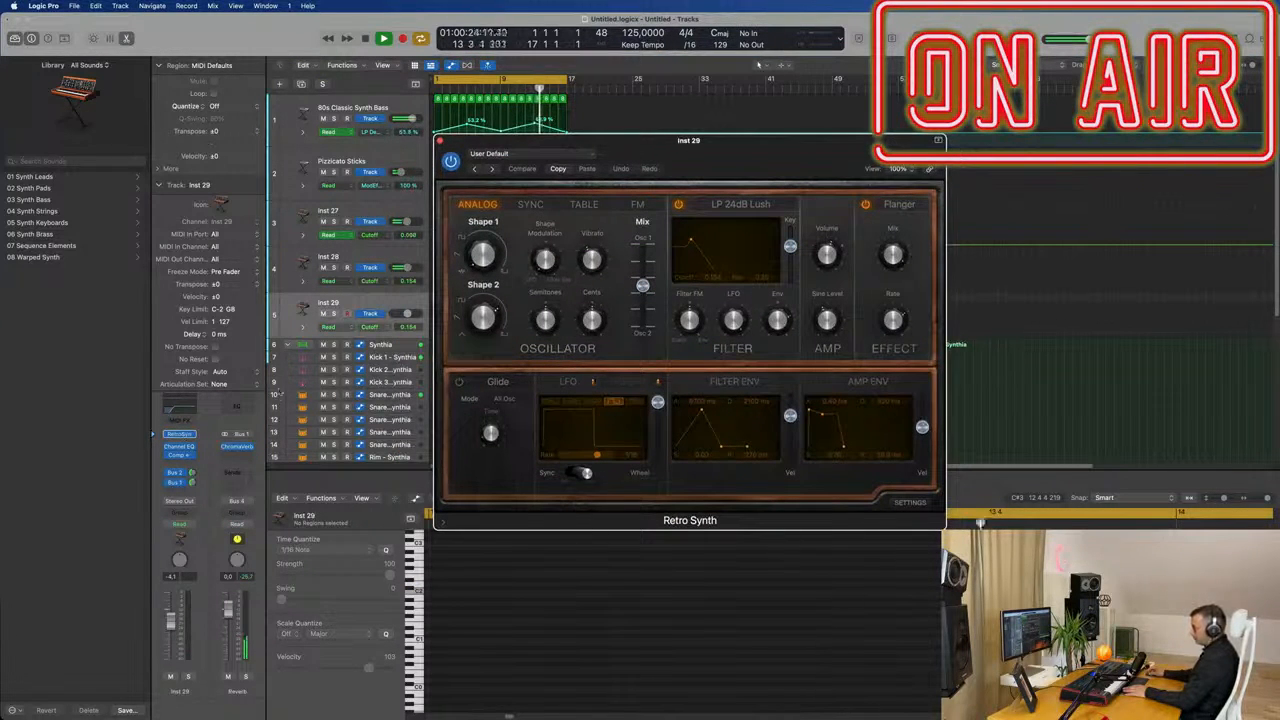
left_click(555, 158)
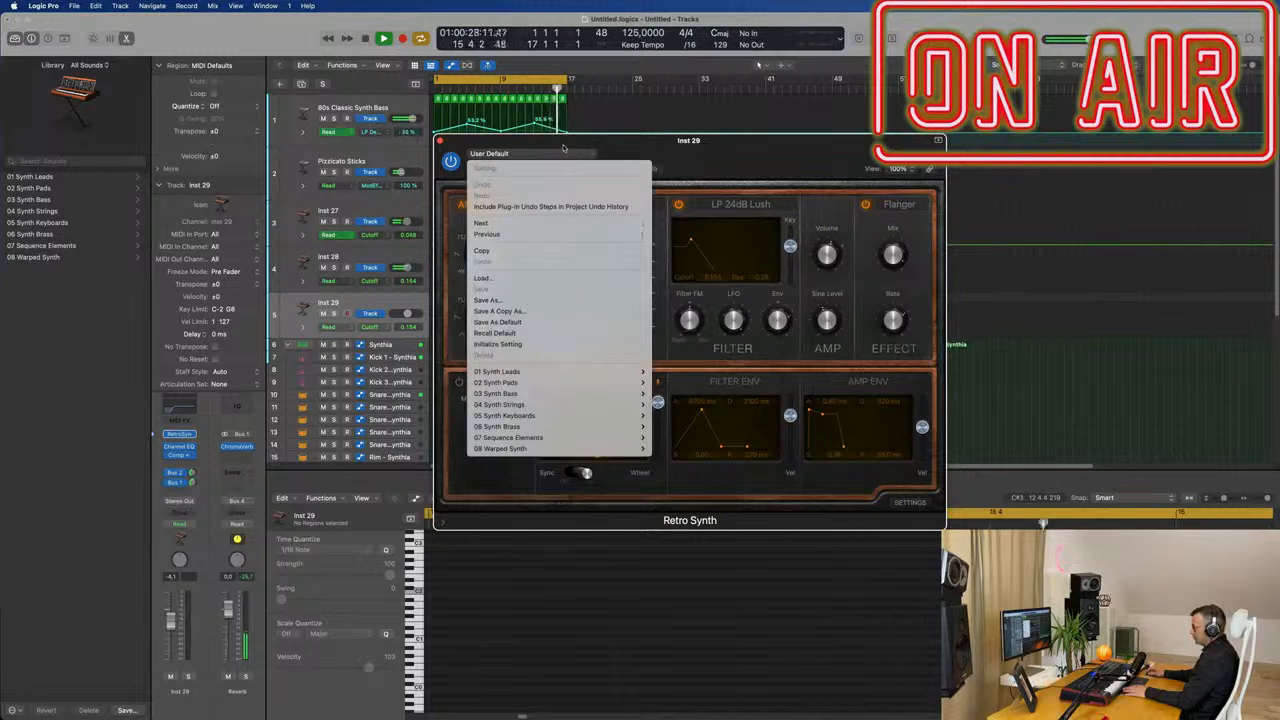
left_click(195, 437)
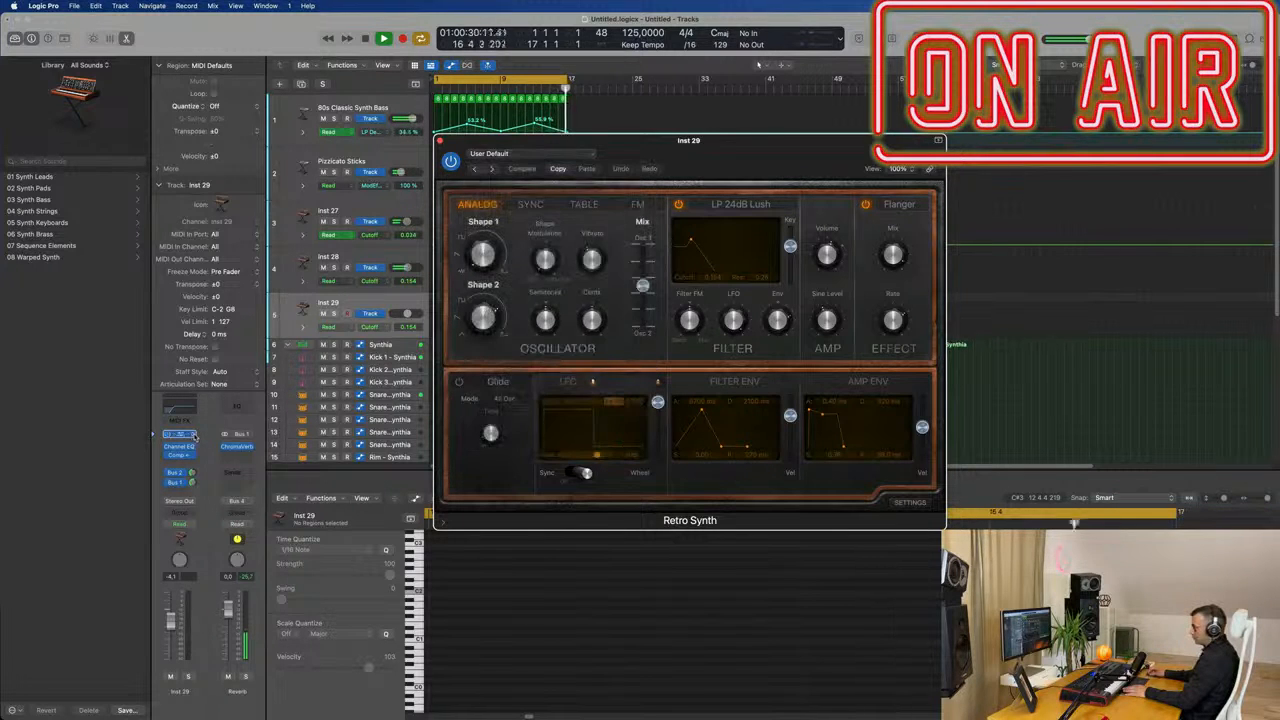
left_click(195, 437)
mouse_move(227, 363)
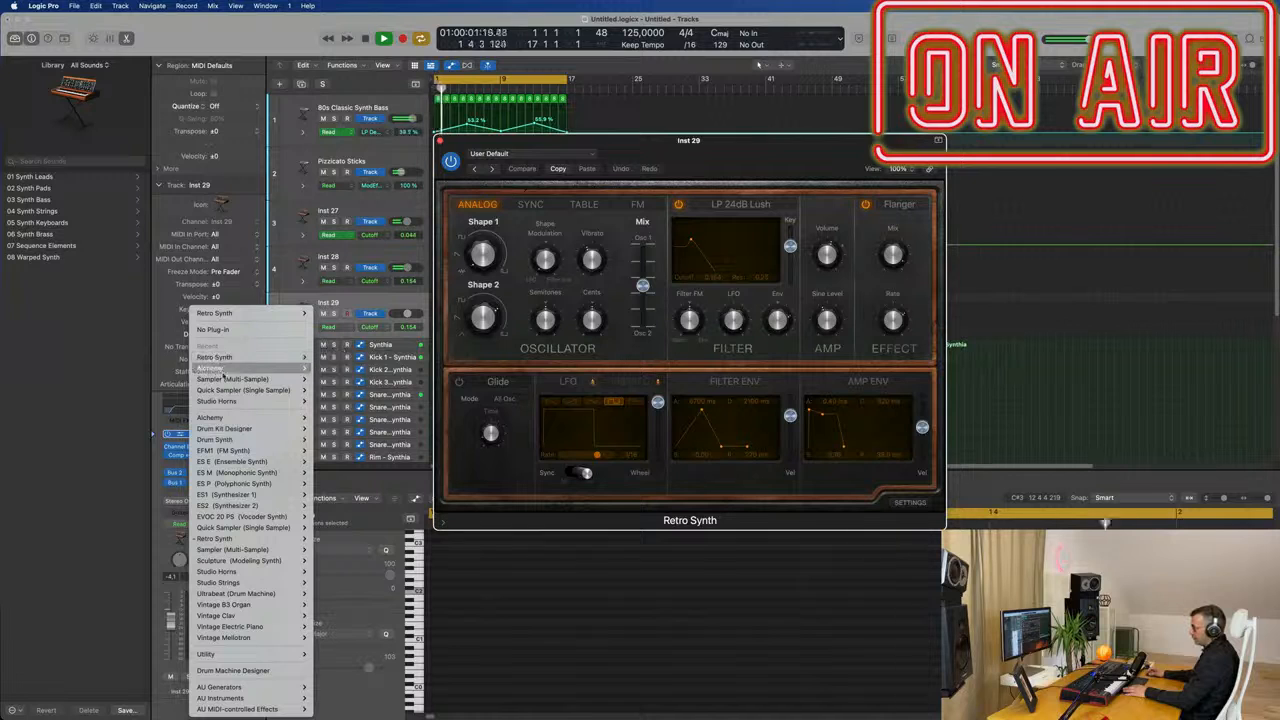
left_click(328, 369)
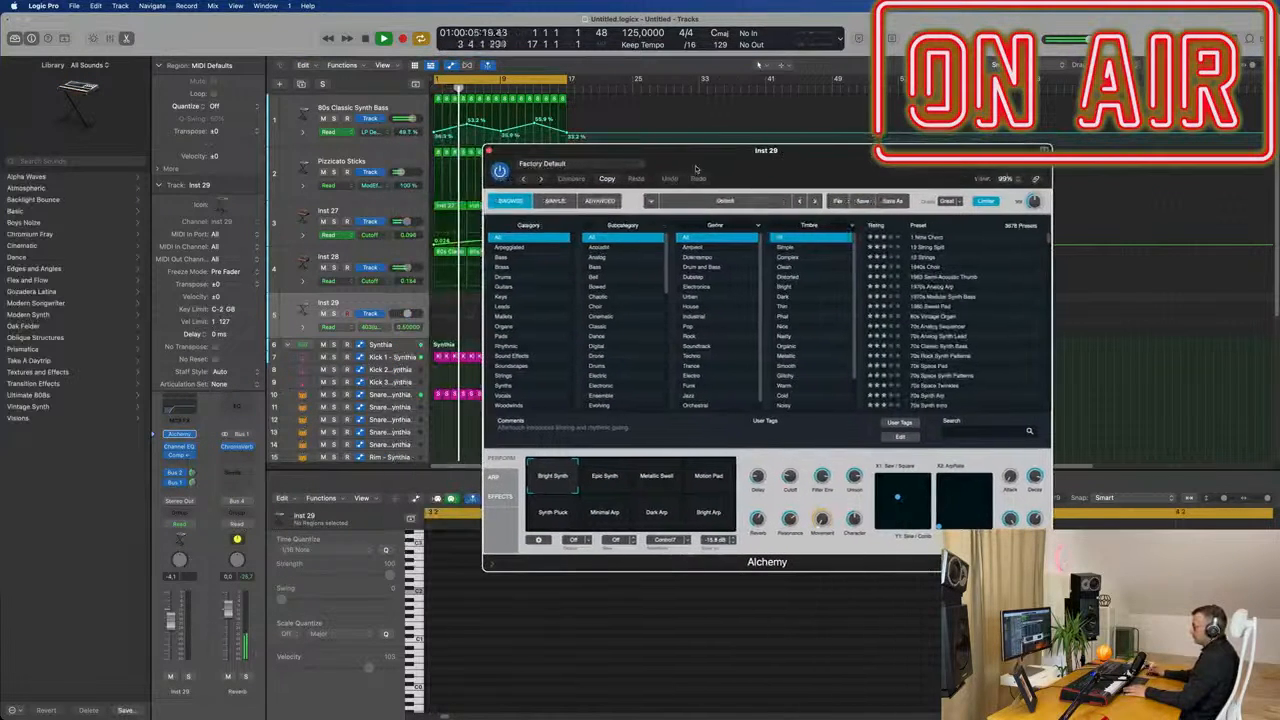
Filter Alchemy's presets to the Keys category and try the Analog EP and Airy Synth Lead sounds.
left_click(502, 297)
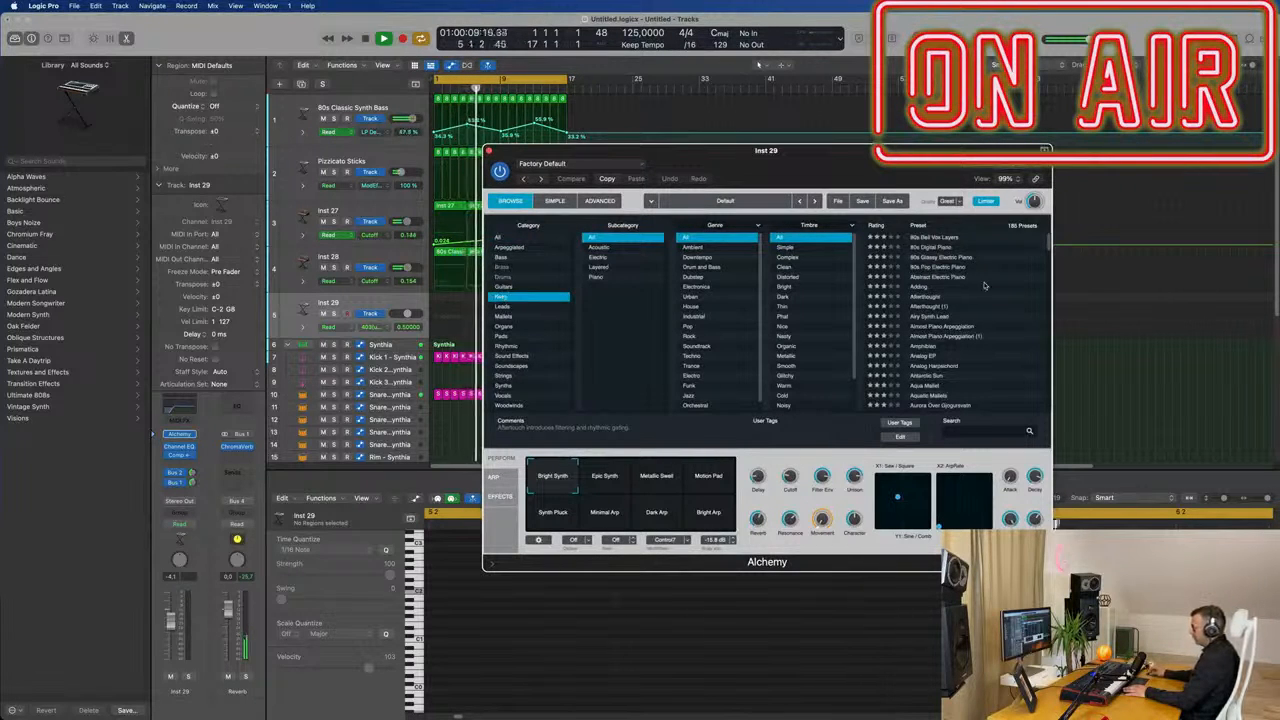
left_click(928, 356)
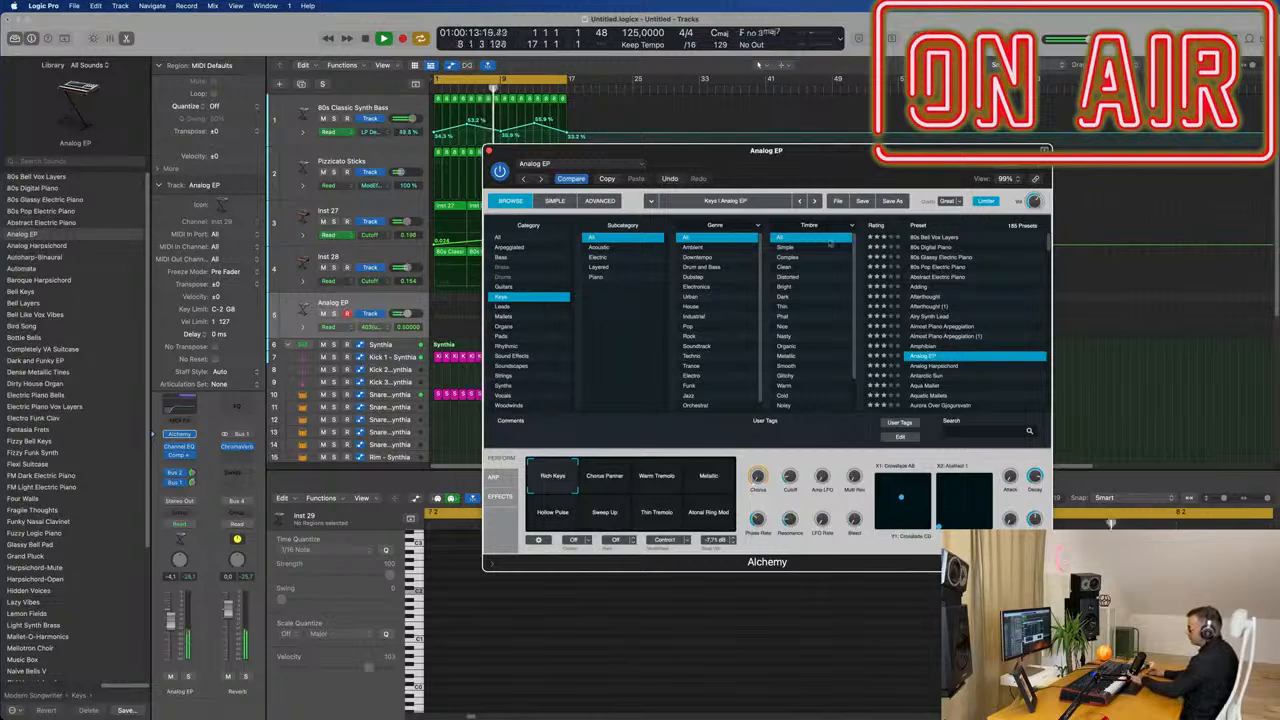
left_click(758, 64)
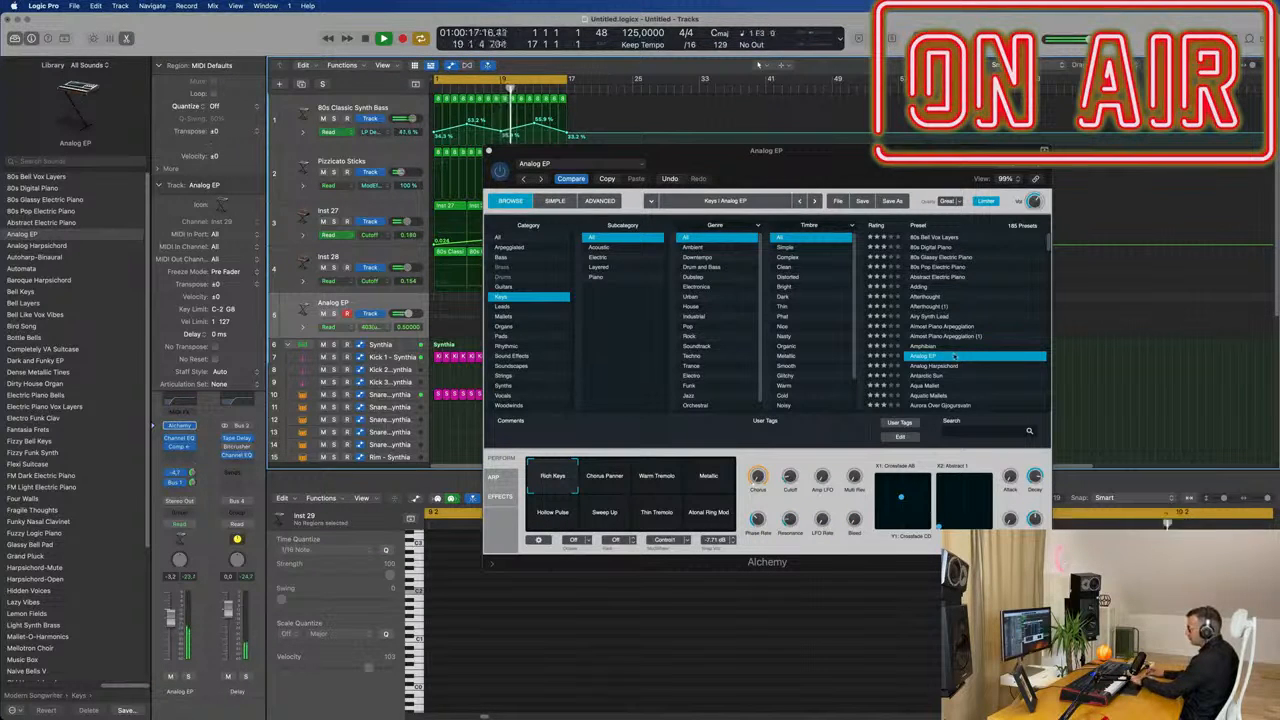
left_click(932, 316)
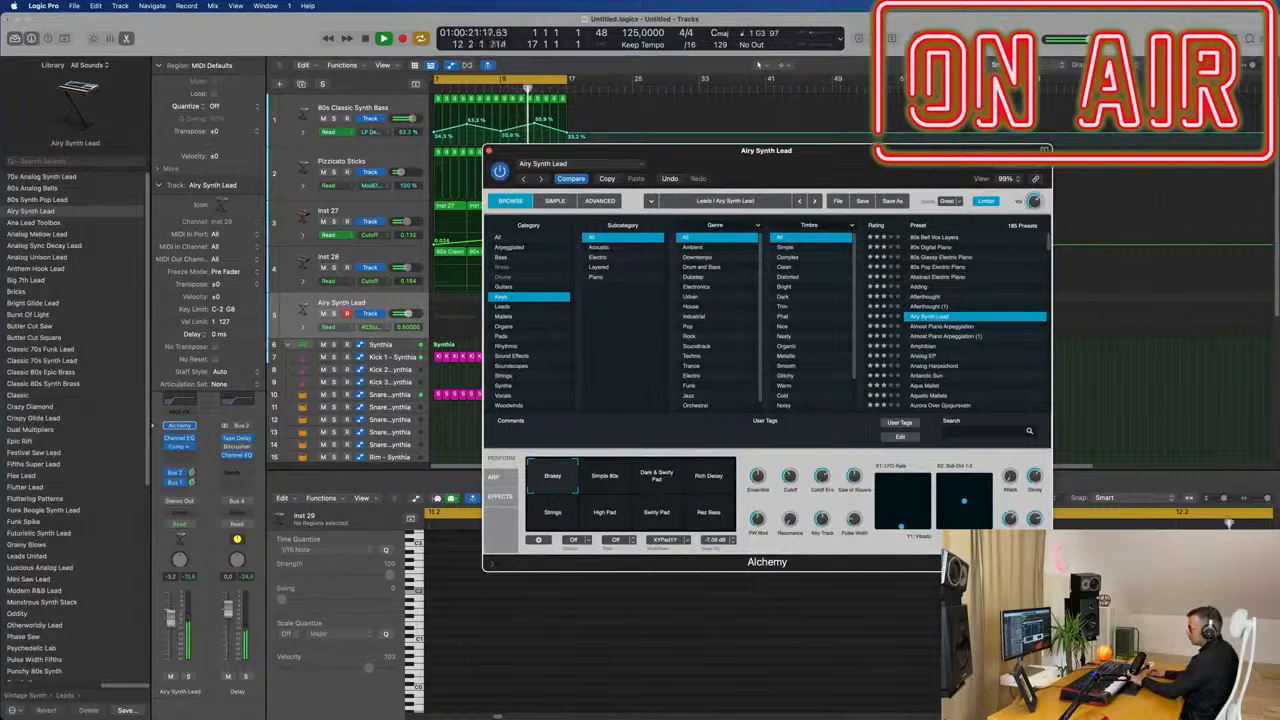
left_click(758, 64)
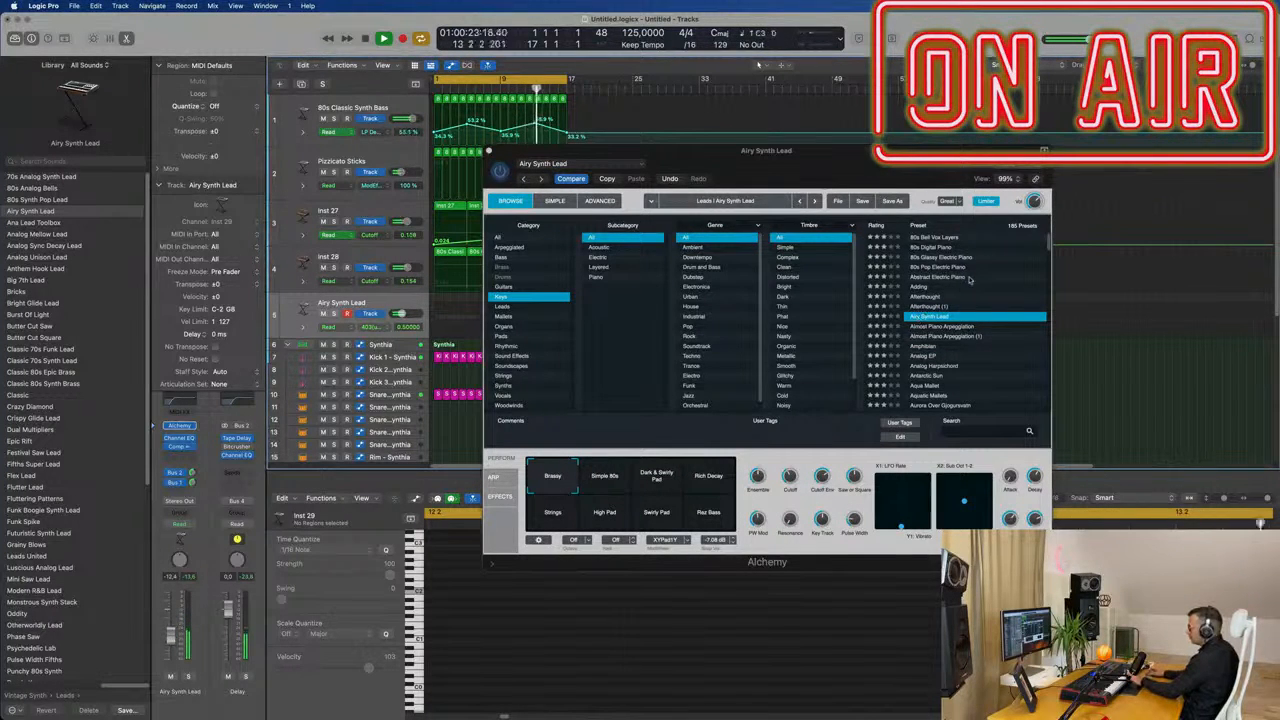
Try the Aquatic Mallets preset with the channel level at about -6.4 dB, and load Aurora Over Iceland.
scroll(968, 281, "down", 4)
left_click(928, 306)
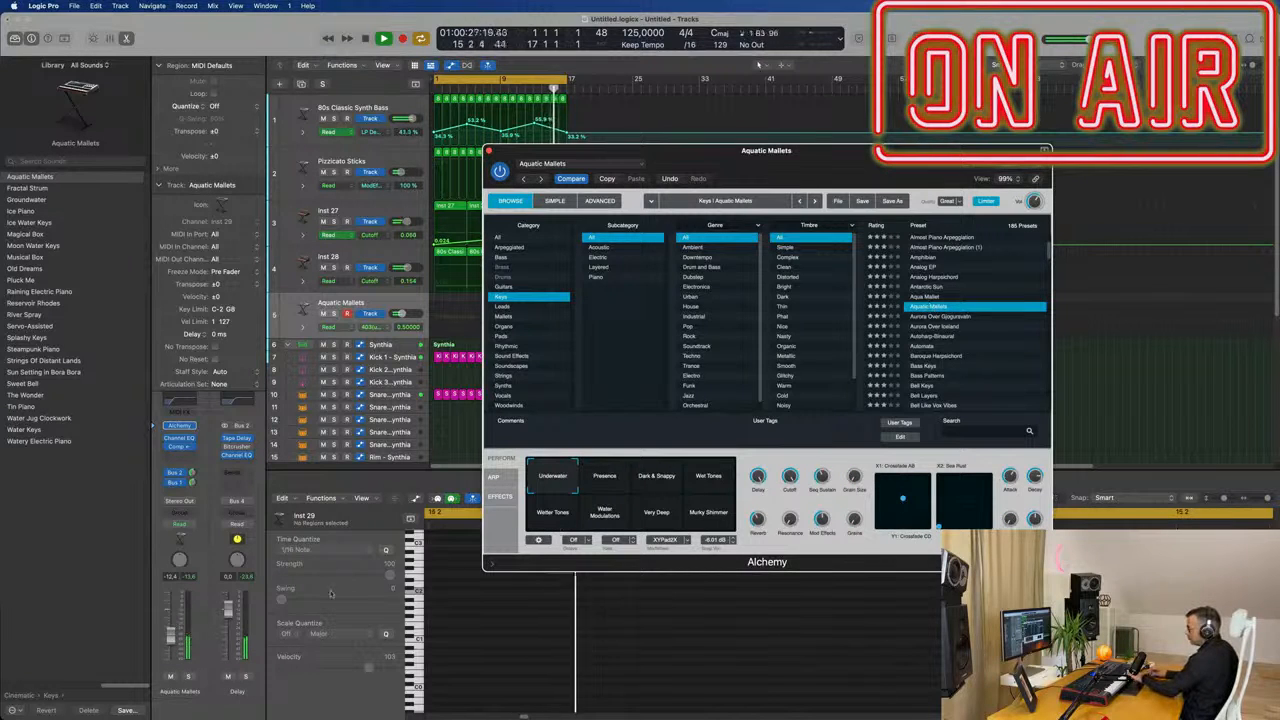
left_click_drag(172, 628, 173, 624)
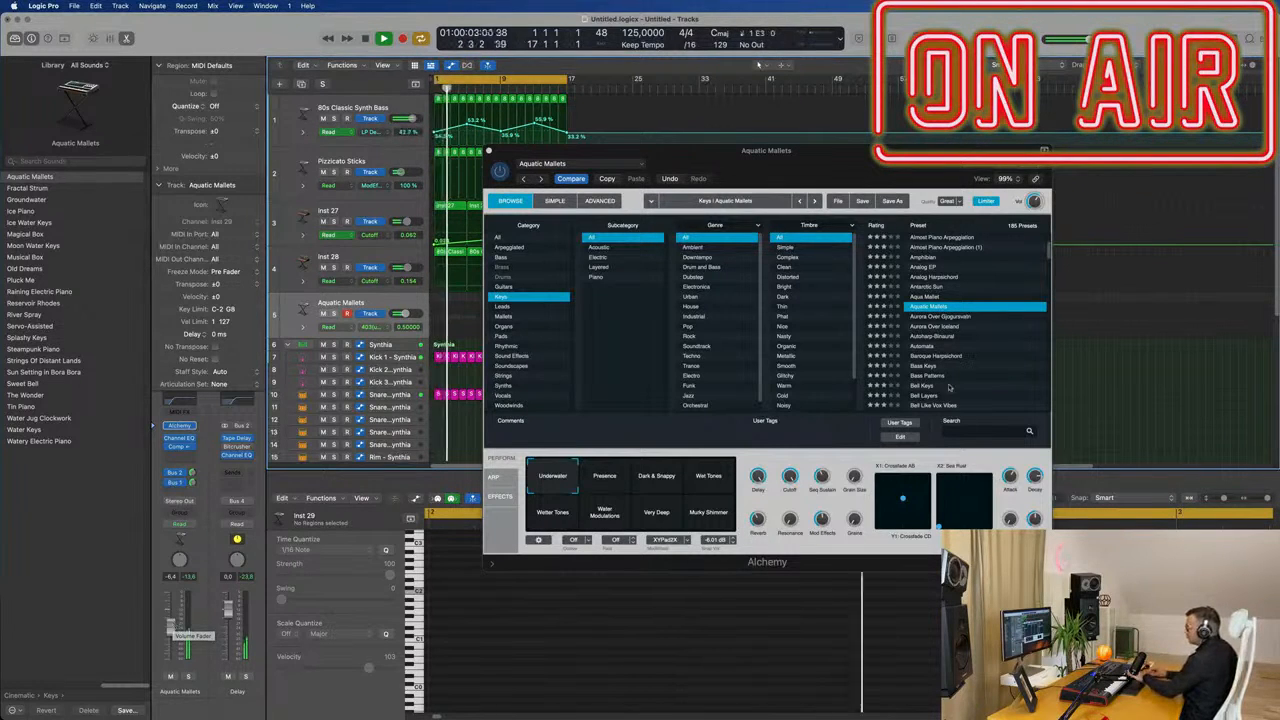
left_click(938, 327)
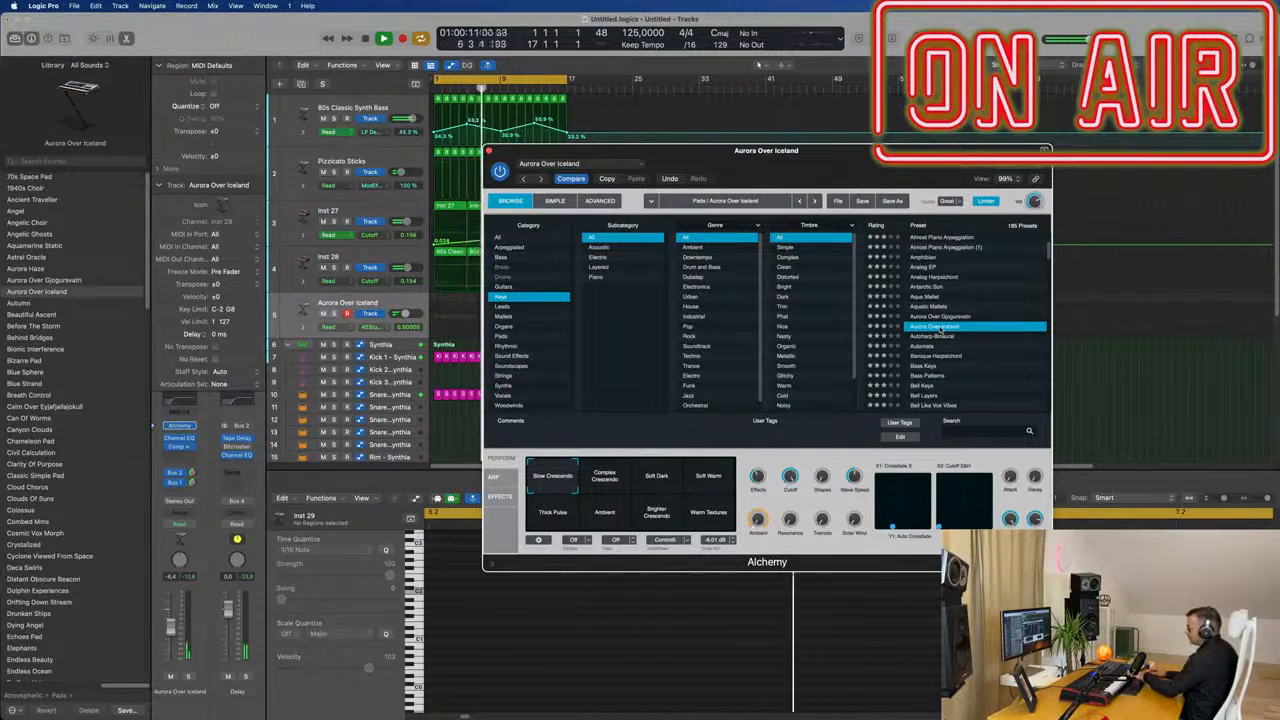
Record a four-bar part on the Aurora Over Iceland track from bar 9, and move its region to bar 1.
left_click_drag(893, 163, 1234, 181)
key("r")
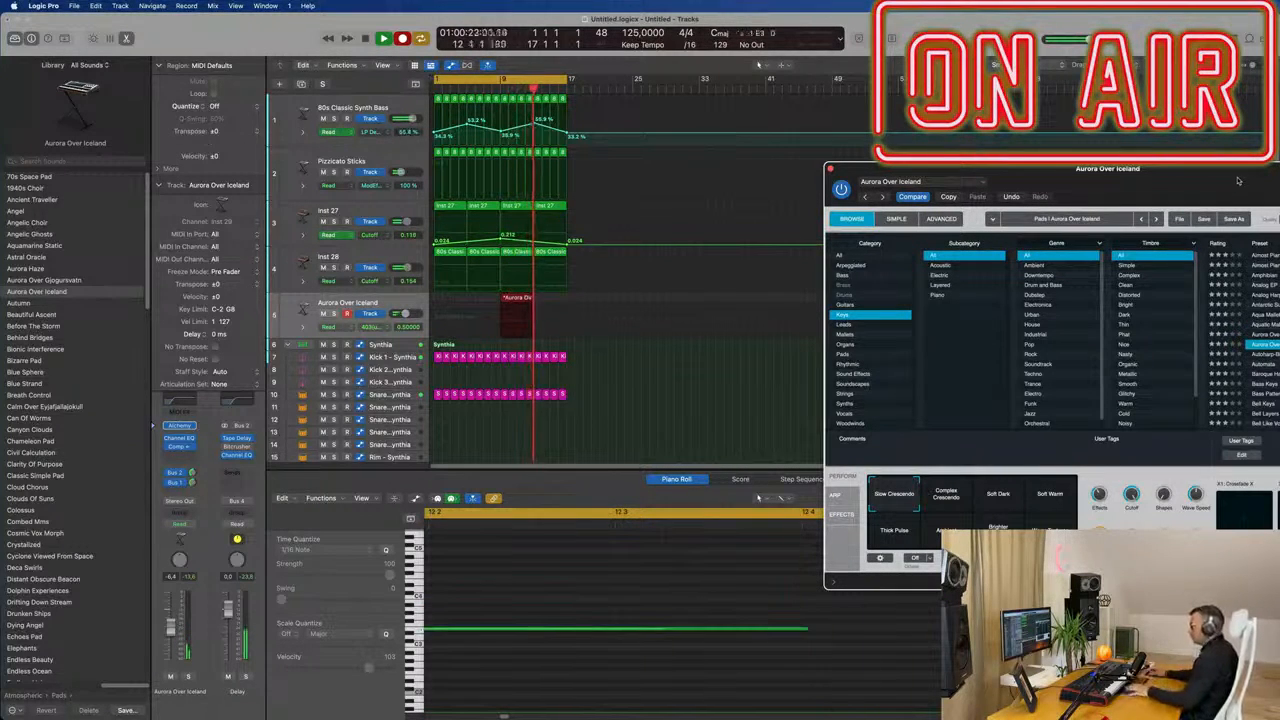
key("space")
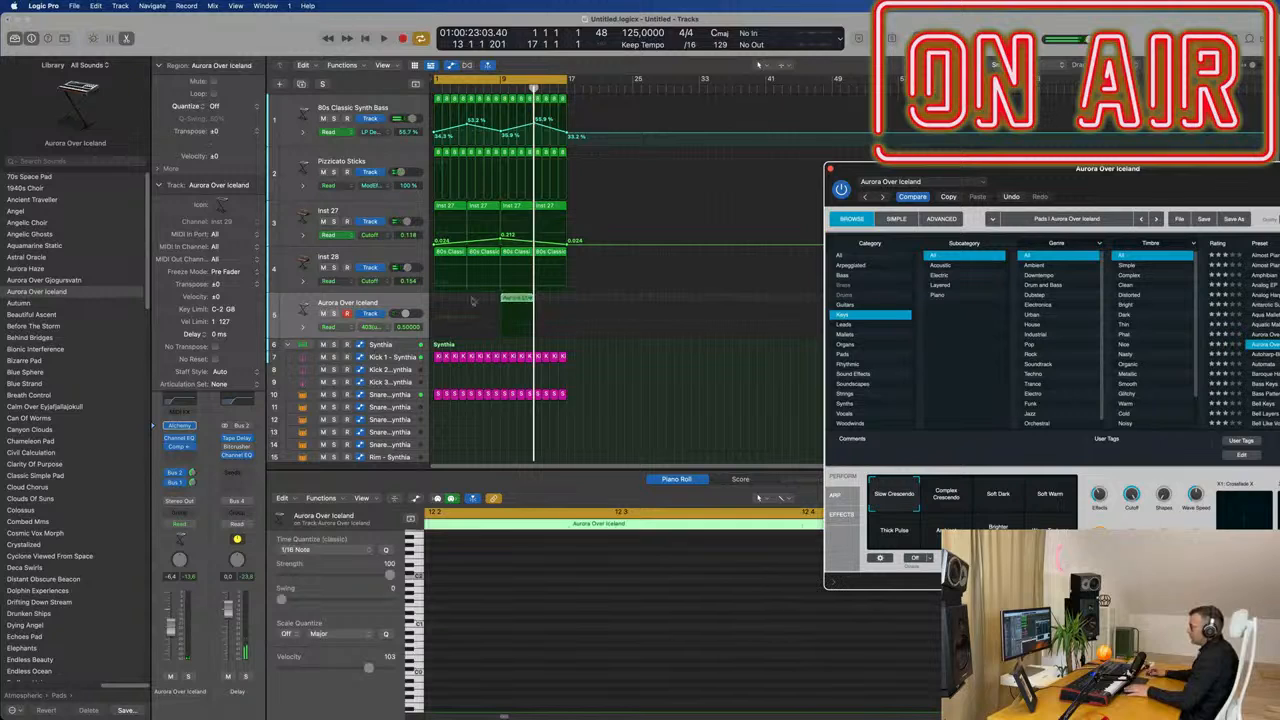
left_click_drag(473, 301, 451, 299)
key("space")
key("space")
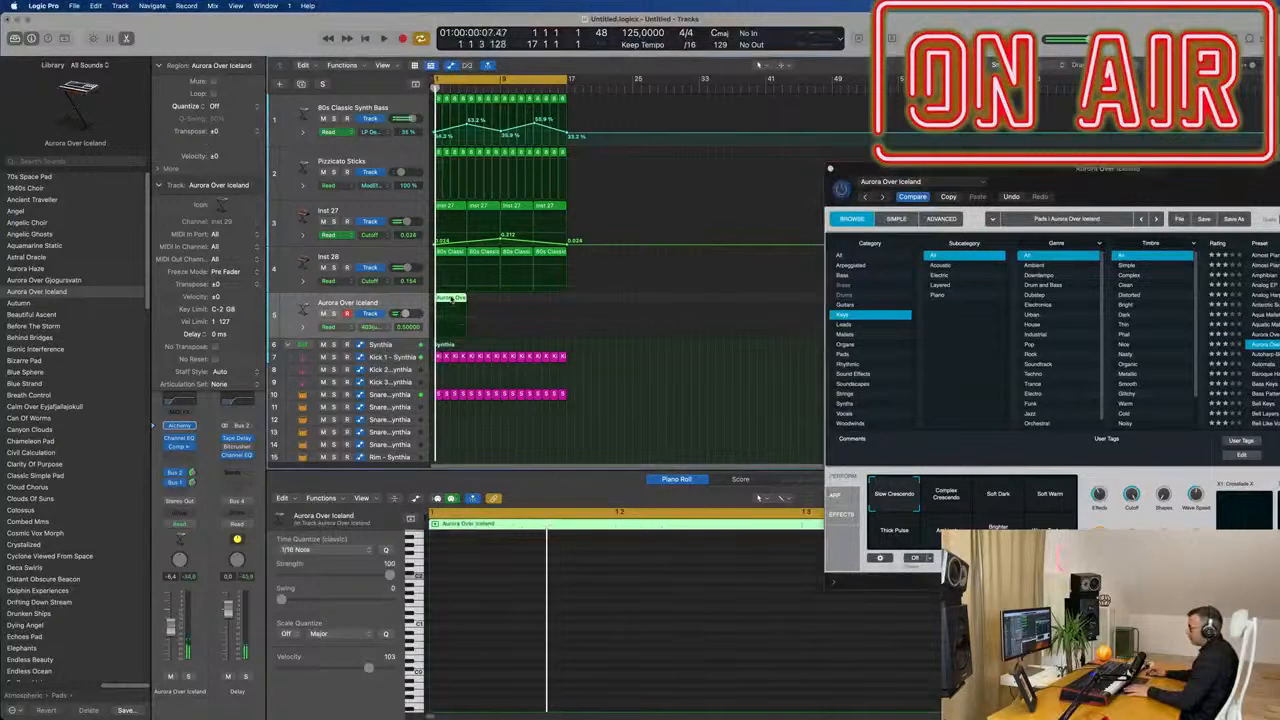
Select all four recorded notes in the Piano Roll, and repeat the Aurora Over Iceland region up to bar 17.
key("e")
key("e")
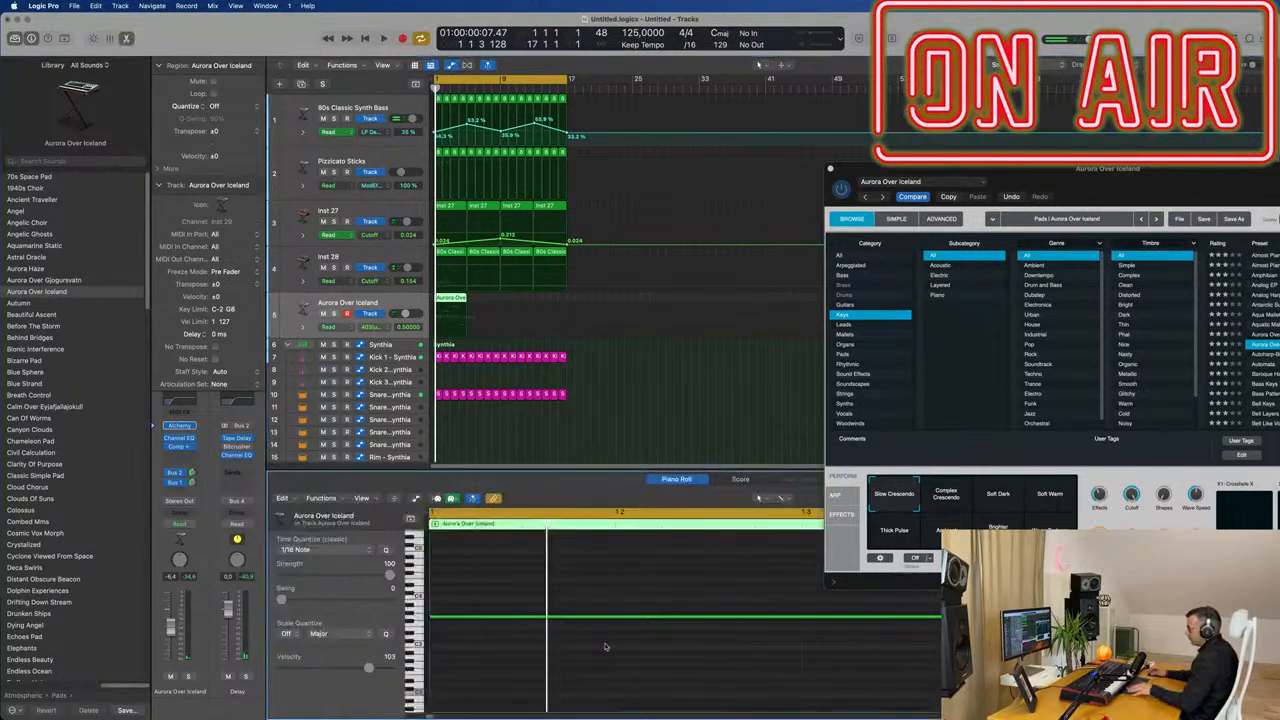
scroll(620, 660, "down", 2)
key("super+a")
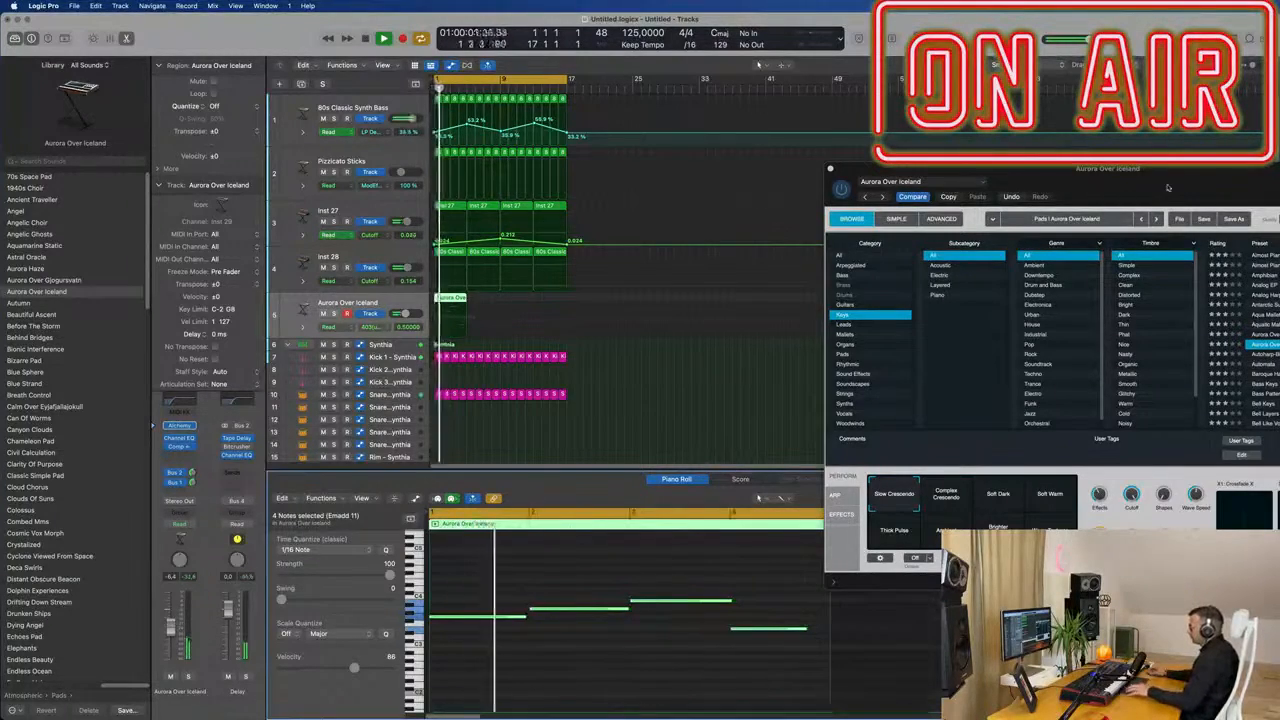
left_click_drag(1040, 168, 905, 98)
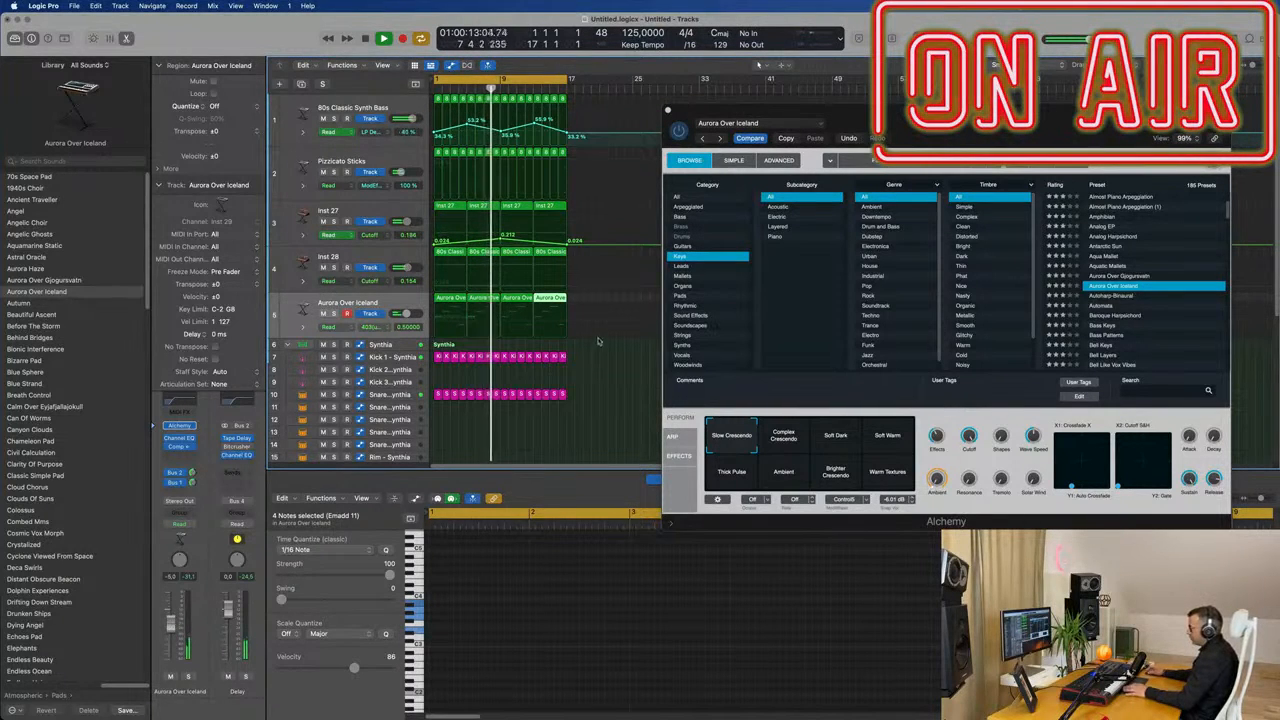
Audition Alchemy's Complex Crescendo and Soft Dark variations, and raise the track's channel level to about -4.4 dB.
left_click(780, 438)
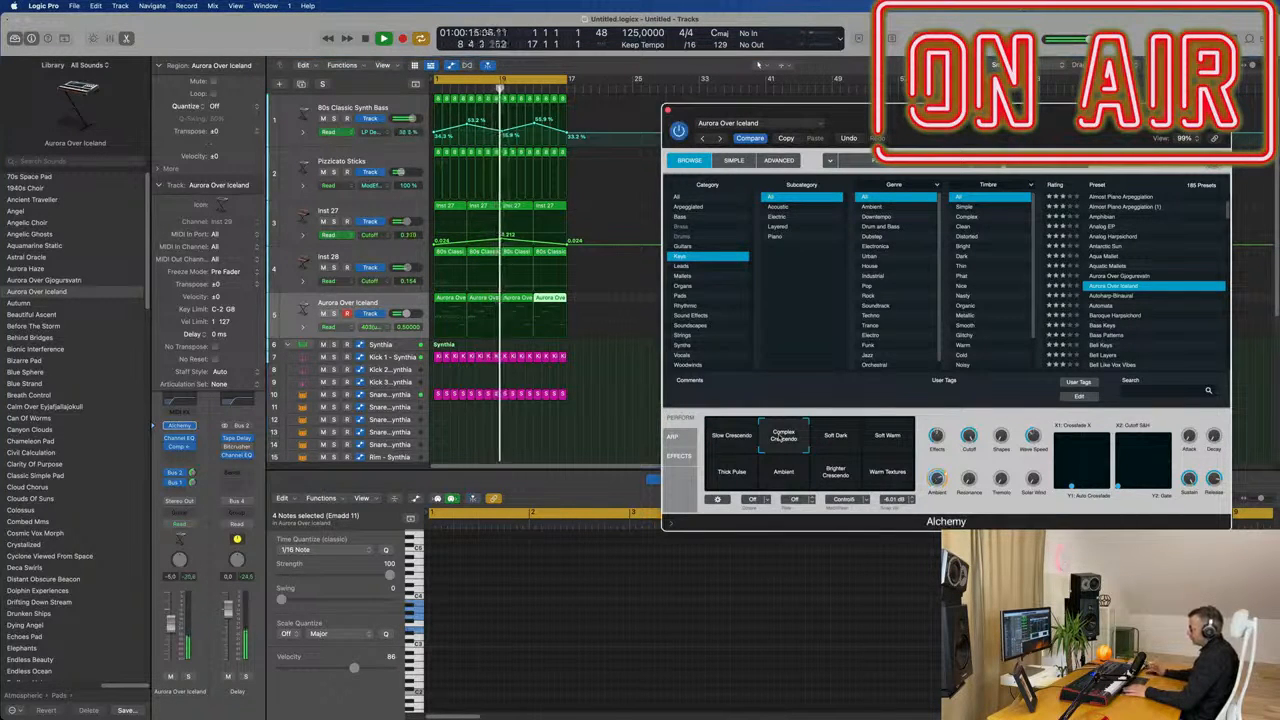
left_click(843, 444)
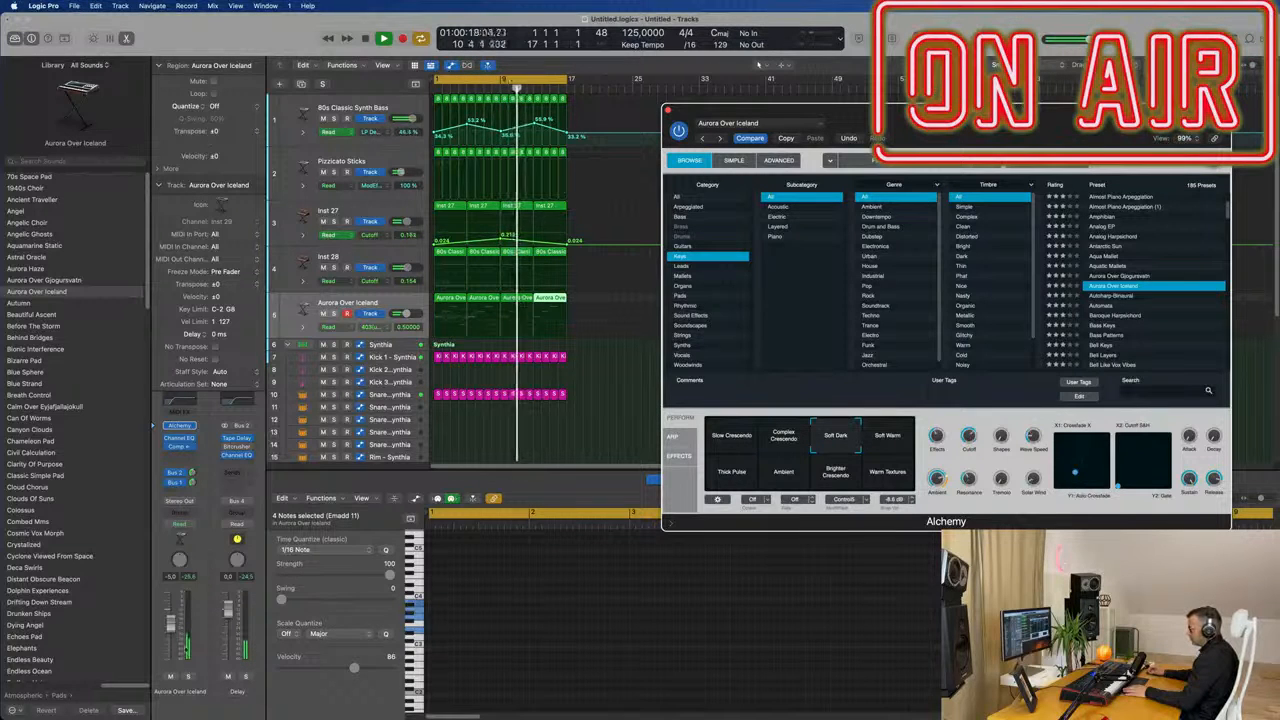
left_click(322, 605)
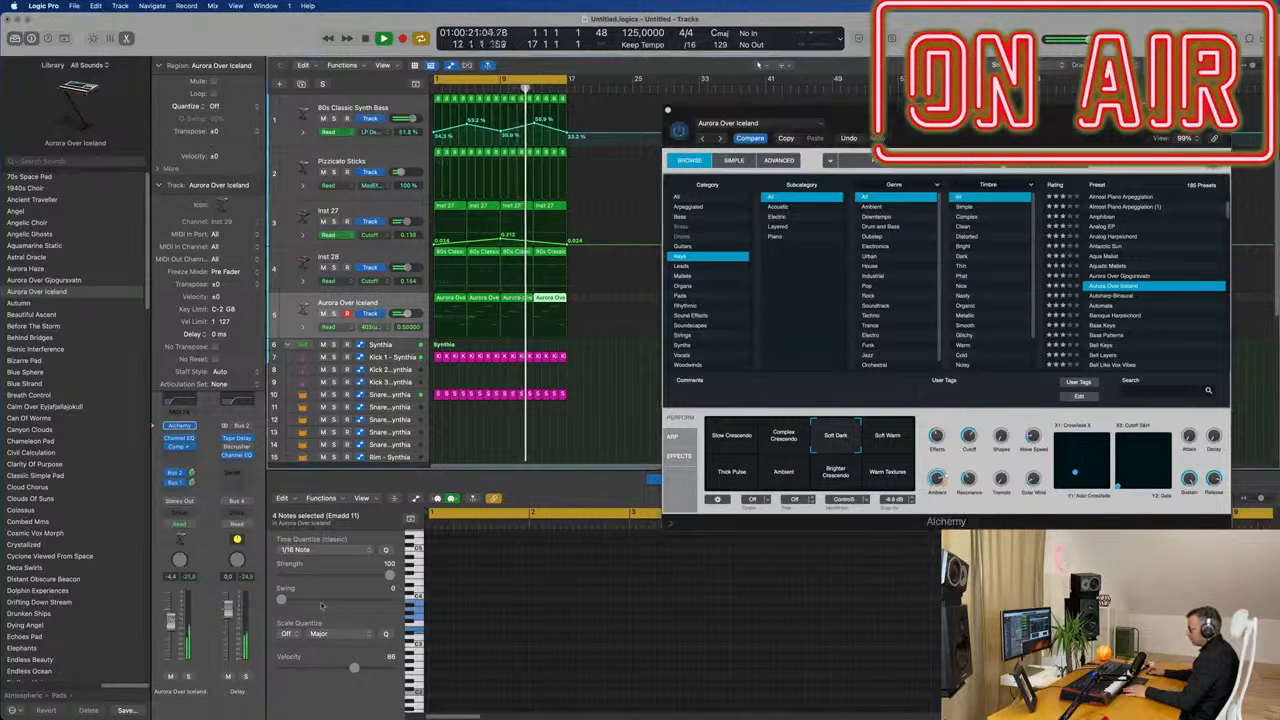
Audition Alchemy's Soft Warm, Thick Pulse, Ambient, Brighter Crescendo and Warm Textures variations.
left_click(889, 442)
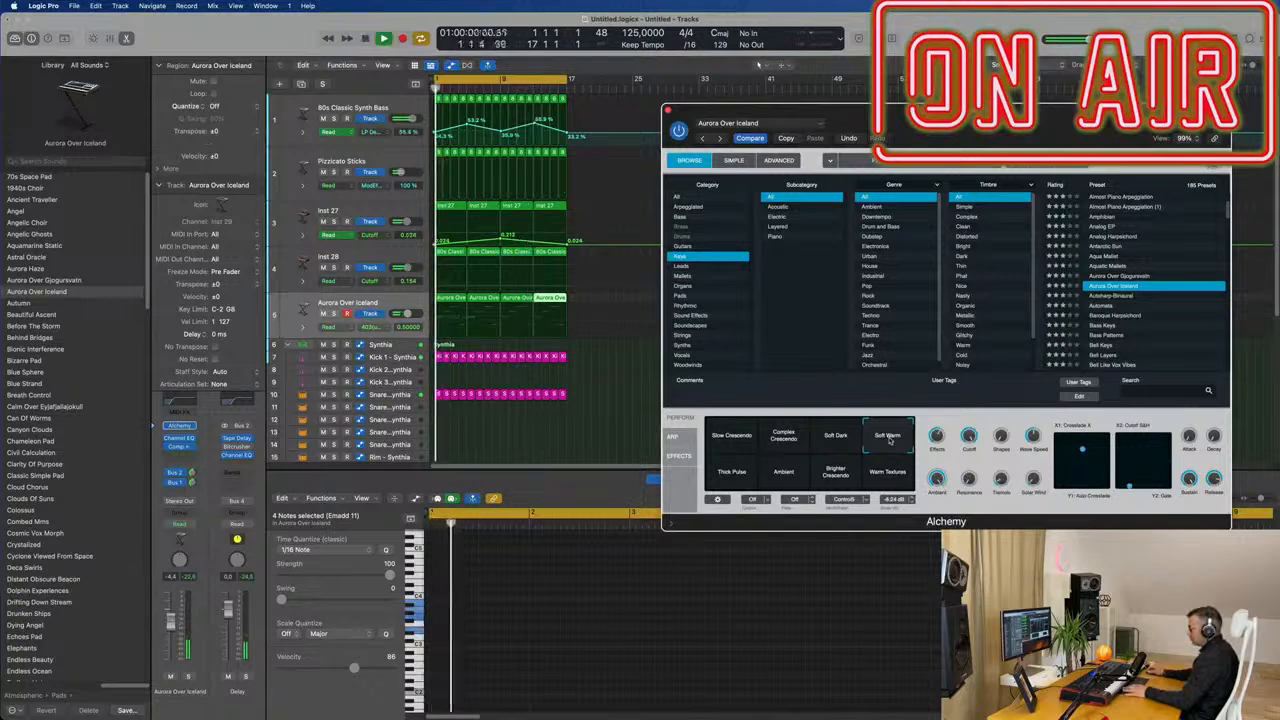
left_click(734, 476)
key("space")
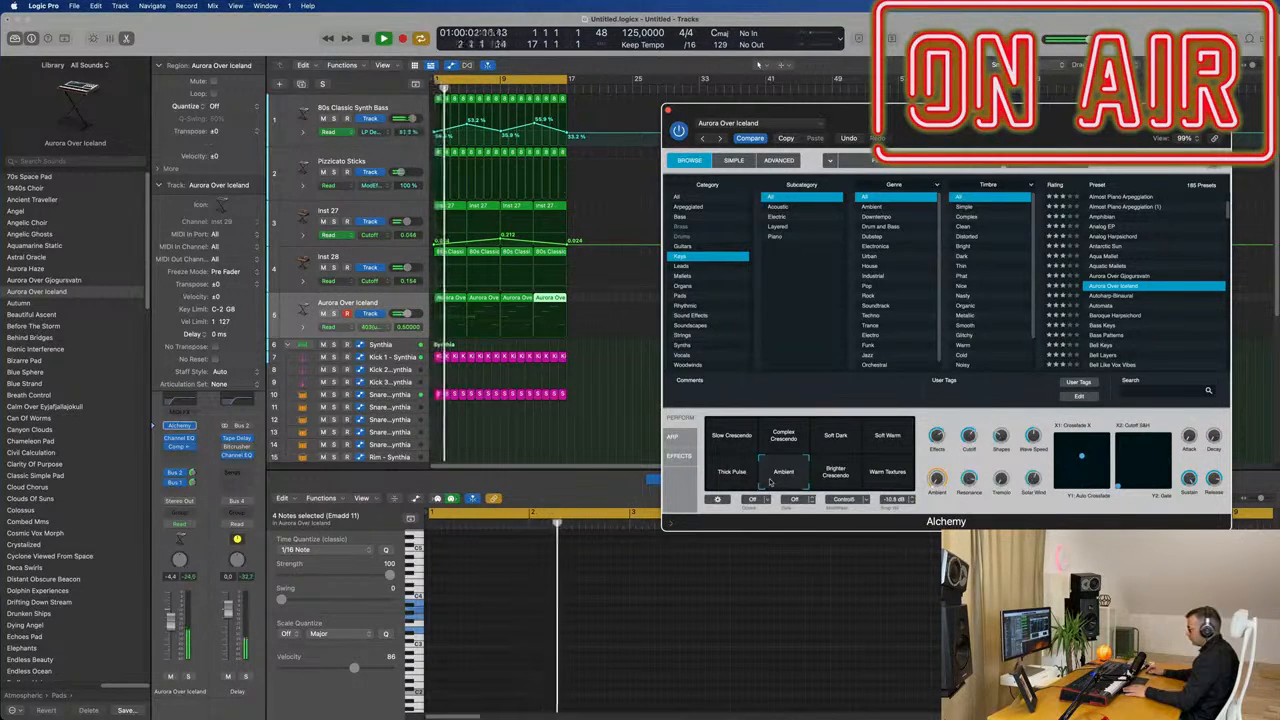
left_click(831, 478)
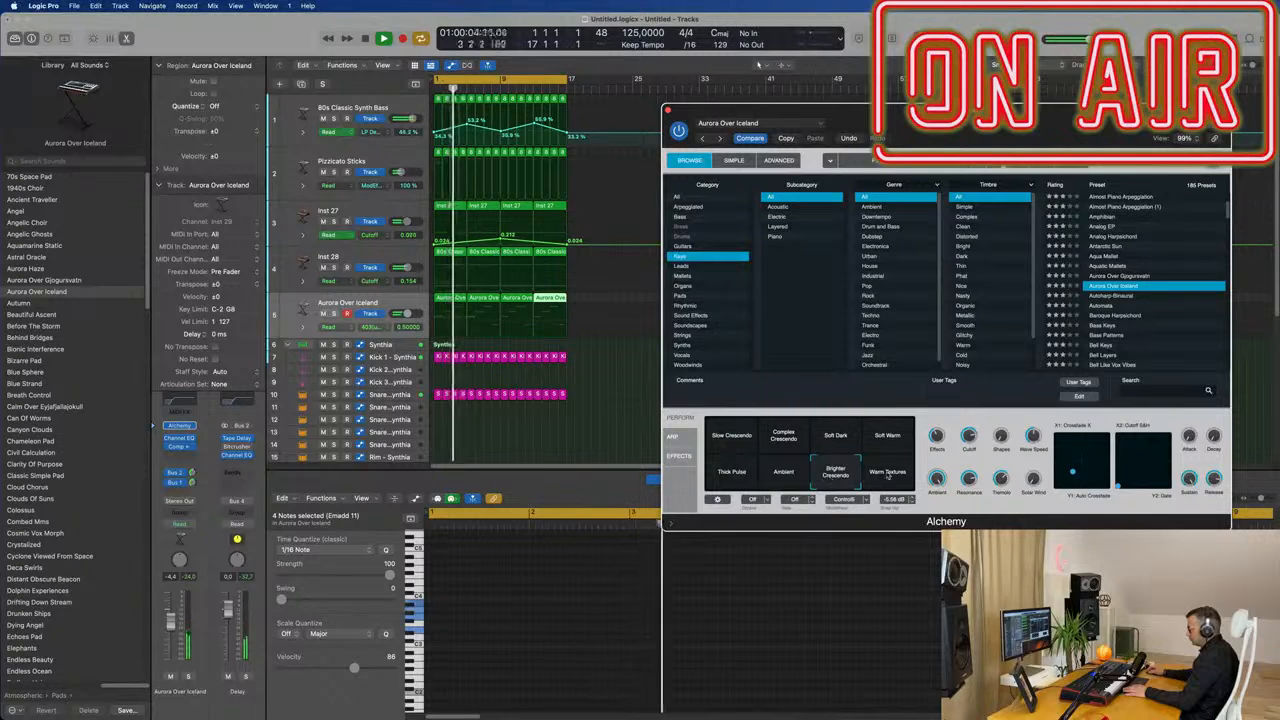
left_click(886, 475)
Compare the Slow Crescendo and Complex Crescendo variations, settle on Slow Crescendo, and close the Alchemy window.
left_click(734, 435)
key("space")
key("space")
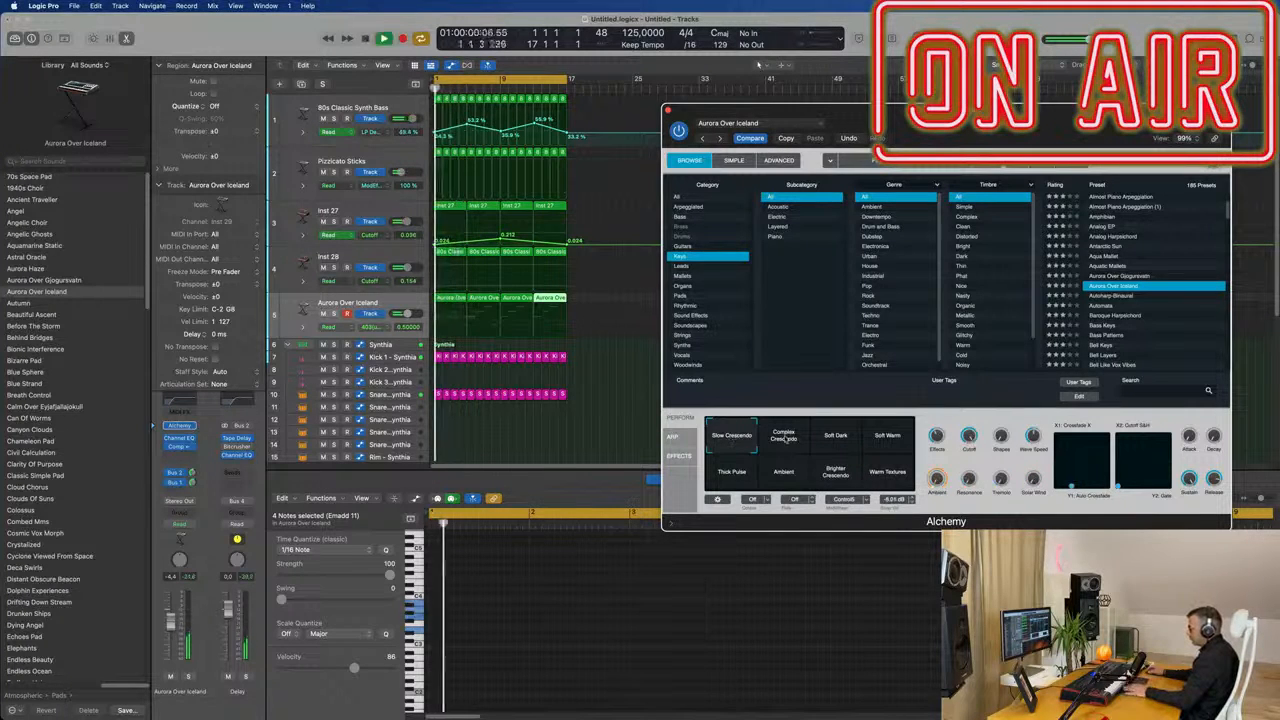
left_click(788, 440)
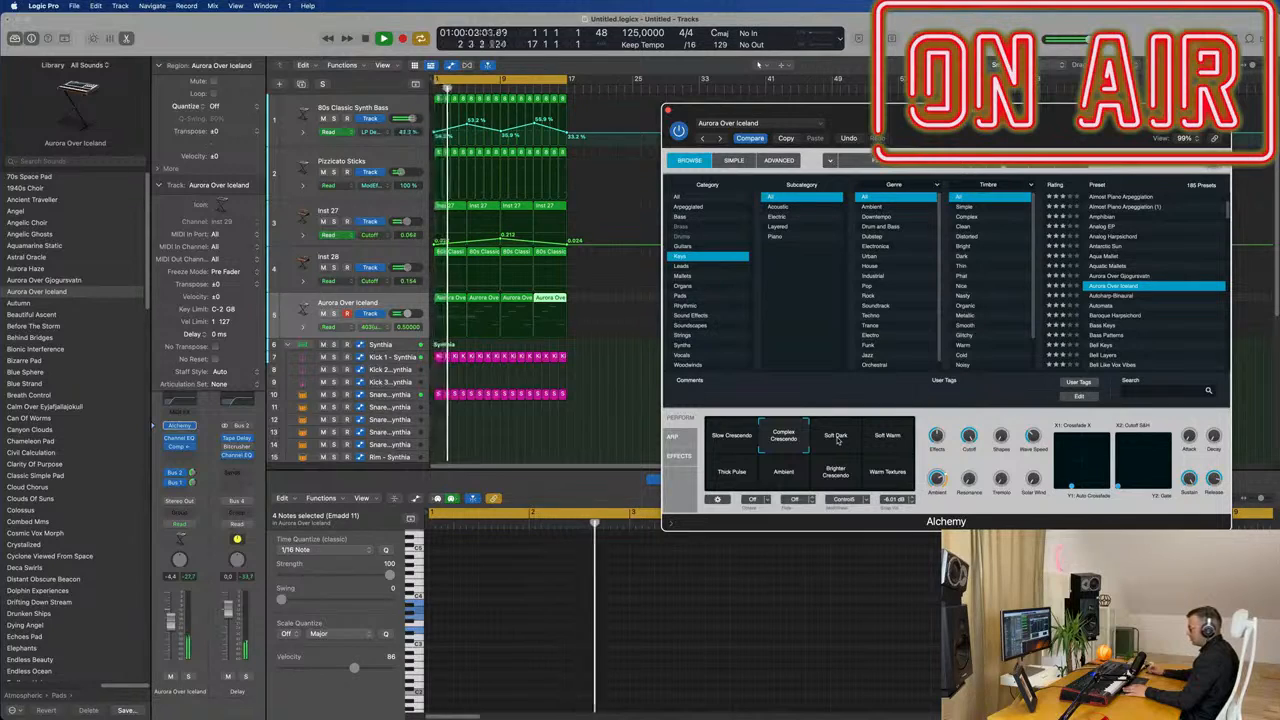
left_click(736, 437)
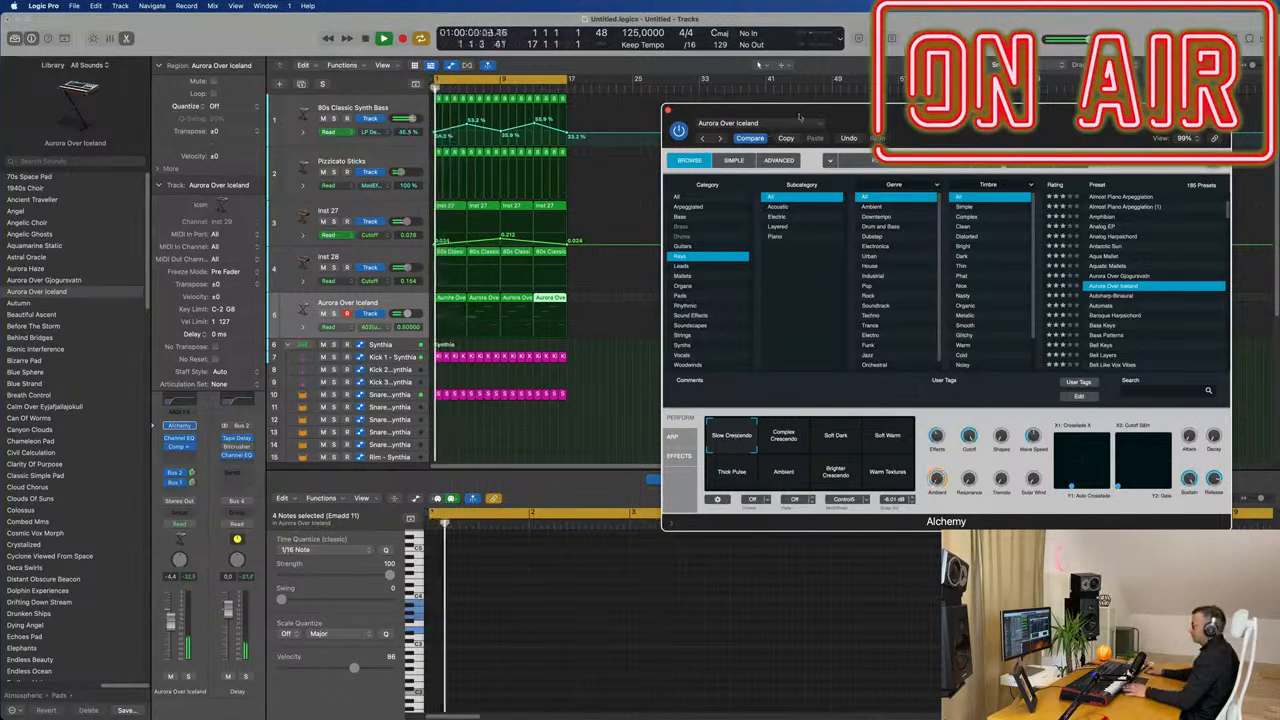
left_click_drag(751, 112, 645, 138)
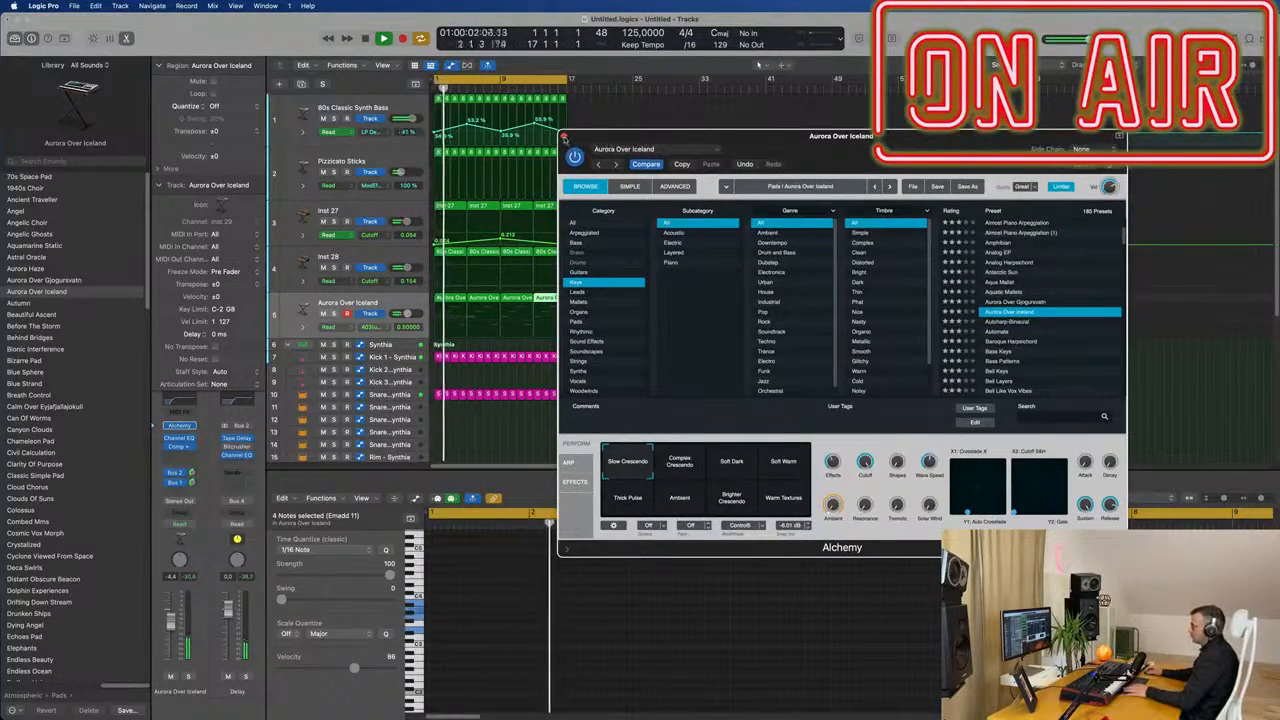
left_click(563, 137)
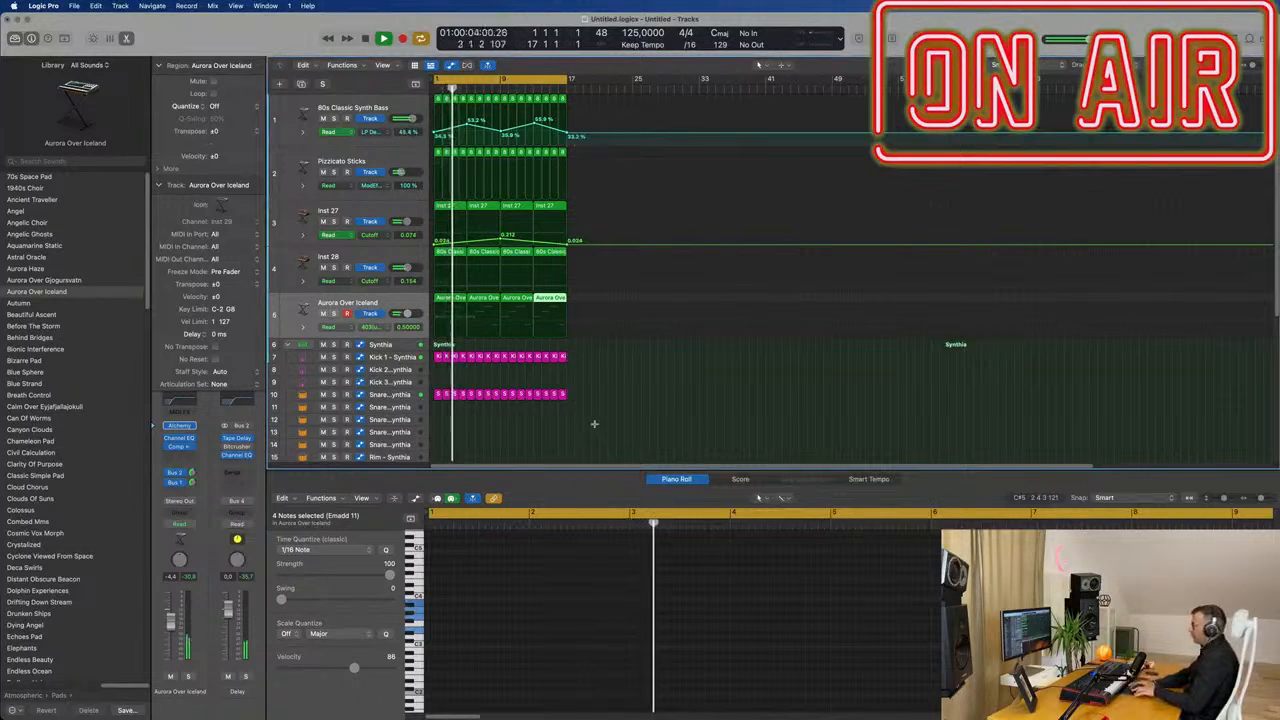
Repeat all regions on every track up to bar 65, and extend the cycle range to bar 65.
key("super+a")
key("super+r")
key("super+r")
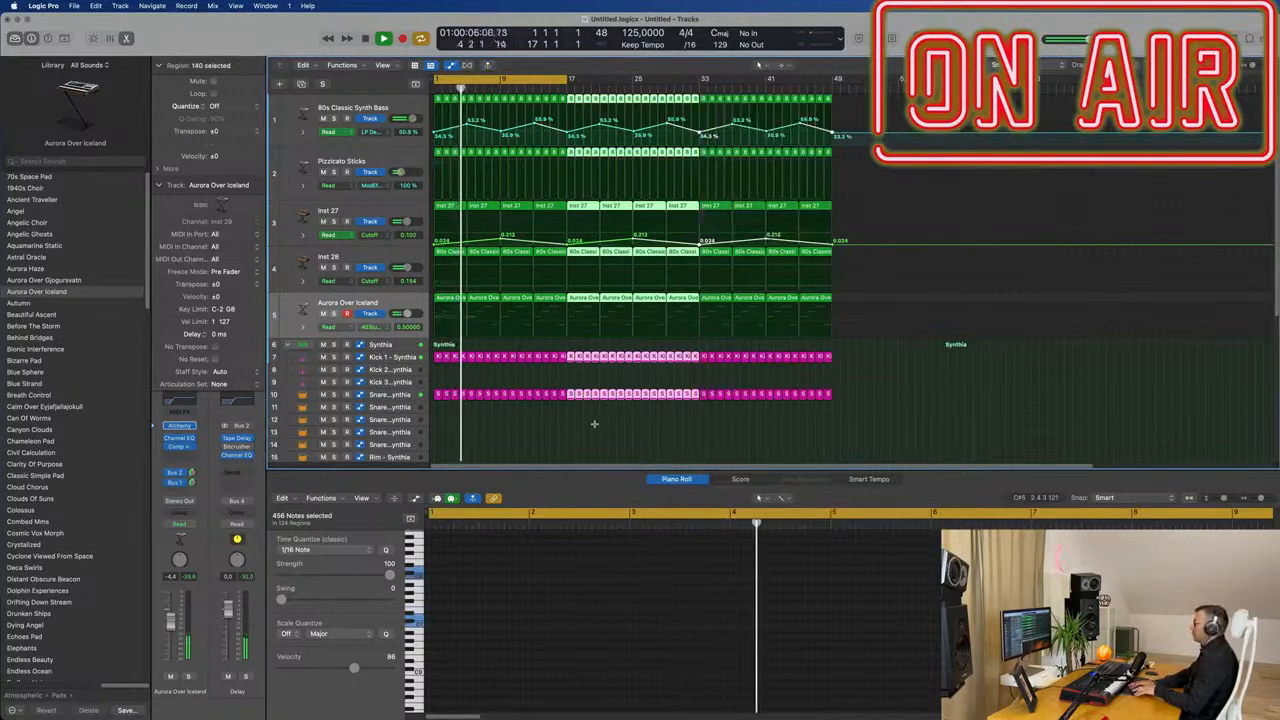
key("super+r")
key("super+Left")
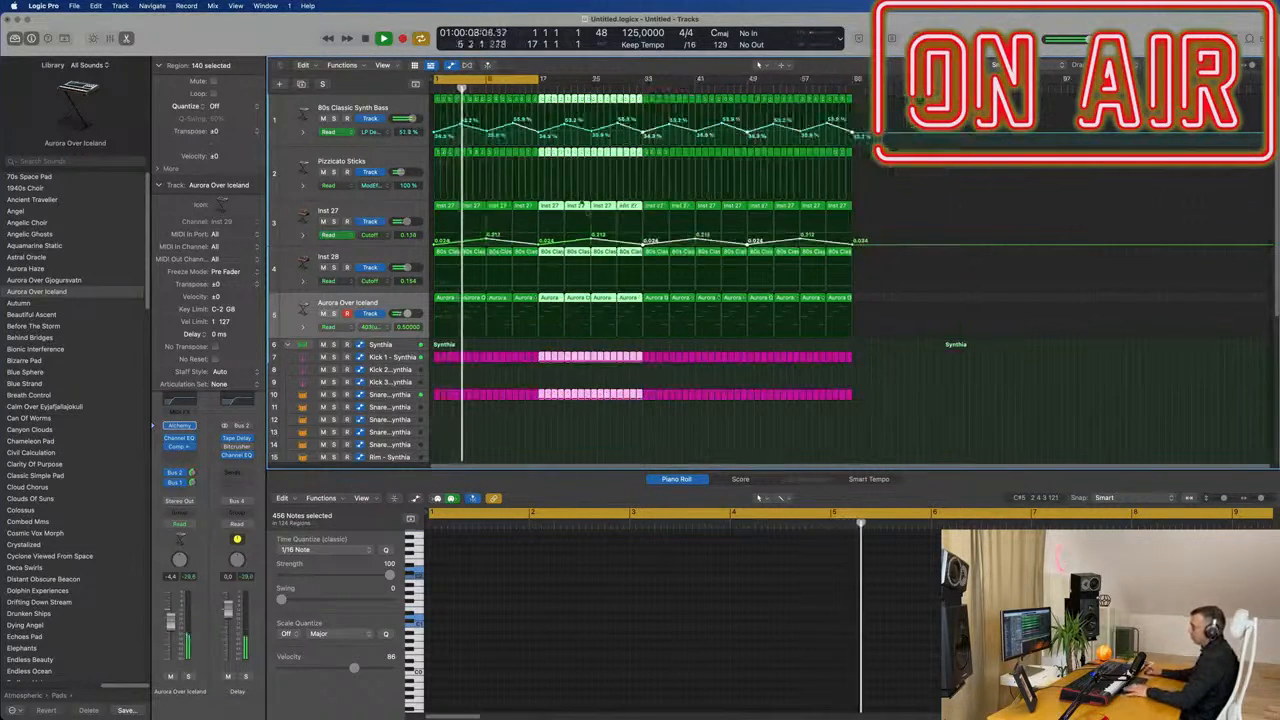
left_click_drag(541, 79, 855, 100)
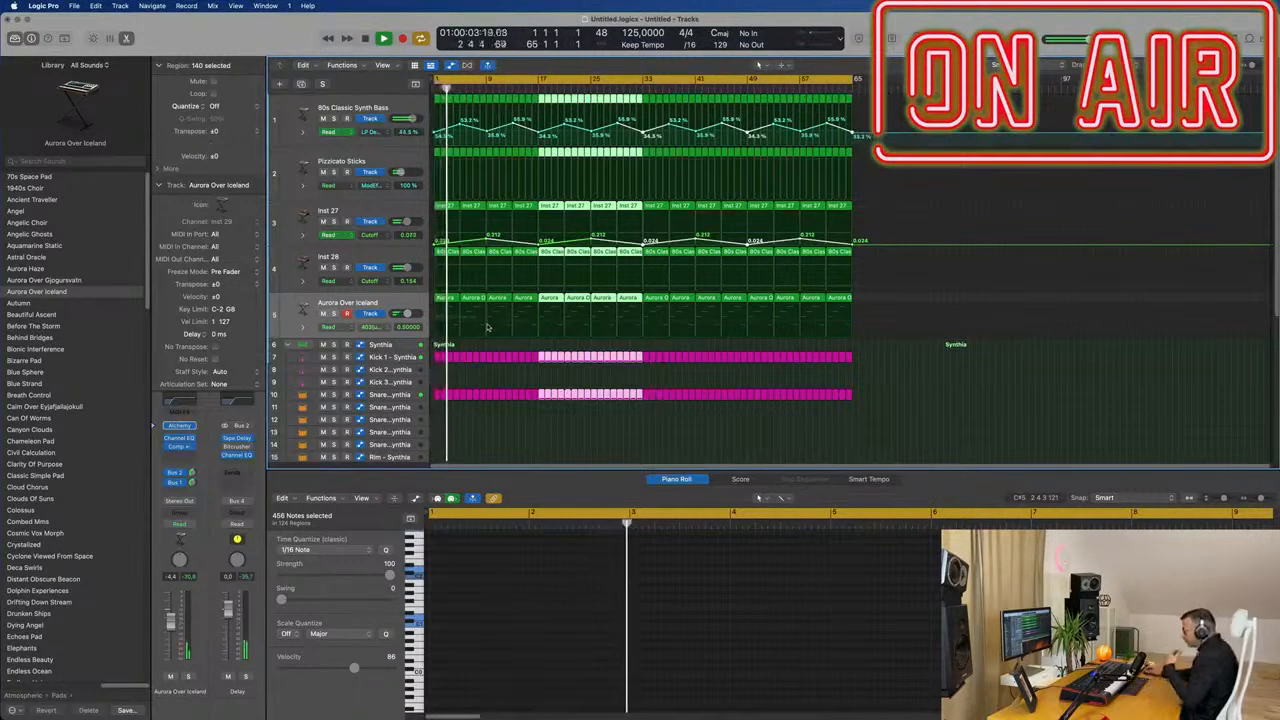